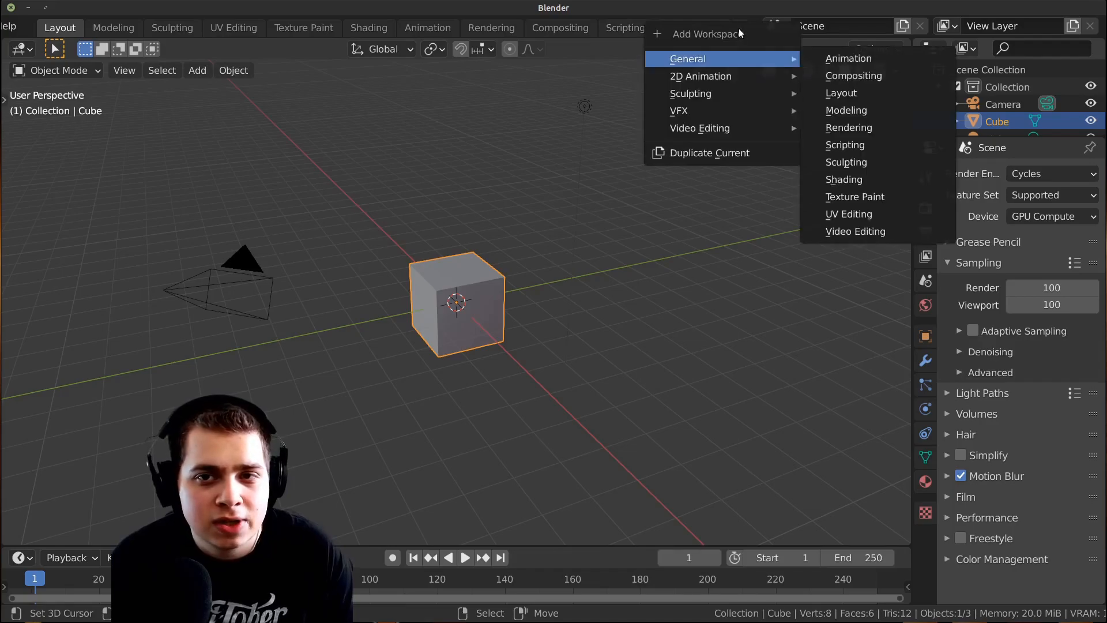
Add a Video Editing workspace using the Video Editing template
{"action": "mouse_move", "coordinate": [722, 130]}
{"action": "left_click", "coordinate": [848, 145]}
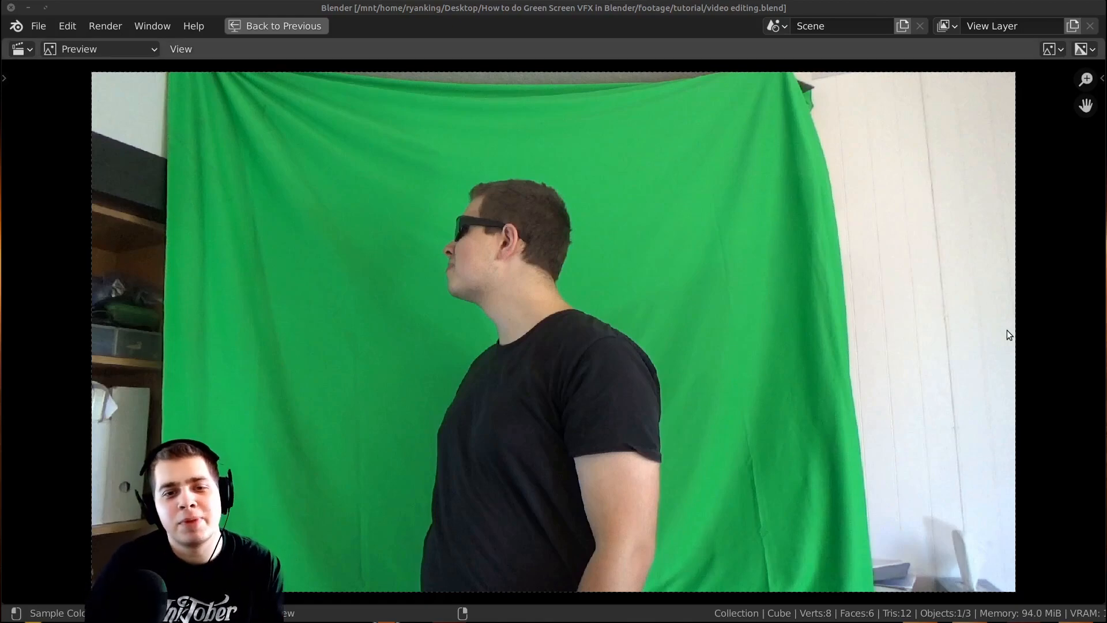
Examine the green screen footage for the subject's clothing color and the evenness of the backdrop lighting
{"action": "scroll", "coordinate": [596, 366], "scroll_direction": "up", "scroll_amount": 3}
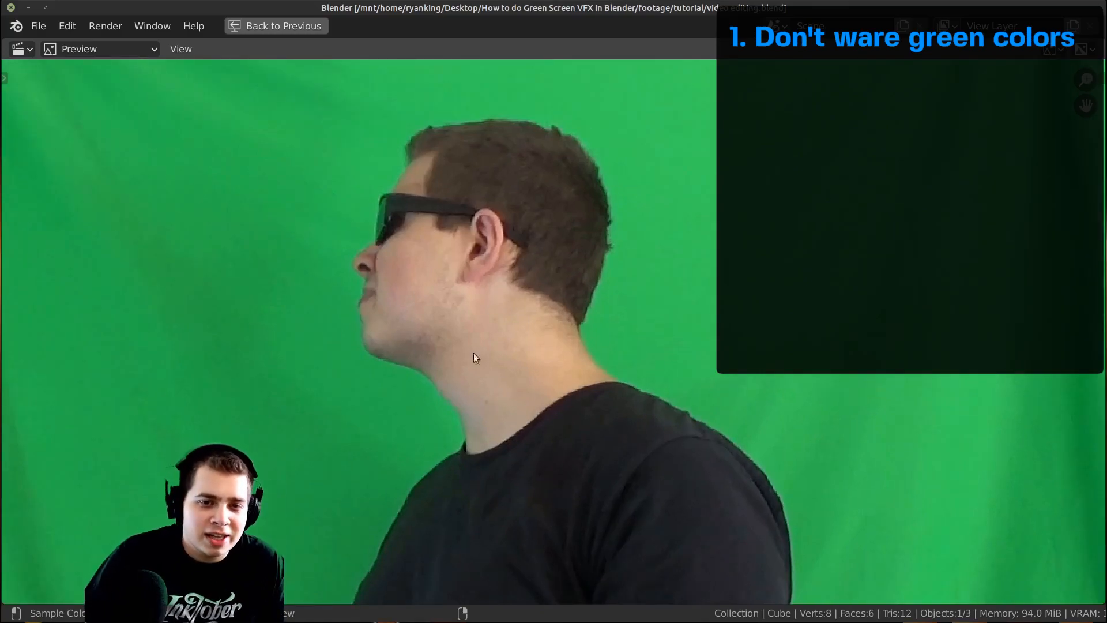
{"action": "scroll", "coordinate": [650, 200], "scroll_direction": "down", "scroll_amount": 3}
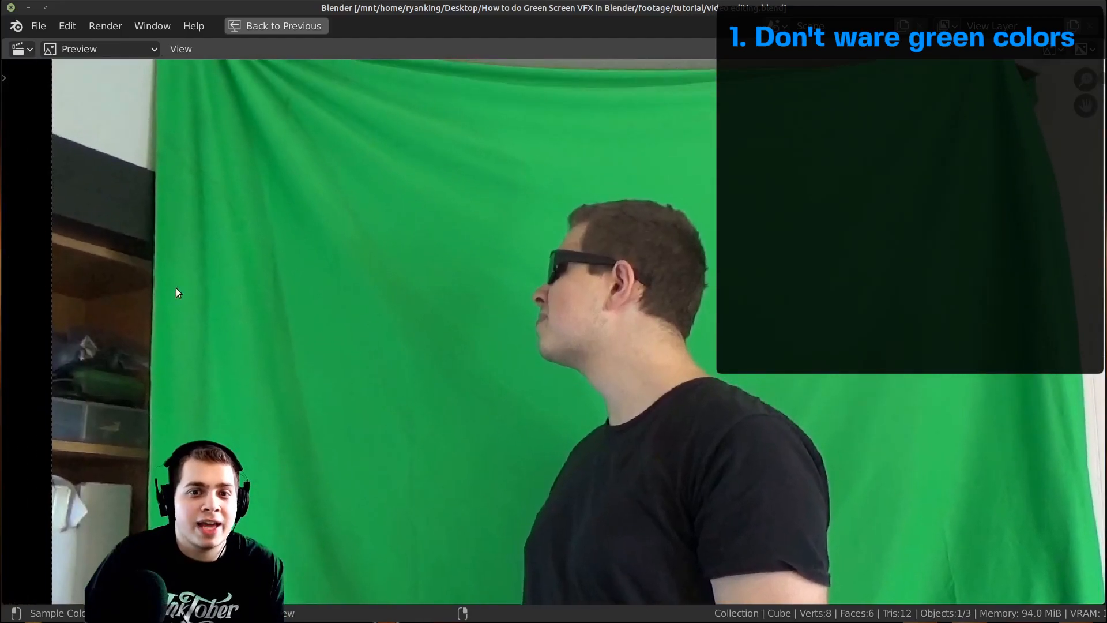
{"action": "scroll", "coordinate": [460, 303], "scroll_direction": "up", "scroll_amount": 1}
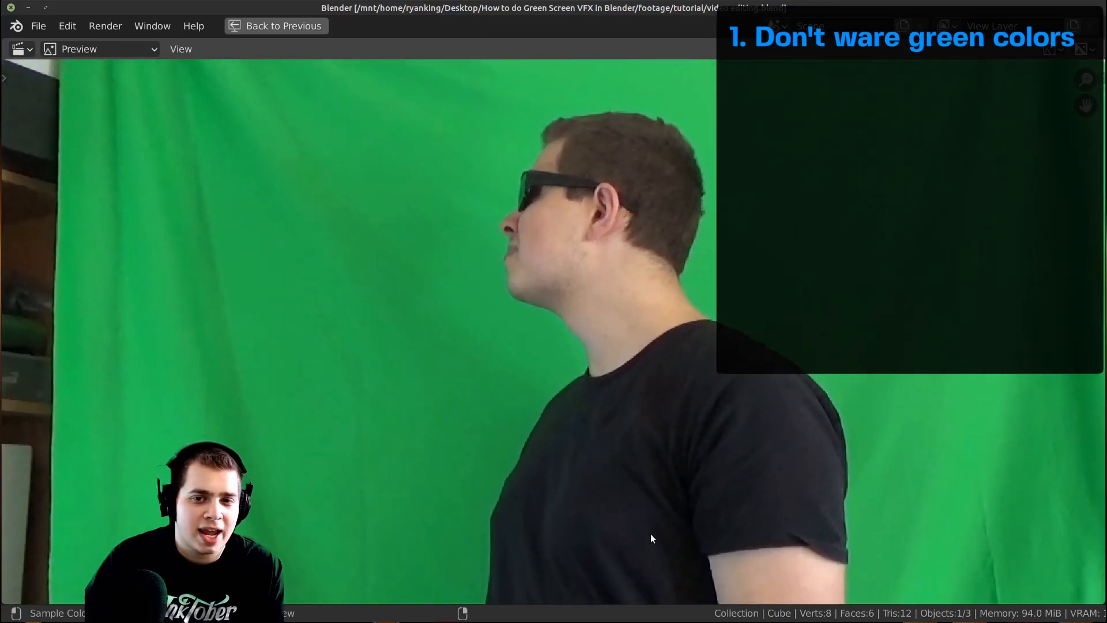
{"action": "scroll", "coordinate": [653, 427], "scroll_direction": "down", "scroll_amount": 2}
{"action": "middle_click_drag", "start_coordinate": [653, 384], "coordinate": [645, 338]}
{"action": "scroll", "coordinate": [639, 366], "scroll_direction": "down", "scroll_amount": 3}
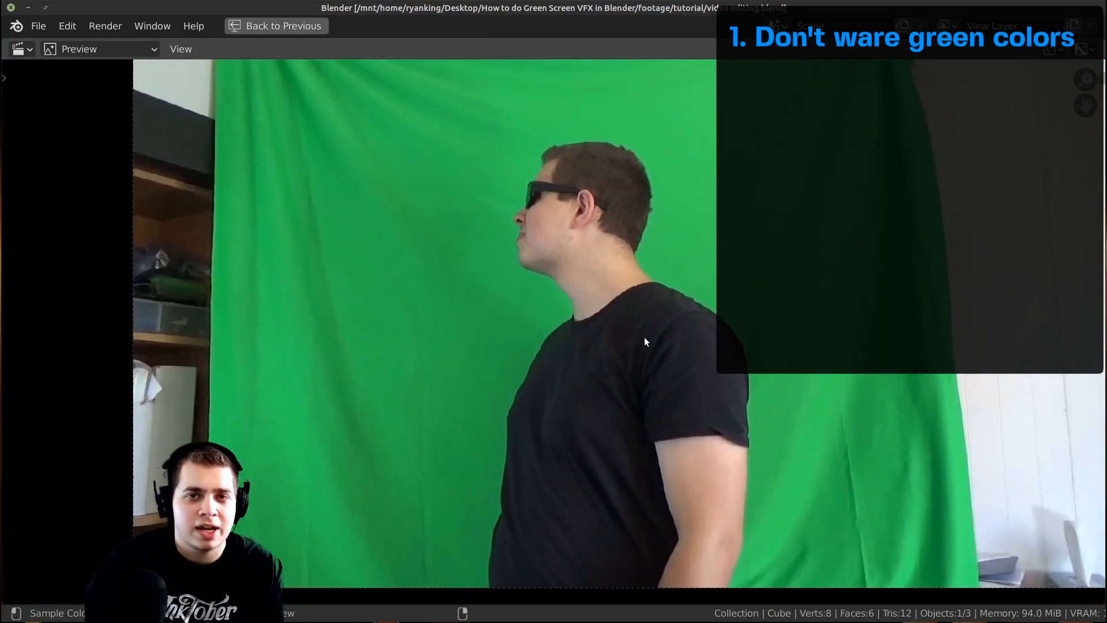
{"action": "scroll", "coordinate": [760, 348], "scroll_direction": "up", "scroll_amount": 8}
{"action": "scroll", "coordinate": [736, 292], "scroll_direction": "down", "scroll_amount": 4}
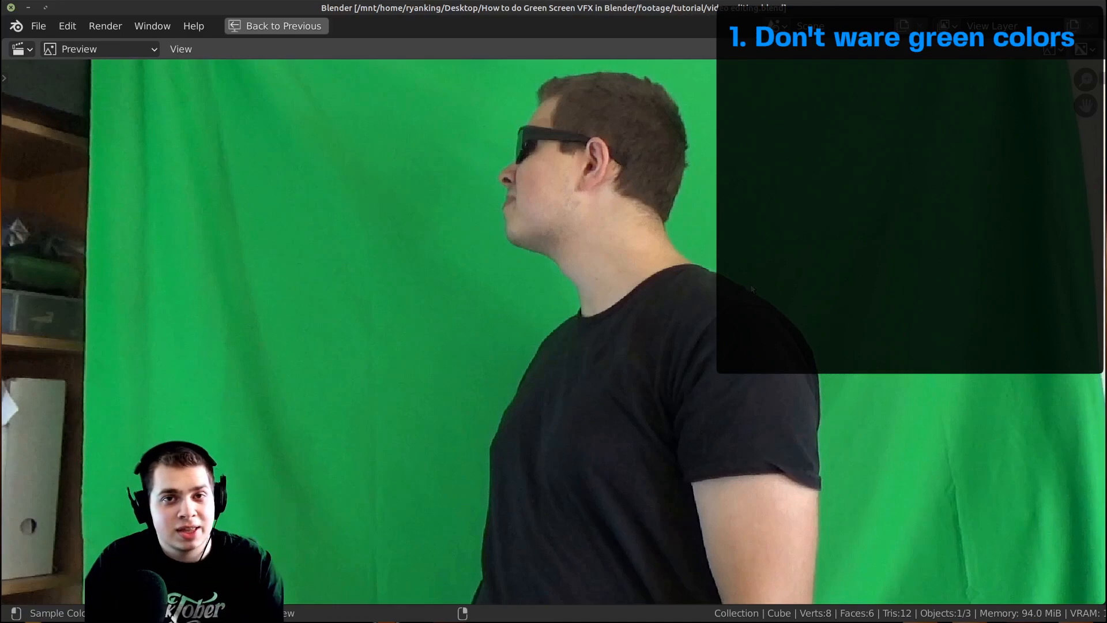
{"action": "scroll", "coordinate": [765, 291], "scroll_direction": "up", "scroll_amount": 1}
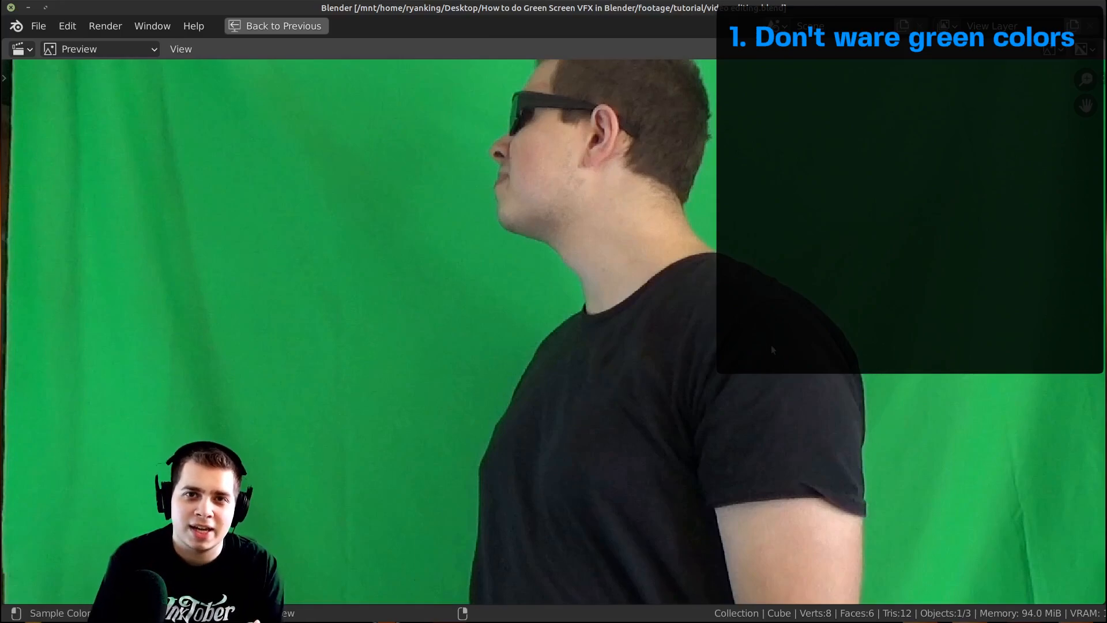
{"action": "scroll", "coordinate": [645, 386], "scroll_direction": "down", "scroll_amount": 2}
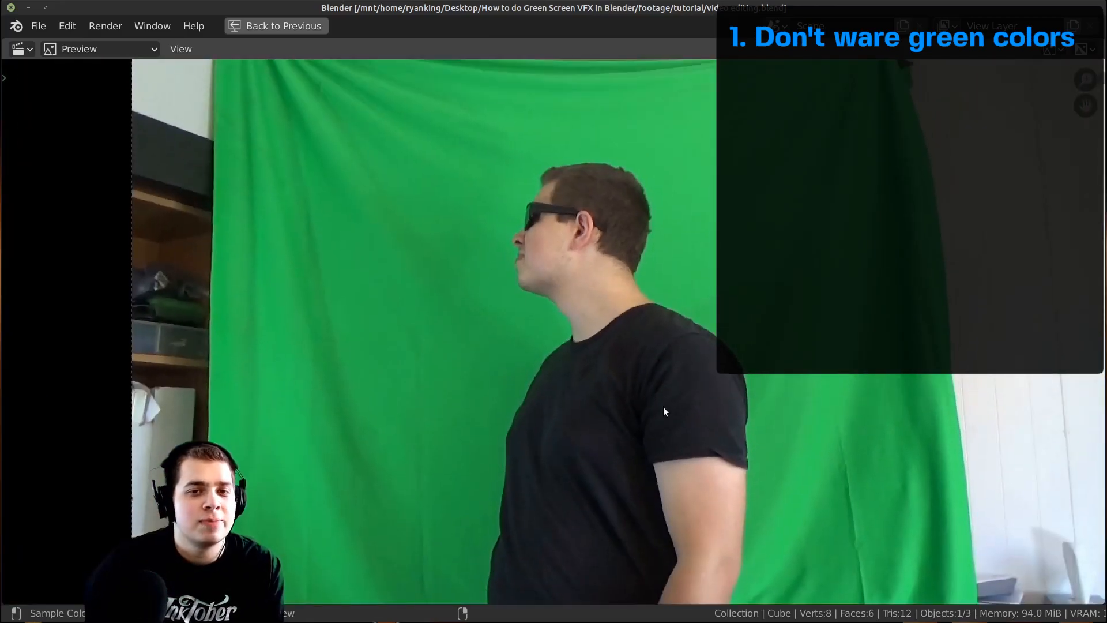
{"action": "scroll", "coordinate": [664, 409], "scroll_direction": "up", "scroll_amount": 1}
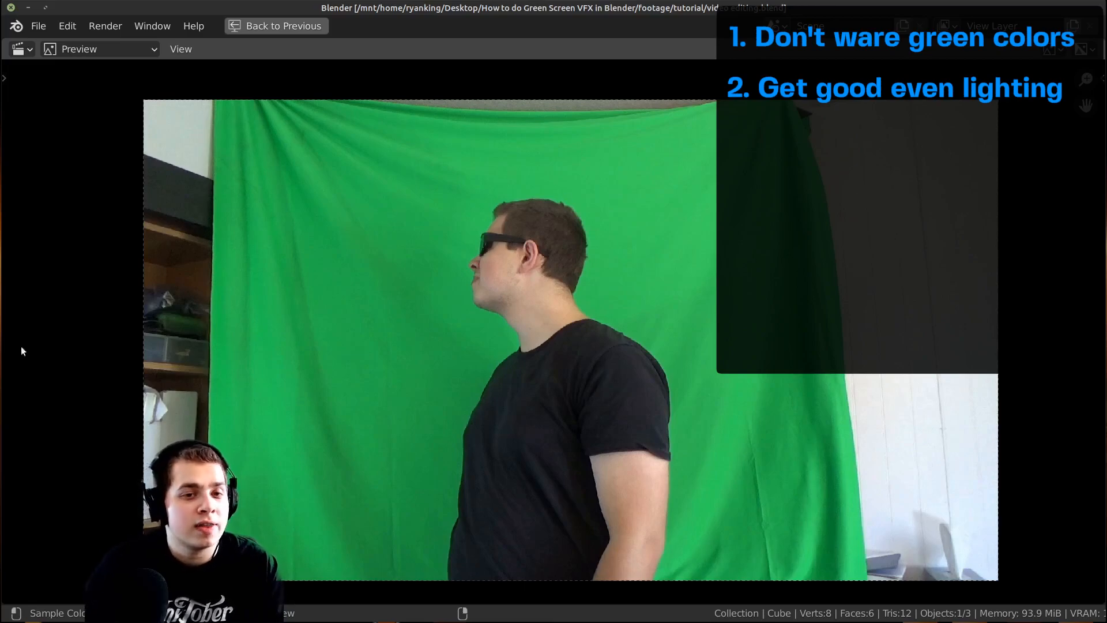
{"action": "mouse_move", "coordinate": [986, 325]}
{"action": "middle_mouse_down"}
{"action": "mouse_move", "coordinate": [975, 334]}
{"action": "mouse_move", "coordinate": [982, 322]}
{"action": "middle_mouse_up"}
{"action": "scroll", "coordinate": [975, 334], "scroll_direction": "up", "scroll_amount": 1}
{"action": "scroll", "coordinate": [982, 321], "scroll_direction": "down", "scroll_amount": 1}
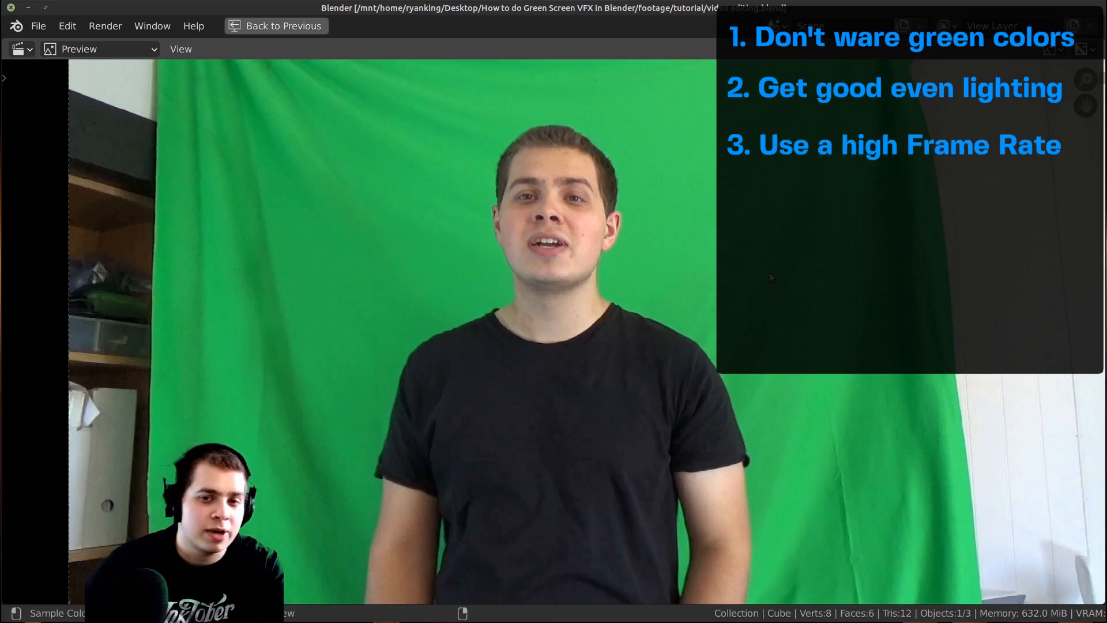
Play the green screen footage, pause on a fast hand movement and examine the moving hands closely for motion blur
{"action": "key", "text": "space"}
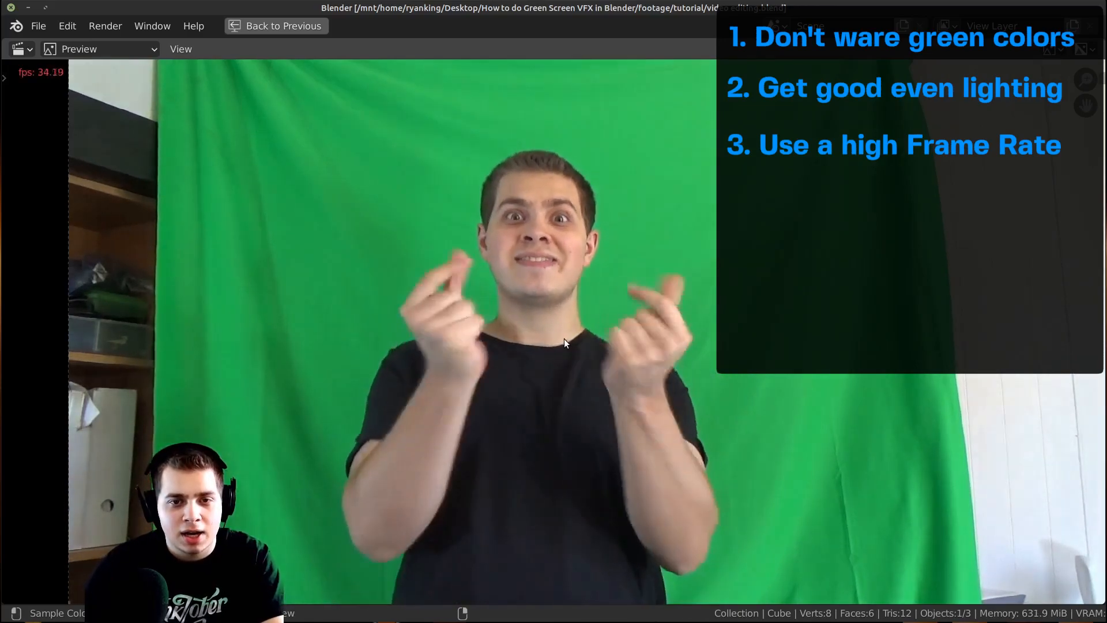
{"action": "scroll", "coordinate": [610, 385], "scroll_direction": "up", "scroll_amount": 3}
{"action": "middle_click_drag", "start_coordinate": [510, 322], "coordinate": [506, 365]}
{"action": "scroll", "coordinate": [519, 365], "scroll_direction": "up", "scroll_amount": 12}
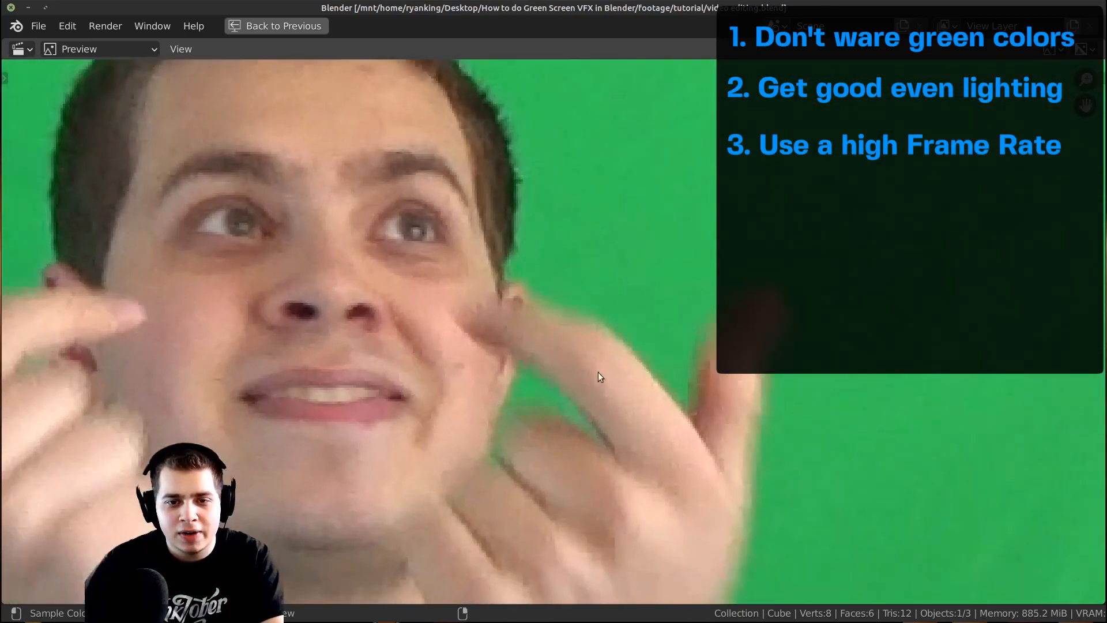
{"action": "middle_click_drag", "start_coordinate": [610, 377], "coordinate": [576, 313]}
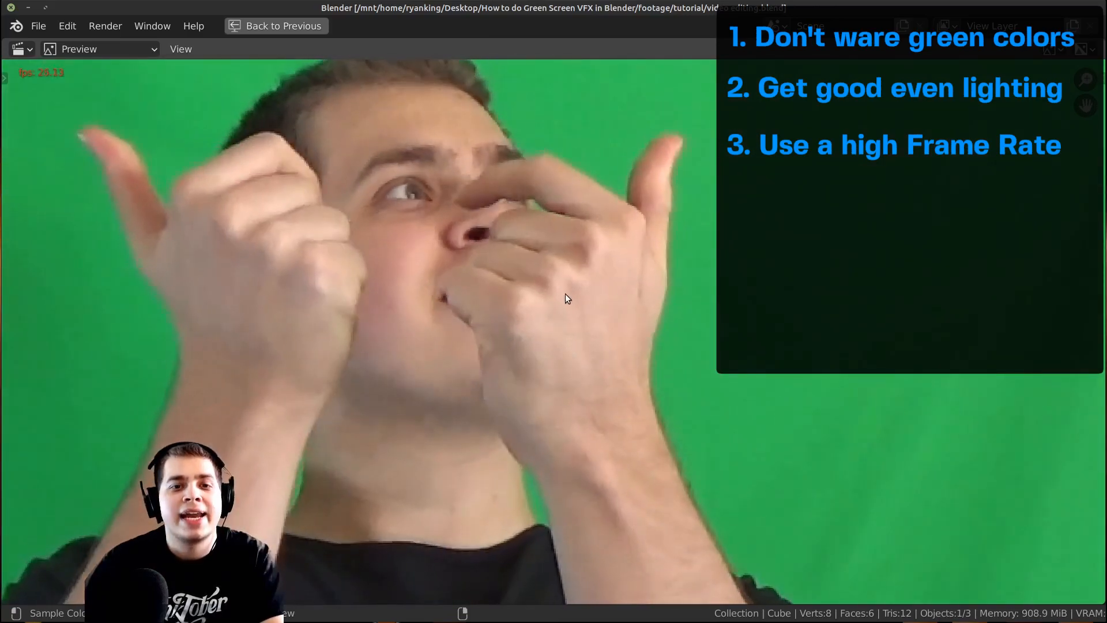
{"action": "key", "text": "space"}
{"action": "middle_click_drag", "start_coordinate": [329, 542], "coordinate": [485, 351]}
{"action": "scroll", "coordinate": [485, 350], "scroll_direction": "up", "scroll_amount": 2}
{"action": "scroll", "coordinate": [580, 298], "scroll_direction": "up", "scroll_amount": 2}
{"action": "scroll", "coordinate": [584, 313], "scroll_direction": "down", "scroll_amount": 4}
{"action": "middle_click_drag", "start_coordinate": [601, 302], "coordinate": [579, 310]}
{"action": "scroll", "coordinate": [579, 310], "scroll_direction": "up", "scroll_amount": 1}
{"action": "scroll", "coordinate": [581, 312], "scroll_direction": "up", "scroll_amount": 1}
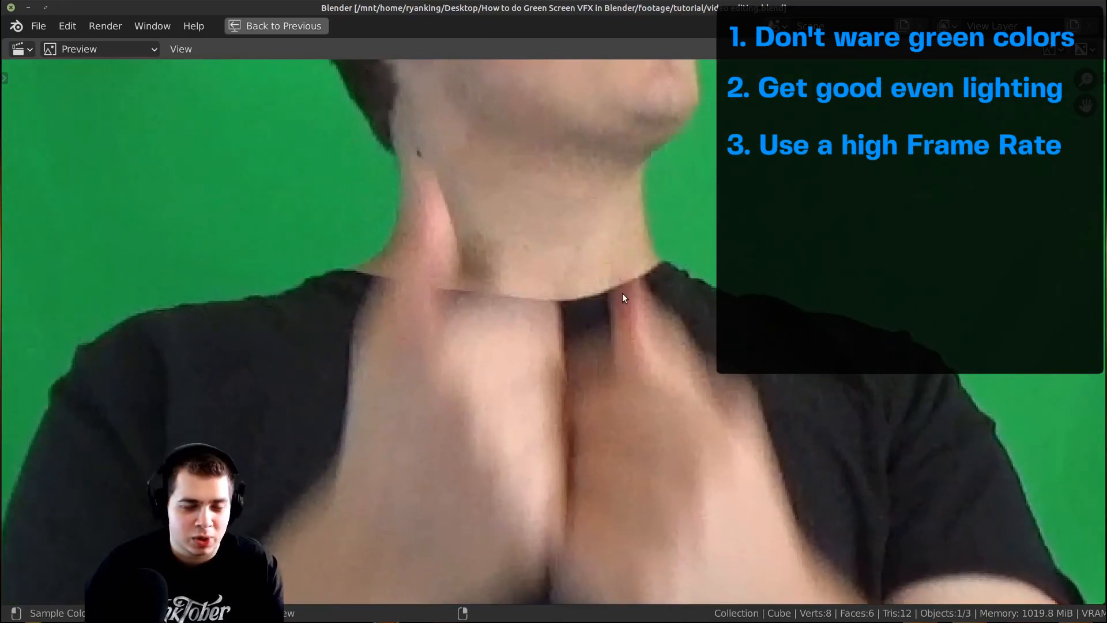
{"action": "middle_click_drag", "start_coordinate": [539, 275], "coordinate": [548, 292]}
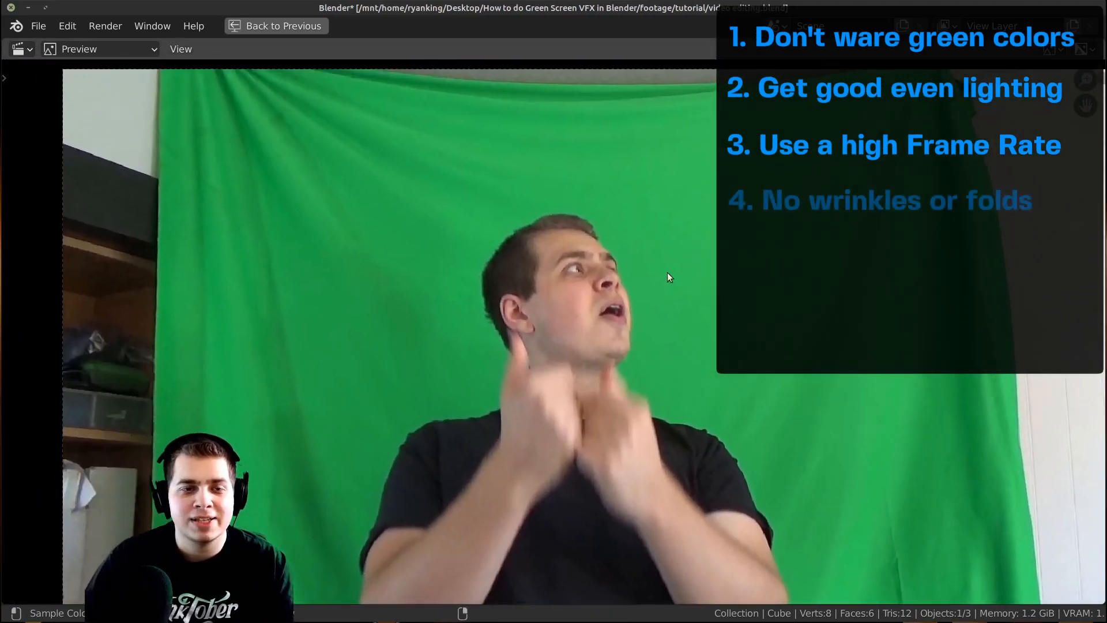
Examine the green backdrop closely for wrinkles and folds, from its upper corner down to the area around the subject
{"action": "middle_click_drag", "start_coordinate": [534, 186], "coordinate": [536, 208]}
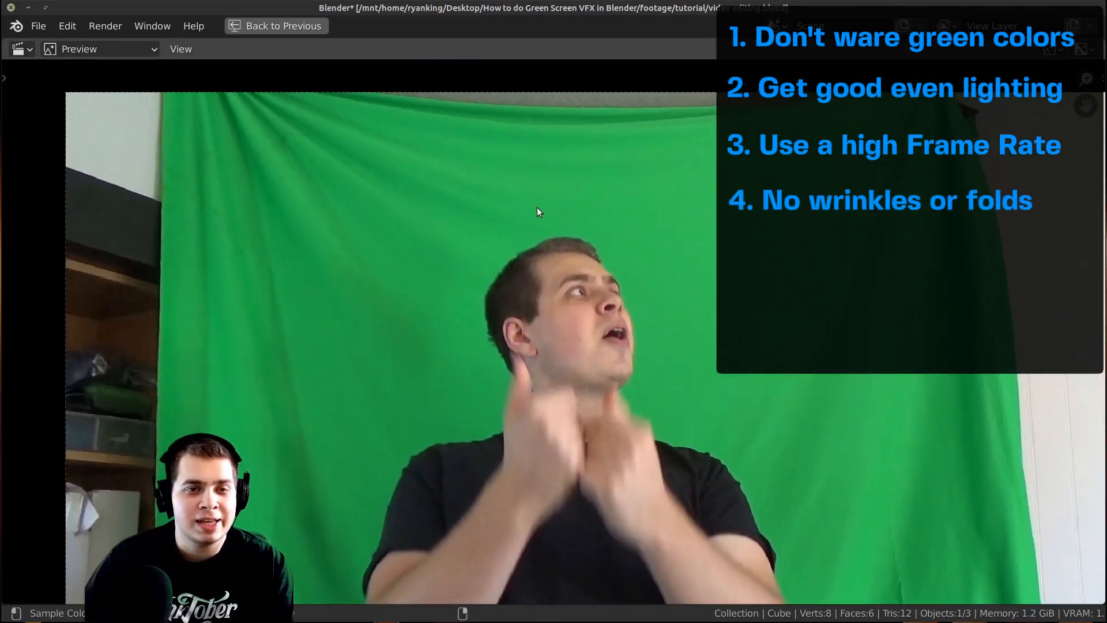
{"action": "scroll", "coordinate": [649, 209], "scroll_direction": "up", "scroll_amount": 4}
{"action": "middle_click_drag", "start_coordinate": [306, 145], "coordinate": [457, 293]}
{"action": "scroll", "coordinate": [436, 347], "scroll_direction": "up", "scroll_amount": 2}
{"action": "scroll", "coordinate": [444, 254], "scroll_direction": "up", "scroll_amount": 6}
{"action": "middle_click_drag", "start_coordinate": [444, 253], "coordinate": [726, 214]}
{"action": "scroll", "coordinate": [652, 201], "scroll_direction": "up", "scroll_amount": 2}
{"action": "middle_click_drag", "start_coordinate": [715, 170], "coordinate": [697, 163]}
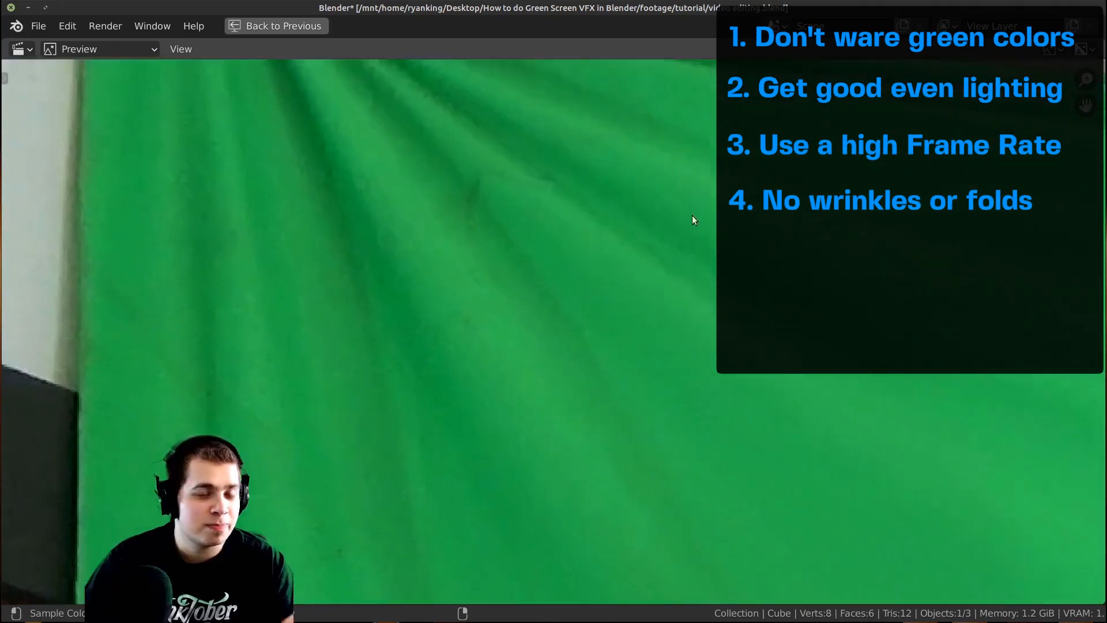
{"action": "scroll", "coordinate": [690, 205], "scroll_direction": "down", "scroll_amount": 3}
{"action": "middle_click_drag", "start_coordinate": [753, 290], "coordinate": [635, 152]}
{"action": "scroll", "coordinate": [655, 234], "scroll_direction": "down", "scroll_amount": 6}
{"action": "middle_click_drag", "start_coordinate": [701, 235], "coordinate": [567, 145]}
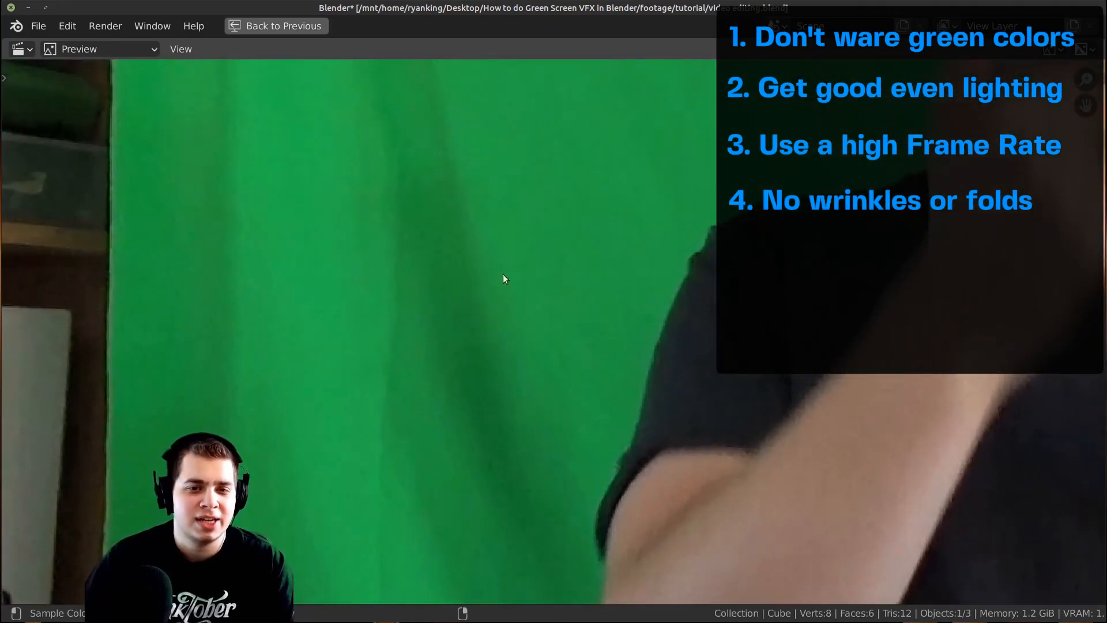
{"action": "scroll", "coordinate": [503, 279], "scroll_direction": "down", "scroll_amount": 2}
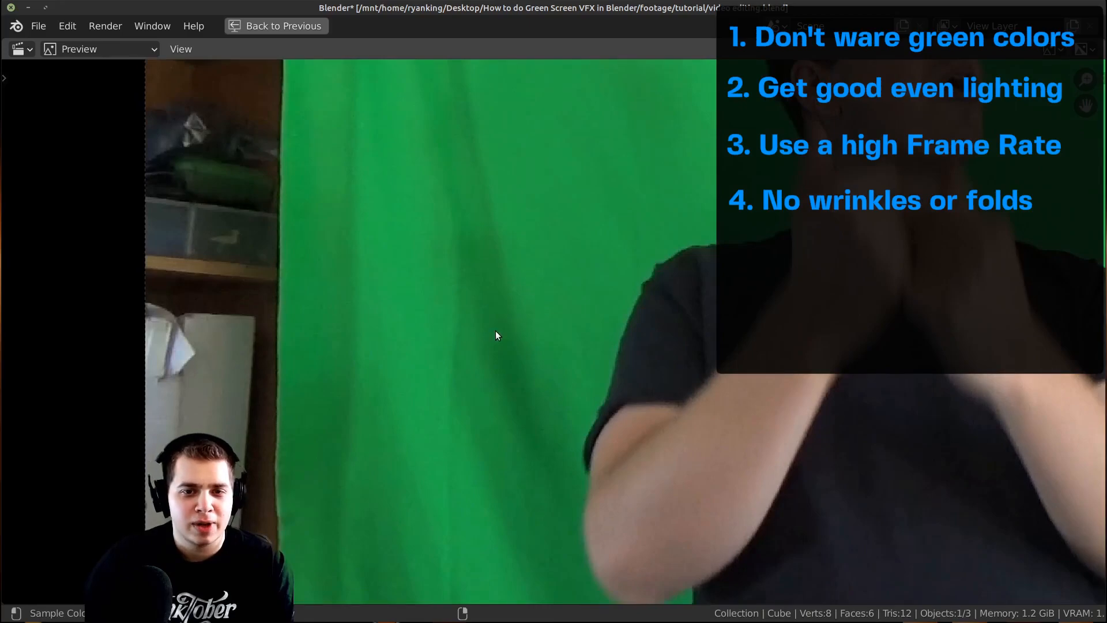
{"action": "middle_click_drag", "start_coordinate": [473, 70], "coordinate": [462, 303]}
{"action": "middle_click_drag", "start_coordinate": [458, 219], "coordinate": [450, 302]}
{"action": "scroll", "coordinate": [427, 125], "scroll_direction": "up", "scroll_amount": 4}
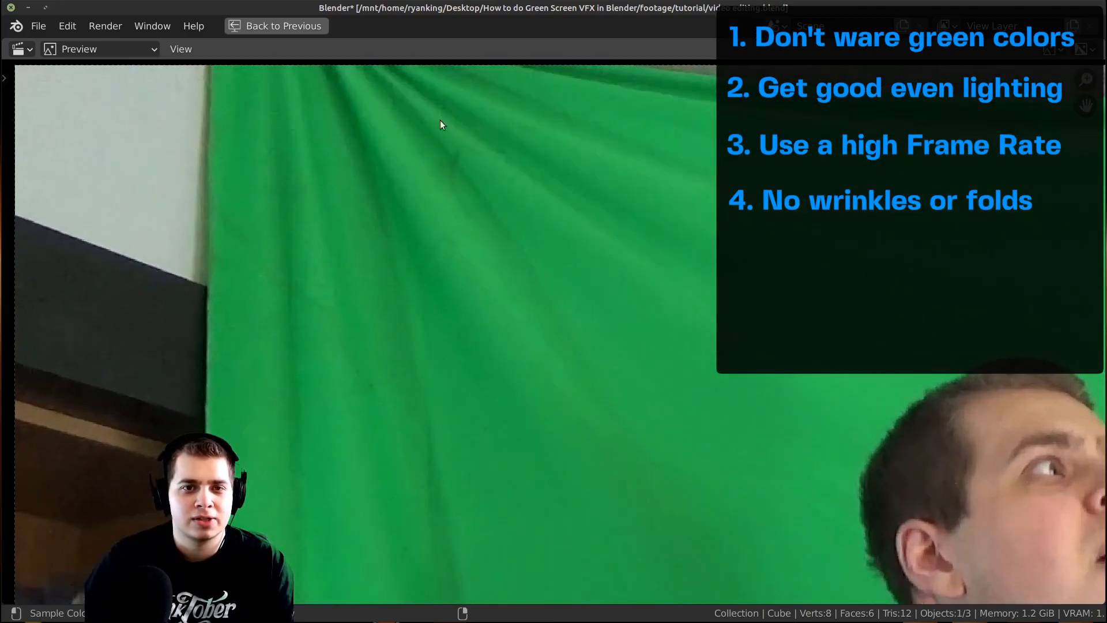
{"action": "middle_click_drag", "start_coordinate": [455, 130], "coordinate": [395, 214]}
{"action": "scroll", "coordinate": [395, 214], "scroll_direction": "down", "scroll_amount": 7}
{"action": "middle_click_drag", "start_coordinate": [1028, 570], "coordinate": [692, 278]}
{"action": "scroll", "coordinate": [684, 178], "scroll_direction": "up", "scroll_amount": 3}
{"action": "middle_click_drag", "start_coordinate": [684, 177], "coordinate": [555, 388]}
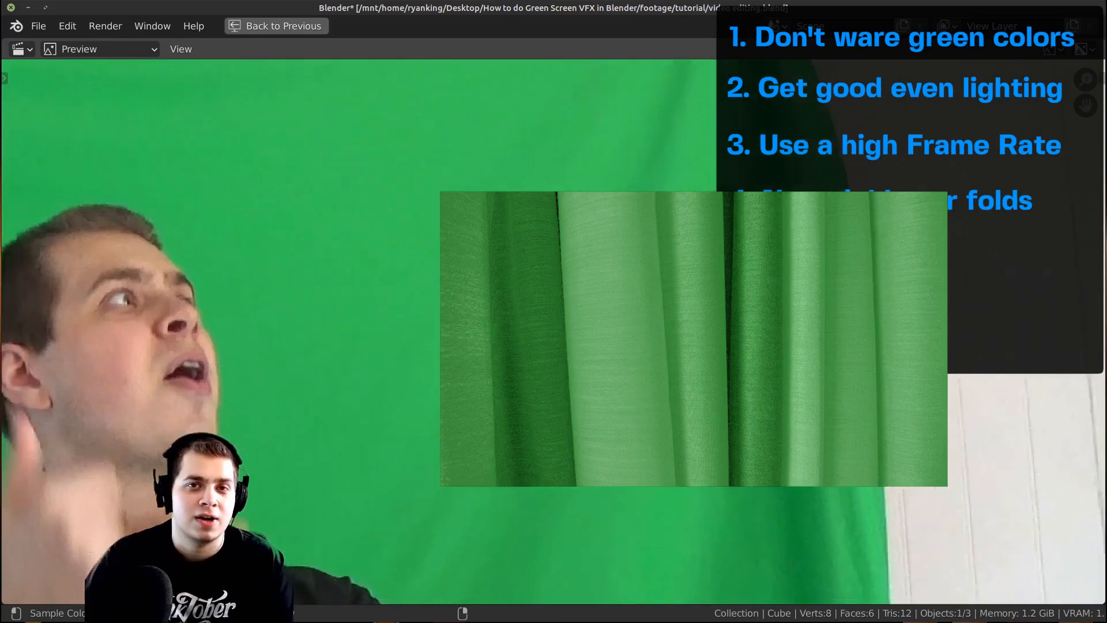
{"action": "scroll", "coordinate": [635, 248], "scroll_direction": "down", "scroll_amount": 6}
{"action": "middle_click_drag", "start_coordinate": [635, 248], "coordinate": [891, 188]}
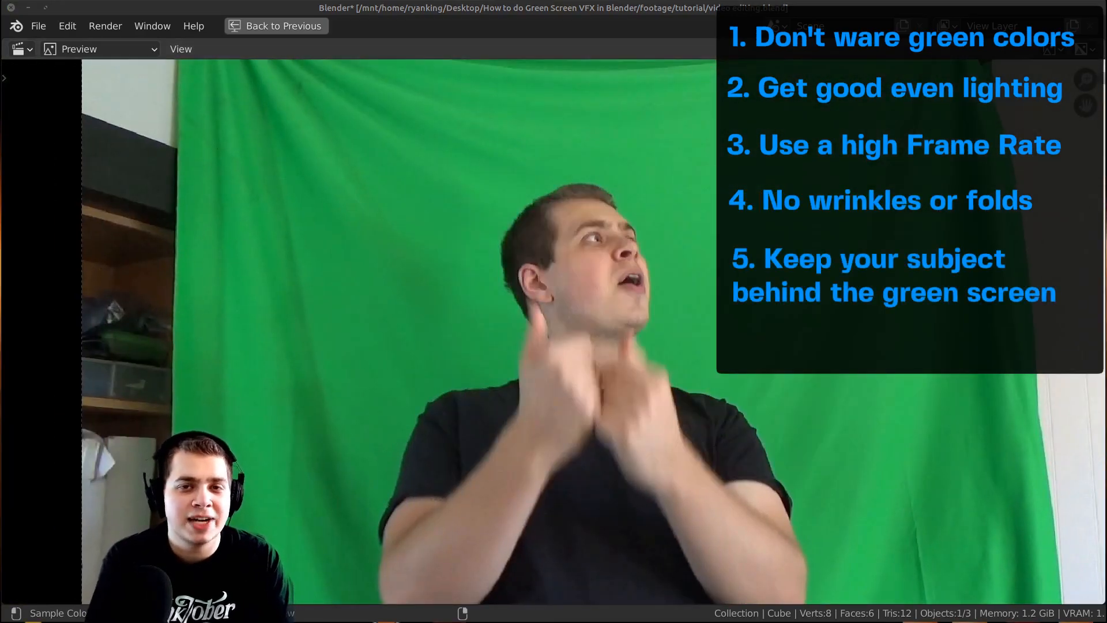
Restore the full editing layout, then play and step the footage forward to frame 563
{"action": "key", "text": "ctrl+space"}
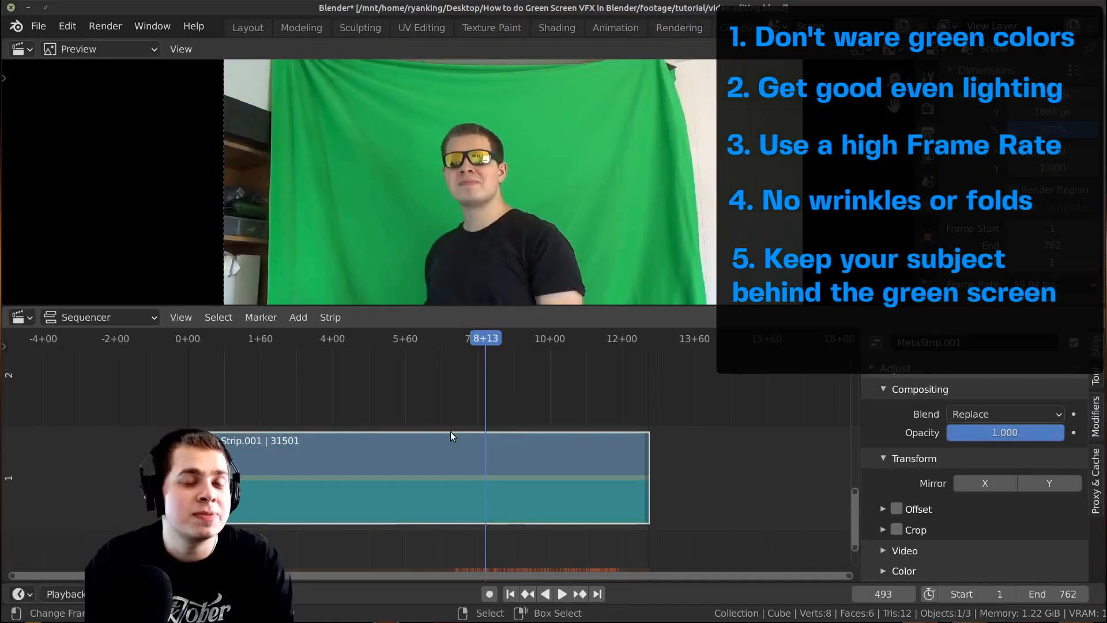
{"action": "key", "text": "space"}
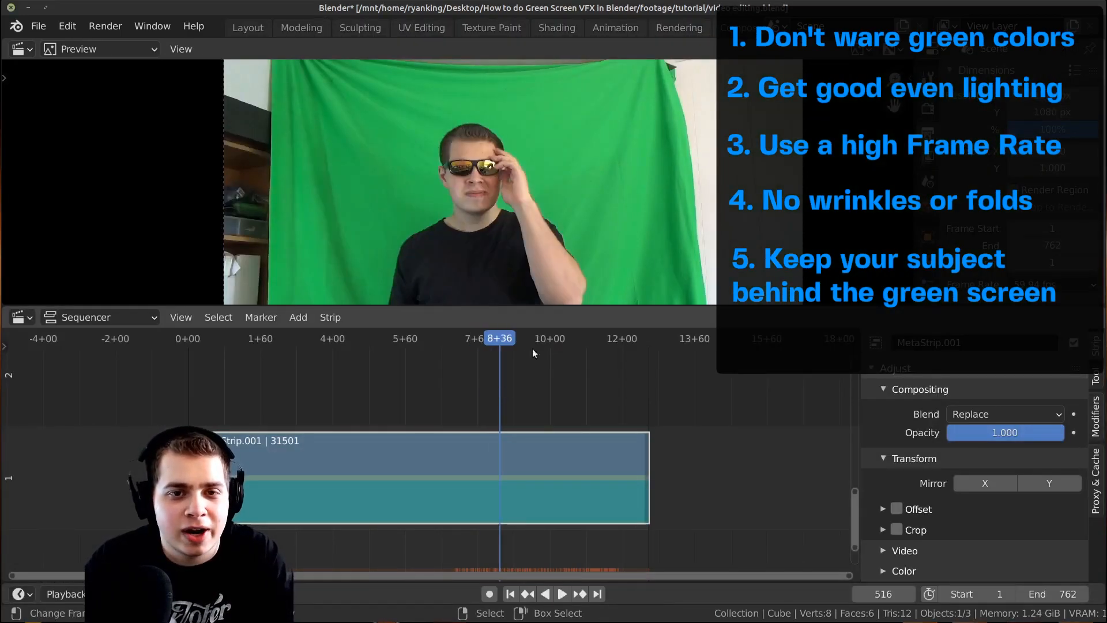
{"action": "key", "text": "space"}
{"action": "key", "text": "space"}
{"action": "scroll", "coordinate": [577, 192], "scroll_direction": "up", "scroll_amount": 4}
{"action": "middle_click_drag", "start_coordinate": [547, 197], "coordinate": [513, 139]}
{"action": "scroll", "coordinate": [536, 183], "scroll_direction": "down", "scroll_amount": 6}
{"action": "key", "text": "Right"}
{"action": "key", "text": "Right"}
{"action": "key", "text": "Right"}
{"action": "key", "text": "Right"}
{"action": "key", "text": "Right"}
{"action": "key", "text": "Right"}
{"action": "key", "text": "Right"}
{"action": "key", "text": "Right"}
{"action": "key", "text": "Right"}
{"action": "key", "text": "Right"}
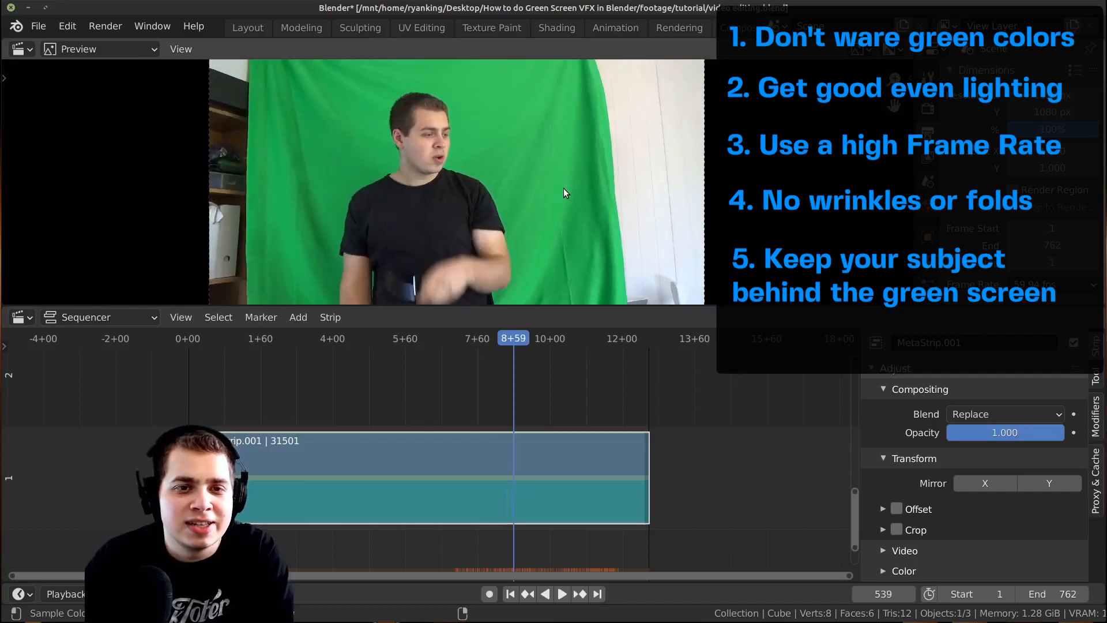
{"action": "scroll", "coordinate": [566, 188], "scroll_direction": "down", "scroll_amount": 4}
{"action": "key", "text": "Right"}
{"action": "key", "text": "Right"}
{"action": "key", "text": "Right"}
{"action": "key", "text": "Right"}
{"action": "key", "text": "Right"}
{"action": "key", "text": "Right"}
{"action": "key", "text": "Right"}
{"action": "key", "text": "Right"}
{"action": "key", "text": "Right"}
{"action": "key", "text": "Right"}
{"action": "key", "text": "Right"}
{"action": "key", "text": "Right"}
{"action": "key", "text": "Right"}
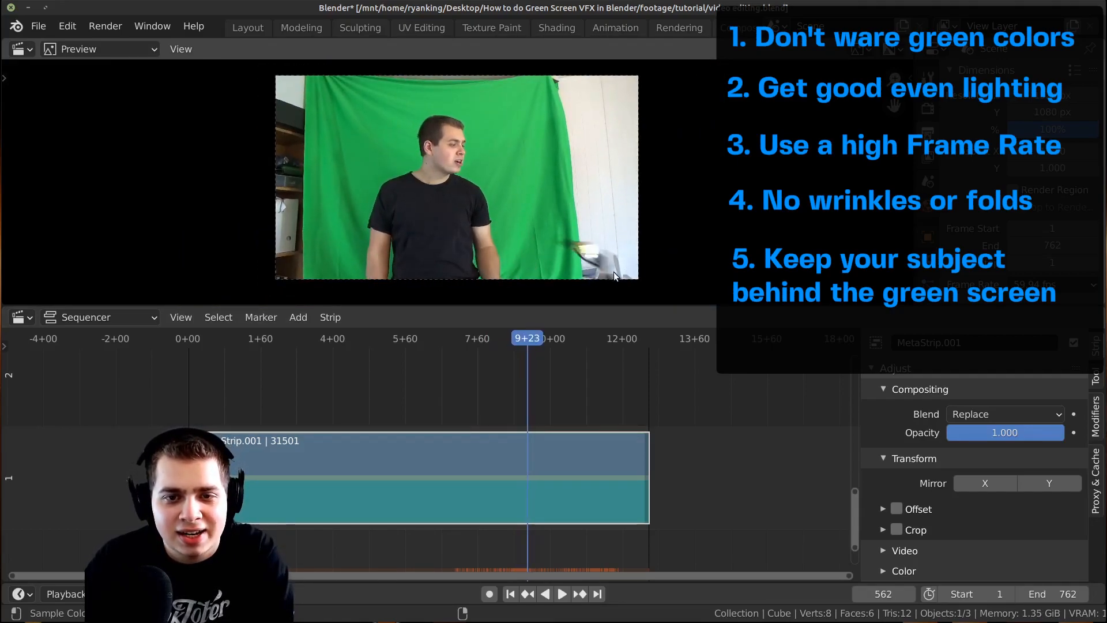
Examine the maximized preview where the object extends past the green screen's edge onto the white wall, then restore the full layout
{"action": "key", "text": "ctrl+space"}
{"action": "scroll", "coordinate": [668, 323], "scroll_direction": "up", "scroll_amount": 5}
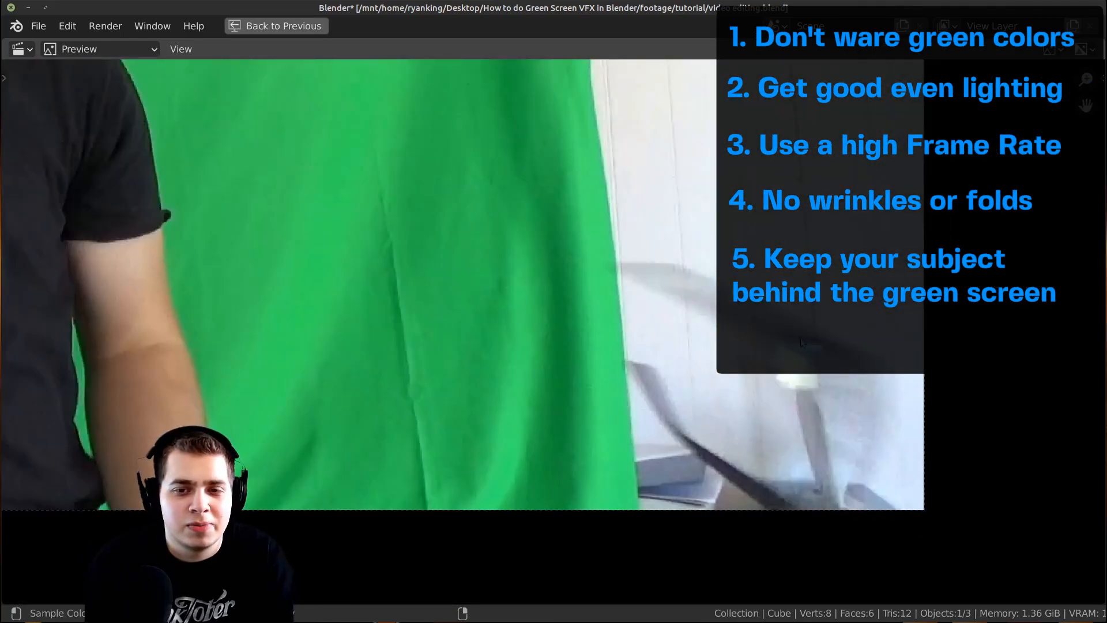
{"action": "scroll", "coordinate": [802, 343], "scroll_direction": "down", "scroll_amount": 2}
{"action": "middle_click_drag", "start_coordinate": [664, 299], "coordinate": [621, 278]}
{"action": "scroll", "coordinate": [621, 278], "scroll_direction": "up", "scroll_amount": 5}
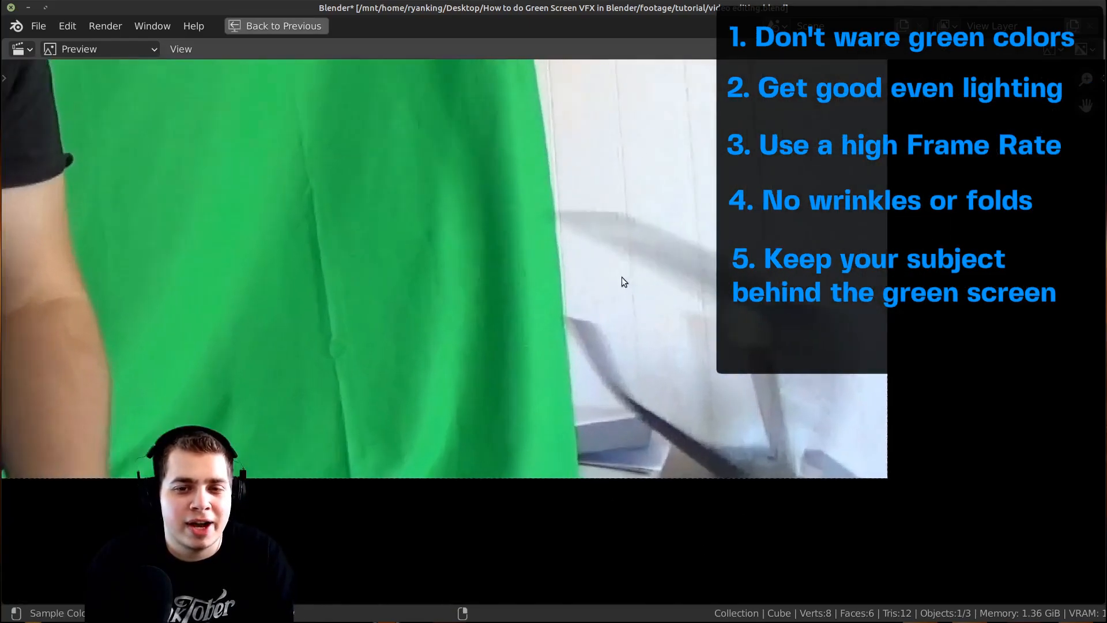
{"action": "middle_click_drag", "start_coordinate": [475, 259], "coordinate": [467, 276]}
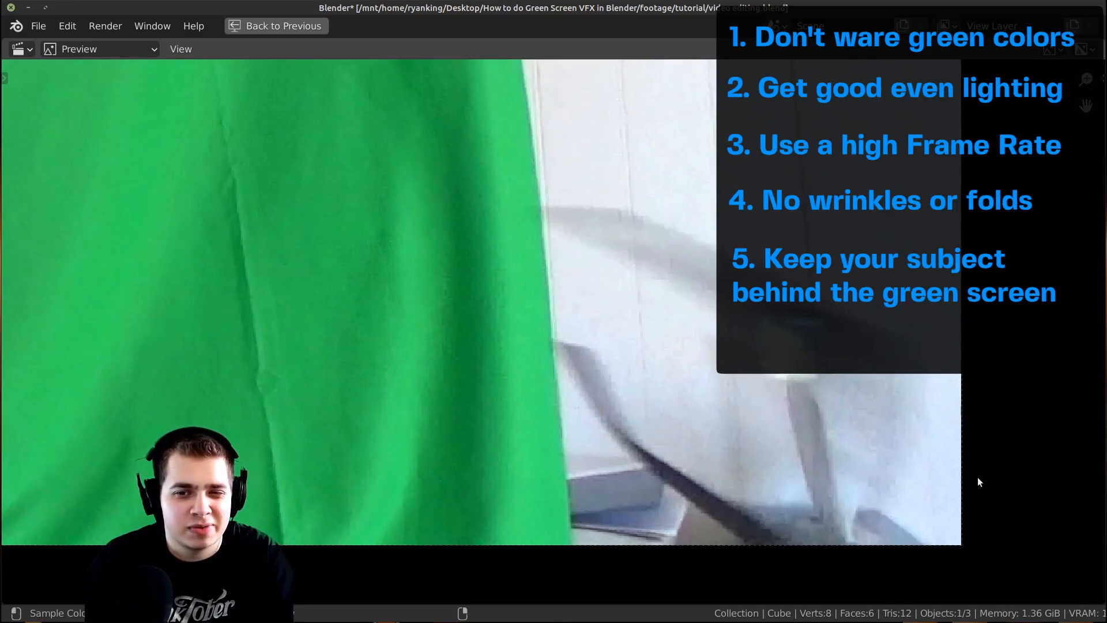
{"action": "scroll", "coordinate": [677, 268], "scroll_direction": "down", "scroll_amount": 4}
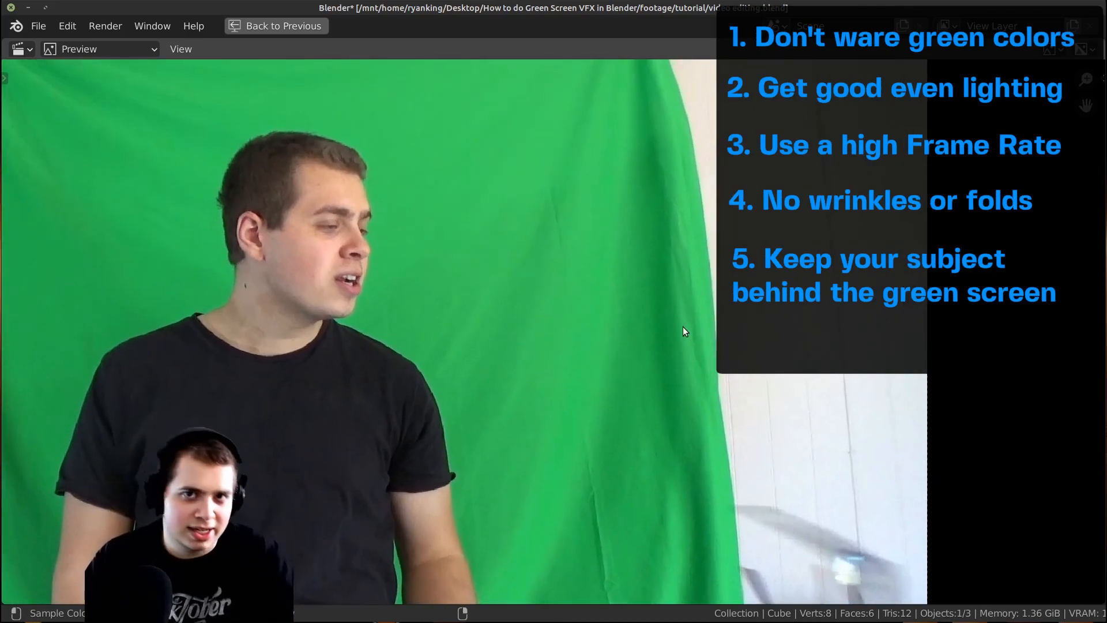
{"action": "scroll", "coordinate": [682, 327], "scroll_direction": "up", "scroll_amount": 4}
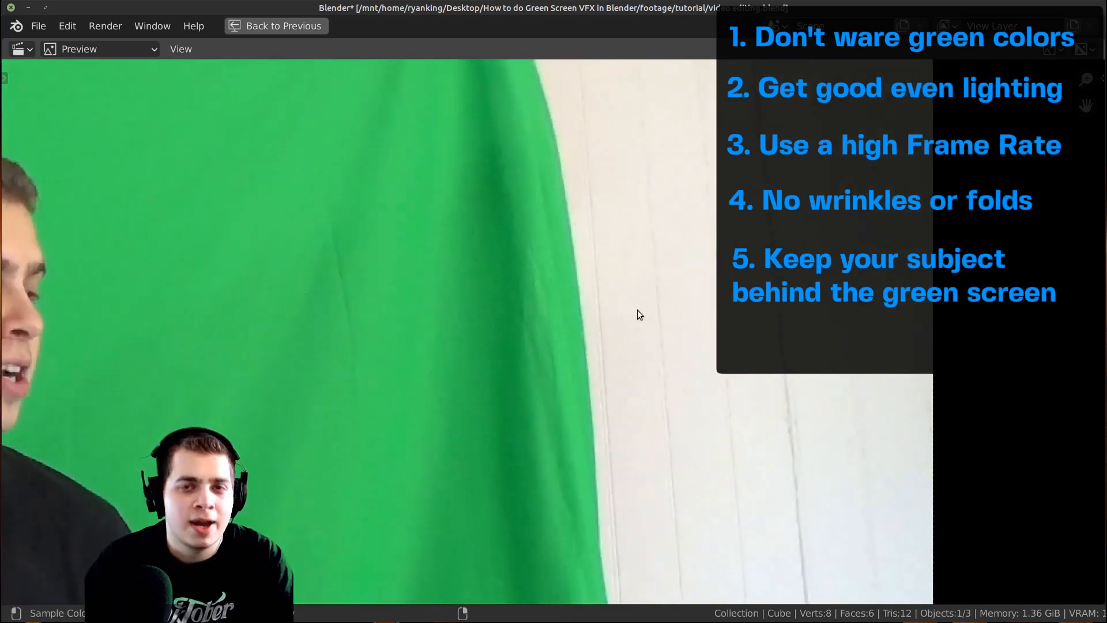
{"action": "key", "text": "ctrl+space"}
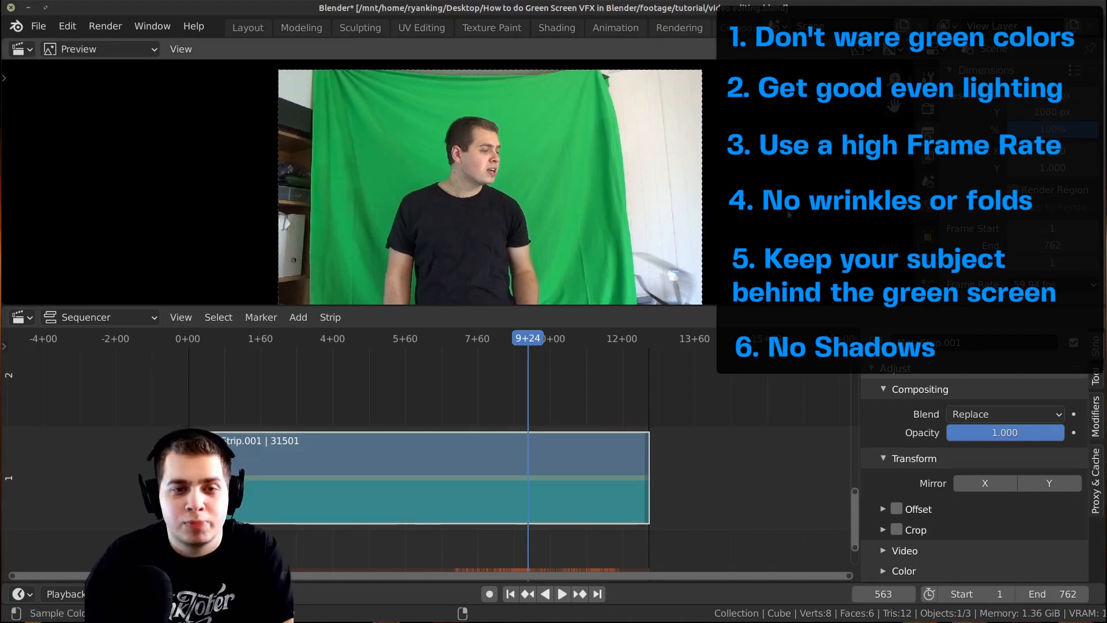
Maximize the preview and check the green backdrop around the subject's arms and body for shadows
{"action": "key", "text": "ctrl+space"}
{"action": "scroll", "coordinate": [514, 355], "scroll_direction": "up", "scroll_amount": 3}
{"action": "scroll", "coordinate": [557, 417], "scroll_direction": "up", "scroll_amount": 2}
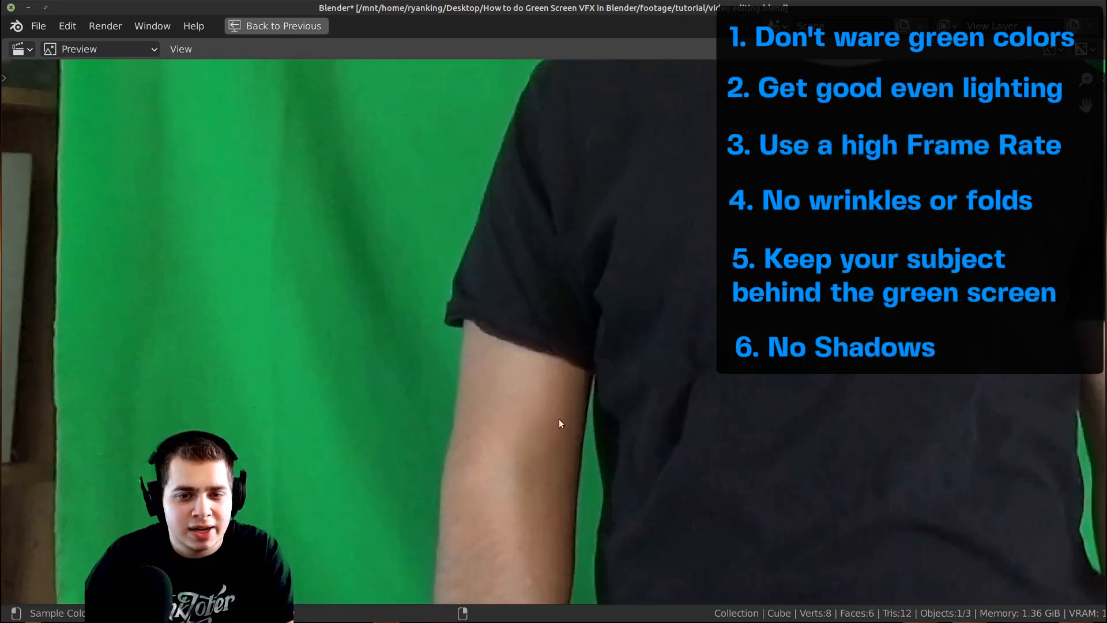
{"action": "scroll", "coordinate": [460, 344], "scroll_direction": "down", "scroll_amount": 5}
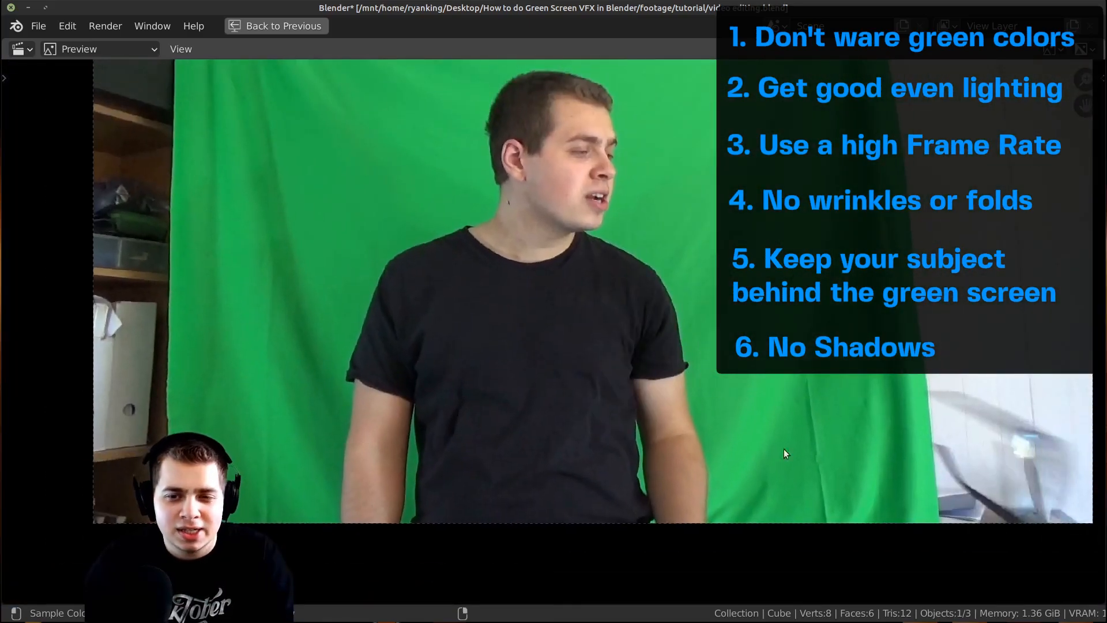
{"action": "scroll", "coordinate": [707, 524], "scroll_direction": "down", "scroll_amount": 1}
{"action": "middle_click_drag", "start_coordinate": [707, 523], "coordinate": [684, 622]}
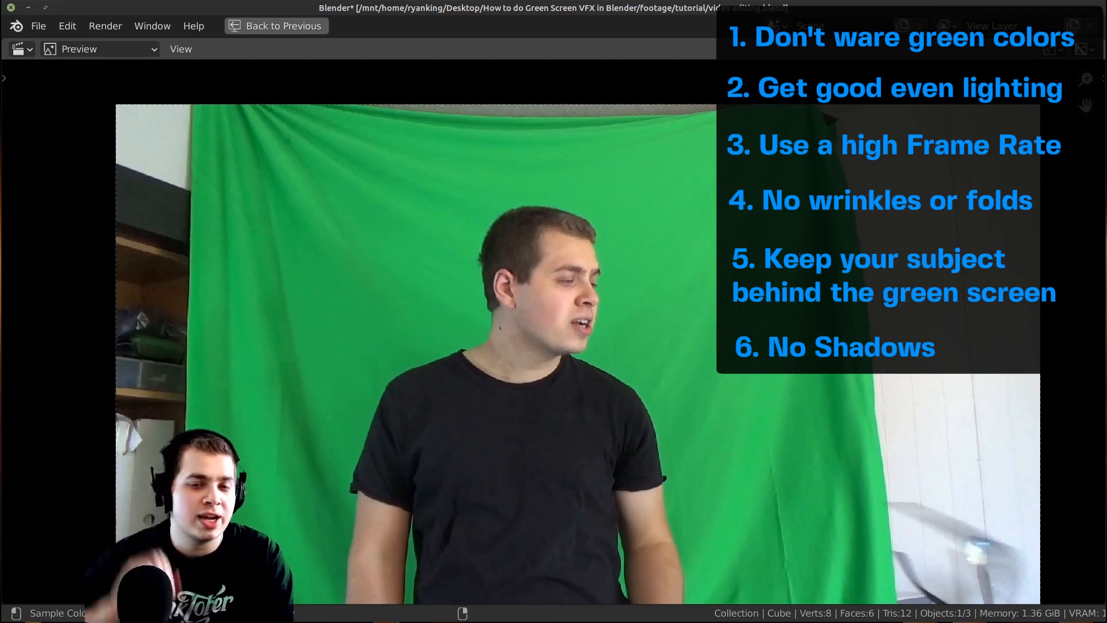
Inspect the maximized preview for shadows on the green backdrop, from beside the subject's torso up to the head
{"action": "middle_click_drag", "start_coordinate": [474, 288], "coordinate": [669, 88]}
{"action": "scroll", "coordinate": [670, 87], "scroll_direction": "up", "scroll_amount": 3}
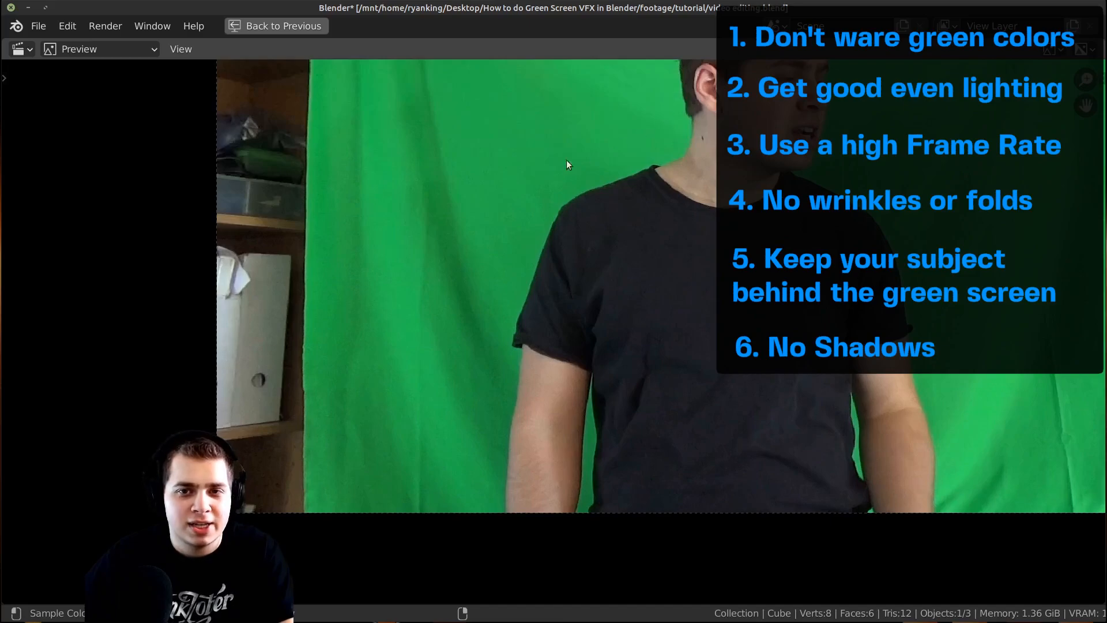
{"action": "scroll", "coordinate": [545, 331], "scroll_direction": "down", "scroll_amount": 3}
{"action": "middle_click_drag", "start_coordinate": [615, 288], "coordinate": [563, 393]}
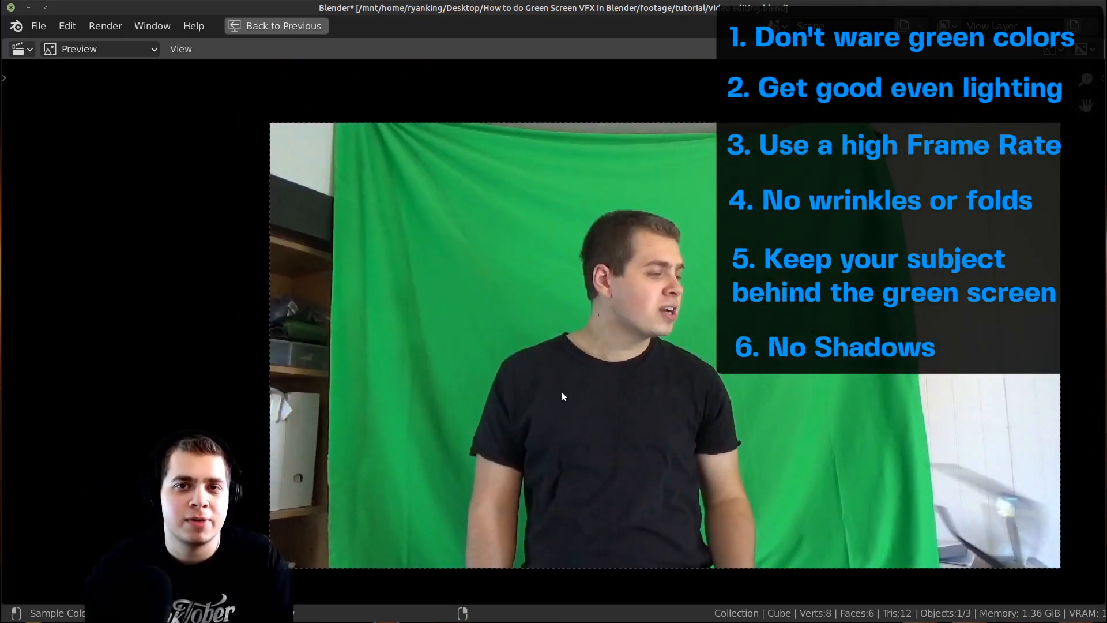
{"action": "middle_click_drag", "start_coordinate": [555, 170], "coordinate": [501, 158]}
{"action": "scroll", "coordinate": [500, 157], "scroll_direction": "up", "scroll_amount": 1}
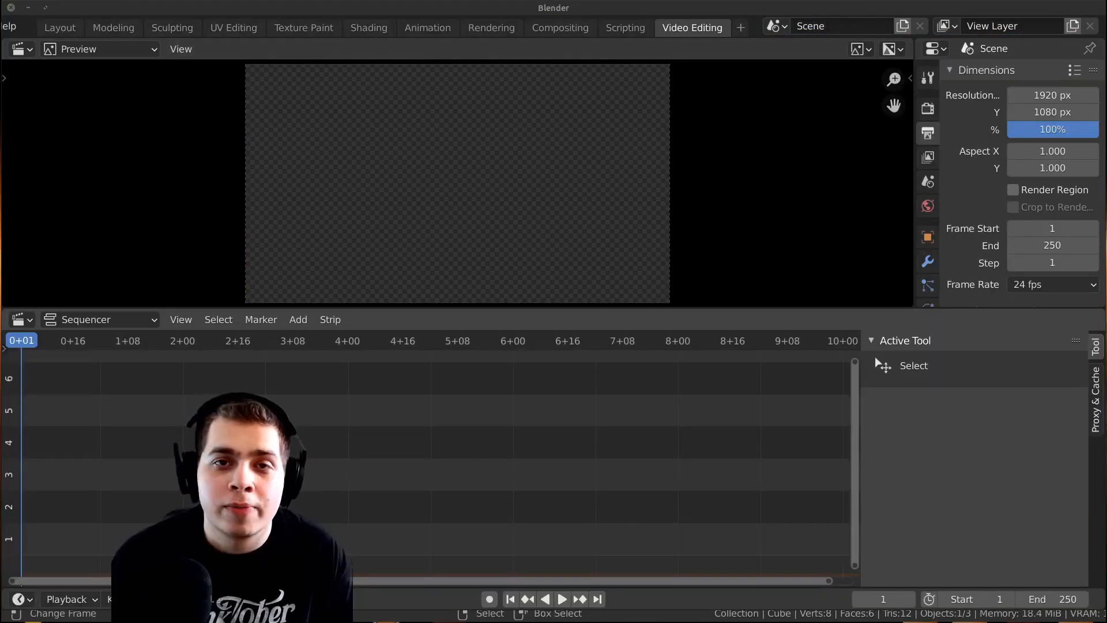
Add the good.MTS footage to the sequencer starting at frame 1 and set the scene's end frame to 1887
{"action": "left_click_drag", "start_coordinate": [1106, 346], "coordinate": [344, 441]}
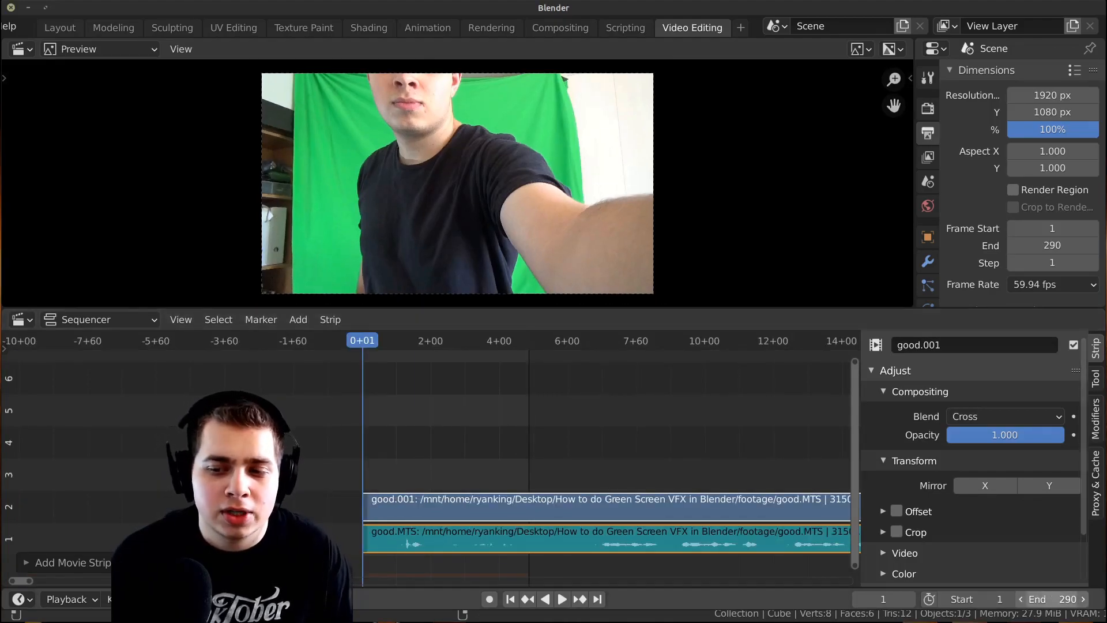
{"action": "left_click_drag", "start_coordinate": [1053, 599], "coordinate": [1072, 599]}
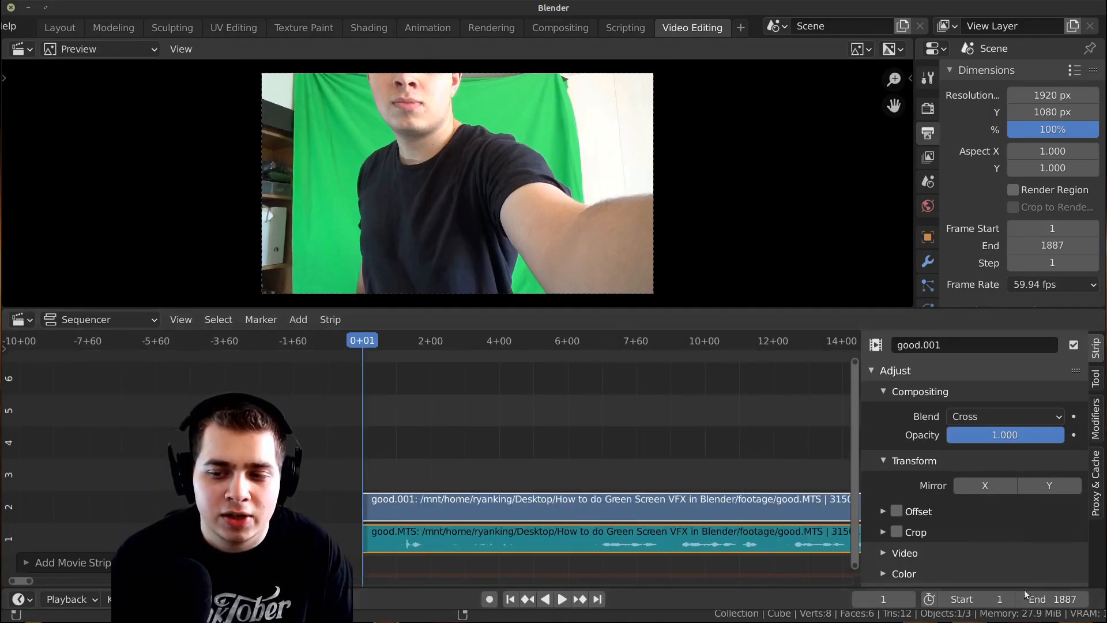
{"action": "scroll", "coordinate": [707, 479], "scroll_direction": "down", "scroll_amount": 5}
Combine the good.MTS video and audio strips into one meta strip and move it to channel 1
{"action": "left_click", "coordinate": [476, 511]}
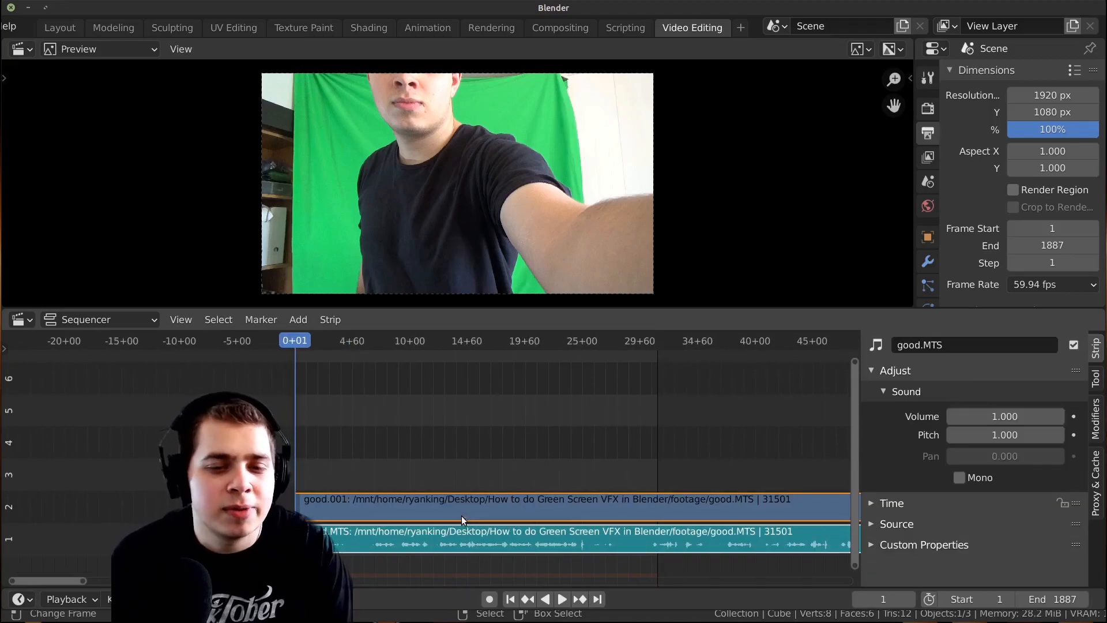
{"action": "left_click", "coordinate": [463, 512]}
{"action": "left_click", "coordinate": [464, 542]}
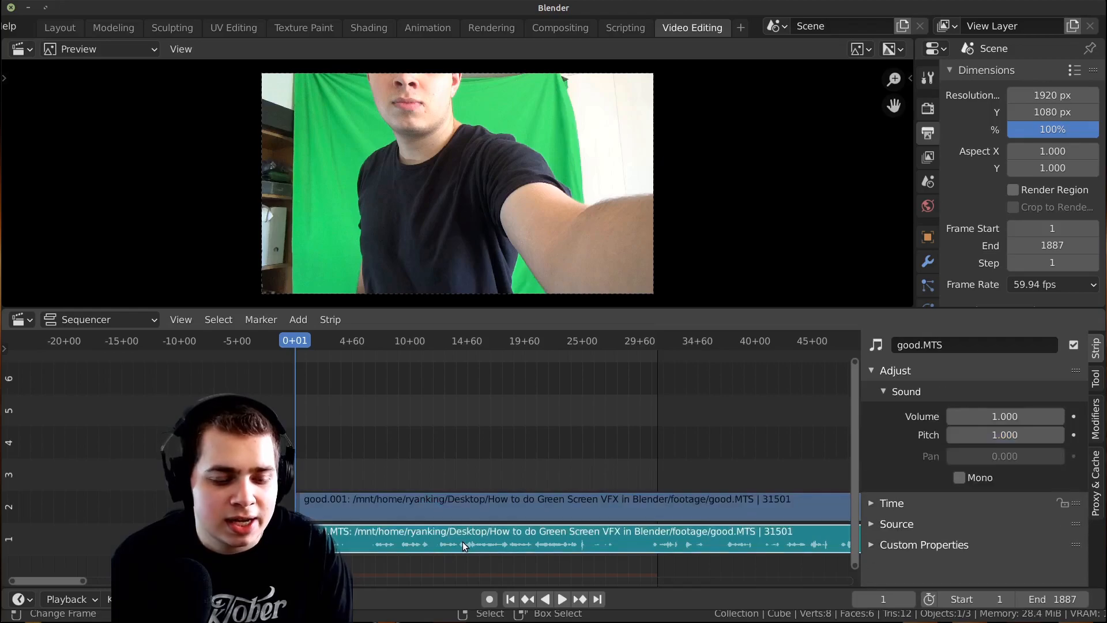
{"action": "left_click", "coordinate": [456, 496], "text": "shift"}
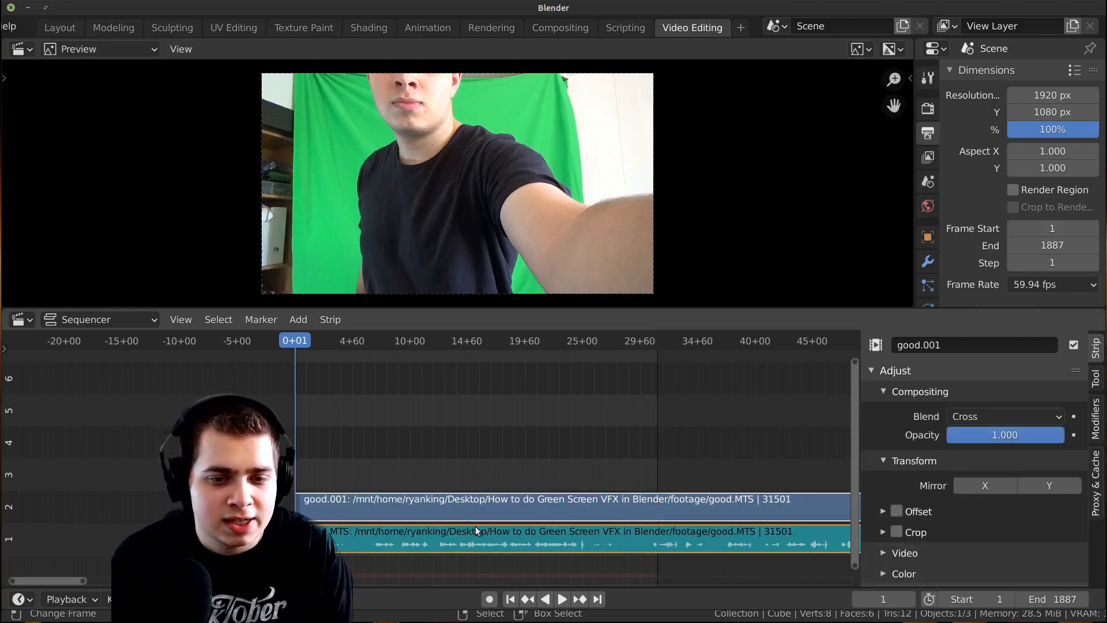
{"action": "key", "text": "ctrl+g"}
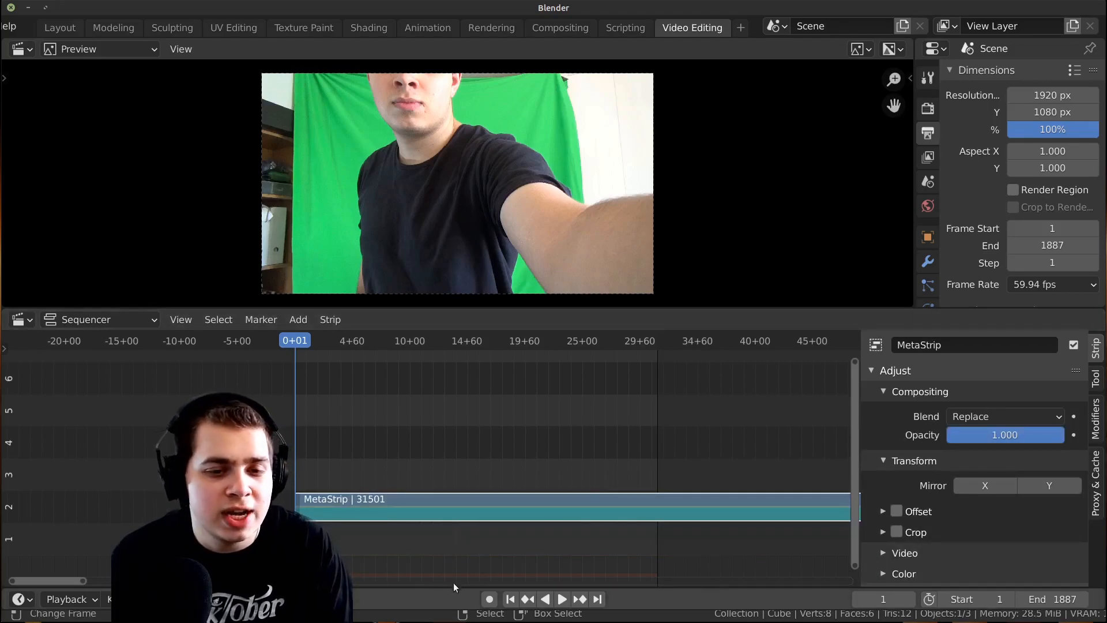
{"action": "scroll", "coordinate": [420, 516], "scroll_direction": "up", "scroll_amount": 2}
{"action": "key", "text": "g"}
{"action": "left_click", "coordinate": [534, 490]}
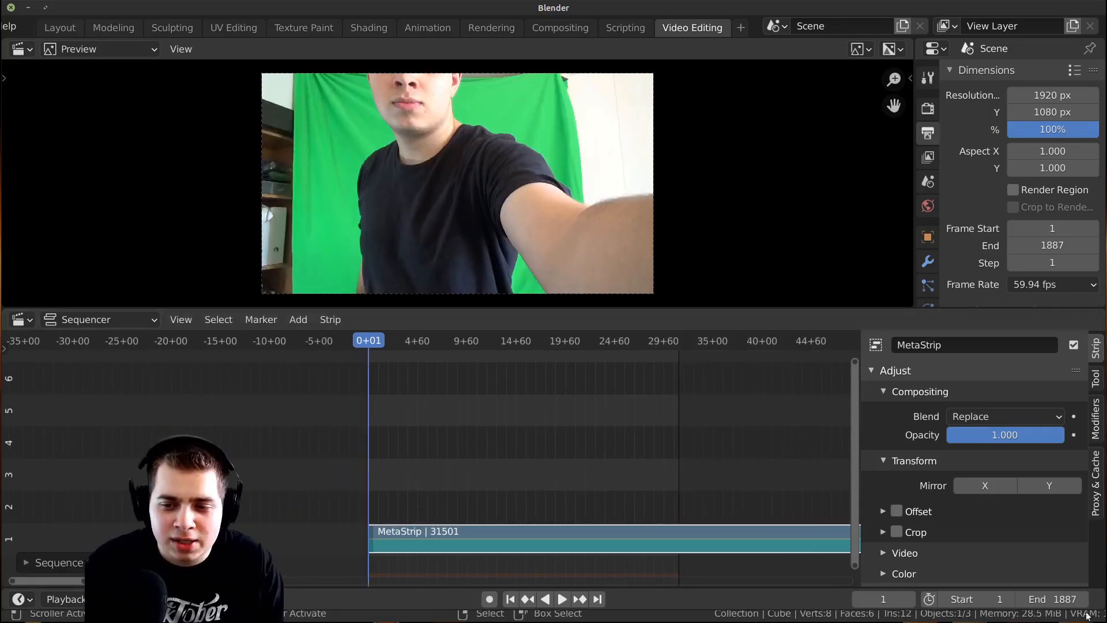
Extend the scene's end frame to 4622 and start playing the footage to find the usable section
{"action": "scroll", "coordinate": [613, 440], "scroll_direction": "down", "scroll_amount": 5}
{"action": "middle_click_drag", "start_coordinate": [626, 440], "coordinate": [606, 441]}
{"action": "key", "text": "space"}
{"action": "left_click_drag", "start_coordinate": [1051, 600], "coordinate": [1106, 600]}
{"action": "scroll", "coordinate": [369, 485], "scroll_direction": "up", "scroll_amount": 14}
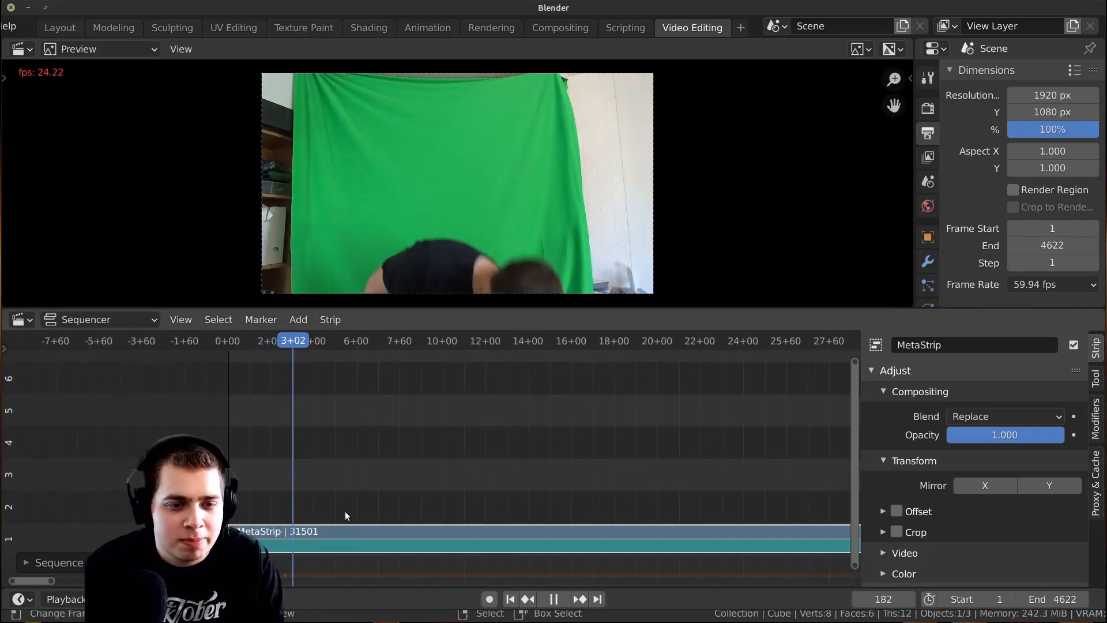
Stop playback at frame 546, split the meta strip there and delete the part before the cut
{"action": "left_click", "coordinate": [348, 511]}
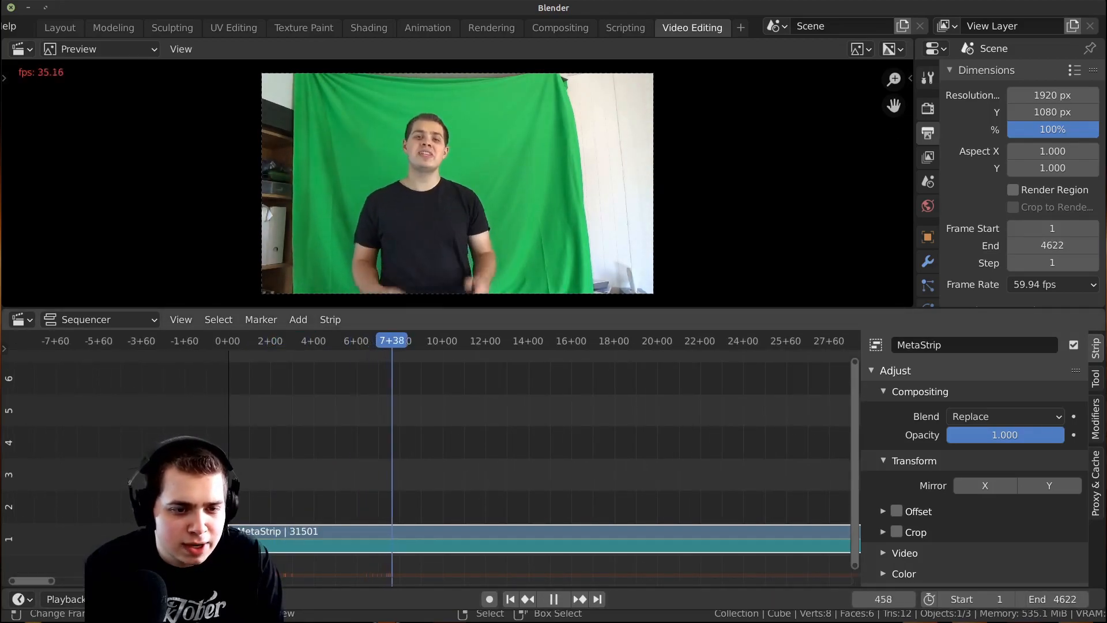
{"action": "scroll", "coordinate": [365, 520], "scroll_direction": "up", "scroll_amount": 4}
{"action": "key", "text": "space"}
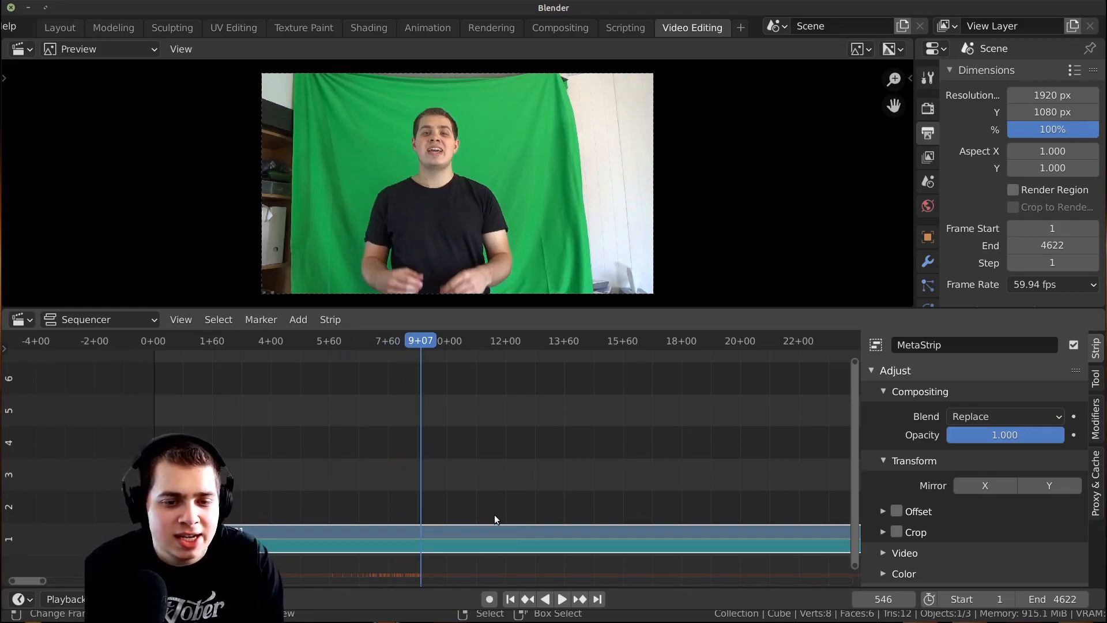
{"action": "key", "text": "k"}
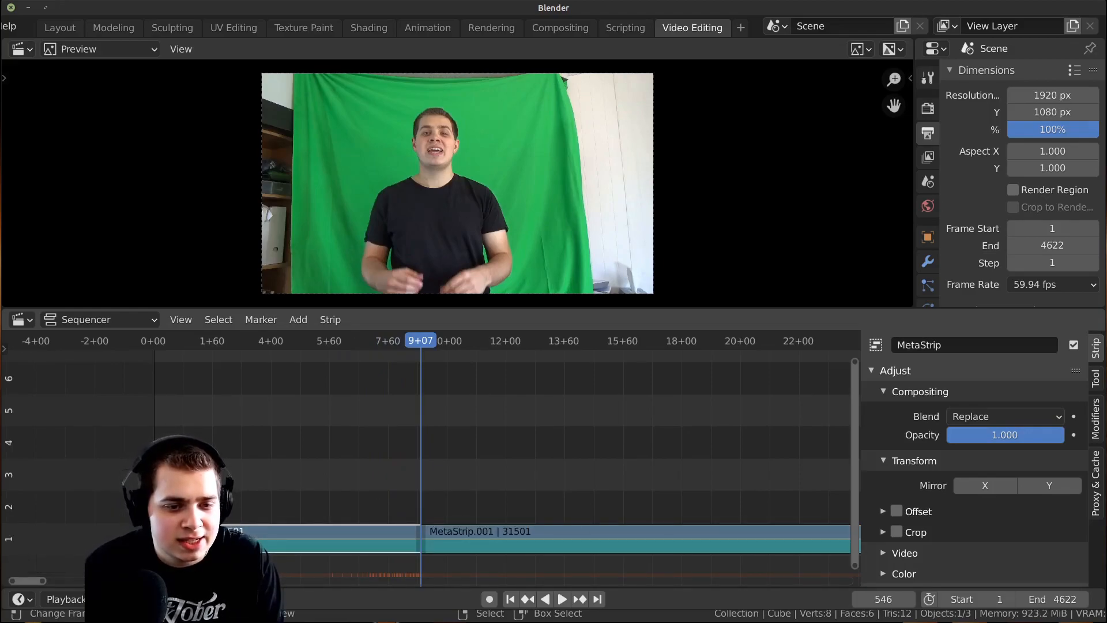
{"action": "key", "text": "Delete"}
{"action": "key", "text": "n"}
Play on to frame 2084, split the meta strip there and delete the part after the cut
{"action": "key", "text": "space"}
{"action": "middle_click_drag", "start_coordinate": [623, 524], "coordinate": [559, 510]}
{"action": "key", "text": "space"}
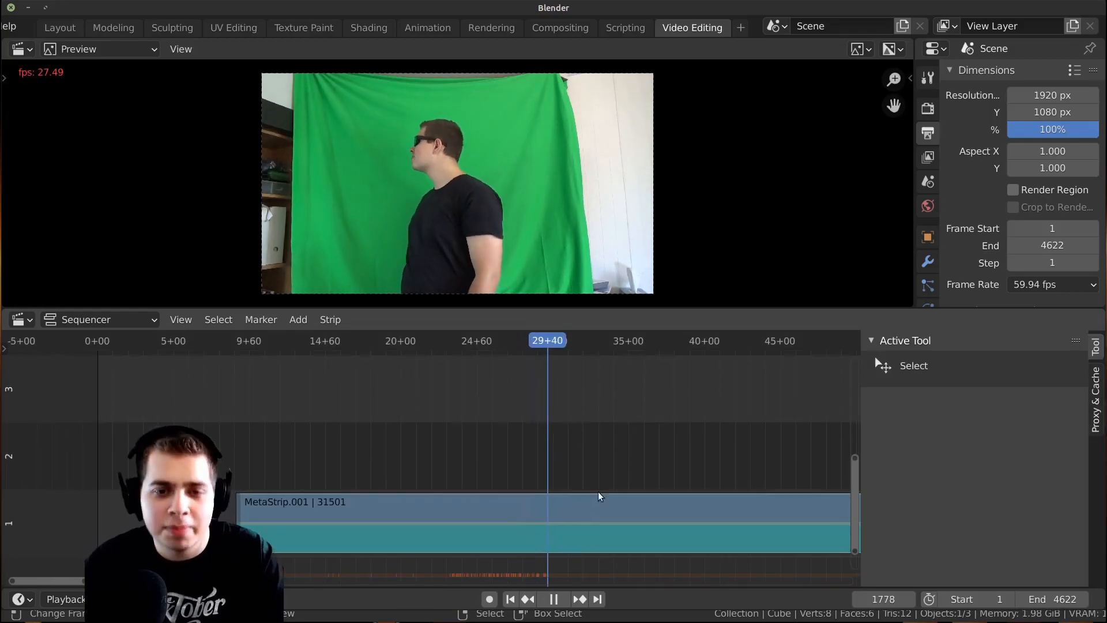
{"action": "key", "text": "space"}
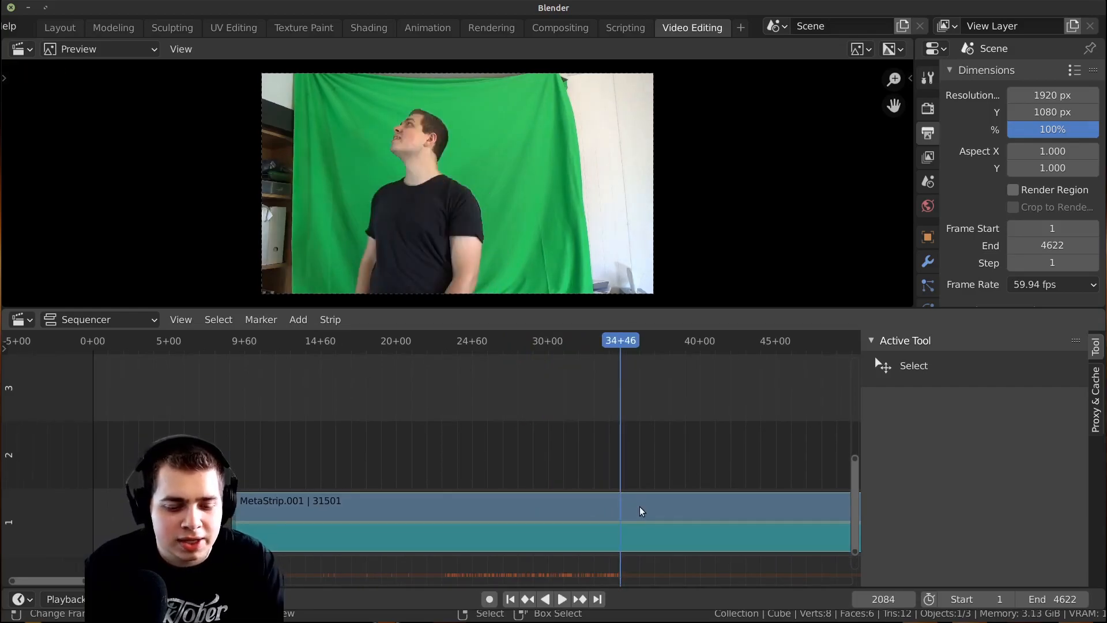
{"action": "left_click", "coordinate": [640, 507]}
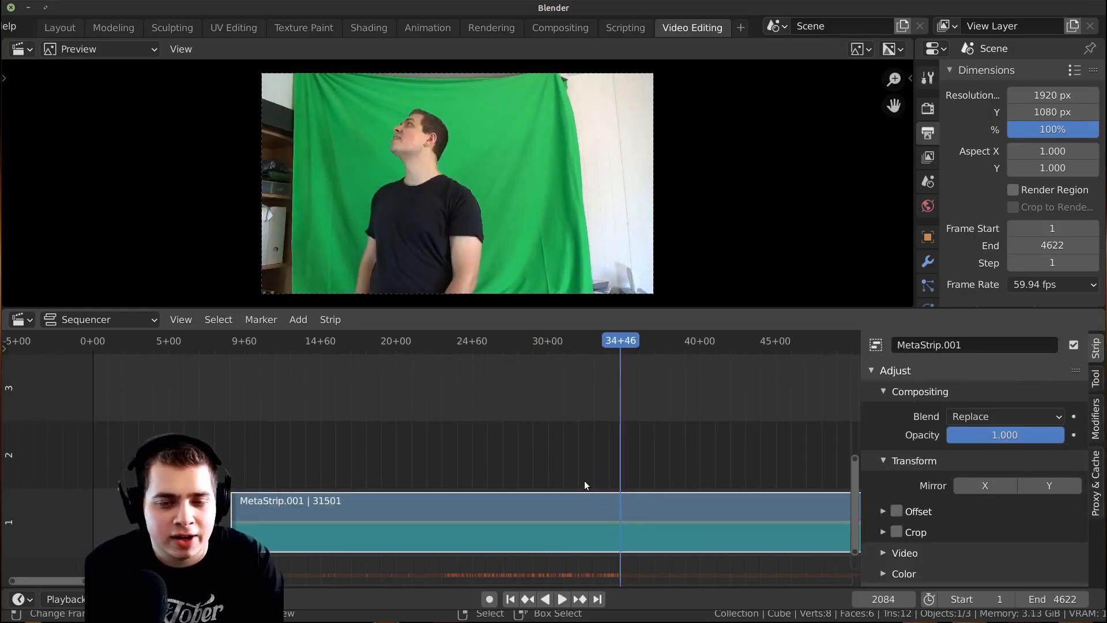
{"action": "key", "text": "k"}
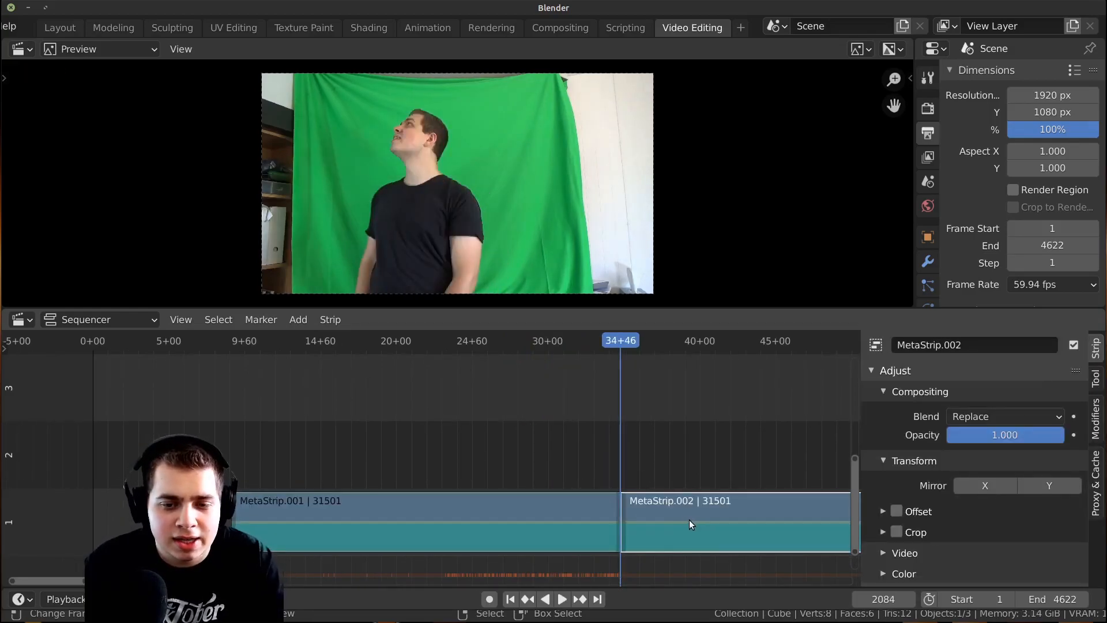
{"action": "key", "text": "Delete"}
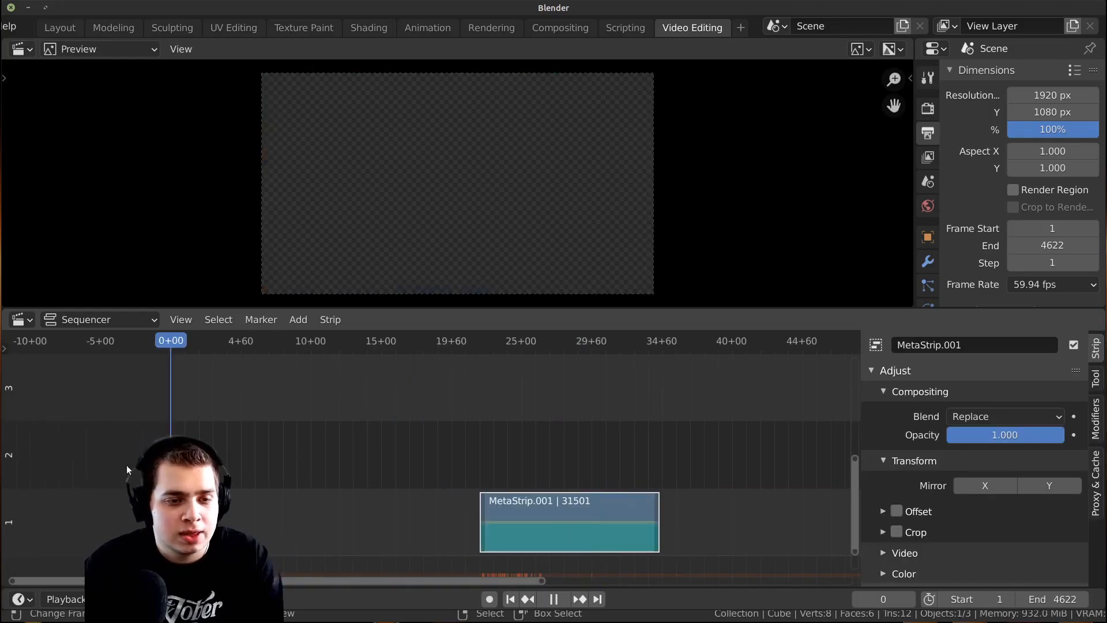
Move the trimmed meta strip on channel 1 to the beginning of the timeline so that it starts at frame 1
{"action": "key", "text": "space"}
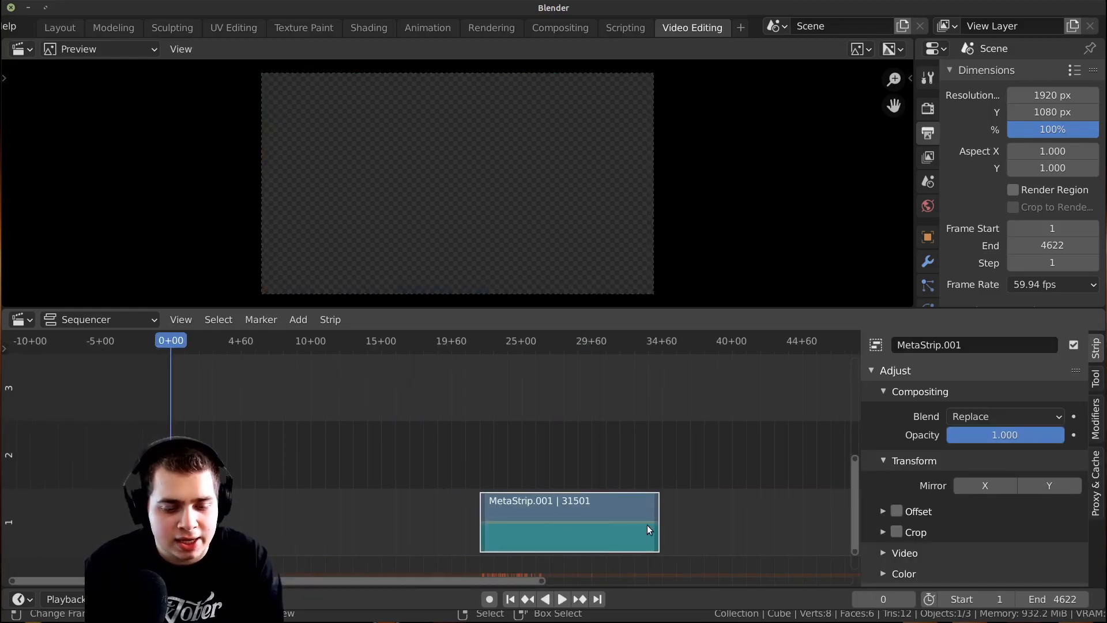
{"action": "key", "text": "g"}
{"action": "left_click", "coordinate": [349, 519]}
{"action": "middle_click_drag", "start_coordinate": [321, 499], "coordinate": [611, 470]}
{"action": "scroll", "coordinate": [613, 468], "scroll_direction": "up", "scroll_amount": 4}
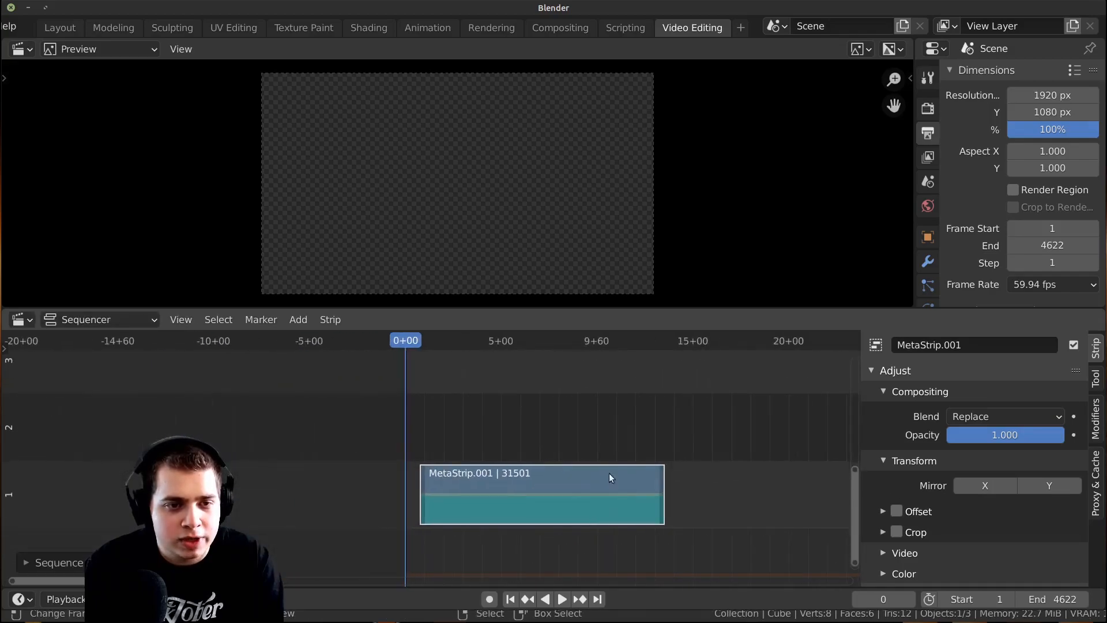
{"action": "scroll", "coordinate": [613, 484], "scroll_direction": "up", "scroll_amount": 10}
{"action": "key", "text": "g"}
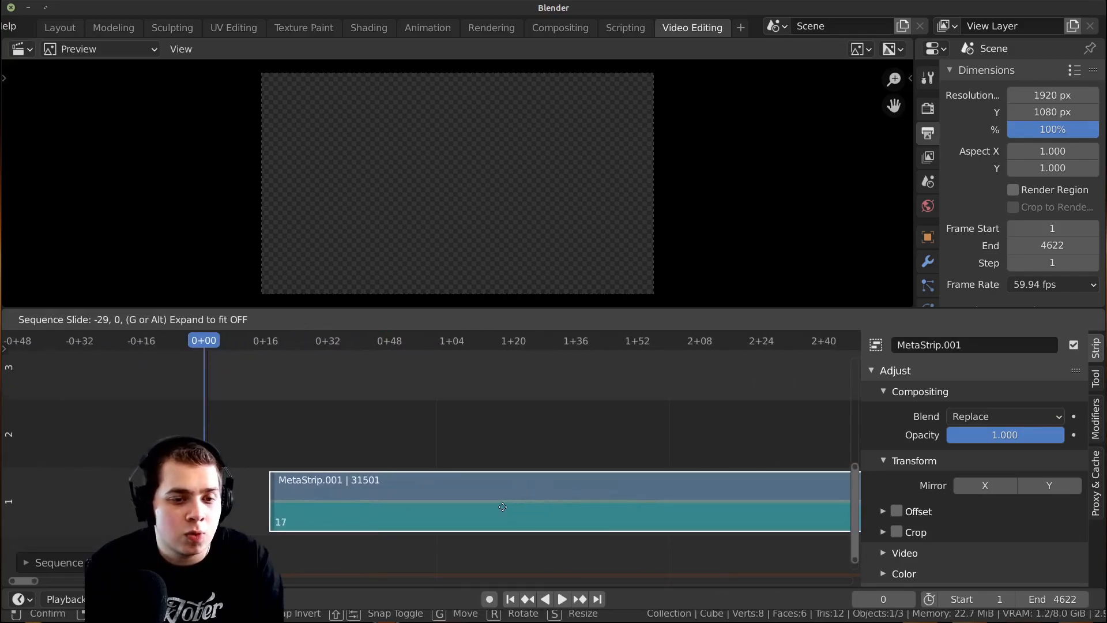
{"action": "left_click", "coordinate": [445, 506]}
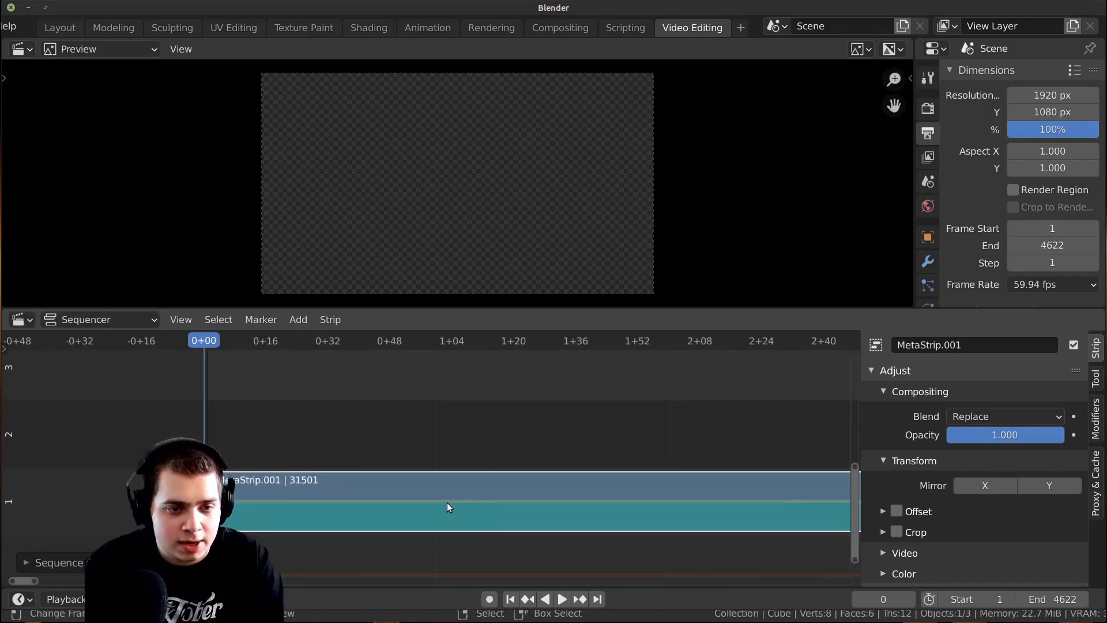
Place the playhead on the last frame of the trimmed meta strip, frame 762
{"action": "scroll", "coordinate": [446, 507], "scroll_direction": "down", "scroll_amount": 15}
{"action": "middle_click_drag", "start_coordinate": [643, 504], "coordinate": [404, 511]}
{"action": "scroll", "coordinate": [532, 483], "scroll_direction": "up", "scroll_amount": 10}
{"action": "scroll", "coordinate": [543, 479], "scroll_direction": "up", "scroll_amount": 4}
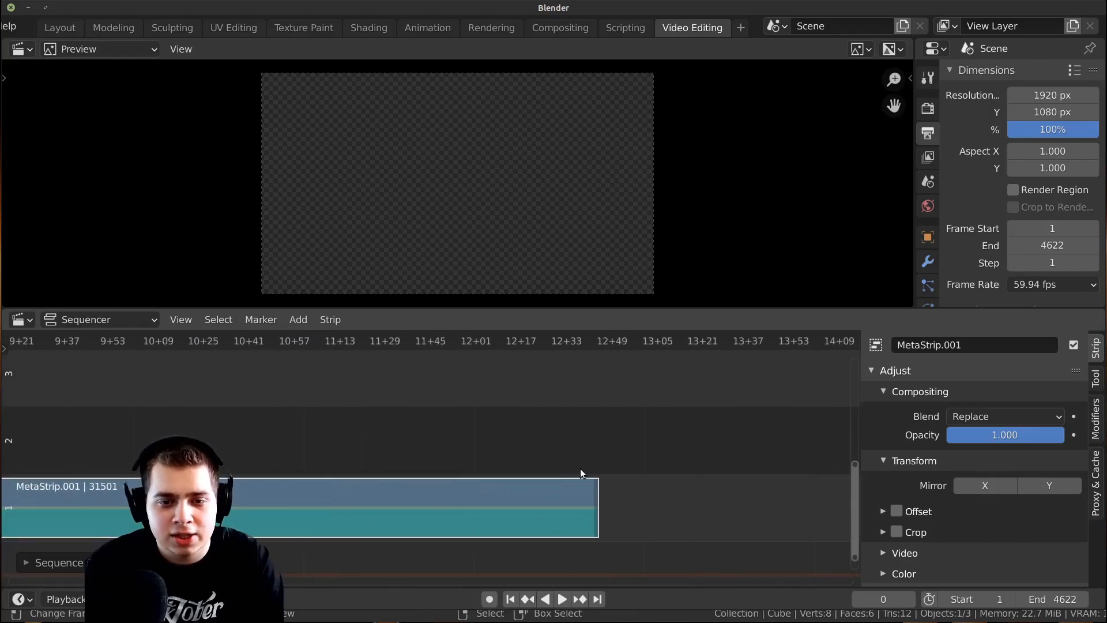
{"action": "left_click", "coordinate": [596, 472]}
{"action": "middle_click_drag", "start_coordinate": [594, 473], "coordinate": [462, 483]}
{"action": "scroll", "coordinate": [447, 485], "scroll_direction": "up", "scroll_amount": 15}
{"action": "left_click_drag", "start_coordinate": [646, 459], "coordinate": [626, 448]}
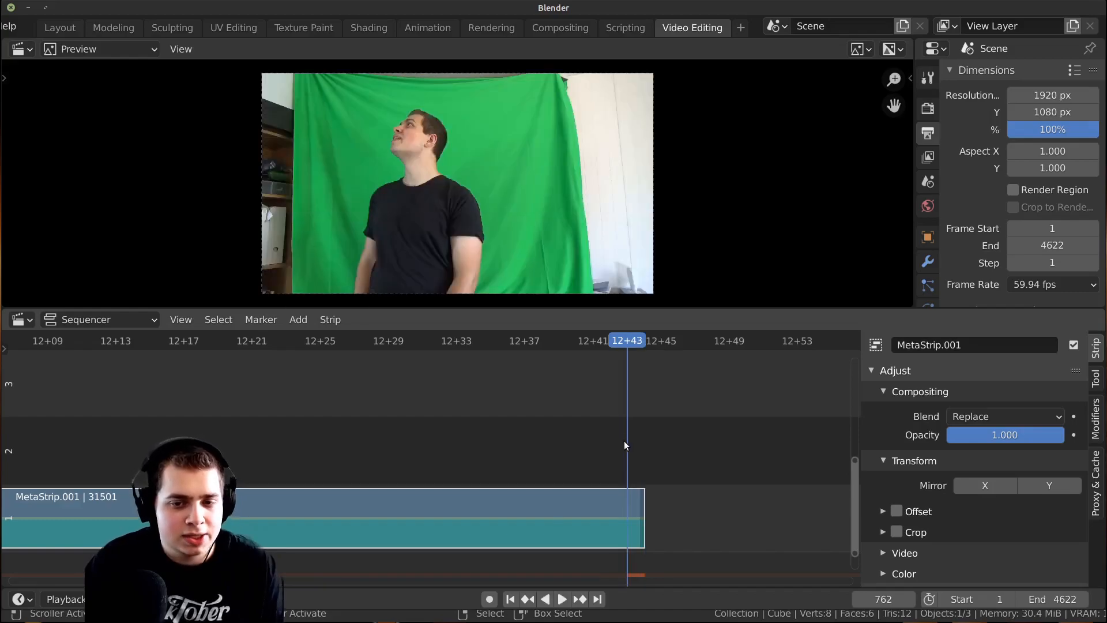
Set the scene's end frame to 762 to match the end of the trimmed strip
{"action": "key", "text": "space"}
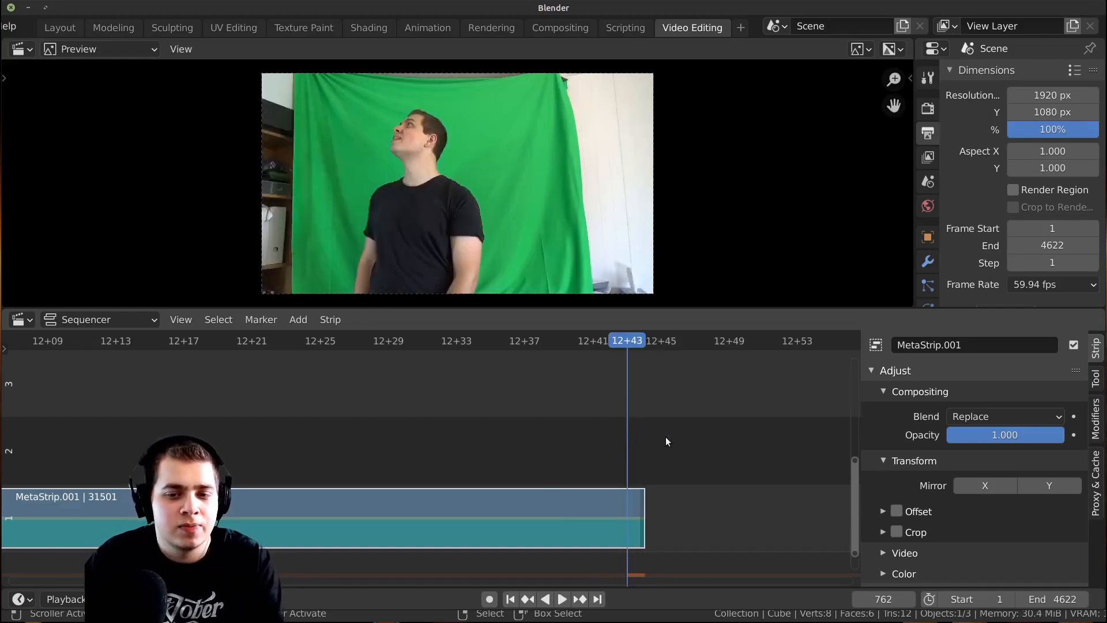
{"action": "key", "text": "space"}
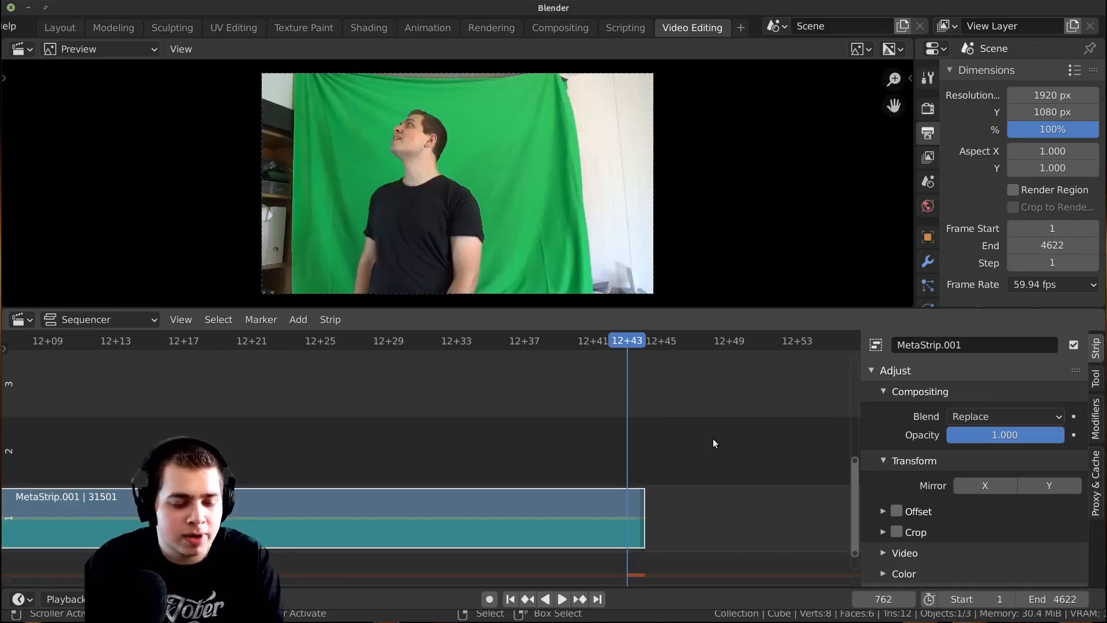
{"action": "key", "text": "ctrl+End"}
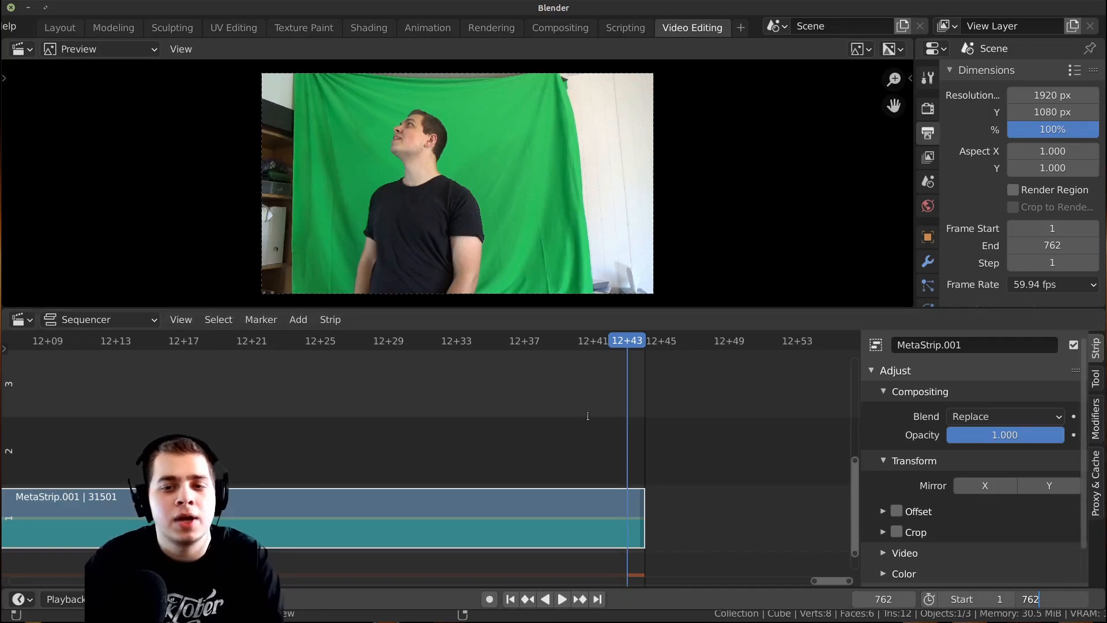
{"action": "key", "text": "Return"}
Play the trimmed footage from its start to frame 89 and check the whole strip in the sequencer
{"action": "scroll", "coordinate": [450, 462], "scroll_direction": "down", "scroll_amount": 8}
{"action": "key", "text": "space"}
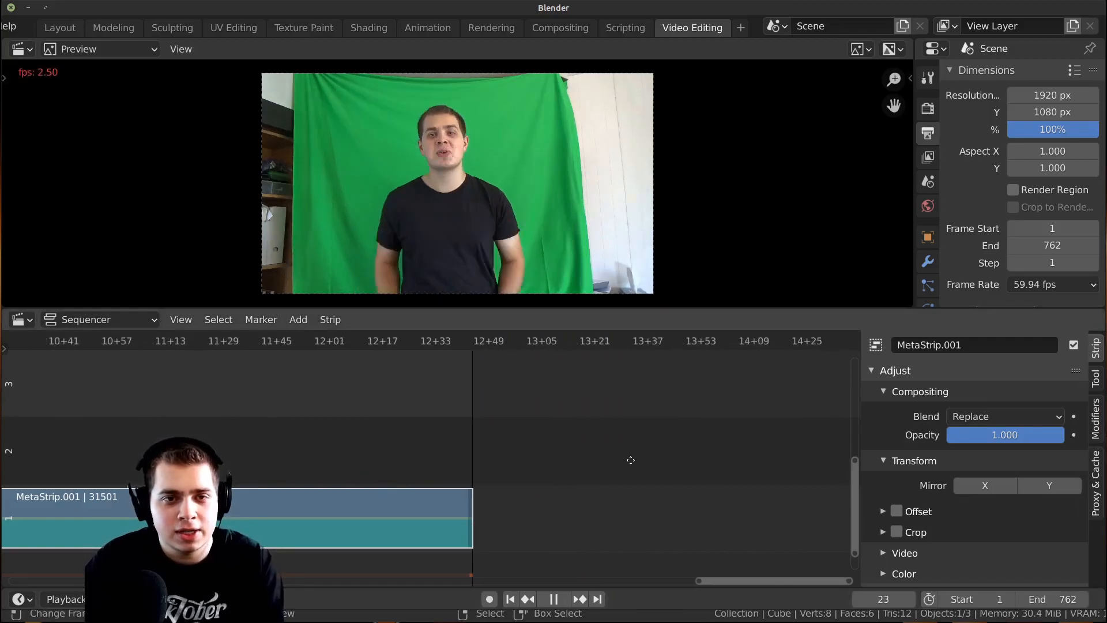
{"action": "scroll", "coordinate": [501, 456], "scroll_direction": "down", "scroll_amount": 7}
{"action": "key", "text": "space"}
{"action": "scroll", "coordinate": [465, 455], "scroll_direction": "down", "scroll_amount": 9}
{"action": "middle_click_drag", "start_coordinate": [300, 468], "coordinate": [537, 456]}
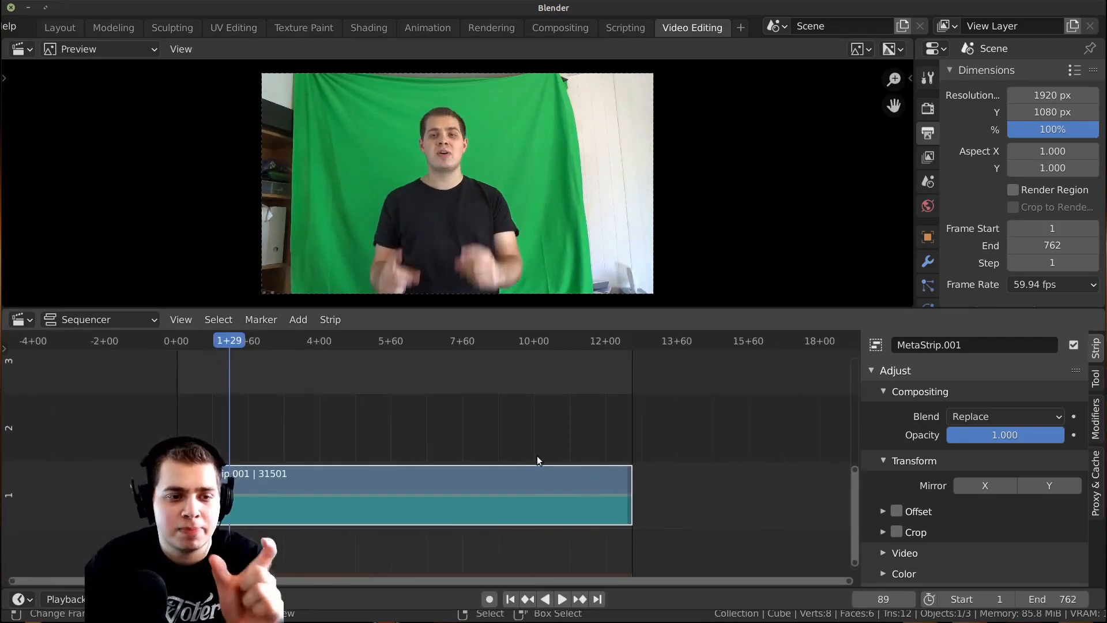
{"action": "scroll", "coordinate": [545, 482], "scroll_direction": "up", "scroll_amount": 2}
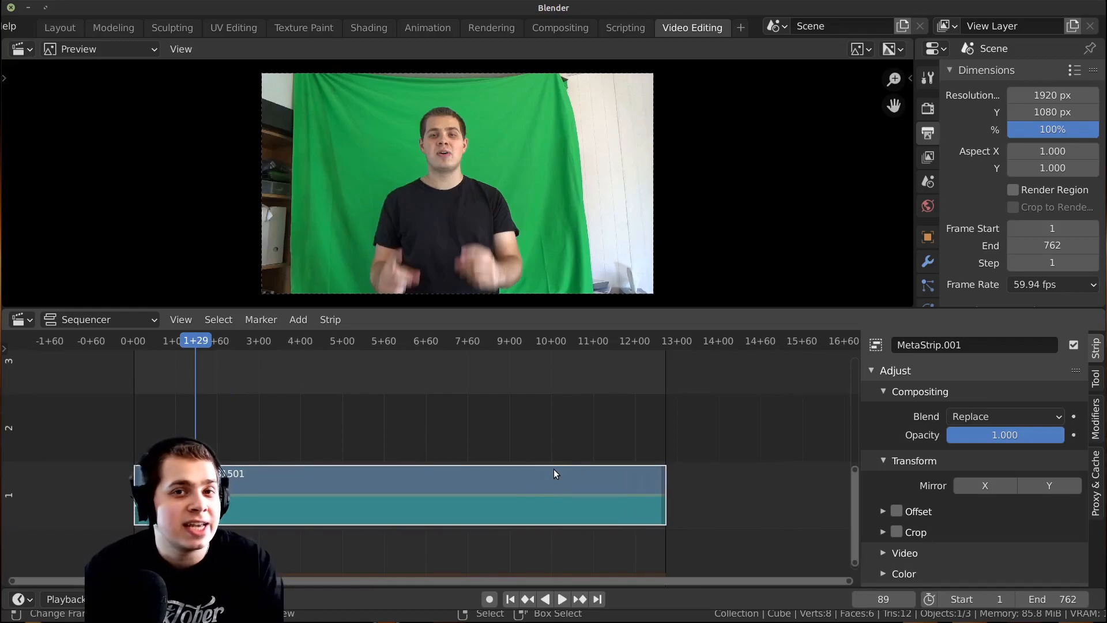
{"action": "scroll", "coordinate": [625, 451], "scroll_direction": "up", "scroll_amount": 2}
{"action": "scroll", "coordinate": [106, 30], "scroll_direction": "up", "scroll_amount": 8}
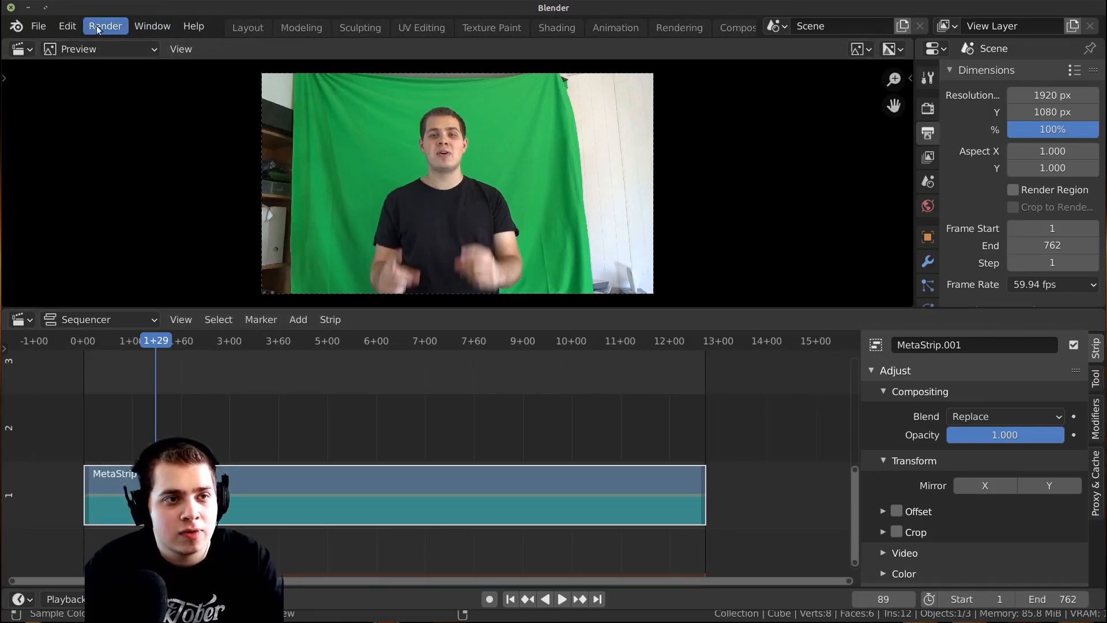
Save the project as "video editing.blend" in the footage/tutorial folder
{"action": "left_click", "coordinate": [38, 28]}
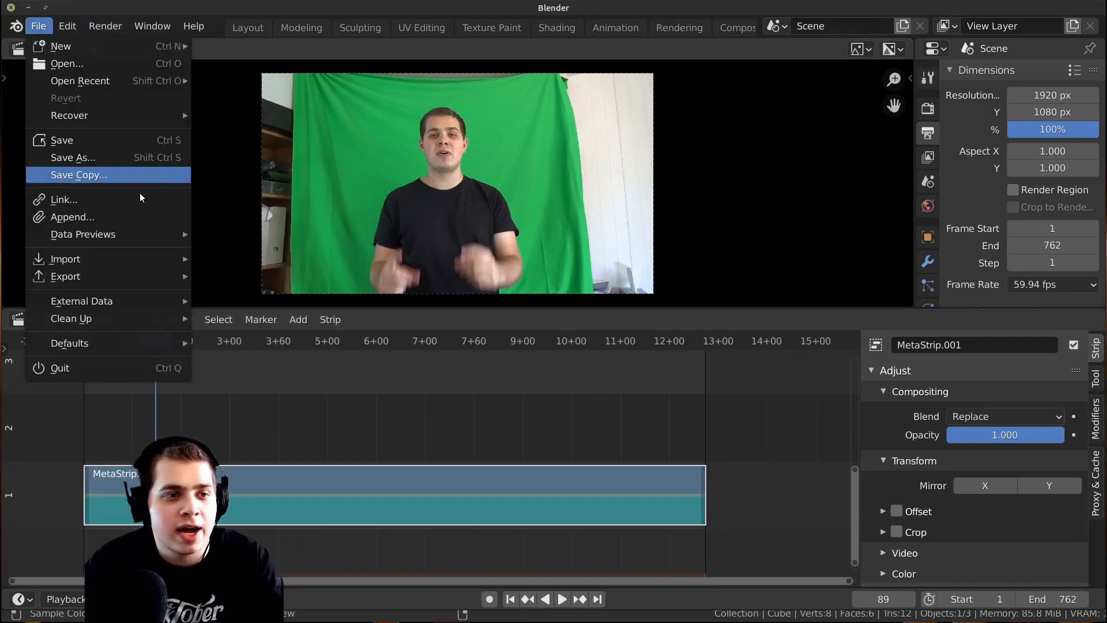
{"action": "left_click", "coordinate": [116, 160]}
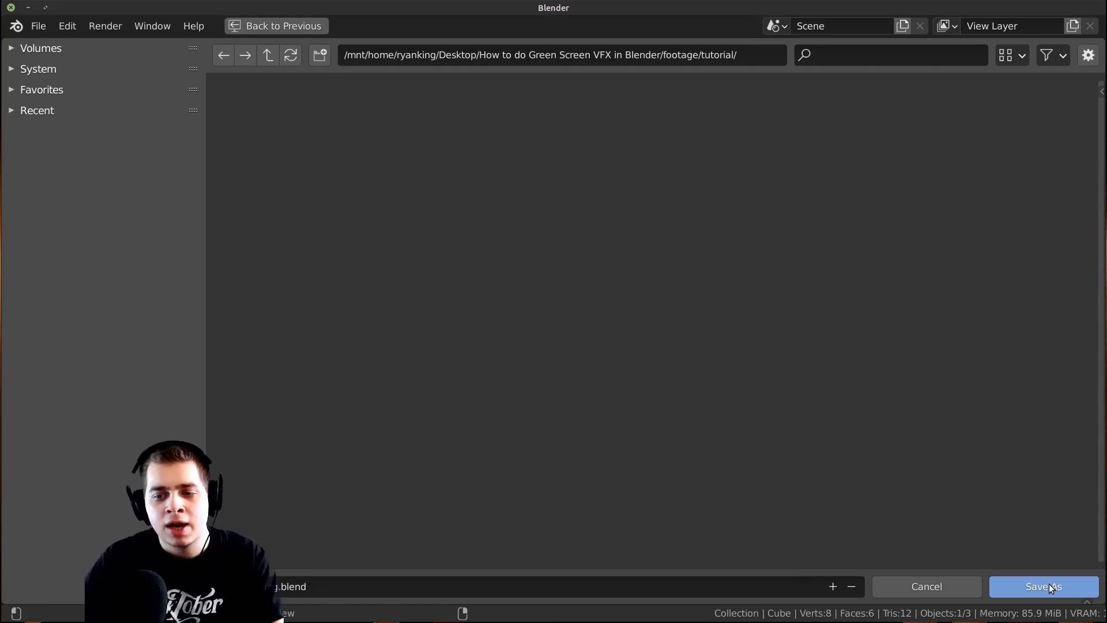
{"action": "left_click", "coordinate": [1074, 588]}
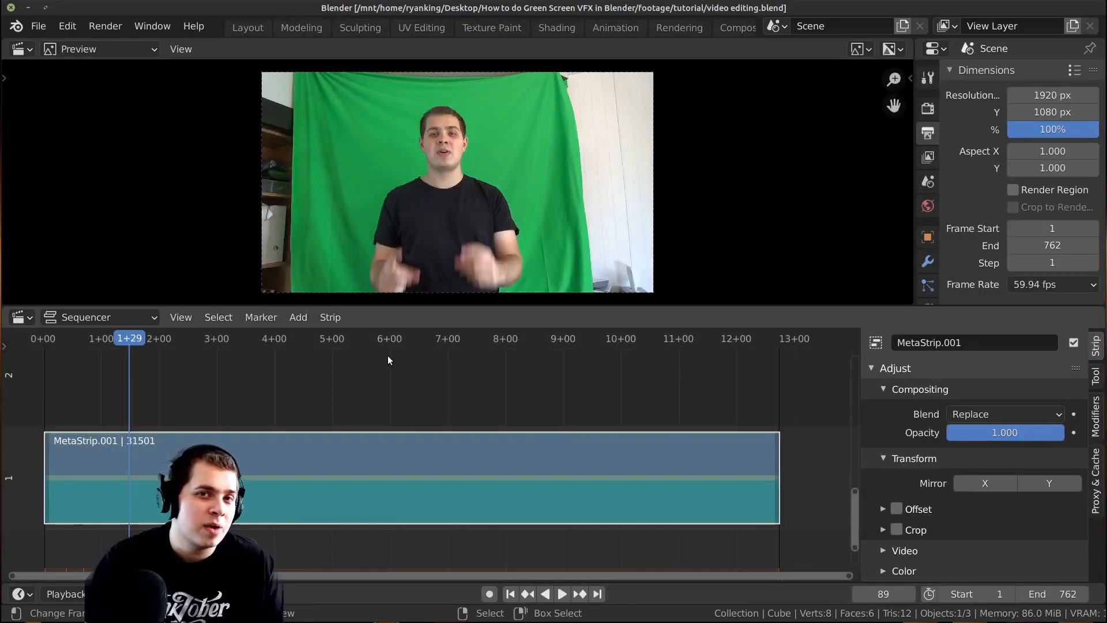
Play the trimmed footage and move the playhead to frame 441 to check the clip further along
{"action": "scroll", "coordinate": [312, 375], "scroll_direction": "down", "scroll_amount": 5}
{"action": "key", "text": "space"}
{"action": "left_click", "coordinate": [456, 393]}
{"action": "key", "text": "space"}
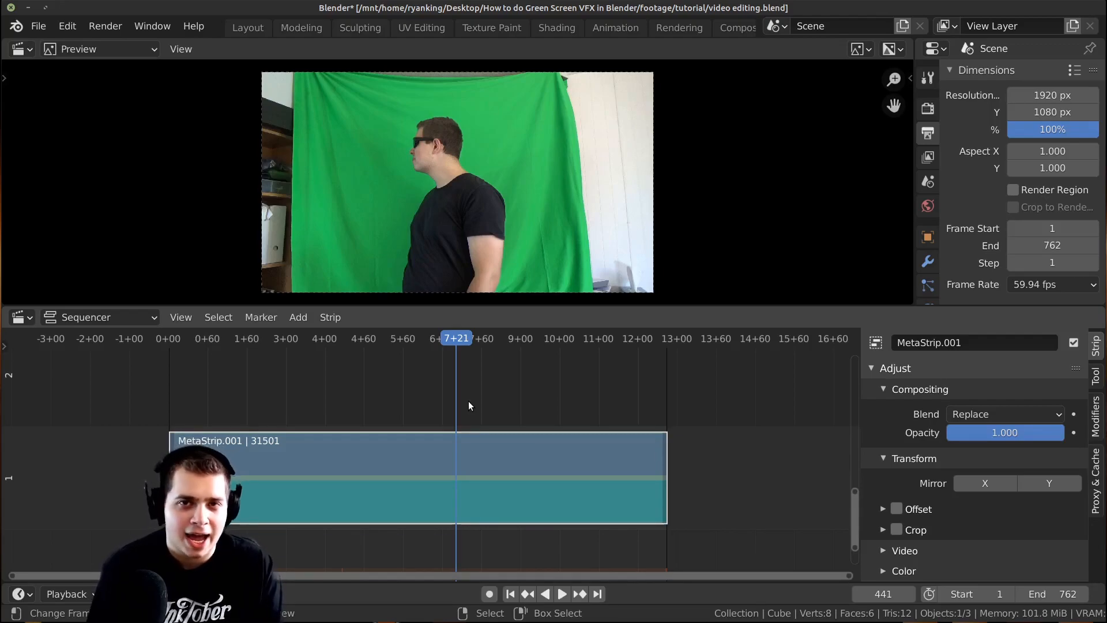
Look through the available output file formats and keep JPEG for the render
{"action": "scroll", "coordinate": [1036, 182], "scroll_direction": "down", "scroll_amount": 10}
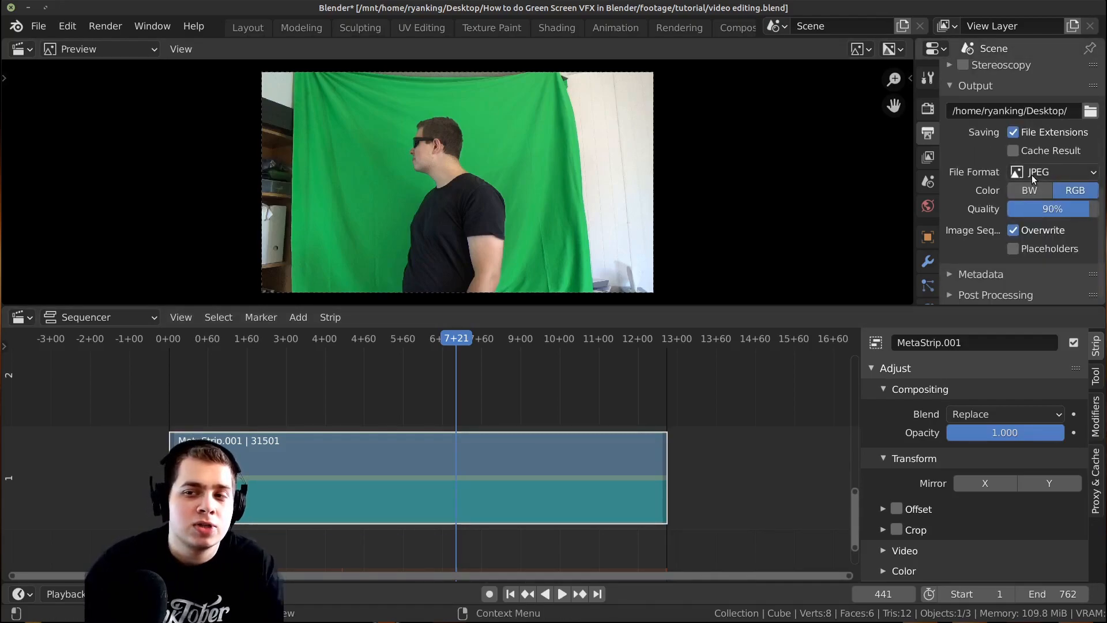
{"action": "left_click", "coordinate": [1032, 173]}
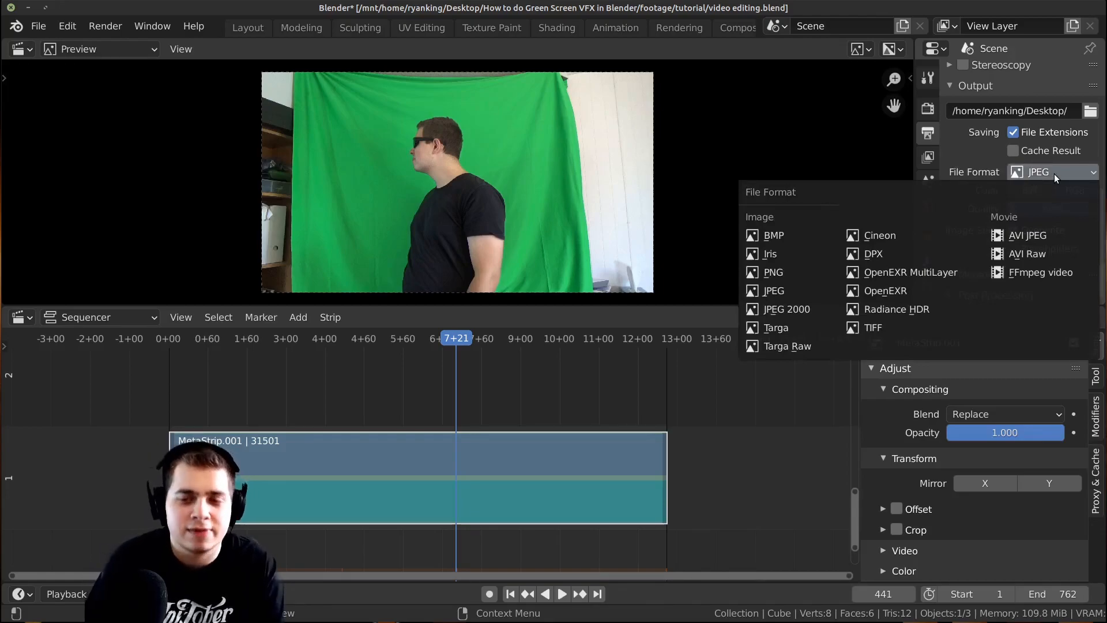
{"action": "left_click", "coordinate": [1055, 166]}
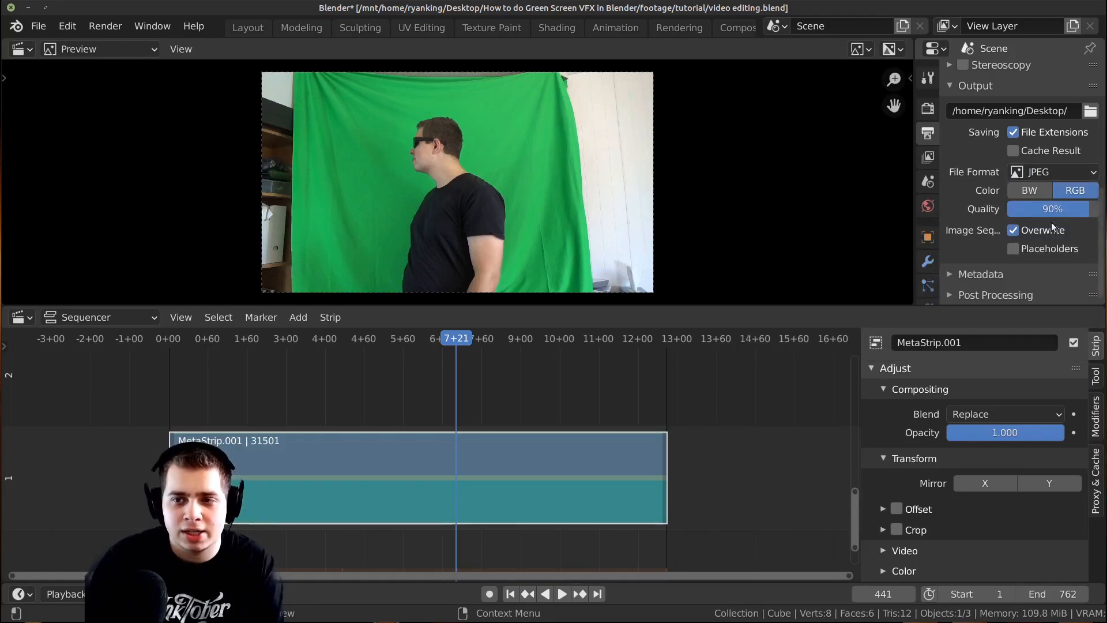
{"action": "scroll", "coordinate": [964, 174], "scroll_direction": "up", "scroll_amount": 5}
{"action": "scroll", "coordinate": [1002, 183], "scroll_direction": "up", "scroll_amount": 4}
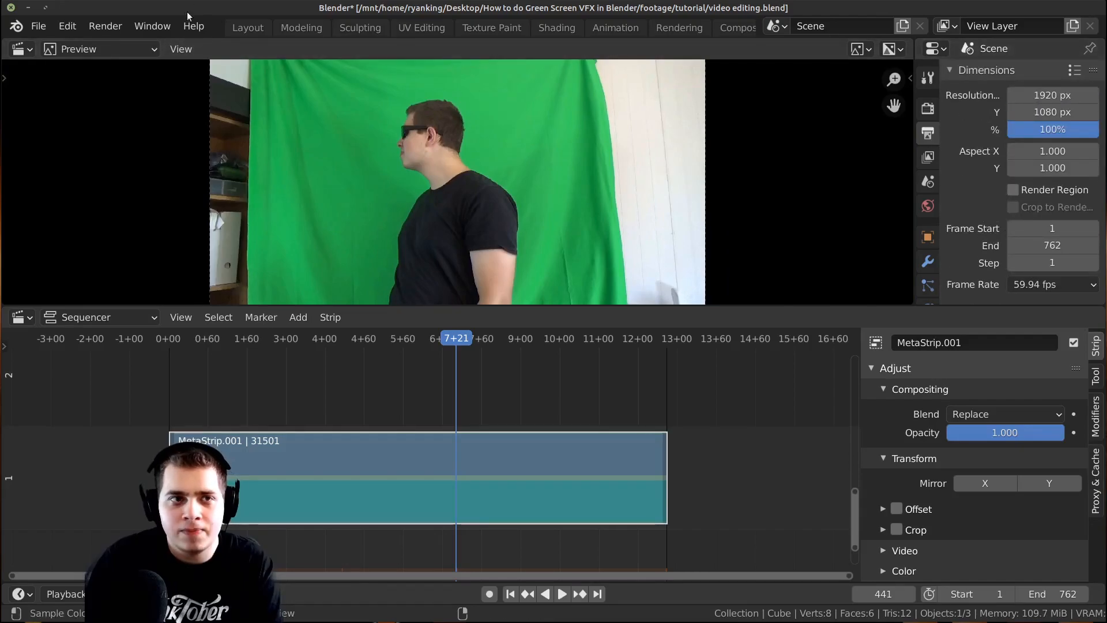
Create a folder named "frames" inside footage/tutorial and set it as the render output location
{"action": "scroll", "coordinate": [991, 196], "scroll_direction": "down", "scroll_amount": 5}
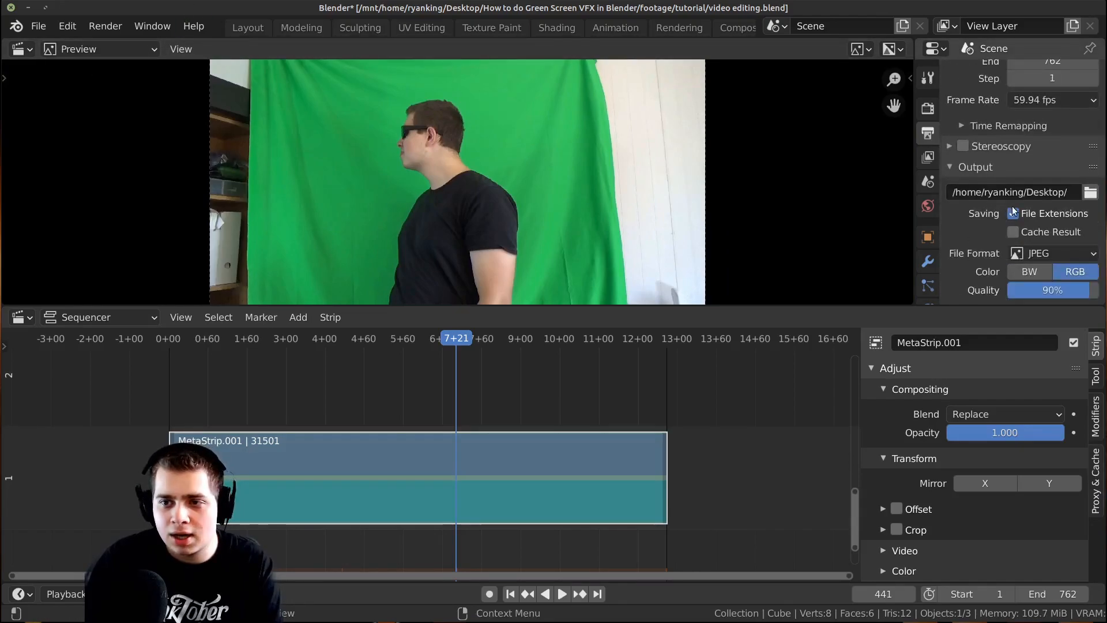
{"action": "left_click", "coordinate": [1090, 193]}
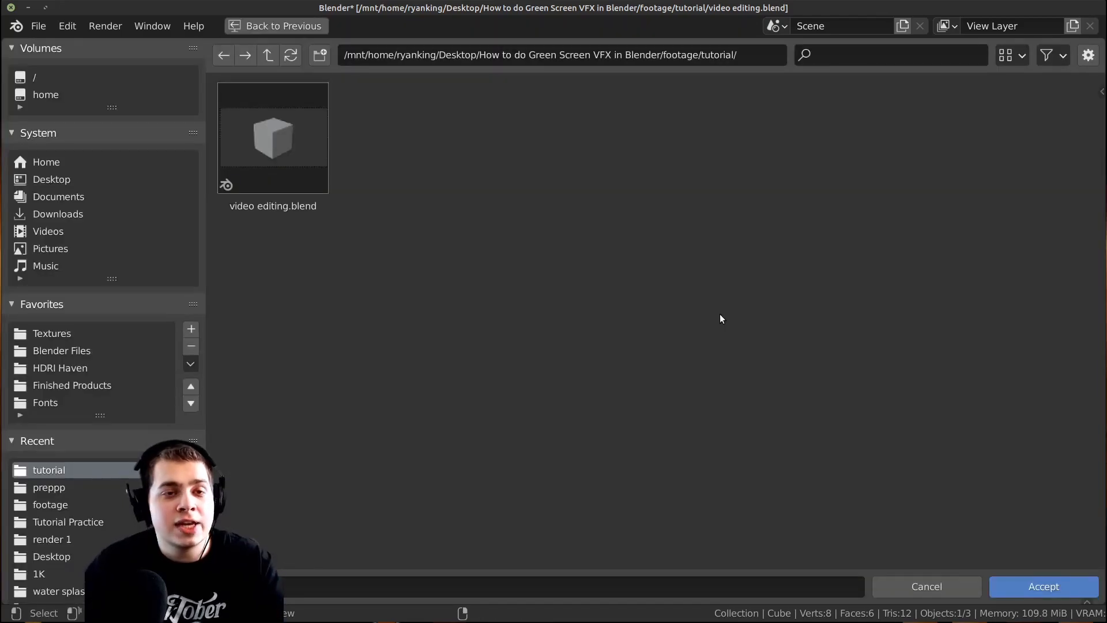
{"action": "left_click", "coordinate": [321, 56]}
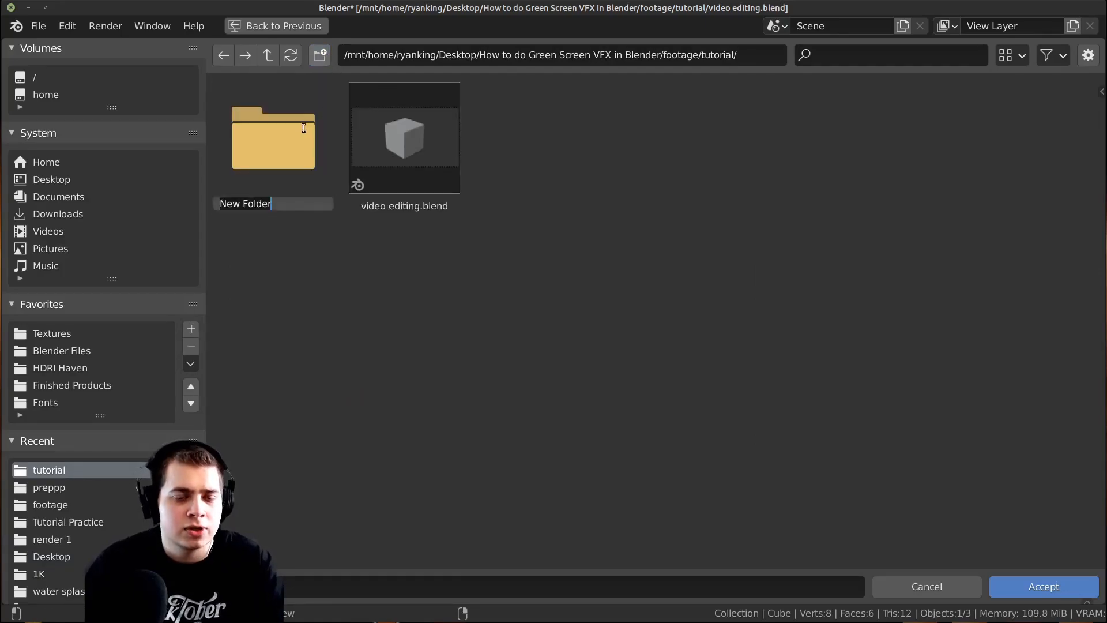
{"action": "type", "text": "frames"}
{"action": "key", "text": "Return"}
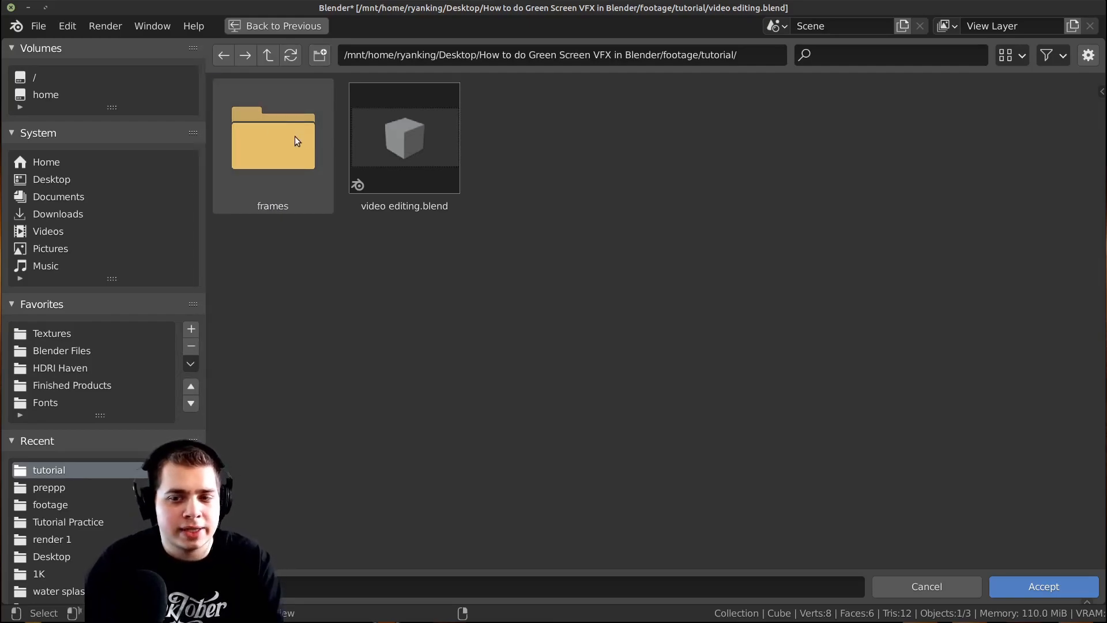
{"action": "double_click", "coordinate": [294, 137]}
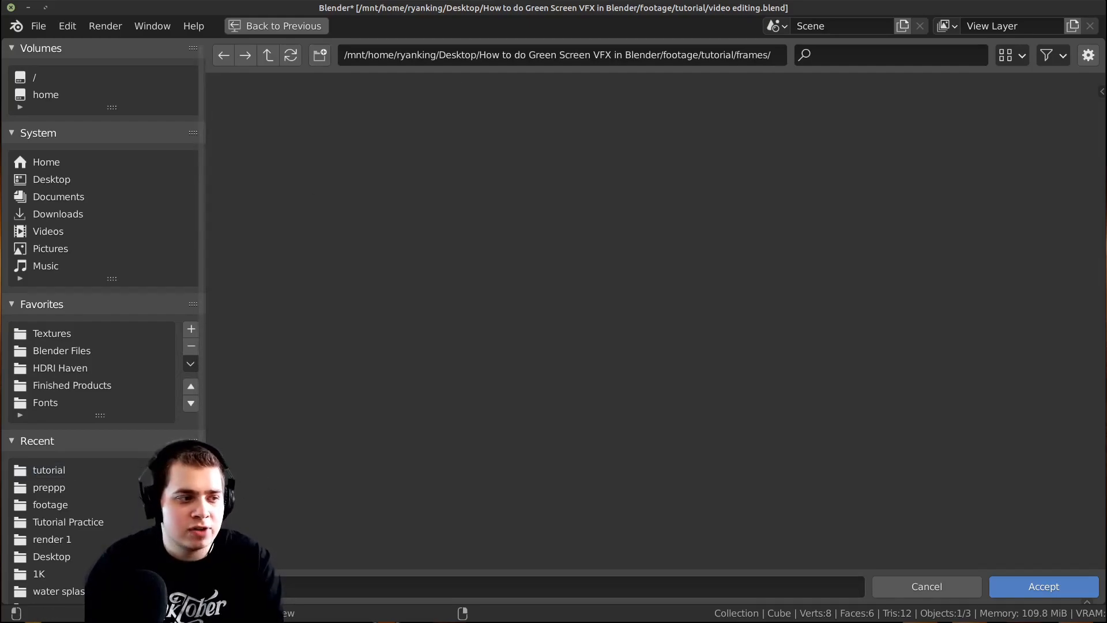
{"action": "left_click", "coordinate": [1044, 587]}
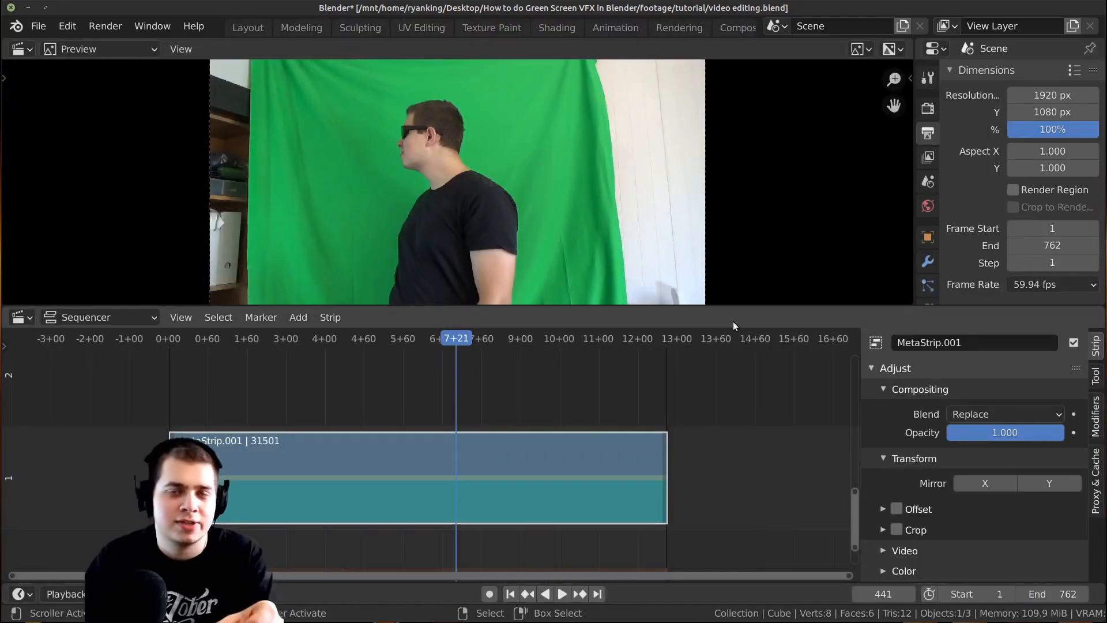
Save the project and render the whole animation, frames 1 to 762, as a JPEG sequence
{"action": "left_click", "coordinate": [41, 28]}
{"action": "left_click", "coordinate": [75, 141]}
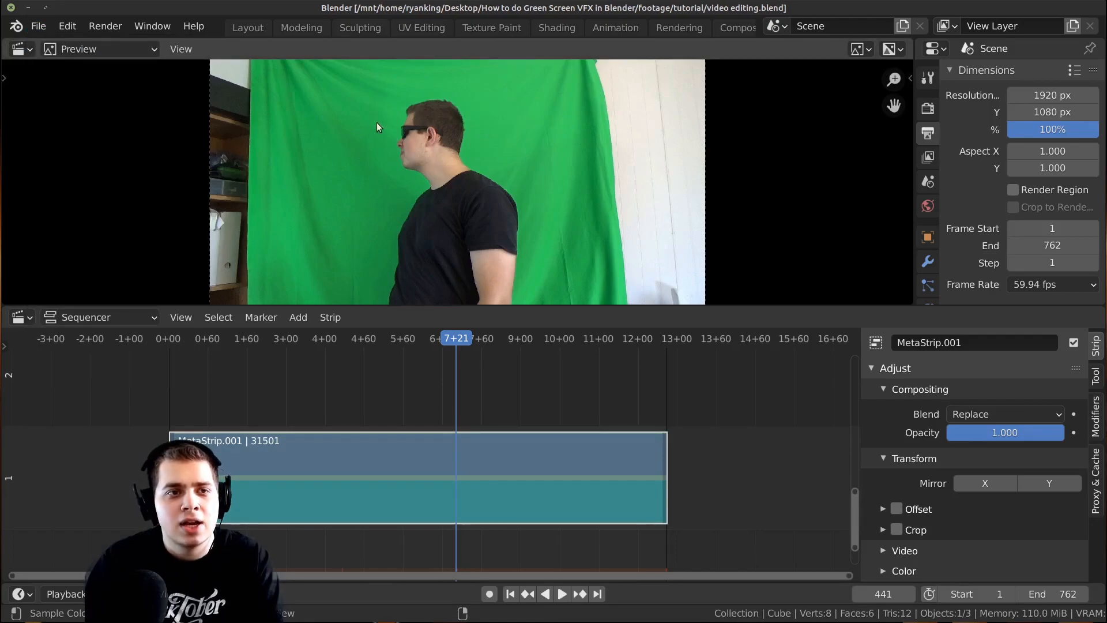
{"action": "key", "text": "ctrl+F12"}
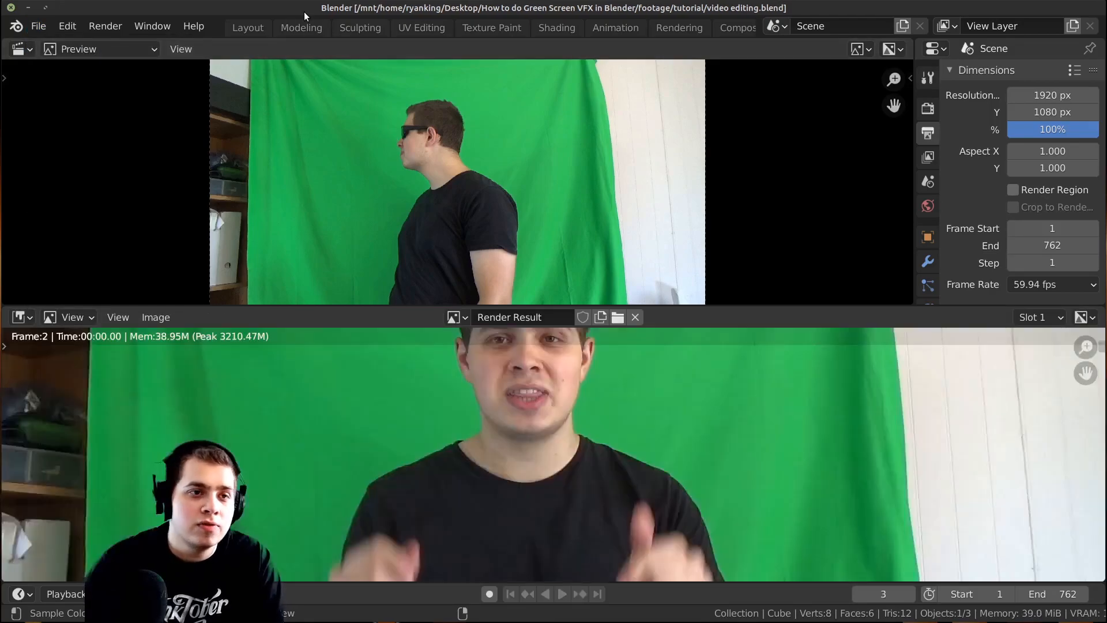
{"action": "scroll", "coordinate": [526, 524], "scroll_direction": "up", "scroll_amount": 2}
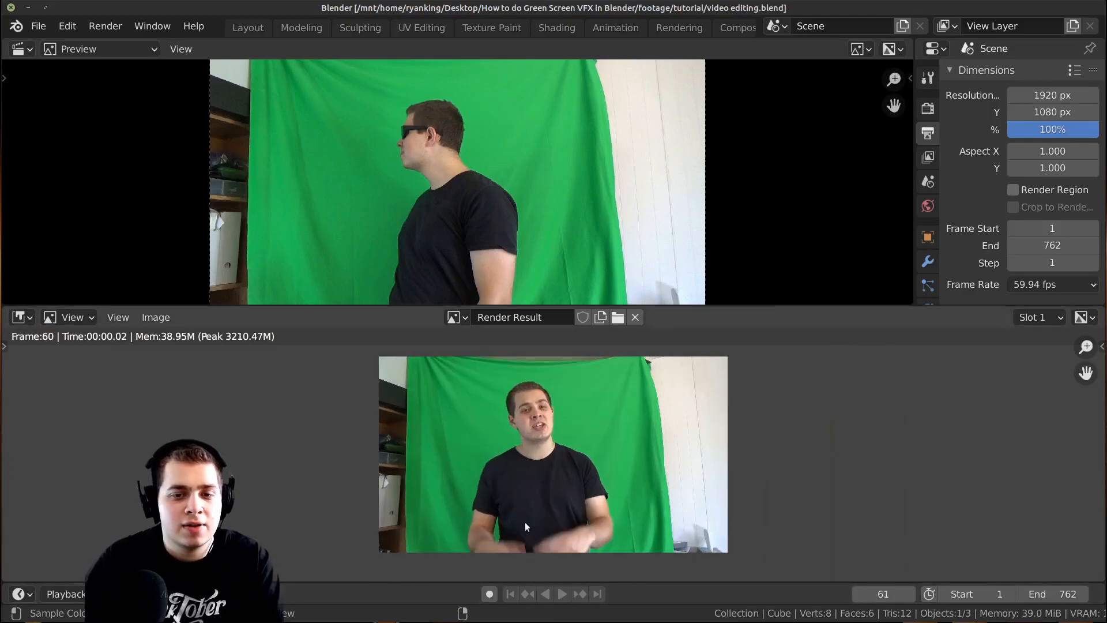
{"action": "left_click", "coordinate": [101, 27]}
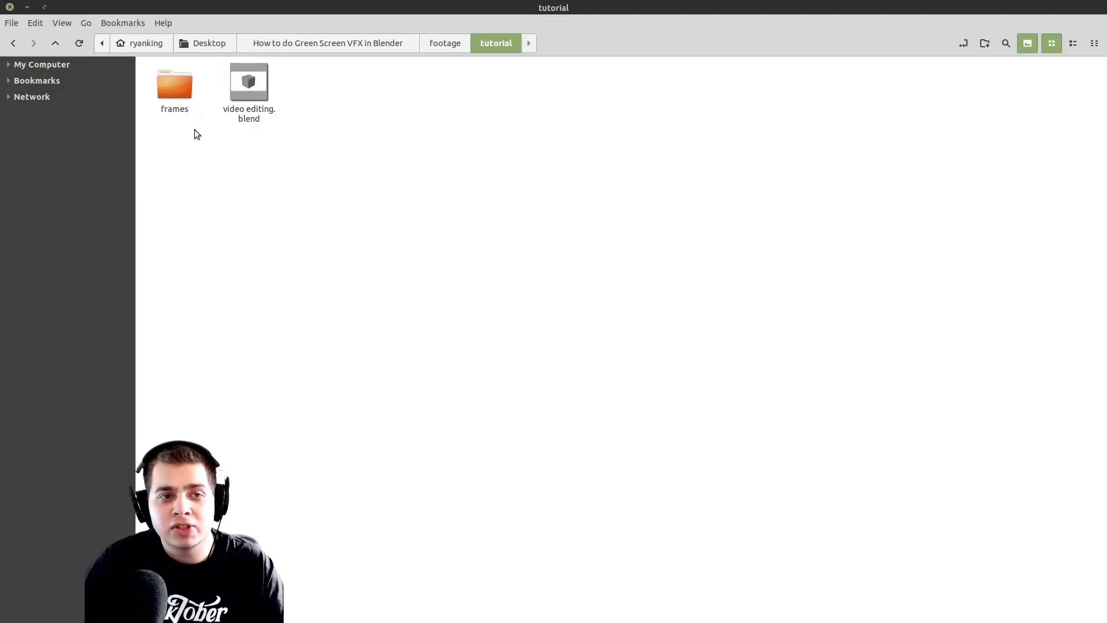
Open the "frames" folder in the file manager and look through the rendered JPEG images
{"action": "double_click", "coordinate": [180, 84]}
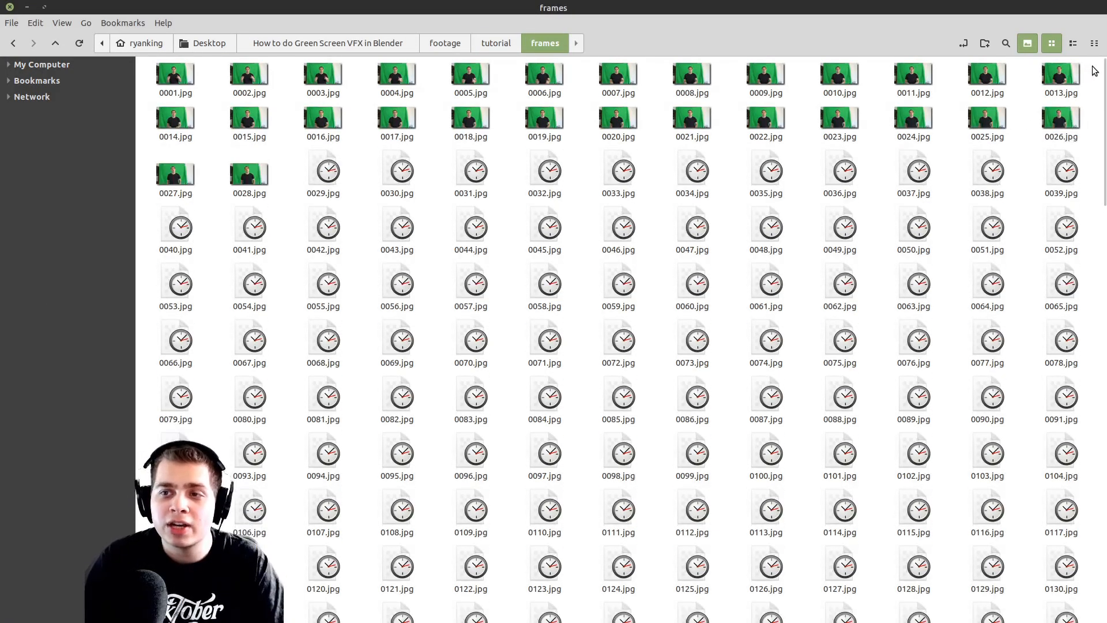
{"action": "left_click_drag", "start_coordinate": [1100, 72], "coordinate": [1078, 593]}
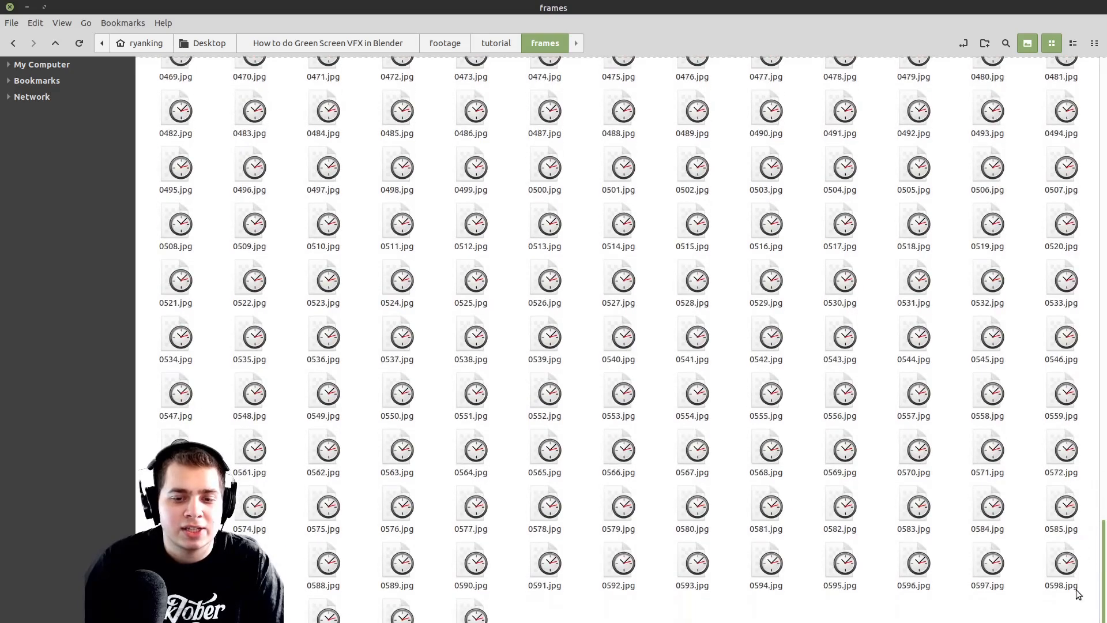
{"action": "scroll", "coordinate": [1078, 606], "scroll_direction": "down", "scroll_amount": 4}
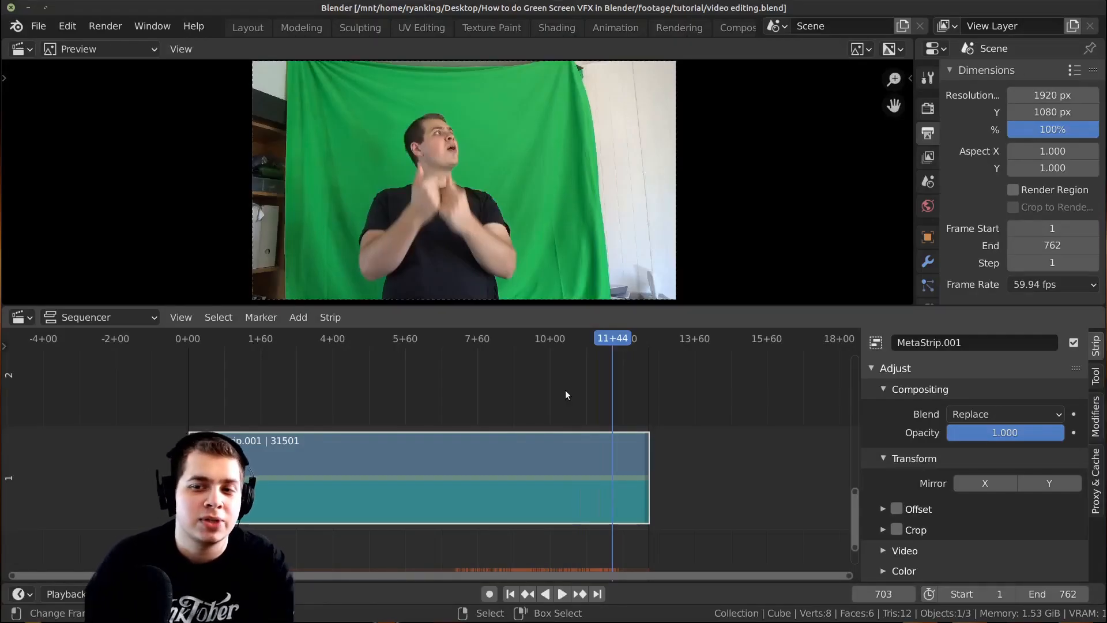
Save the video editing project and start a new file from the General template
{"action": "left_click", "coordinate": [38, 26]}
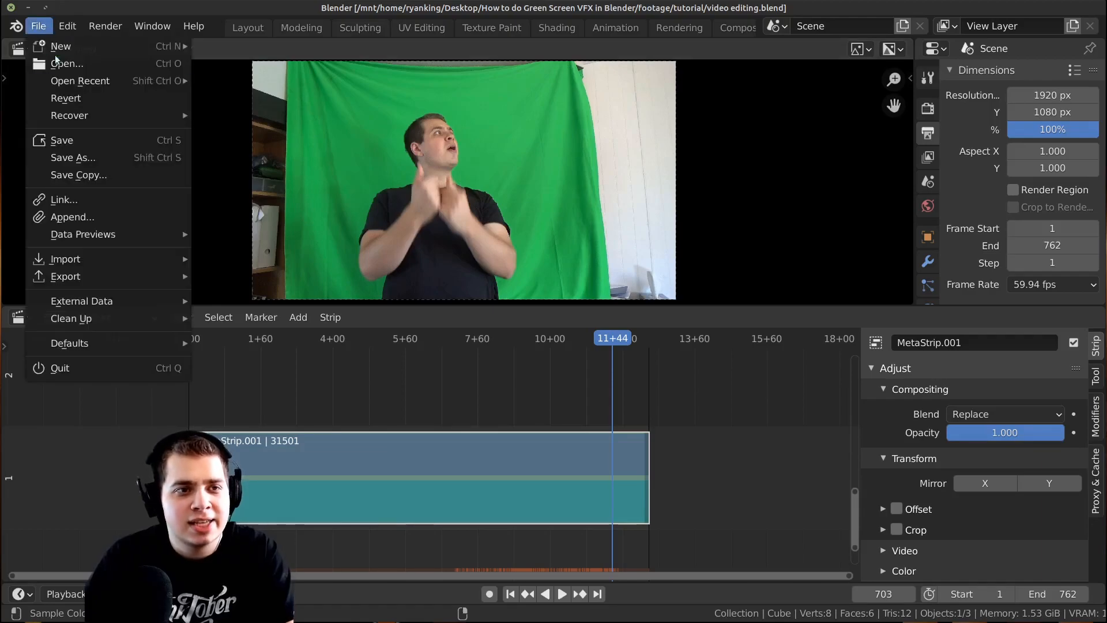
{"action": "left_click", "coordinate": [74, 136]}
{"action": "left_click", "coordinate": [39, 27]}
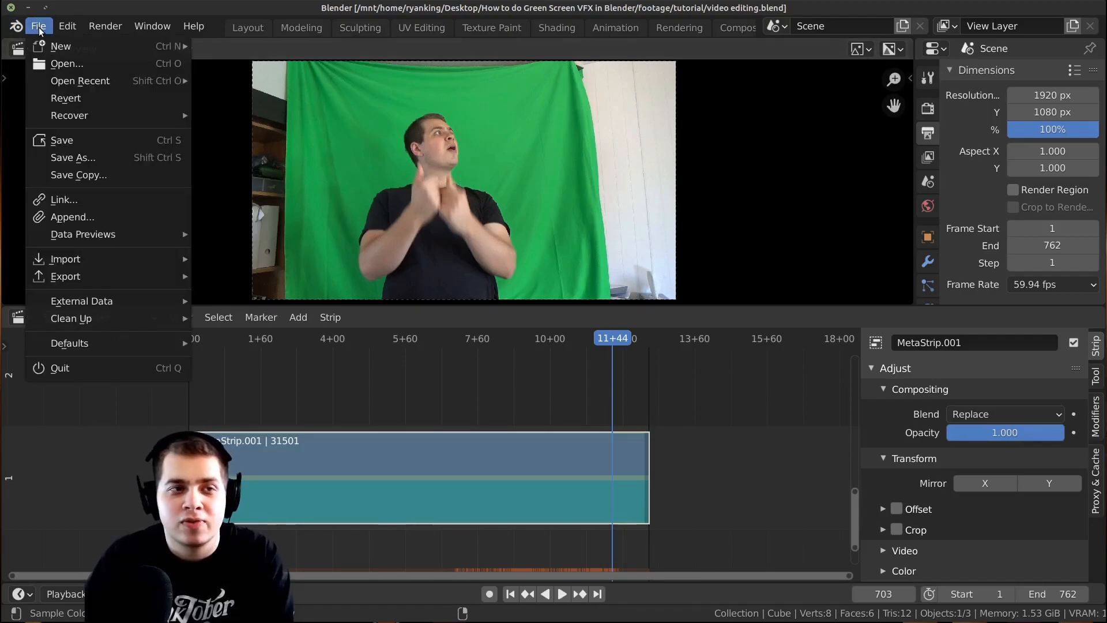
{"action": "mouse_move", "coordinate": [126, 48]}
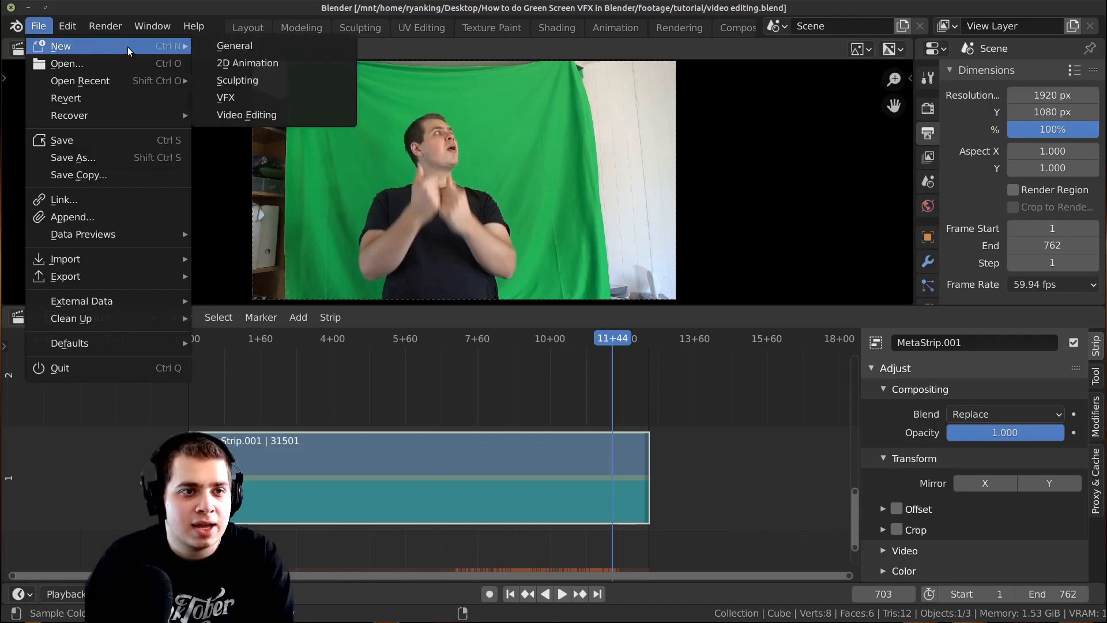
{"action": "left_click", "coordinate": [220, 47]}
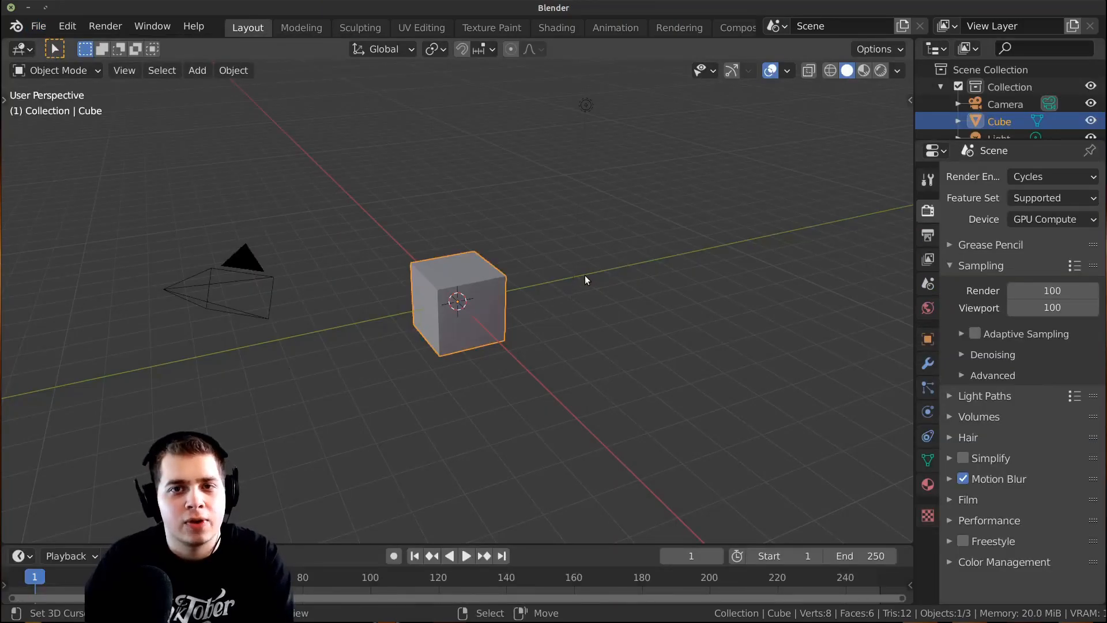
Switch to the Compositing workspace and enable Use Nodes
{"action": "scroll", "coordinate": [539, 30], "scroll_direction": "down", "scroll_amount": 5}
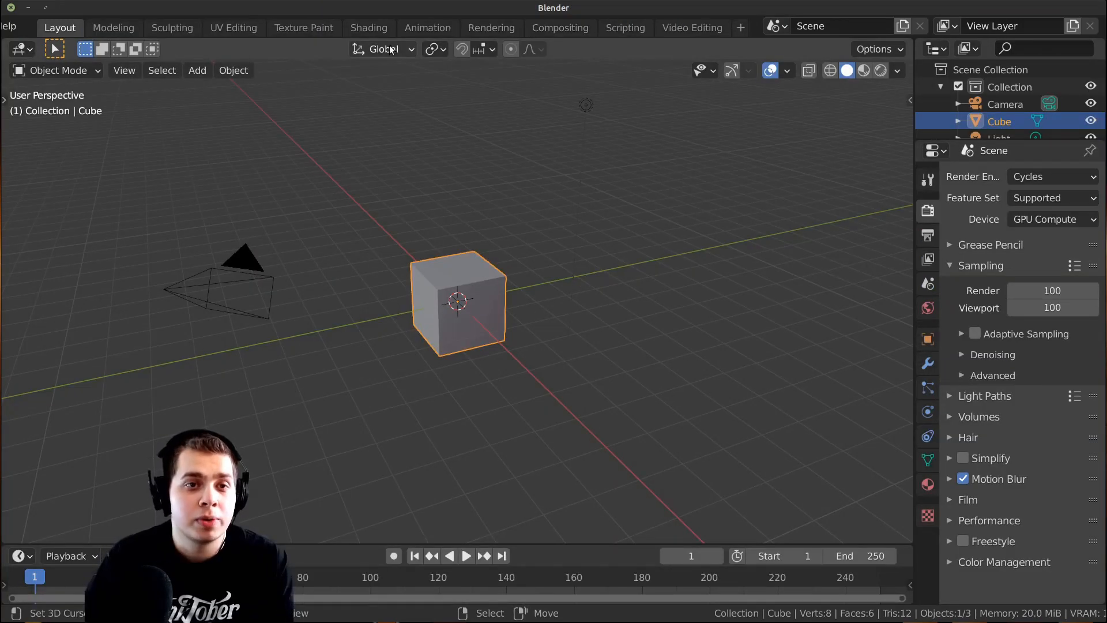
{"action": "left_click", "coordinate": [552, 27]}
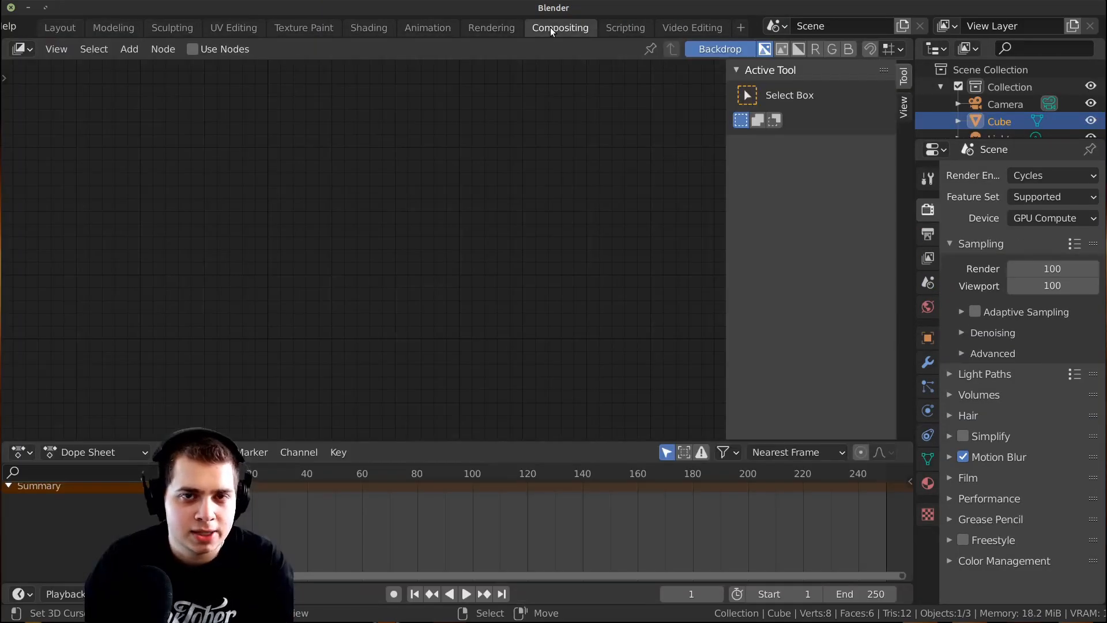
{"action": "left_click", "coordinate": [203, 46]}
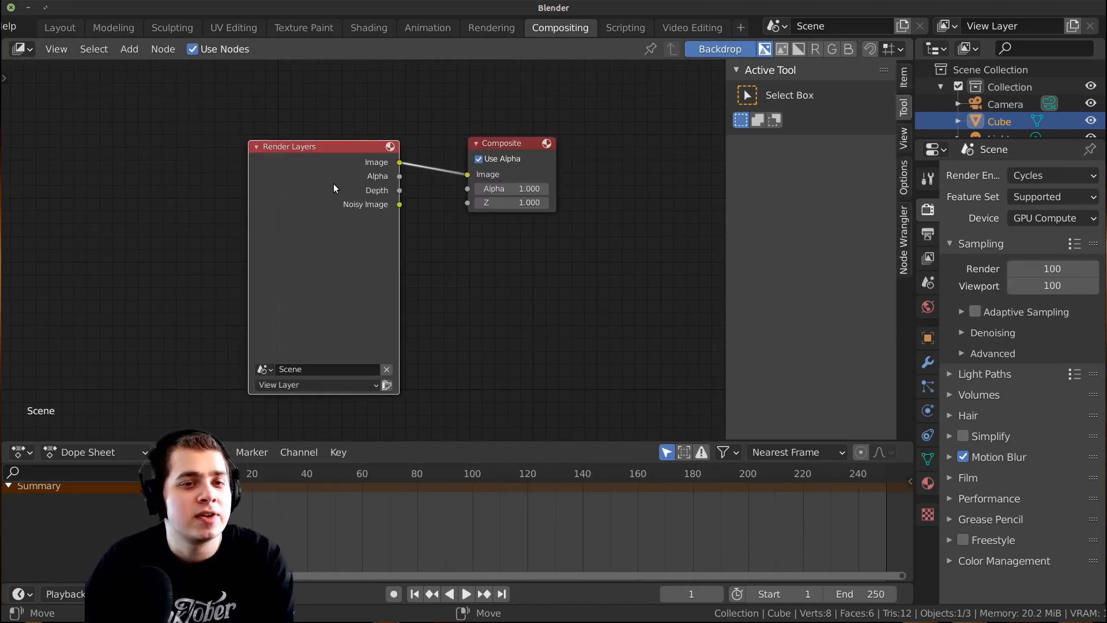
Move the Composite node away from the Render Layers node and place Render Layers lower in the node editor
{"action": "left_click_drag", "start_coordinate": [499, 145], "coordinate": [515, 144]}
{"action": "left_click_drag", "start_coordinate": [294, 172], "coordinate": [279, 172]}
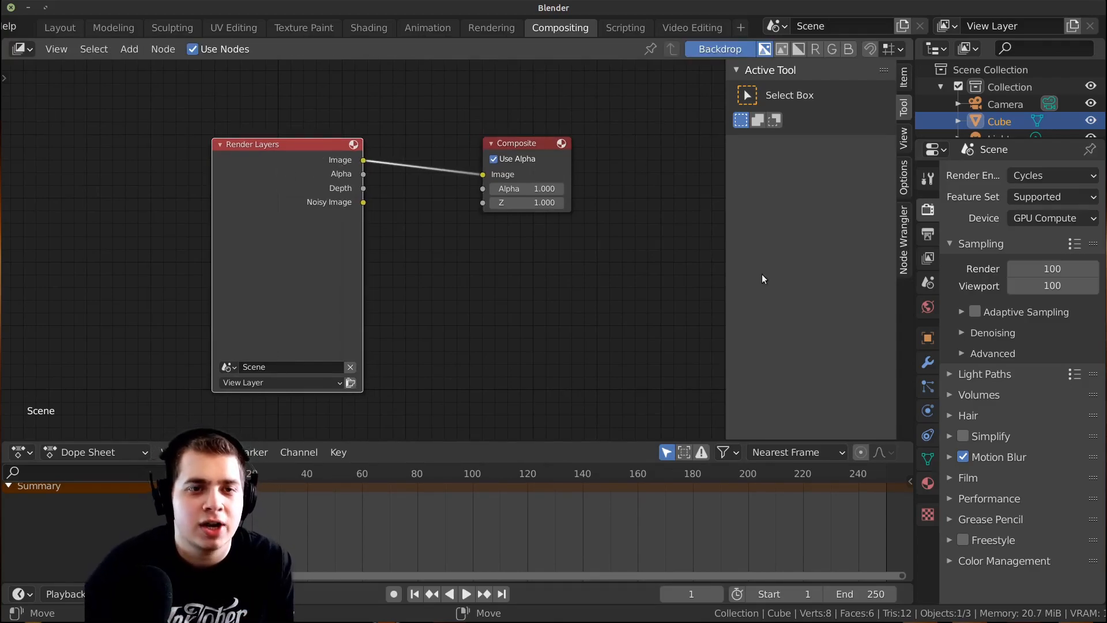
{"action": "left_click_drag", "start_coordinate": [264, 247], "coordinate": [249, 292]}
{"action": "scroll", "coordinate": [282, 248], "scroll_direction": "down", "scroll_amount": 3}
{"action": "middle_click_drag", "start_coordinate": [283, 246], "coordinate": [319, 200]}
{"action": "left_click_drag", "start_coordinate": [297, 215], "coordinate": [308, 328]}
{"action": "mouse_move", "coordinate": [273, 361]}
{"action": "left_mouse_down"}
{"action": "mouse_move", "coordinate": [232, 371]}
{"action": "mouse_move", "coordinate": [280, 364]}
{"action": "left_mouse_up"}
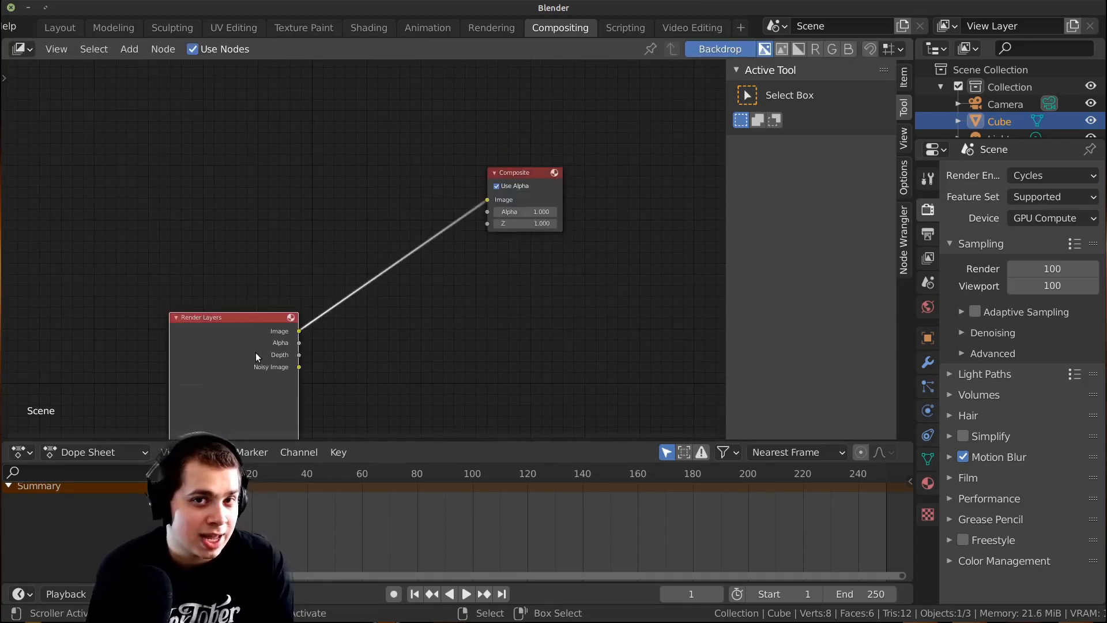
Add an Image node and place it above the Render Layers node
{"action": "middle_click_drag", "start_coordinate": [465, 230], "coordinate": [517, 233]}
{"action": "key", "text": "shift+a"}
{"action": "left_click", "coordinate": [330, 147]}
{"action": "type", "text": "im"}
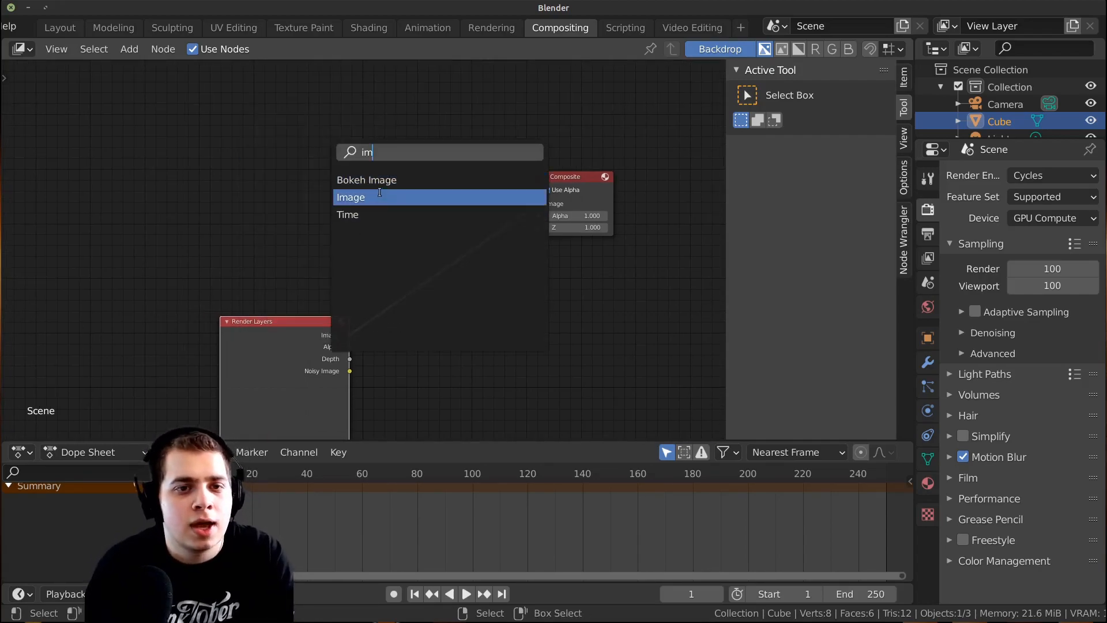
{"action": "left_click", "coordinate": [379, 194]}
{"action": "left_click", "coordinate": [352, 213]}
Load all the JPEG frames from the footage/tutorial/frames folder into the Image node as an image sequence
{"action": "scroll", "coordinate": [353, 277], "scroll_direction": "up", "scroll_amount": 6}
{"action": "left_click", "coordinate": [355, 244]}
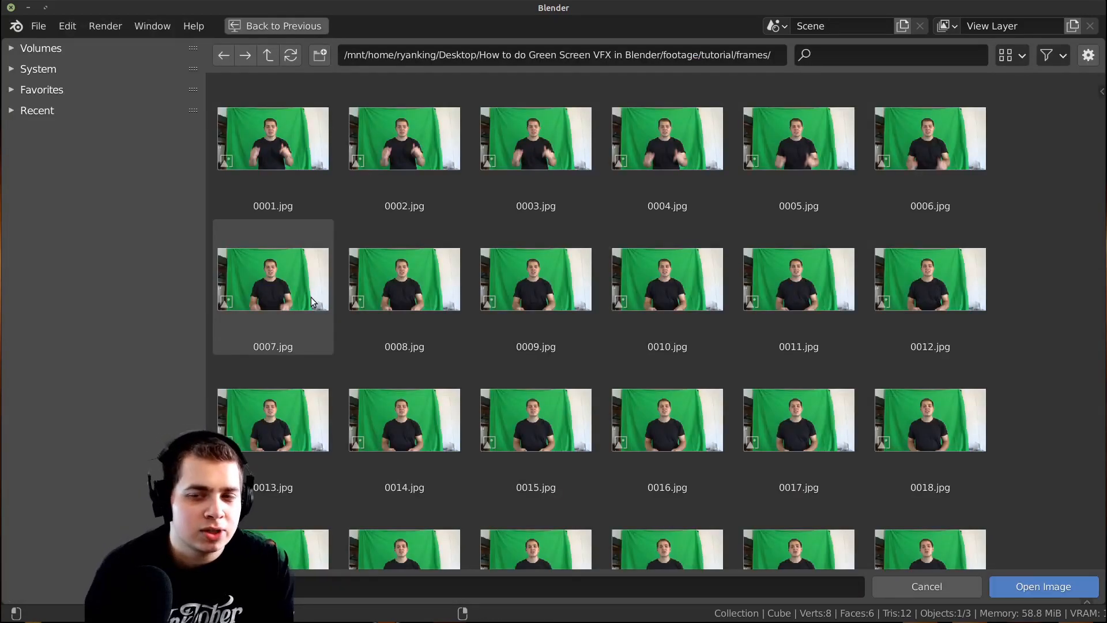
{"action": "scroll", "coordinate": [868, 416], "scroll_direction": "down", "scroll_amount": 15}
{"action": "scroll", "coordinate": [858, 383], "scroll_direction": "up", "scroll_amount": 7}
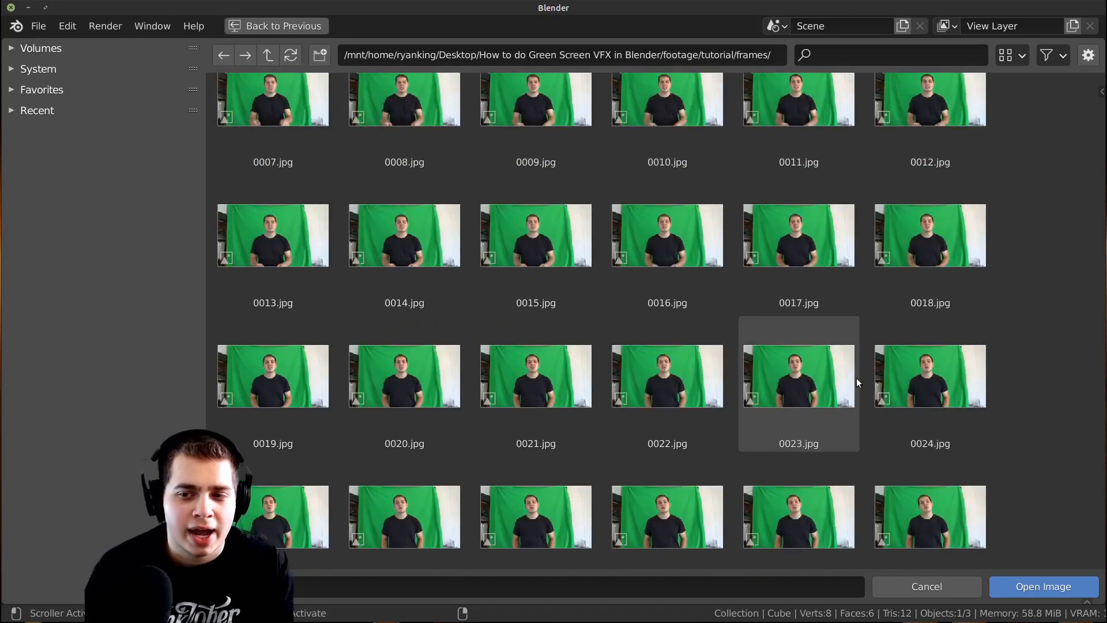
{"action": "left_click", "coordinate": [802, 344]}
{"action": "key", "text": "a"}
{"action": "key", "text": "a"}
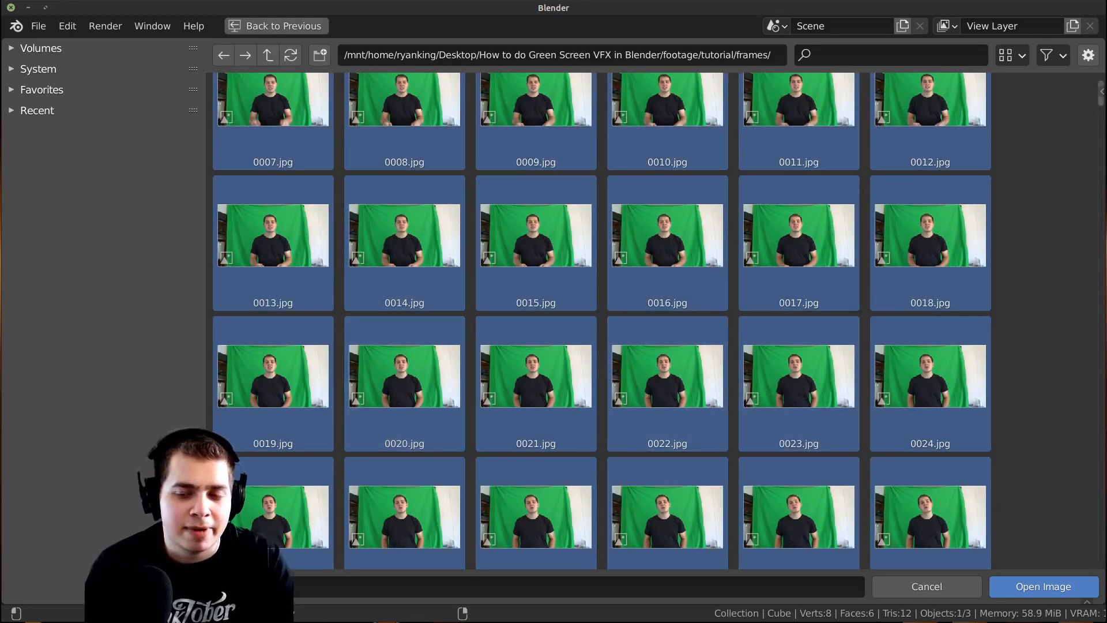
{"action": "left_click", "coordinate": [1036, 594]}
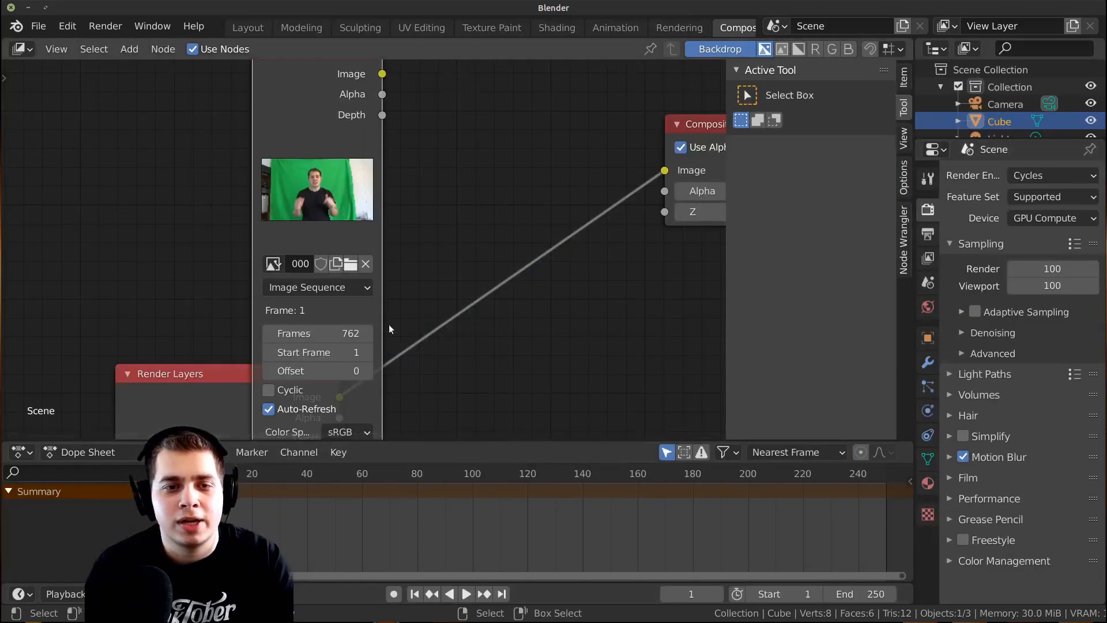
Position the Image node clear above the Render Layers node and check its image sequence settings
{"action": "left_click_drag", "start_coordinate": [390, 191], "coordinate": [316, 134]}
{"action": "middle_click_drag", "start_coordinate": [315, 134], "coordinate": [365, 58]}
{"action": "left_click_drag", "start_coordinate": [372, 387], "coordinate": [375, 412]}
{"action": "middle_click_drag", "start_coordinate": [375, 411], "coordinate": [369, 56]}
{"action": "left_click", "coordinate": [369, 110]}
{"action": "scroll", "coordinate": [398, 271], "scroll_direction": "up", "scroll_amount": 4}
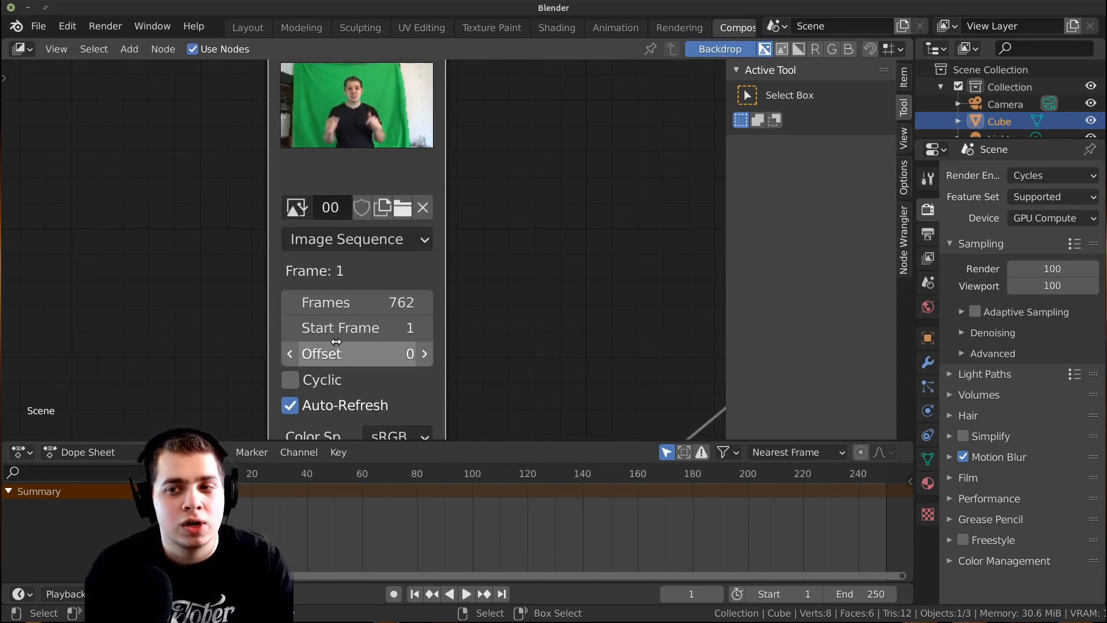
{"action": "scroll", "coordinate": [398, 286], "scroll_direction": "down", "scroll_amount": 2}
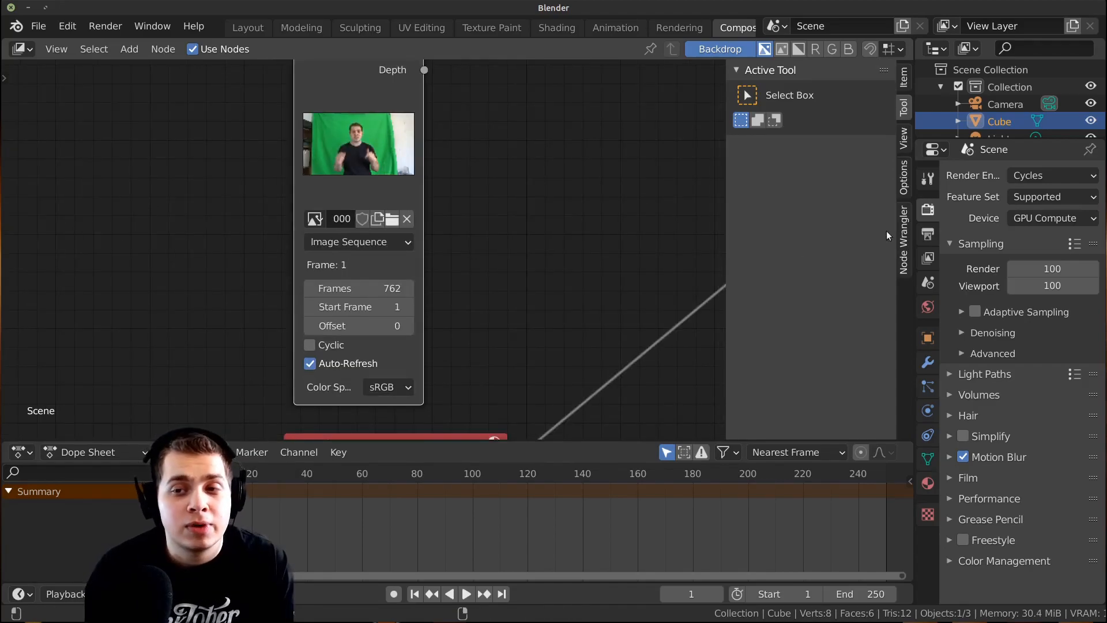
Set the output frame rate to 59.94 fps
{"action": "left_click", "coordinate": [928, 233]}
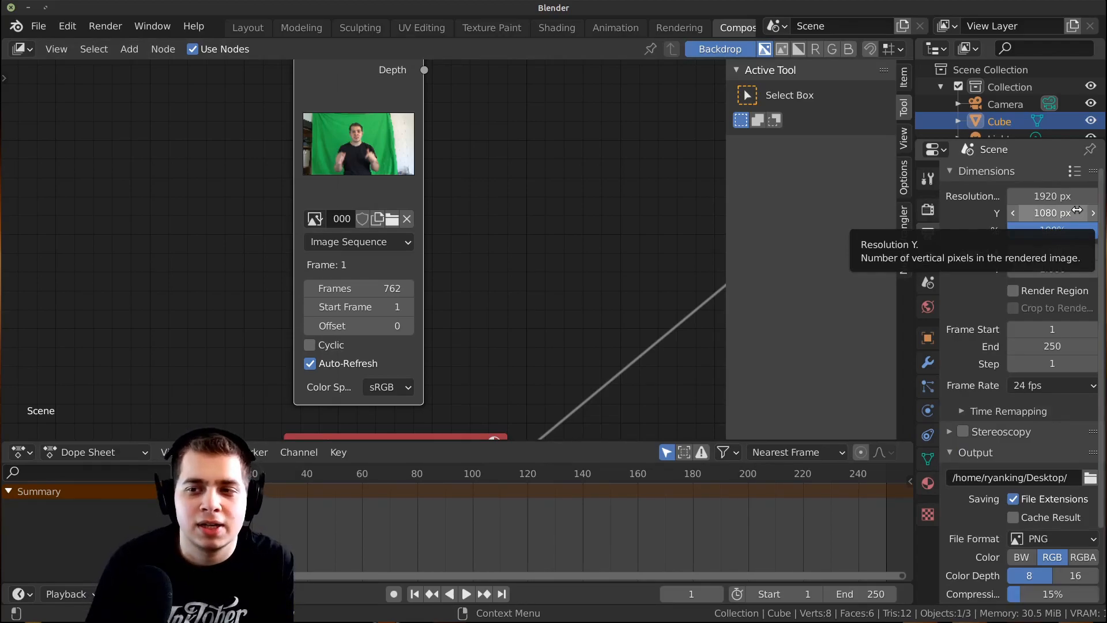
{"action": "scroll", "coordinate": [1002, 384], "scroll_direction": "down", "scroll_amount": 1}
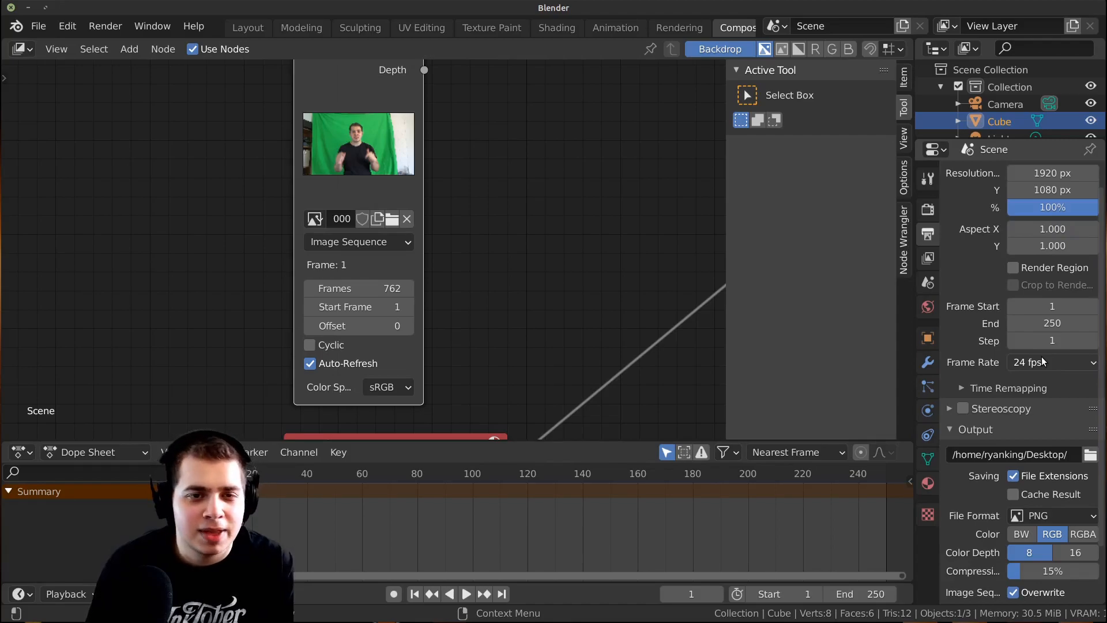
{"action": "left_click", "coordinate": [1042, 361]}
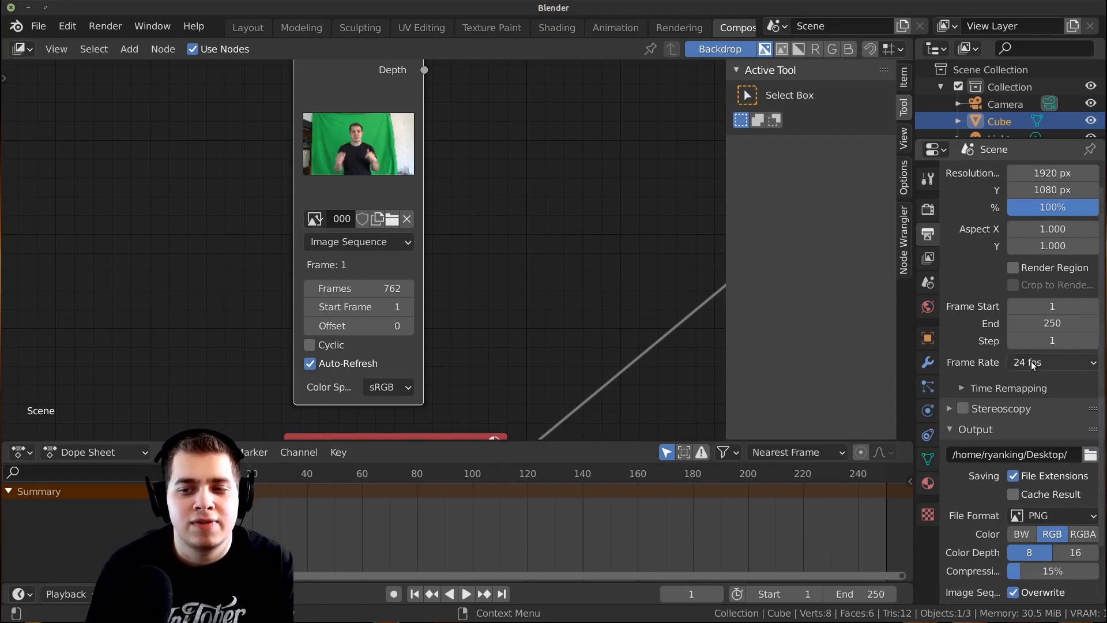
{"action": "left_click", "coordinate": [1033, 363]}
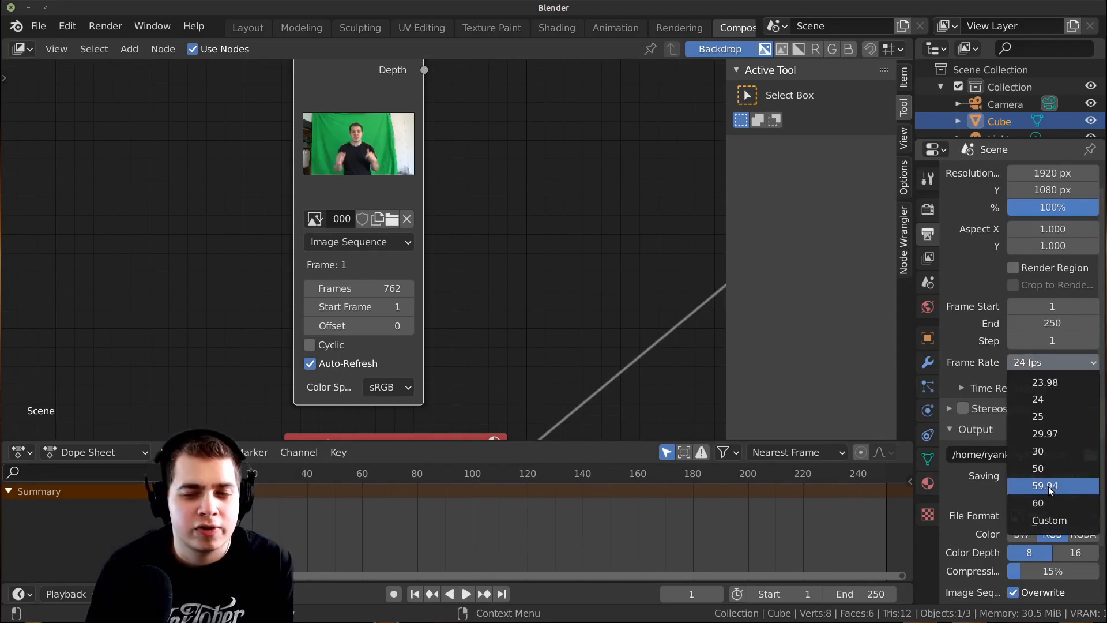
{"action": "left_click", "coordinate": [1042, 486]}
Search the add-ons in the preferences for "node" and check whether Node Wrangler is enabled
{"action": "key", "text": "Home"}
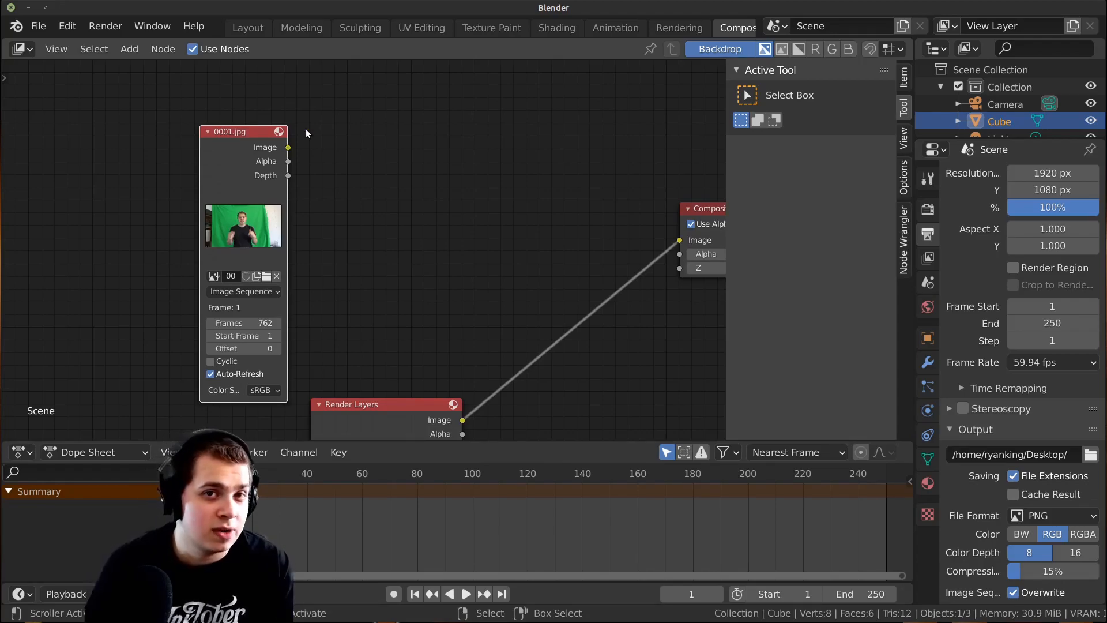
{"action": "scroll", "coordinate": [316, 136], "scroll_direction": "down", "scroll_amount": 1}
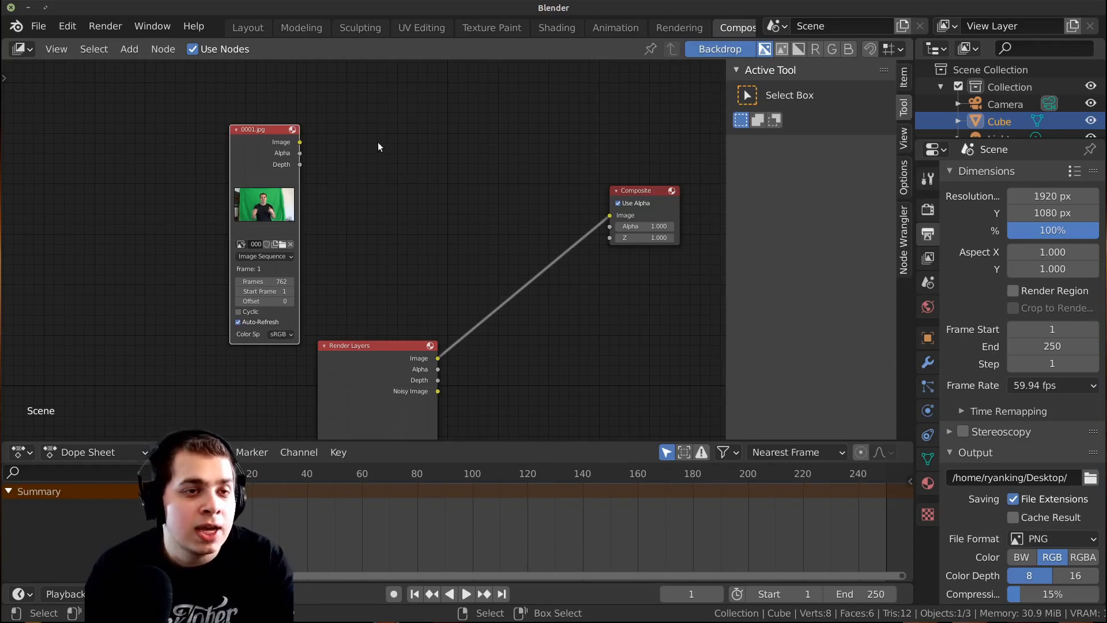
{"action": "left_click", "coordinate": [68, 26]}
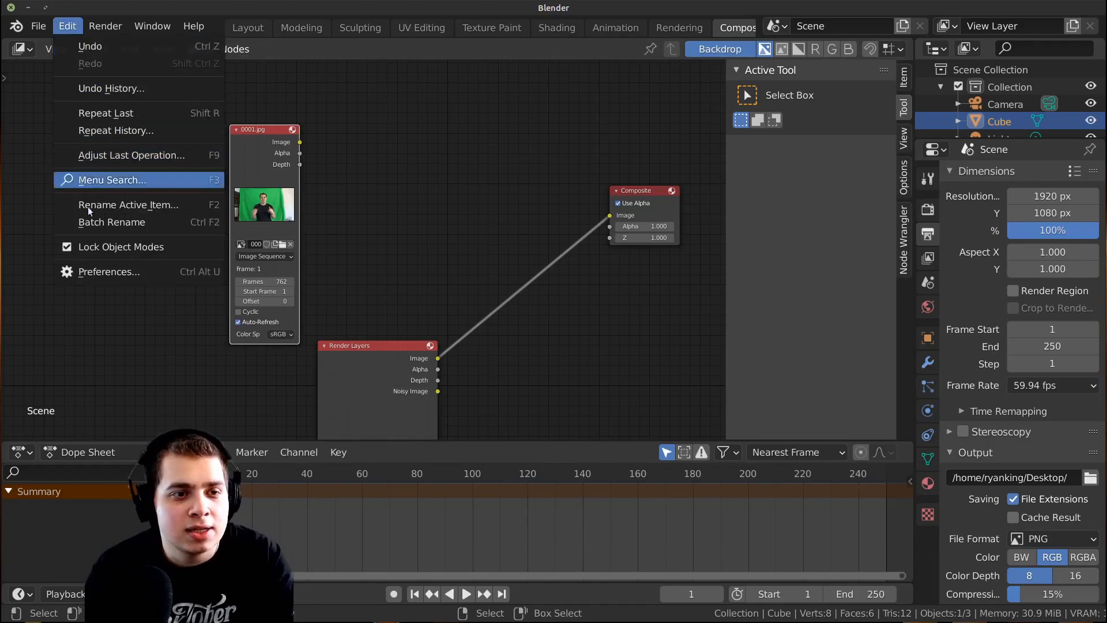
{"action": "left_click", "coordinate": [116, 280]}
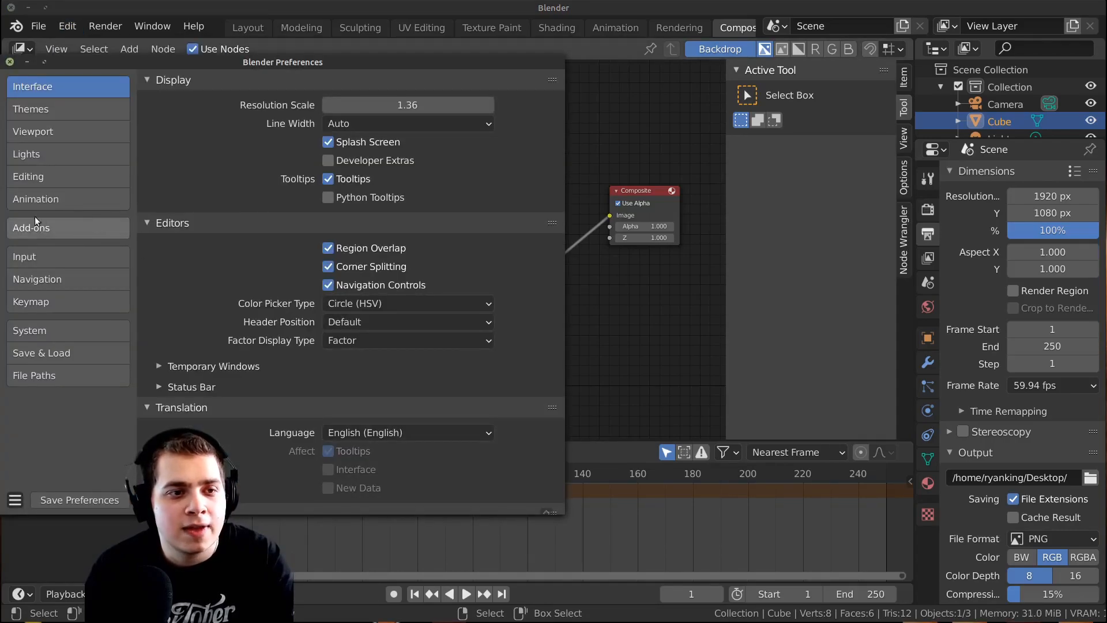
{"action": "left_click", "coordinate": [31, 228]}
{"action": "left_click", "coordinate": [490, 106]}
{"action": "type", "text": "node"}
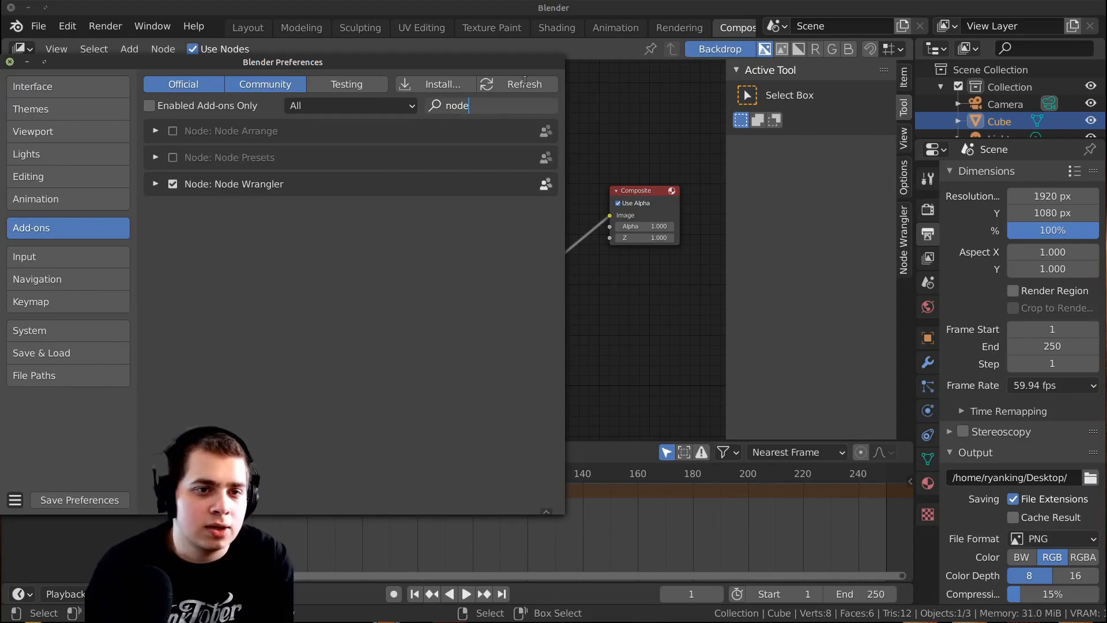
{"action": "key", "text": "Return"}
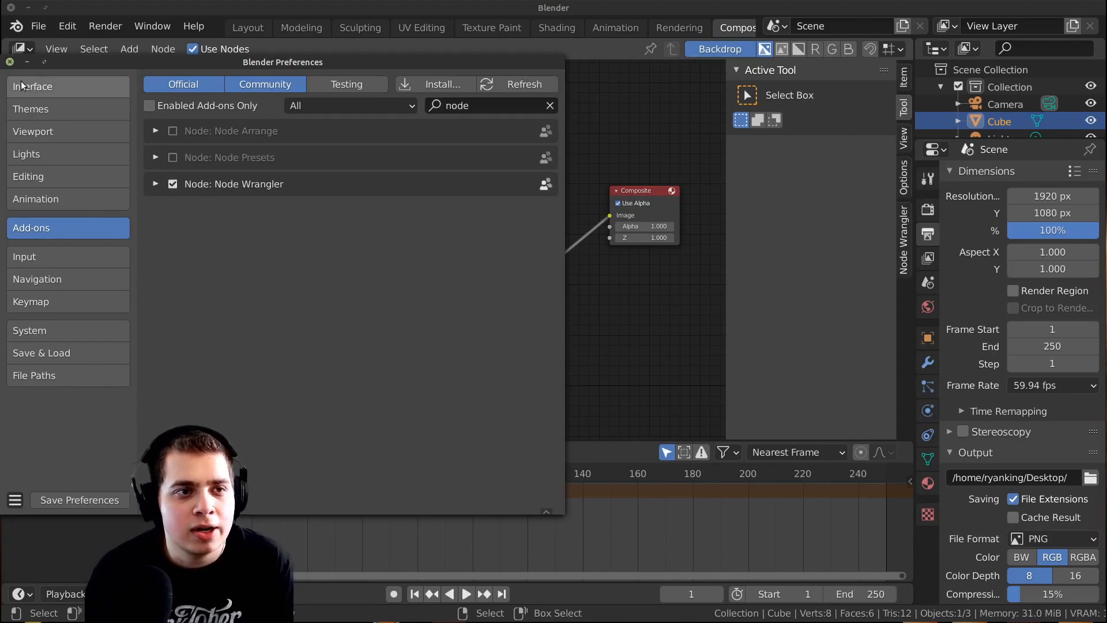
{"action": "left_click", "coordinate": [10, 62]}
Preview the Image node through a Viewer node and place the Viewer just above the Composite node
{"action": "key", "text": "Home"}
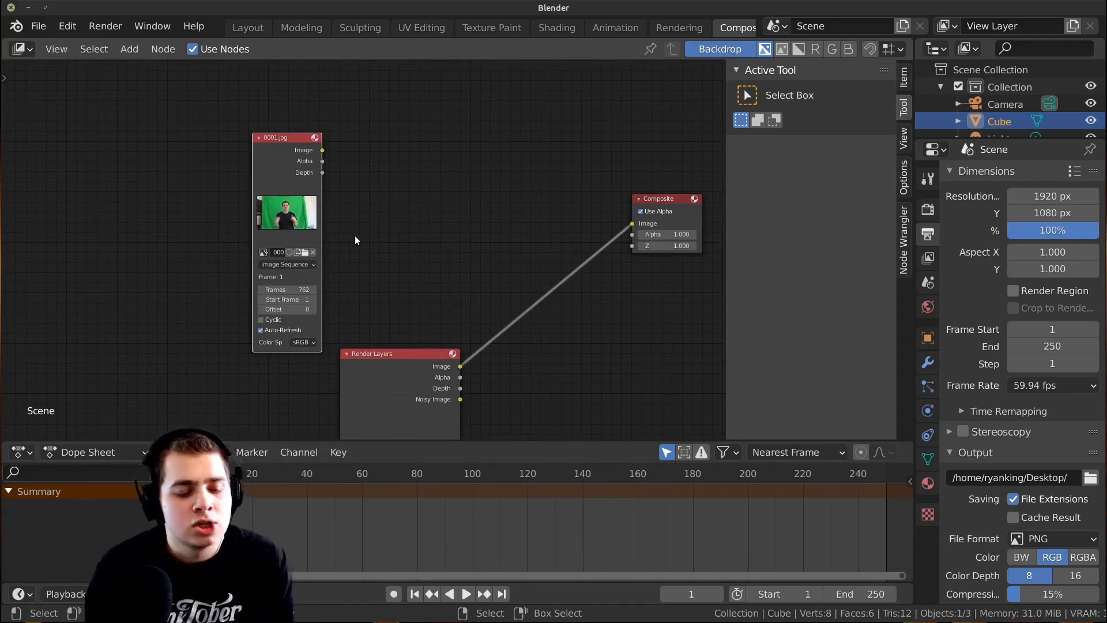
{"action": "left_click", "coordinate": [276, 164], "text": "ctrl+shift"}
{"action": "middle_click_drag", "start_coordinate": [353, 254], "coordinate": [341, 339]}
{"action": "scroll", "coordinate": [335, 332], "scroll_direction": "down", "scroll_amount": 1}
{"action": "middle_click_drag", "start_coordinate": [319, 291], "coordinate": [318, 225]}
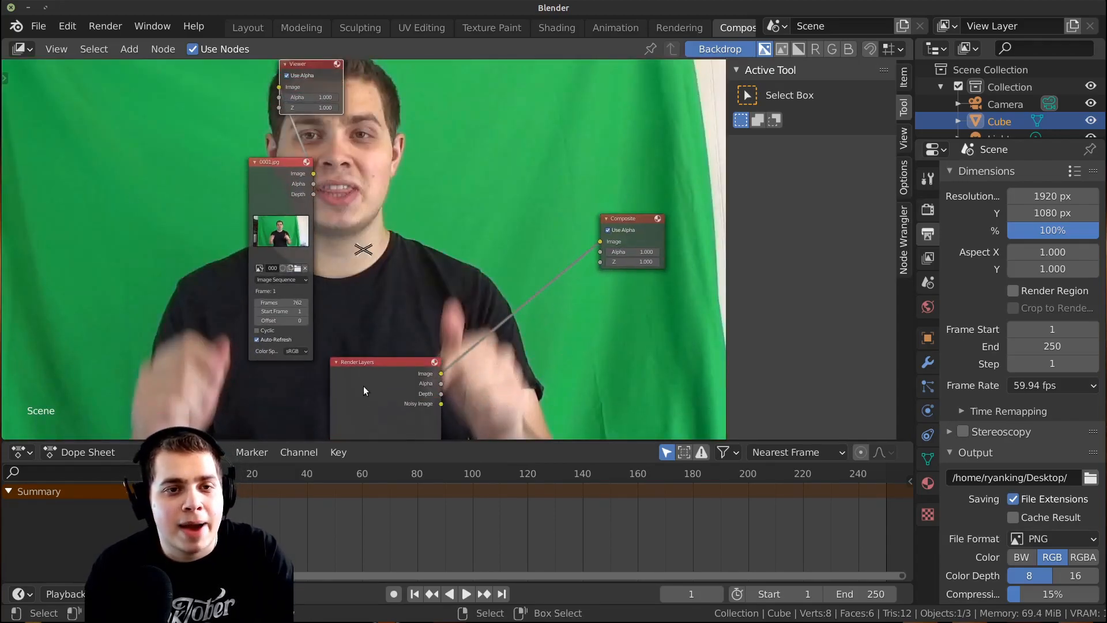
{"action": "left_click", "coordinate": [392, 382], "text": "ctrl+shift"}
{"action": "left_click_drag", "start_coordinate": [312, 68], "coordinate": [624, 150]}
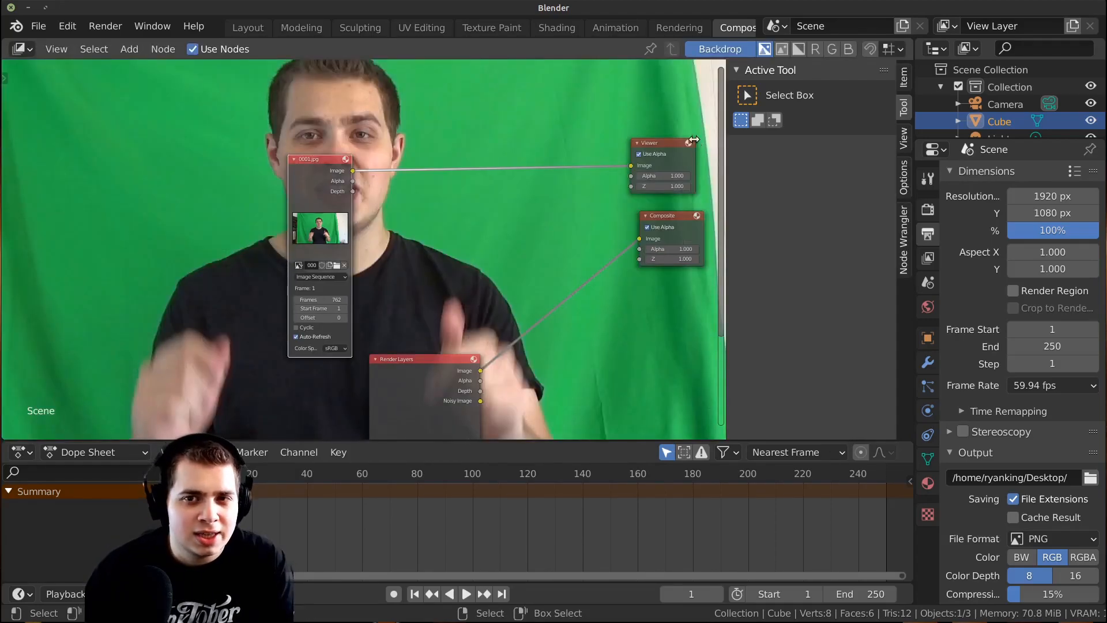
Toggle the backdrop off and back on, and hide the node editor's sidebar
{"action": "left_click", "coordinate": [721, 48]}
{"action": "left_click", "coordinate": [721, 49]}
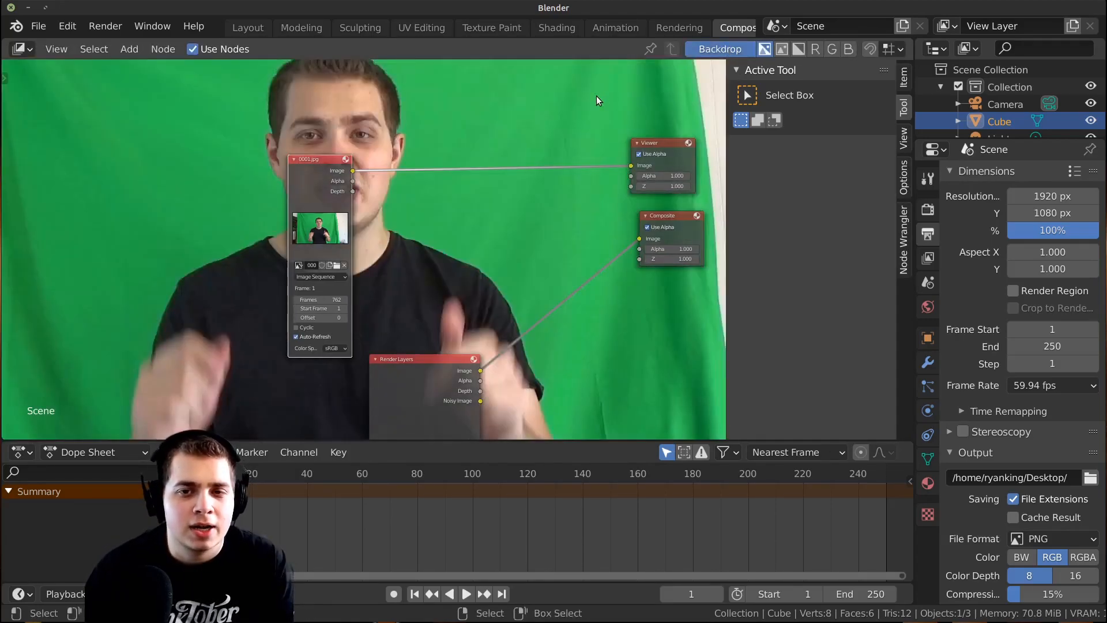
{"action": "key", "text": "n"}
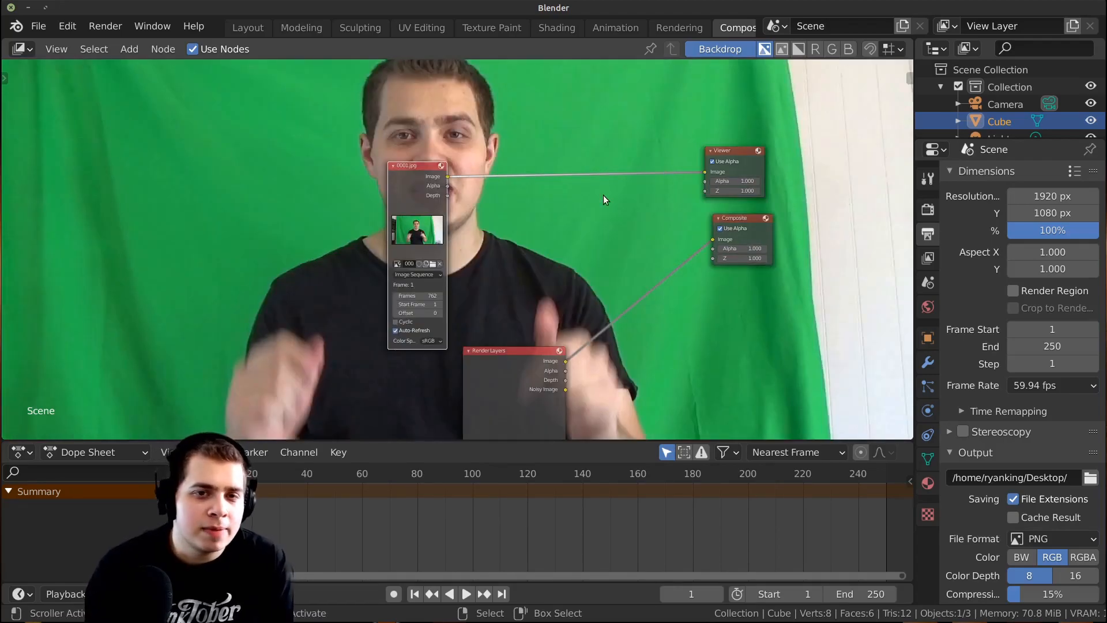
{"action": "scroll", "coordinate": [487, 220], "scroll_direction": "down", "scroll_amount": 1}
{"action": "middle_click_drag", "start_coordinate": [505, 232], "coordinate": [527, 257]}
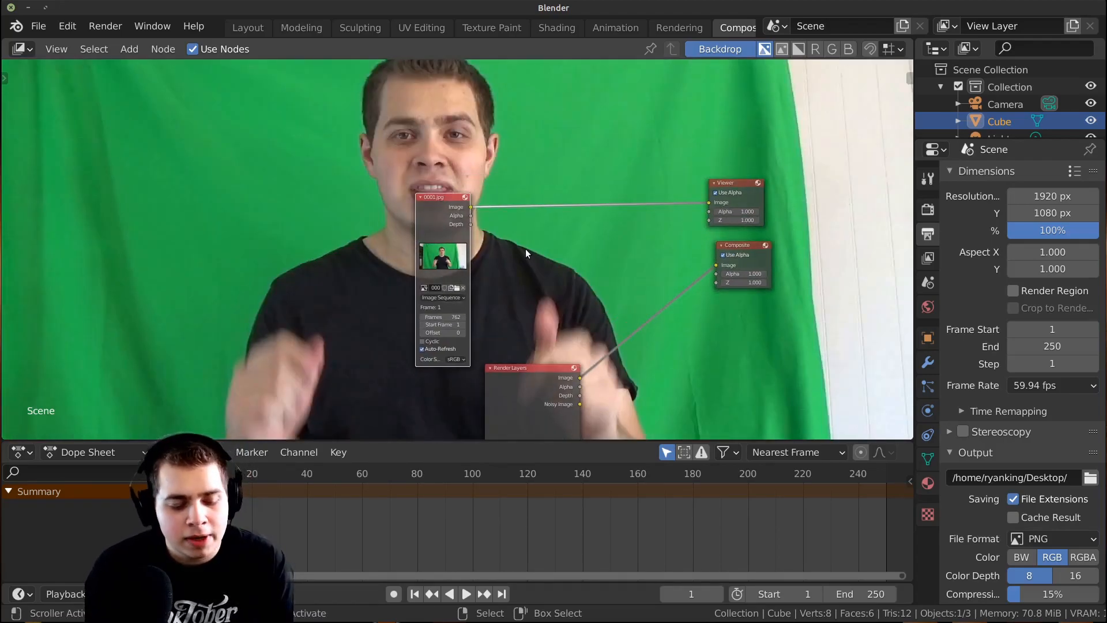
Scale down and reposition the backdrop so the full width of the green screen footage fits in the node editor
{"action": "key", "text": "v"}
{"action": "key", "text": "v"}
{"action": "key", "text": "v"}
{"action": "key", "text": "v"}
{"action": "key", "text": "v"}
{"action": "key", "text": "alt+v"}
{"action": "key", "text": "alt+v"}
{"action": "key", "text": "alt+v"}
{"action": "key", "text": "alt+v"}
{"action": "key", "text": "alt+v"}
{"action": "key", "text": "alt+v"}
{"action": "scroll", "coordinate": [354, 203], "scroll_direction": "down", "scroll_amount": 1}
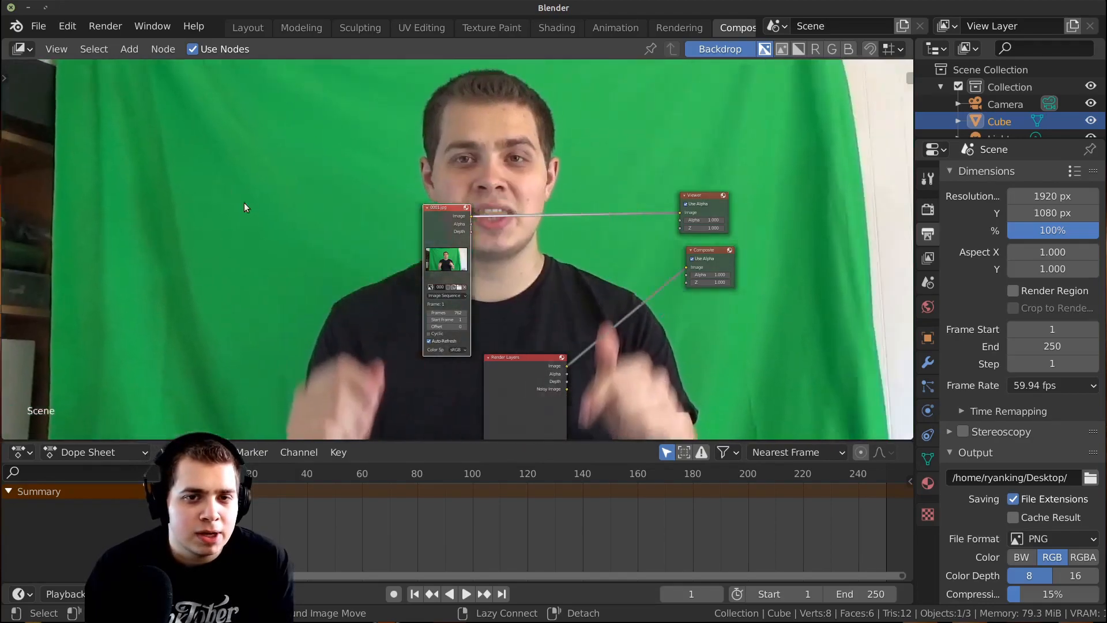
{"action": "middle_click_drag", "start_coordinate": [244, 202], "coordinate": [353, 169], "text": "alt"}
{"action": "scroll", "coordinate": [338, 268], "scroll_direction": "up", "scroll_amount": 4}
{"action": "key", "text": "v"}
{"action": "key", "text": "v"}
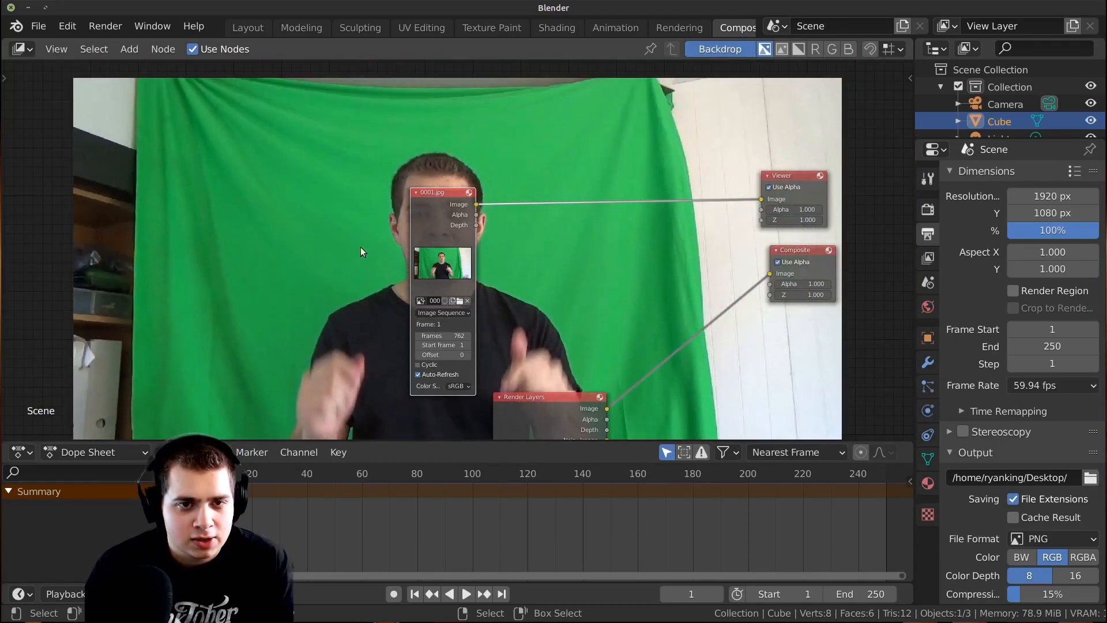
{"action": "middle_click_drag", "start_coordinate": [296, 235], "coordinate": [341, 184], "text": "alt"}
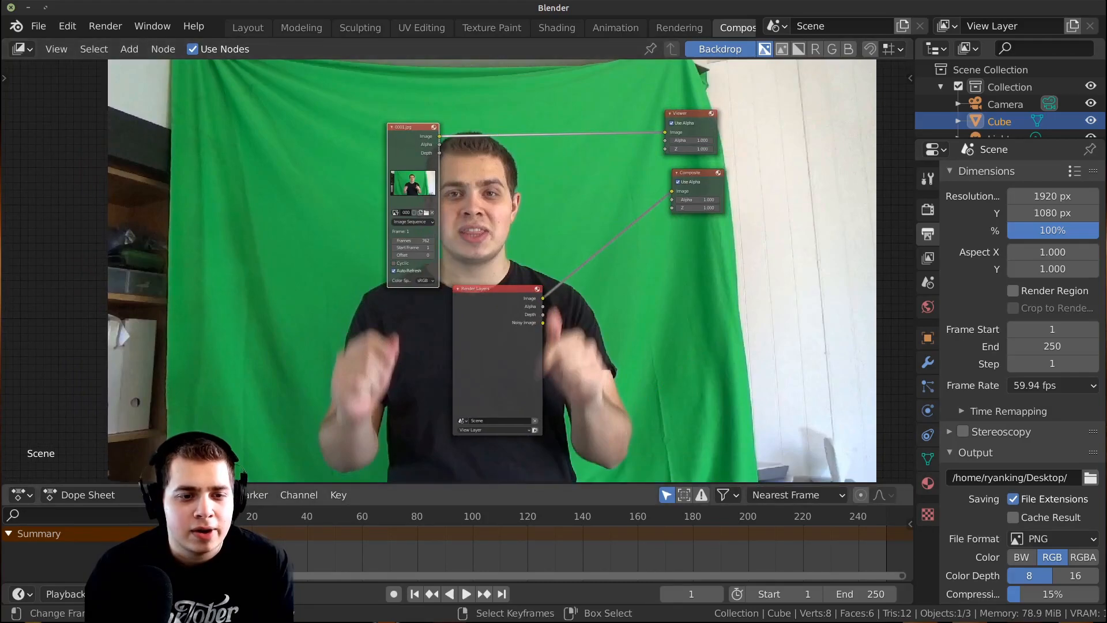
Scrub back and forth through the timeline to preview the footage, ending at frame 88
{"action": "left_click_drag", "start_coordinate": [242, 552], "coordinate": [583, 552]}
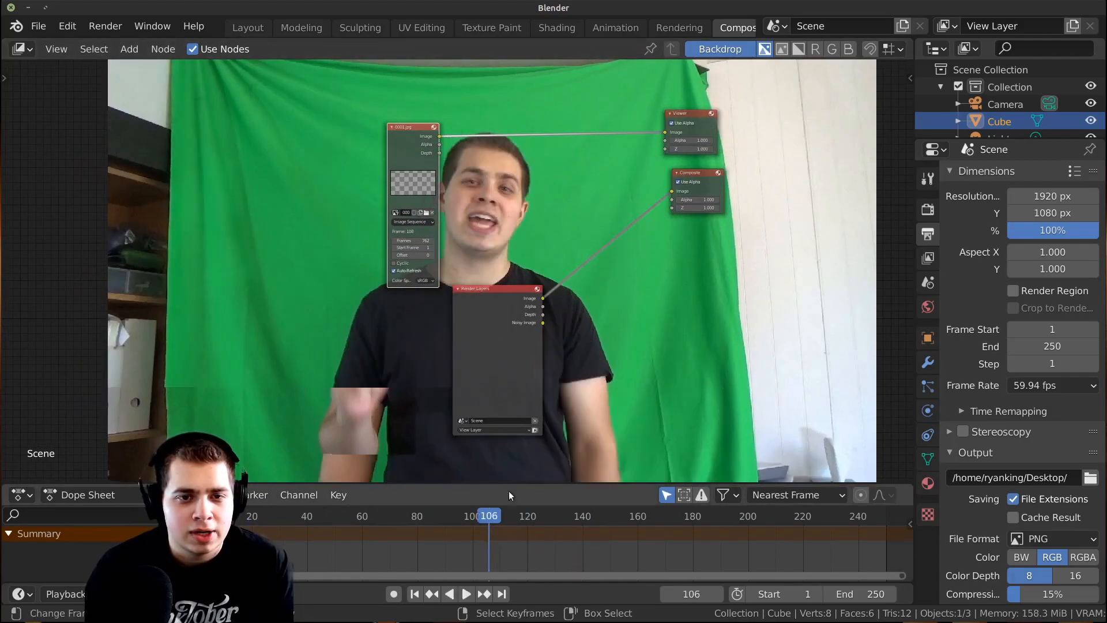
{"action": "left_click", "coordinate": [627, 516]}
{"action": "scroll", "coordinate": [479, 249], "scroll_direction": "up", "scroll_amount": 3}
{"action": "left_click_drag", "start_coordinate": [736, 559], "coordinate": [439, 542]}
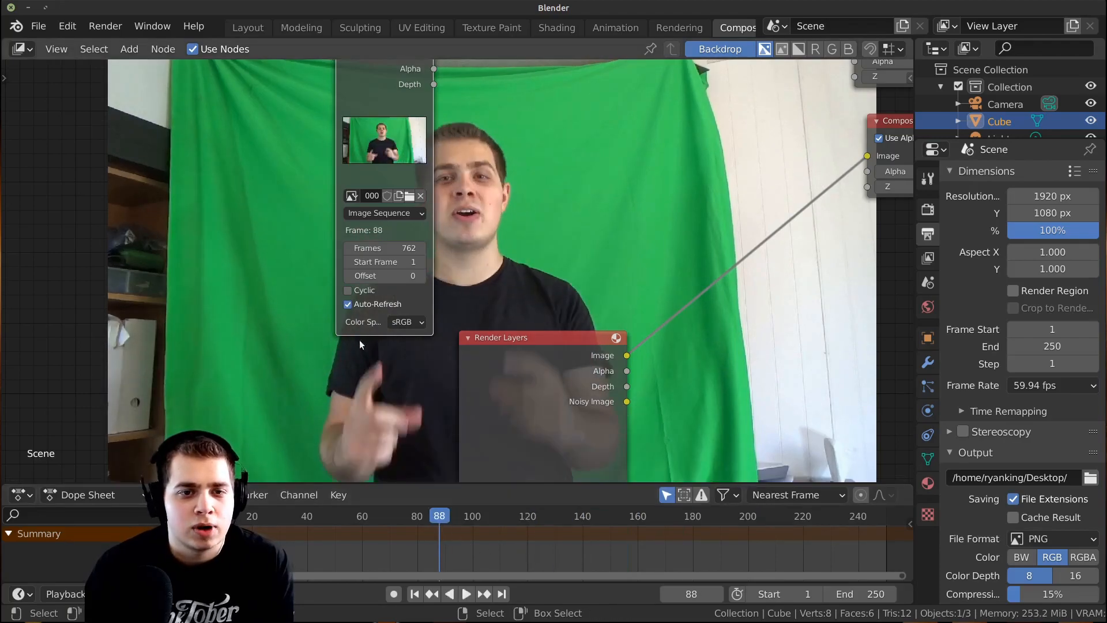
Set the scene's end frame to 762 to match the frame count of the Image node
{"action": "left_click", "coordinate": [397, 251]}
{"action": "left_click", "coordinate": [860, 594]}
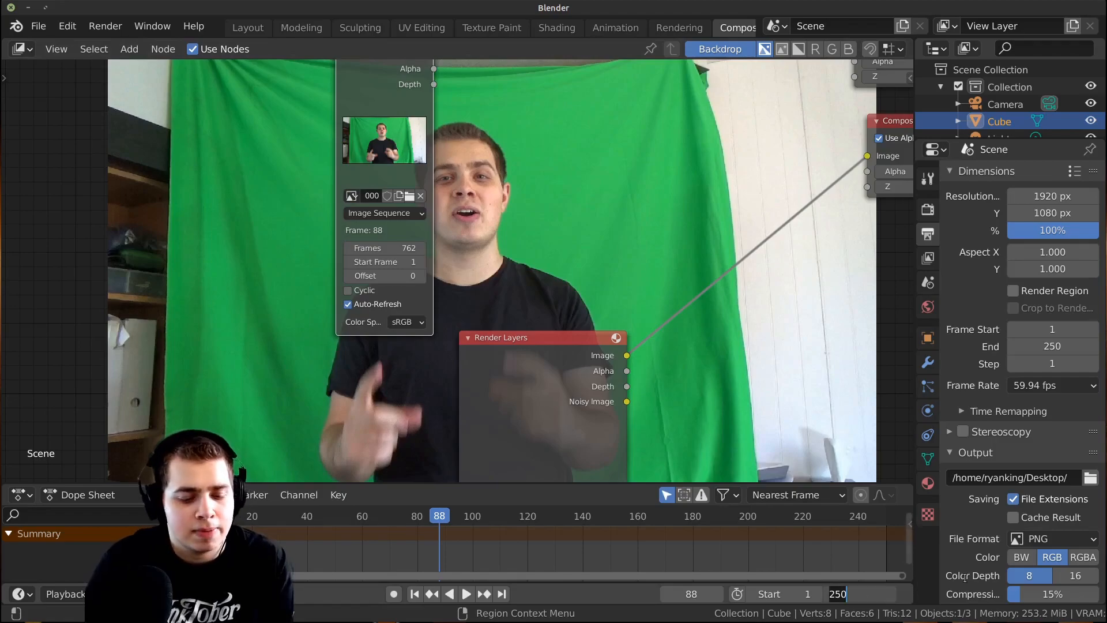
{"action": "type", "text": "762"}
{"action": "key", "text": "Return"}
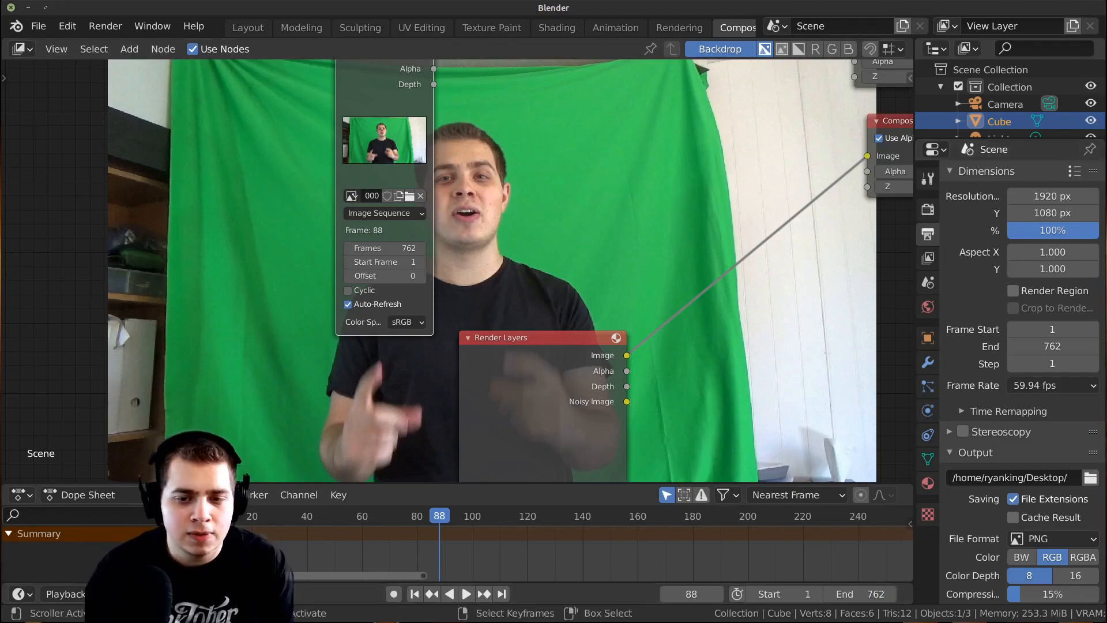
Fit the extended frame range in the timeline and scrub to frame 536
{"action": "scroll", "coordinate": [677, 550], "scroll_direction": "down", "scroll_amount": 6}
{"action": "scroll", "coordinate": [667, 534], "scroll_direction": "down", "scroll_amount": 4}
{"action": "middle_click_drag", "start_coordinate": [668, 536], "coordinate": [507, 524]}
{"action": "left_click_drag", "start_coordinate": [512, 521], "coordinate": [601, 524]}
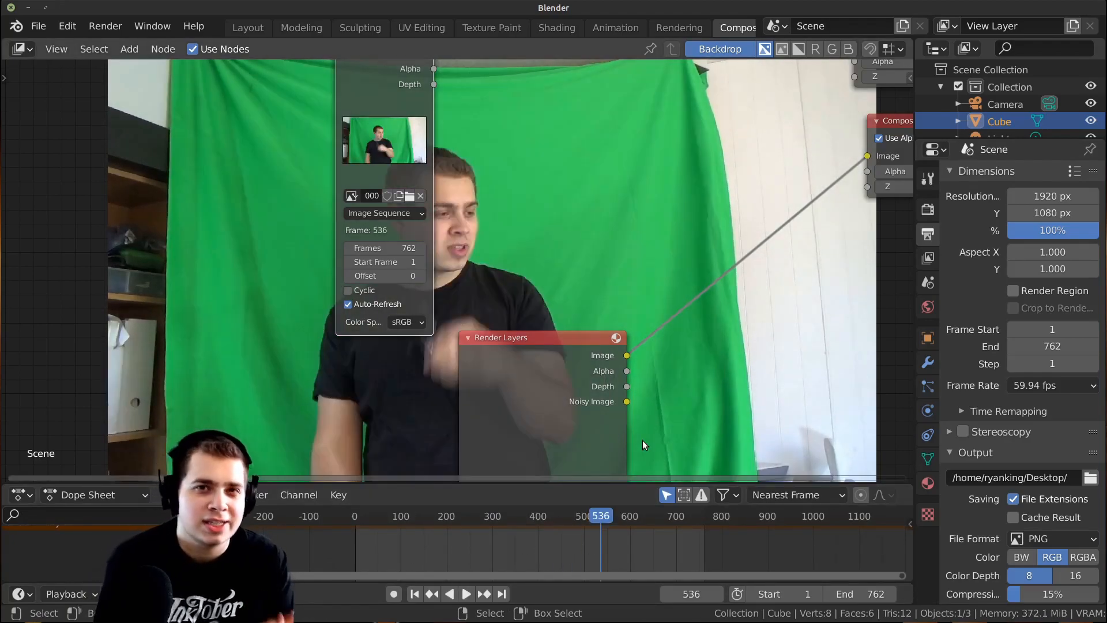
Add a Keying node and insert it on the link between the Image node and the Viewer node
{"action": "scroll", "coordinate": [576, 352], "scroll_direction": "down", "scroll_amount": 2}
{"action": "middle_click_drag", "start_coordinate": [543, 300], "coordinate": [505, 351]}
{"action": "scroll", "coordinate": [496, 346], "scroll_direction": "down", "scroll_amount": 4}
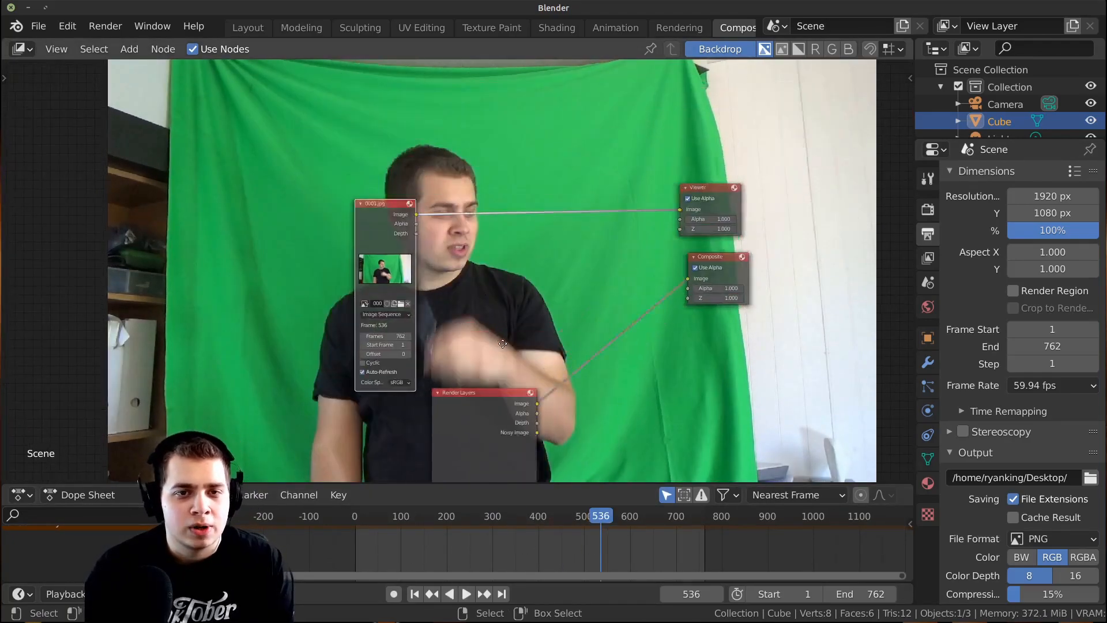
{"action": "scroll", "coordinate": [490, 263], "scroll_direction": "up", "scroll_amount": 5}
{"action": "key", "text": "shift+a"}
{"action": "left_click", "coordinate": [518, 269]}
{"action": "type", "text": "key"}
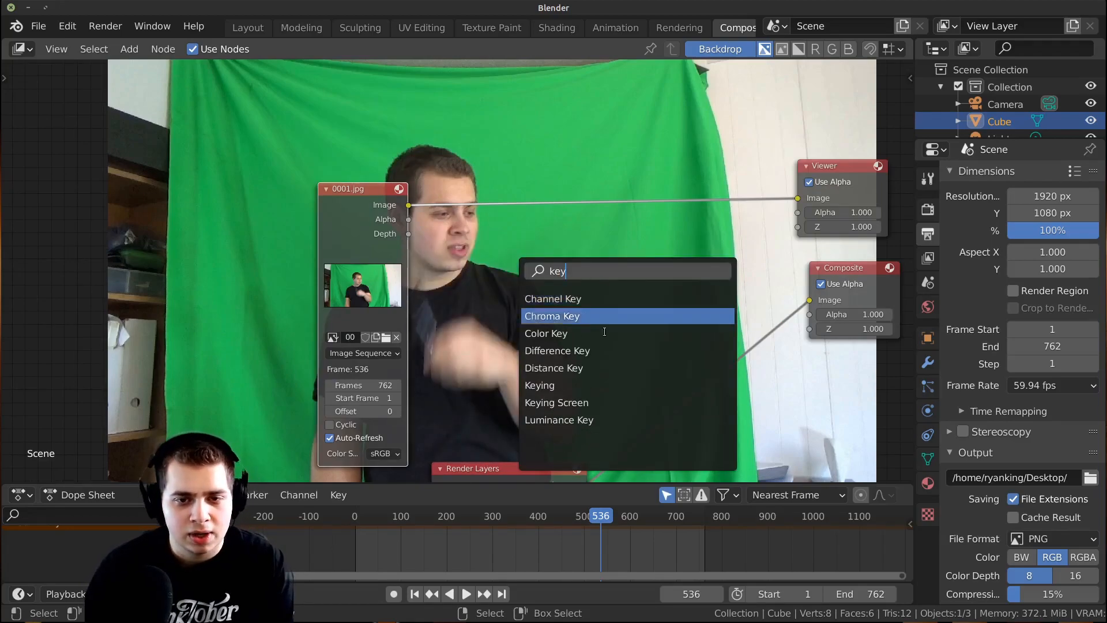
{"action": "left_click", "coordinate": [558, 384]}
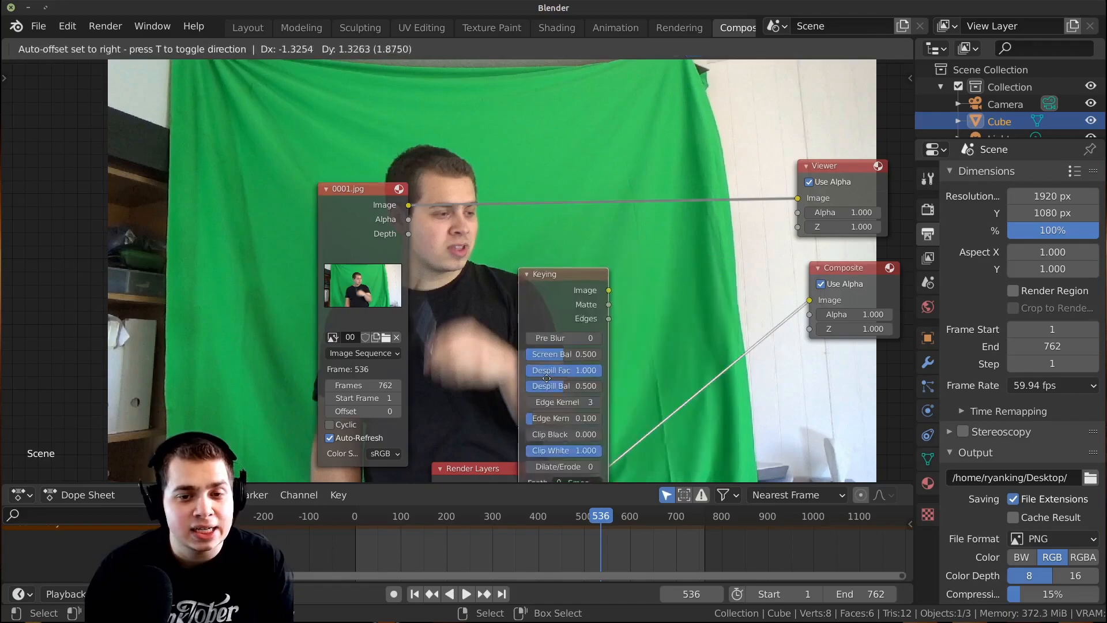
{"action": "left_click", "coordinate": [558, 196]}
{"action": "mouse_move", "coordinate": [579, 144]}
{"action": "left_mouse_down"}
{"action": "mouse_move", "coordinate": [568, 167]}
{"action": "mouse_move", "coordinate": [580, 155]}
{"action": "left_mouse_up"}
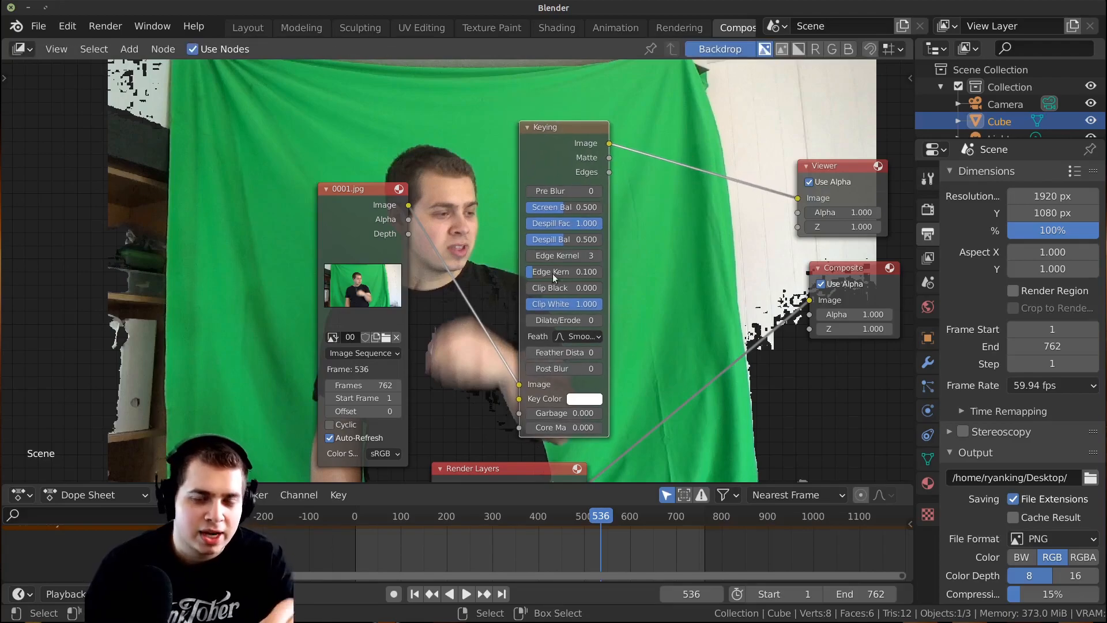
Set the Keying node's Key Color by sampling the green screen beside the subject's head with the eyedropper
{"action": "scroll", "coordinate": [603, 398], "scroll_direction": "up", "scroll_amount": 1}
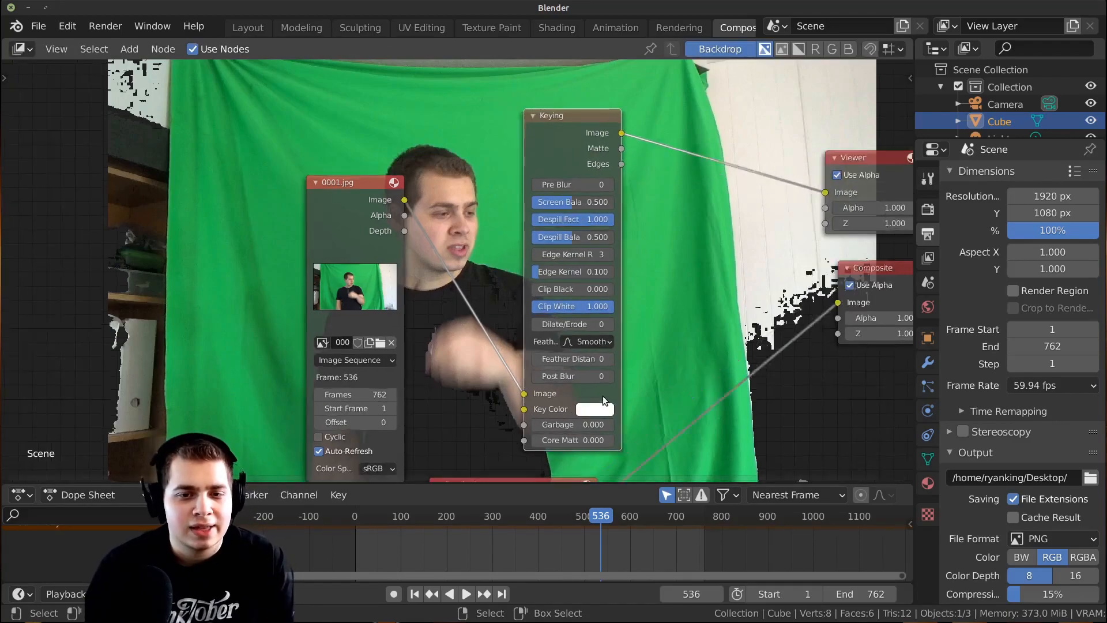
{"action": "scroll", "coordinate": [603, 400], "scroll_direction": "up", "scroll_amount": 1}
{"action": "left_click", "coordinate": [612, 422]}
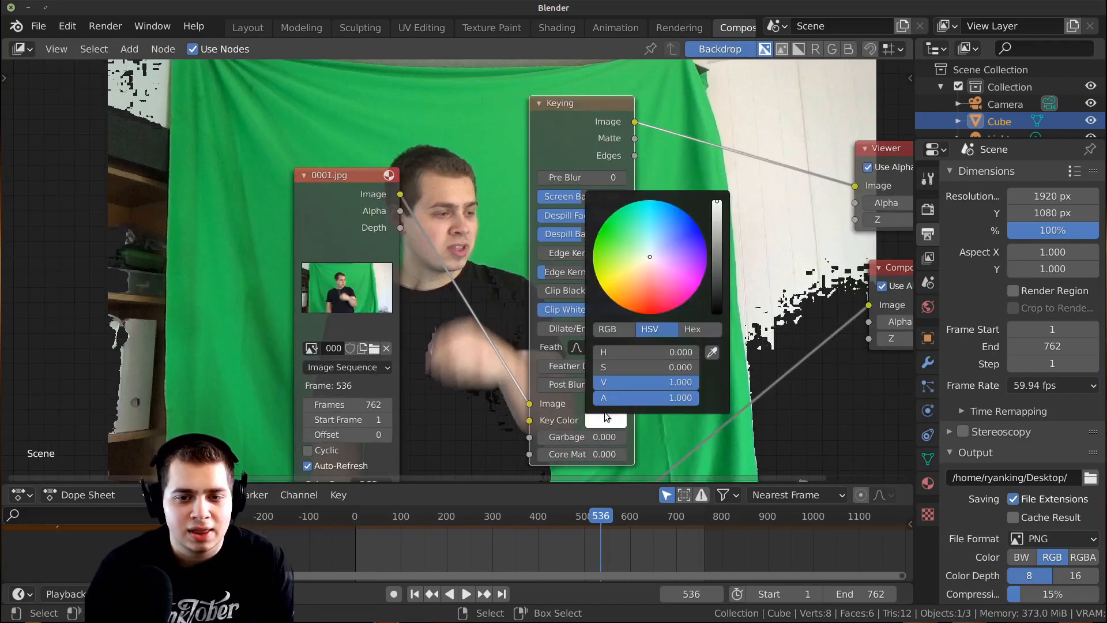
{"action": "left_click", "coordinate": [713, 353]}
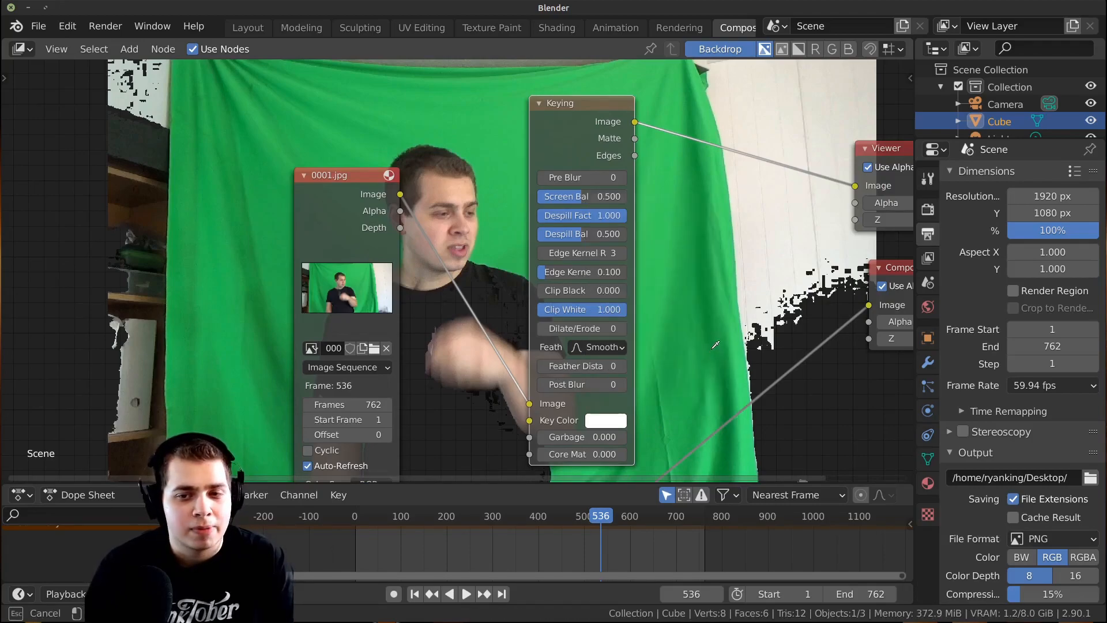
{"action": "left_click", "coordinate": [491, 139]}
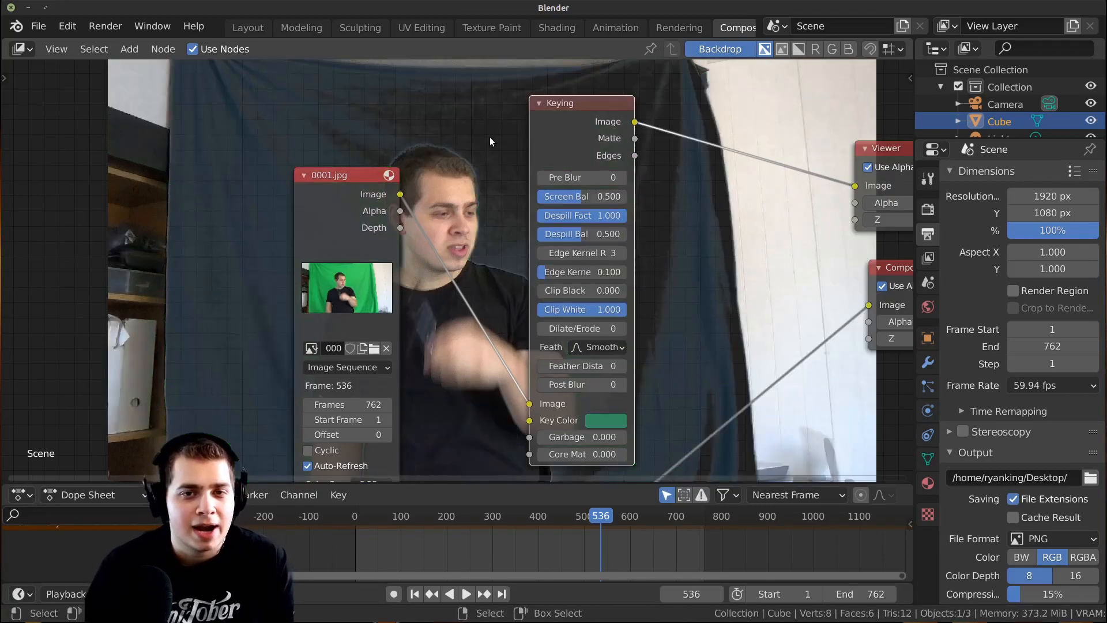
Check the keyed footage at frame 302 and move the Image node farther away from the Keying node
{"action": "scroll", "coordinate": [478, 379], "scroll_direction": "down", "scroll_amount": 3}
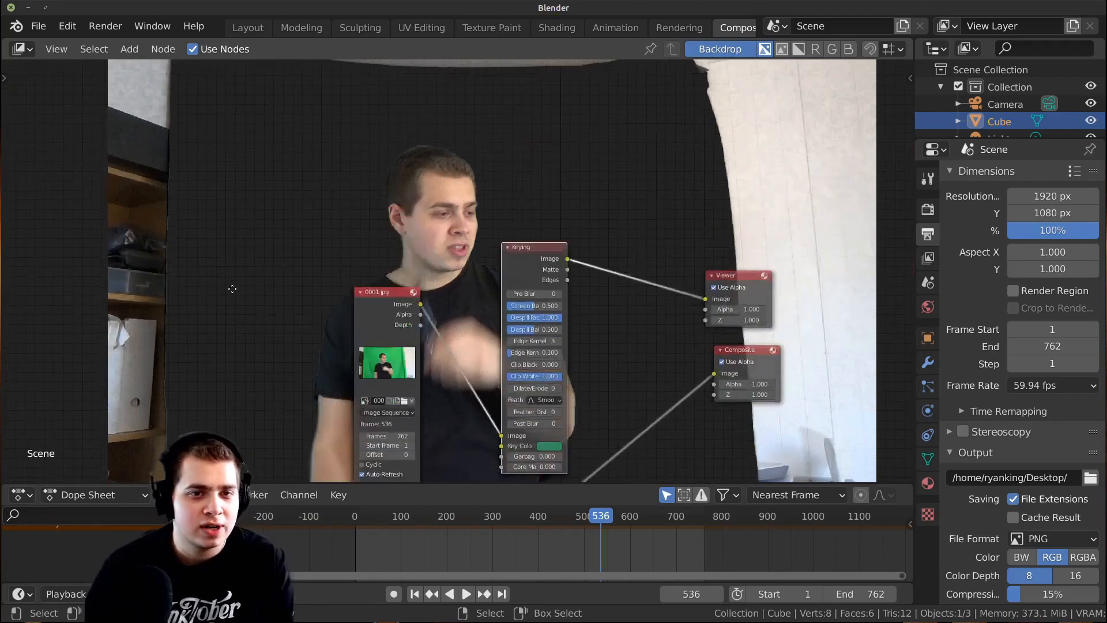
{"action": "scroll", "coordinate": [455, 271], "scroll_direction": "up", "scroll_amount": 5}
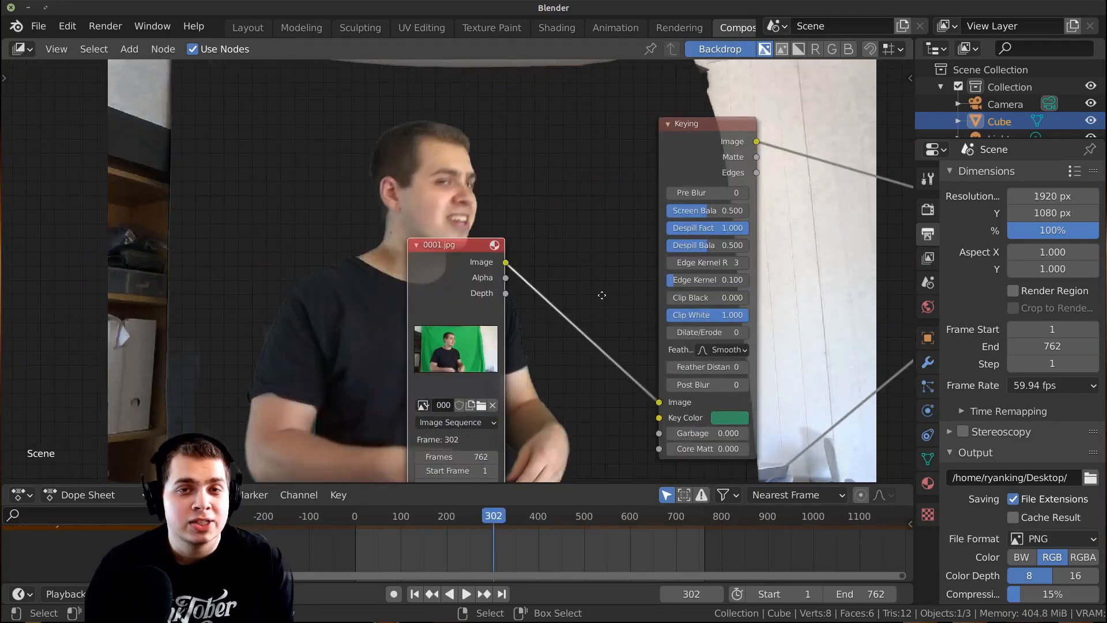
{"action": "middle_click_drag", "start_coordinate": [600, 296], "coordinate": [614, 243]}
{"action": "scroll", "coordinate": [512, 312], "scroll_direction": "up", "scroll_amount": 1}
{"action": "middle_click_drag", "start_coordinate": [218, 352], "coordinate": [238, 323]}
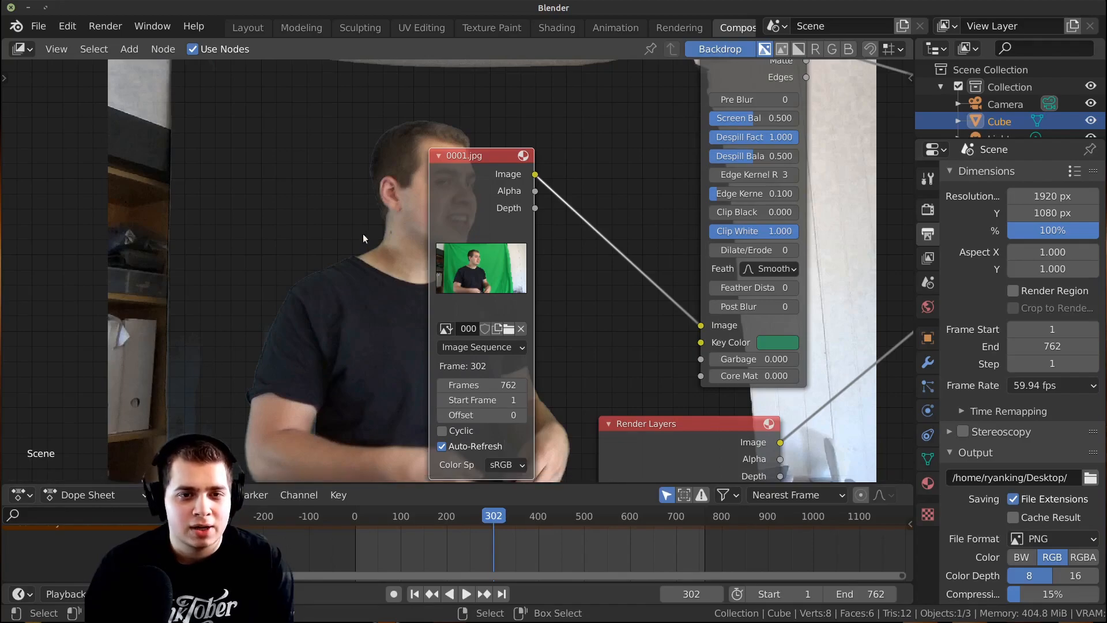
Darken the Keying node's Key Color by lowering its brightness value to about 0.371
{"action": "scroll", "coordinate": [299, 276], "scroll_direction": "down", "scroll_amount": 1}
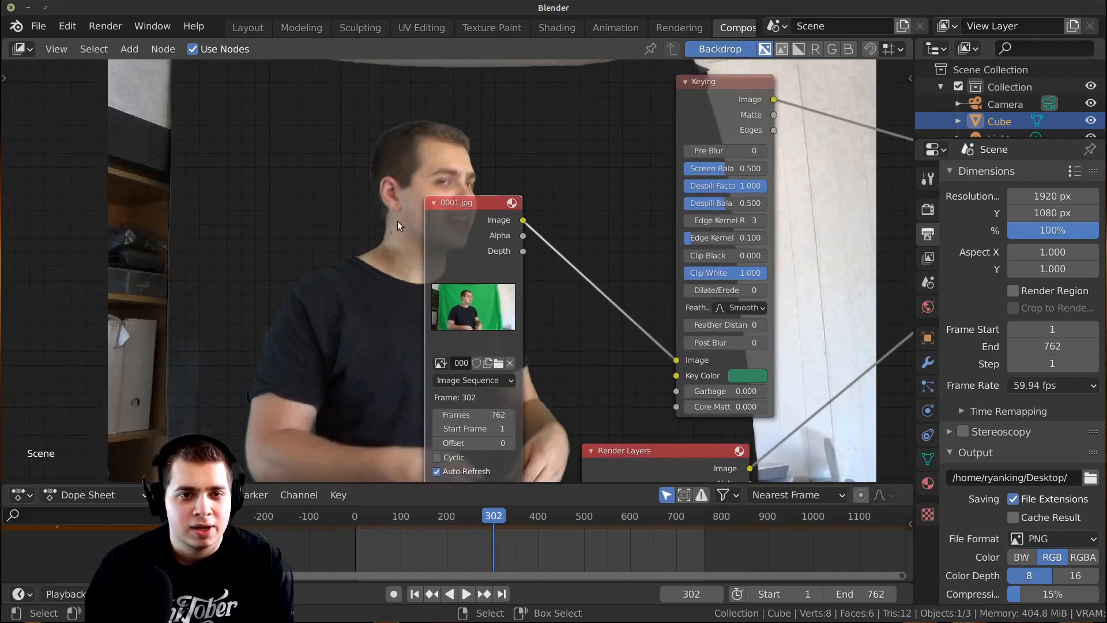
{"action": "scroll", "coordinate": [459, 278], "scroll_direction": "down", "scroll_amount": 1}
{"action": "scroll", "coordinate": [439, 273], "scroll_direction": "up", "scroll_amount": 3}
{"action": "middle_click_drag", "start_coordinate": [614, 299], "coordinate": [428, 357]}
{"action": "scroll", "coordinate": [445, 299], "scroll_direction": "down", "scroll_amount": 2}
{"action": "left_click", "coordinate": [569, 417]}
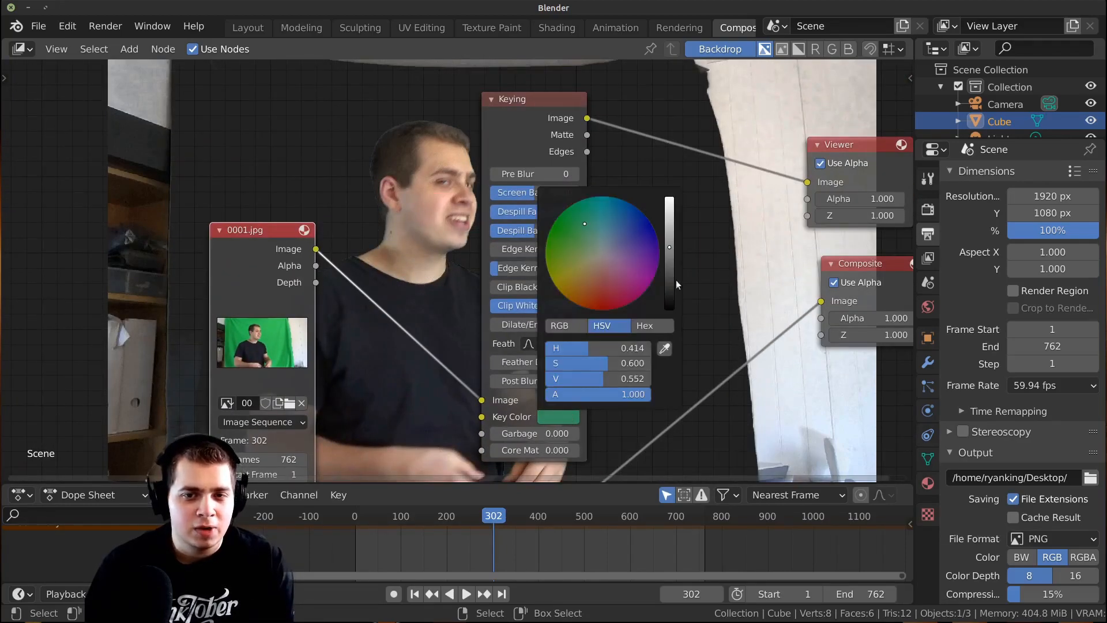
{"action": "left_click_drag", "start_coordinate": [672, 247], "coordinate": [648, 247]}
{"action": "middle_click_drag", "start_coordinate": [522, 289], "coordinate": [645, 224]}
{"action": "middle_click_drag", "start_coordinate": [687, 348], "coordinate": [686, 355]}
{"action": "left_click", "coordinate": [687, 359]}
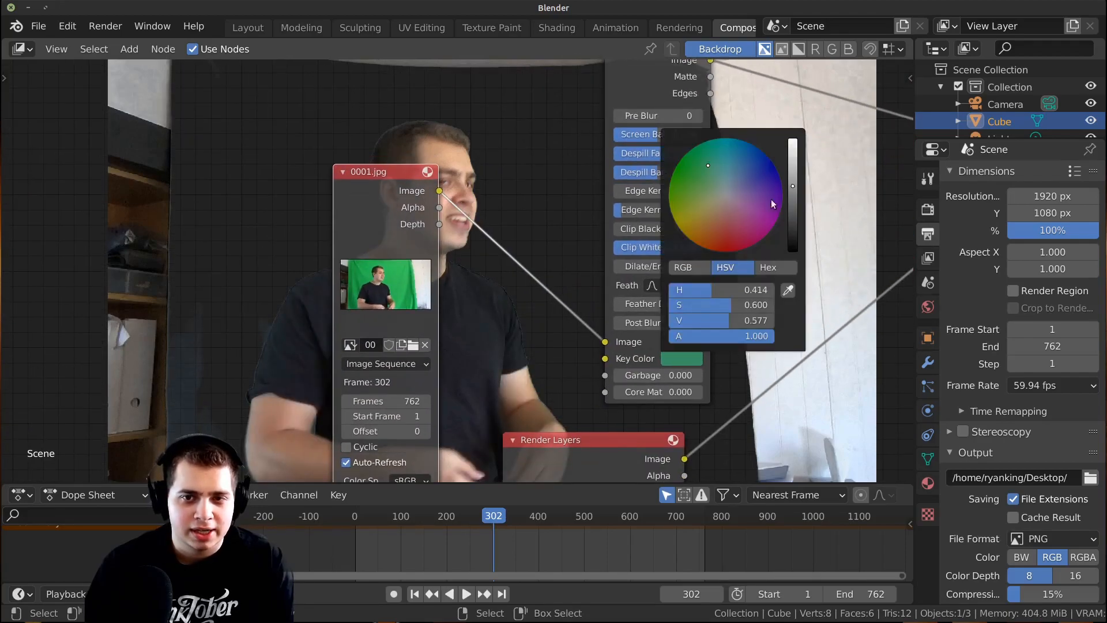
{"action": "mouse_move", "coordinate": [793, 190]}
{"action": "left_mouse_down"}
{"action": "mouse_move", "coordinate": [793, 249]}
{"action": "mouse_move", "coordinate": [793, 209]}
{"action": "left_mouse_up"}
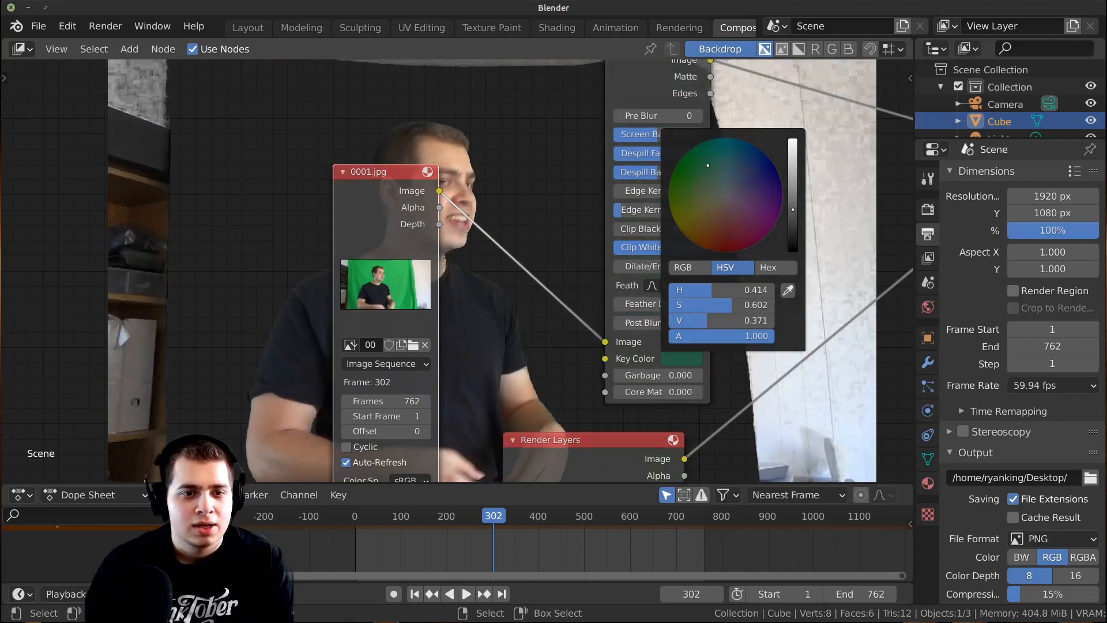
Shift the Keying node's Key Color slightly toward teal on the color wheel
{"action": "middle_click_drag", "start_coordinate": [369, 192], "coordinate": [293, 265]}
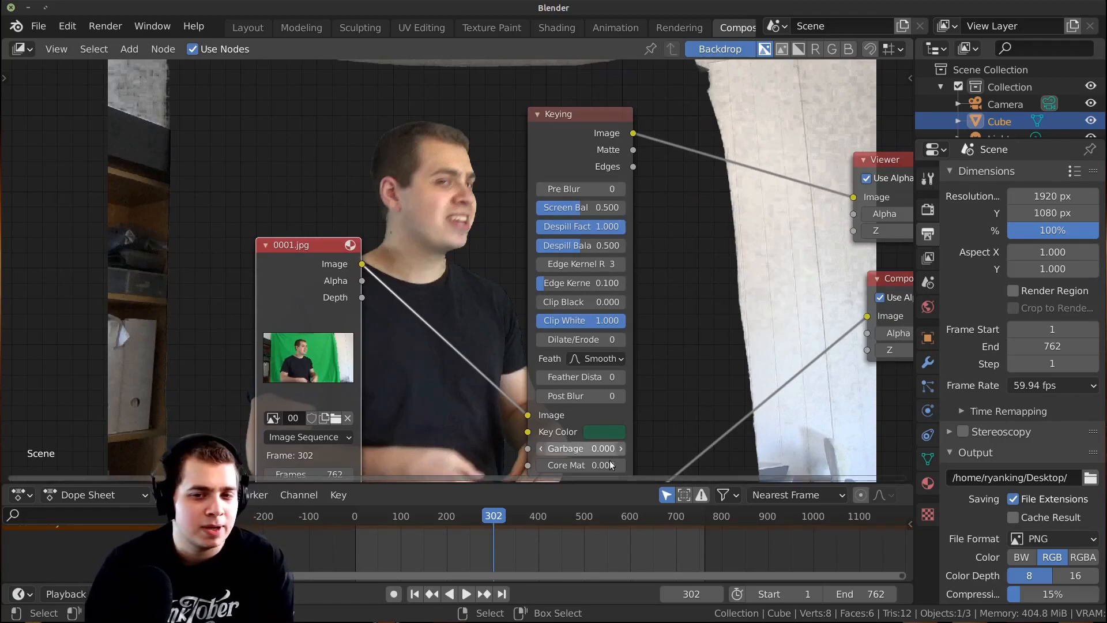
{"action": "left_click", "coordinate": [610, 434]}
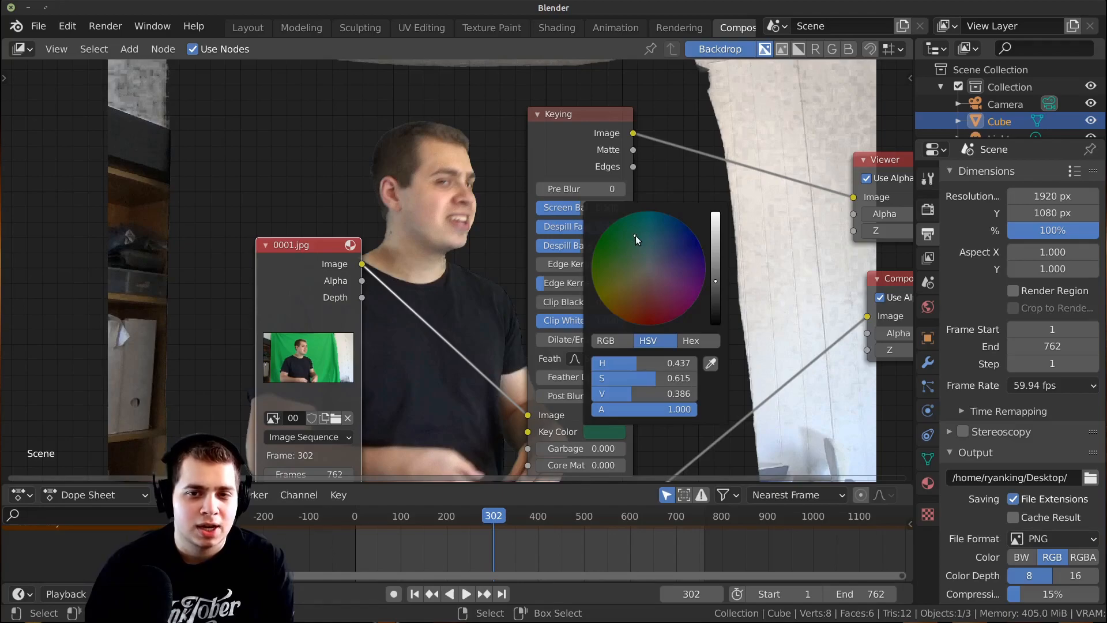
{"action": "mouse_move", "coordinate": [635, 235]}
{"action": "left_mouse_down"}
{"action": "mouse_move", "coordinate": [626, 237]}
{"action": "mouse_move", "coordinate": [636, 230]}
{"action": "left_mouse_up"}
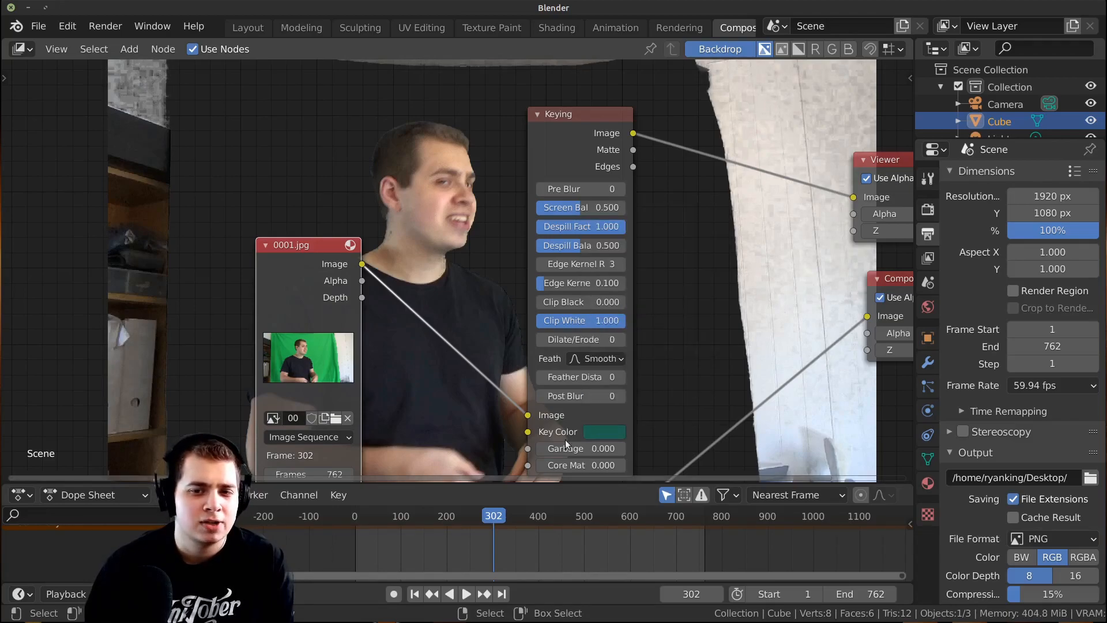
{"action": "left_click", "coordinate": [594, 434]}
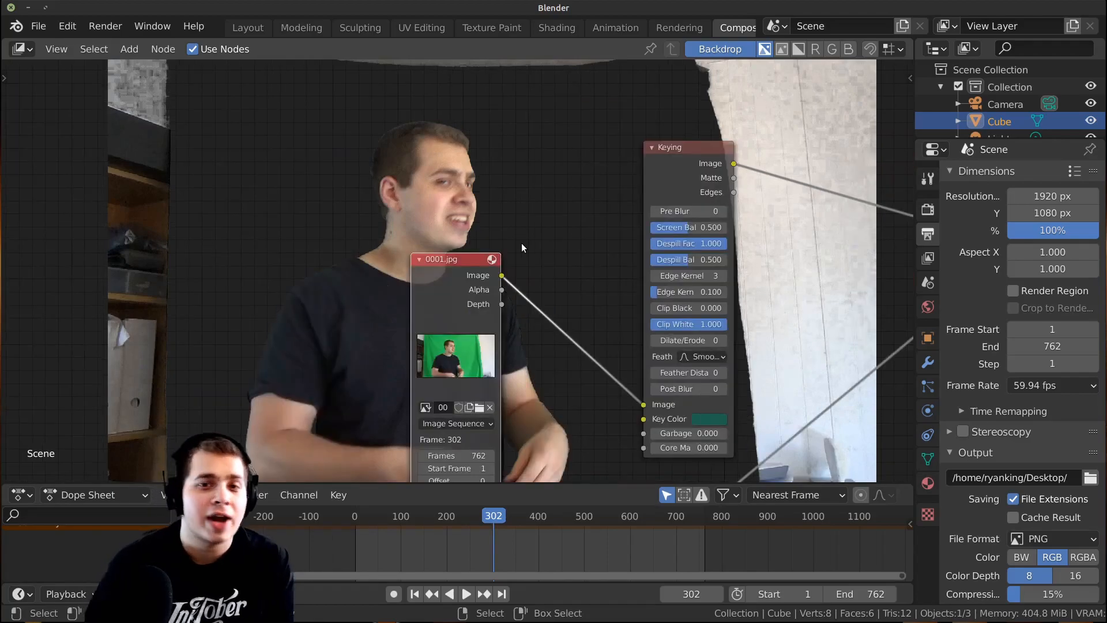
Rearrange the compositing nodes so Render Layers sits above the Image and Keying nodes
{"action": "scroll", "coordinate": [535, 336], "scroll_direction": "down", "scroll_amount": 3}
{"action": "left_click_drag", "start_coordinate": [464, 304], "coordinate": [413, 263]}
{"action": "middle_click_drag", "start_coordinate": [444, 306], "coordinate": [462, 344]}
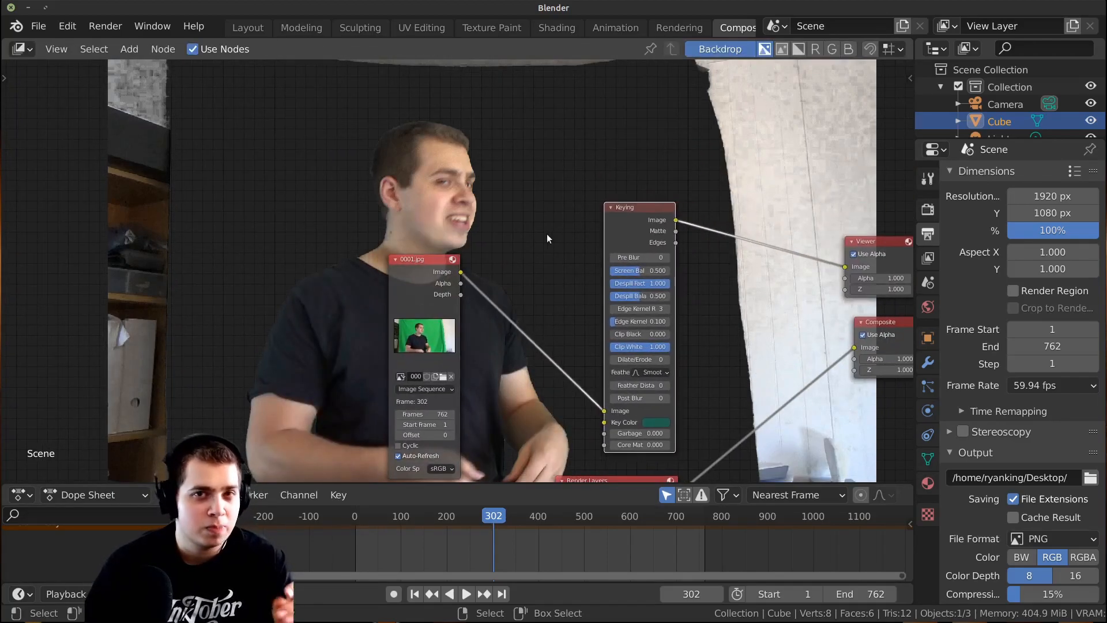
{"action": "scroll", "coordinate": [495, 217], "scroll_direction": "down", "scroll_amount": 4}
{"action": "scroll", "coordinate": [495, 216], "scroll_direction": "up", "scroll_amount": 3}
{"action": "middle_click_drag", "start_coordinate": [519, 214], "coordinate": [471, 206]}
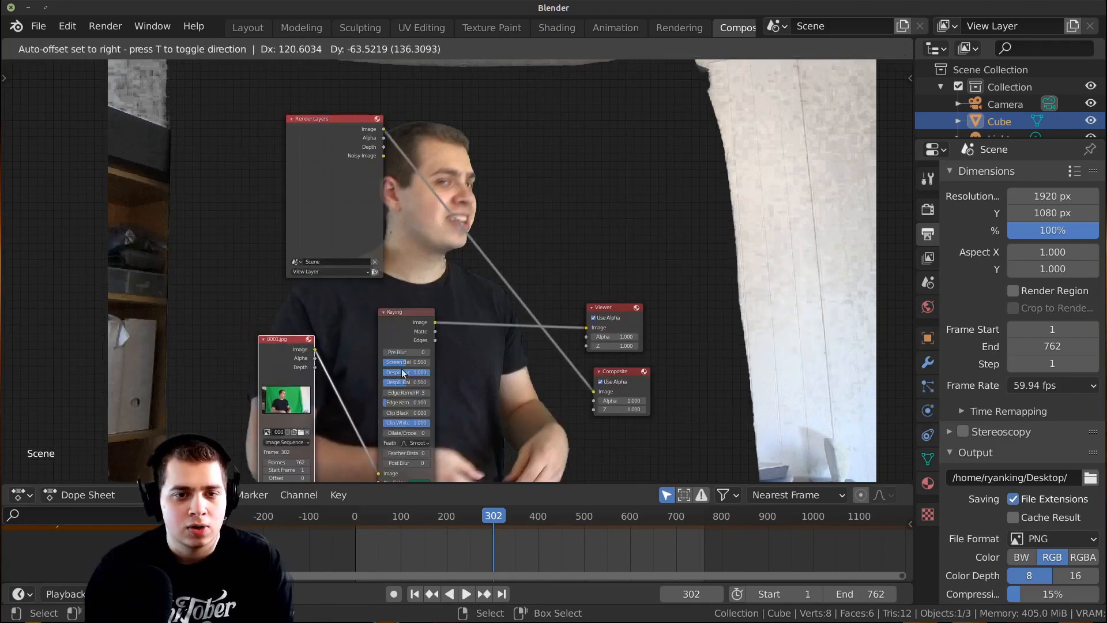
{"action": "left_click", "coordinate": [402, 368]}
Add an Alpha Over node on the link between Keying and Viewer, and space out the Viewer, Alpha Over and Composite nodes
{"action": "key", "text": "shift+a"}
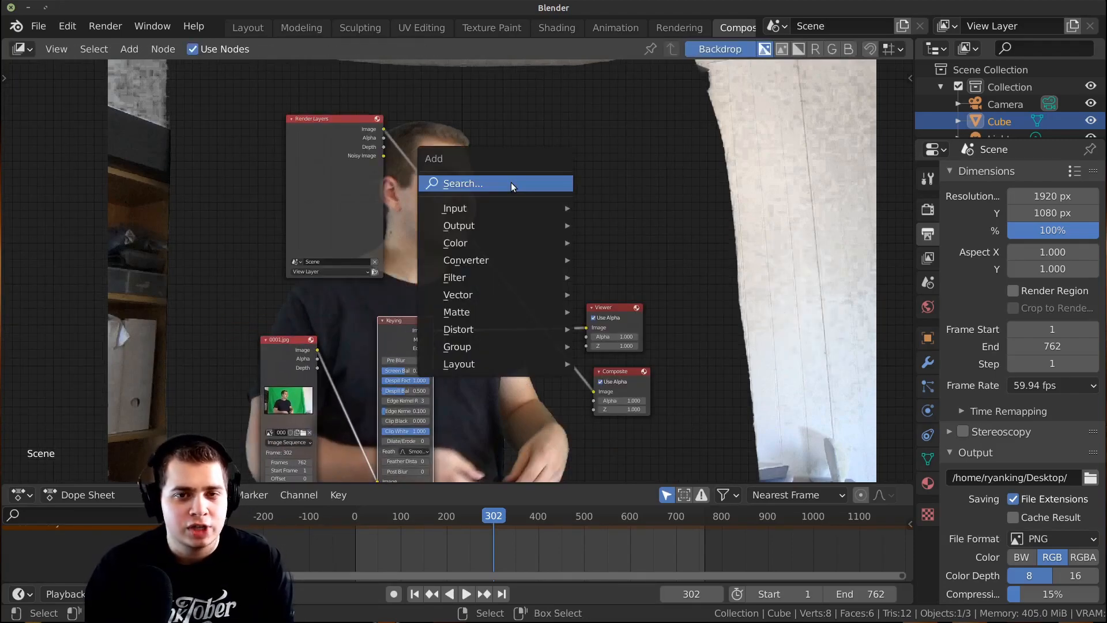
{"action": "left_click", "coordinate": [507, 181]}
{"action": "type", "text": "al"}
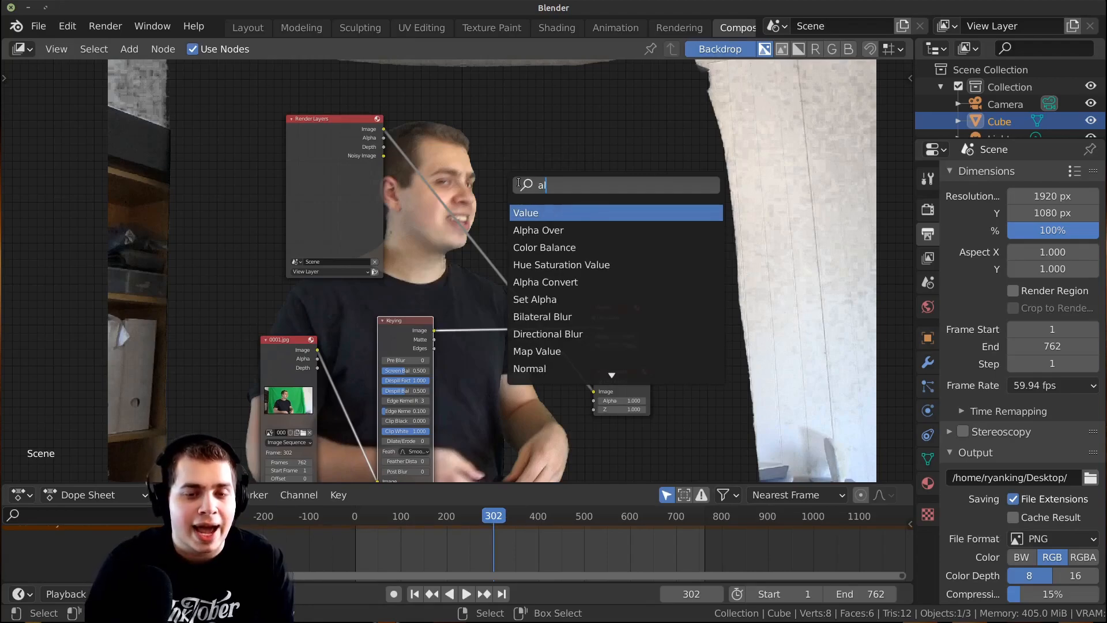
{"action": "left_click", "coordinate": [531, 230]}
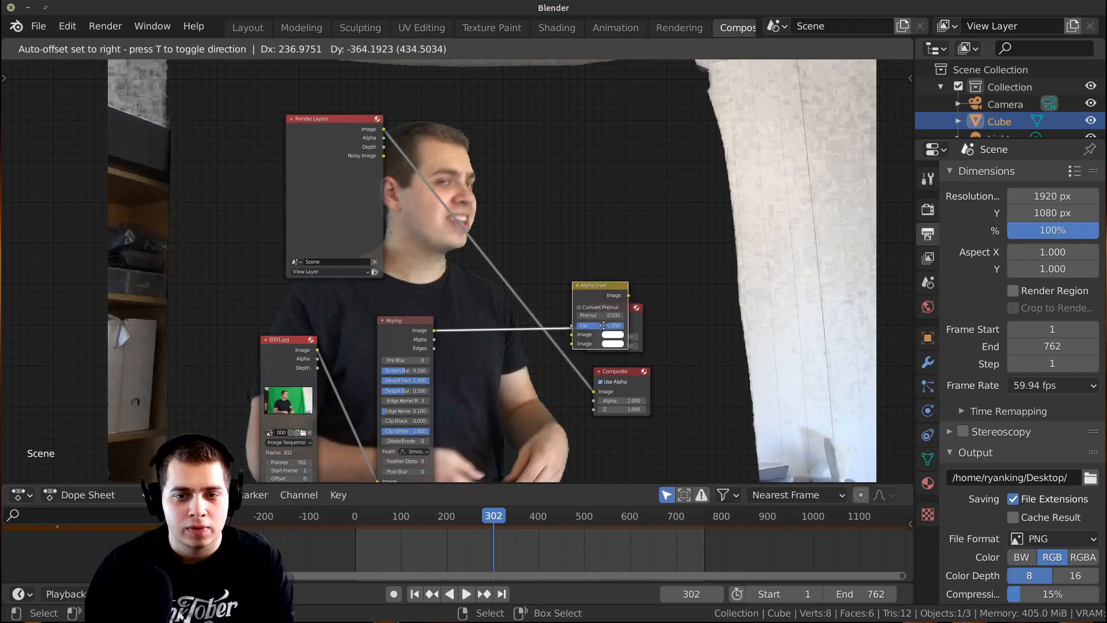
{"action": "left_click", "coordinate": [529, 324]}
{"action": "left_click_drag", "start_coordinate": [617, 311], "coordinate": [708, 265]}
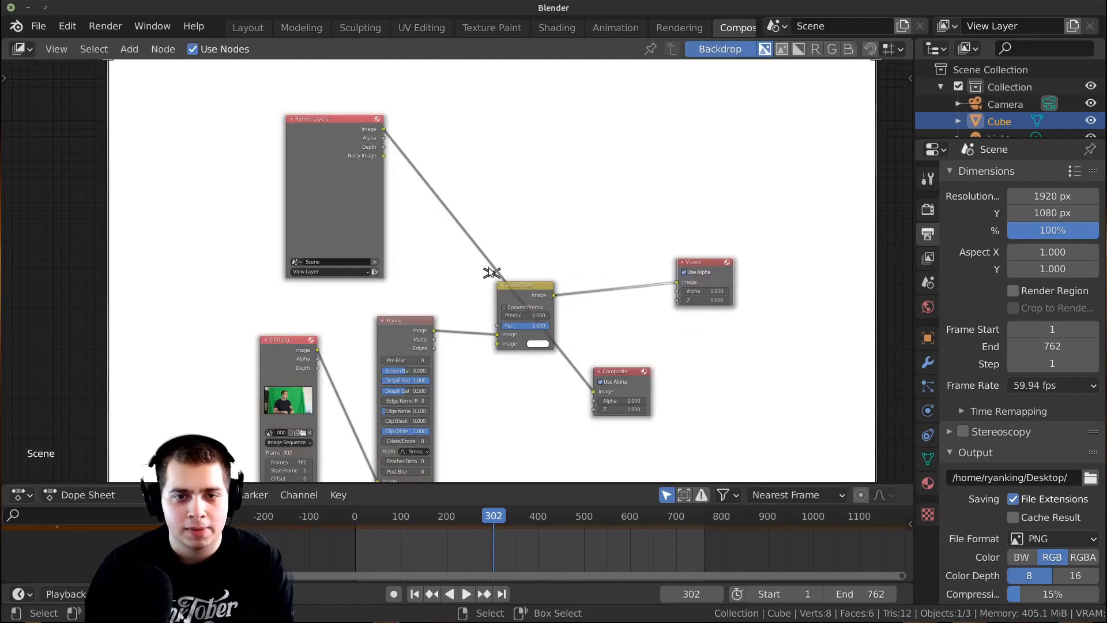
{"action": "left_click_drag", "start_coordinate": [522, 291], "coordinate": [606, 297]}
{"action": "left_click_drag", "start_coordinate": [616, 372], "coordinate": [686, 370]}
Connect the Alpha Over output to the Composite node and the Render Layers Image output to Alpha Over's second Image input
{"action": "left_click_drag", "start_coordinate": [637, 310], "coordinate": [663, 390]}
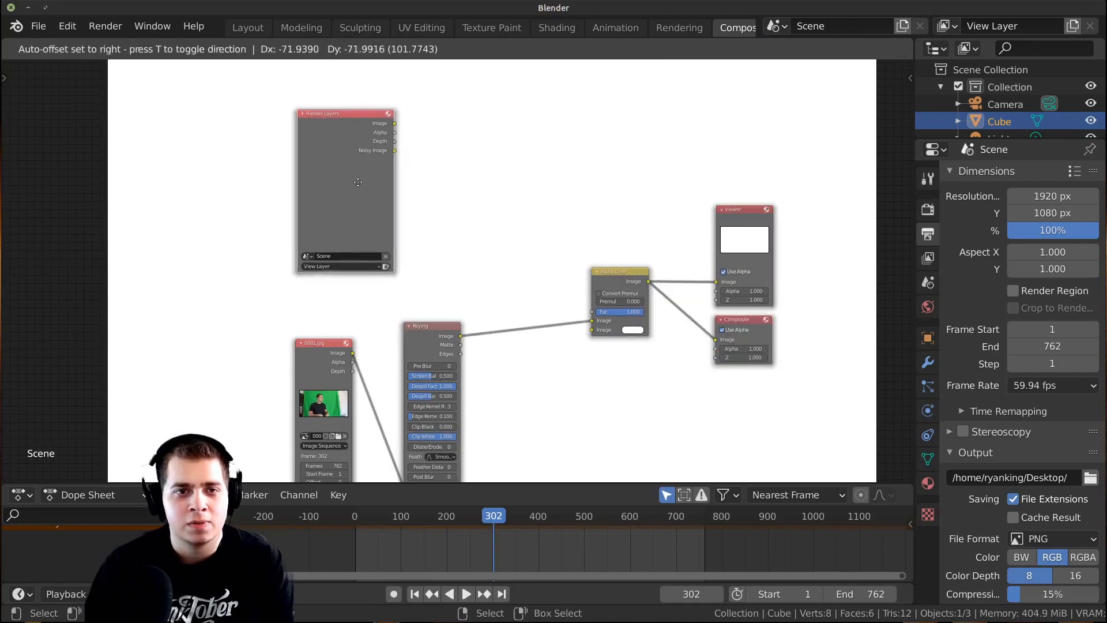
{"action": "left_click_drag", "start_coordinate": [383, 143], "coordinate": [595, 331]}
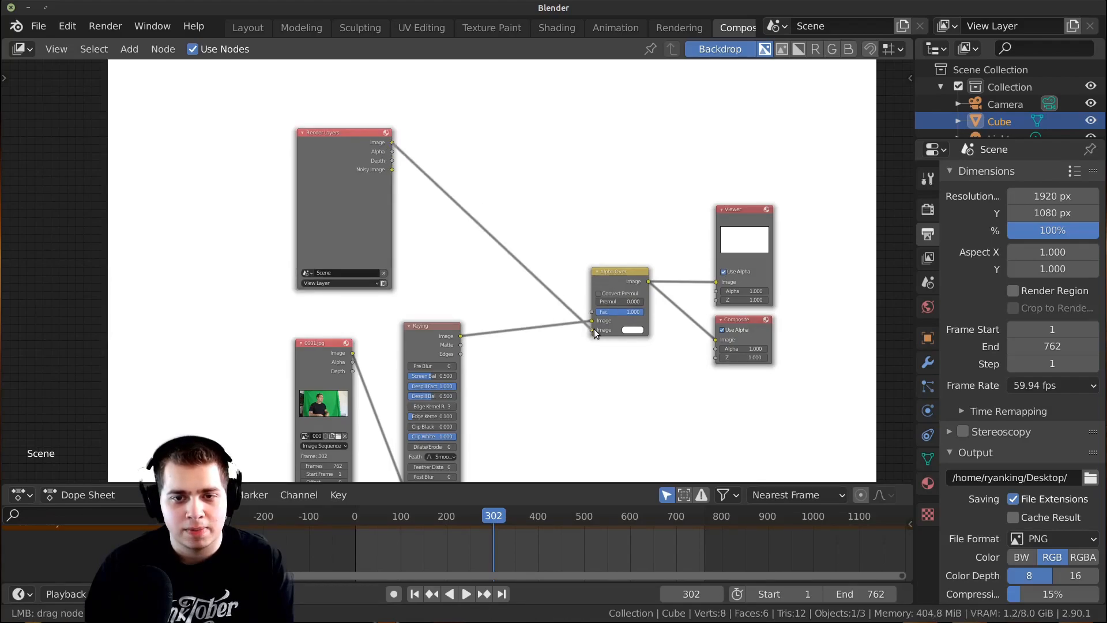
{"action": "scroll", "coordinate": [438, 279], "scroll_direction": "up", "scroll_amount": 2}
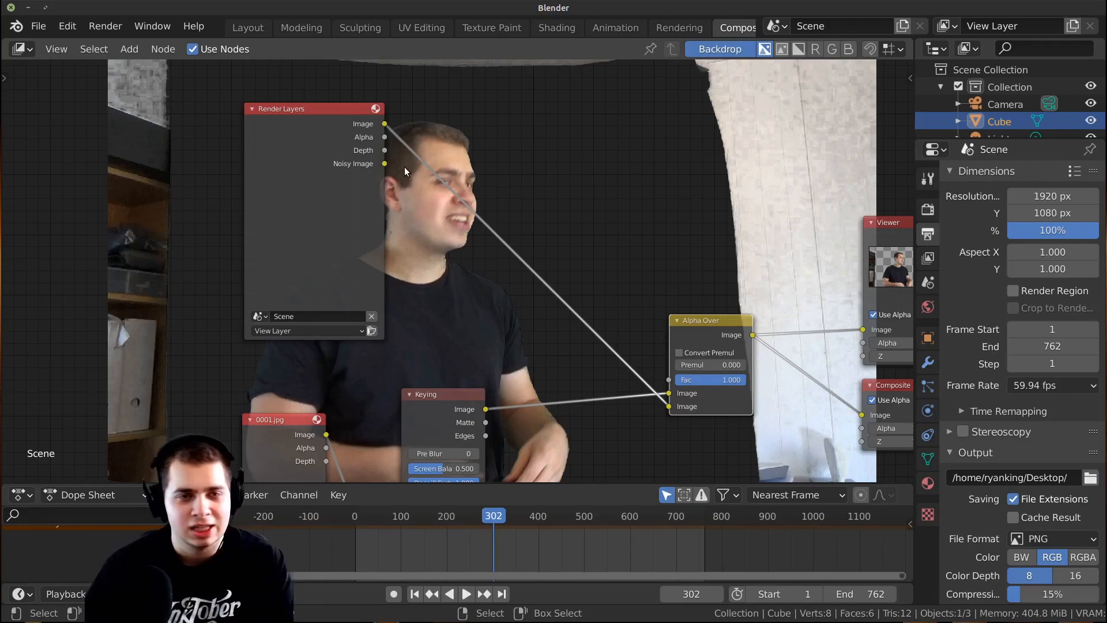
Delete the default cube and light from the 3D scene in the Layout workspace
{"action": "left_click", "coordinate": [234, 35]}
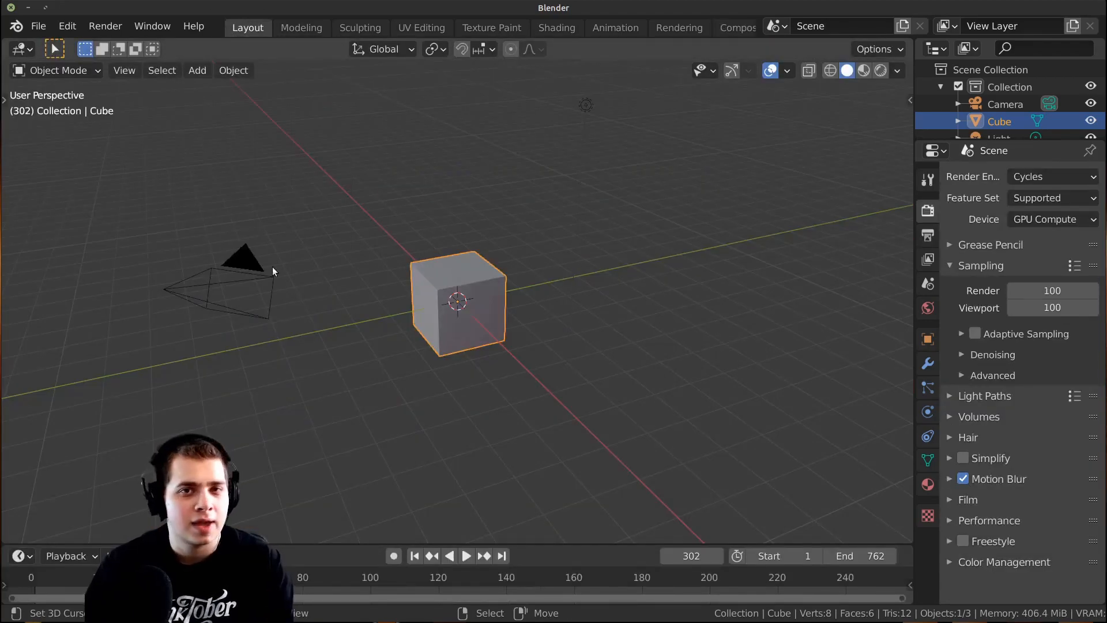
{"action": "middle_click_drag", "start_coordinate": [349, 249], "coordinate": [567, 171]}
{"action": "key", "text": "x"}
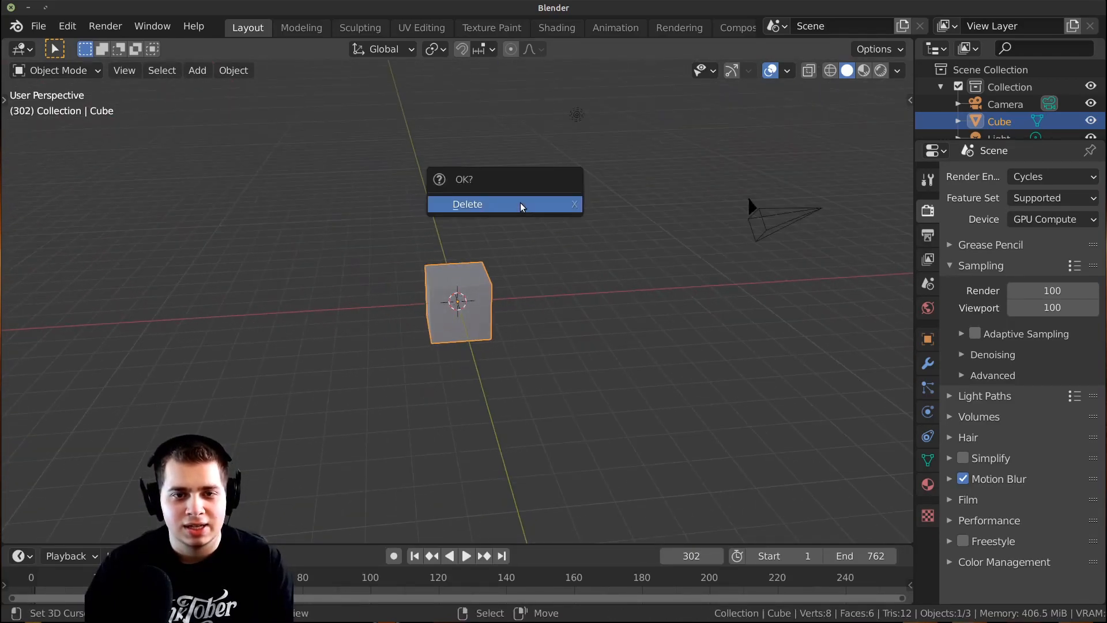
{"action": "left_click", "coordinate": [522, 205]}
{"action": "left_click", "coordinate": [577, 115]}
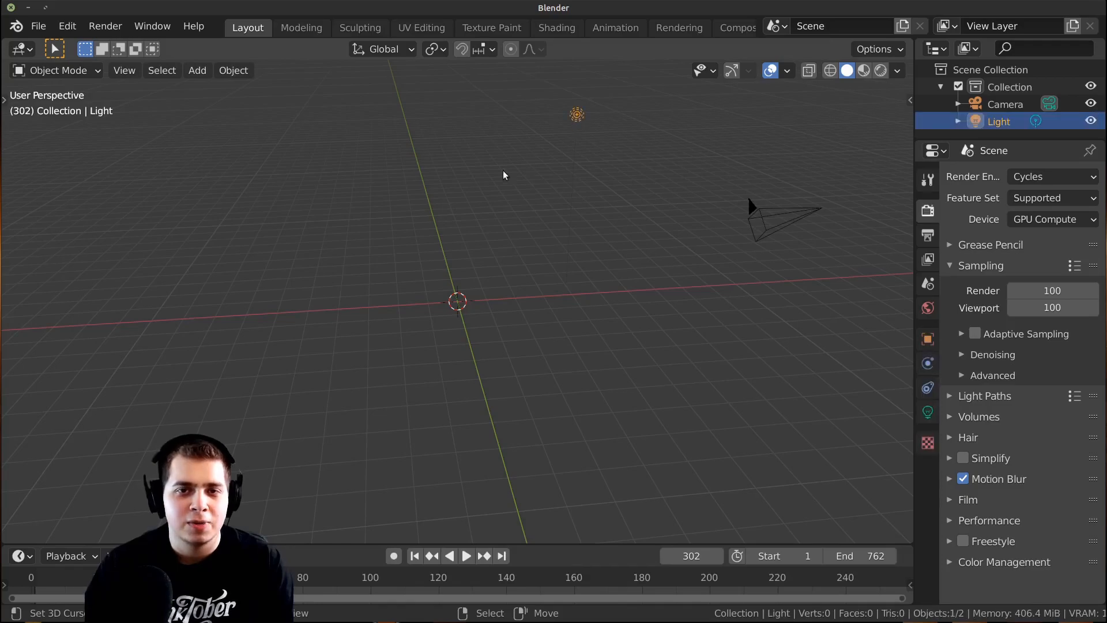
{"action": "key", "text": "x"}
{"action": "left_click", "coordinate": [516, 170]}
Add a Monkey mesh while looking through the camera and scale it
{"action": "key", "text": "KP_0"}
{"action": "key", "text": "shift+a"}
{"action": "mouse_move", "coordinate": [420, 217]}
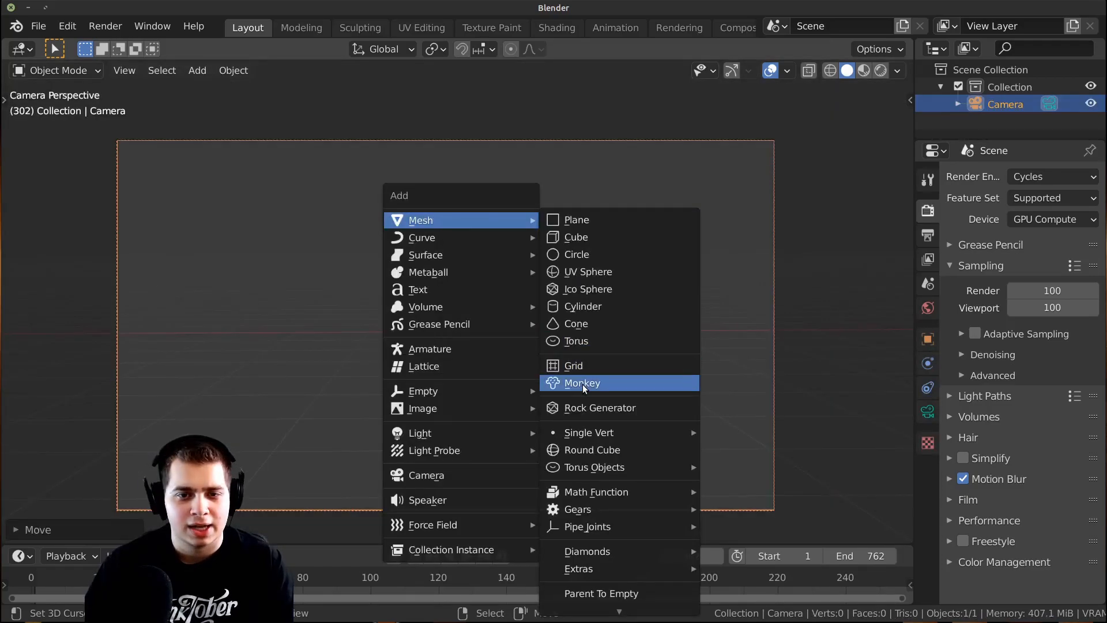
{"action": "left_click", "coordinate": [573, 383]}
{"action": "key", "text": "s"}
{"action": "left_click", "coordinate": [517, 349]}
Move the monkey within the camera frame and rotate it freely to a new facing direction
{"action": "key", "text": "g"}
{"action": "left_click", "coordinate": [639, 355]}
{"action": "key", "text": "r"}
{"action": "left_click", "coordinate": [665, 372]}
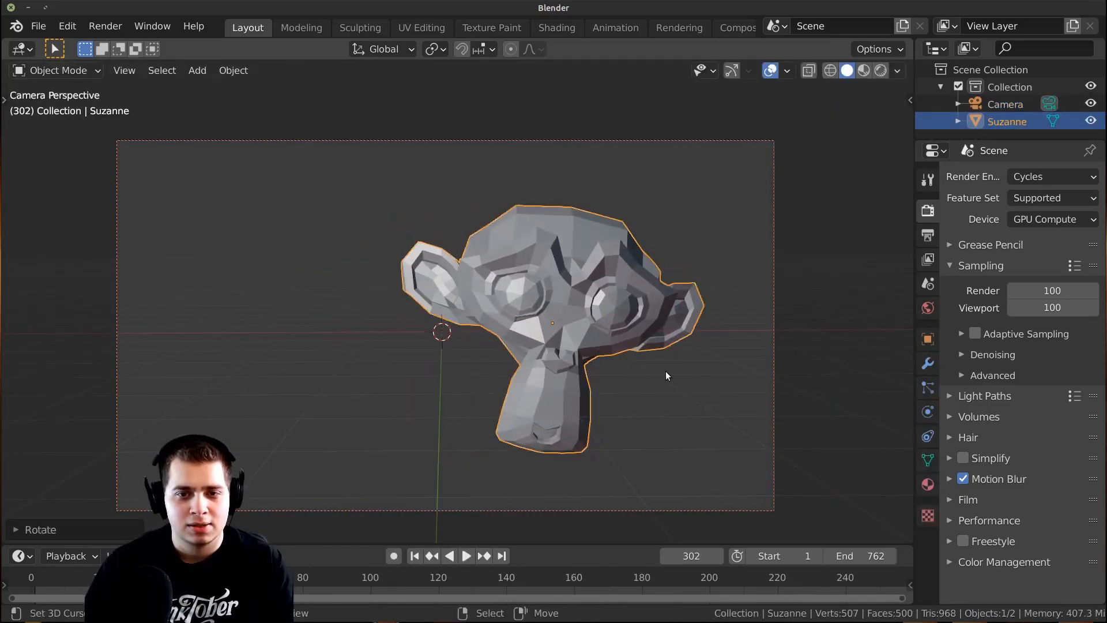
{"action": "key", "text": "r"}
{"action": "key", "text": "r"}
{"action": "left_click", "coordinate": [644, 366]}
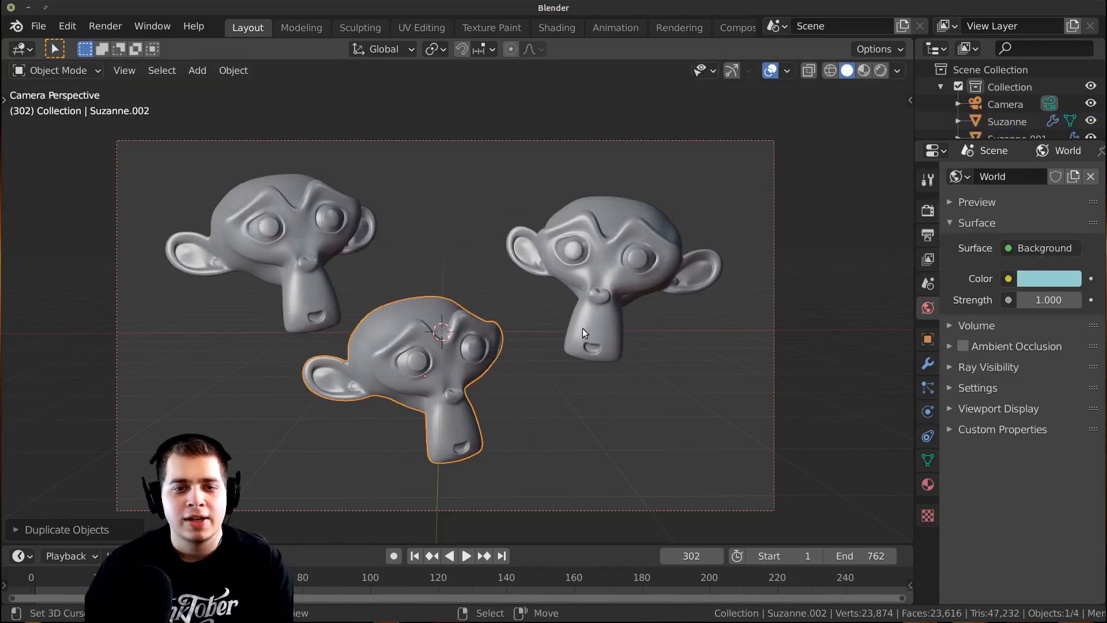
Rotate the lower middle monkey freely toward the camera and adjust its scale
{"action": "key", "text": "r"}
{"action": "key", "text": "r"}
{"action": "left_click", "coordinate": [621, 328]}
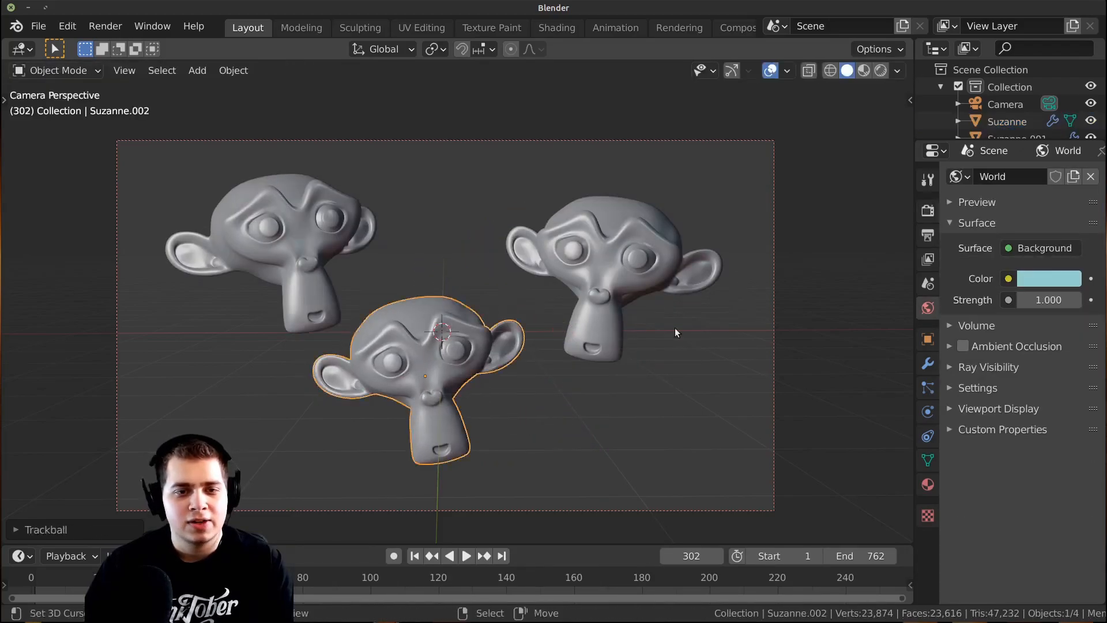
{"action": "key", "text": "s"}
{"action": "left_click", "coordinate": [721, 344]}
Move the lower middle monkey along the Y axis and reposition it in the camera view
{"action": "middle_click_drag", "start_coordinate": [708, 406], "coordinate": [613, 383]}
{"action": "key", "text": "g"}
{"action": "key", "text": "y"}
{"action": "left_click", "coordinate": [582, 334]}
{"action": "key", "text": "KP_0"}
{"action": "key", "text": "g"}
{"action": "left_click", "coordinate": [539, 403]}
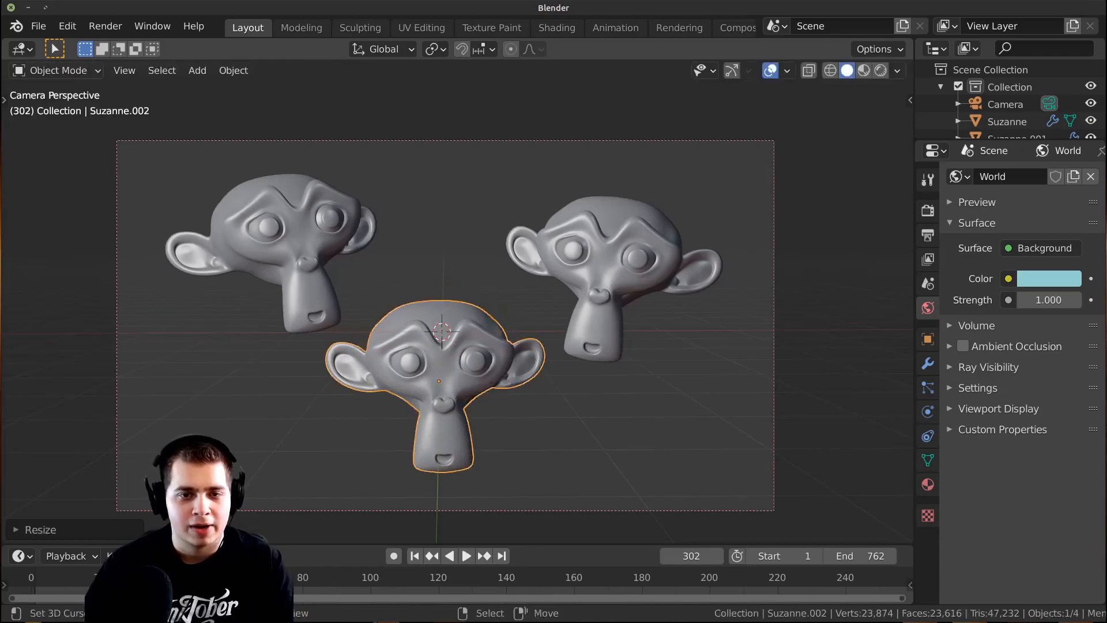
Reposition the right monkey, and move the left monkey closer to the upper-left corner of the camera frame
{"action": "left_click", "coordinate": [630, 280]}
{"action": "key", "text": "g"}
{"action": "left_click", "coordinate": [637, 271]}
{"action": "left_click", "coordinate": [334, 261]}
{"action": "key", "text": "s"}
{"action": "key", "text": "g"}
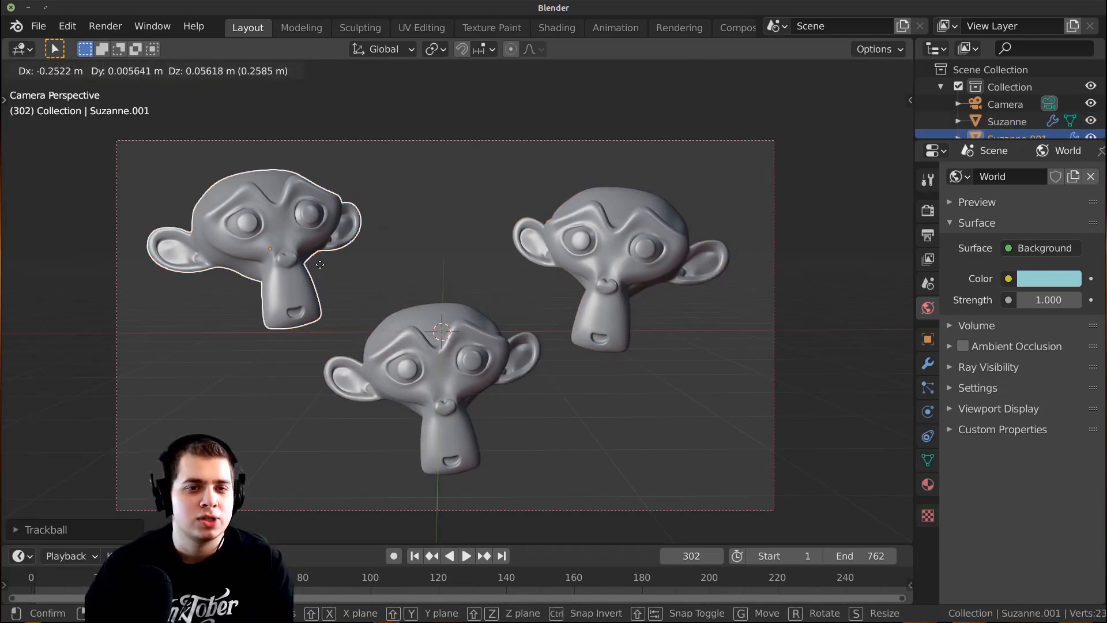
{"action": "left_click", "coordinate": [365, 267]}
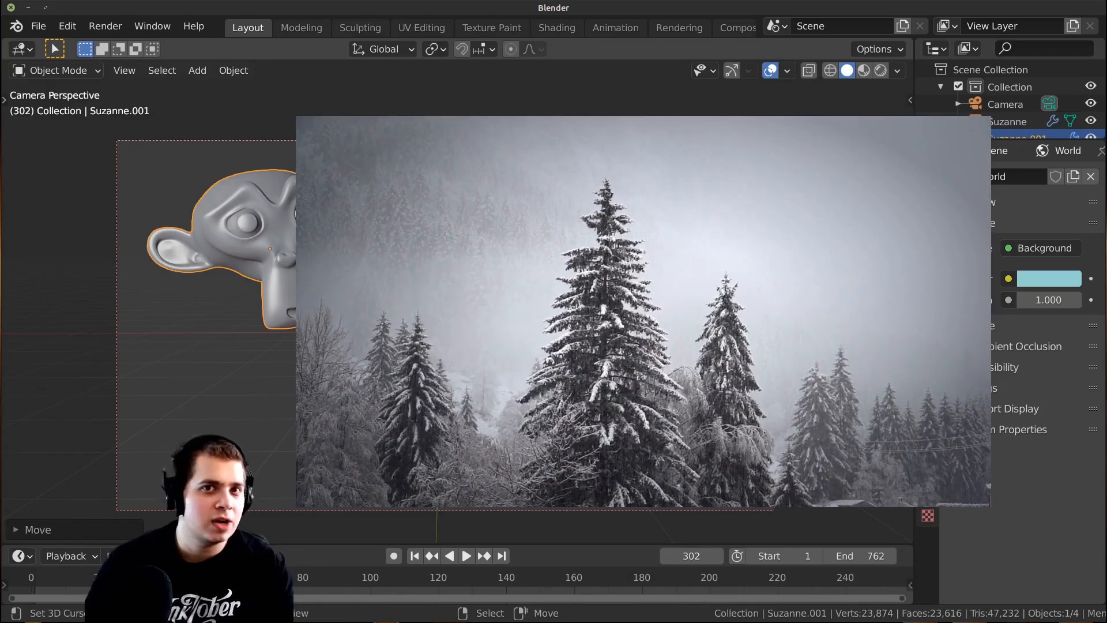
Fine-tune the rotation and placement of the monkeys so all three fill the camera frame
{"action": "right_click", "coordinate": [634, 273]}
{"action": "key", "text": "r"}
{"action": "key", "text": "r"}
{"action": "left_click", "coordinate": [640, 273]}
{"action": "key", "text": "r"}
{"action": "key", "text": "r"}
{"action": "key", "text": "r"}
{"action": "left_click", "coordinate": [640, 273]}
{"action": "key", "text": "g"}
{"action": "left_click", "coordinate": [640, 273]}
Render frame 302 of the monkey scene and return to the Compositing workspace
{"action": "key", "text": "z"}
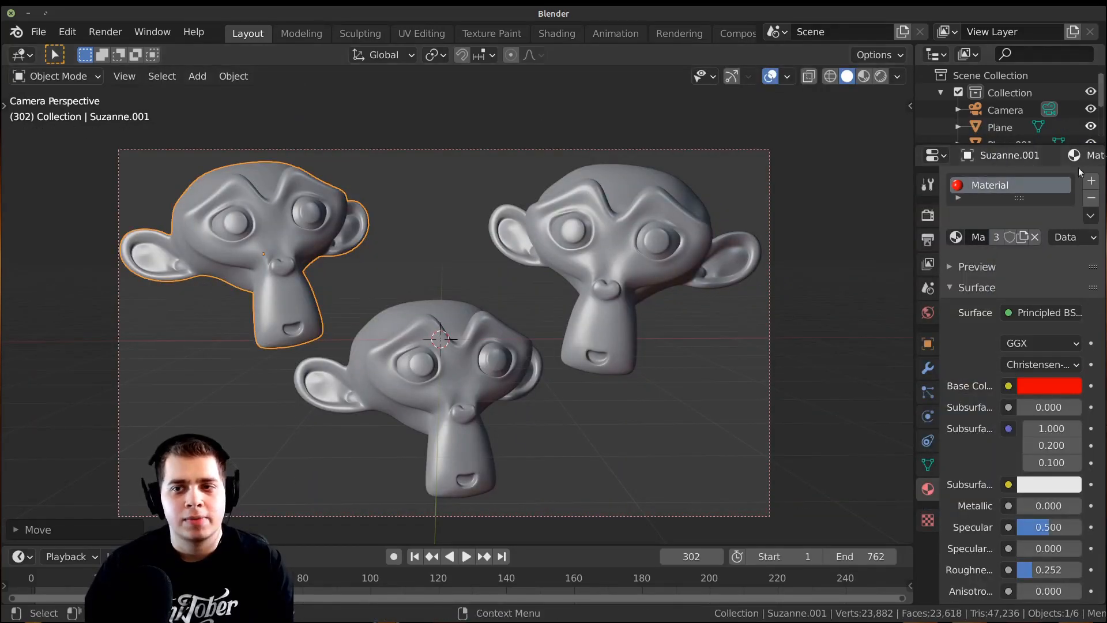
{"action": "key", "text": "F12"}
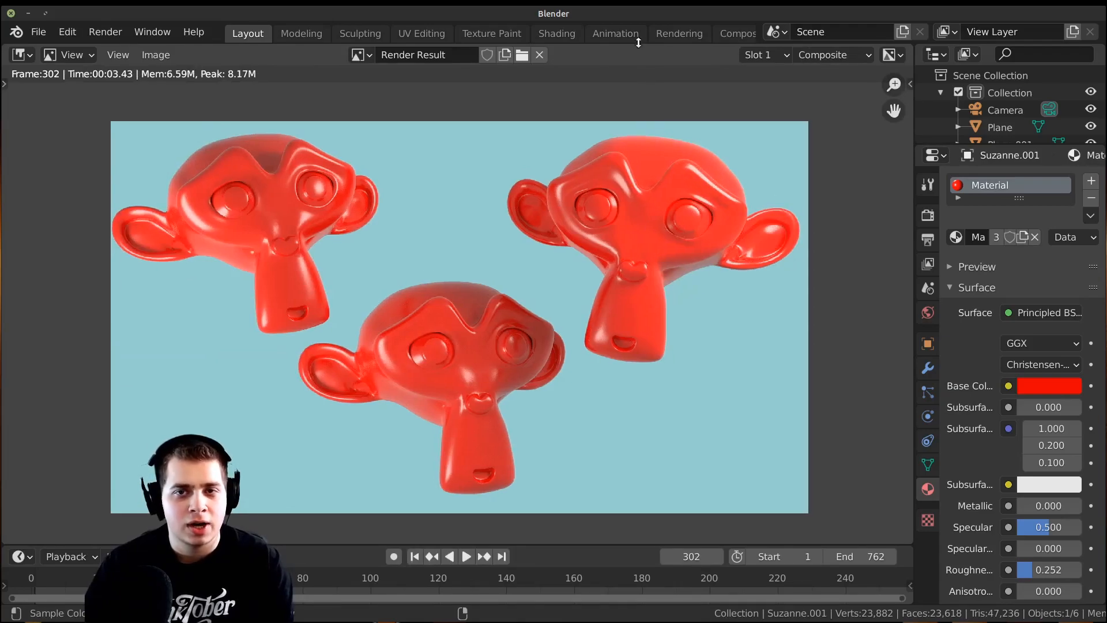
{"action": "scroll", "coordinate": [638, 43], "scroll_direction": "down", "scroll_amount": 4}
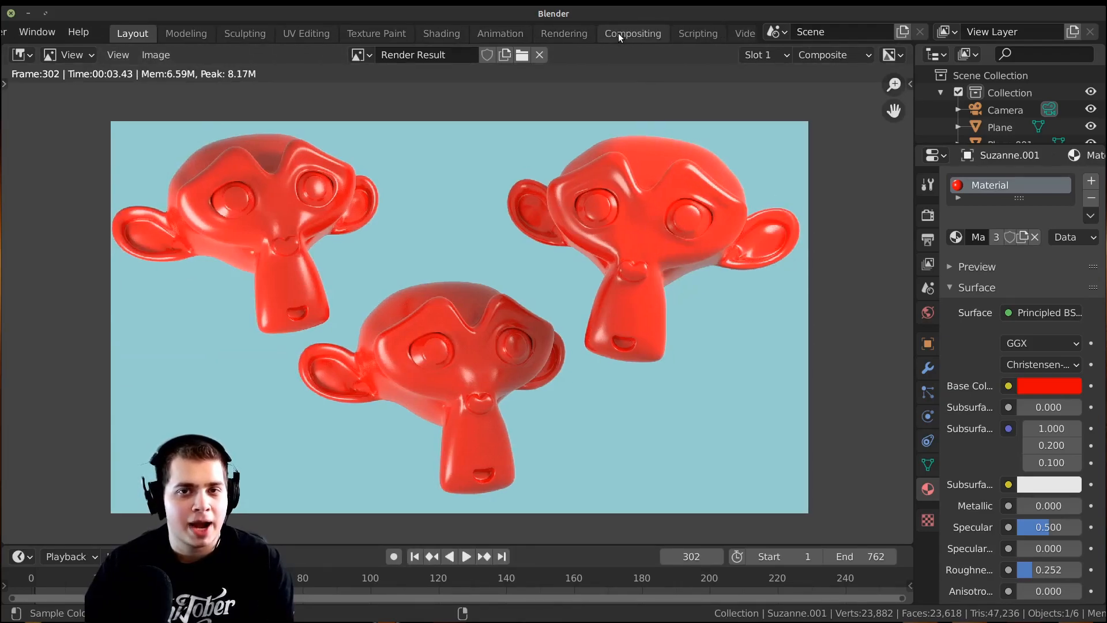
{"action": "left_click", "coordinate": [633, 32]}
Shift the Render Layers and Alpha Over nodes slightly to tidy the compositing layout
{"action": "left_click_drag", "start_coordinate": [304, 156], "coordinate": [286, 148]}
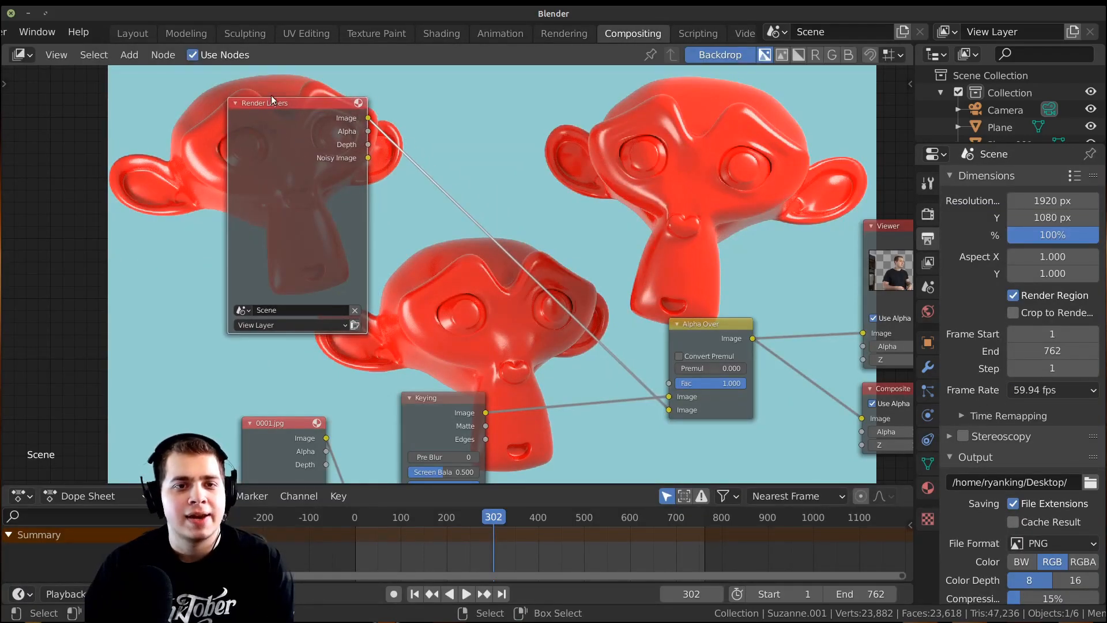
{"action": "middle_click_drag", "start_coordinate": [648, 300], "coordinate": [561, 293]}
{"action": "scroll", "coordinate": [562, 290], "scroll_direction": "up", "scroll_amount": 1}
{"action": "left_click_drag", "start_coordinate": [621, 333], "coordinate": [598, 323]}
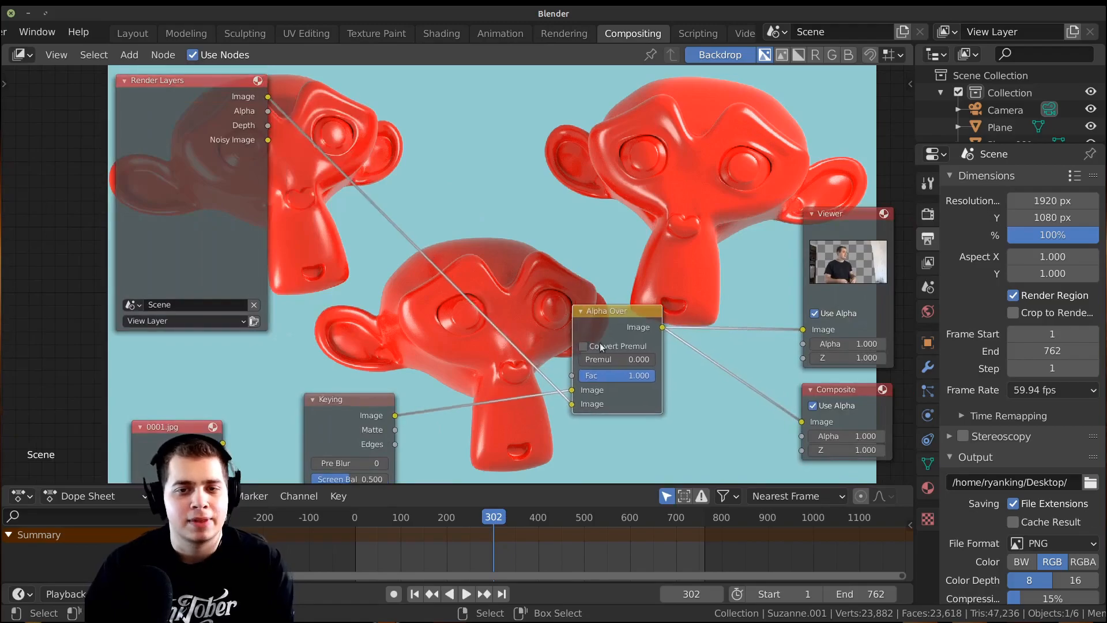
{"action": "middle_click_drag", "start_coordinate": [575, 321], "coordinate": [572, 256]}
{"action": "scroll", "coordinate": [573, 256], "scroll_direction": "up", "scroll_amount": 3}
{"action": "scroll", "coordinate": [374, 212], "scroll_direction": "down", "scroll_amount": 2}
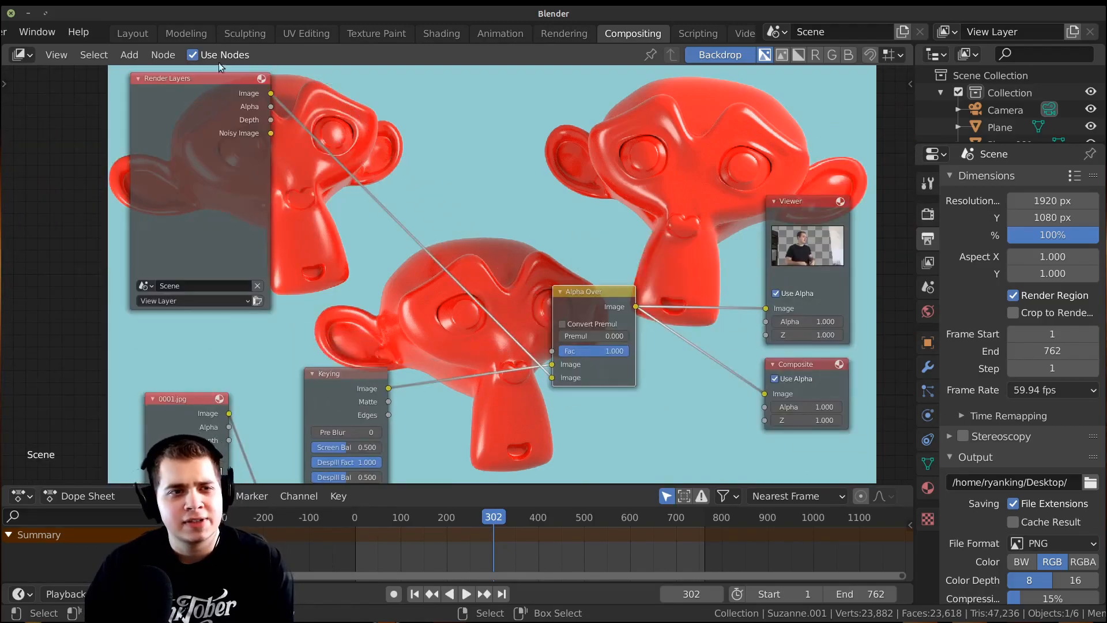
Save the project as "color key.blend" in the tutorial folder
{"action": "scroll", "coordinate": [158, 26], "scroll_direction": "up", "scroll_amount": 4}
{"action": "left_click", "coordinate": [39, 32]}
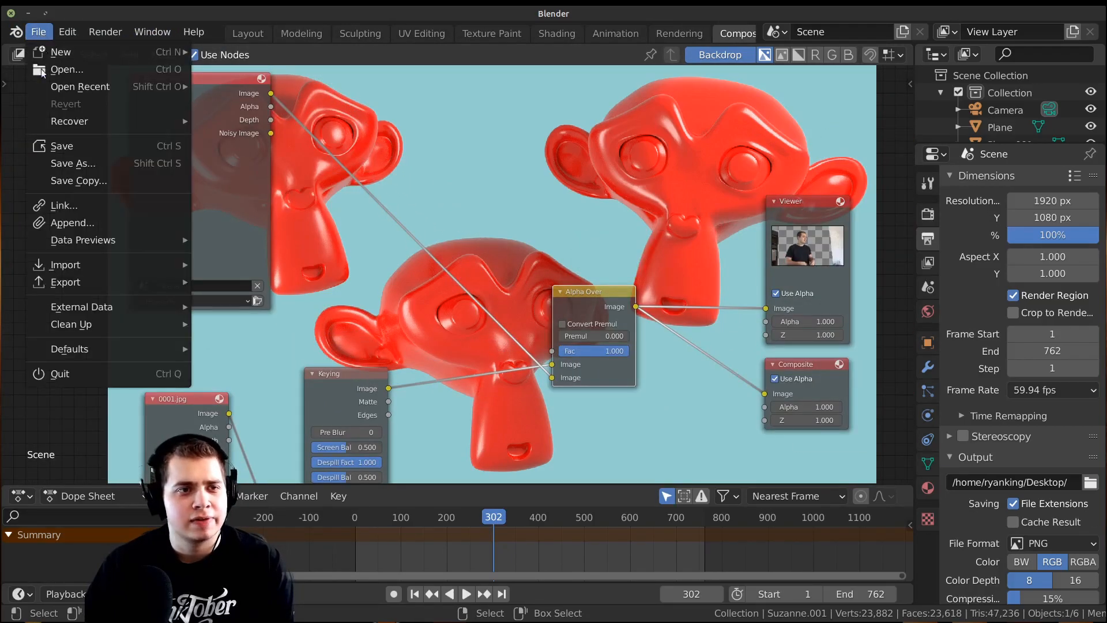
{"action": "left_click", "coordinate": [110, 165]}
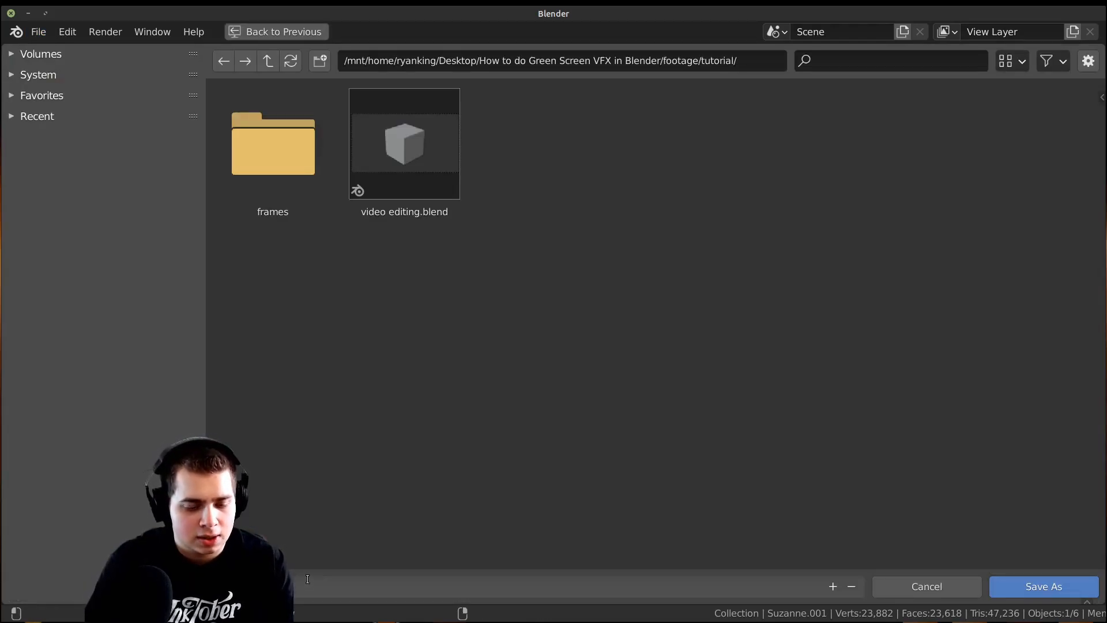
{"action": "left_click", "coordinate": [307, 579]}
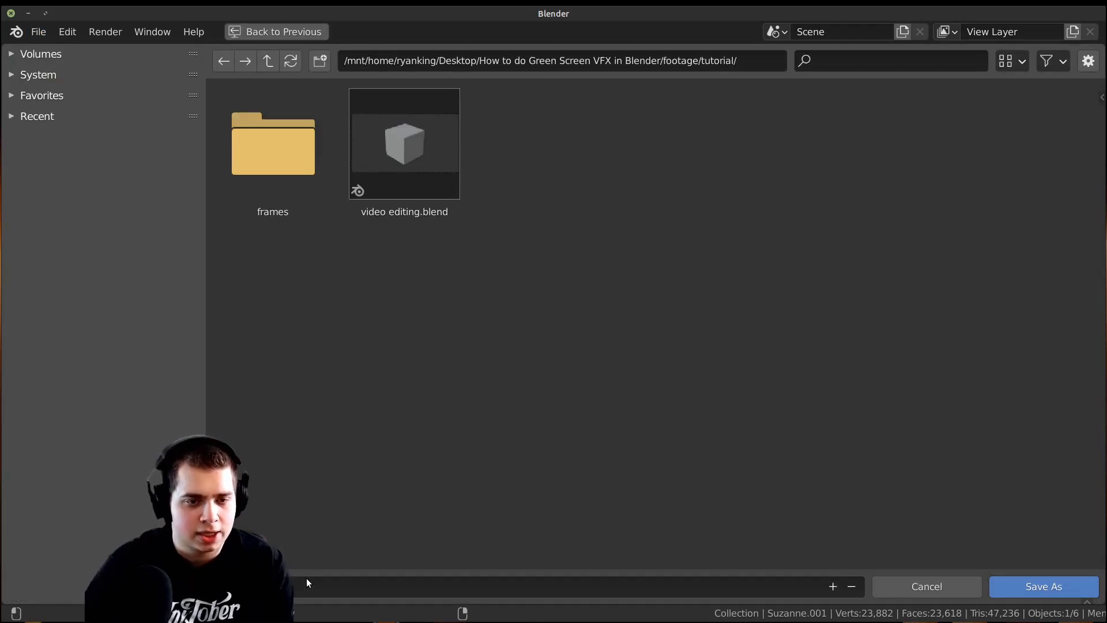
{"action": "left_click", "coordinate": [1020, 587]}
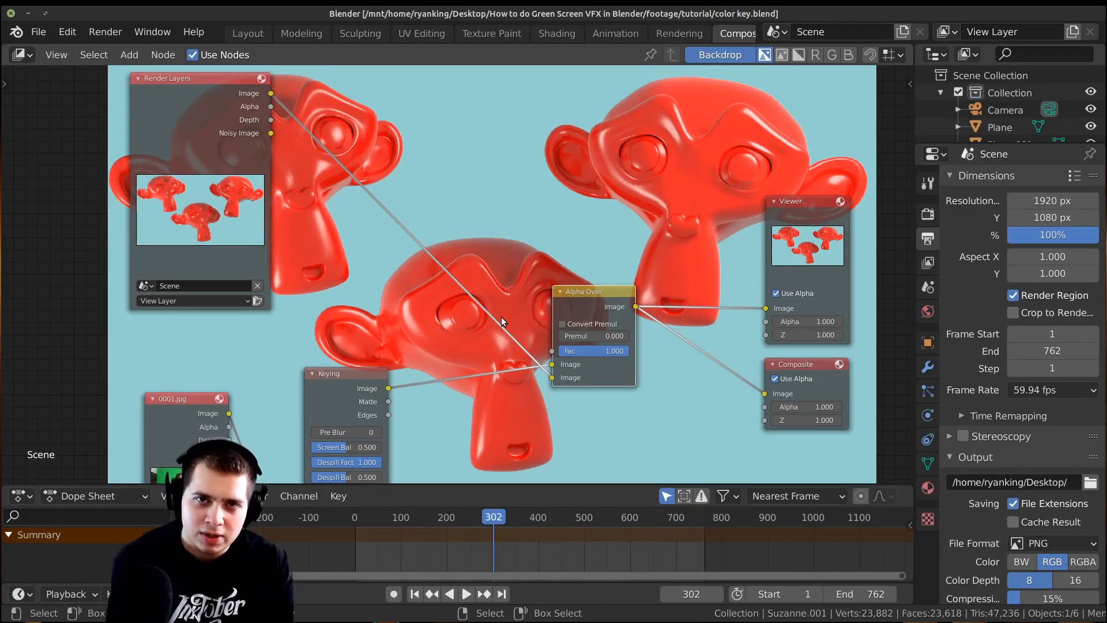
Nudge the Alpha Over, Viewer and image sequence nodes slightly to tidy the compositing layout
{"action": "left_click_drag", "start_coordinate": [607, 300], "coordinate": [595, 301]}
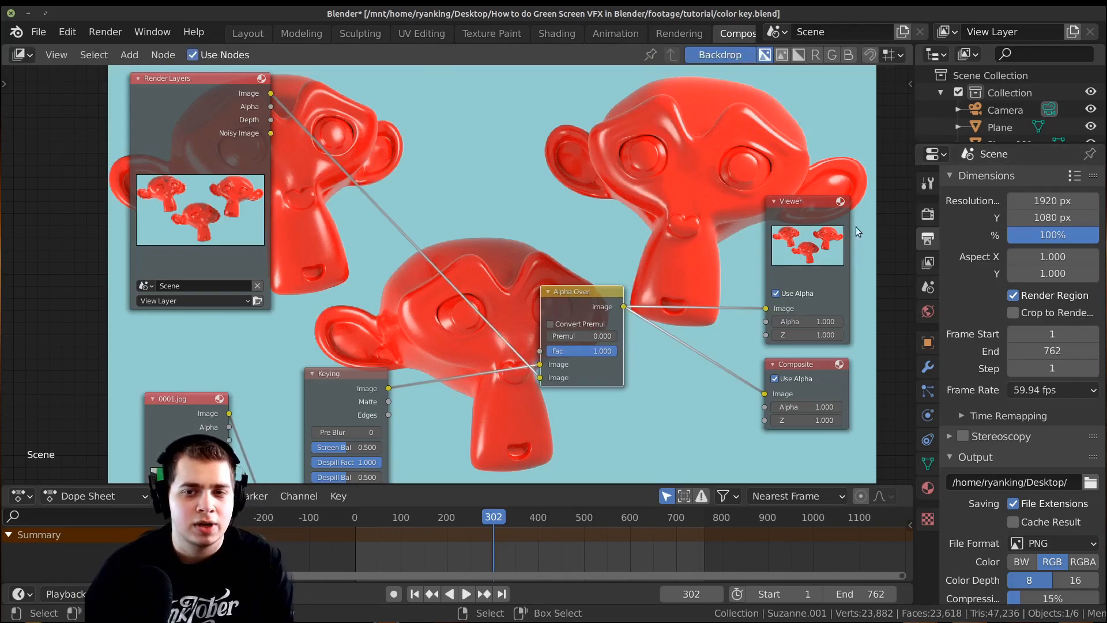
{"action": "left_click_drag", "start_coordinate": [805, 201], "coordinate": [813, 185]}
{"action": "middle_click_drag", "start_coordinate": [522, 182], "coordinate": [564, 194]}
{"action": "scroll", "coordinate": [527, 199], "scroll_direction": "down", "scroll_amount": 3}
{"action": "middle_click_drag", "start_coordinate": [503, 221], "coordinate": [538, 165]}
{"action": "left_click_drag", "start_coordinate": [309, 318], "coordinate": [301, 316]}
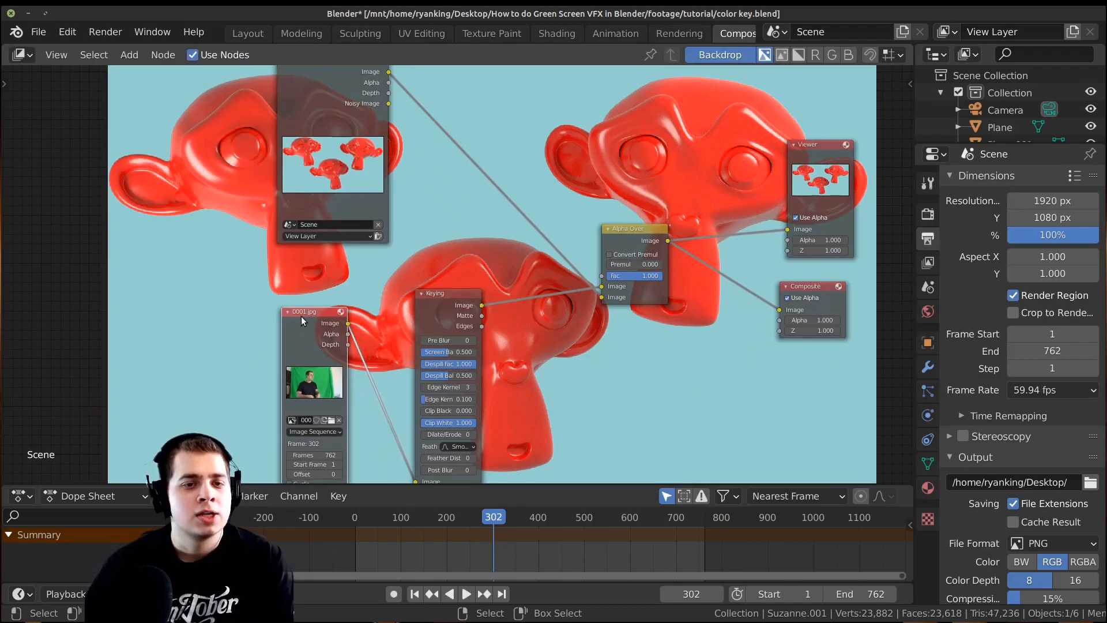
Preview the green screen image sequence, go to frame 190, and preview the Render Layers output
{"action": "middle_click_drag", "start_coordinate": [296, 325], "coordinate": [289, 330]}
{"action": "left_click", "coordinate": [290, 330], "text": "ctrl+shift"}
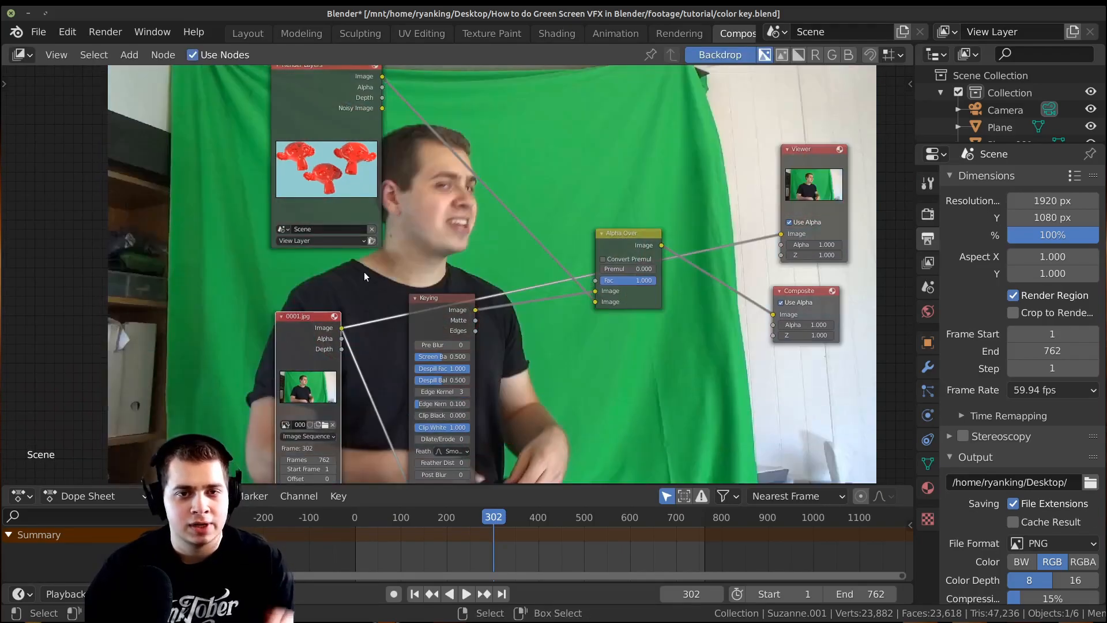
{"action": "middle_click_drag", "start_coordinate": [364, 273], "coordinate": [350, 323]}
{"action": "left_click", "coordinate": [442, 524]}
{"action": "middle_click_drag", "start_coordinate": [427, 383], "coordinate": [364, 396]}
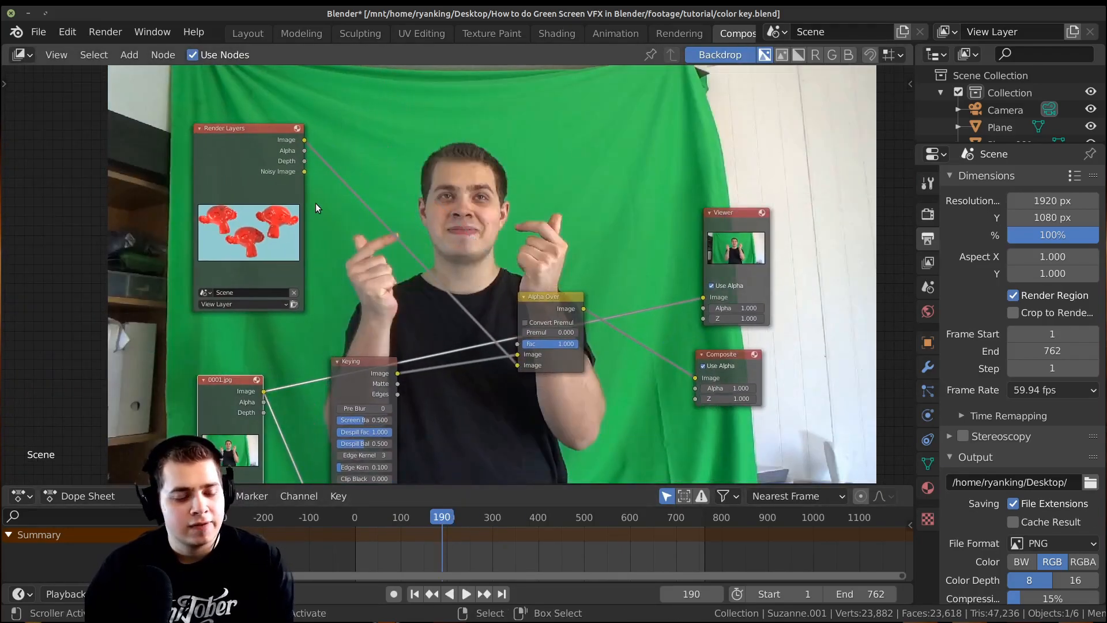
{"action": "left_click", "coordinate": [238, 136], "text": "ctrl+shift"}
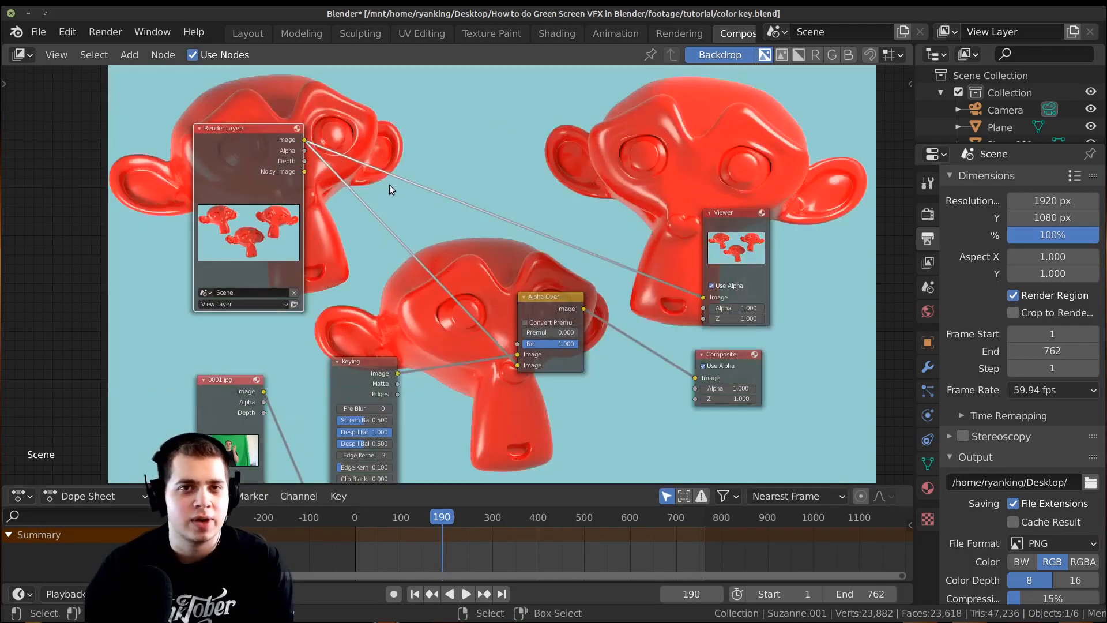
Connect Render Layers to Alpha Over's first Image input and the image sequence to its second, and move the Keying node lower
{"action": "scroll", "coordinate": [607, 326], "scroll_direction": "up", "scroll_amount": 2}
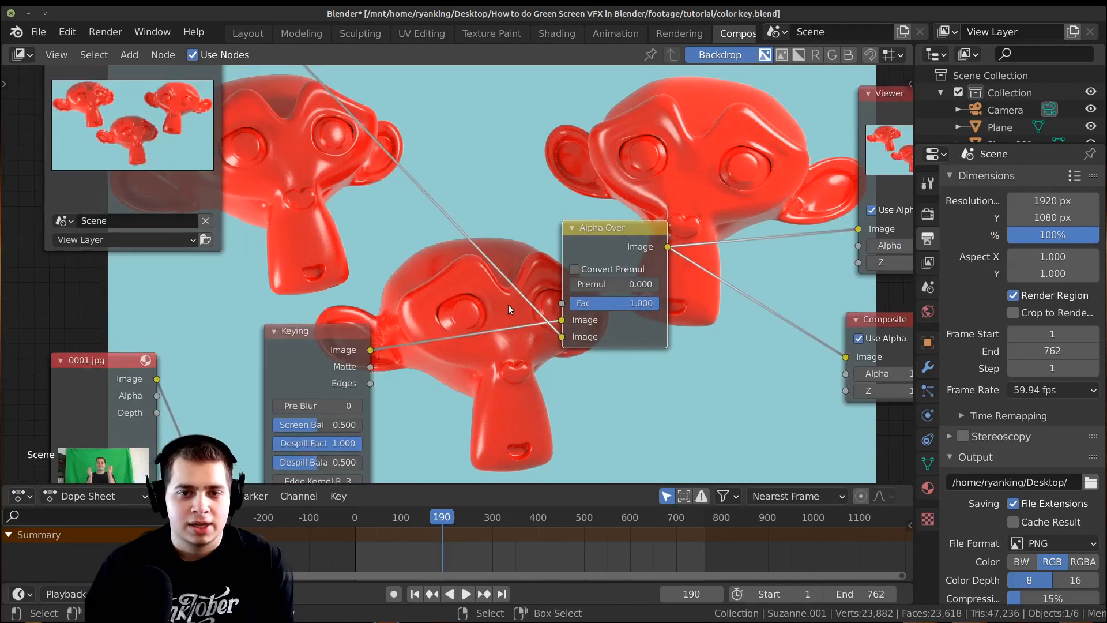
{"action": "scroll", "coordinate": [430, 341], "scroll_direction": "down", "scroll_amount": 2}
{"action": "middle_click_drag", "start_coordinate": [186, 411], "coordinate": [212, 357]}
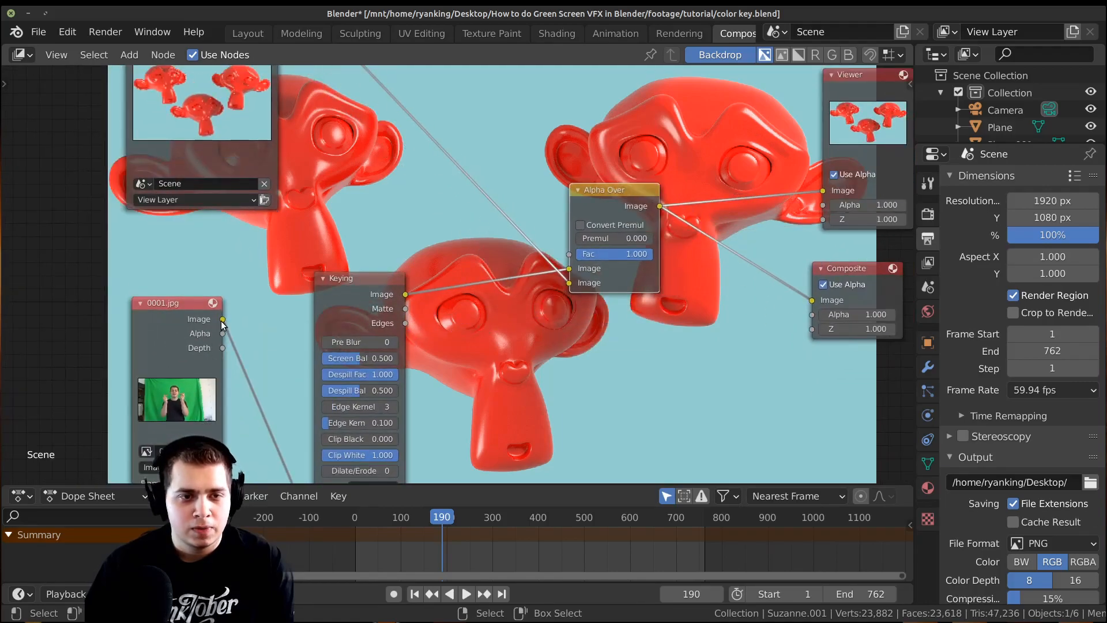
{"action": "left_click_drag", "start_coordinate": [223, 321], "coordinate": [234, 347]}
{"action": "left_click_drag", "start_coordinate": [370, 390], "coordinate": [570, 283]}
{"action": "middle_click_drag", "start_coordinate": [605, 283], "coordinate": [593, 309]}
{"action": "middle_click_drag", "start_coordinate": [316, 210], "coordinate": [313, 230]}
{"action": "scroll", "coordinate": [340, 286], "scroll_direction": "down", "scroll_amount": 2}
{"action": "middle_click_drag", "start_coordinate": [344, 295], "coordinate": [346, 335]}
{"action": "left_click_drag", "start_coordinate": [201, 125], "coordinate": [181, 154]}
{"action": "left_click_drag", "start_coordinate": [258, 129], "coordinate": [526, 355]}
{"action": "left_click_drag", "start_coordinate": [365, 359], "coordinate": [366, 404]}
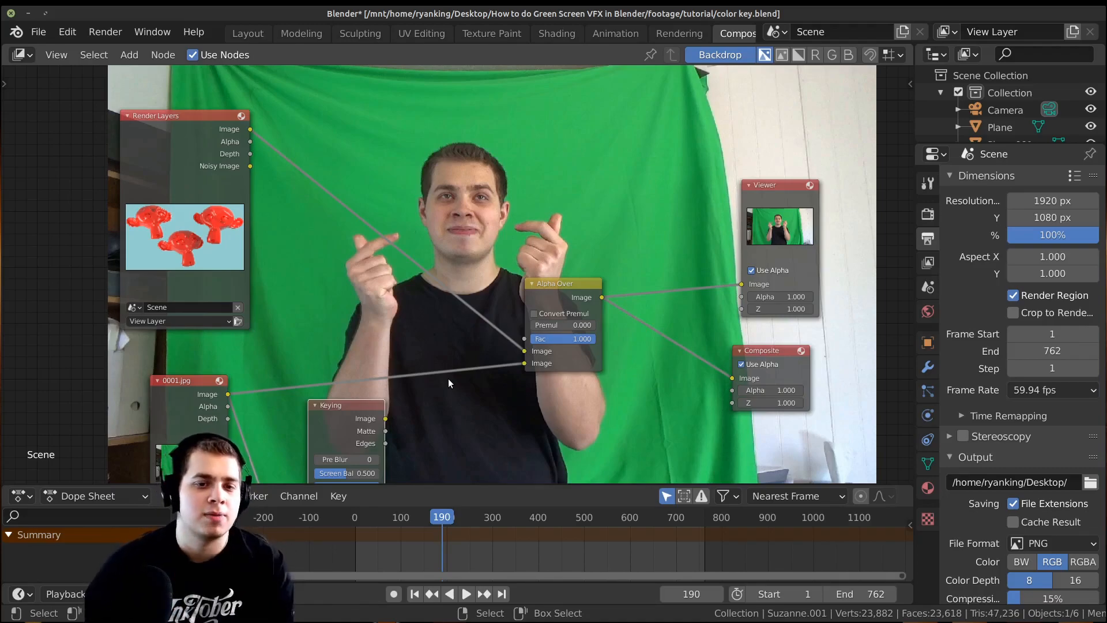
Preview the Keying node's Matte output in the backdrop and shift the node slightly
{"action": "middle_click_drag", "start_coordinate": [348, 431], "coordinate": [371, 366]}
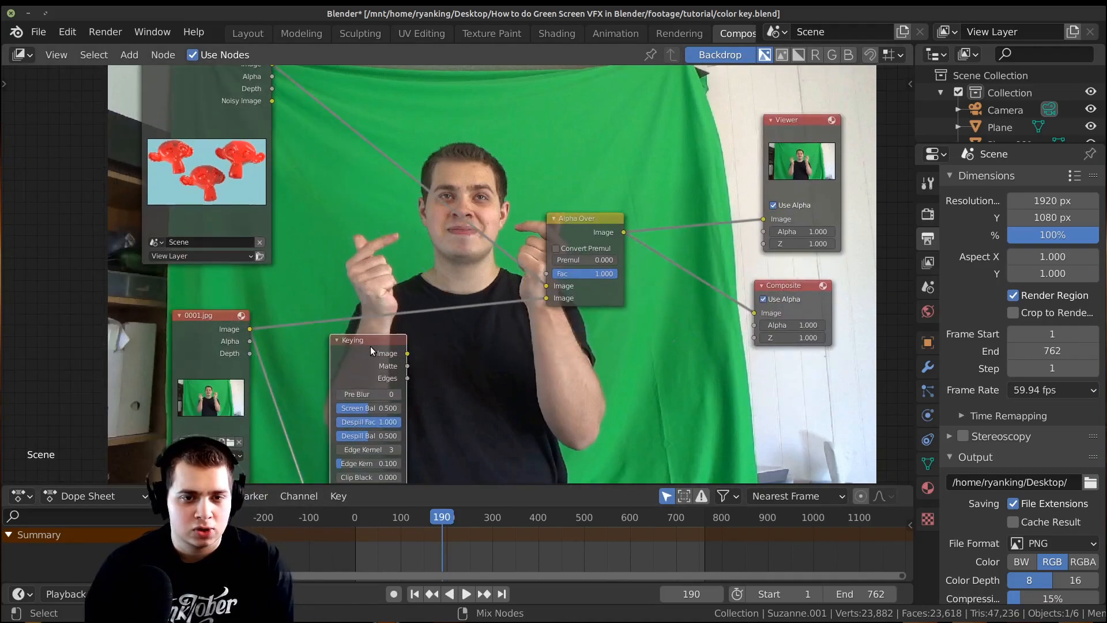
{"action": "left_click", "coordinate": [370, 346], "text": "ctrl+shift"}
{"action": "left_click", "coordinate": [371, 346], "text": "ctrl+shift"}
{"action": "scroll", "coordinate": [404, 364], "scroll_direction": "up", "scroll_amount": 1}
{"action": "left_click_drag", "start_coordinate": [354, 387], "coordinate": [345, 394]}
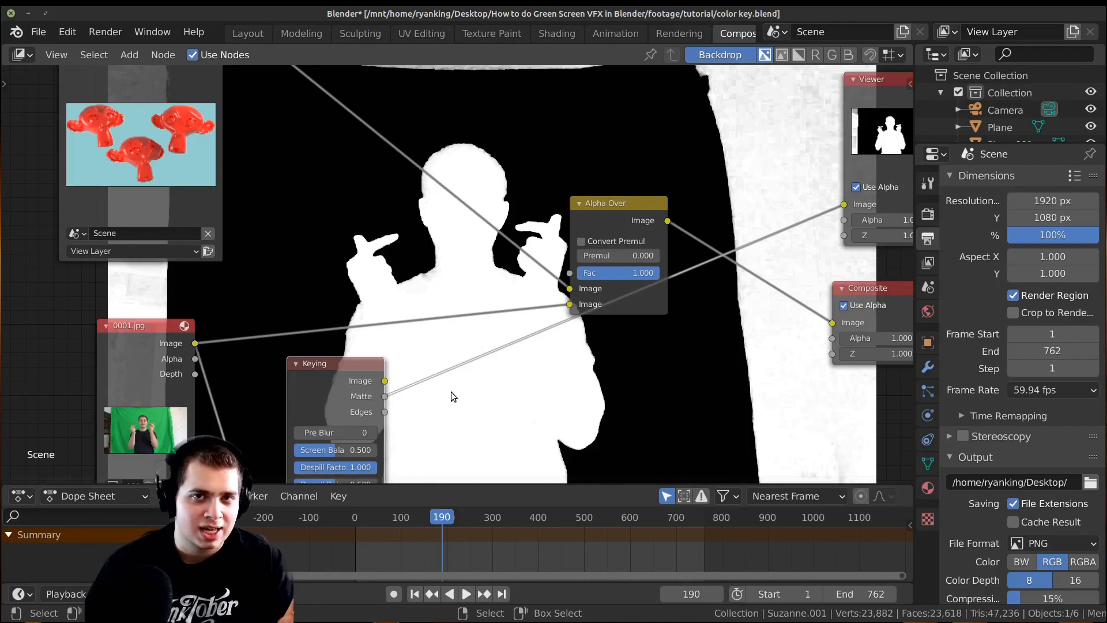
Connect the Keying node's Matte output to Alpha Over's Fac input and preview the Alpha Over result
{"action": "left_click", "coordinate": [621, 211]}
{"action": "left_click_drag", "start_coordinate": [381, 396], "coordinate": [570, 271]}
{"action": "middle_click_drag", "start_coordinate": [594, 217], "coordinate": [604, 231]}
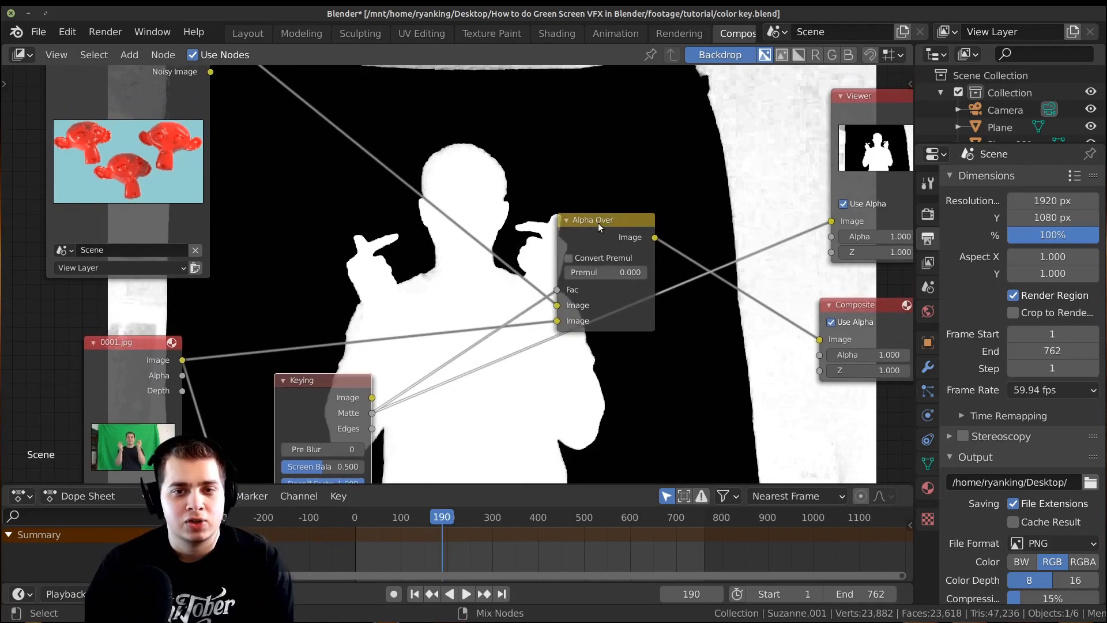
{"action": "left_click", "coordinate": [598, 224], "text": "ctrl+shift"}
{"action": "mouse_move", "coordinate": [470, 238]}
{"action": "middle_mouse_down"}
{"action": "mouse_move", "coordinate": [459, 279]}
{"action": "mouse_move", "coordinate": [485, 241]}
{"action": "middle_mouse_up"}
{"action": "scroll", "coordinate": [462, 276], "scroll_direction": "down", "scroll_amount": 1}
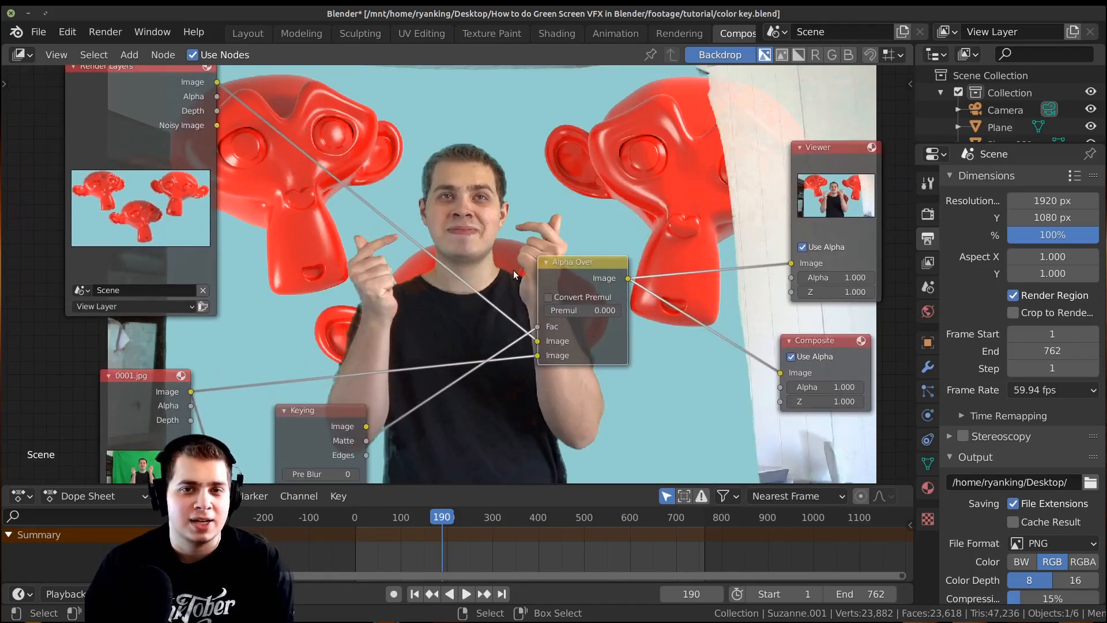
Shrink the backdrop and examine the whole composite, especially the areas outside the green screen
{"action": "middle_click_drag", "start_coordinate": [626, 122], "coordinate": [639, 200]}
{"action": "key", "text": "v"}
{"action": "key", "text": "v"}
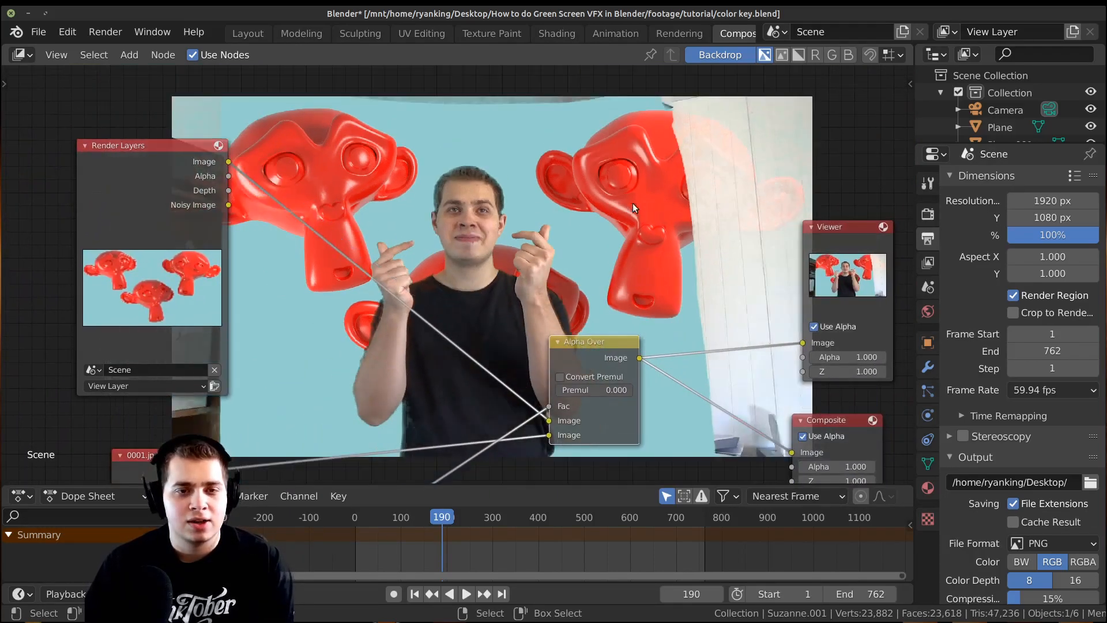
{"action": "middle_click_drag", "start_coordinate": [363, 267], "coordinate": [296, 298]}
{"action": "middle_click_drag", "start_coordinate": [641, 294], "coordinate": [689, 219]}
{"action": "scroll", "coordinate": [686, 223], "scroll_direction": "up", "scroll_amount": 1}
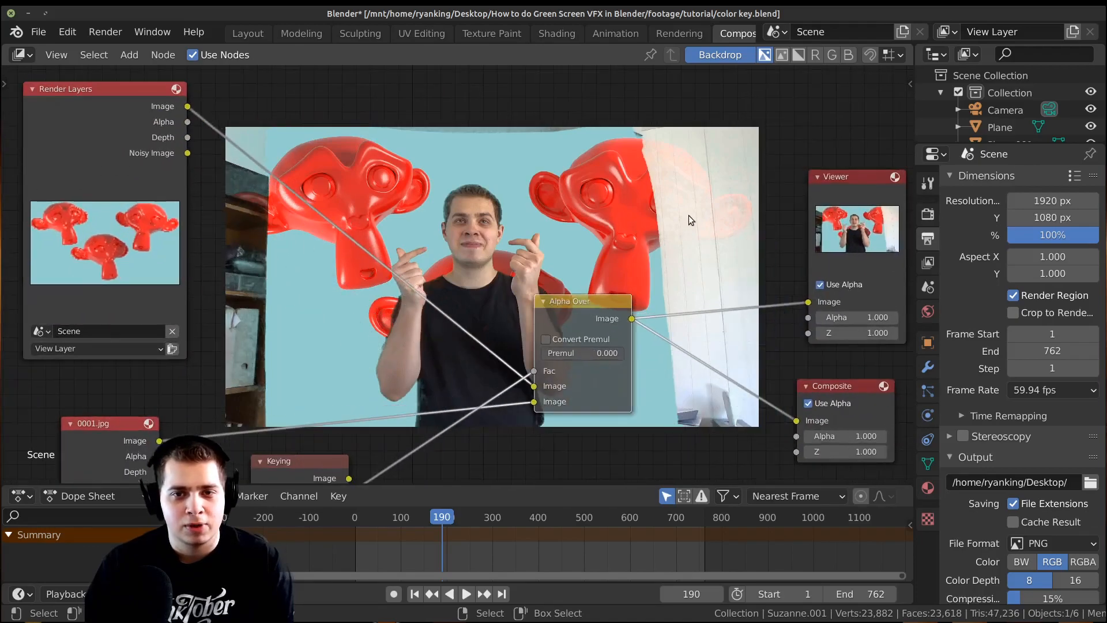
{"action": "middle_click_drag", "start_coordinate": [464, 302], "coordinate": [579, 270]}
{"action": "scroll", "coordinate": [508, 281], "scroll_direction": "down", "scroll_amount": 1}
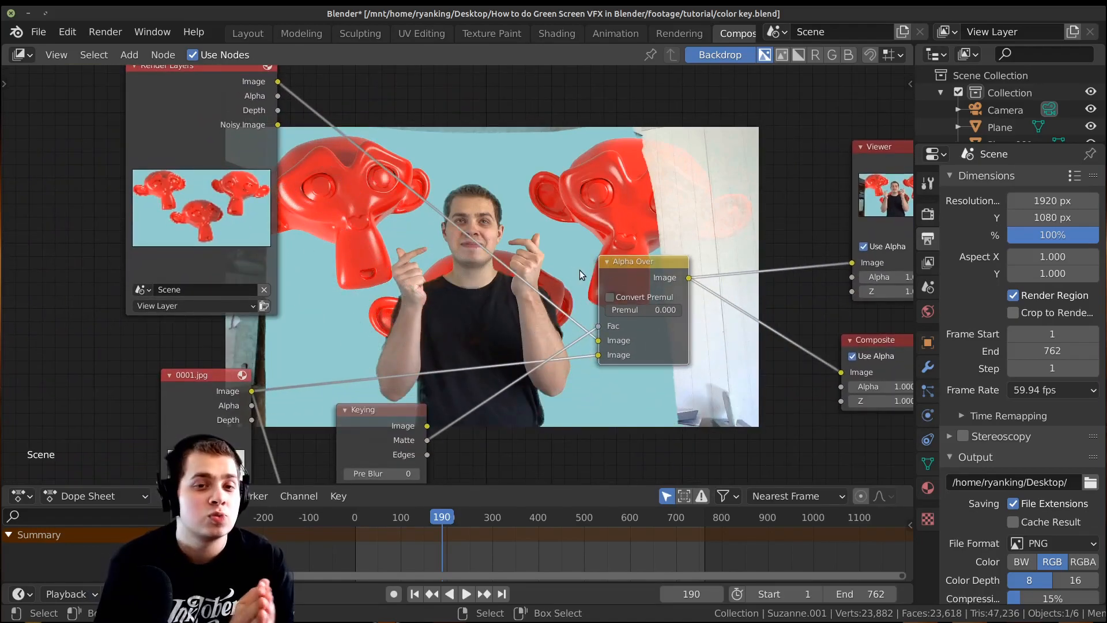
Spread the image sequence and Keying nodes farther apart to make room between them
{"action": "scroll", "coordinate": [457, 276], "scroll_direction": "down", "scroll_amount": 1}
{"action": "middle_click_drag", "start_coordinate": [269, 382], "coordinate": [378, 244]}
{"action": "left_click_drag", "start_coordinate": [373, 242], "coordinate": [268, 240]}
{"action": "left_click_drag", "start_coordinate": [475, 254], "coordinate": [485, 255]}
{"action": "left_click_drag", "start_coordinate": [260, 250], "coordinate": [247, 250]}
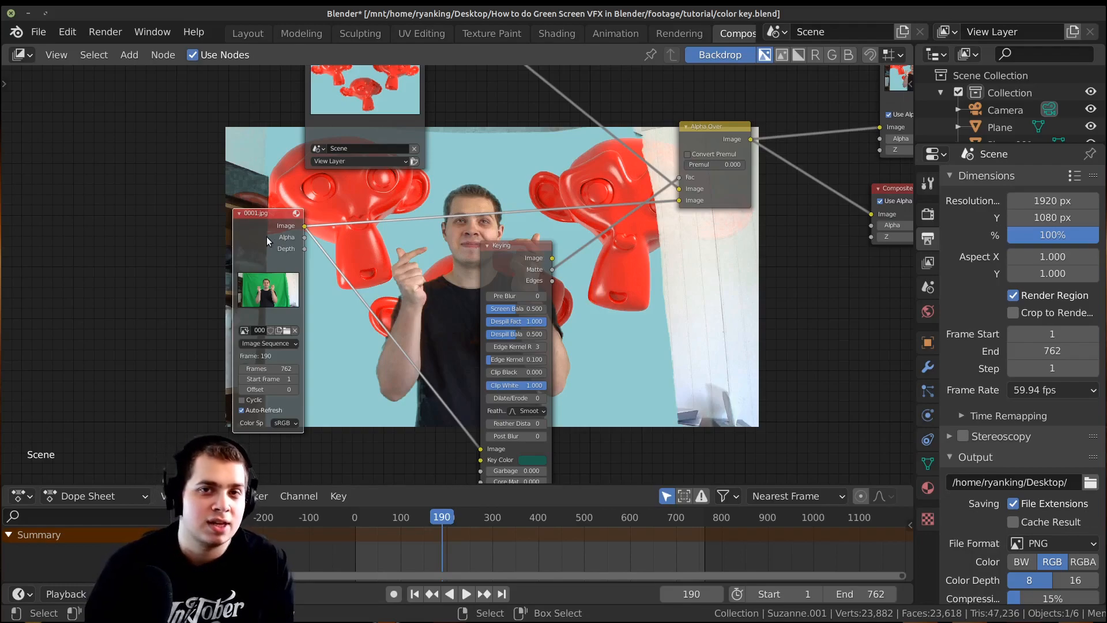
Add a Mask node below the image sequence node, beside the Keying node
{"action": "middle_click_drag", "start_coordinate": [384, 300], "coordinate": [388, 213]}
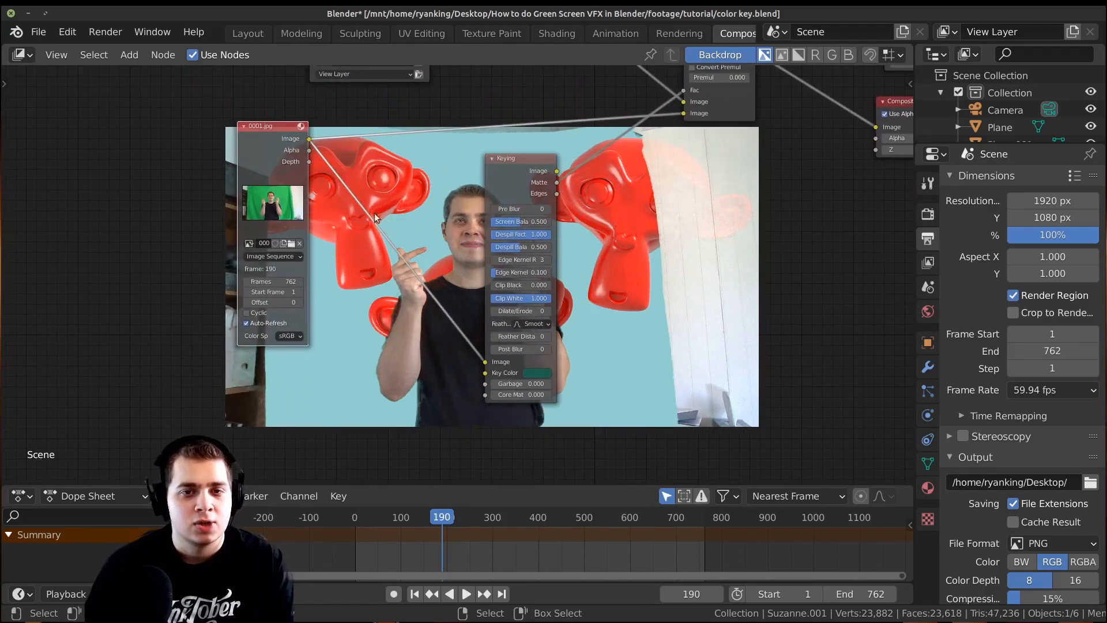
{"action": "key", "text": "shift+a"}
{"action": "left_click", "coordinate": [342, 210]}
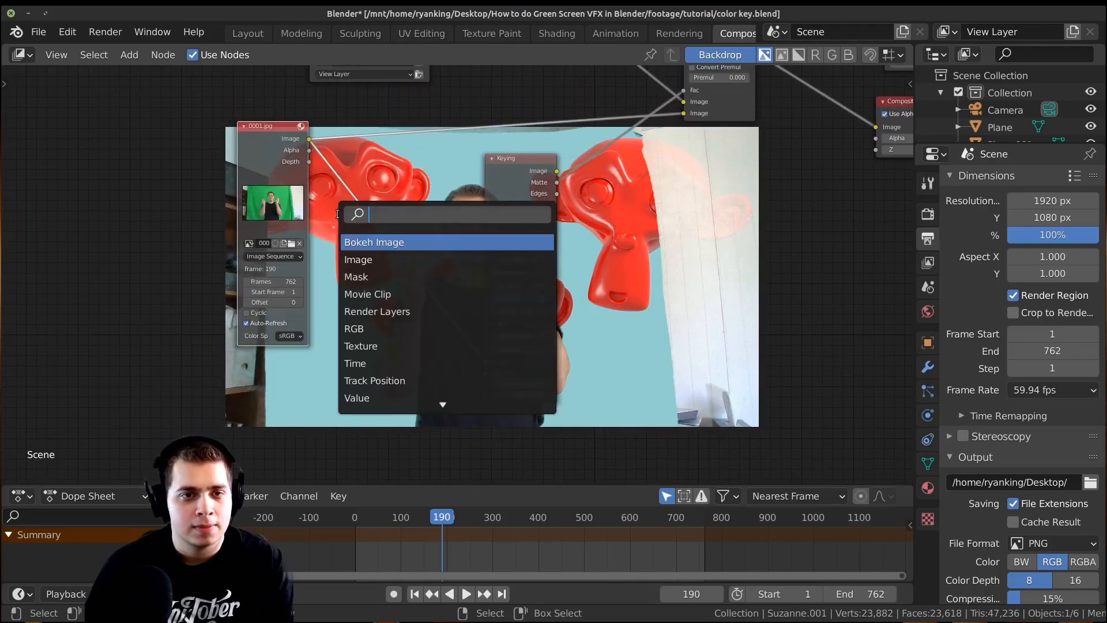
{"action": "type", "text": "mask"}
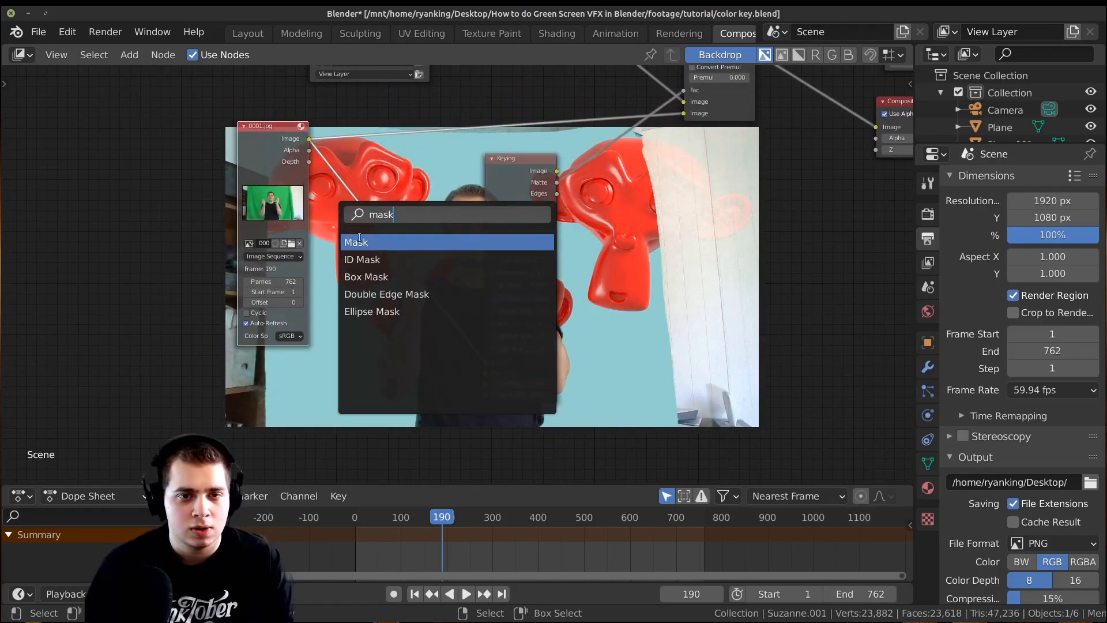
{"action": "left_click", "coordinate": [376, 242]}
{"action": "left_click", "coordinate": [372, 362]}
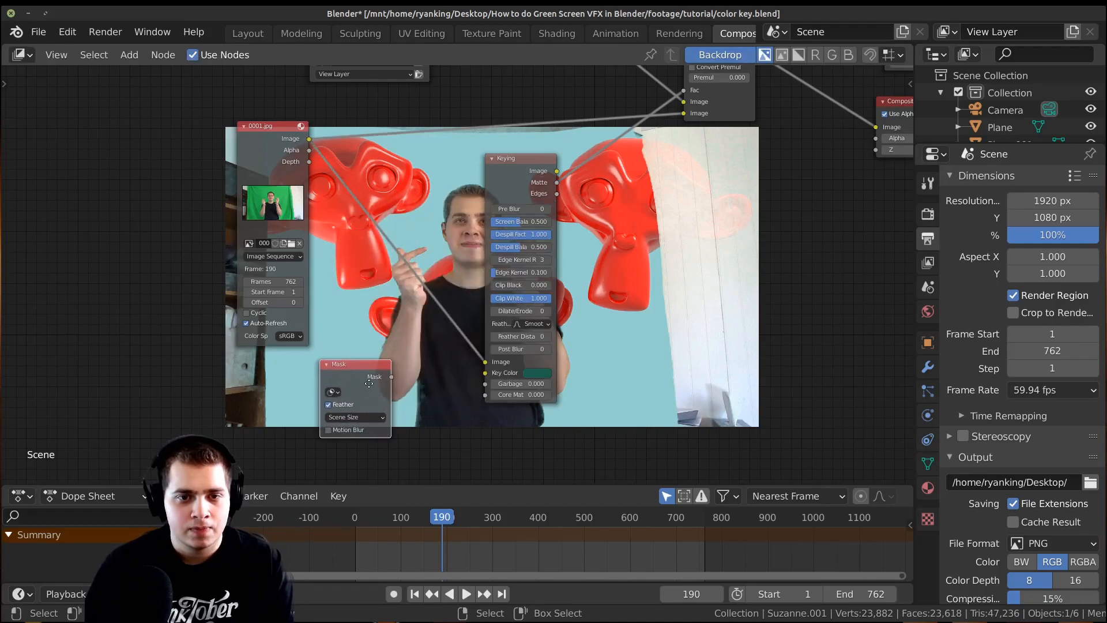
Connect the Mask output to the Keying node's Garbage Matte input and nudge the Mask node away from it
{"action": "scroll", "coordinate": [373, 364], "scroll_direction": "up", "scroll_amount": 2}
{"action": "left_click_drag", "start_coordinate": [372, 363], "coordinate": [511, 380]}
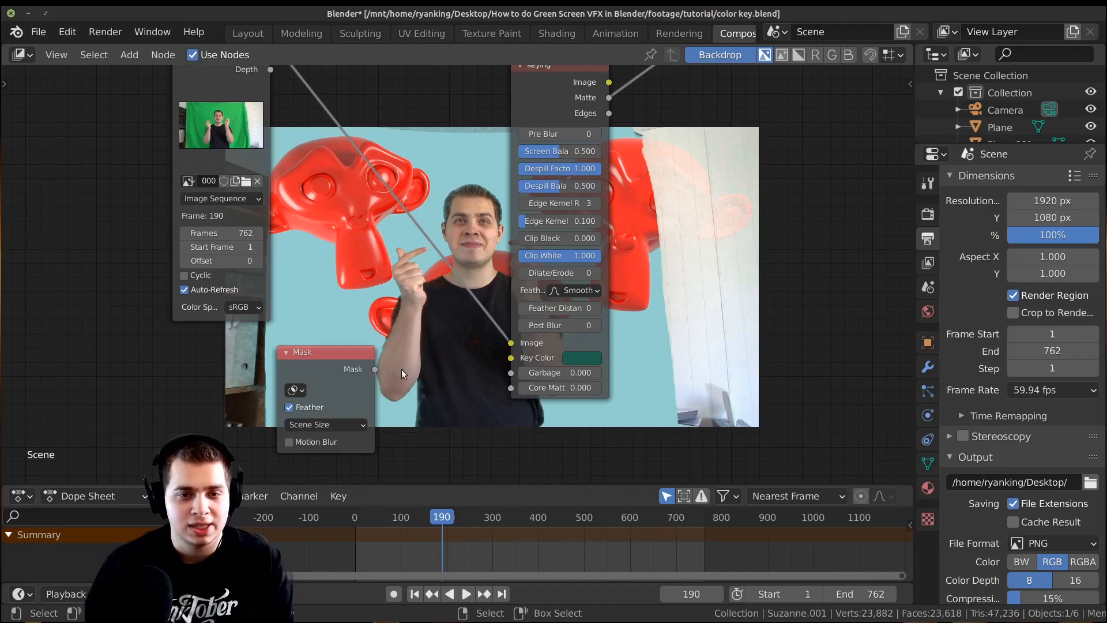
{"action": "left_click_drag", "start_coordinate": [375, 369], "coordinate": [511, 373]}
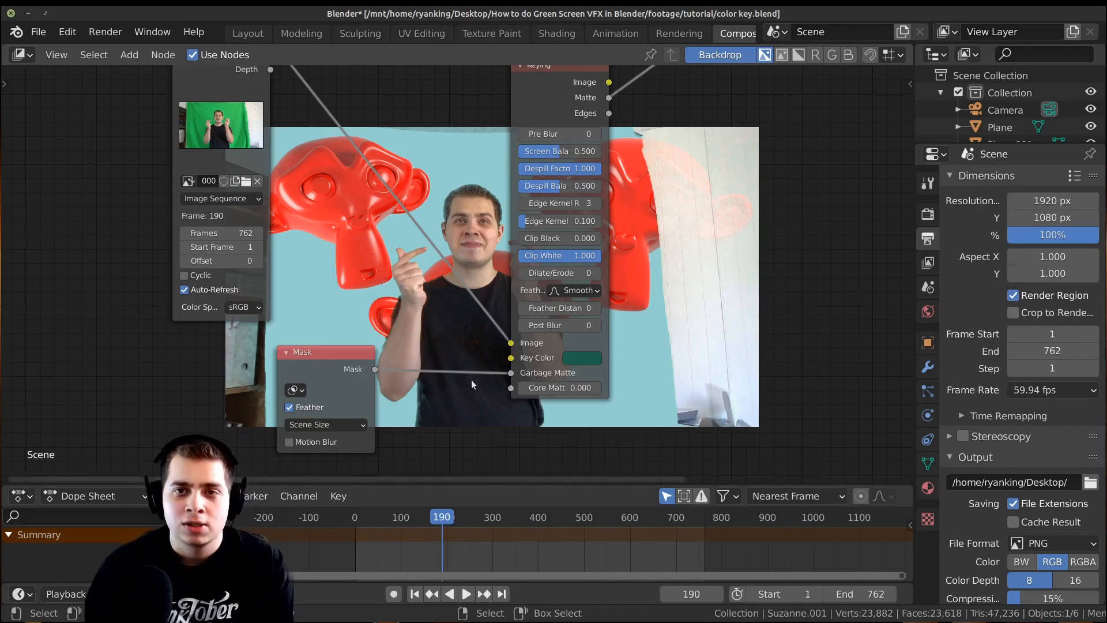
{"action": "left_click_drag", "start_coordinate": [302, 363], "coordinate": [292, 362]}
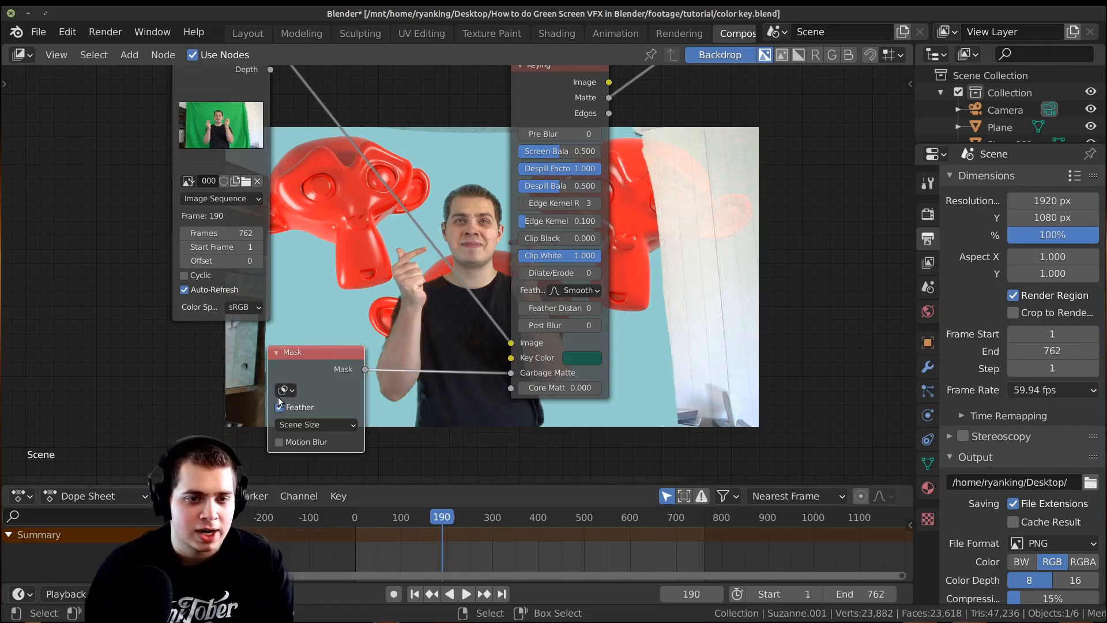
Add the VFX Masking workspace and enlarge its mask editor over the dope sheet and node editors
{"action": "scroll", "coordinate": [512, 37], "scroll_direction": "down", "scroll_amount": 6}
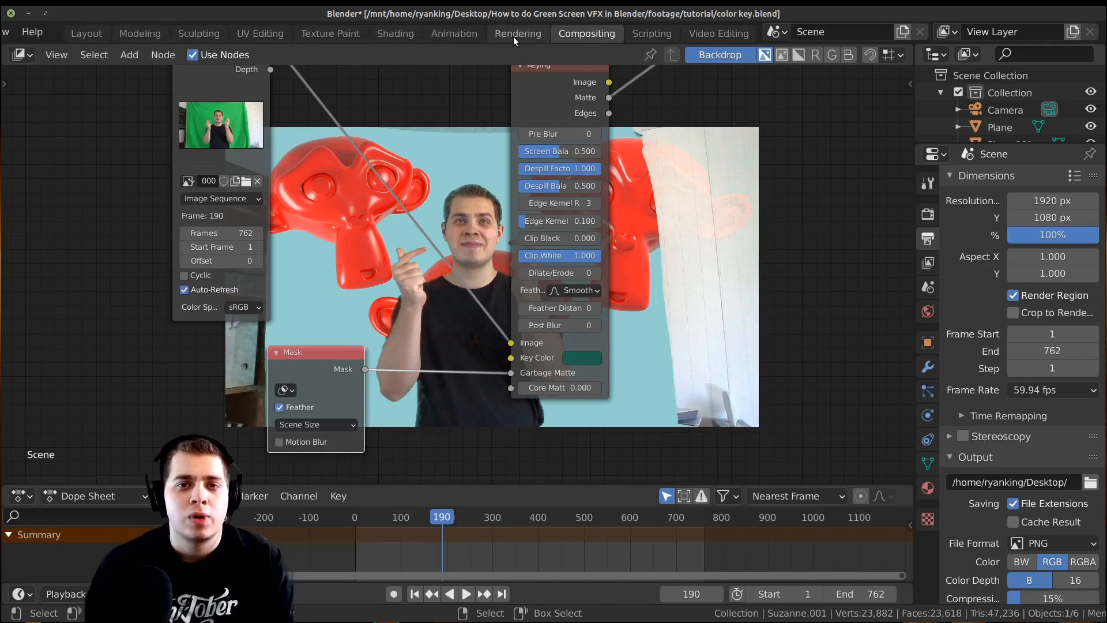
{"action": "left_click", "coordinate": [742, 33]}
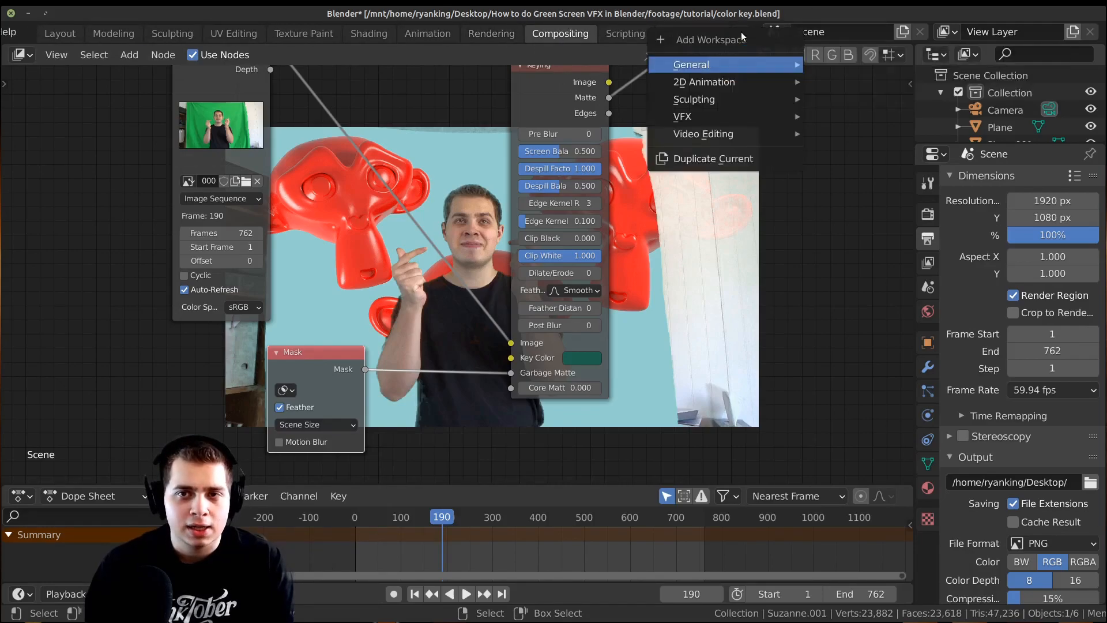
{"action": "mouse_move", "coordinate": [719, 110]}
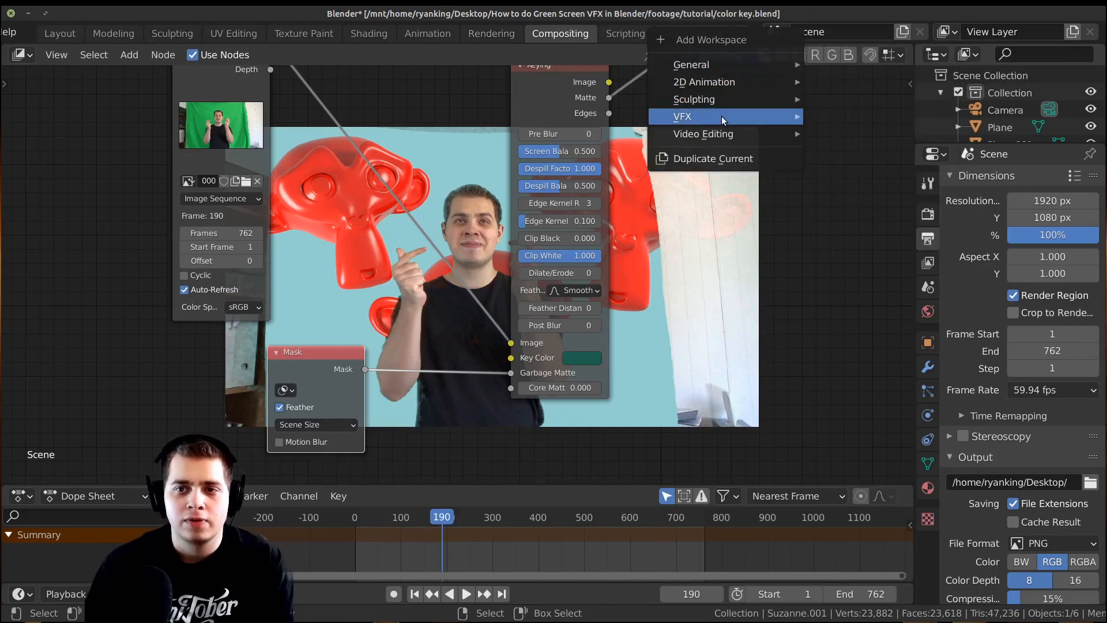
{"action": "left_click", "coordinate": [856, 135]}
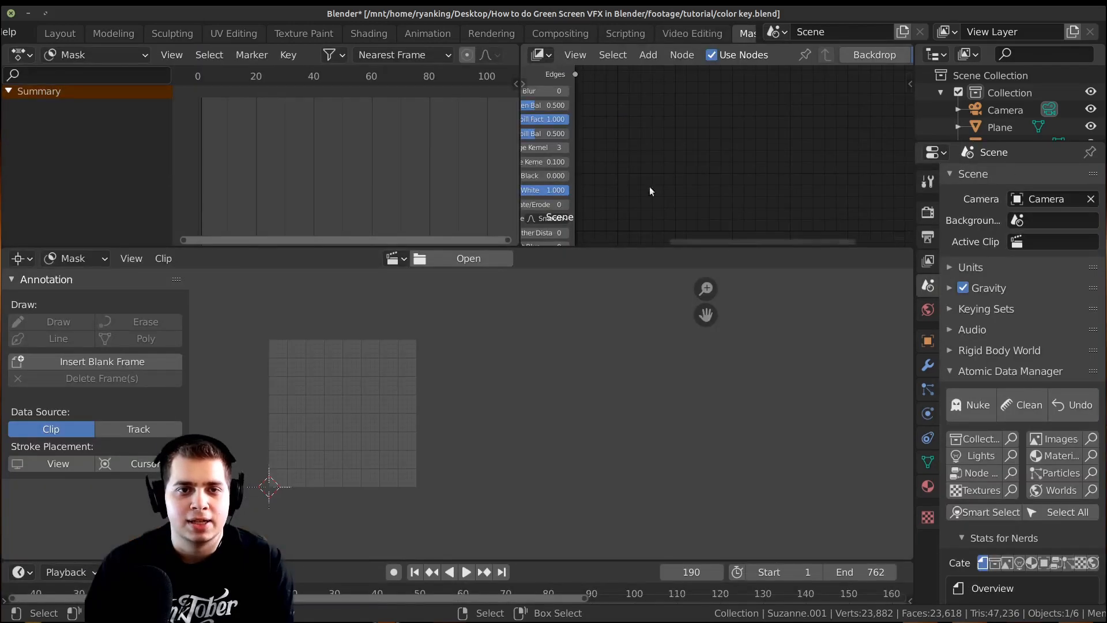
{"action": "left_click_drag", "start_coordinate": [566, 243], "coordinate": [603, 56]}
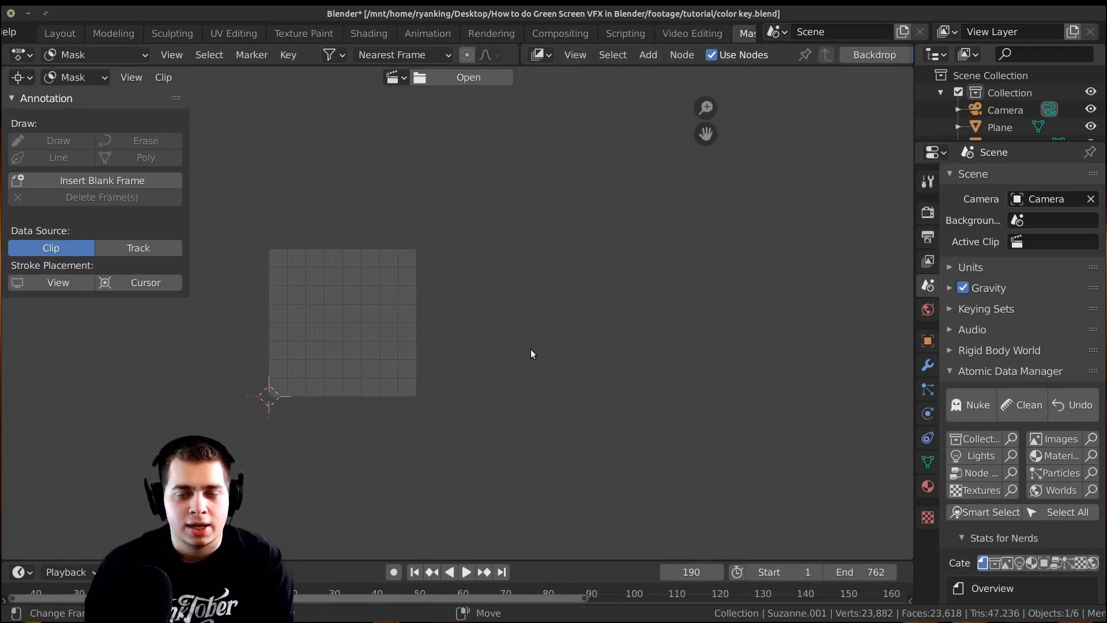
{"action": "middle_click_drag", "start_coordinate": [474, 284], "coordinate": [493, 296]}
{"action": "scroll", "coordinate": [492, 297], "scroll_direction": "up", "scroll_amount": 1}
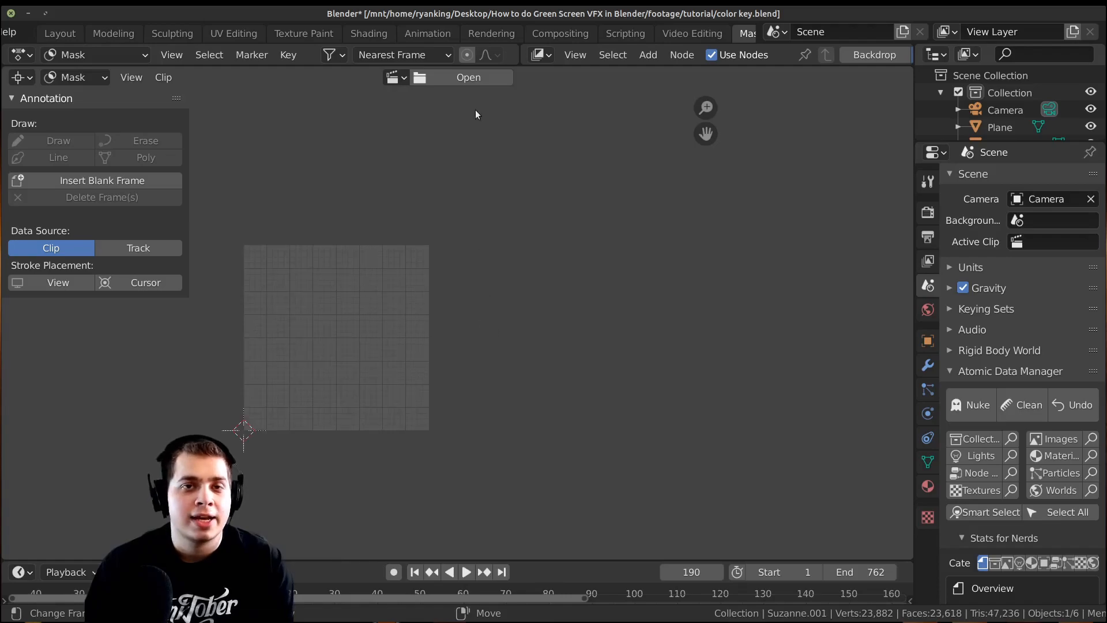
Load every JPG image from the frames folder as the mask editor's movie clip
{"action": "left_click", "coordinate": [461, 78]}
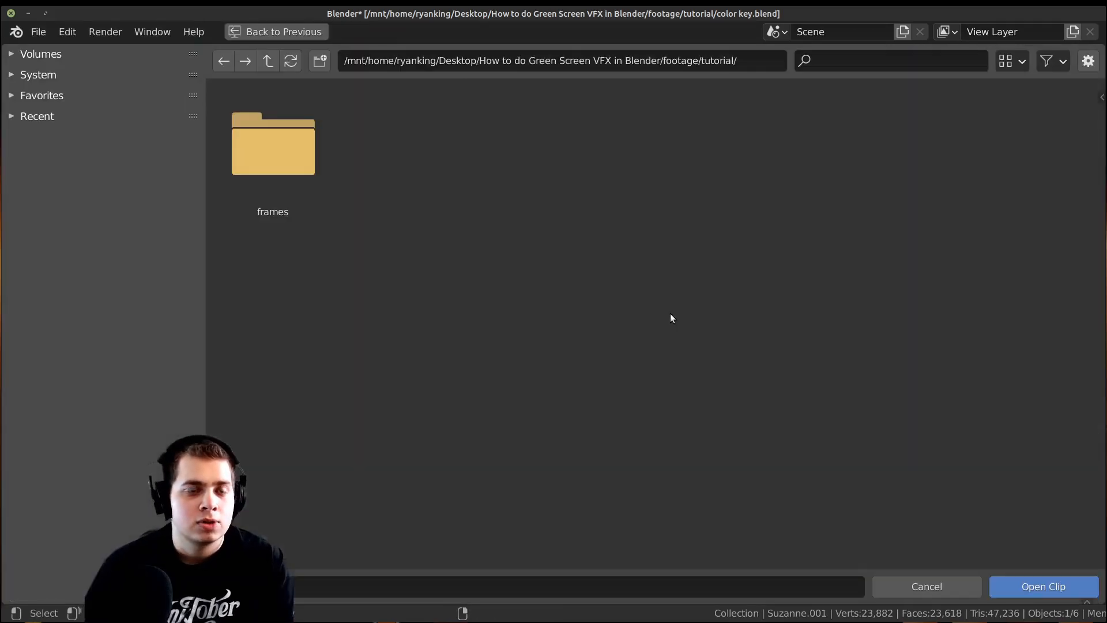
{"action": "left_click", "coordinate": [304, 153]}
{"action": "left_click", "coordinate": [517, 312]}
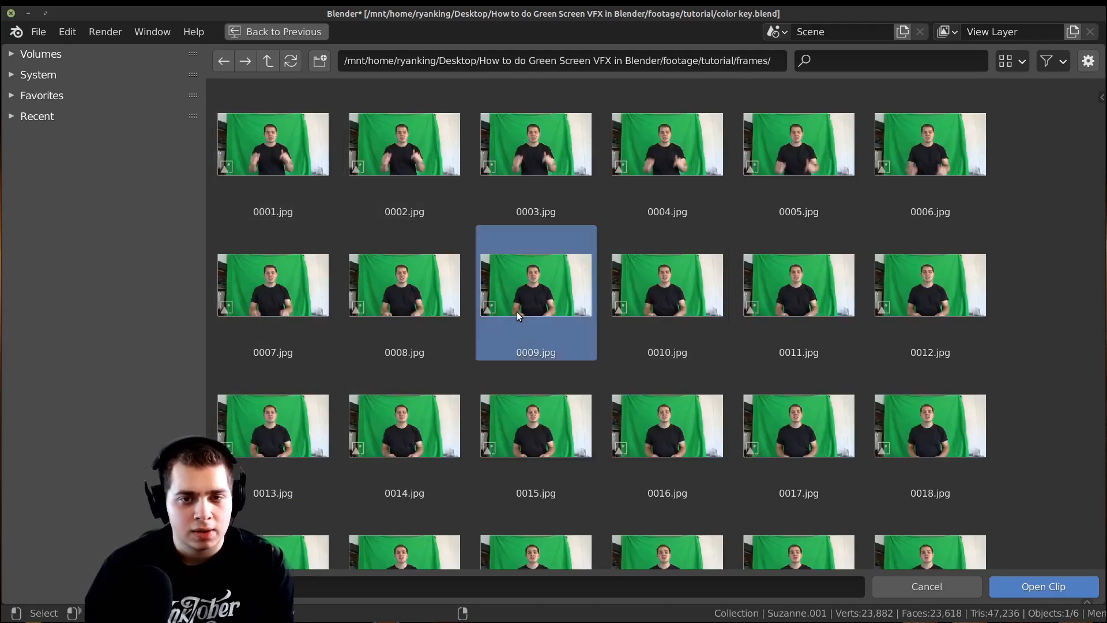
{"action": "key", "text": "a"}
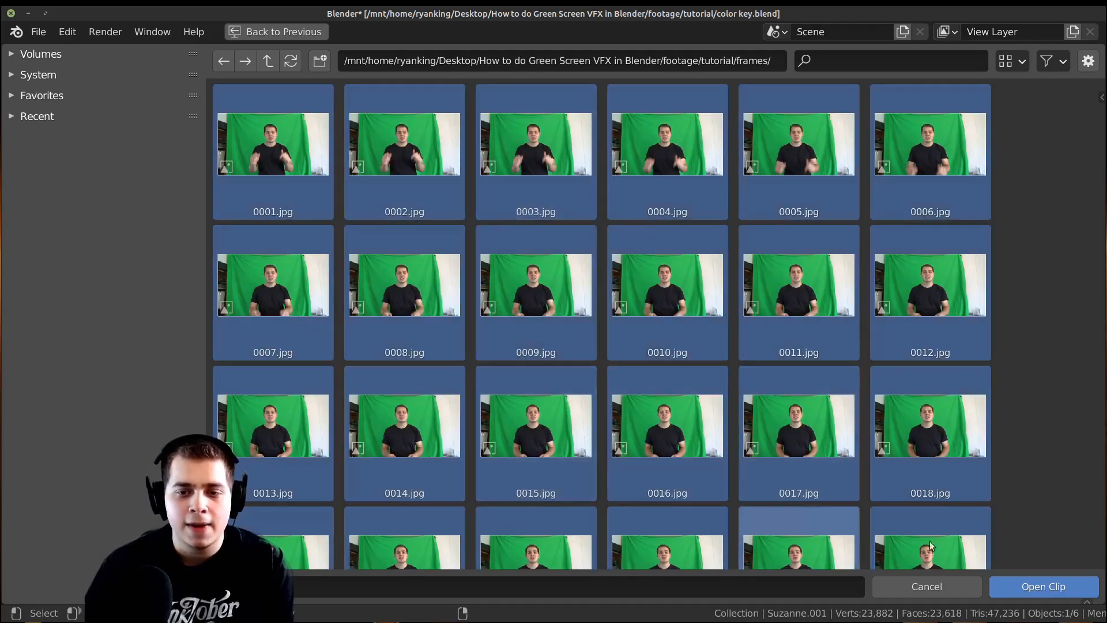
{"action": "left_click", "coordinate": [1067, 590]}
Play and scrub through the loaded footage to review the subject's movement, stopping at frame 28
{"action": "key", "text": "space"}
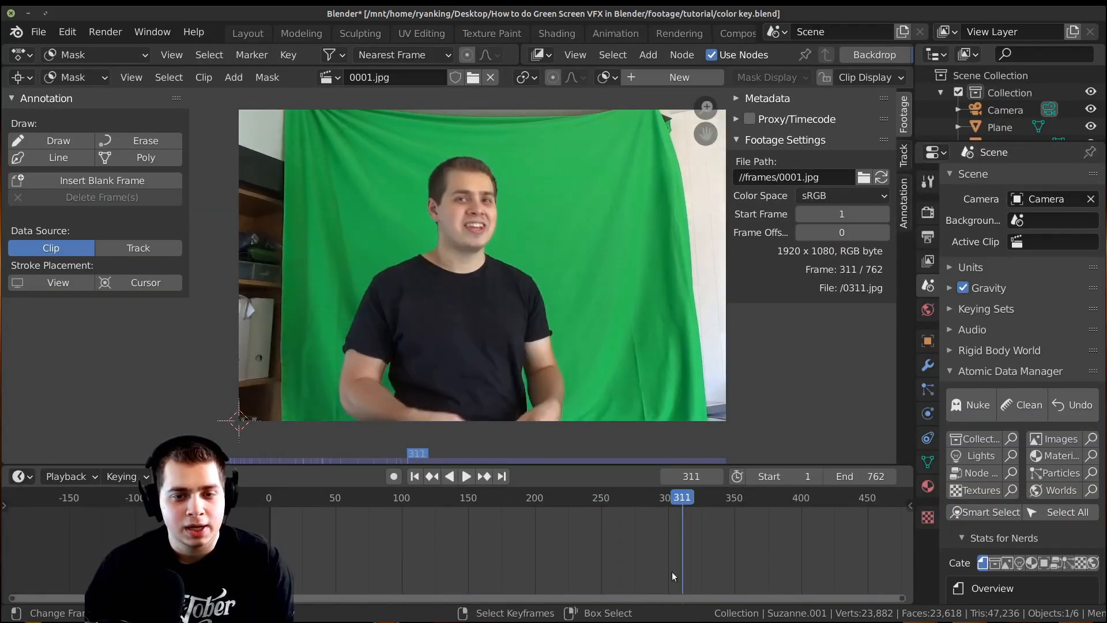
{"action": "scroll", "coordinate": [328, 557], "scroll_direction": "down", "scroll_amount": 2}
{"action": "left_click_drag", "start_coordinate": [577, 575], "coordinate": [166, 567]}
{"action": "middle_click_drag", "start_coordinate": [279, 566], "coordinate": [415, 566]}
{"action": "scroll", "coordinate": [398, 566], "scroll_direction": "up", "scroll_amount": 5}
{"action": "left_click_drag", "start_coordinate": [230, 566], "coordinate": [193, 565]}
{"action": "key", "text": "space"}
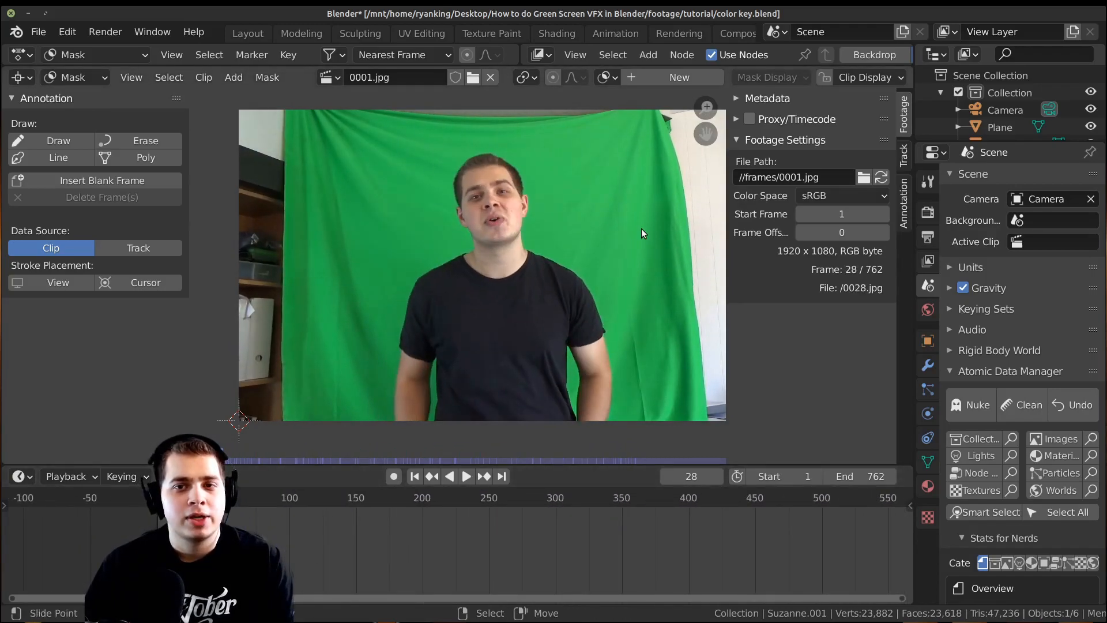
Create a new mask and place its first spline points upward along the green screen's left edge, starting below the picture
{"action": "left_click", "coordinate": [653, 73]}
{"action": "scroll", "coordinate": [298, 421], "scroll_direction": "up", "scroll_amount": 2}
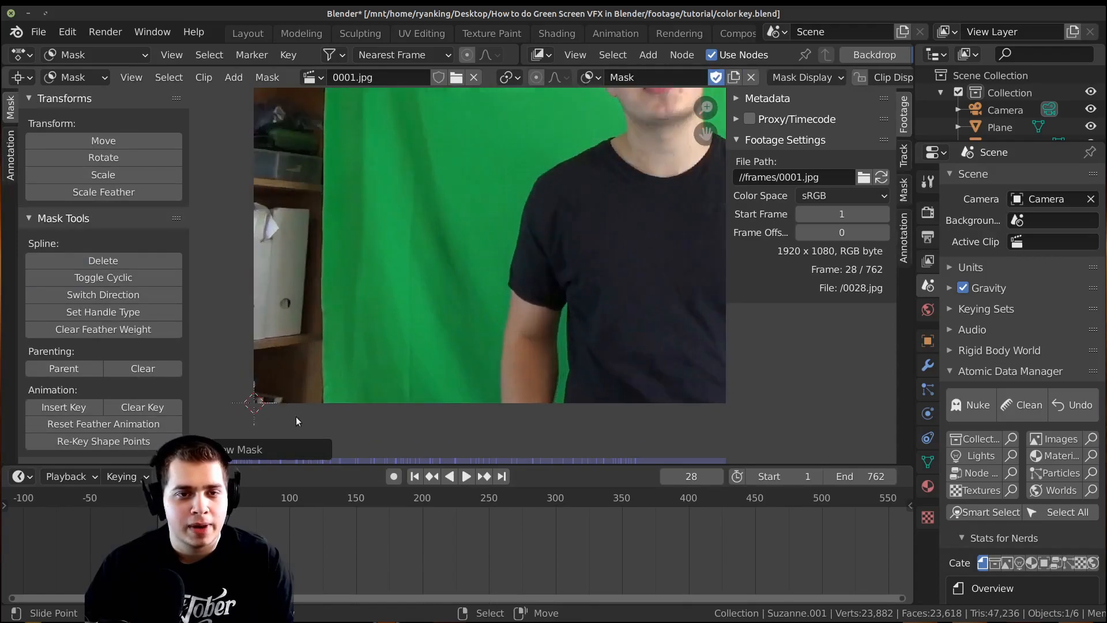
{"action": "left_click", "coordinate": [339, 422], "text": "ctrl"}
{"action": "left_click", "coordinate": [339, 279], "text": "ctrl"}
{"action": "scroll", "coordinate": [390, 223], "scroll_direction": "down", "scroll_amount": 5}
{"action": "scroll", "coordinate": [352, 261], "scroll_direction": "up", "scroll_amount": 5}
{"action": "left_click", "coordinate": [341, 256], "text": "ctrl"}
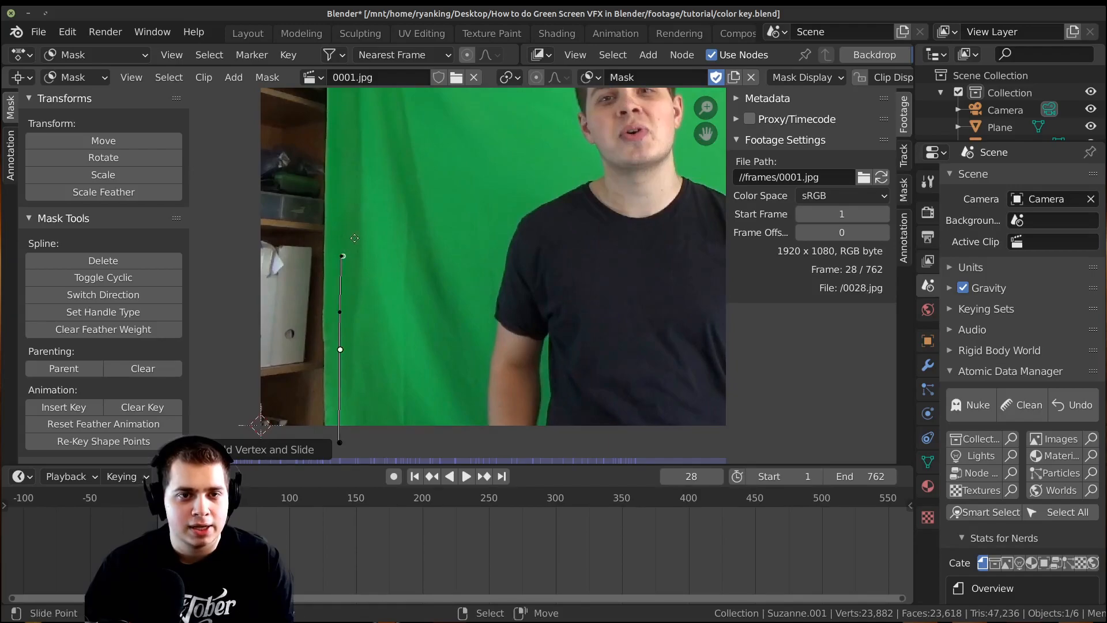
{"action": "middle_click_drag", "start_coordinate": [343, 168], "coordinate": [330, 248]}
{"action": "middle_click_drag", "start_coordinate": [337, 175], "coordinate": [316, 283]}
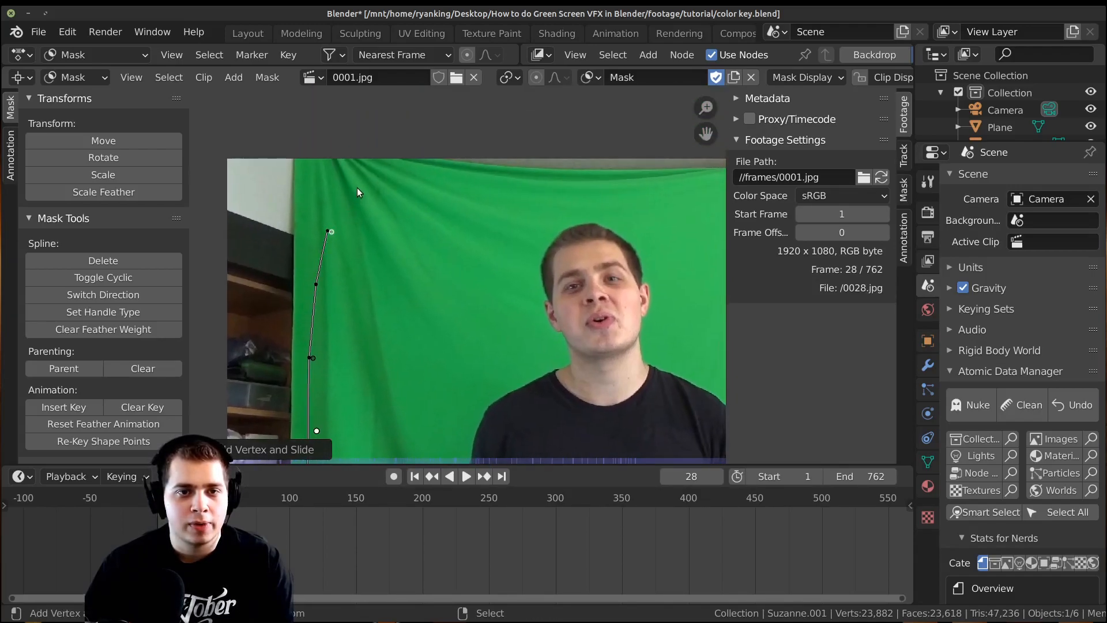
Continue the mask outline along the green screen's upper and right edges and around below the picture, and scrub to check it
{"action": "left_click", "coordinate": [499, 183], "text": "ctrl"}
{"action": "middle_click_drag", "start_coordinate": [499, 183], "coordinate": [287, 183]}
{"action": "left_click", "coordinate": [428, 184], "text": "ctrl"}
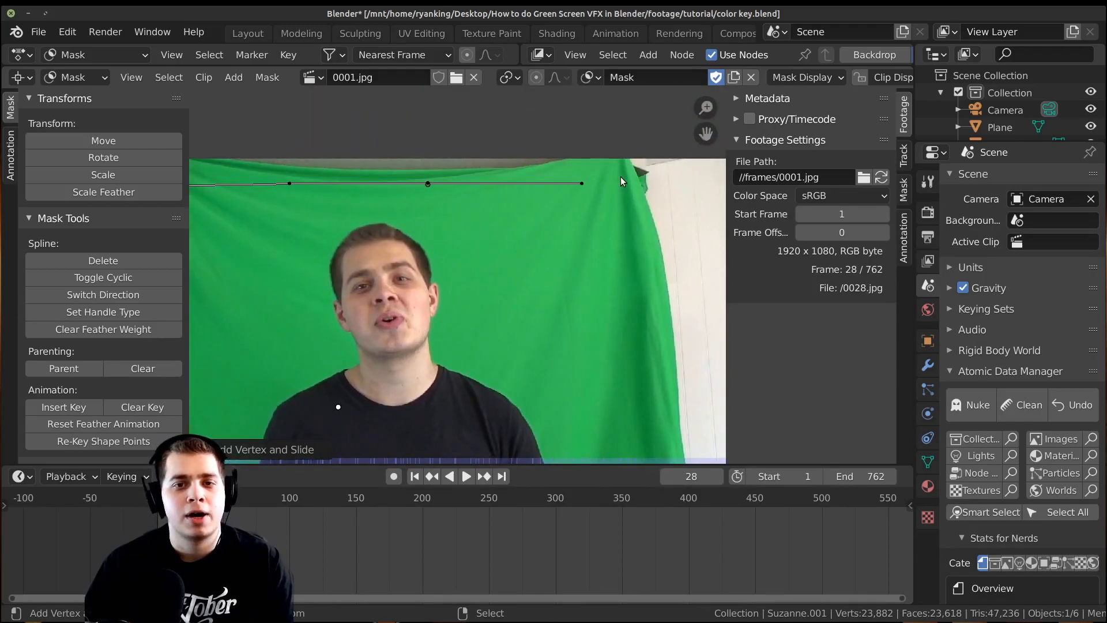
{"action": "scroll", "coordinate": [606, 208], "scroll_direction": "down", "scroll_amount": 1}
{"action": "left_click", "coordinate": [580, 176], "text": "ctrl"}
{"action": "middle_click_drag", "start_coordinate": [596, 283], "coordinate": [593, 264]}
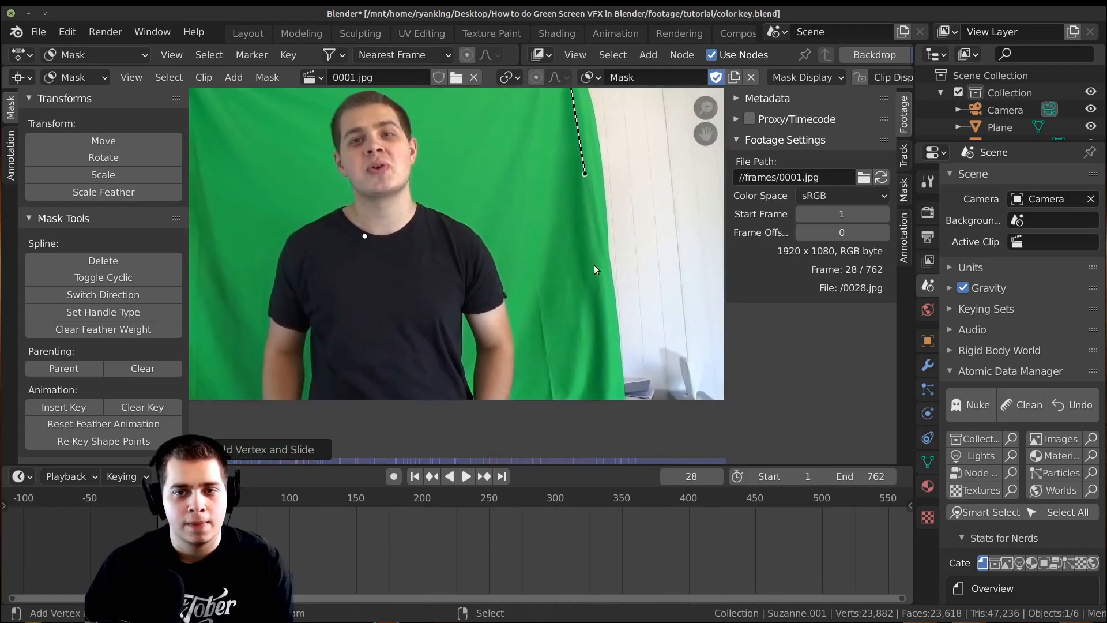
{"action": "middle_click_drag", "start_coordinate": [597, 341], "coordinate": [594, 296]}
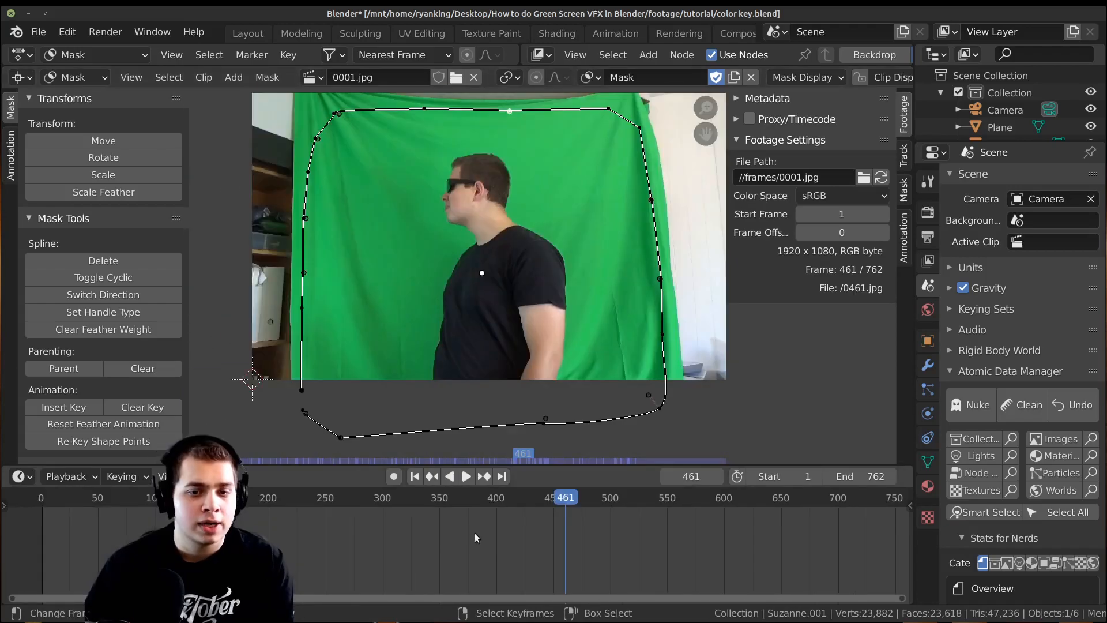
{"action": "left_click_drag", "start_coordinate": [250, 511], "coordinate": [519, 602]}
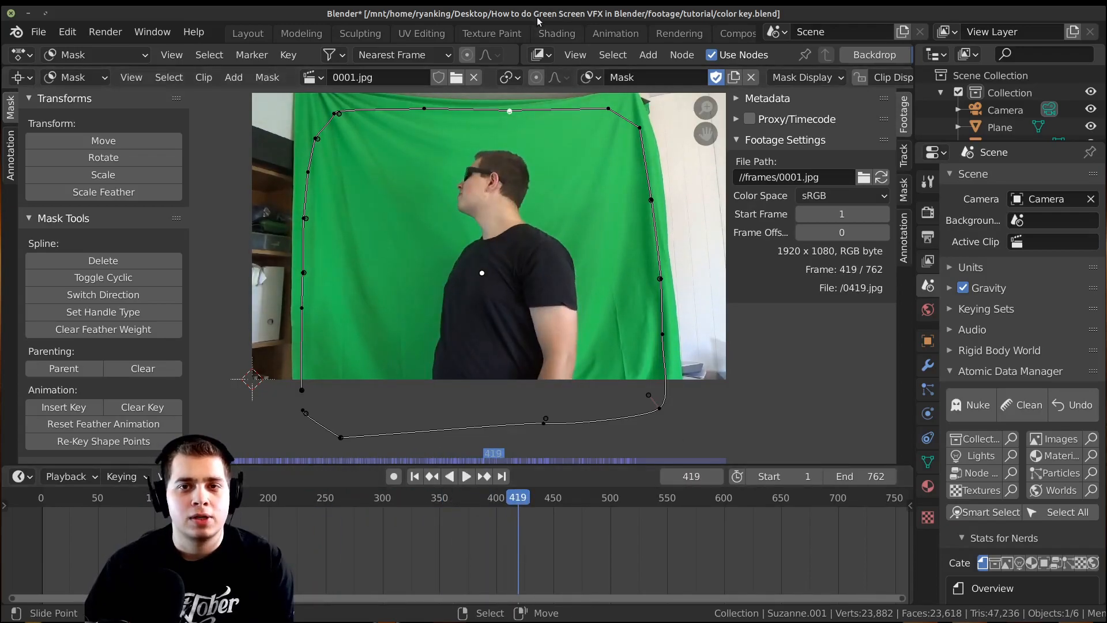
In the Compositing workspace, assign the drawn mask to the Mask node and move that node farther from the Keying node
{"action": "scroll", "coordinate": [663, 33], "scroll_direction": "down", "scroll_amount": 5}
{"action": "left_click", "coordinate": [607, 35]}
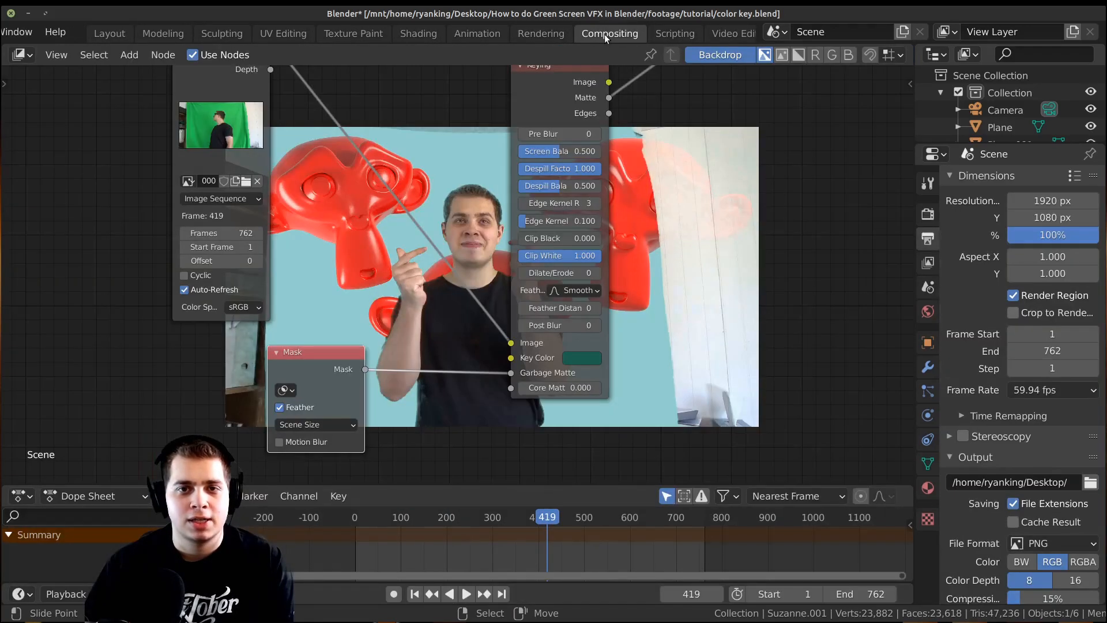
{"action": "scroll", "coordinate": [407, 254], "scroll_direction": "down", "scroll_amount": 1}
{"action": "middle_click_drag", "start_coordinate": [320, 338], "coordinate": [399, 299]}
{"action": "scroll", "coordinate": [398, 300], "scroll_direction": "up", "scroll_amount": 4}
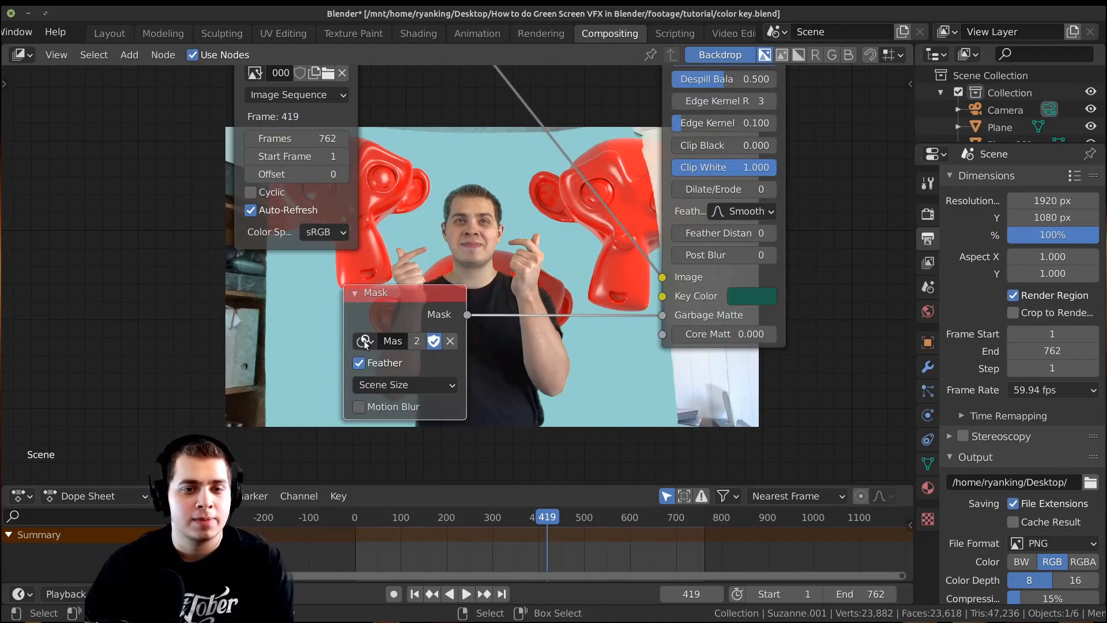
{"action": "left_click", "coordinate": [365, 341]}
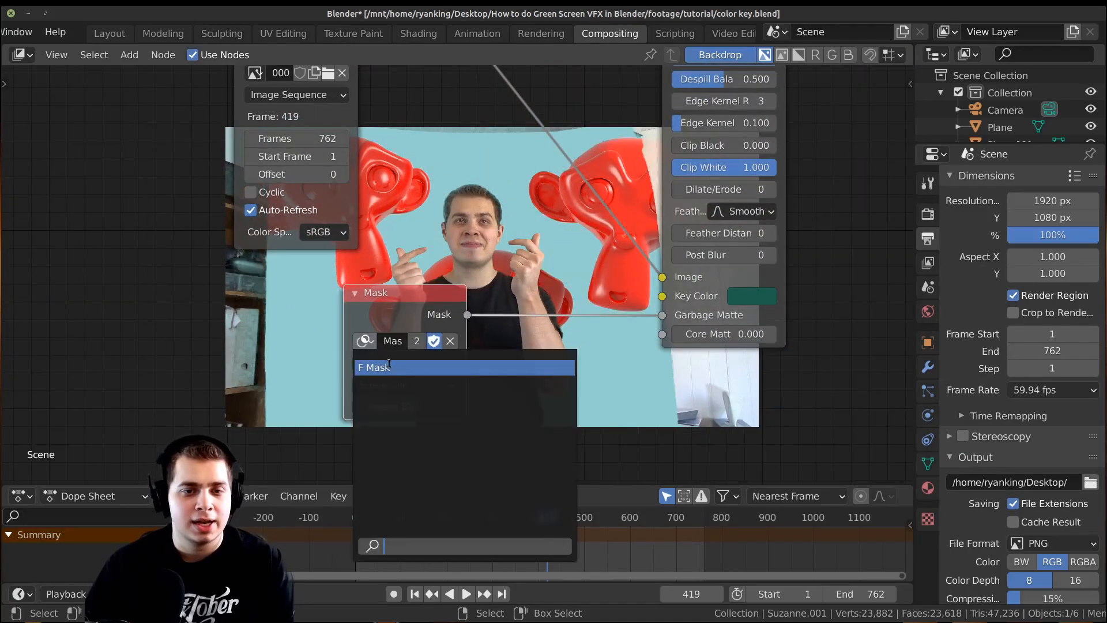
{"action": "left_click", "coordinate": [392, 364]}
{"action": "left_click_drag", "start_coordinate": [360, 295], "coordinate": [297, 293]}
Examine the node connections around Alpha Over, Keying and Mask to see how the mask affects the composite
{"action": "scroll", "coordinate": [369, 277], "scroll_direction": "down", "scroll_amount": 4}
{"action": "middle_click_drag", "start_coordinate": [536, 156], "coordinate": [271, 421]}
{"action": "scroll", "coordinate": [403, 323], "scroll_direction": "down", "scroll_amount": 2}
{"action": "left_click", "coordinate": [612, 152]}
{"action": "middle_click_drag", "start_coordinate": [510, 187], "coordinate": [542, 294]}
{"action": "scroll", "coordinate": [455, 328], "scroll_direction": "down", "scroll_amount": 1}
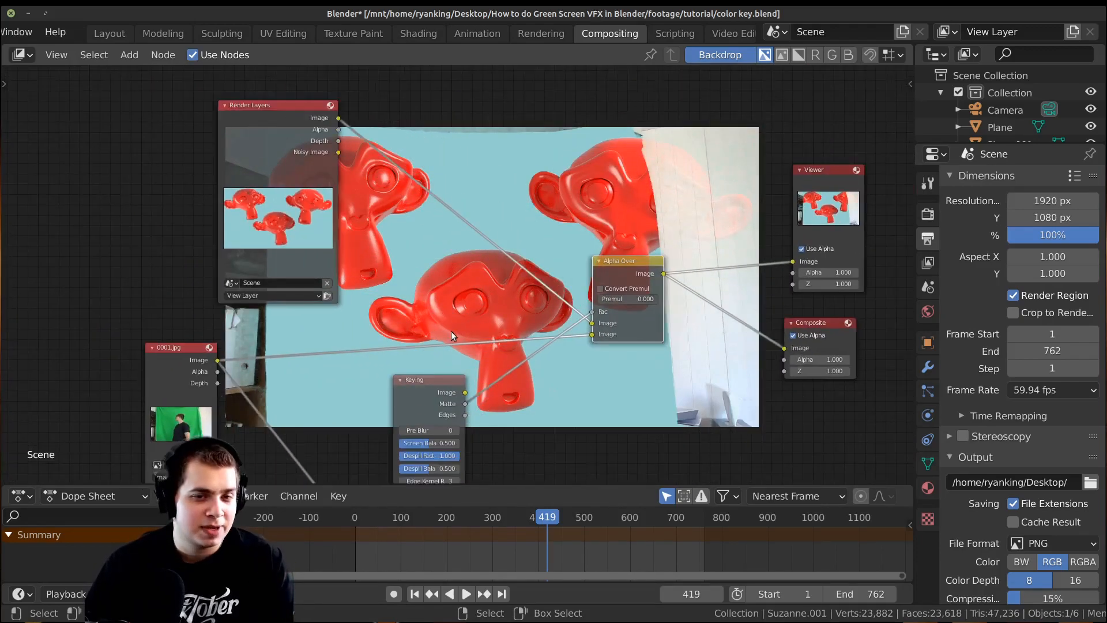
{"action": "middle_click_drag", "start_coordinate": [365, 439], "coordinate": [489, 228]}
{"action": "scroll", "coordinate": [489, 227], "scroll_direction": "down", "scroll_amount": 1}
{"action": "scroll", "coordinate": [433, 213], "scroll_direction": "up", "scroll_amount": 1}
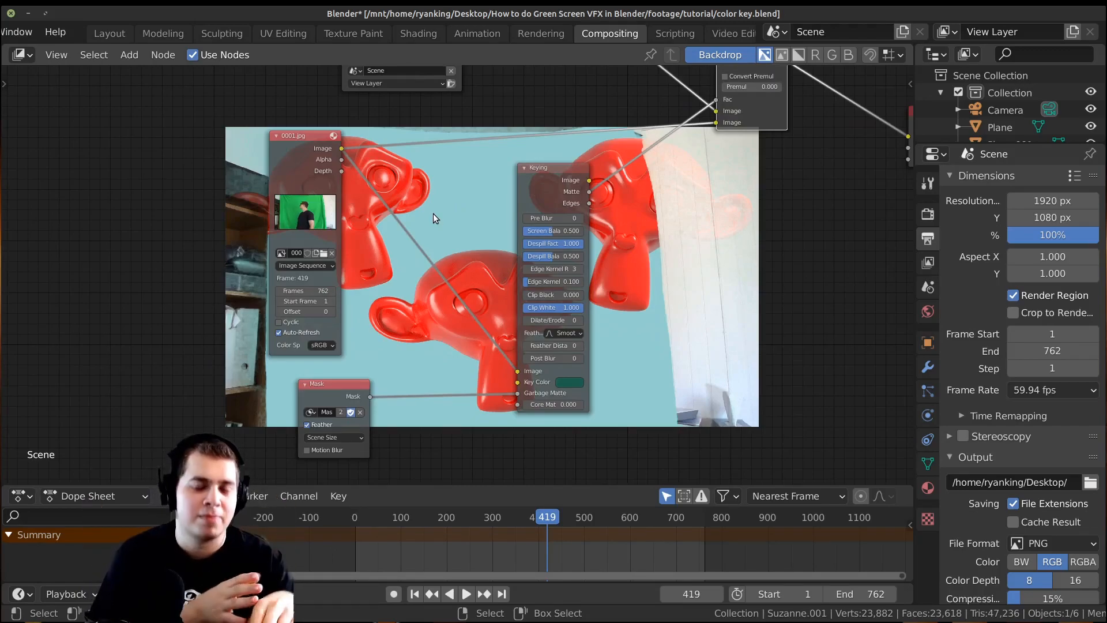
Add an Invert node on the link between the Mask node and the Keying node's Garbage Matte input
{"action": "scroll", "coordinate": [420, 346], "scroll_direction": "up", "scroll_amount": 2}
{"action": "middle_click_drag", "start_coordinate": [421, 347], "coordinate": [448, 307]}
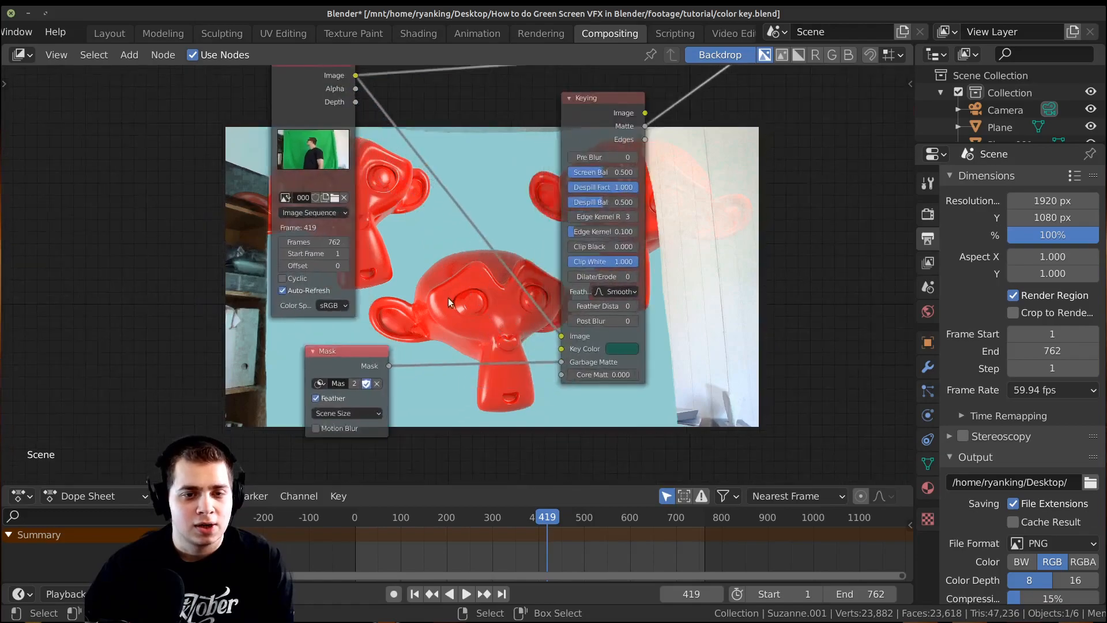
{"action": "scroll", "coordinate": [438, 311], "scroll_direction": "up", "scroll_amount": 1}
{"action": "key", "text": "shift+a"}
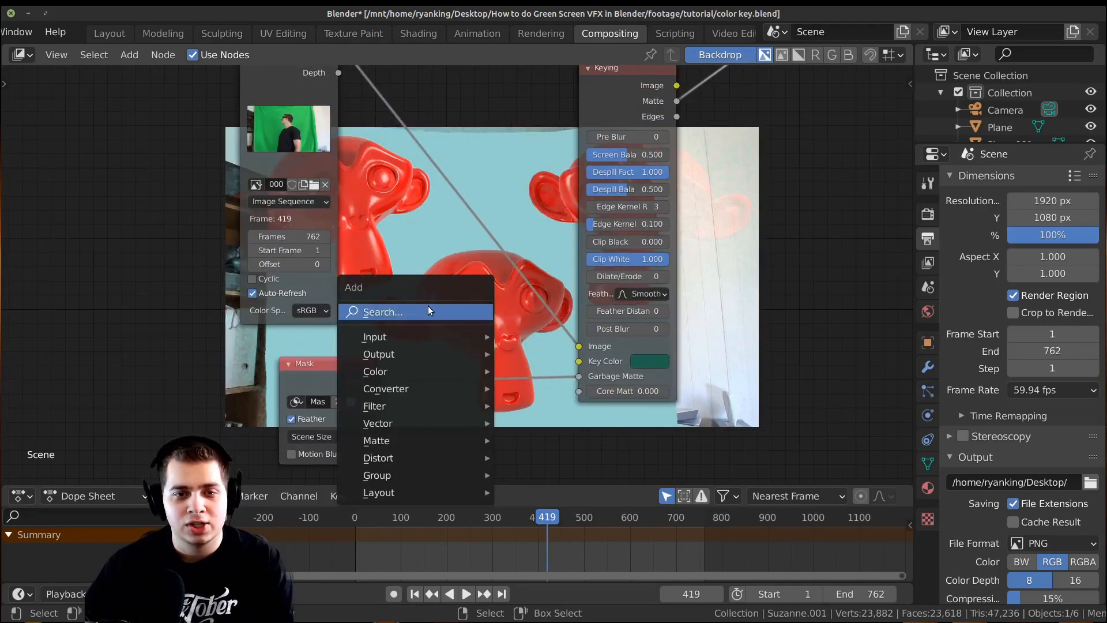
{"action": "left_click", "coordinate": [410, 312]}
{"action": "type", "text": "inv"}
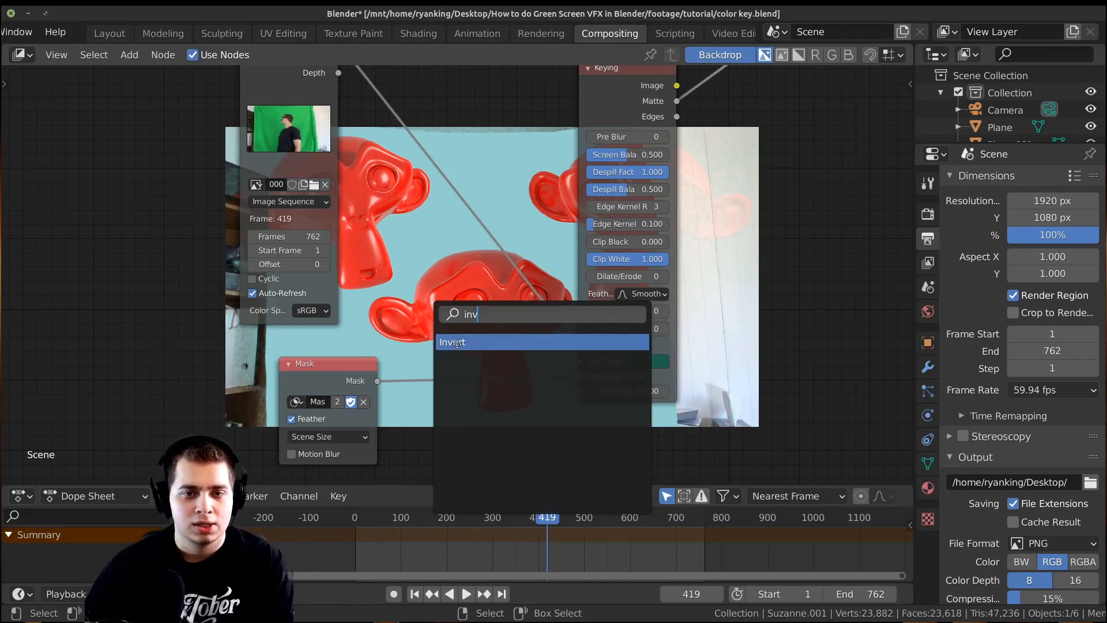
{"action": "left_click", "coordinate": [457, 342]}
{"action": "left_click", "coordinate": [431, 373]}
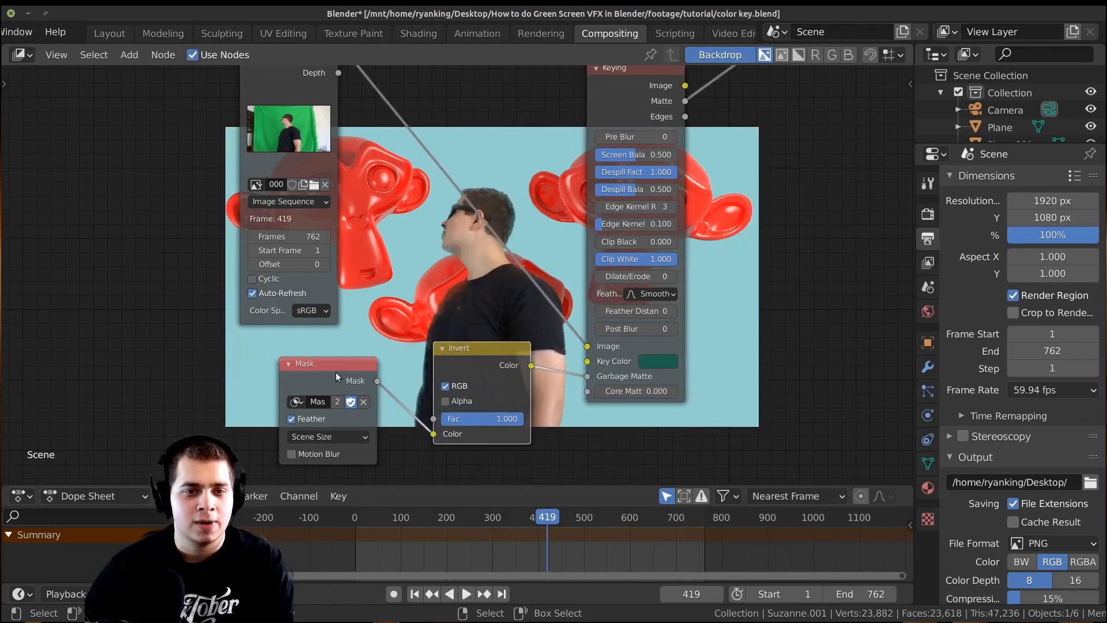
Preview the Mask and Invert node outputs on the backdrop, and return the preview to the Alpha Over result
{"action": "left_click", "coordinate": [327, 372], "text": "ctrl+shift"}
{"action": "middle_click_drag", "start_coordinate": [419, 293], "coordinate": [277, 375]}
{"action": "middle_click_drag", "start_coordinate": [382, 333], "coordinate": [382, 335]}
{"action": "middle_click_drag", "start_coordinate": [355, 268], "coordinate": [471, 149]}
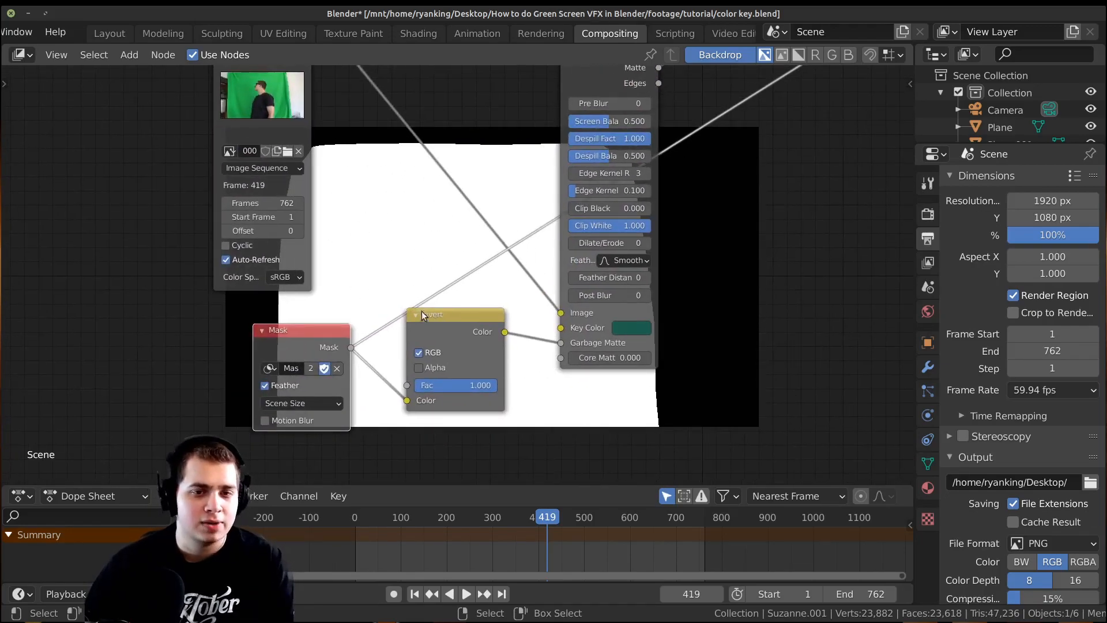
{"action": "left_click", "coordinate": [443, 317], "text": "ctrl+shift"}
{"action": "middle_click_drag", "start_coordinate": [410, 195], "coordinate": [375, 269]}
{"action": "scroll", "coordinate": [447, 192], "scroll_direction": "down", "scroll_amount": 6}
{"action": "scroll", "coordinate": [448, 192], "scroll_direction": "up", "scroll_amount": 1}
{"action": "middle_click_drag", "start_coordinate": [479, 292], "coordinate": [476, 362]}
{"action": "left_click", "coordinate": [718, 122], "text": "ctrl+shift"}
Scrub to around frame 137 and enlarge the backdrop to inspect the keyed edges around the person
{"action": "middle_click_drag", "start_coordinate": [537, 182], "coordinate": [379, 348]}
{"action": "left_click_drag", "start_coordinate": [489, 556], "coordinate": [418, 540]}
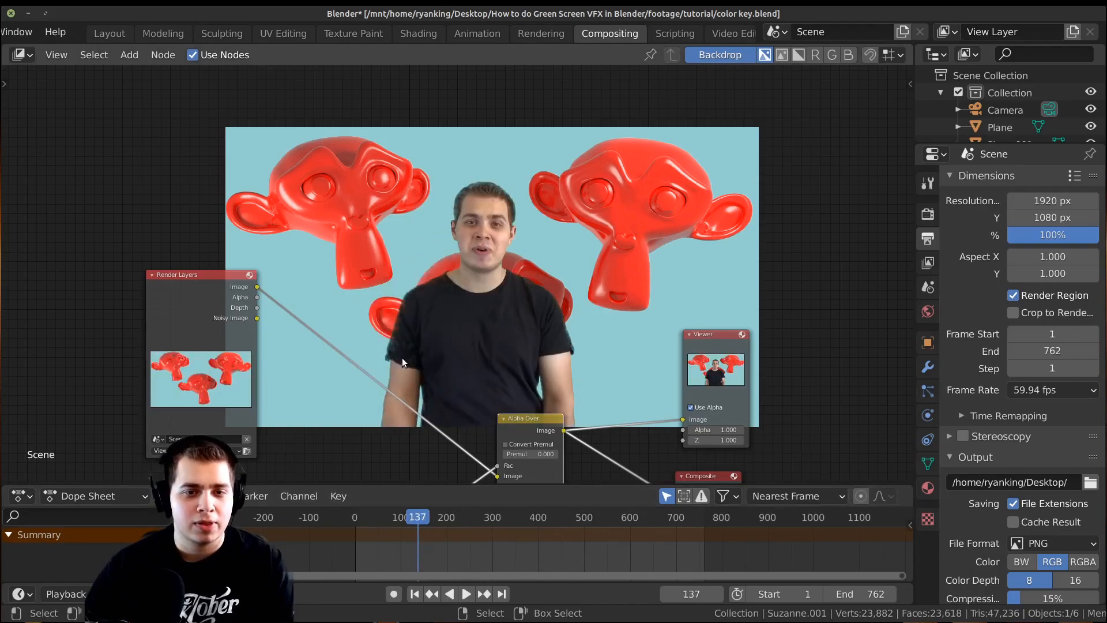
{"action": "scroll", "coordinate": [453, 222], "scroll_direction": "up", "scroll_amount": 5}
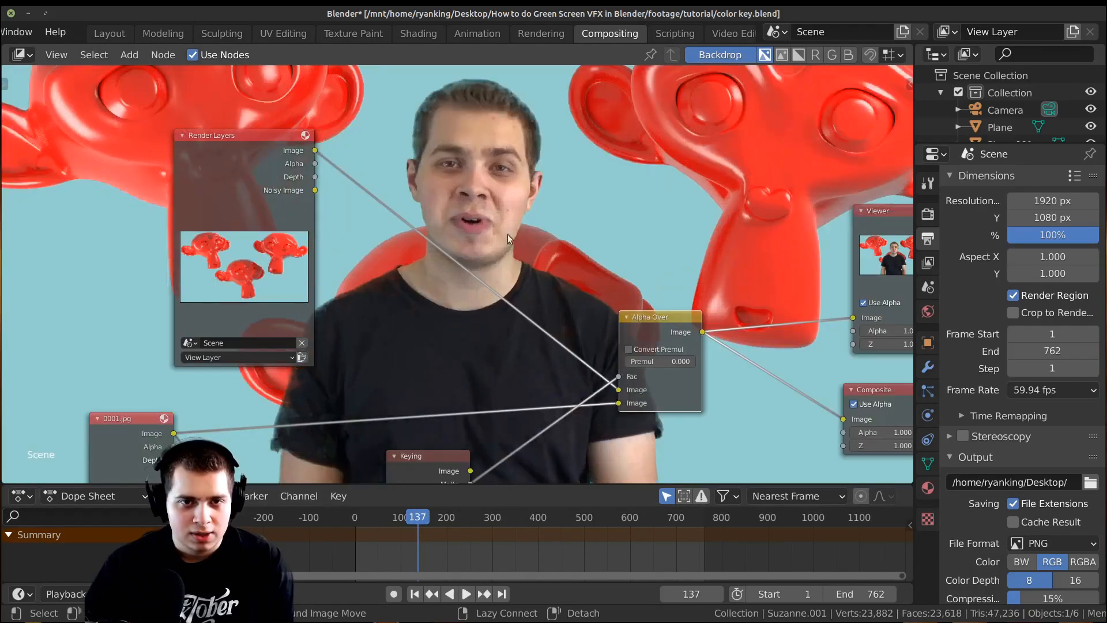
{"action": "key", "text": "alt+v"}
{"action": "key", "text": "alt+v"}
{"action": "key", "text": "alt+v"}
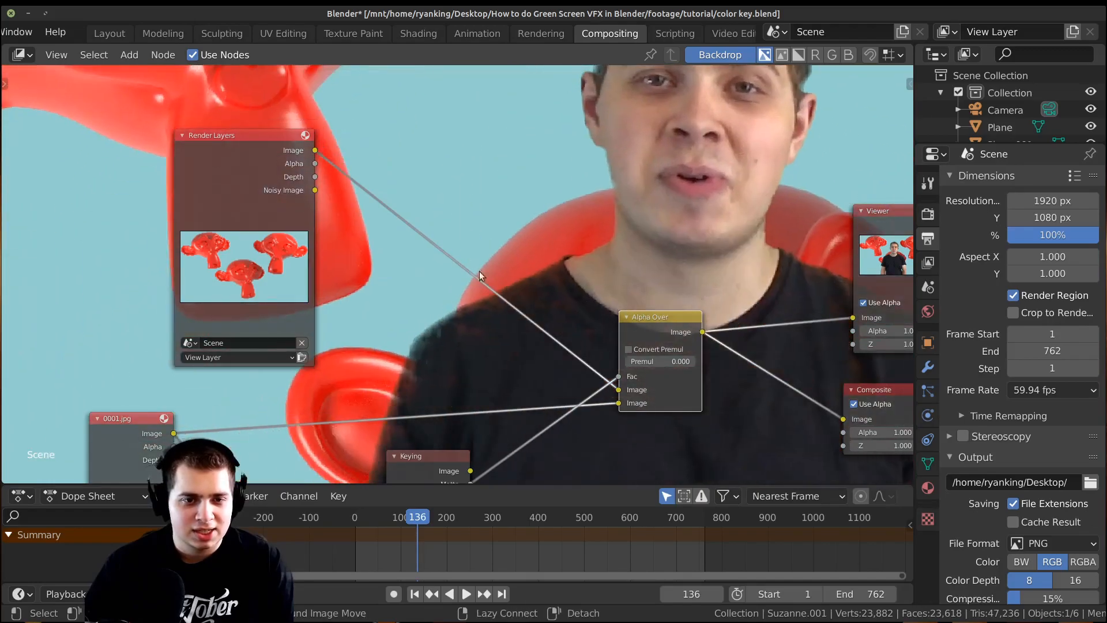
Nudge the Keying node slightly and preview its Matte output on the backdrop
{"action": "middle_click_drag", "start_coordinate": [473, 295], "coordinate": [459, 69]}
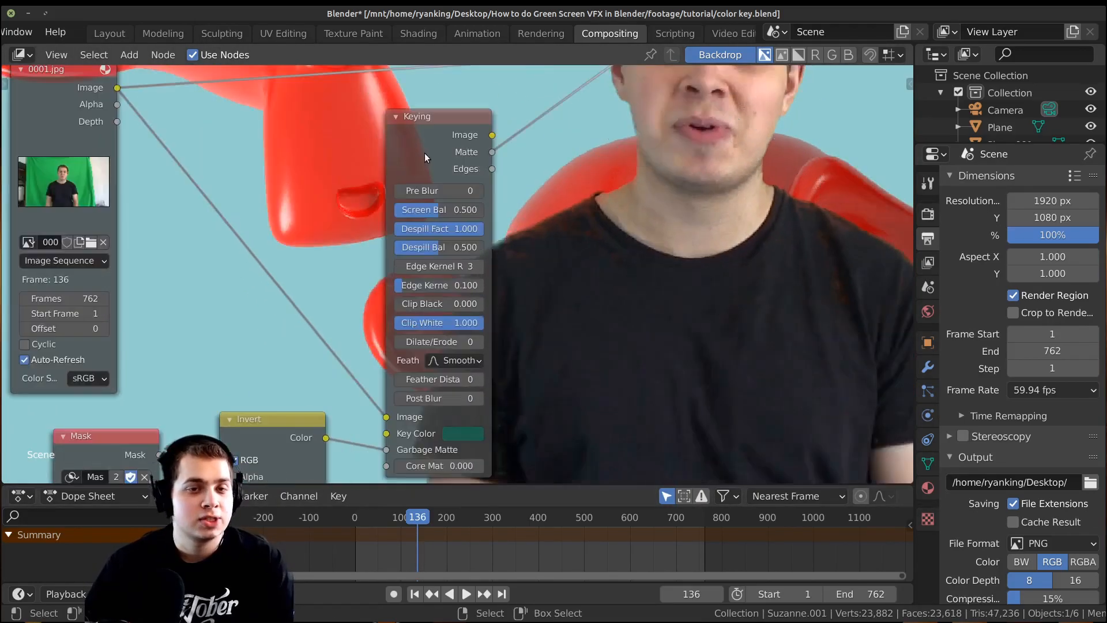
{"action": "left_click_drag", "start_coordinate": [425, 153], "coordinate": [419, 145]}
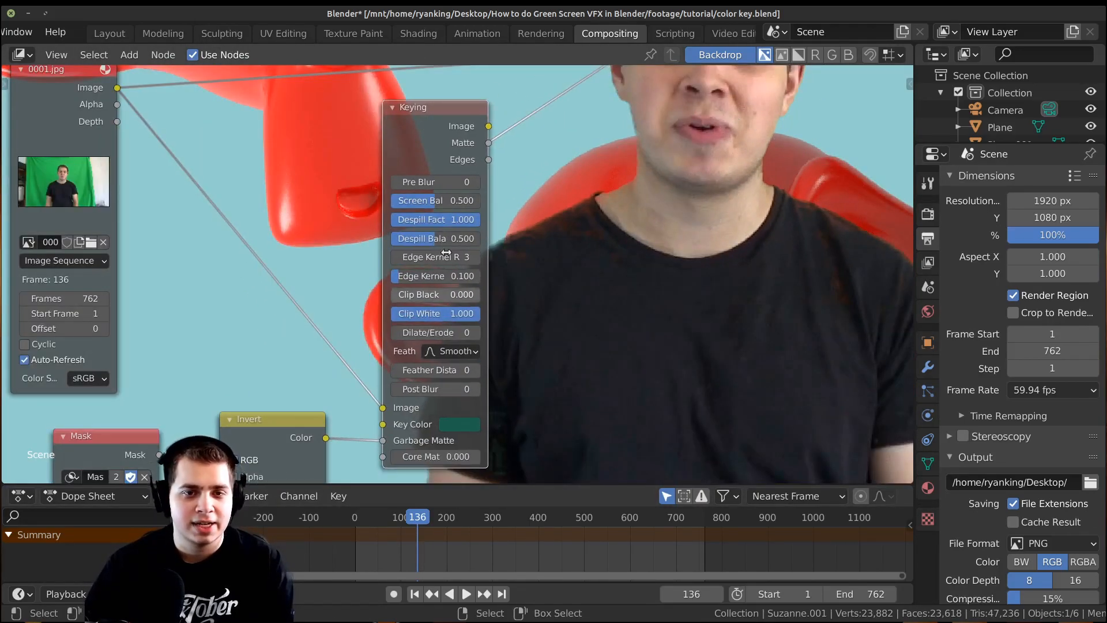
{"action": "scroll", "coordinate": [512, 272], "scroll_direction": "up", "scroll_amount": 2}
{"action": "scroll", "coordinate": [500, 375], "scroll_direction": "up", "scroll_amount": 3}
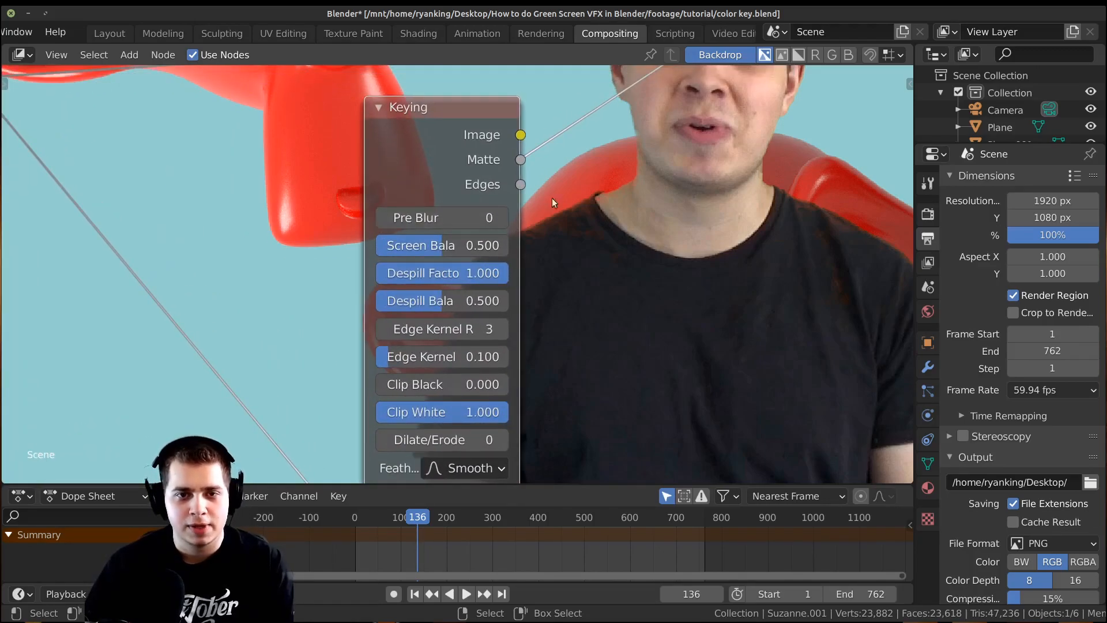
{"action": "middle_click_drag", "start_coordinate": [595, 153], "coordinate": [590, 171]}
{"action": "key", "text": "v"}
{"action": "left_click", "coordinate": [459, 142], "text": "ctrl+shift"}
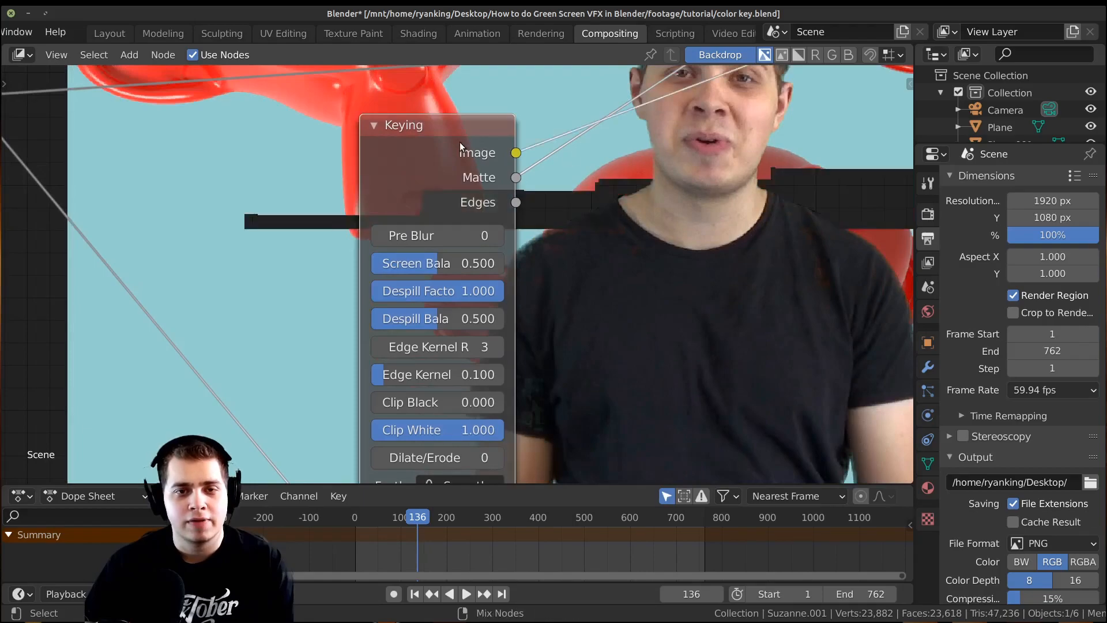
{"action": "left_click", "coordinate": [461, 144], "text": "ctrl+shift"}
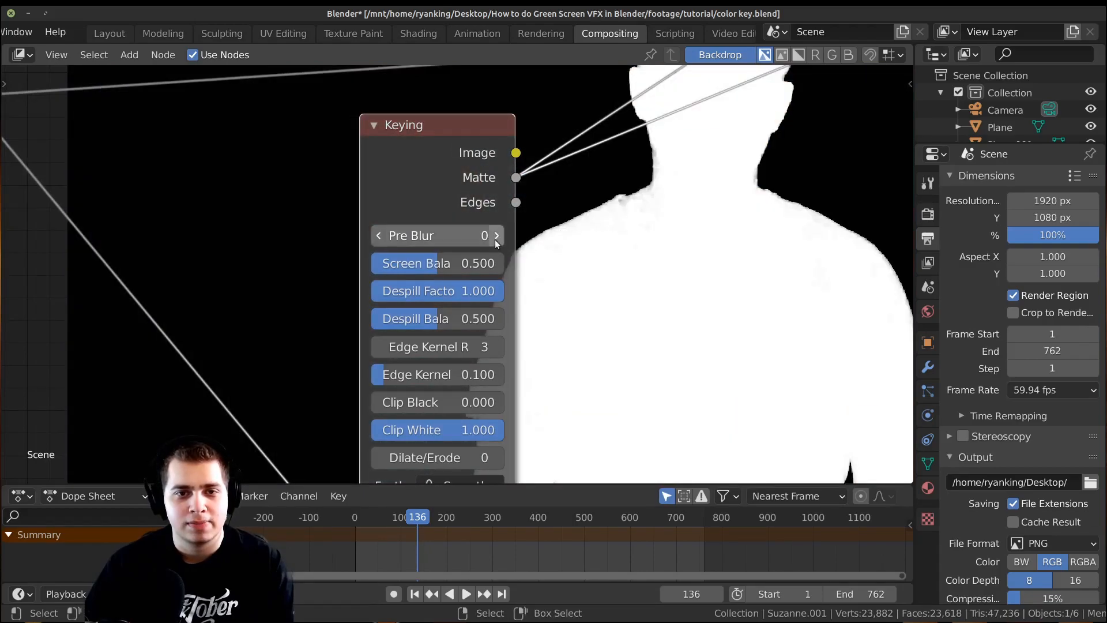
Try Pre Blur values of 17 and 2 on the Keying node and settle on 3
{"action": "left_click_drag", "start_coordinate": [464, 235], "coordinate": [513, 236]}
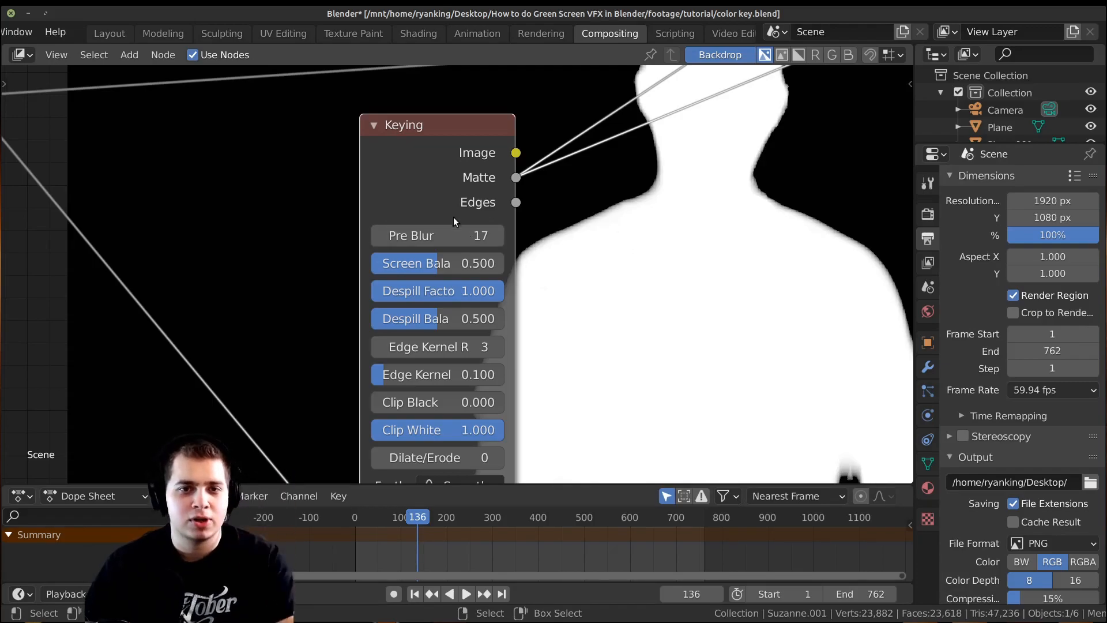
{"action": "left_click", "coordinate": [450, 236]}
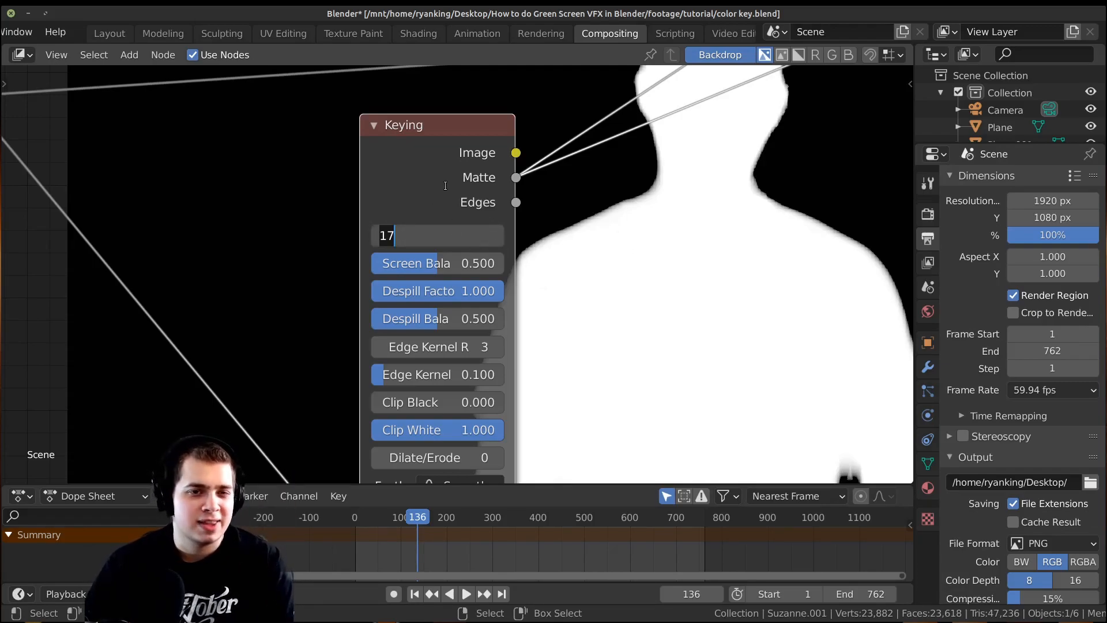
{"action": "type", "text": "2"}
{"action": "key", "text": "Return"}
{"action": "middle_click_drag", "start_coordinate": [453, 192], "coordinate": [441, 218]}
{"action": "left_click", "coordinate": [428, 257]}
{"action": "type", "text": "3"}
{"action": "key", "text": "Return"}
Cycle the backdrop preview through the Keying node's outputs, including Edges, and return it to the Alpha Over result
{"action": "left_click", "coordinate": [463, 165], "text": "ctrl+shift"}
{"action": "scroll", "coordinate": [438, 196], "scroll_direction": "down", "scroll_amount": 2}
{"action": "left_click", "coordinate": [430, 196], "text": "ctrl+shift"}
{"action": "left_click", "coordinate": [416, 182], "text": "ctrl+shift"}
{"action": "left_click", "coordinate": [417, 182], "text": "ctrl+shift"}
{"action": "middle_click_drag", "start_coordinate": [571, 171], "coordinate": [562, 287]}
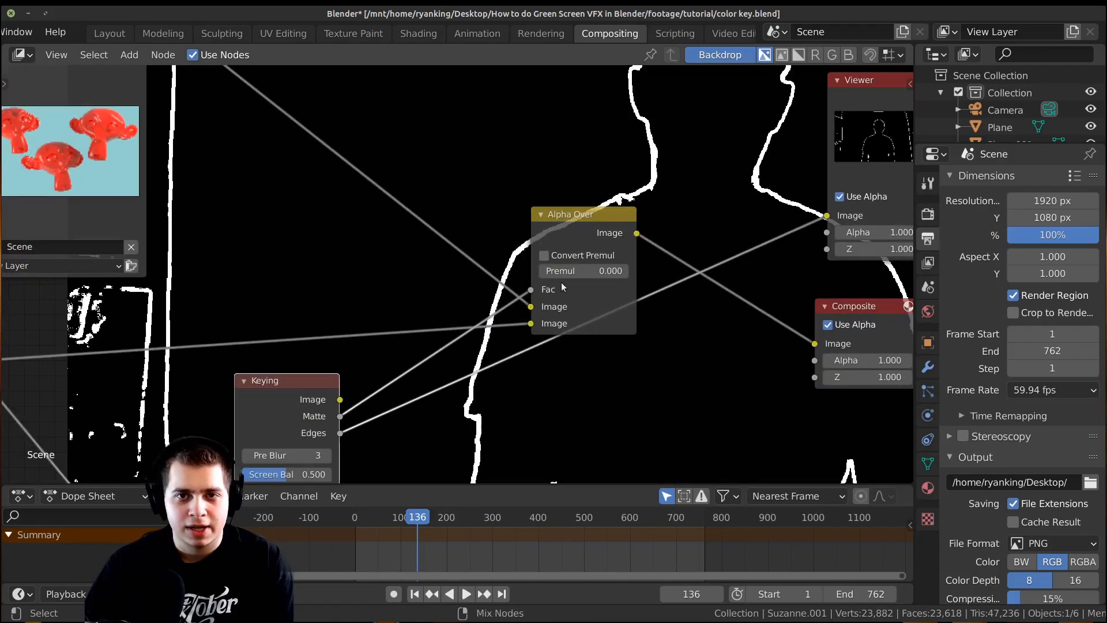
{"action": "left_click", "coordinate": [563, 226], "text": "ctrl+shift"}
Try a Post Blur of 7 on the Keying node and reset it to 0
{"action": "middle_click_drag", "start_coordinate": [427, 392], "coordinate": [432, 201]}
{"action": "scroll", "coordinate": [424, 316], "scroll_direction": "up", "scroll_amount": 2}
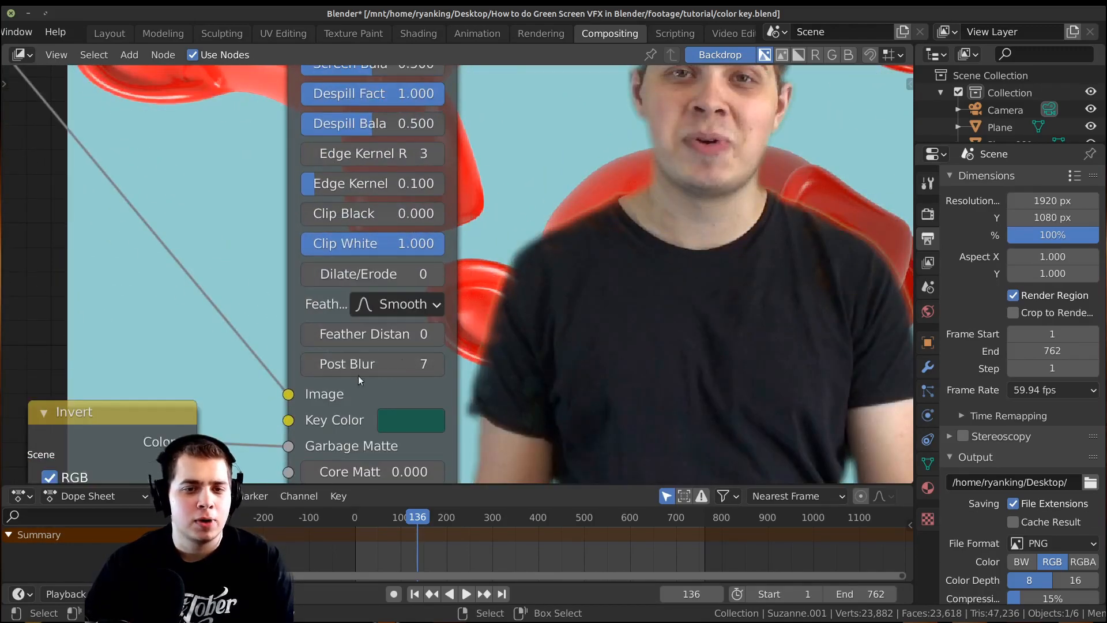
{"action": "left_click", "coordinate": [378, 366]}
{"action": "type", "text": "0"}
{"action": "key", "text": "Return"}
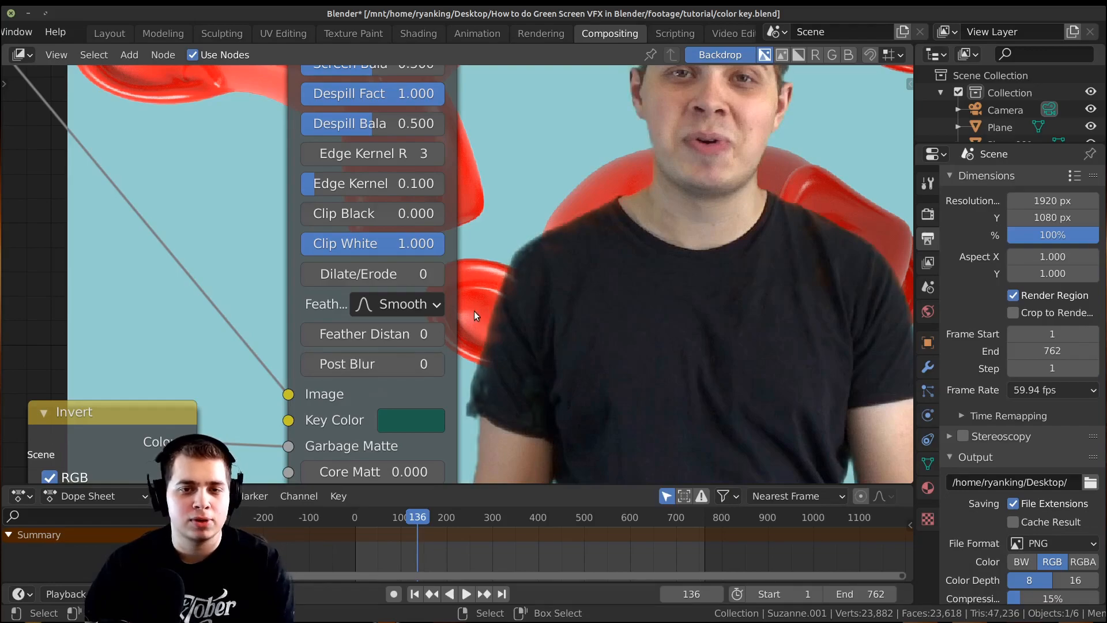
Set the Keying node's Post Blur to 2 and nudge the Alpha Over node slightly
{"action": "left_click", "coordinate": [437, 364]}
{"action": "left_click", "coordinate": [437, 364]}
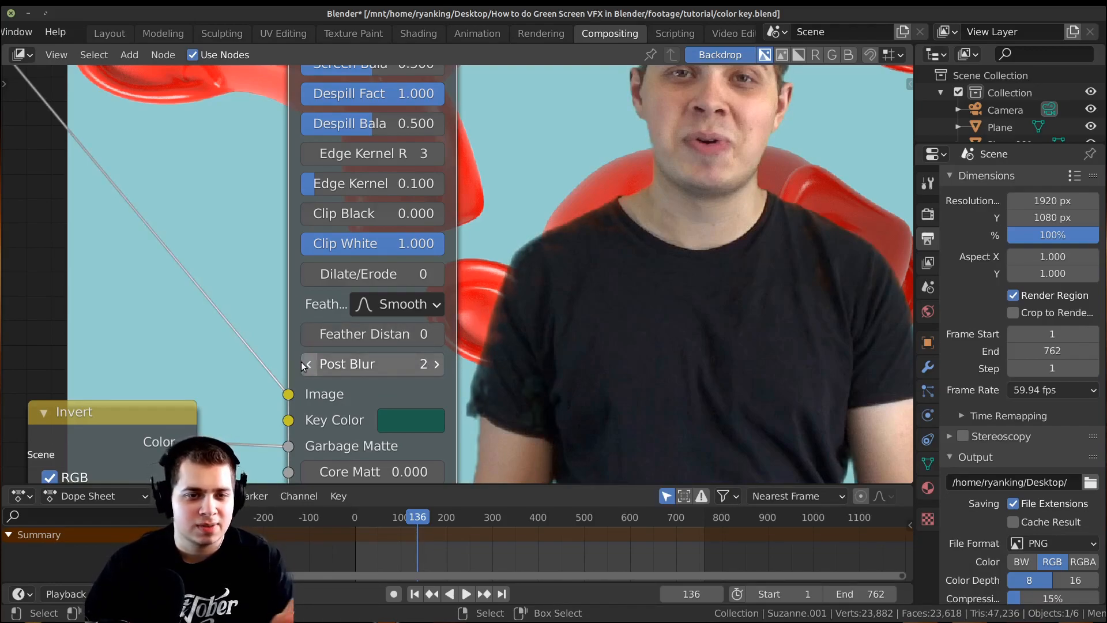
{"action": "scroll", "coordinate": [456, 274], "scroll_direction": "down", "scroll_amount": 1}
{"action": "middle_click_drag", "start_coordinate": [451, 221], "coordinate": [340, 237]}
{"action": "scroll", "coordinate": [450, 242], "scroll_direction": "down", "scroll_amount": 5}
{"action": "scroll", "coordinate": [385, 269], "scroll_direction": "up", "scroll_amount": 5}
{"action": "scroll", "coordinate": [347, 260], "scroll_direction": "up", "scroll_amount": 1}
{"action": "left_click", "coordinate": [323, 425]}
{"action": "scroll", "coordinate": [340, 237], "scroll_direction": "down", "scroll_amount": 4}
{"action": "middle_click_drag", "start_coordinate": [335, 167], "coordinate": [423, 327]}
{"action": "left_click_drag", "start_coordinate": [596, 133], "coordinate": [610, 141]}
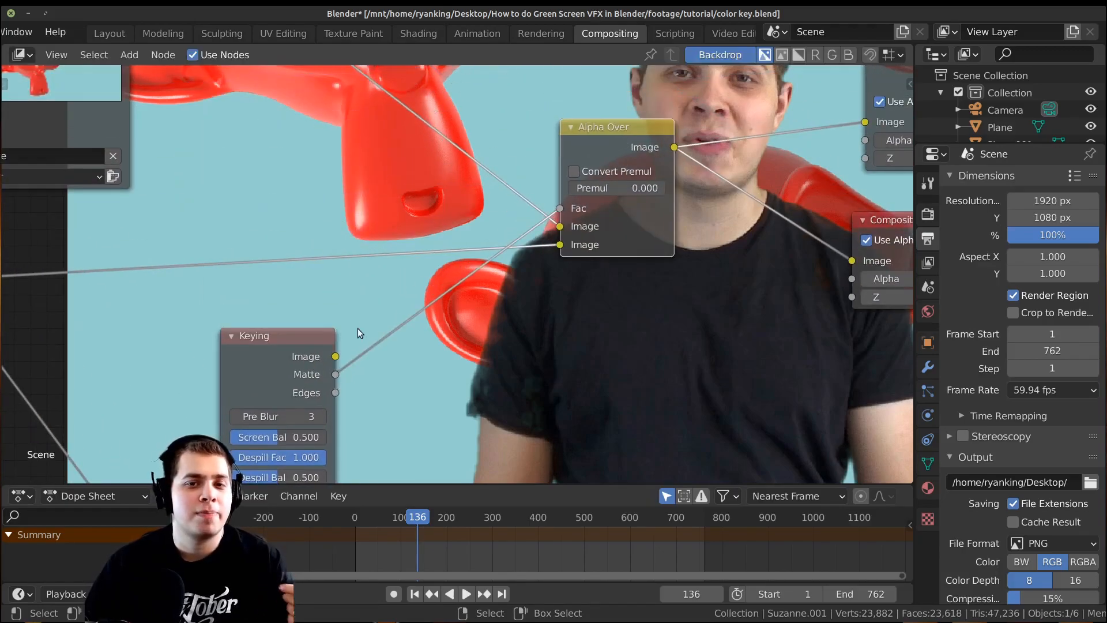
Preview the Keying node's Matte output on the backdrop and check the matte around the subject
{"action": "scroll", "coordinate": [358, 327], "scroll_direction": "up", "scroll_amount": 1}
{"action": "middle_click_drag", "start_coordinate": [357, 315], "coordinate": [358, 251]}
{"action": "left_click", "coordinate": [301, 297], "text": "ctrl+shift"}
{"action": "left_click", "coordinate": [303, 297], "text": "ctrl+shift"}
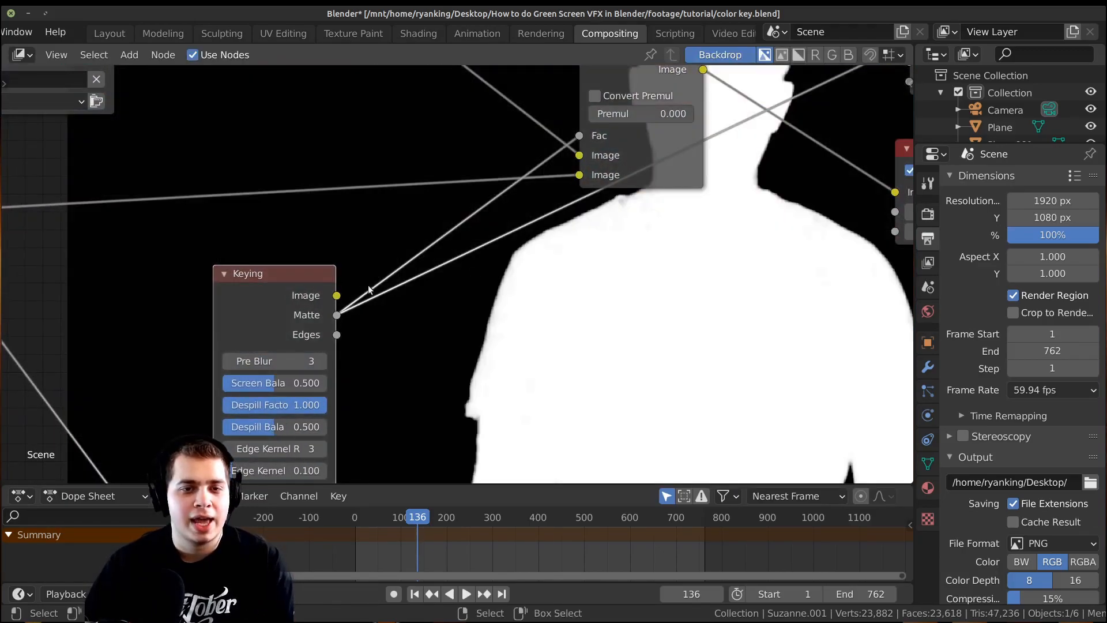
{"action": "scroll", "coordinate": [483, 256], "scroll_direction": "down", "scroll_amount": 3}
{"action": "middle_click_drag", "start_coordinate": [483, 256], "coordinate": [432, 316]}
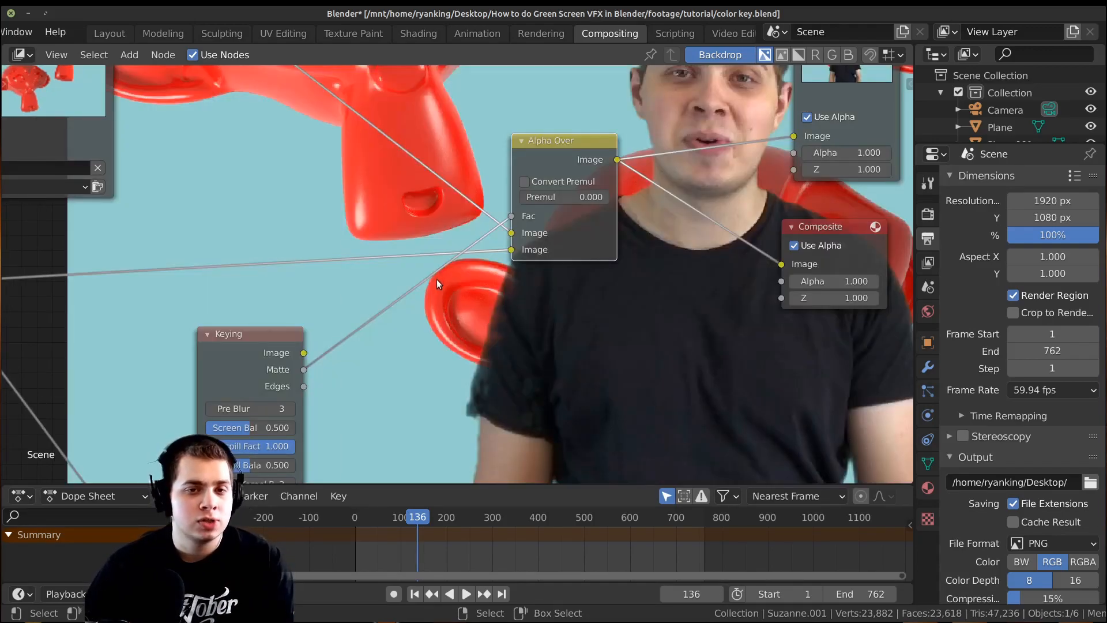
Insert a ColorRamp node on the link between the Keying Matte output and the Alpha Over Fac input
{"action": "key", "text": "shift+a"}
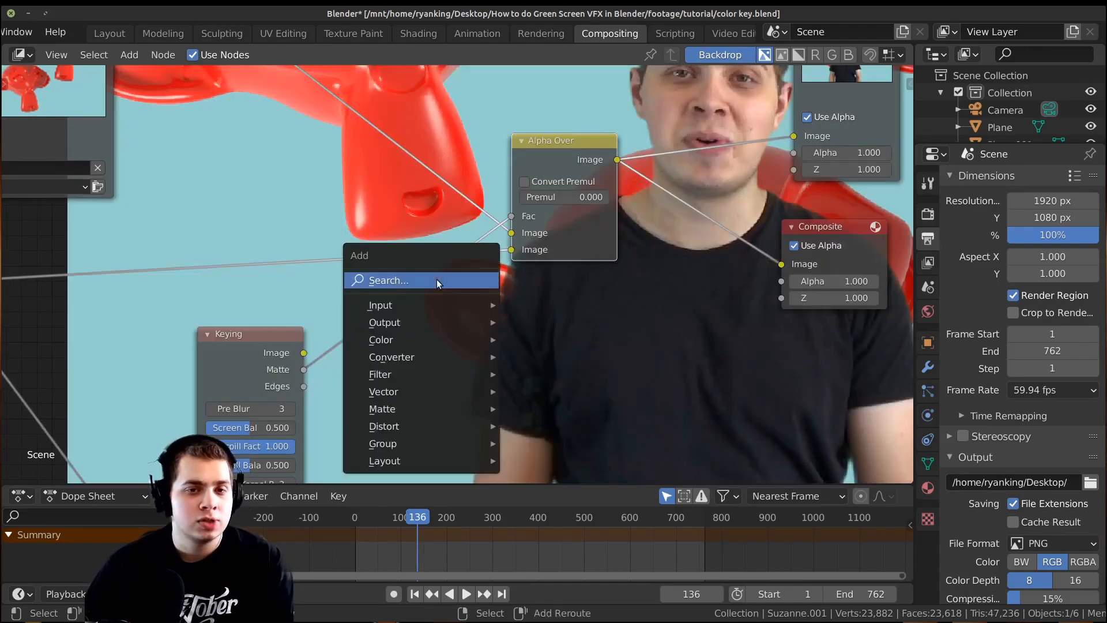
{"action": "left_click", "coordinate": [434, 281]}
{"action": "type", "text": "colo"}
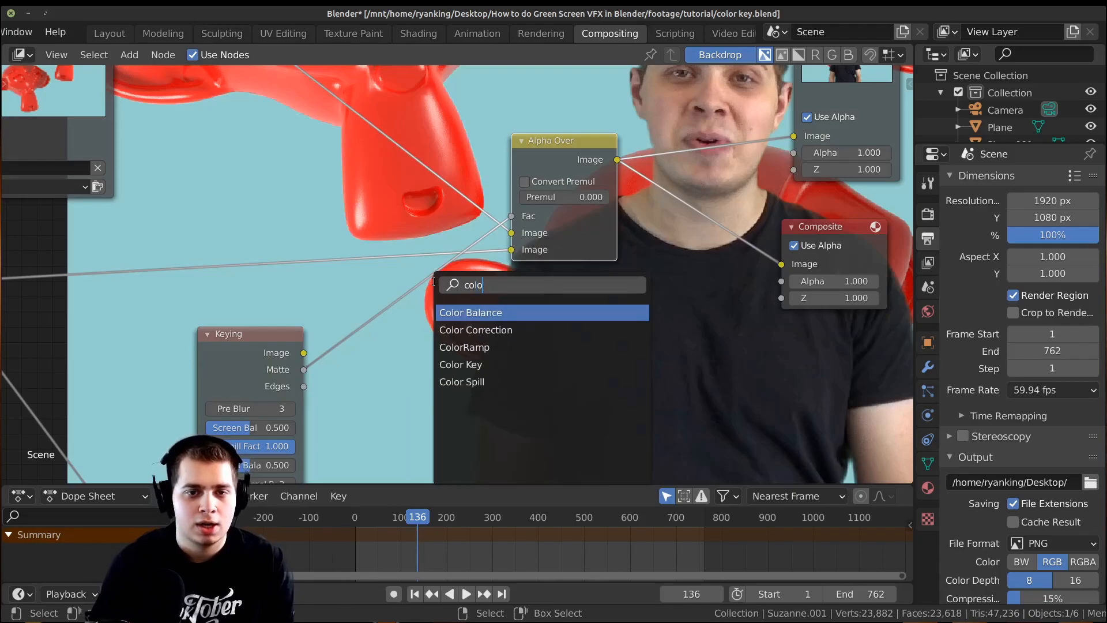
{"action": "left_click", "coordinate": [503, 346]}
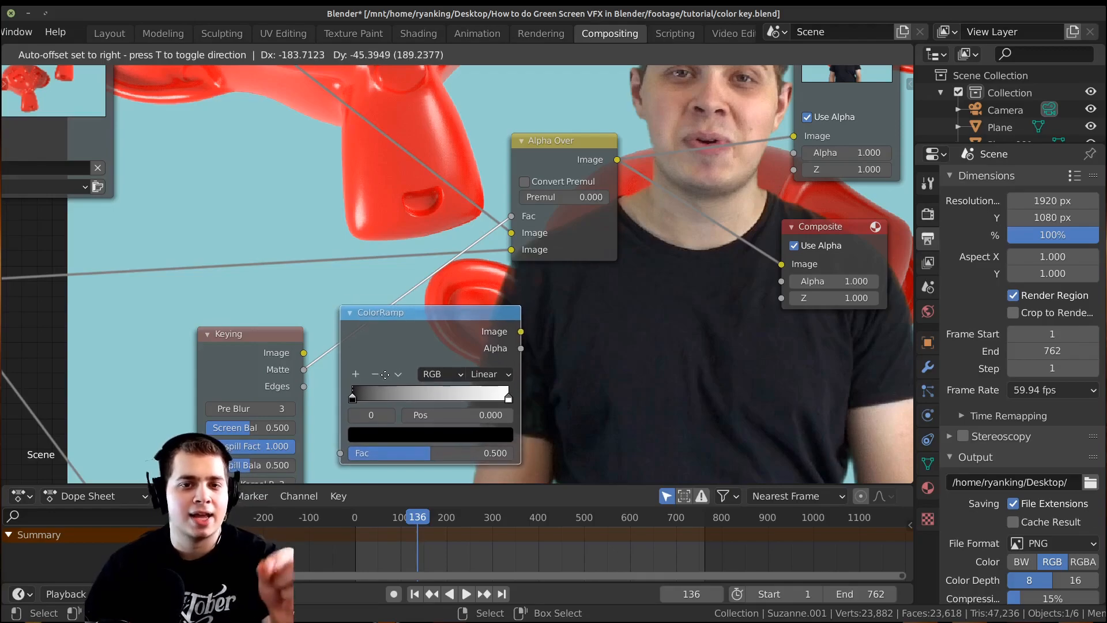
{"action": "left_click", "coordinate": [398, 367]}
Preview the ColorRamp's output on the backdrop and move the ColorRamp node farther away from the Keying node
{"action": "left_click", "coordinate": [466, 329], "text": "ctrl+shift"}
{"action": "middle_click_drag", "start_coordinate": [520, 232], "coordinate": [517, 339]}
{"action": "key", "text": "v"}
{"action": "key", "text": "v"}
{"action": "key", "text": "v"}
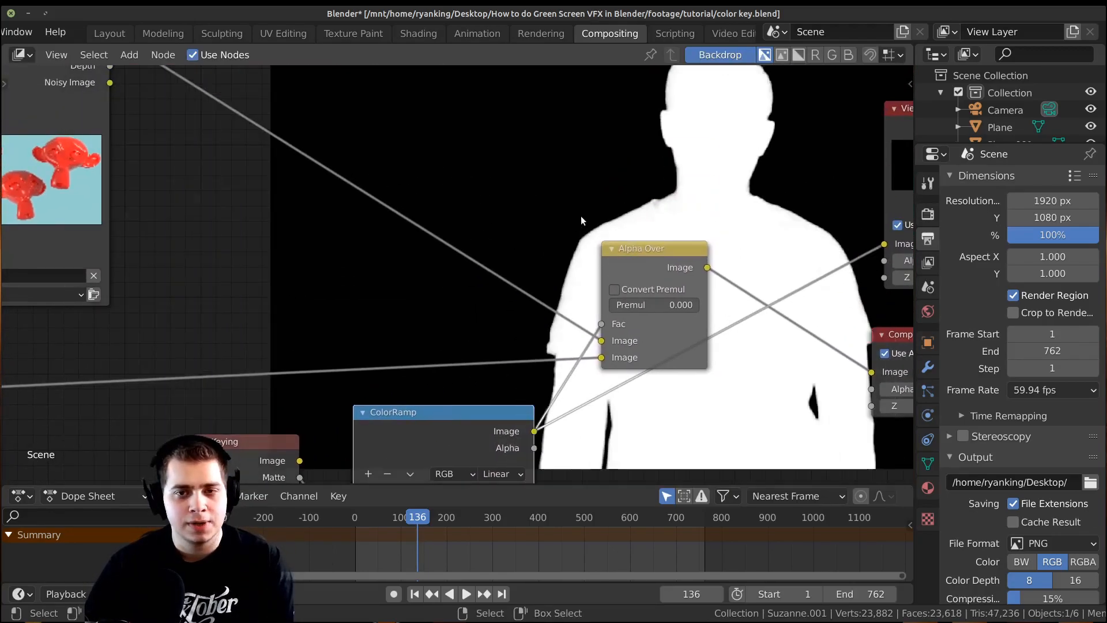
{"action": "middle_click_drag", "start_coordinate": [579, 217], "coordinate": [446, 267], "text": "alt"}
{"action": "middle_click_drag", "start_coordinate": [443, 306], "coordinate": [476, 234]}
{"action": "scroll", "coordinate": [476, 235], "scroll_direction": "down", "scroll_amount": 2}
{"action": "scroll", "coordinate": [455, 268], "scroll_direction": "up", "scroll_amount": 2}
{"action": "middle_click_drag", "start_coordinate": [455, 286], "coordinate": [562, 203]}
{"action": "scroll", "coordinate": [554, 268], "scroll_direction": "up", "scroll_amount": 1}
{"action": "left_click_drag", "start_coordinate": [554, 268], "coordinate": [725, 292]}
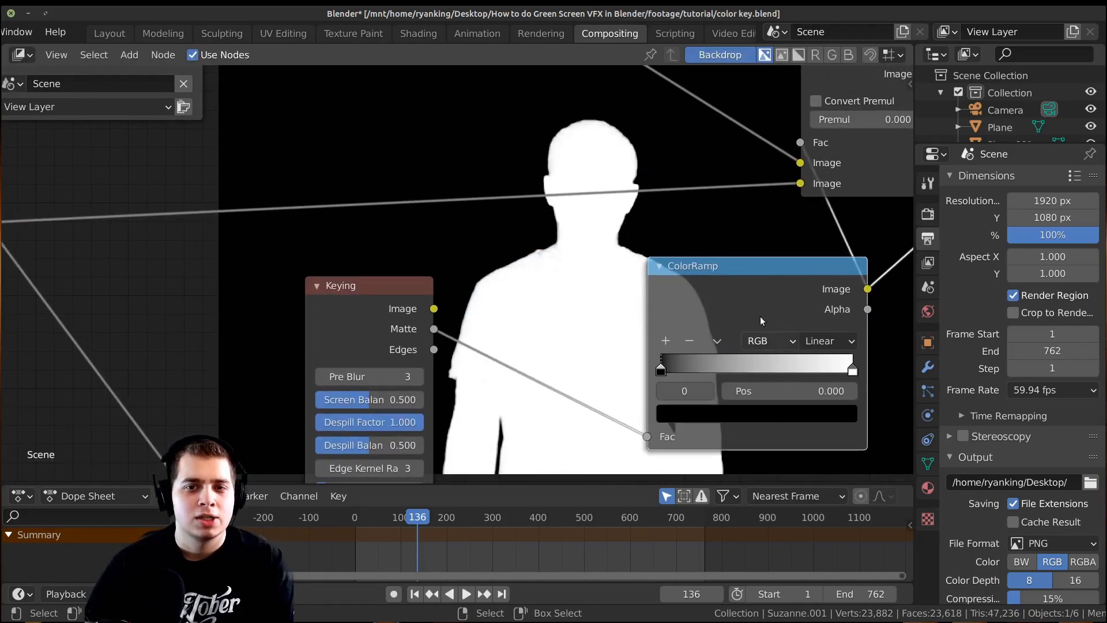
Tighten the matte by sliding the ColorRamp's white stop to about 0.512
{"action": "key", "text": "alt+v"}
{"action": "key", "text": "alt+v"}
{"action": "key", "text": "alt+v"}
{"action": "key", "text": "alt+v"}
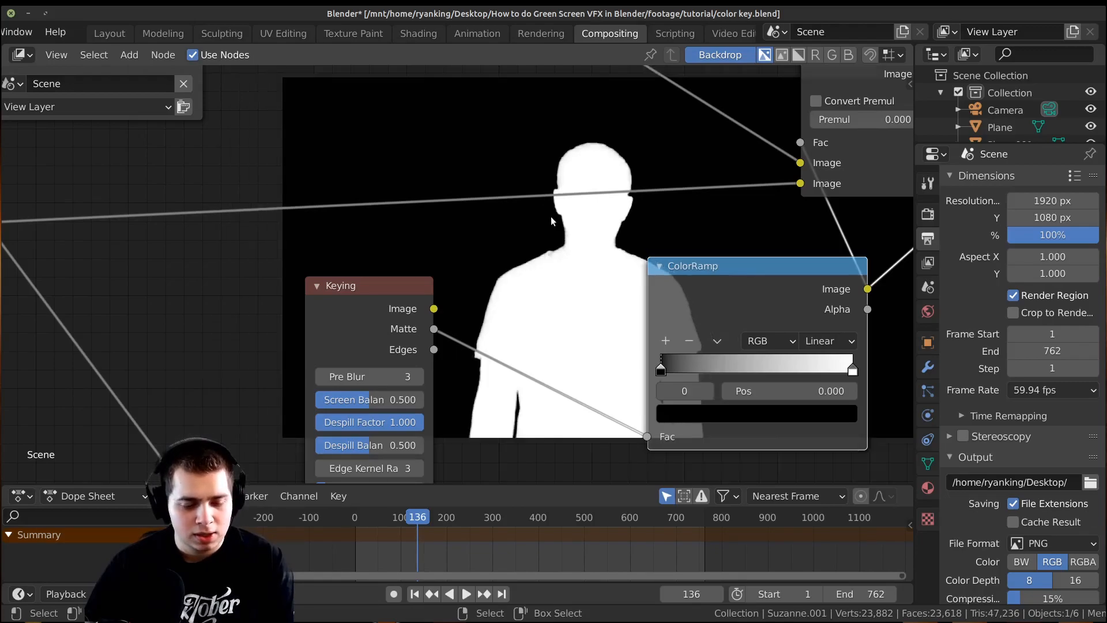
{"action": "key", "text": "alt+v"}
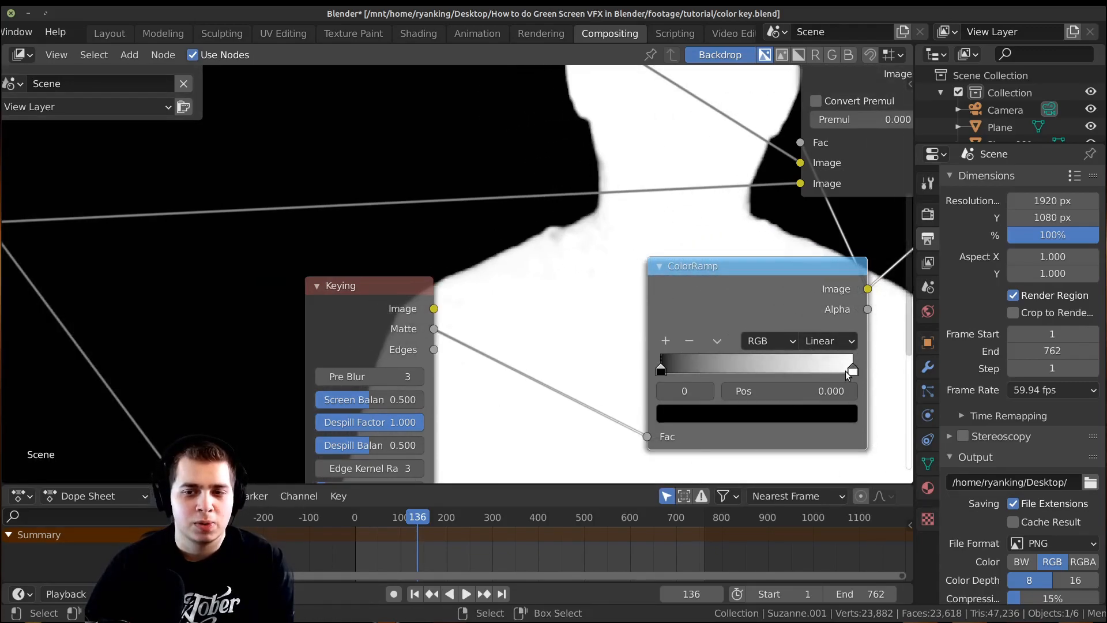
{"action": "left_click_drag", "start_coordinate": [851, 369], "coordinate": [788, 369]}
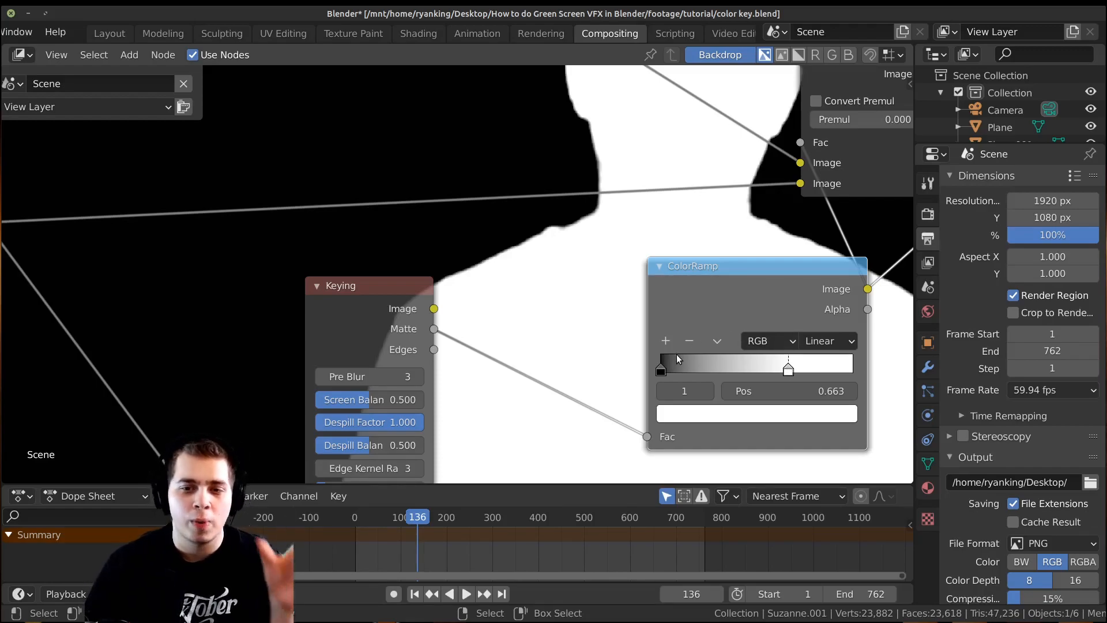
{"action": "left_click_drag", "start_coordinate": [792, 373], "coordinate": [763, 370]}
Preview the Alpha Over result on the backdrop to check the composited subject
{"action": "scroll", "coordinate": [746, 344], "scroll_direction": "down", "scroll_amount": 3}
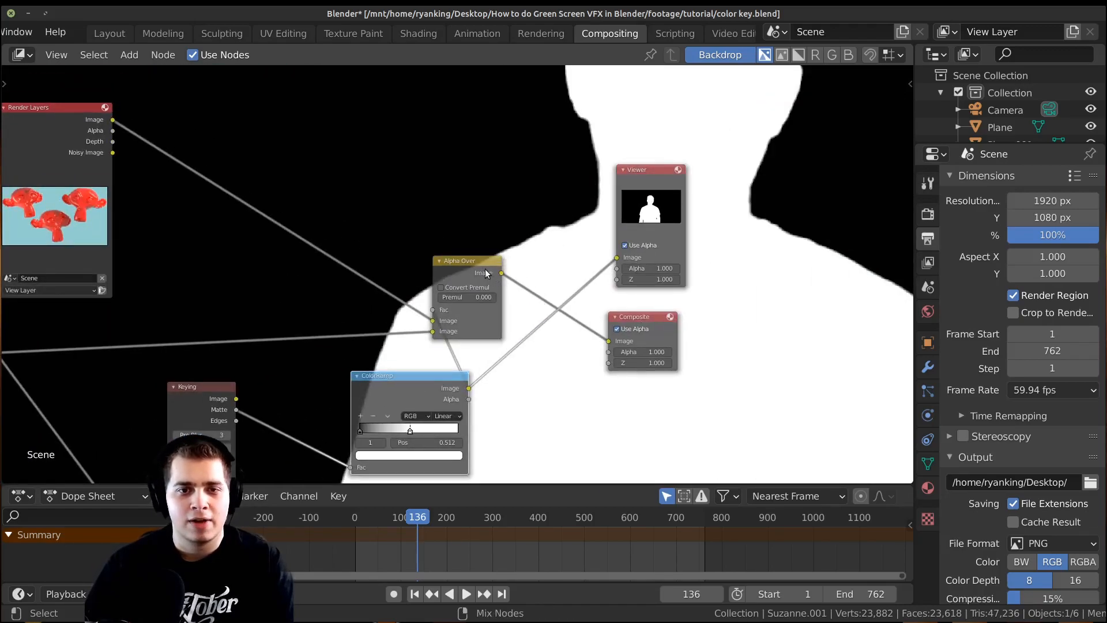
{"action": "left_click", "coordinate": [485, 276], "text": "ctrl+shift"}
{"action": "middle_click_drag", "start_coordinate": [556, 219], "coordinate": [571, 271]}
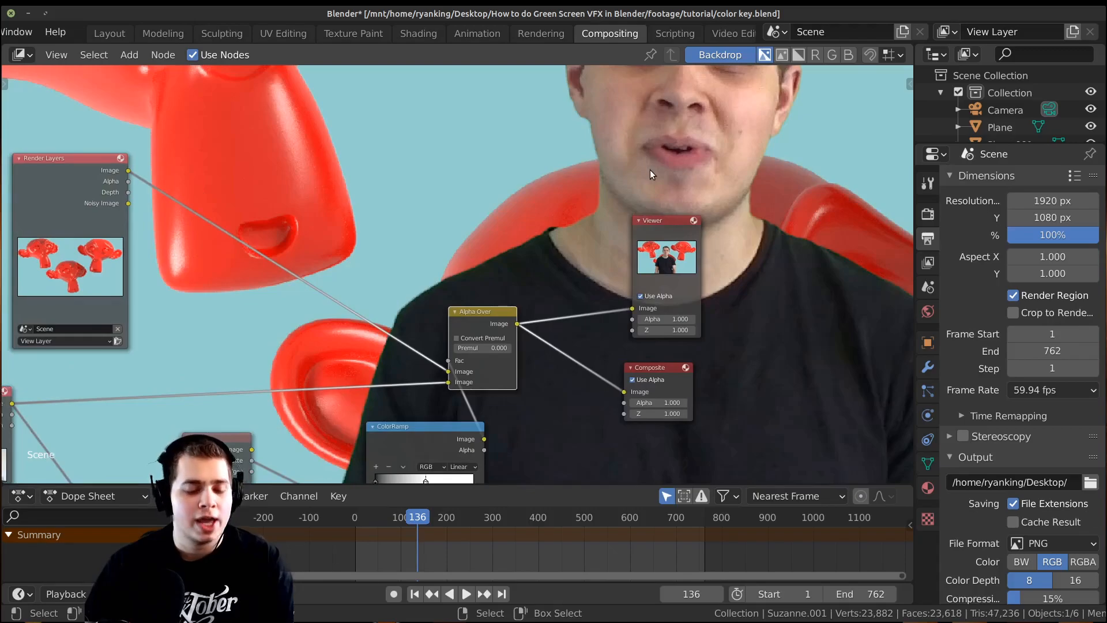
{"action": "key", "text": "v"}
{"action": "key", "text": "v"}
{"action": "key", "text": "v"}
Slide the ColorRamp's black stop slightly inward and its white stop to about 0.393
{"action": "middle_click_drag", "start_coordinate": [452, 385], "coordinate": [452, 234]}
{"action": "scroll", "coordinate": [558, 234], "scroll_direction": "up", "scroll_amount": 5}
{"action": "scroll", "coordinate": [558, 234], "scroll_direction": "up", "scroll_amount": 2}
{"action": "left_click_drag", "start_coordinate": [259, 379], "coordinate": [312, 385]}
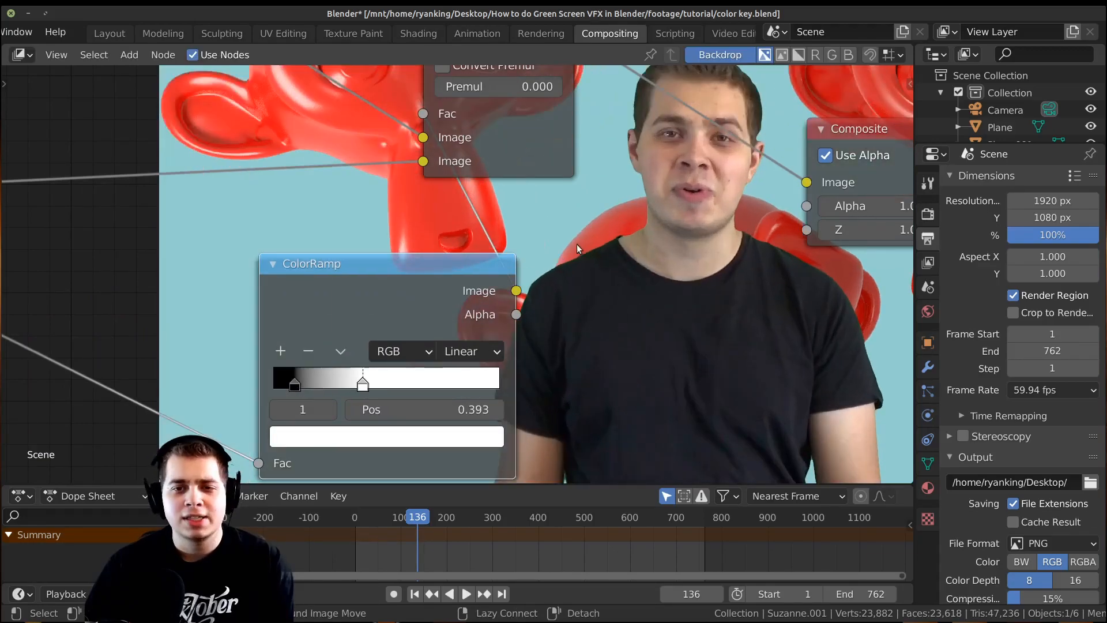
Examine the keyed edges around the subject's face, neck and shoulders closely on the backdrop
{"action": "key", "text": "alt+v"}
{"action": "key", "text": "alt+v"}
{"action": "key", "text": "alt+v"}
{"action": "middle_click_drag", "start_coordinate": [558, 204], "coordinate": [714, 335], "text": "alt"}
{"action": "key", "text": "alt+v"}
{"action": "key", "text": "alt+v"}
{"action": "key", "text": "alt+v"}
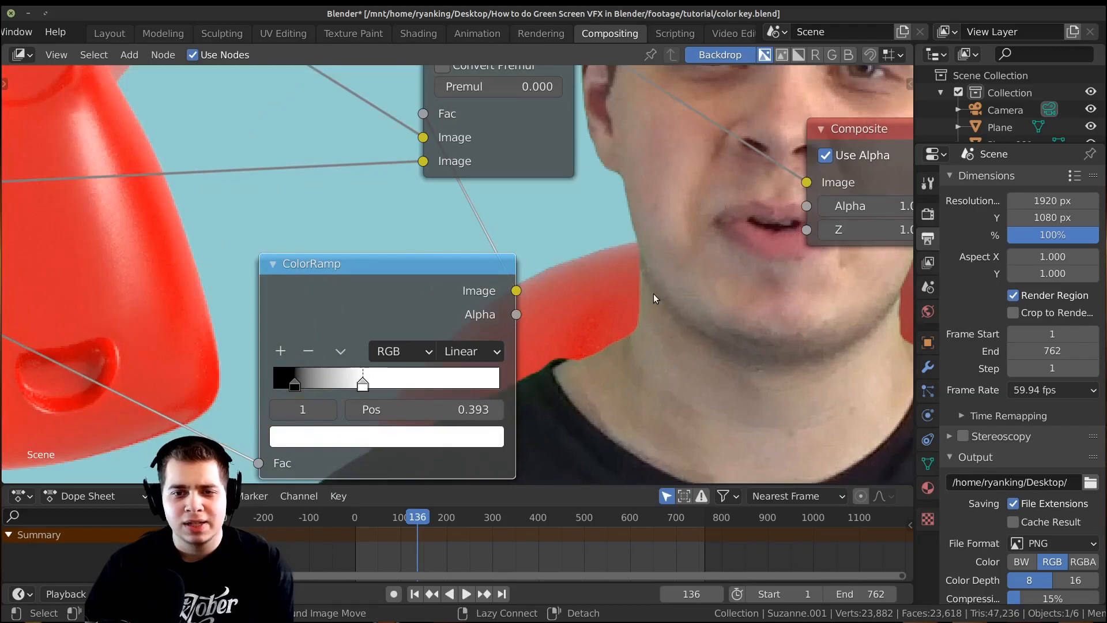
{"action": "key", "text": "alt+v"}
{"action": "key", "text": "alt+v"}
{"action": "key", "text": "alt+v"}
{"action": "key", "text": "v"}
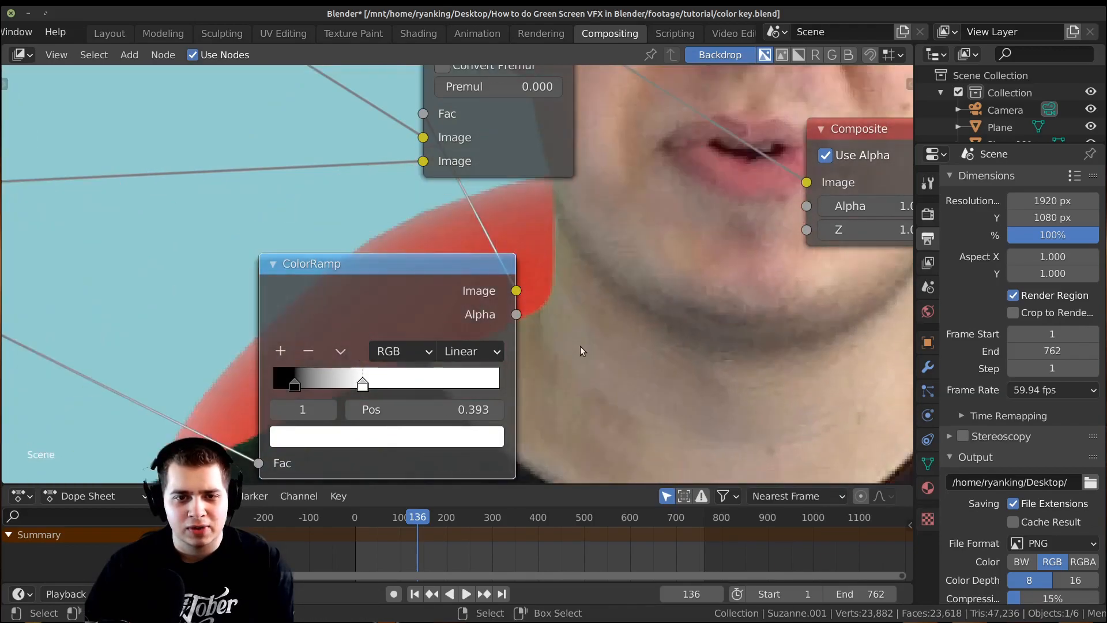
{"action": "key", "text": "v"}
{"action": "key", "text": "v"}
{"action": "key", "text": "v"}
{"action": "middle_click_drag", "start_coordinate": [580, 342], "coordinate": [684, 328], "text": "alt"}
{"action": "key", "text": "v"}
{"action": "key", "text": "v"}
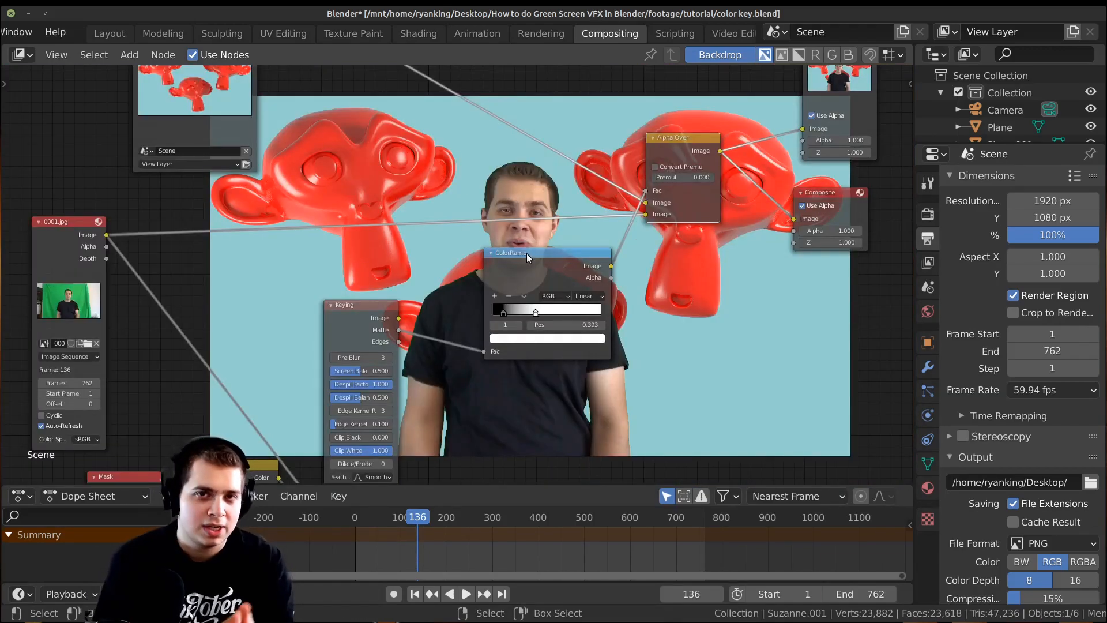
Move the 0001.jpg image sequence node farther from the Keying node, keeping its Image output linked to the second Alpha Over Image input
{"action": "left_click_drag", "start_coordinate": [67, 290], "coordinate": [37, 281]}
{"action": "middle_click_drag", "start_coordinate": [377, 258], "coordinate": [507, 269]}
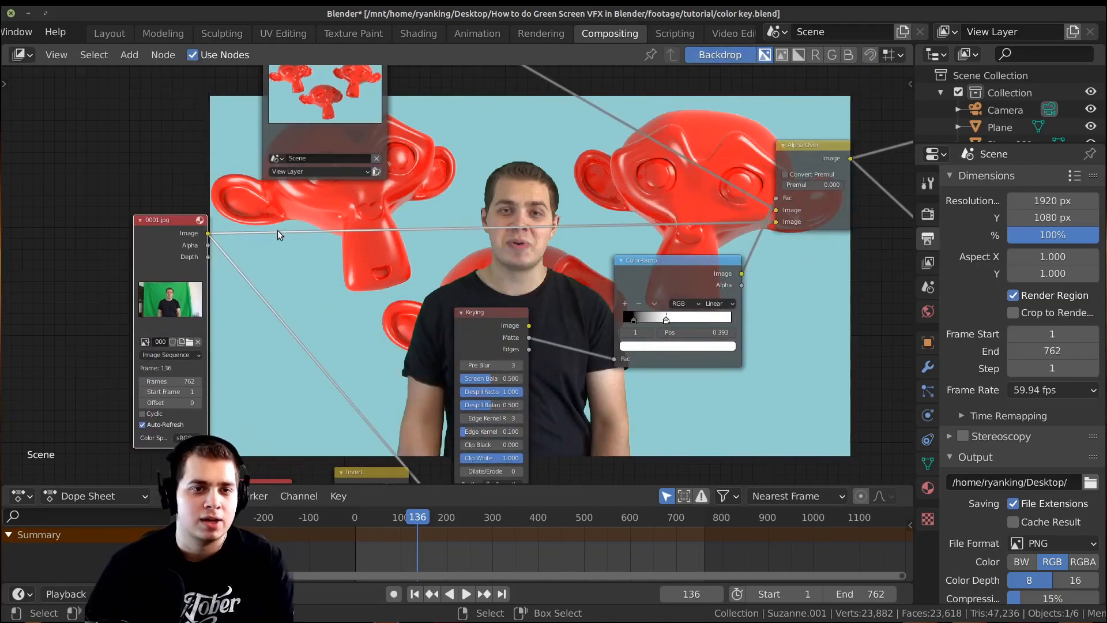
{"action": "left_click_drag", "start_coordinate": [207, 234], "coordinate": [779, 224]}
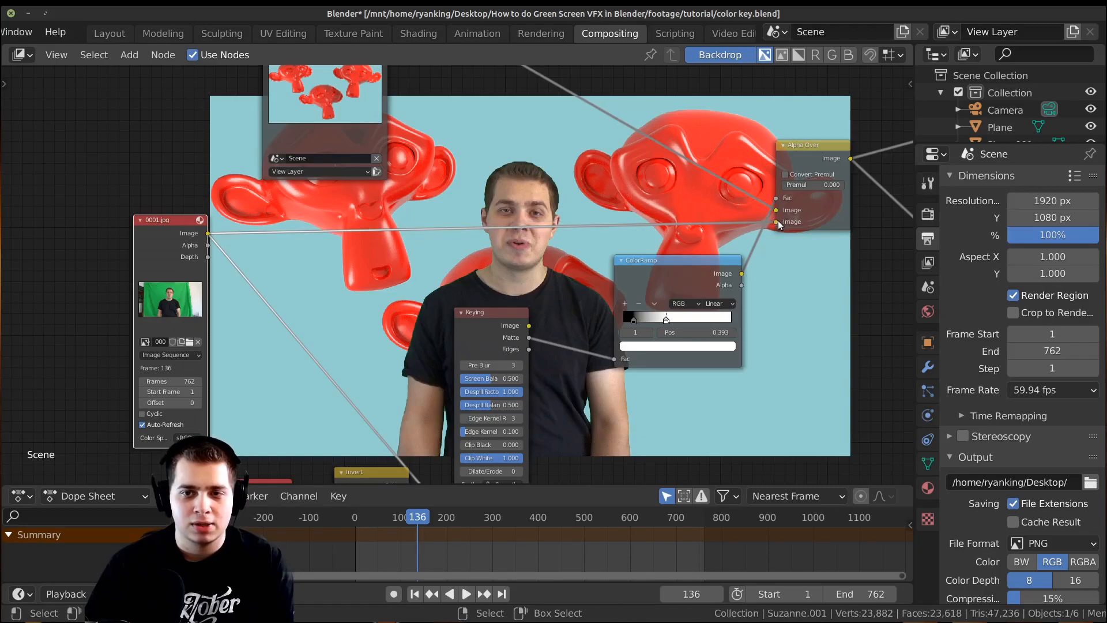
Insert a Hue Correct node on the link between the 0001.jpg footage and the Alpha Over Image input
{"action": "scroll", "coordinate": [496, 184], "scroll_direction": "up", "scroll_amount": 1}
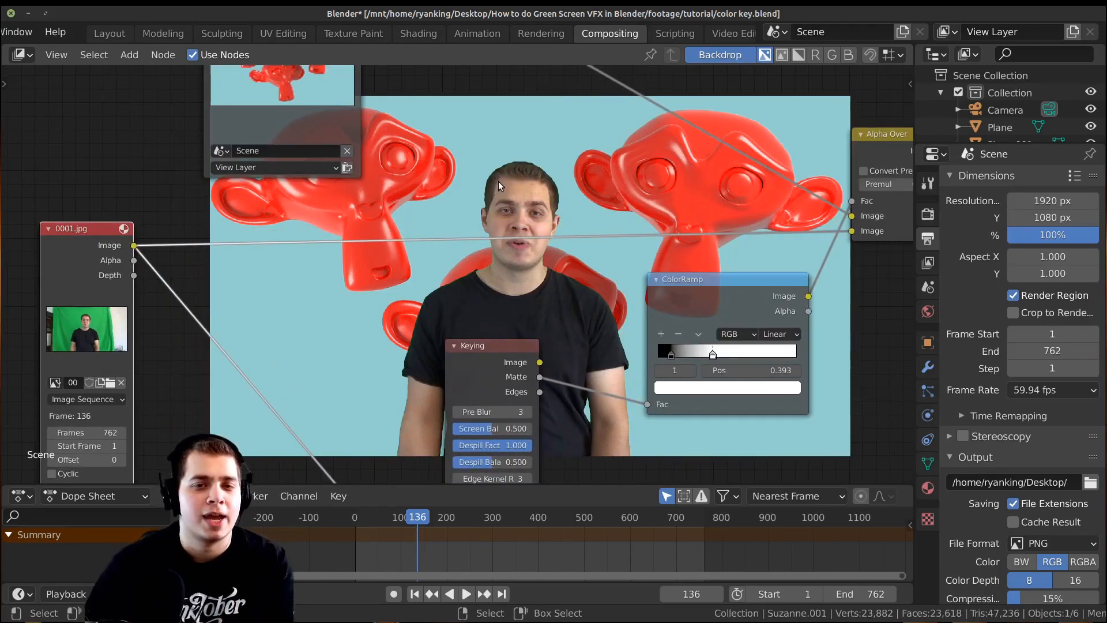
{"action": "key", "text": "shift+a"}
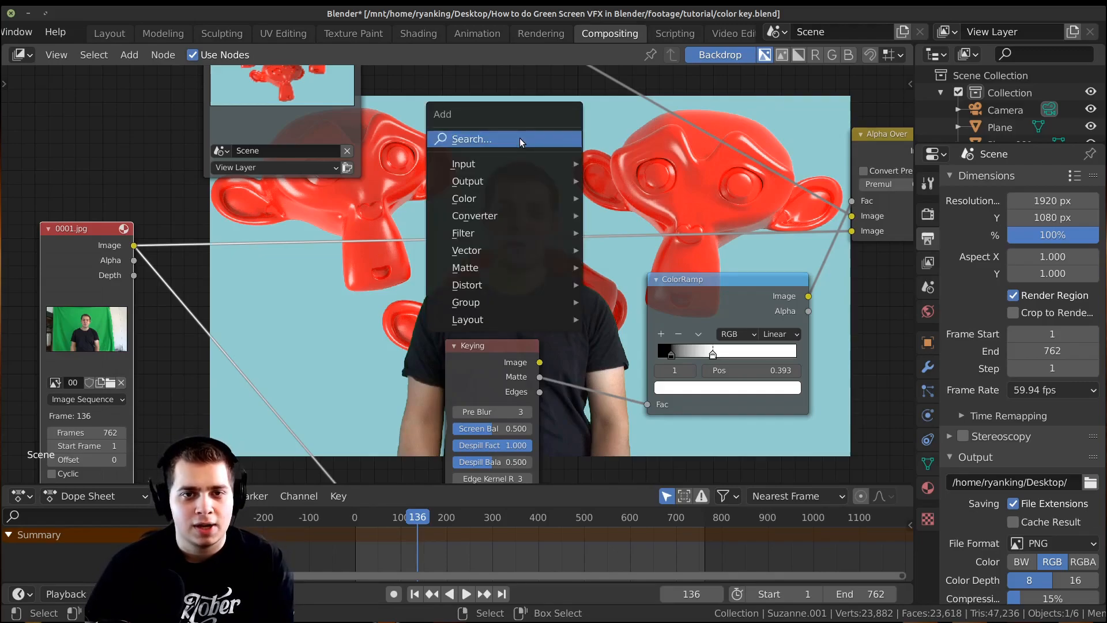
{"action": "left_click", "coordinate": [516, 138]}
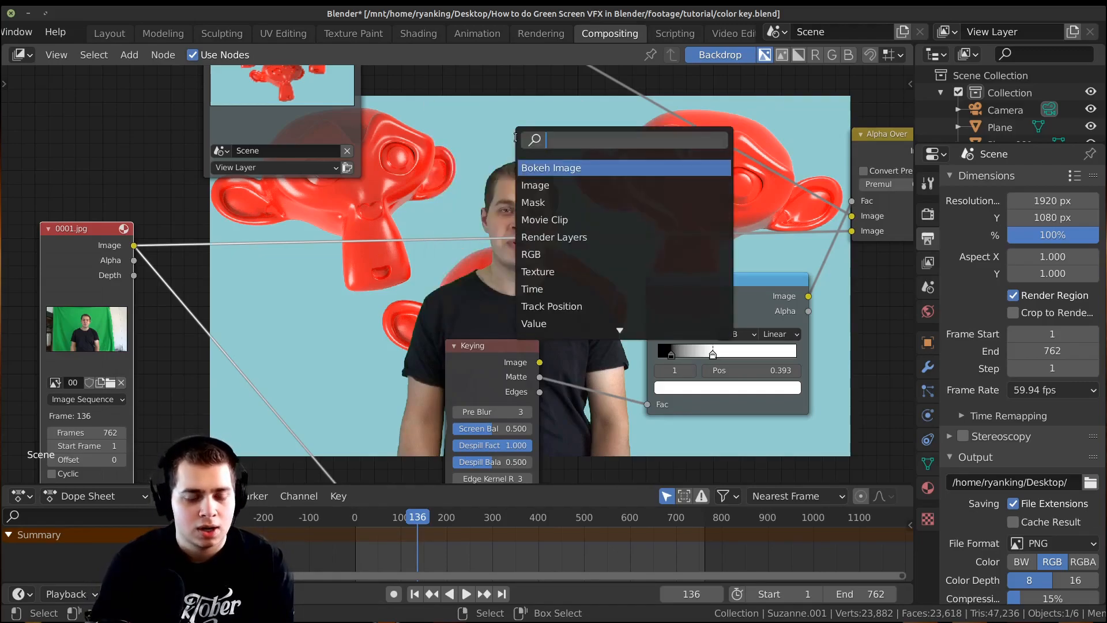
{"action": "type", "text": "hue"}
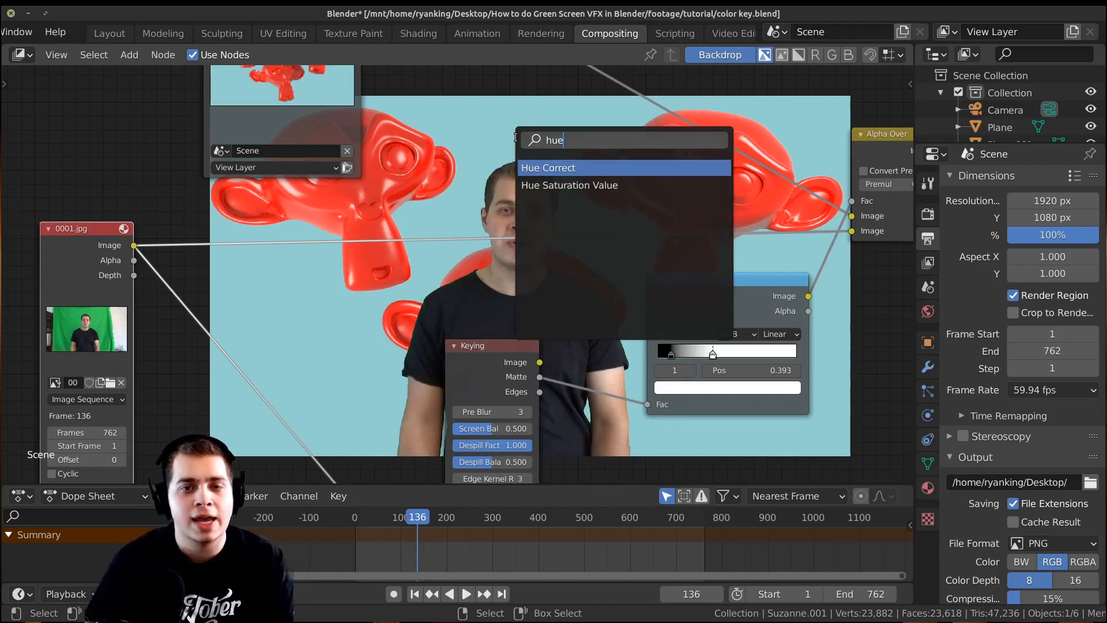
{"action": "left_click", "coordinate": [533, 168]}
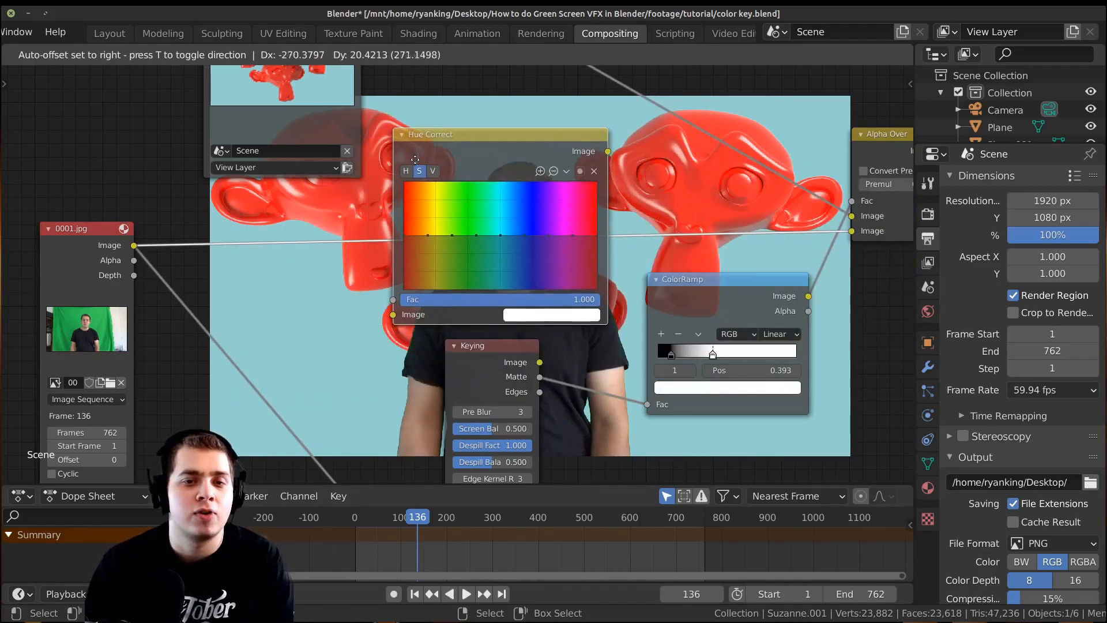
{"action": "left_click", "coordinate": [415, 163]}
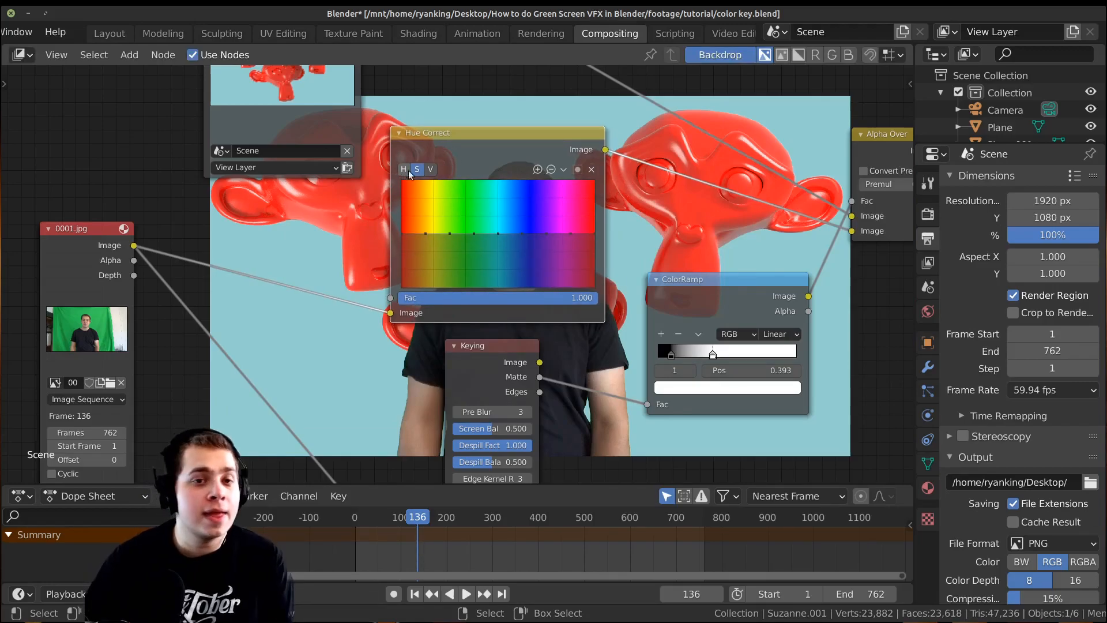
Preview the Hue Correct node's output in the backdrop and move the Render Layers node higher, clear of the curve
{"action": "scroll", "coordinate": [463, 149], "scroll_direction": "up", "scroll_amount": 1}
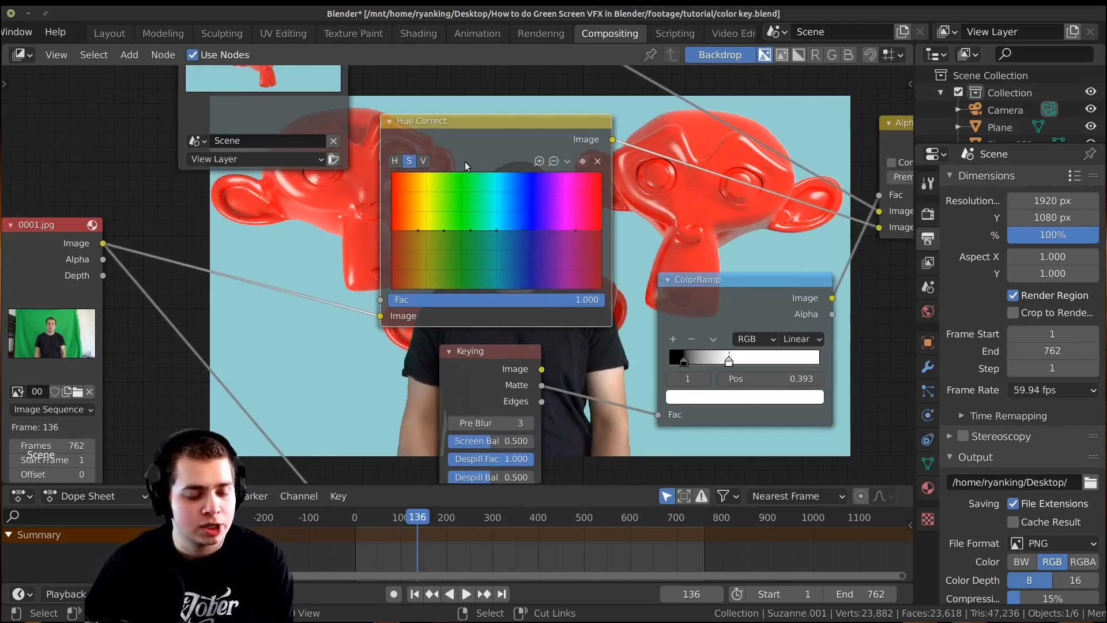
{"action": "middle_click_drag", "start_coordinate": [466, 153], "coordinate": [637, 157]}
{"action": "middle_click_drag", "start_coordinate": [520, 219], "coordinate": [609, 290]}
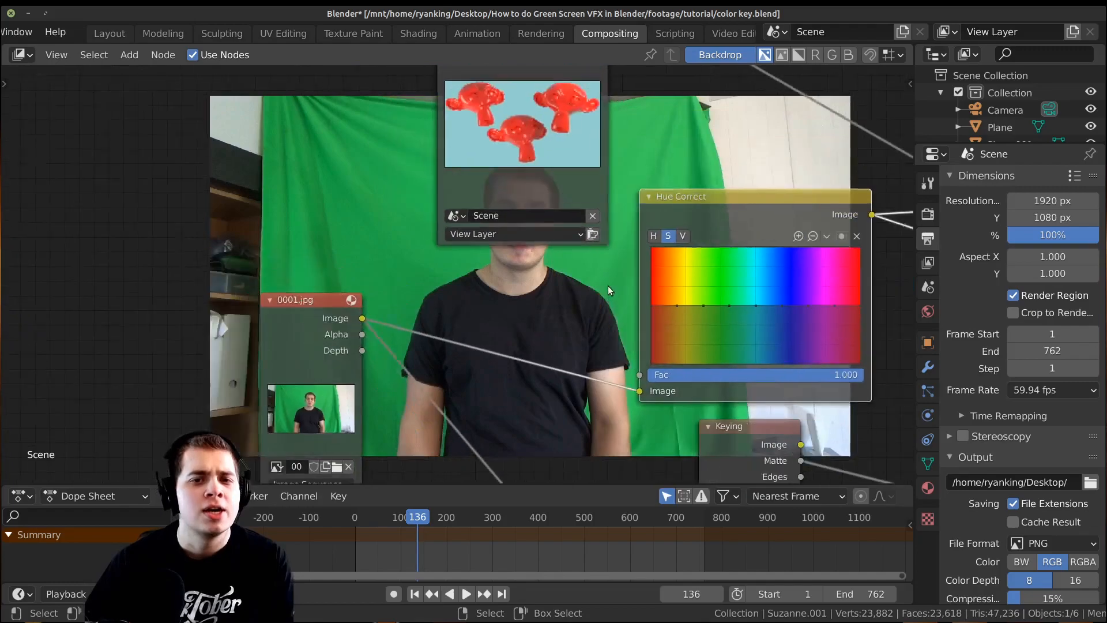
{"action": "scroll", "coordinate": [609, 290], "scroll_direction": "down", "scroll_amount": 4}
{"action": "left_click_drag", "start_coordinate": [522, 98], "coordinate": [512, 23]}
{"action": "scroll", "coordinate": [710, 372], "scroll_direction": "up", "scroll_amount": 2}
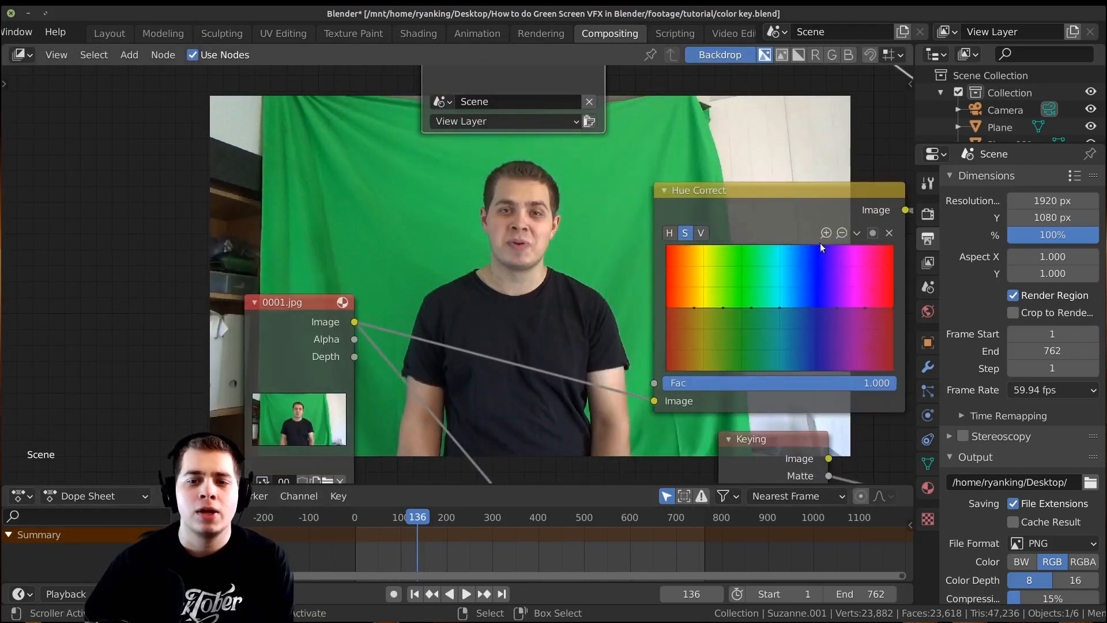
Lower the Hue Correct saturation curve's points from yellow-green through cyan to 0 to remove the green spill
{"action": "left_click_drag", "start_coordinate": [721, 308], "coordinate": [719, 379]}
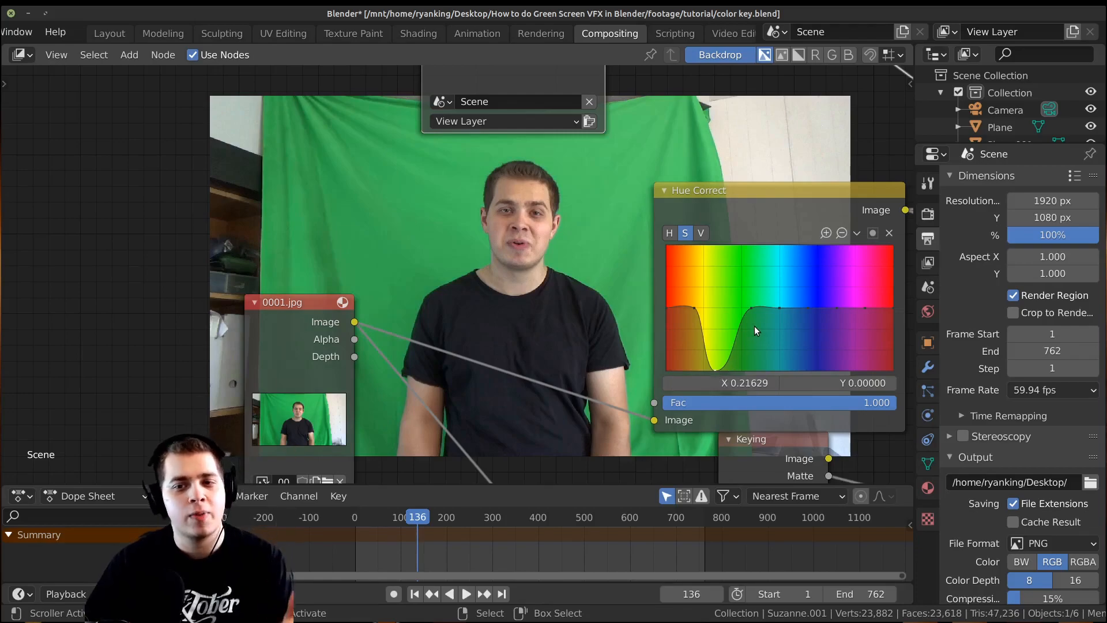
{"action": "left_click_drag", "start_coordinate": [752, 309], "coordinate": [753, 372]}
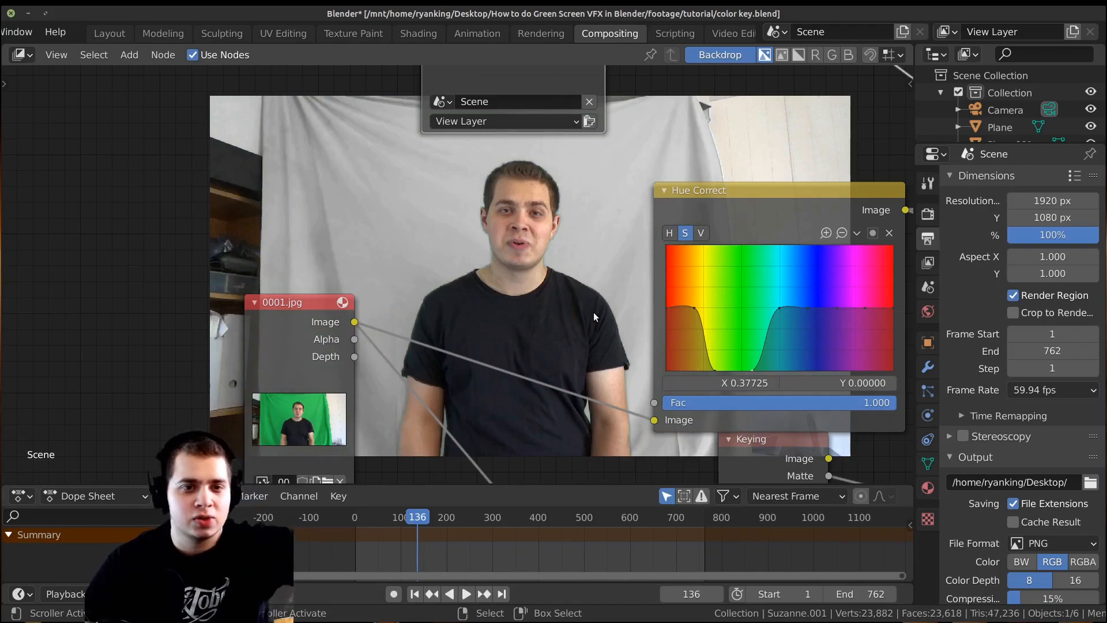
{"action": "middle_click_drag", "start_coordinate": [822, 263], "coordinate": [701, 253]}
{"action": "scroll", "coordinate": [570, 289], "scroll_direction": "up", "scroll_amount": 1}
{"action": "middle_click_drag", "start_coordinate": [569, 288], "coordinate": [691, 321]}
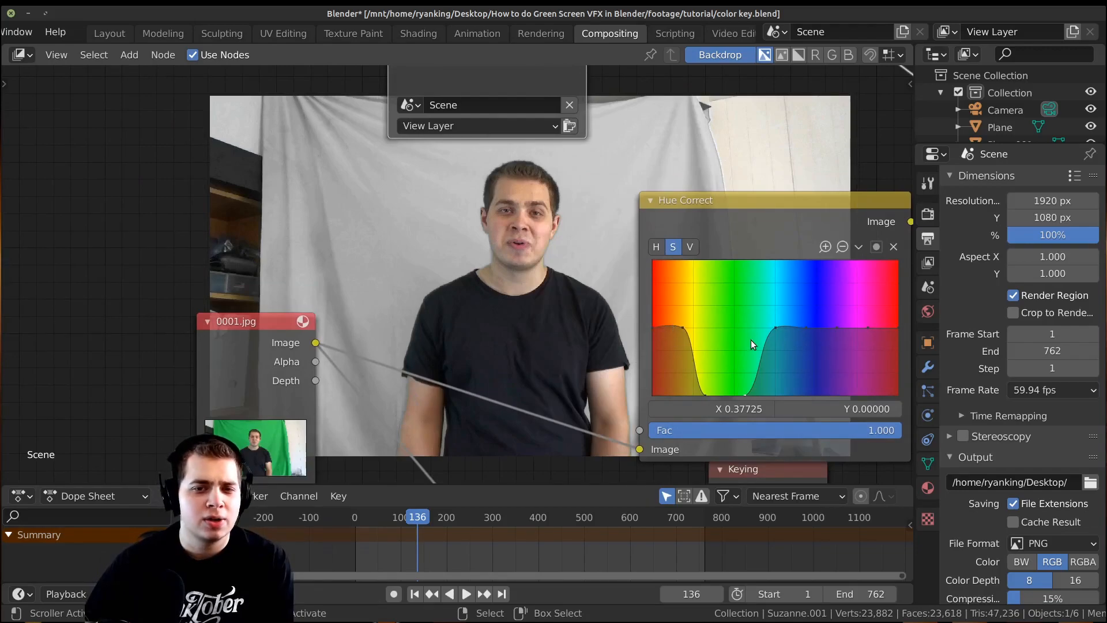
{"action": "left_click_drag", "start_coordinate": [781, 330], "coordinate": [774, 395]}
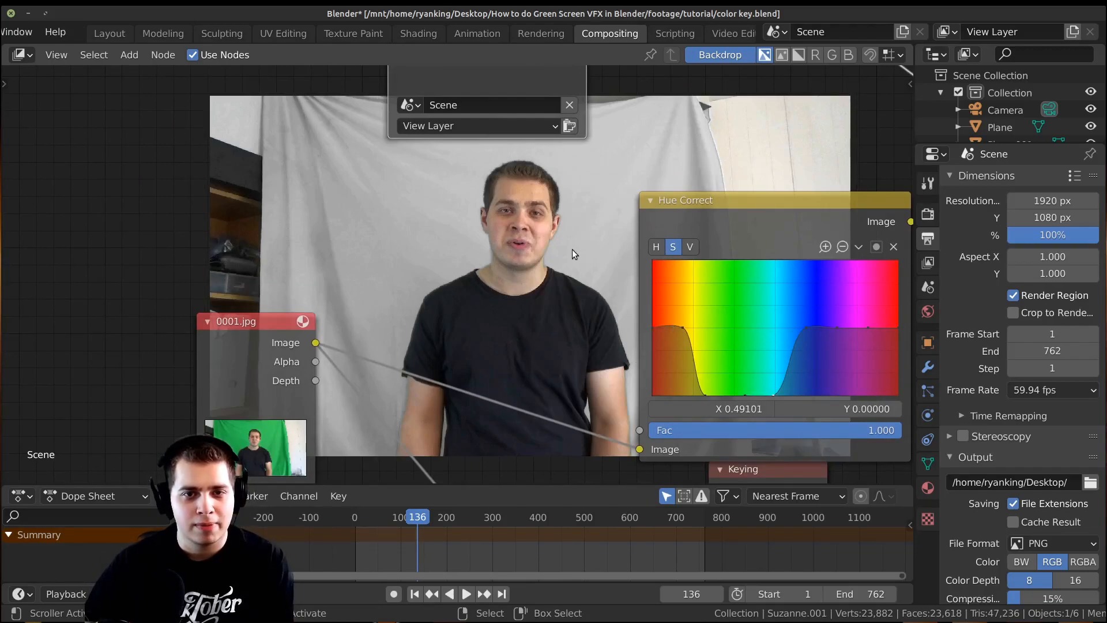
{"action": "left_click_drag", "start_coordinate": [804, 332], "coordinate": [819, 381]}
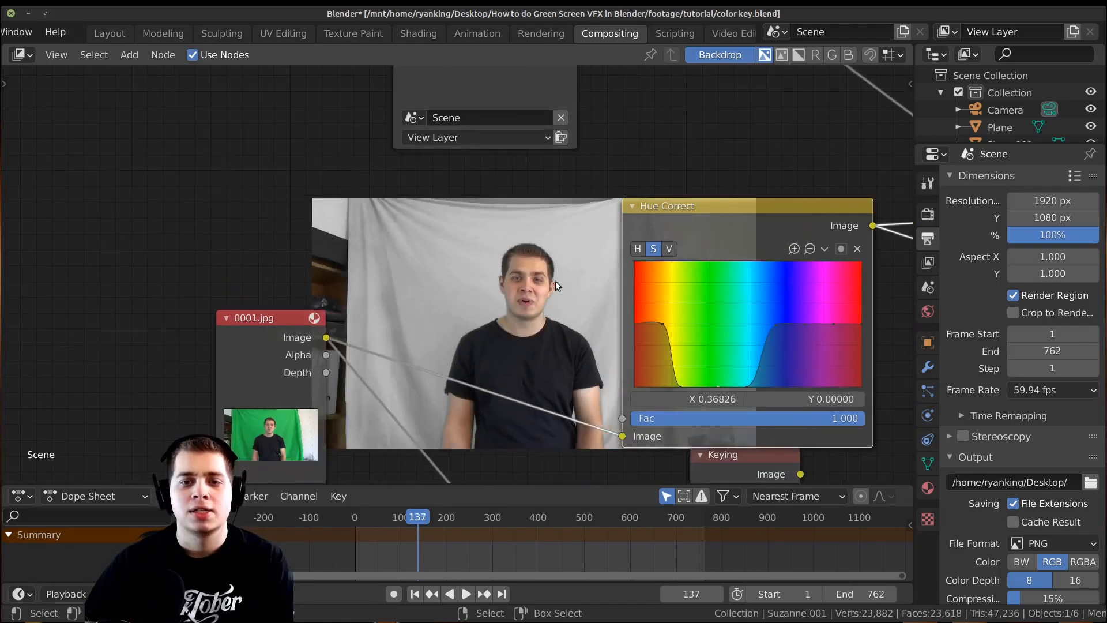
Route the Alpha Over node's output to the Viewer to preview the full composite
{"action": "middle_click_drag", "start_coordinate": [874, 266], "coordinate": [622, 243]}
{"action": "scroll", "coordinate": [622, 243], "scroll_direction": "down", "scroll_amount": 3}
{"action": "middle_click_drag", "start_coordinate": [896, 198], "coordinate": [577, 352]}
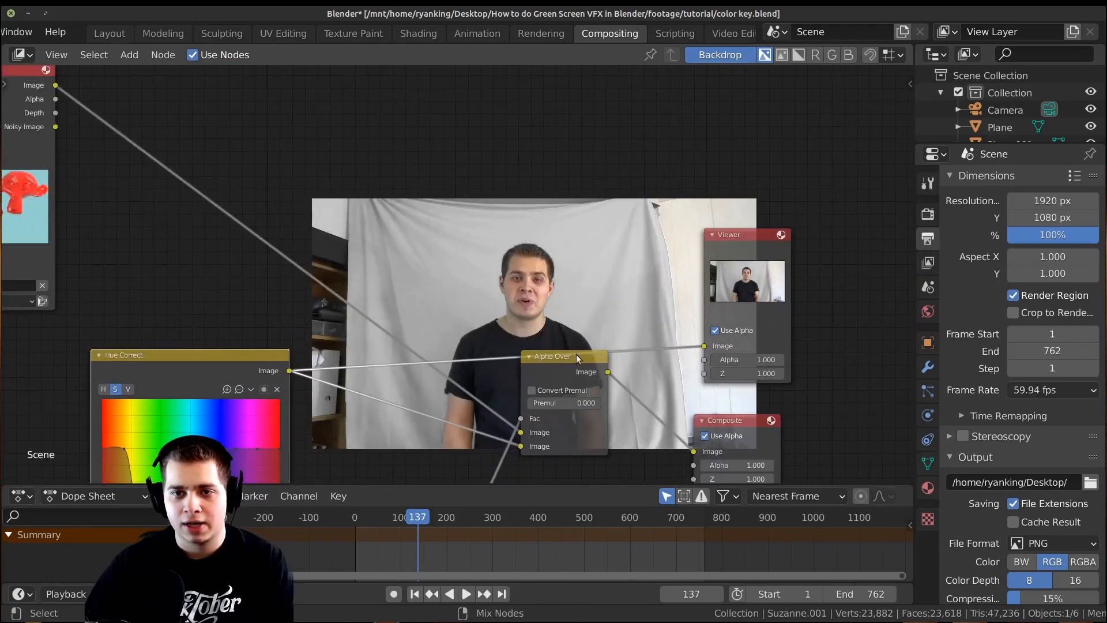
{"action": "left_click", "coordinate": [555, 374], "text": "ctrl+shift"}
{"action": "middle_click_drag", "start_coordinate": [462, 330], "coordinate": [499, 273]}
Inspect the key edges around the man's head and shoulders by enlarging the backdrop image
{"action": "key", "text": "v"}
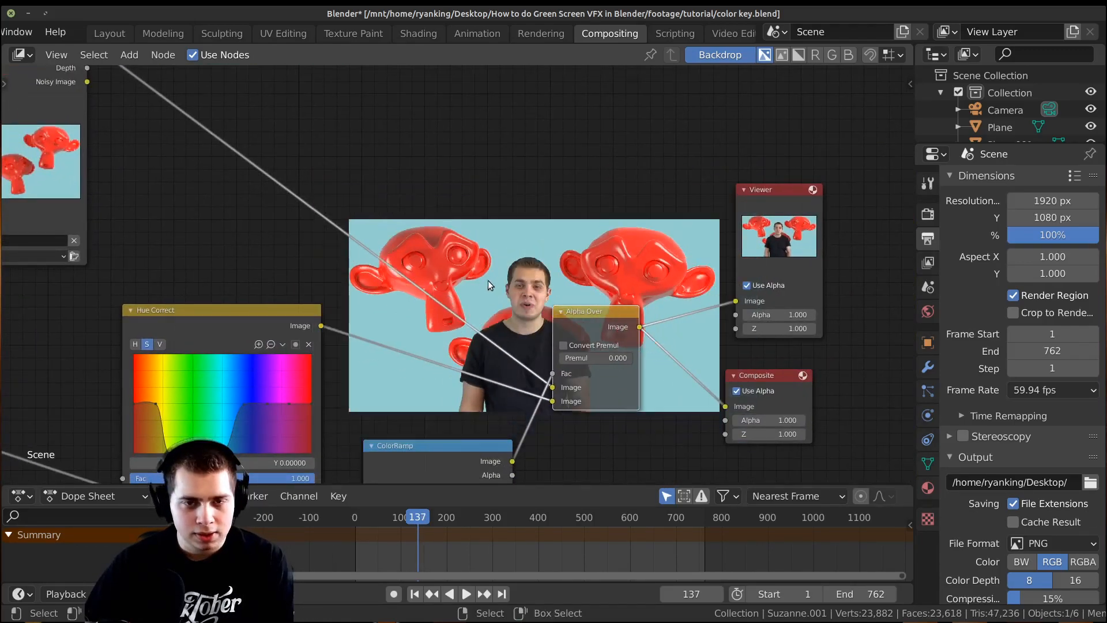
{"action": "key", "text": "alt+v"}
{"action": "key", "text": "alt+v"}
{"action": "key", "text": "alt+v"}
{"action": "key", "text": "alt+v"}
{"action": "key", "text": "alt+v"}
{"action": "key", "text": "alt+v"}
{"action": "key", "text": "alt+v"}
{"action": "key", "text": "alt+v"}
{"action": "scroll", "coordinate": [624, 275], "scroll_direction": "up", "scroll_amount": 5, "text": "alt"}
{"action": "middle_click_drag", "start_coordinate": [415, 314], "coordinate": [573, 284], "text": "alt"}
{"action": "key", "text": "alt+v"}
{"action": "key", "text": "alt+v"}
{"action": "key", "text": "alt+v"}
{"action": "scroll", "coordinate": [563, 332], "scroll_direction": "down", "scroll_amount": 1}
{"action": "key", "text": "v"}
{"action": "key", "text": "v"}
{"action": "key", "text": "v"}
{"action": "key", "text": "v"}
{"action": "key", "text": "v"}
{"action": "middle_click_drag", "start_coordinate": [750, 265], "coordinate": [635, 293], "text": "alt"}
{"action": "middle_click_drag", "start_coordinate": [709, 290], "coordinate": [542, 271], "text": "alt"}
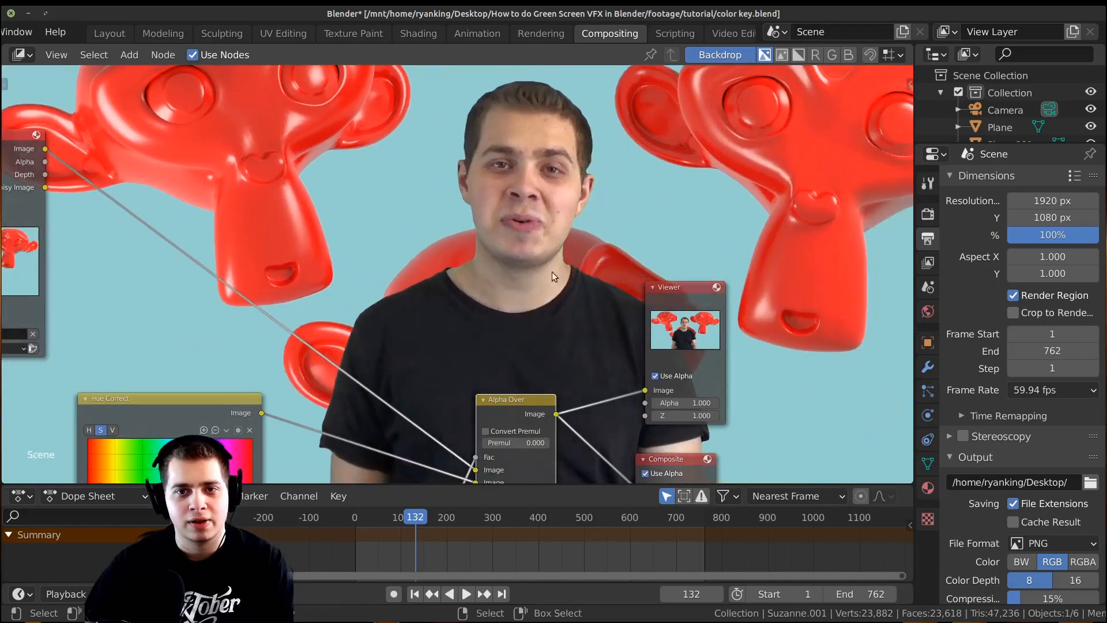
{"action": "key", "text": "v"}
{"action": "key", "text": "v"}
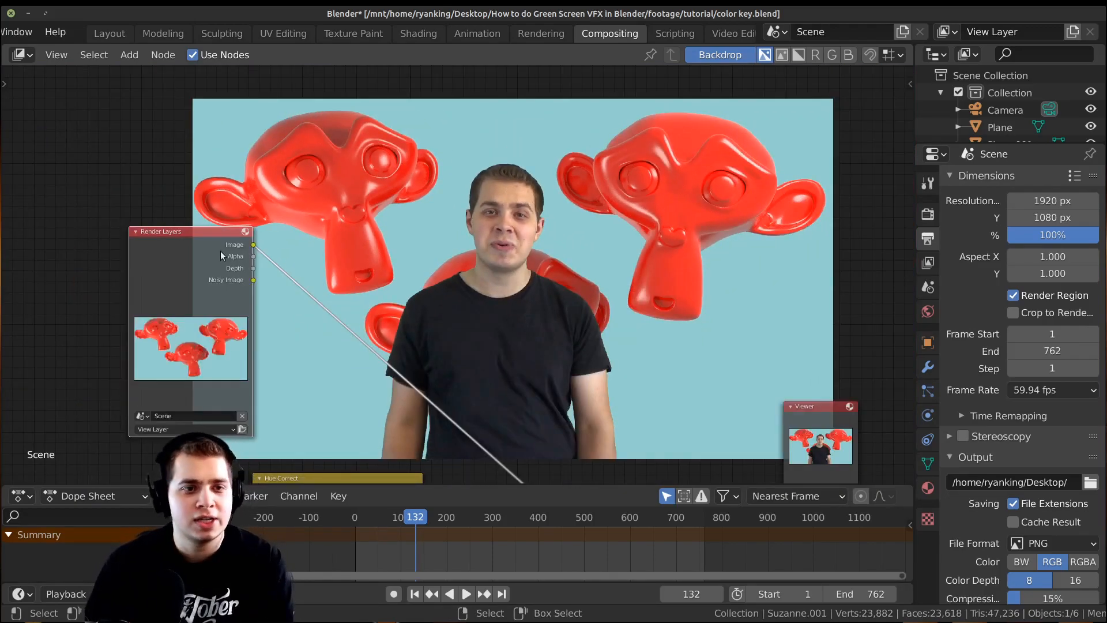
Preview the Render Layers node's image on its own in the backdrop
{"action": "left_click_drag", "start_coordinate": [176, 263], "coordinate": [163, 257]}
{"action": "scroll", "coordinate": [654, 467], "scroll_direction": "down", "scroll_amount": 1}
{"action": "middle_click_drag", "start_coordinate": [654, 467], "coordinate": [590, 326]}
{"action": "left_click", "coordinate": [596, 346]}
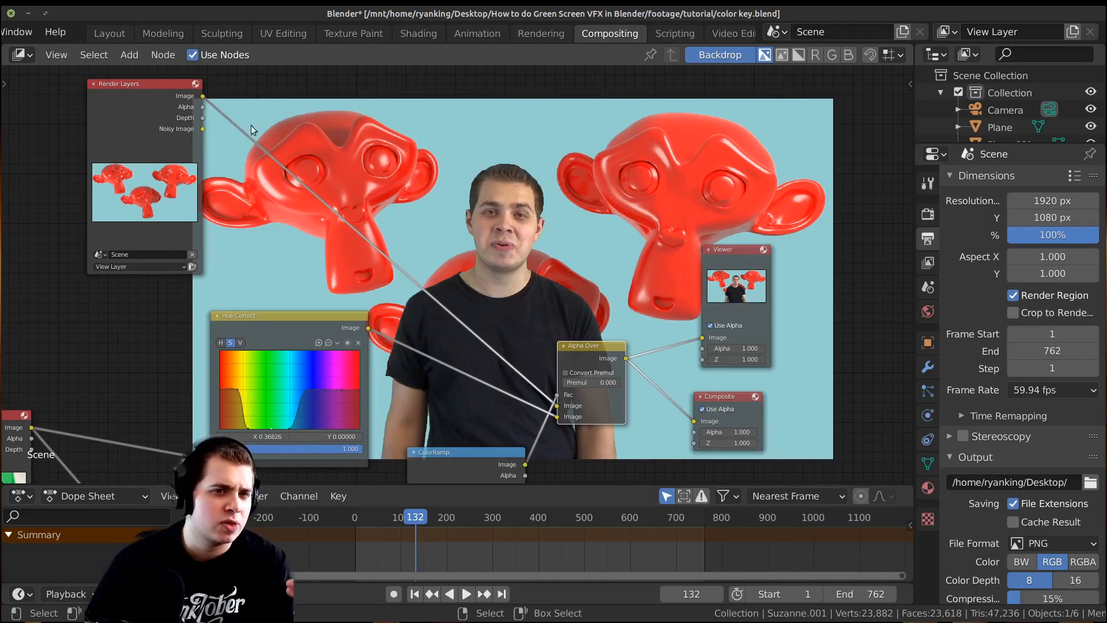
{"action": "middle_click_drag", "start_coordinate": [222, 152], "coordinate": [403, 195]}
{"action": "scroll", "coordinate": [408, 208], "scroll_direction": "up", "scroll_amount": 3}
{"action": "mouse_move", "coordinate": [284, 124]}
{"action": "left_mouse_down"}
{"action": "mouse_move", "coordinate": [292, 116]}
{"action": "mouse_move", "coordinate": [278, 127]}
{"action": "left_mouse_up"}
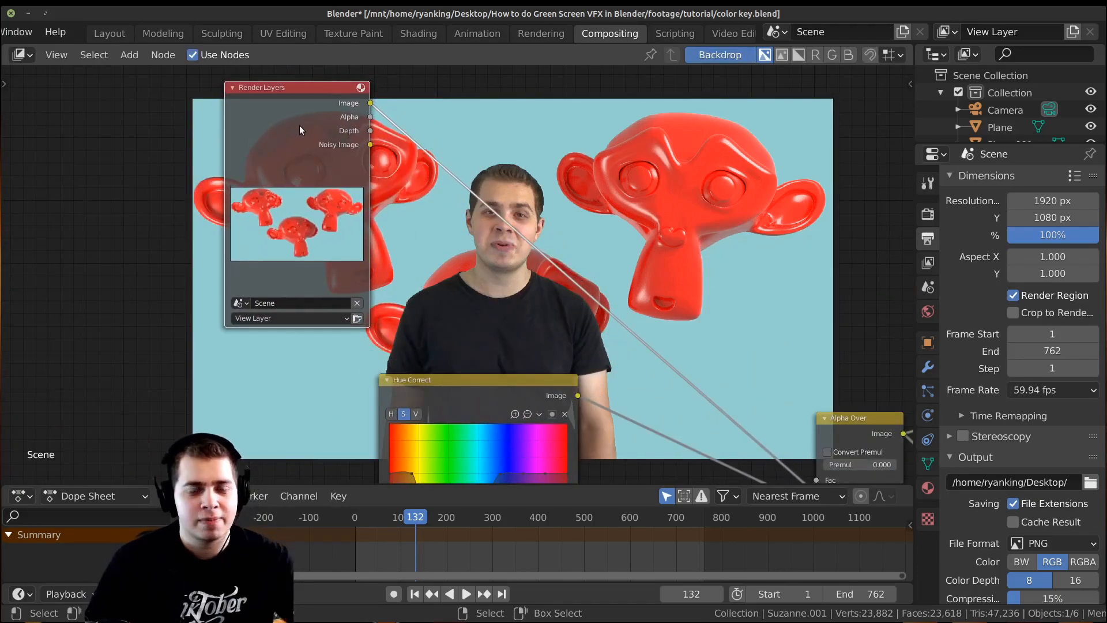
{"action": "scroll", "coordinate": [365, 141], "scroll_direction": "down", "scroll_amount": 1}
{"action": "middle_click_drag", "start_coordinate": [365, 141], "coordinate": [328, 220]}
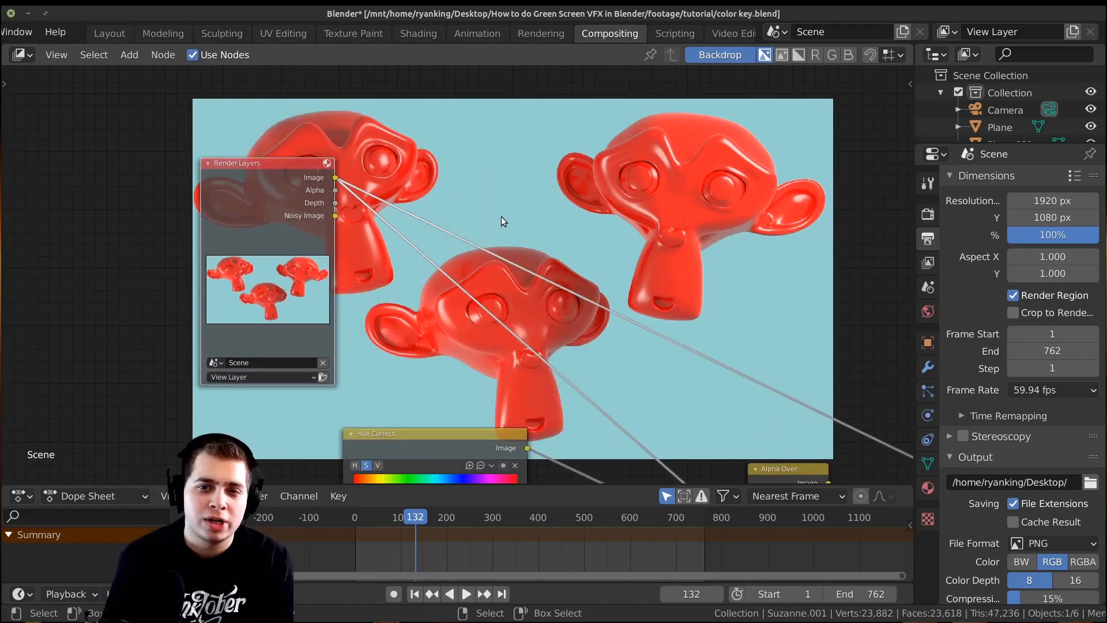
Try adding an Image node above the node tree as a replacement background source
{"action": "scroll", "coordinate": [428, 73], "scroll_direction": "down", "scroll_amount": 1}
{"action": "middle_click_drag", "start_coordinate": [428, 74], "coordinate": [306, 182]}
{"action": "scroll", "coordinate": [448, 157], "scroll_direction": "down", "scroll_amount": 1}
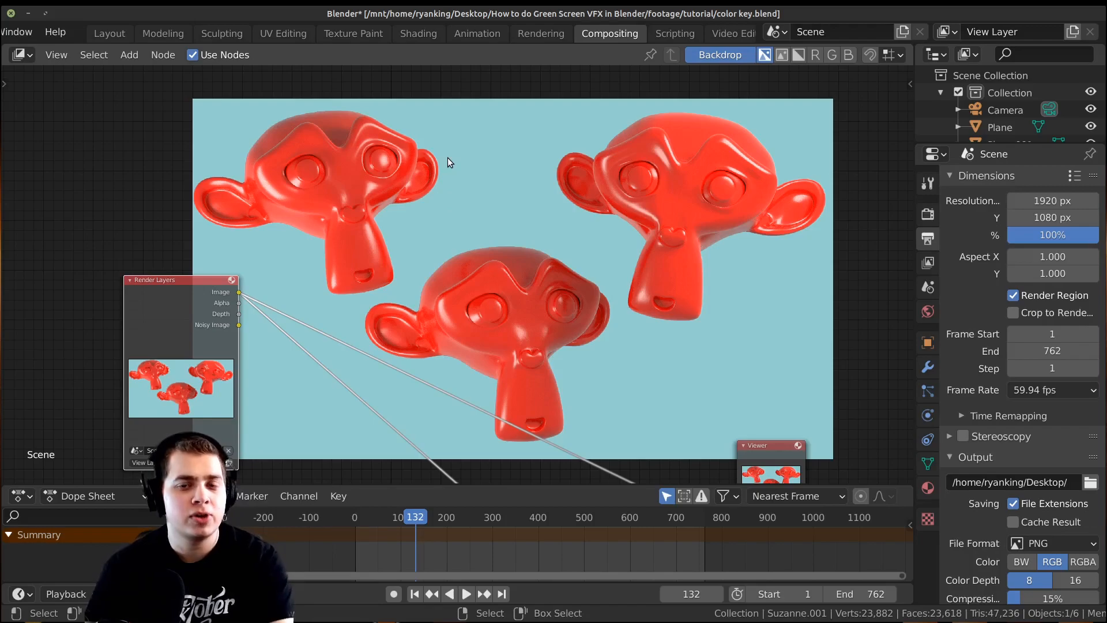
{"action": "key", "text": "shift+a"}
{"action": "left_click", "coordinate": [466, 168]}
{"action": "type", "text": "im"}
{"action": "left_click", "coordinate": [484, 220]}
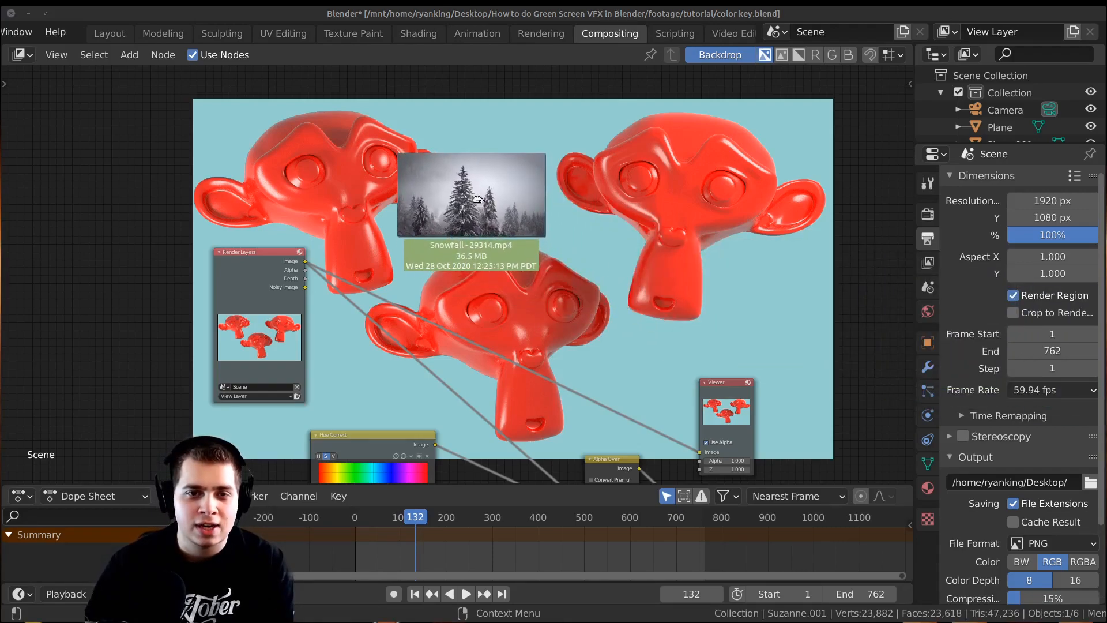
Bring the Snowfall - 29314.mp4 footage into the compositor as an image node above the node tree
{"action": "left_click_drag", "start_coordinate": [489, 210], "coordinate": [436, 142]}
{"action": "middle_click_drag", "start_coordinate": [428, 154], "coordinate": [515, 144]}
{"action": "left_click_drag", "start_coordinate": [515, 145], "coordinate": [435, 141]}
{"action": "middle_click_drag", "start_coordinate": [368, 220], "coordinate": [408, 169]}
{"action": "left_click_drag", "start_coordinate": [374, 191], "coordinate": [358, 207]}
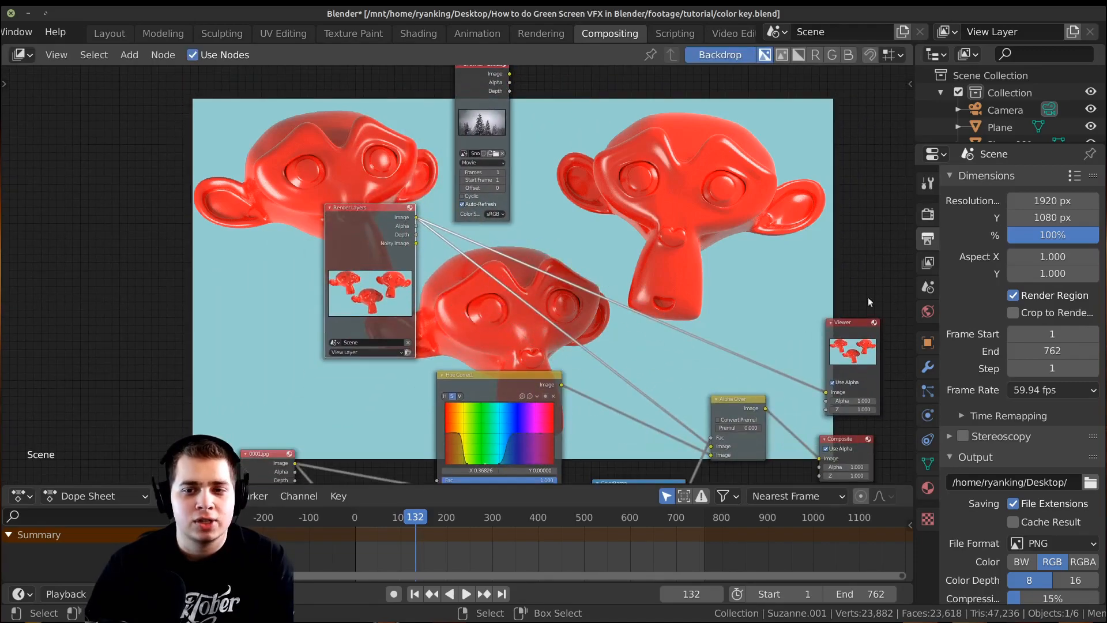
Delete the Viewer and Render Layers nodes and move the Snowfall footage node into the vacated spot
{"action": "left_click", "coordinate": [860, 331]}
{"action": "key", "text": "Delete"}
{"action": "left_click", "coordinate": [378, 222]}
{"action": "key", "text": "Delete"}
{"action": "left_click_drag", "start_coordinate": [483, 125], "coordinate": [397, 246]}
{"action": "scroll", "coordinate": [420, 229], "scroll_direction": "up", "scroll_amount": 3}
{"action": "middle_click_drag", "start_coordinate": [420, 229], "coordinate": [376, 187]}
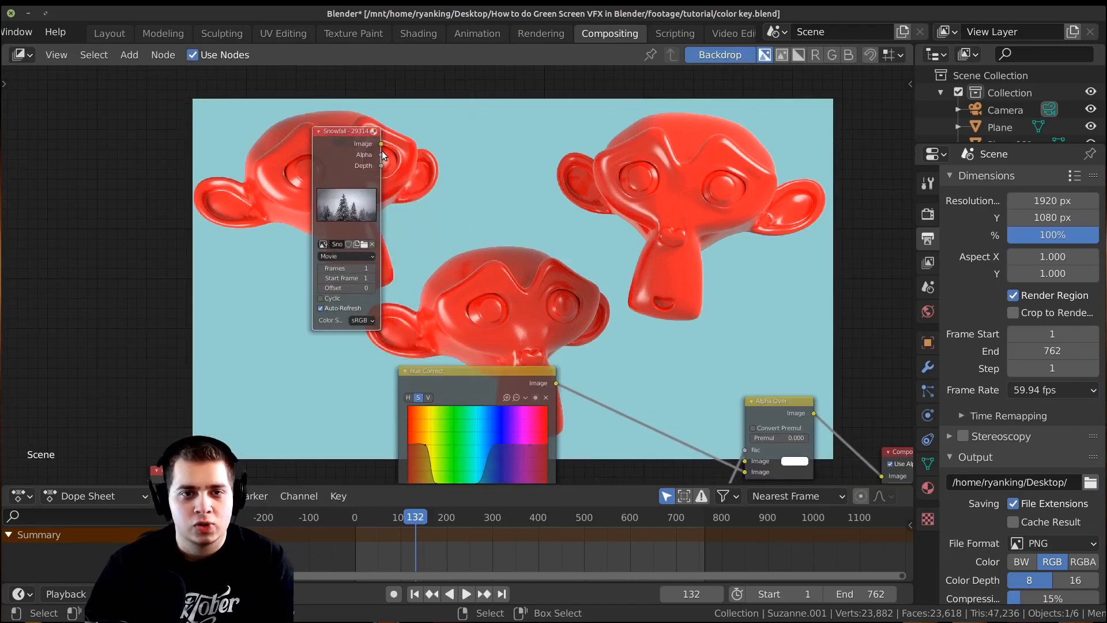
Connect the Snowfall footage's Image output to the Alpha Over's first Image input and preview the composite over other frames
{"action": "left_click_drag", "start_coordinate": [382, 144], "coordinate": [744, 461]}
{"action": "middle_click_drag", "start_coordinate": [723, 364], "coordinate": [691, 299]}
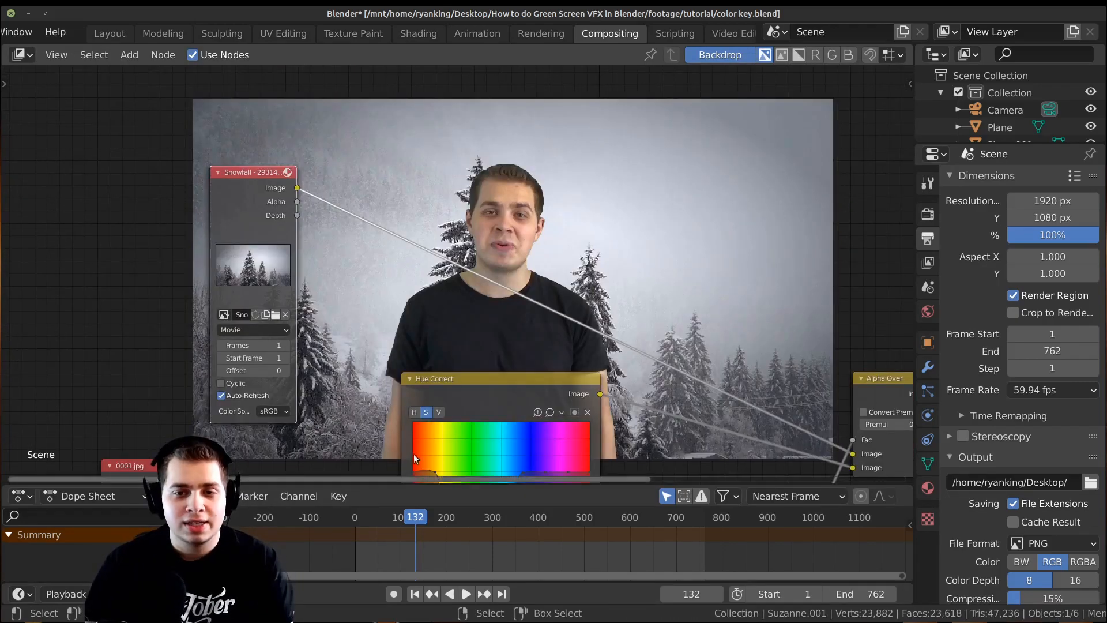
{"action": "key", "text": "space"}
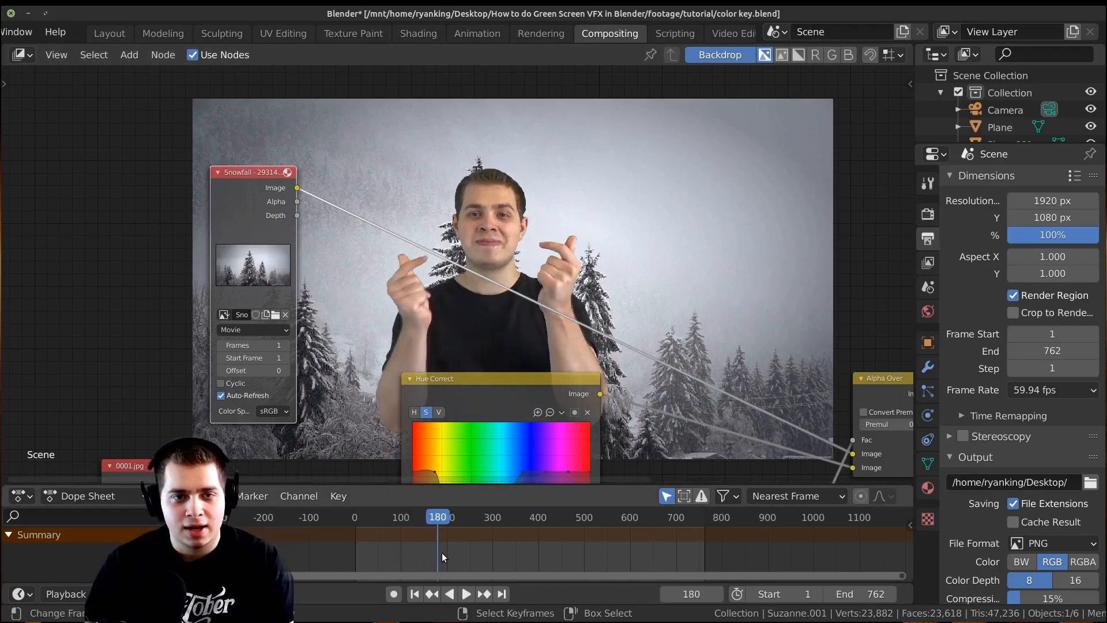
Set the Snowfall footage node's frame count to 1000000
{"action": "scroll", "coordinate": [366, 423], "scroll_direction": "up", "scroll_amount": 2}
{"action": "left_click", "coordinate": [302, 322]}
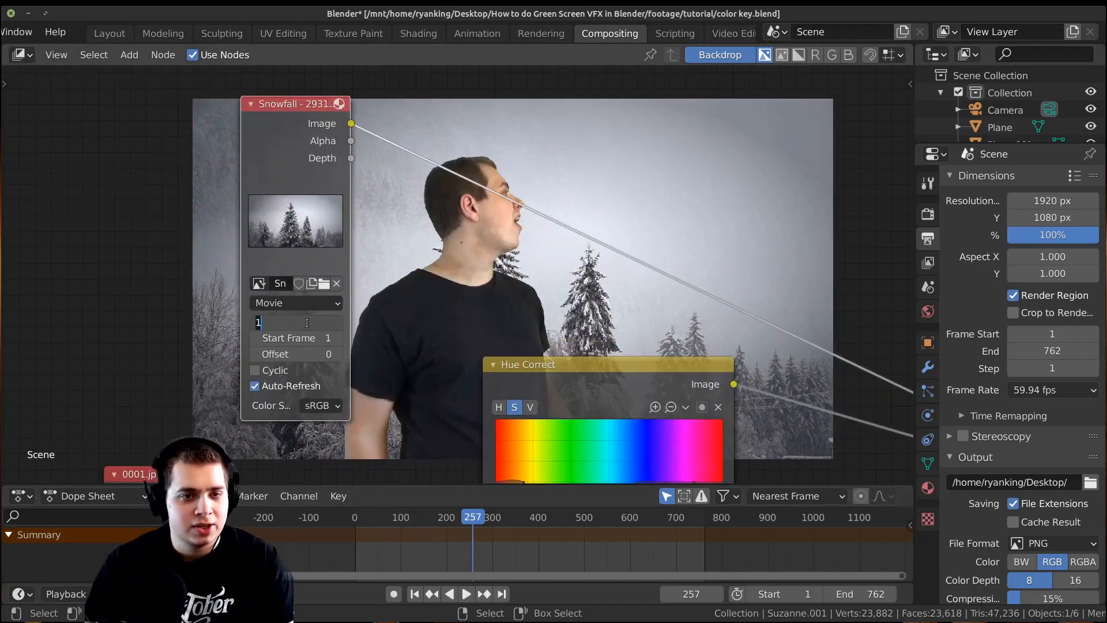
{"action": "type", "text": "1000000"}
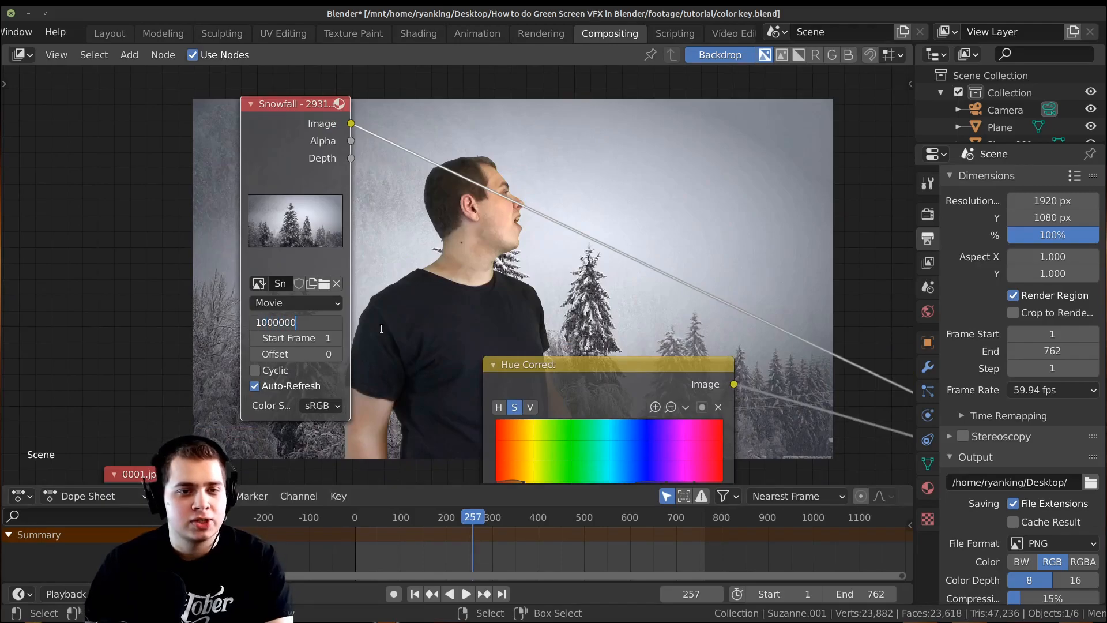
{"action": "key", "text": "Return"}
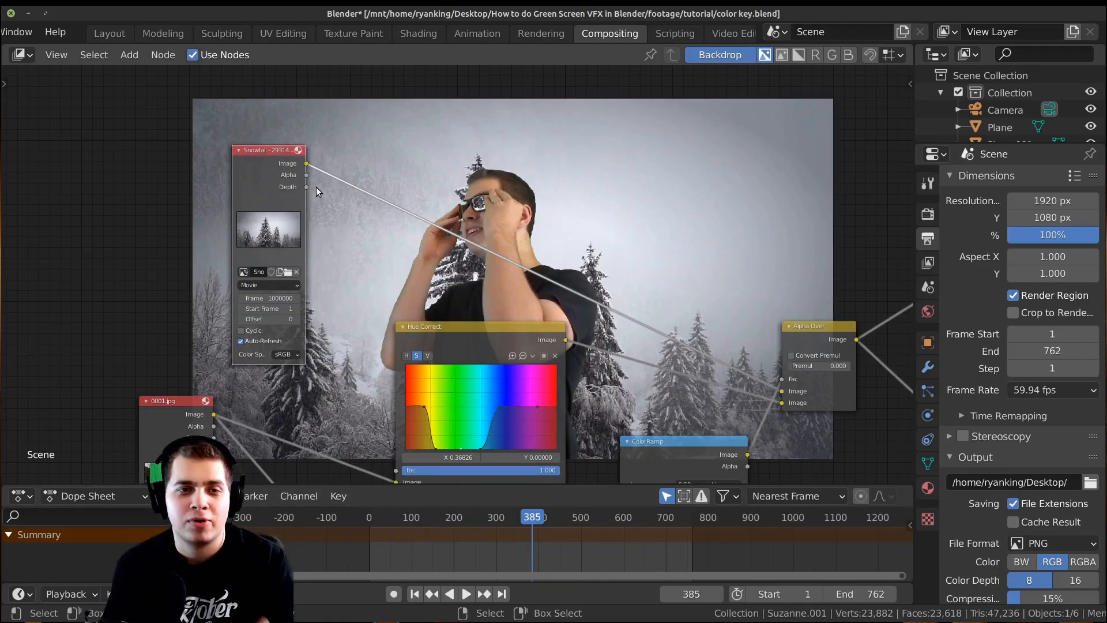
Delete the Snowfall footage node so the Alpha Over's first Image input falls back to its own color
{"action": "left_click_drag", "start_coordinate": [278, 171], "coordinate": [271, 160]}
{"action": "key", "text": "x"}
{"action": "middle_click_drag", "start_coordinate": [815, 400], "coordinate": [494, 328]}
{"action": "scroll", "coordinate": [497, 330], "scroll_direction": "up", "scroll_amount": 9}
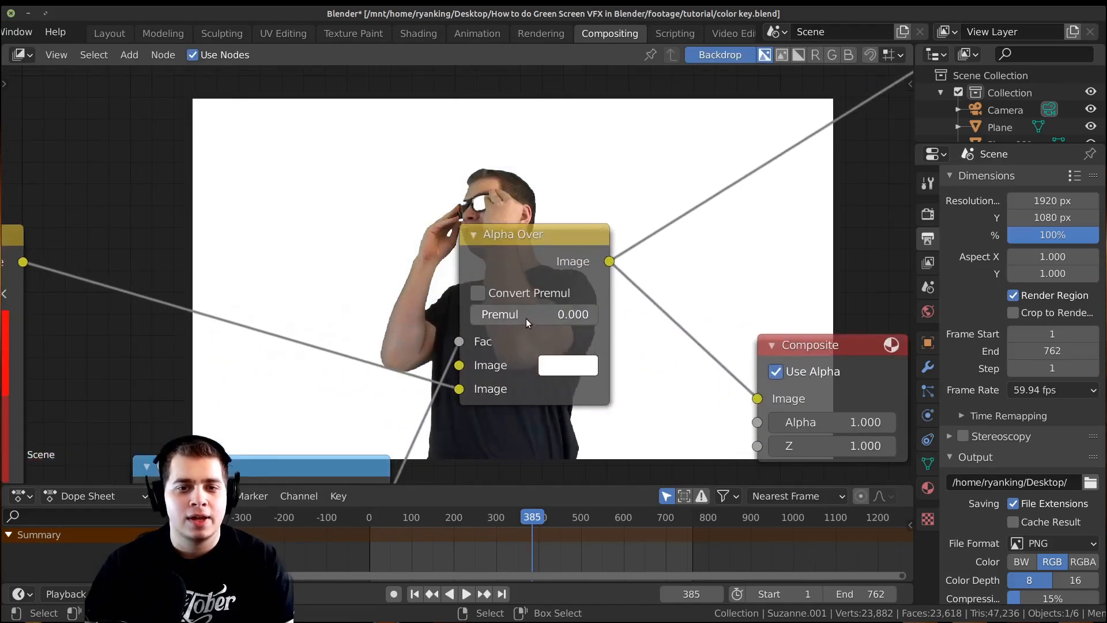
{"action": "left_click_drag", "start_coordinate": [482, 366], "coordinate": [269, 208]}
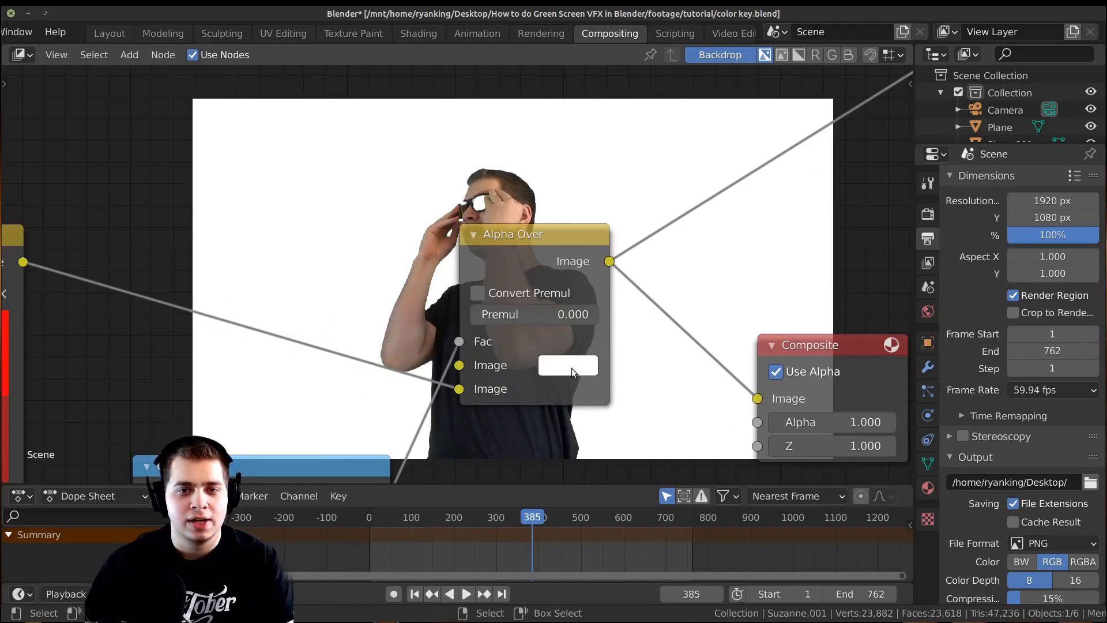
Color the Alpha Over's first Image input blue (R 0.149, G 0.325, B 1.000) and set its alpha to 0
{"action": "left_click", "coordinate": [571, 369]}
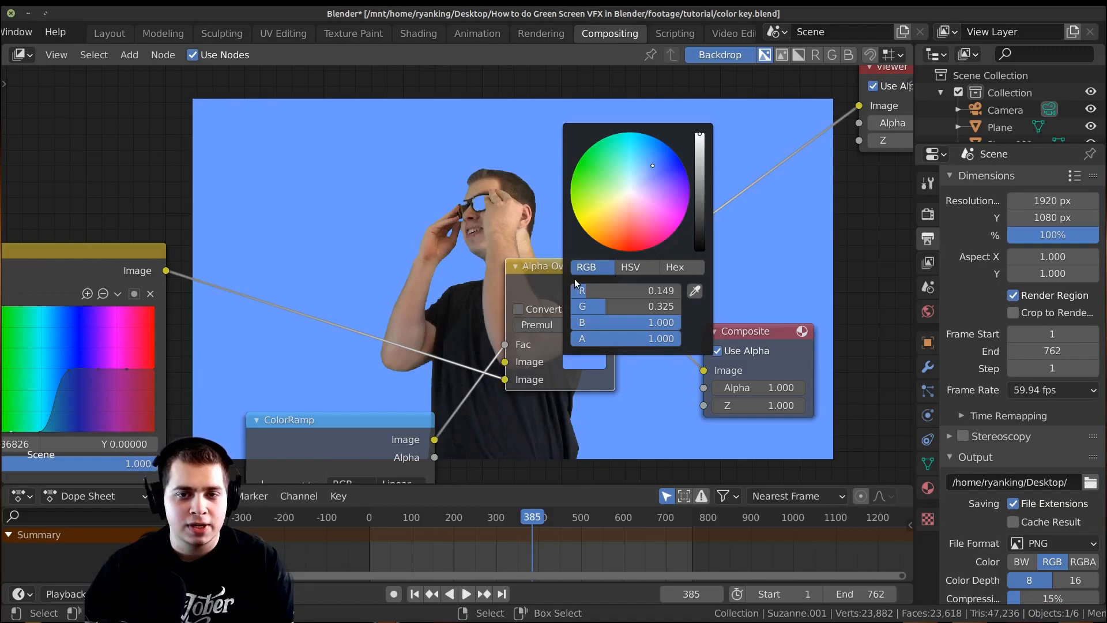
{"action": "left_click_drag", "start_coordinate": [652, 338], "coordinate": [631, 338]}
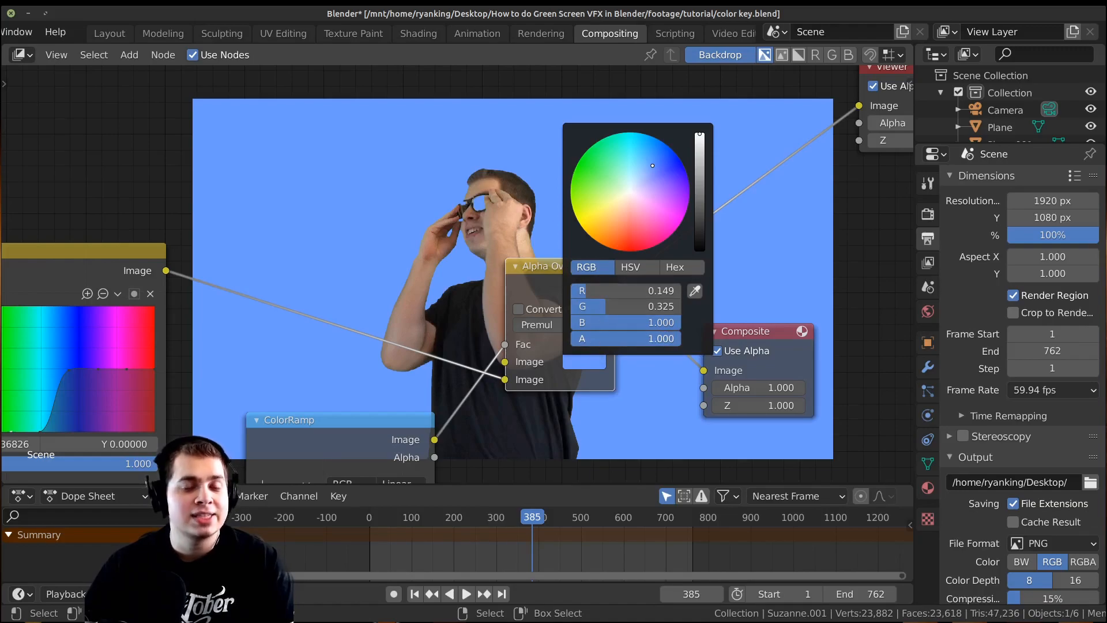
{"action": "left_click_drag", "start_coordinate": [665, 340], "coordinate": [571, 339]}
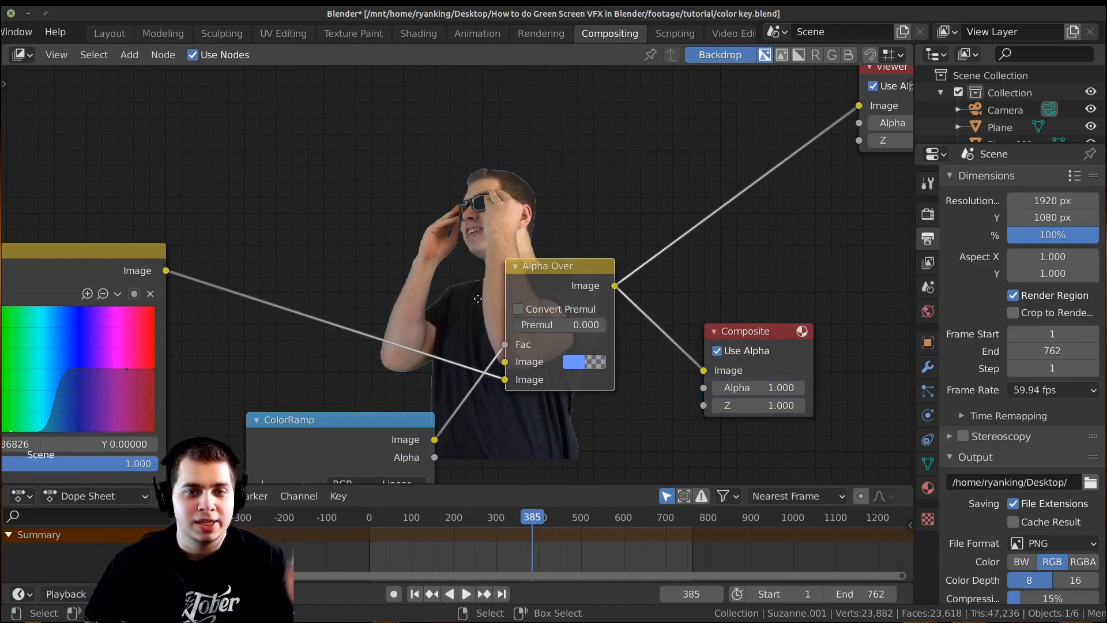
{"action": "middle_click_drag", "start_coordinate": [528, 301], "coordinate": [566, 330]}
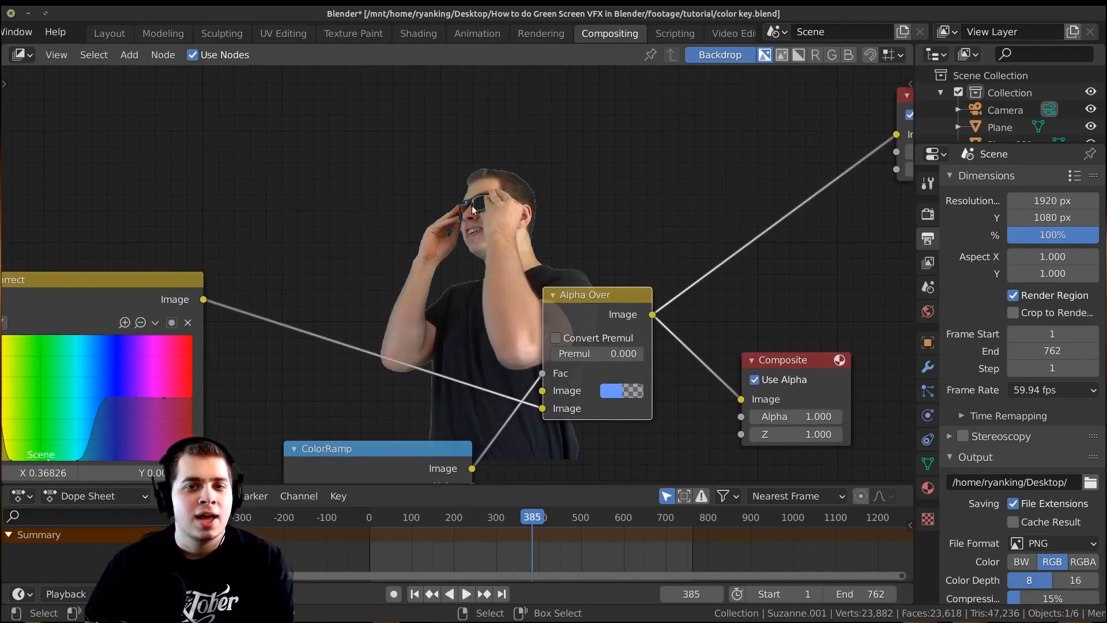
Darken the Alpha Over's first Image color to black
{"action": "left_click", "coordinate": [624, 390]}
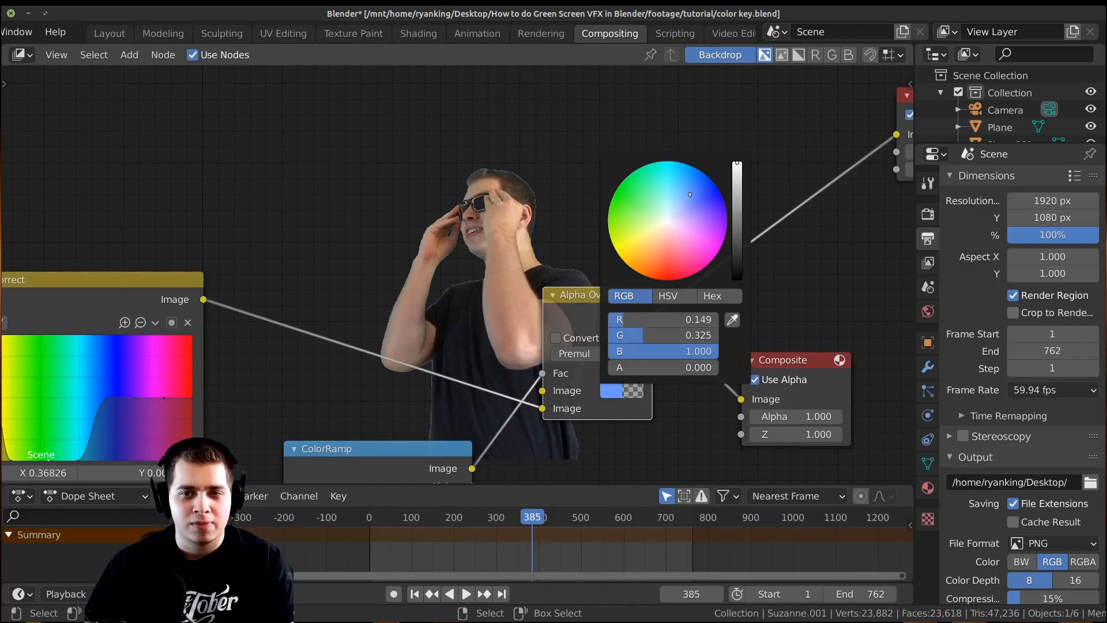
{"action": "left_click_drag", "start_coordinate": [737, 164], "coordinate": [737, 280]}
{"action": "middle_click_drag", "start_coordinate": [305, 321], "coordinate": [327, 380]}
{"action": "scroll", "coordinate": [403, 333], "scroll_direction": "down", "scroll_amount": 1}
{"action": "middle_click_drag", "start_coordinate": [420, 343], "coordinate": [423, 281]}
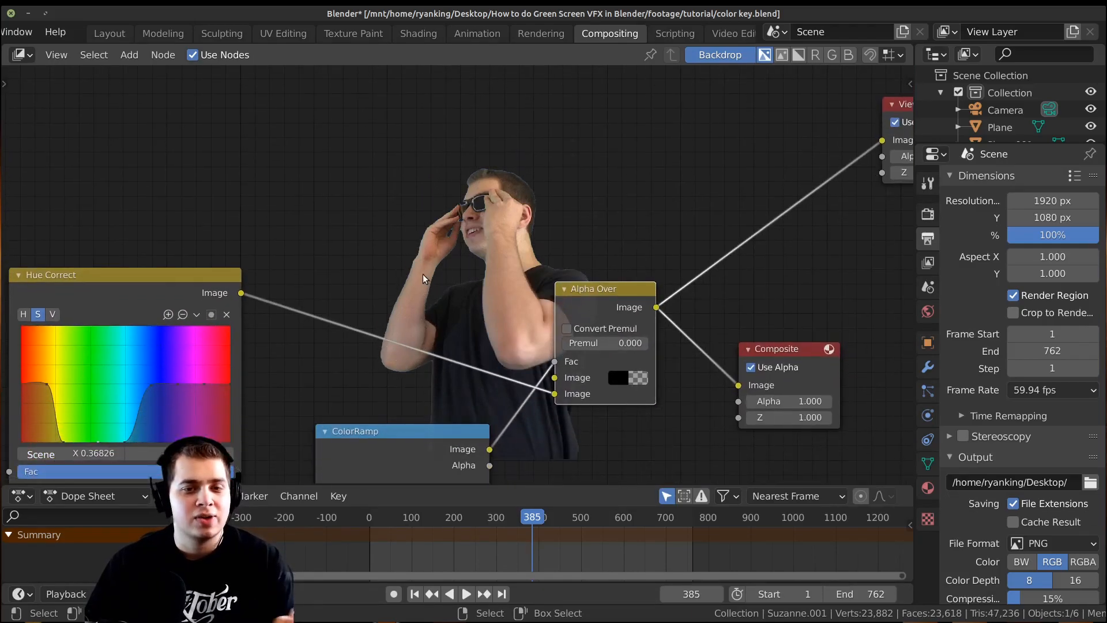
Nudge the Alpha Over node and check the transparent cutout at frames 197 and 504
{"action": "scroll", "coordinate": [453, 277], "scroll_direction": "up", "scroll_amount": 3}
{"action": "left_click_drag", "start_coordinate": [603, 321], "coordinate": [608, 334]}
{"action": "scroll", "coordinate": [655, 378], "scroll_direction": "down", "scroll_amount": 2}
{"action": "middle_click_drag", "start_coordinate": [659, 385], "coordinate": [702, 383]}
{"action": "left_click", "coordinate": [453, 536]}
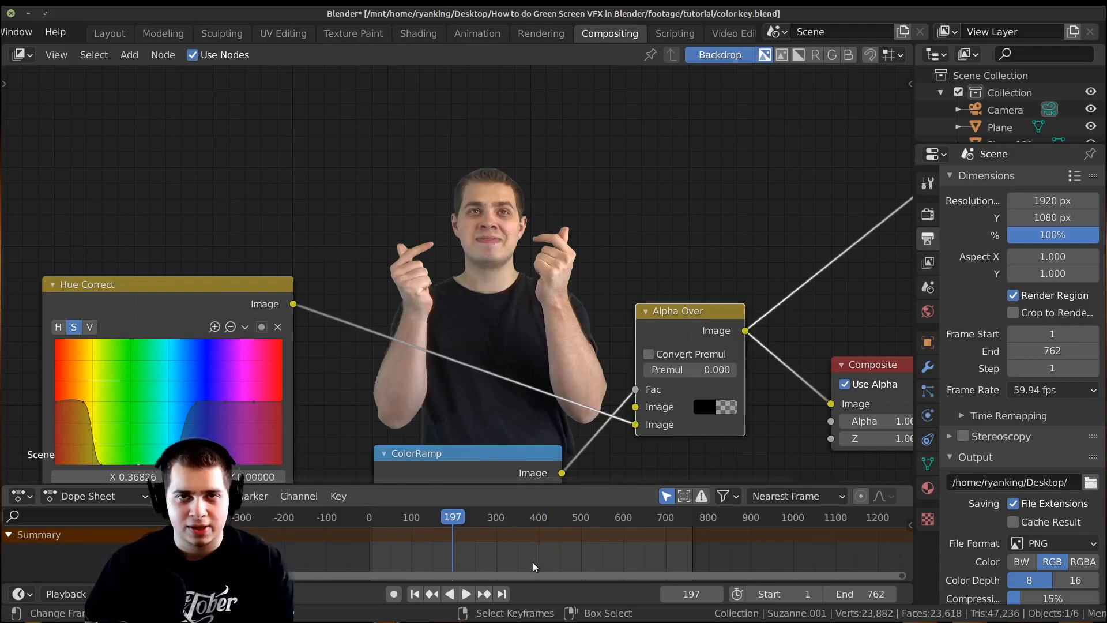
{"action": "left_click", "coordinate": [583, 564]}
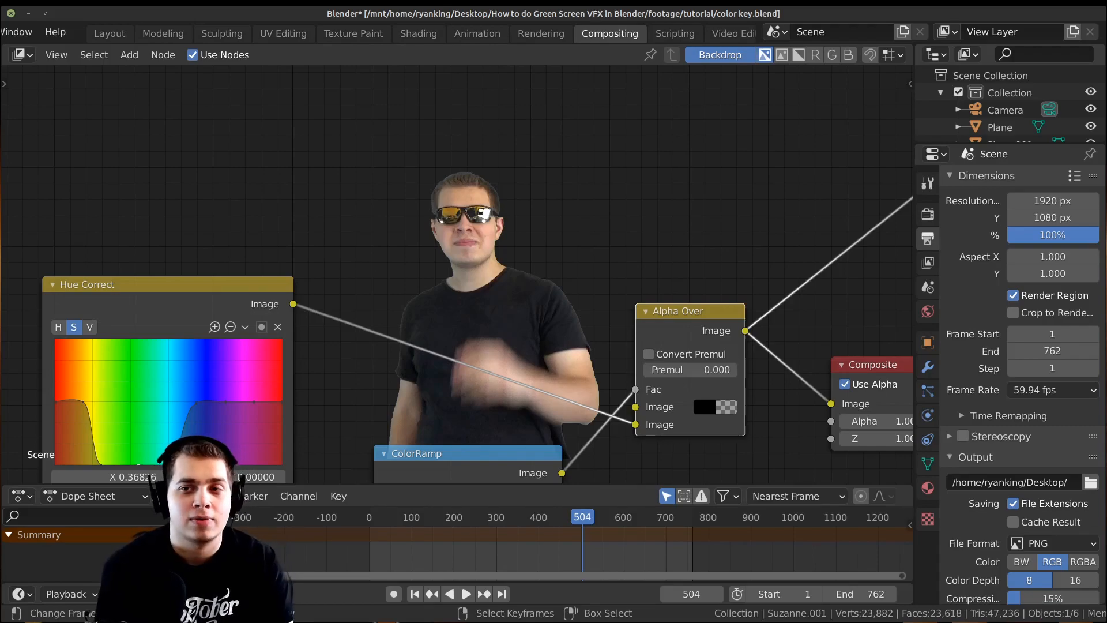
Keep PNG as the output file format and set its color mode to RGBA
{"action": "scroll", "coordinate": [712, 210], "scroll_direction": "down", "scroll_amount": 5}
{"action": "scroll", "coordinate": [1001, 415], "scroll_direction": "down", "scroll_amount": 4}
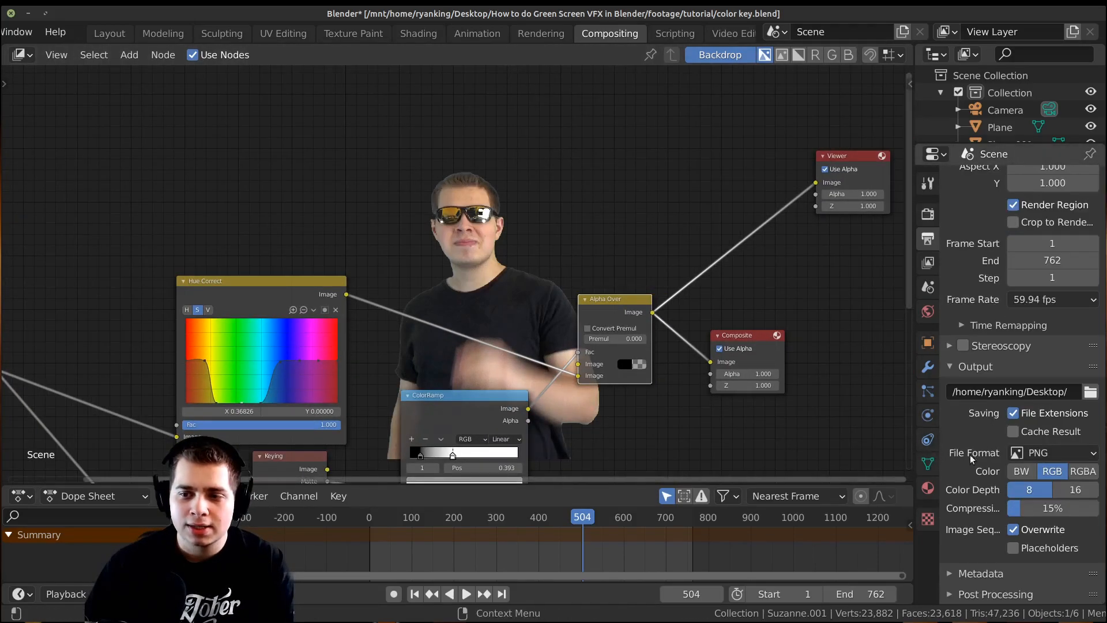
{"action": "left_click", "coordinate": [1056, 454]}
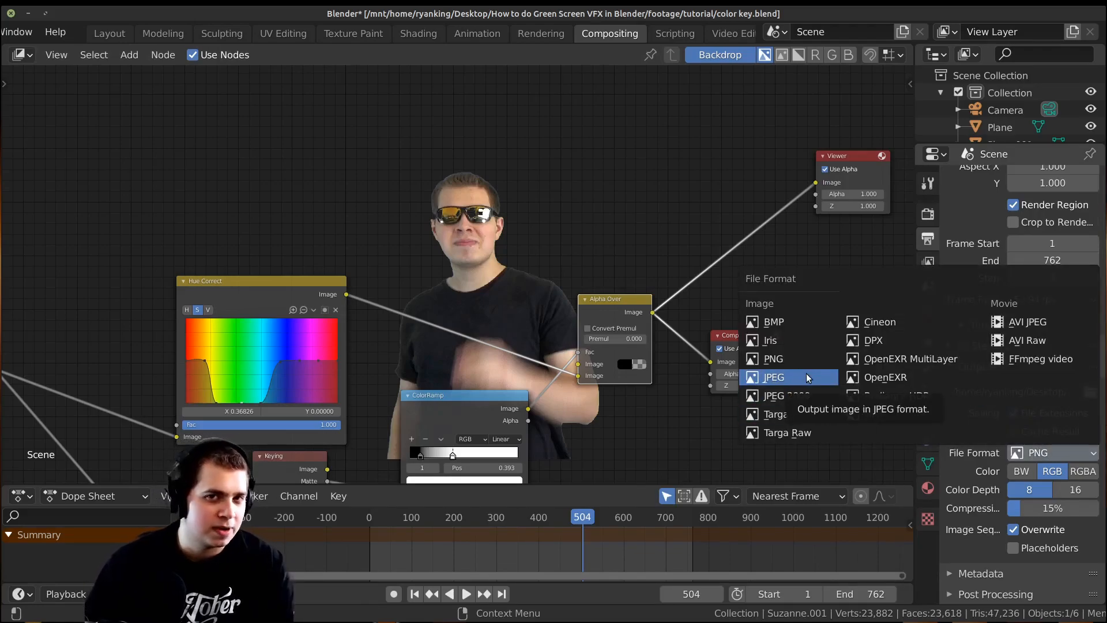
{"action": "left_click", "coordinate": [1037, 462]}
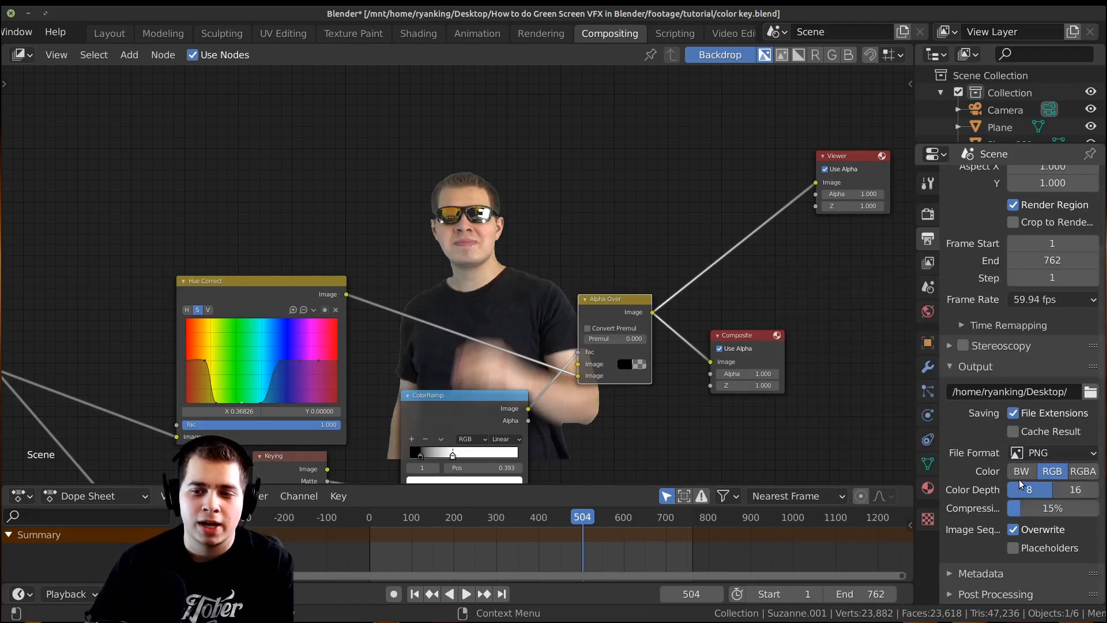
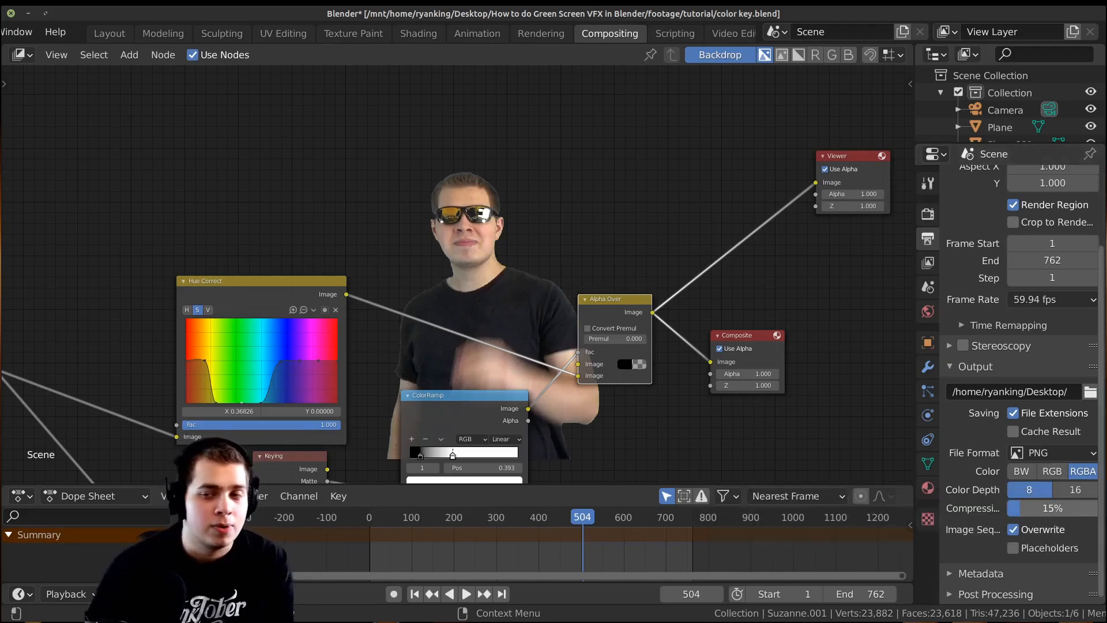
Create an "alpha frame" folder inside the tutorial folder and use it as the render output path
{"action": "left_click", "coordinate": [1091, 394]}
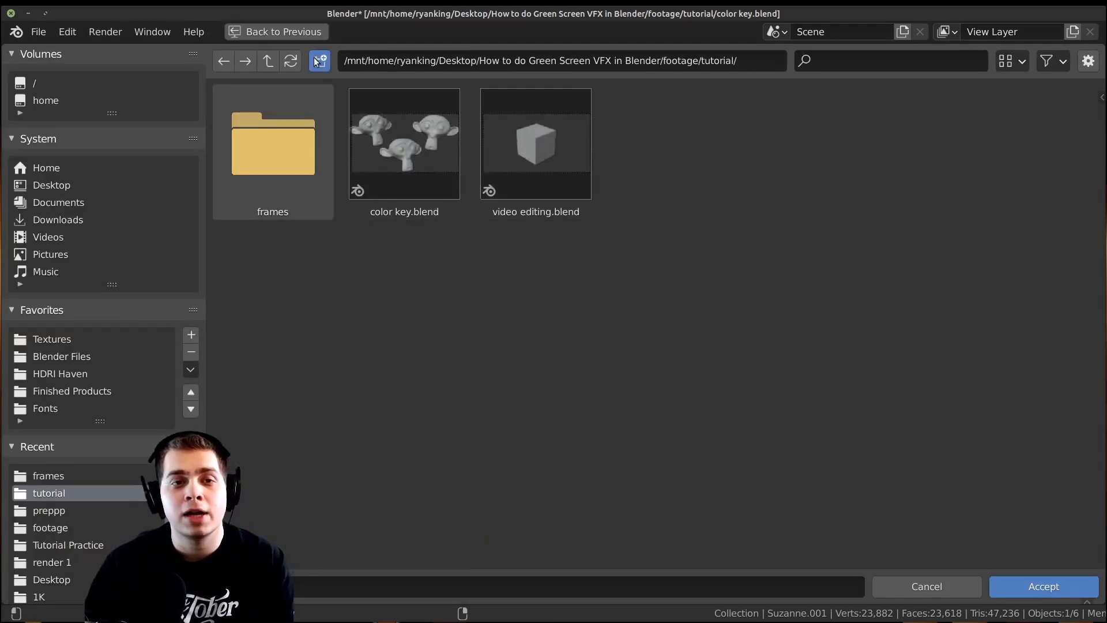
{"action": "key", "text": "i"}
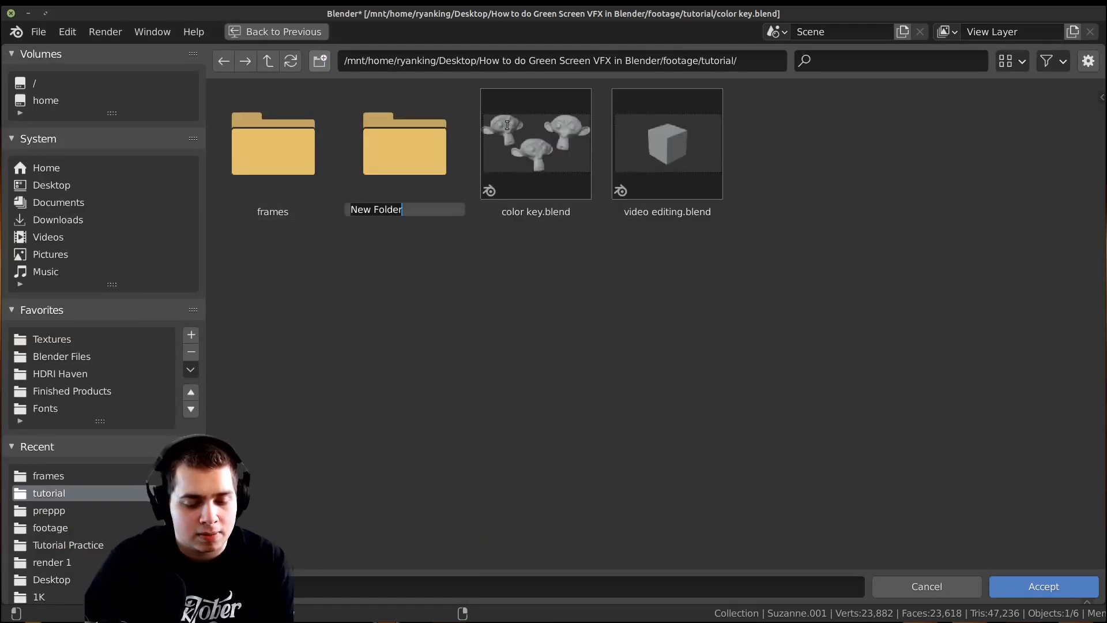
{"action": "type", "text": "a"}
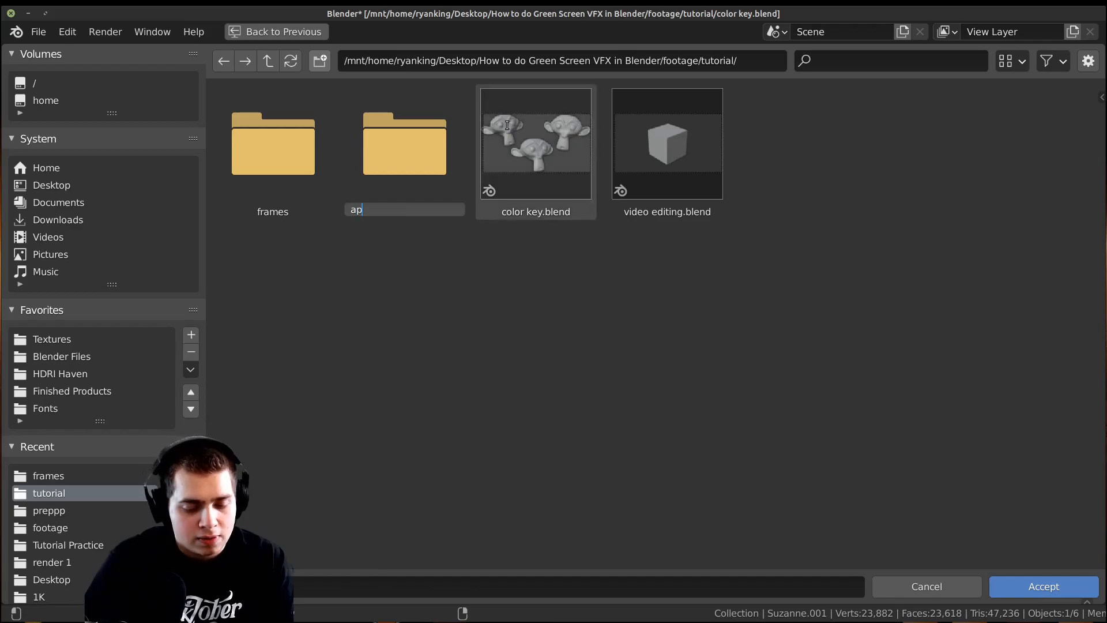
{"action": "type", "text": "lpha f"}
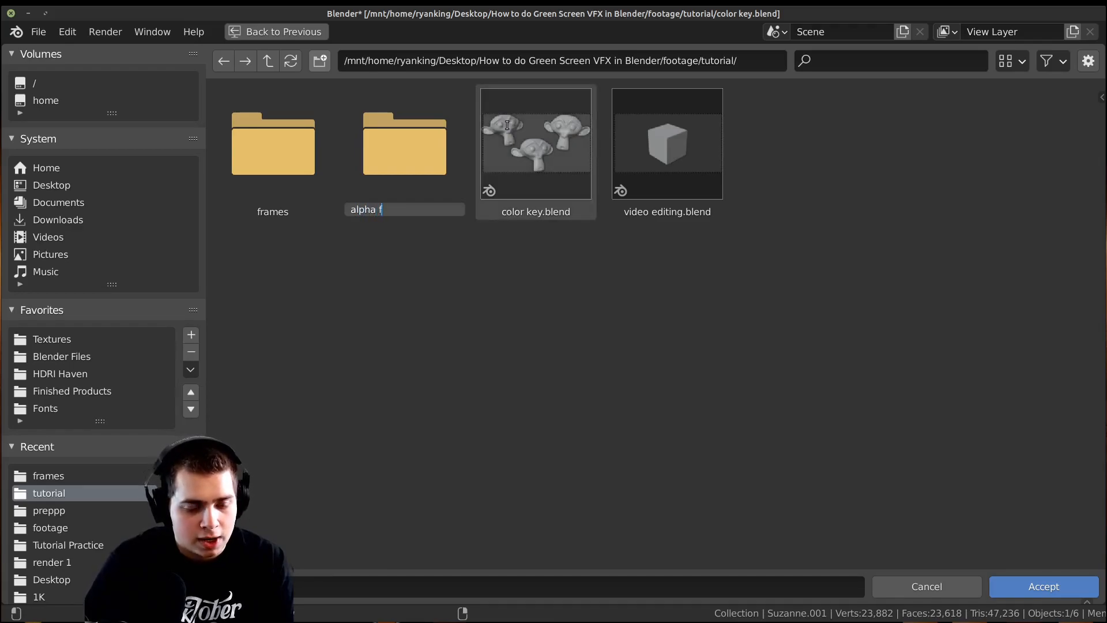
{"action": "type", "text": "rames"}
{"action": "key", "text": "Return"}
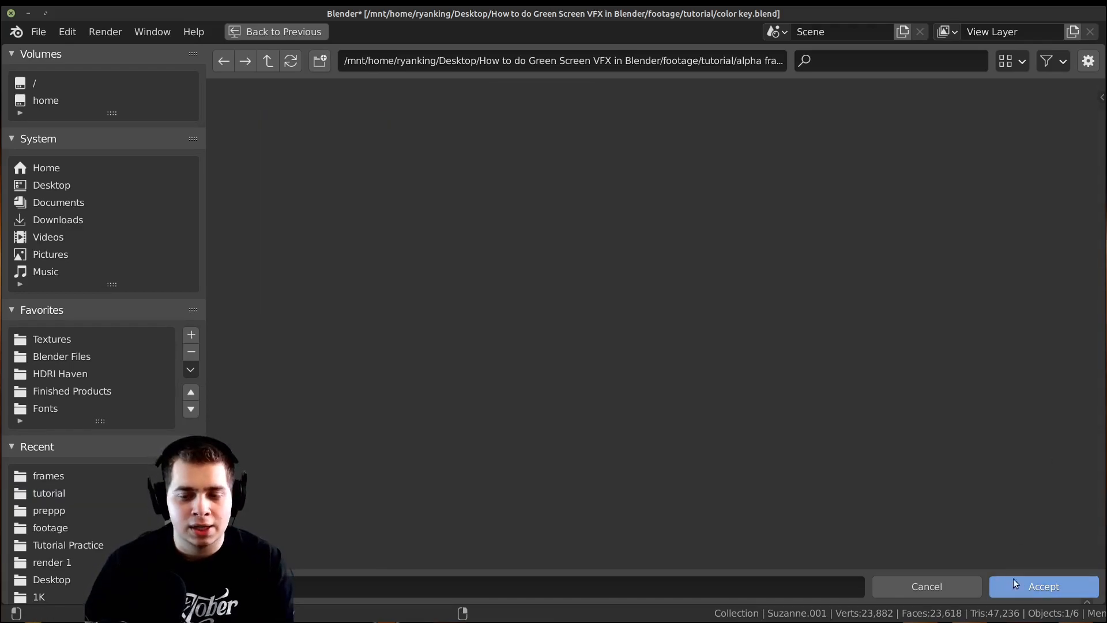
{"action": "left_click", "coordinate": [1030, 587]}
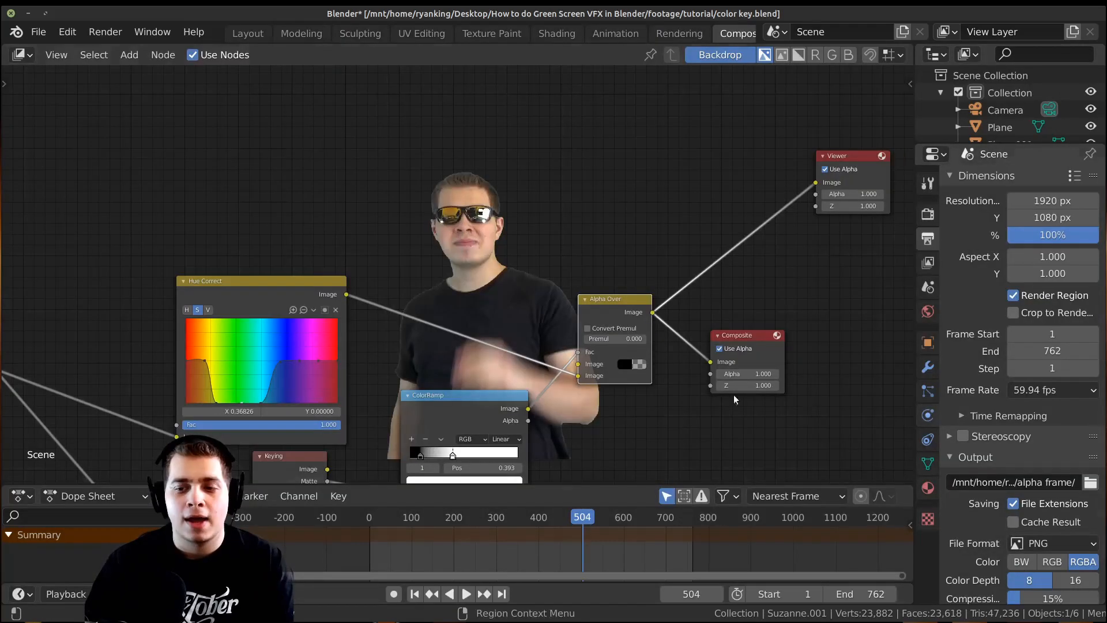
Save the blend file and render the whole animation
{"action": "left_click", "coordinate": [39, 32]}
{"action": "left_click", "coordinate": [58, 147]}
{"action": "scroll", "coordinate": [505, 223], "scroll_direction": "right", "scroll_amount": 1, "text": "ctrl"}
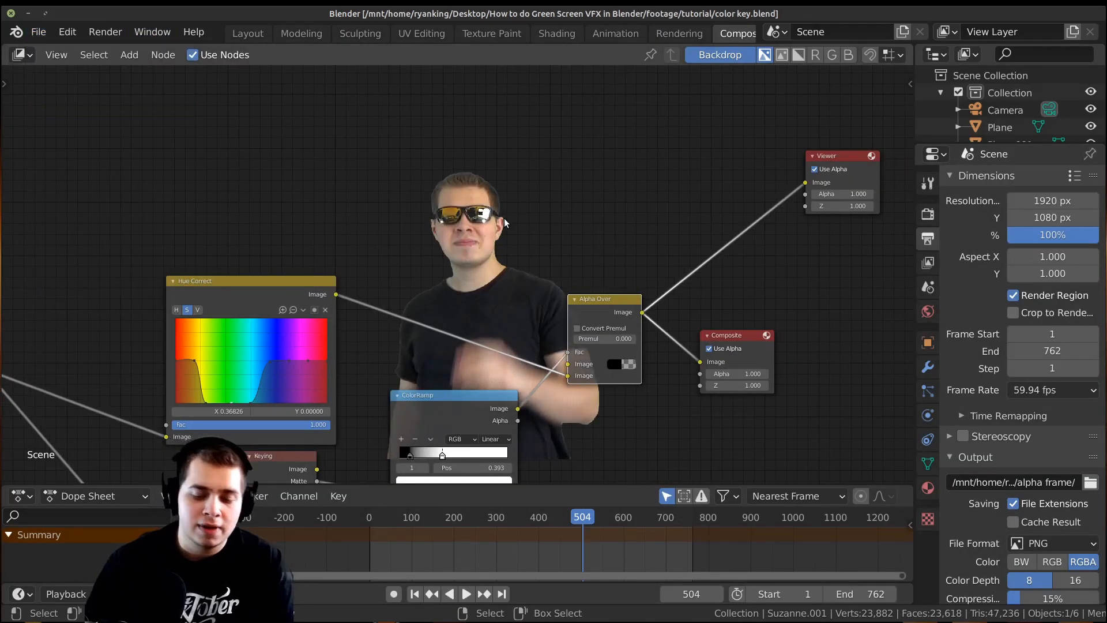
{"action": "key", "text": "ctrl+F12"}
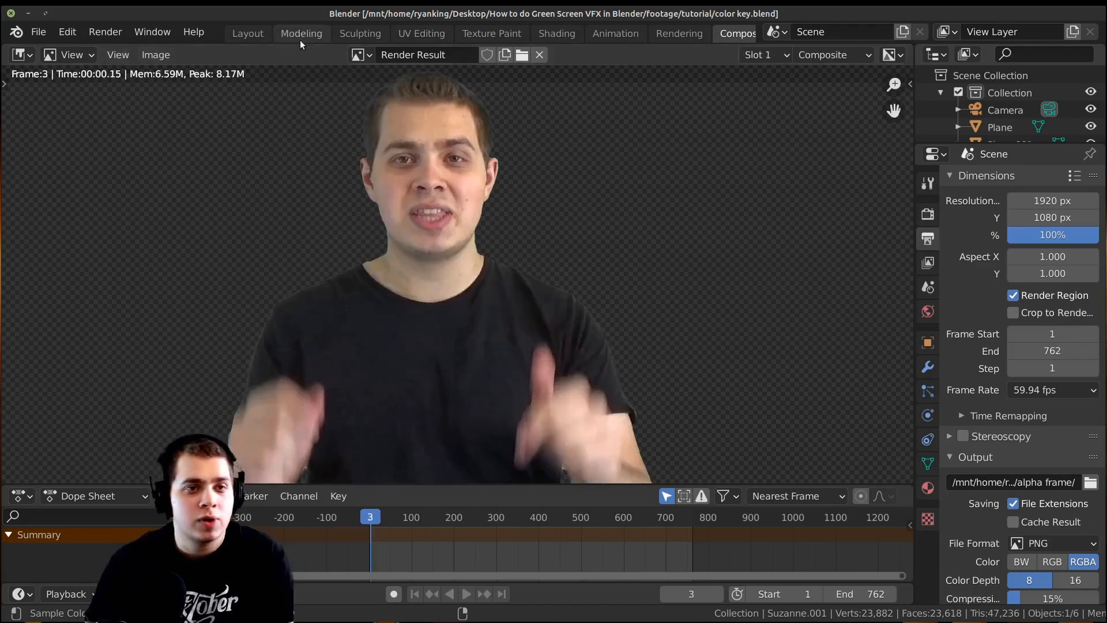
{"action": "left_click", "coordinate": [113, 33]}
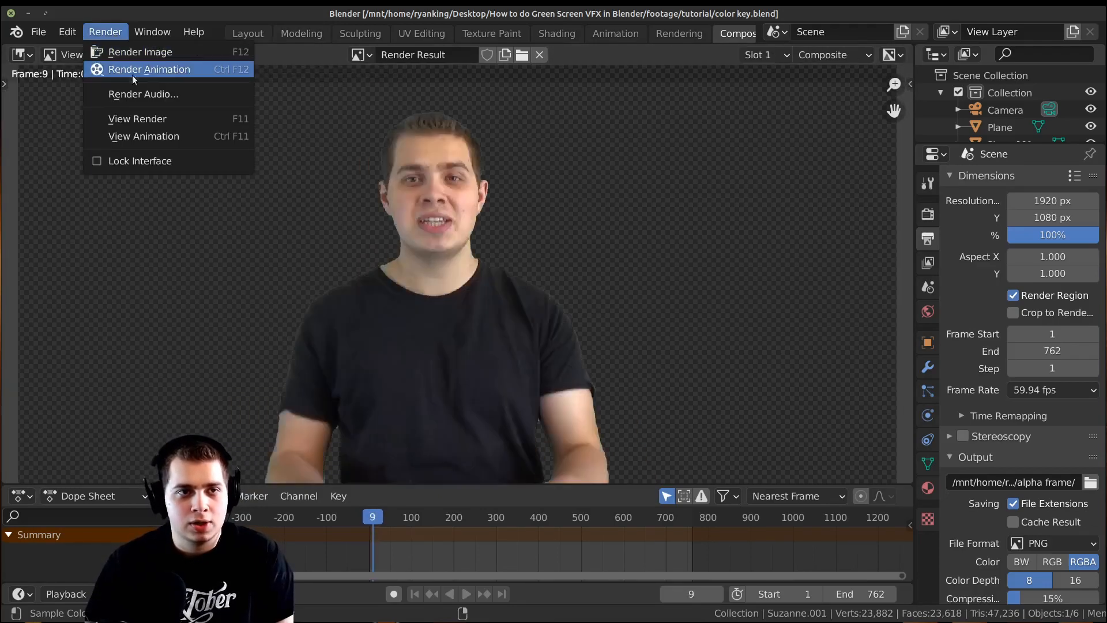
{"action": "left_click", "coordinate": [159, 70]}
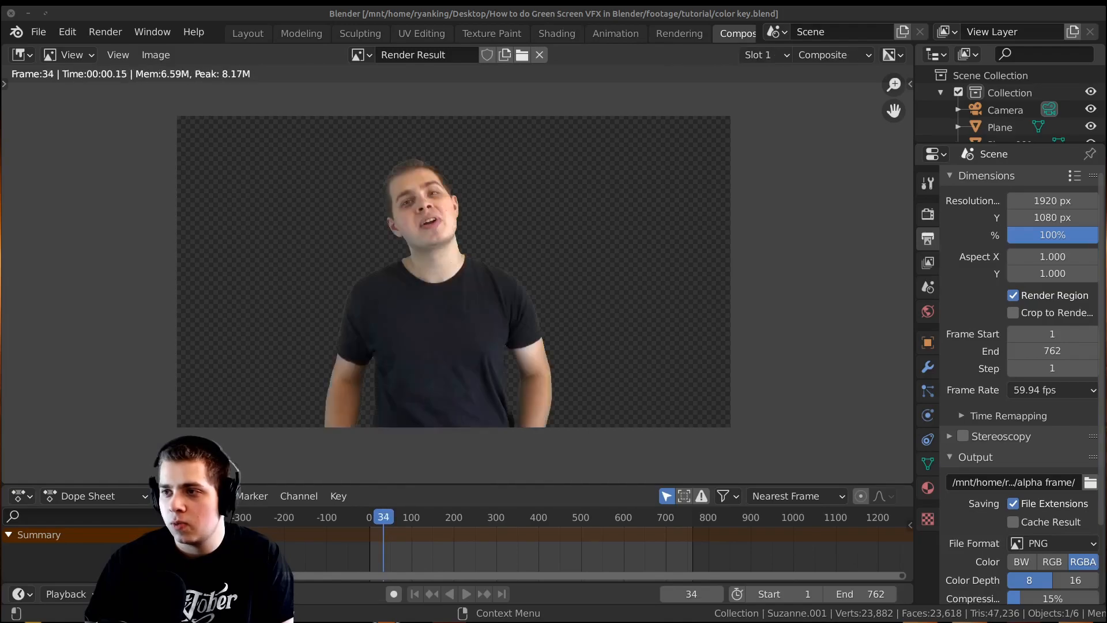
Switch to the file manager's alpha frame folder, open 0019.png and go through the following rendered frames to check their transparency
{"action": "key", "text": "alt+Tab"}
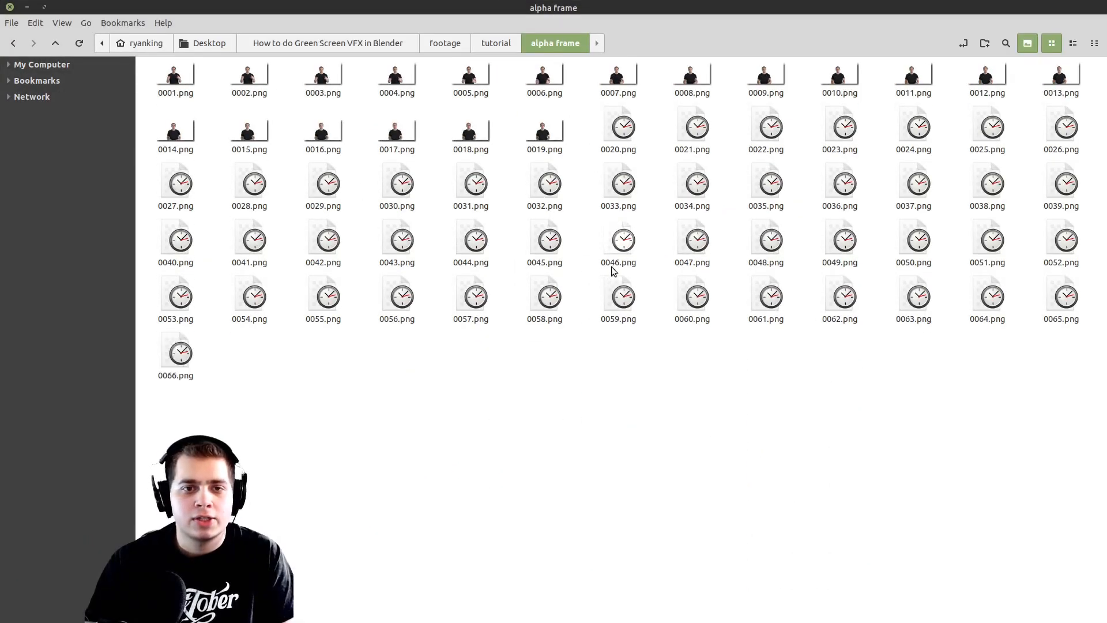
{"action": "double_click", "coordinate": [541, 134]}
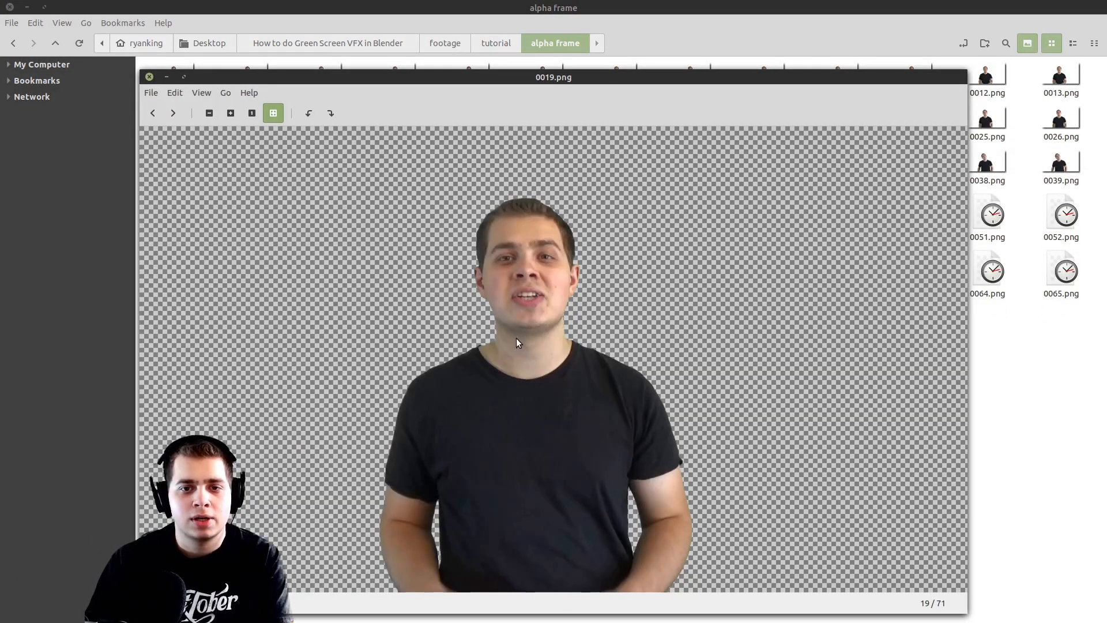
{"action": "key", "text": "Right"}
{"action": "key", "text": "Right"}
{"action": "key", "text": "Right"}
{"action": "key", "text": "Right"}
{"action": "key", "text": "Right"}
{"action": "key", "text": "Right"}
{"action": "key", "text": "Right"}
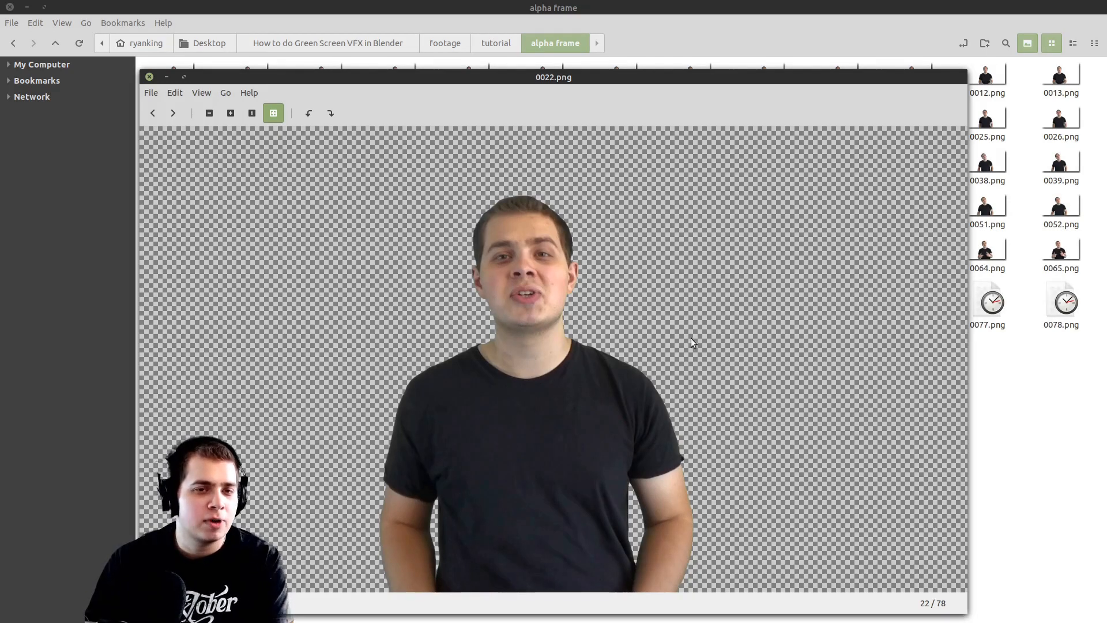
{"action": "key", "text": "Right"}
{"action": "key", "text": "Right"}
{"action": "key", "text": "Right"}
{"action": "key", "text": "Right"}
{"action": "key", "text": "Right"}
{"action": "key", "text": "Right"}
{"action": "key", "text": "Right"}
{"action": "key", "text": "Right"}
{"action": "key", "text": "Right"}
{"action": "key", "text": "Right"}
{"action": "key", "text": "Right"}
{"action": "key", "text": "Right"}
{"action": "key", "text": "Right"}
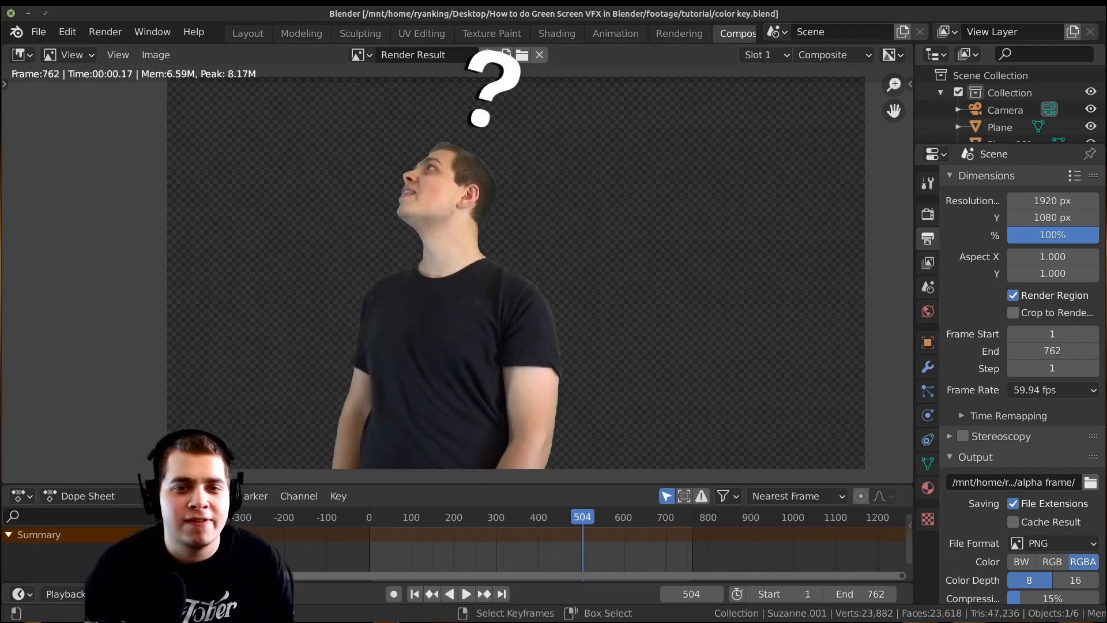
Switch back to Blender, save the color key file and open video editing.blend from the tutorial folder
{"action": "scroll", "coordinate": [649, 279], "scroll_direction": "up", "scroll_amount": 6}
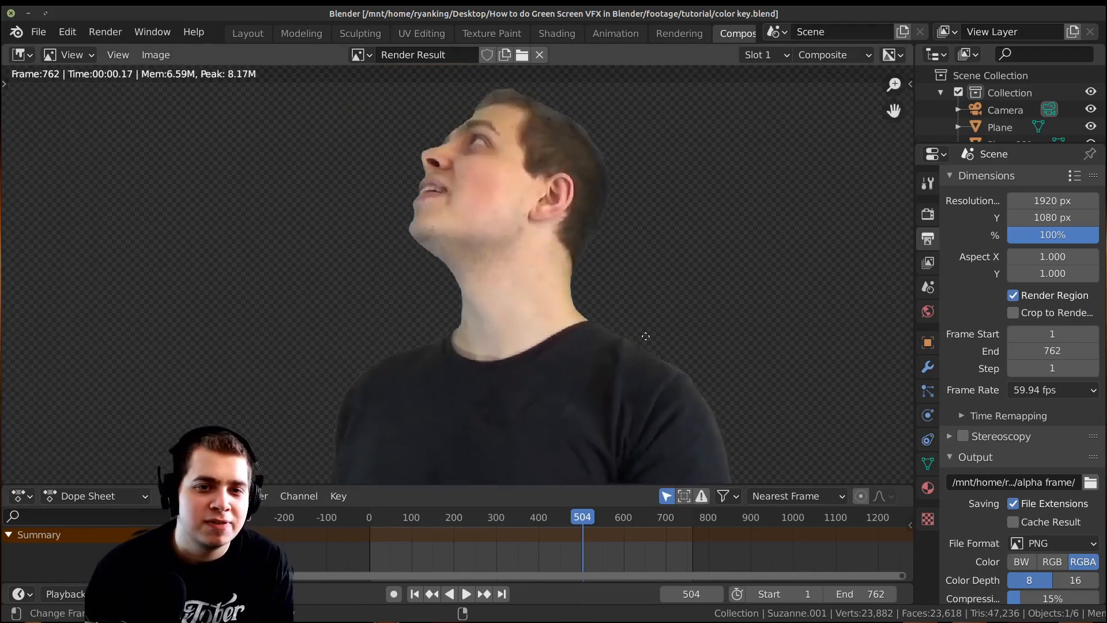
{"action": "scroll", "coordinate": [649, 278], "scroll_direction": "down", "scroll_amount": 7}
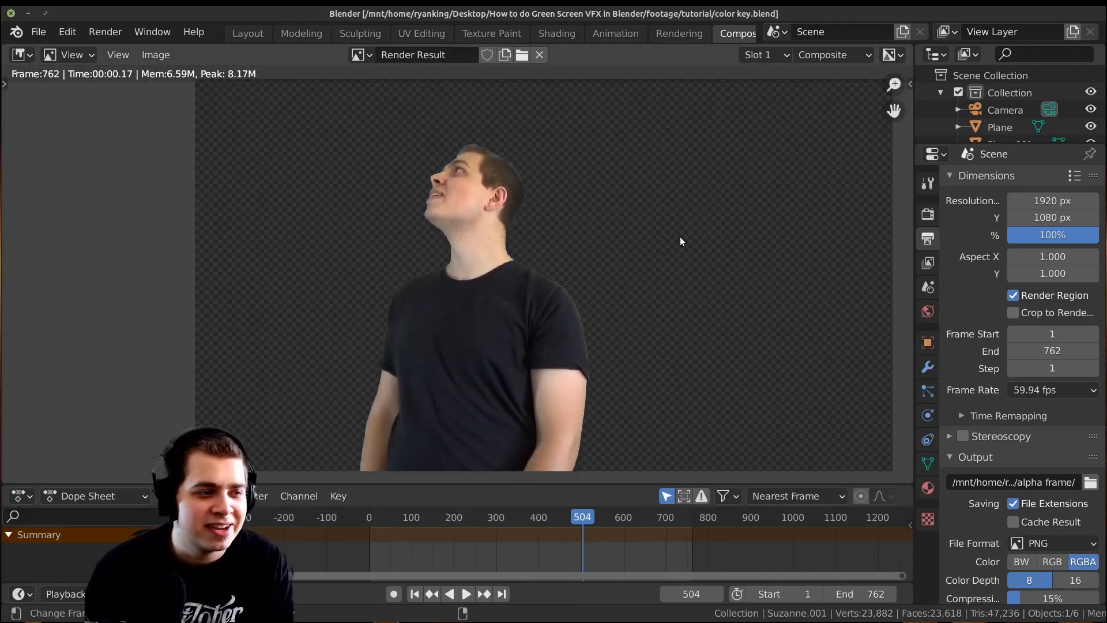
{"action": "left_click", "coordinate": [38, 31]}
{"action": "left_click", "coordinate": [62, 145]}
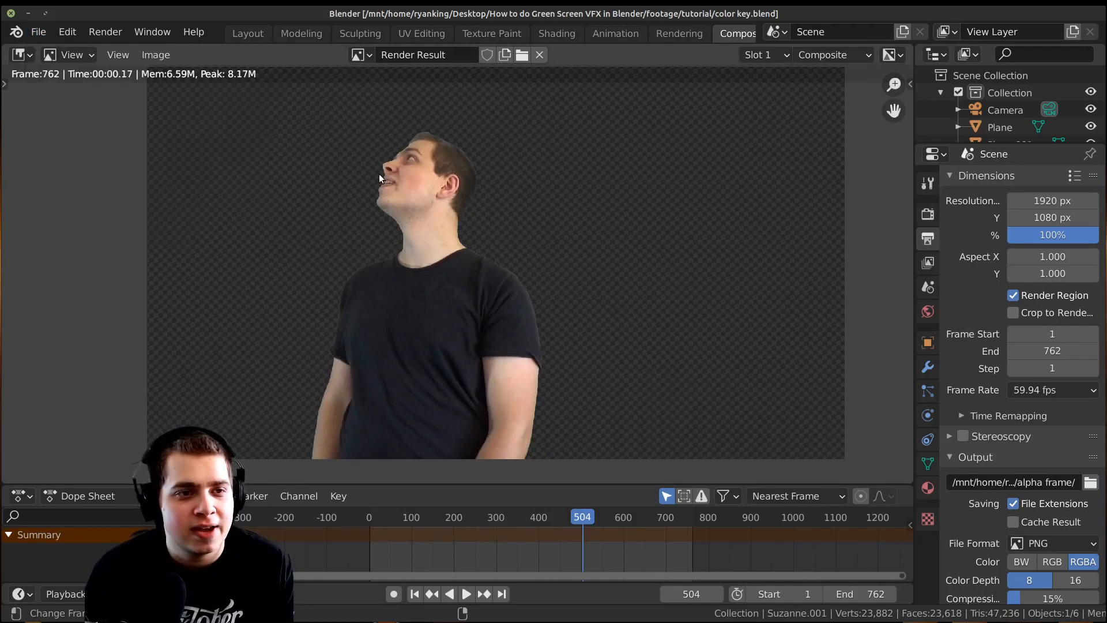
{"action": "left_click", "coordinate": [38, 32]}
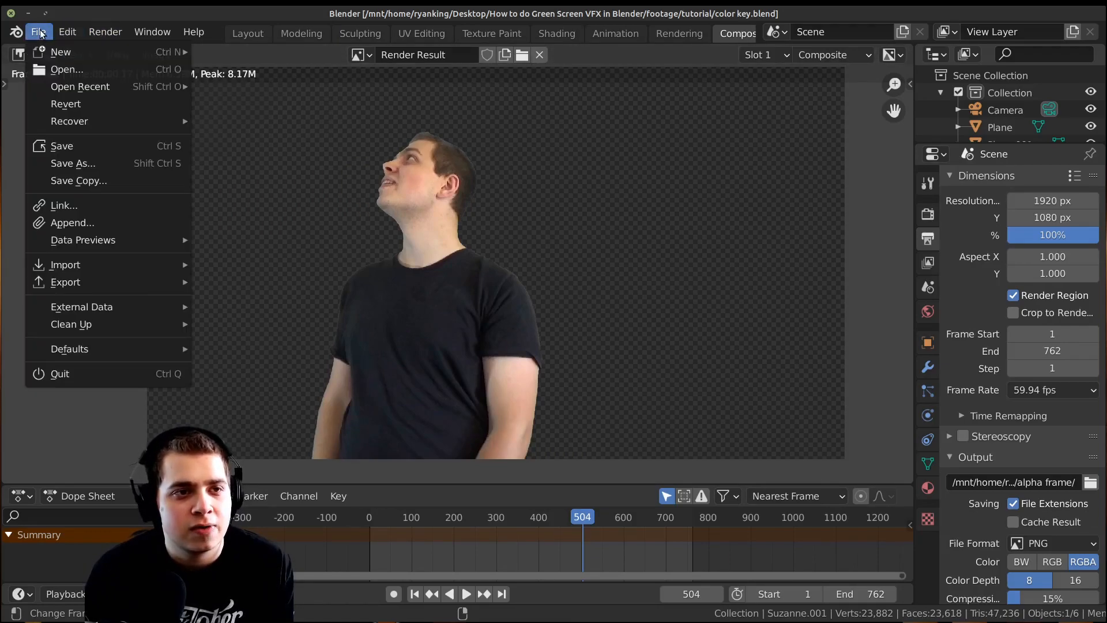
{"action": "left_click", "coordinate": [78, 70]}
{"action": "double_click", "coordinate": [677, 160]}
{"action": "scroll", "coordinate": [475, 425], "scroll_direction": "down", "scroll_amount": 1}
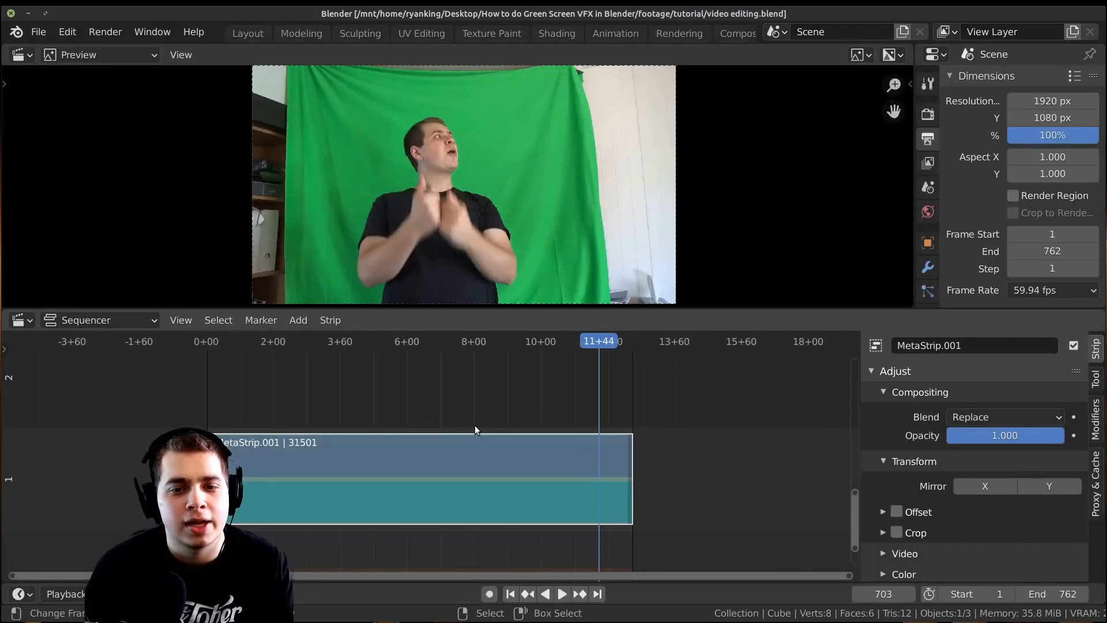
Move the sequencer's playhead to frame 1 at the start of MetaStrip.001
{"action": "key", "text": "Home"}
{"action": "scroll", "coordinate": [525, 477], "scroll_direction": "up", "scroll_amount": 2}
{"action": "middle_click_drag", "start_coordinate": [509, 479], "coordinate": [569, 463]}
{"action": "scroll", "coordinate": [473, 484], "scroll_direction": "down", "scroll_amount": 1}
{"action": "left_click_drag", "start_coordinate": [556, 443], "coordinate": [254, 430]}
{"action": "middle_click_drag", "start_coordinate": [299, 442], "coordinate": [684, 413]}
{"action": "scroll", "coordinate": [684, 413], "scroll_direction": "up", "scroll_amount": 8}
{"action": "middle_click_drag", "start_coordinate": [508, 386], "coordinate": [272, 441]}
{"action": "scroll", "coordinate": [303, 398], "scroll_direction": "up", "scroll_amount": 5}
{"action": "key", "text": "Right"}
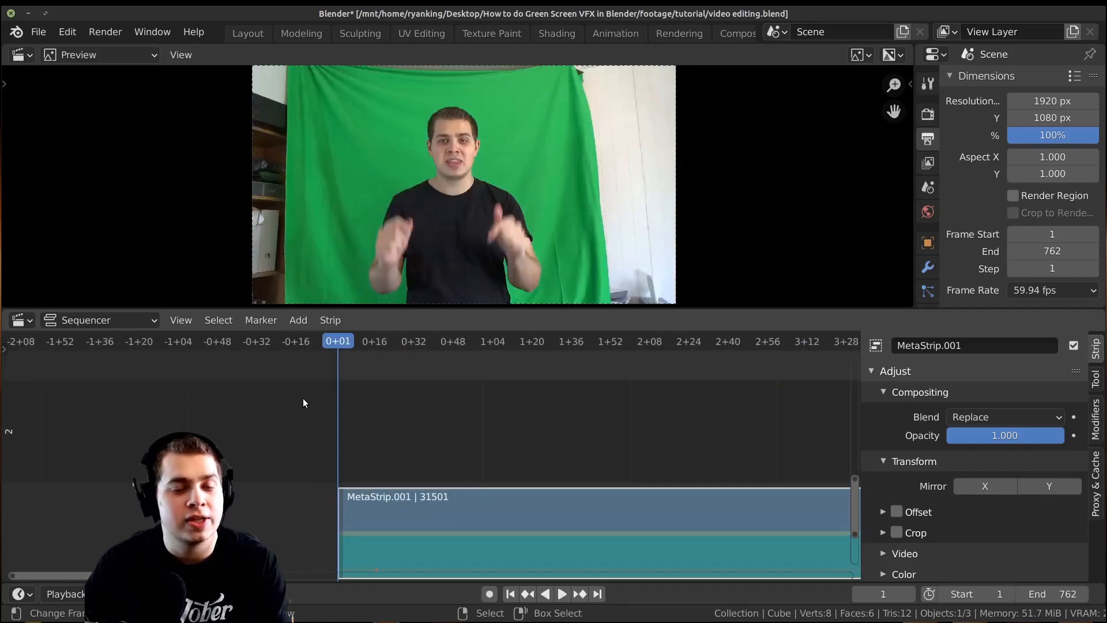
Add all PNG files from the alpha frame folder as an image sequence strip starting at frame 1
{"action": "middle_click_drag", "start_coordinate": [361, 413], "coordinate": [361, 398]}
{"action": "scroll", "coordinate": [362, 398], "scroll_direction": "up", "scroll_amount": 3}
{"action": "key", "text": "shift+a"}
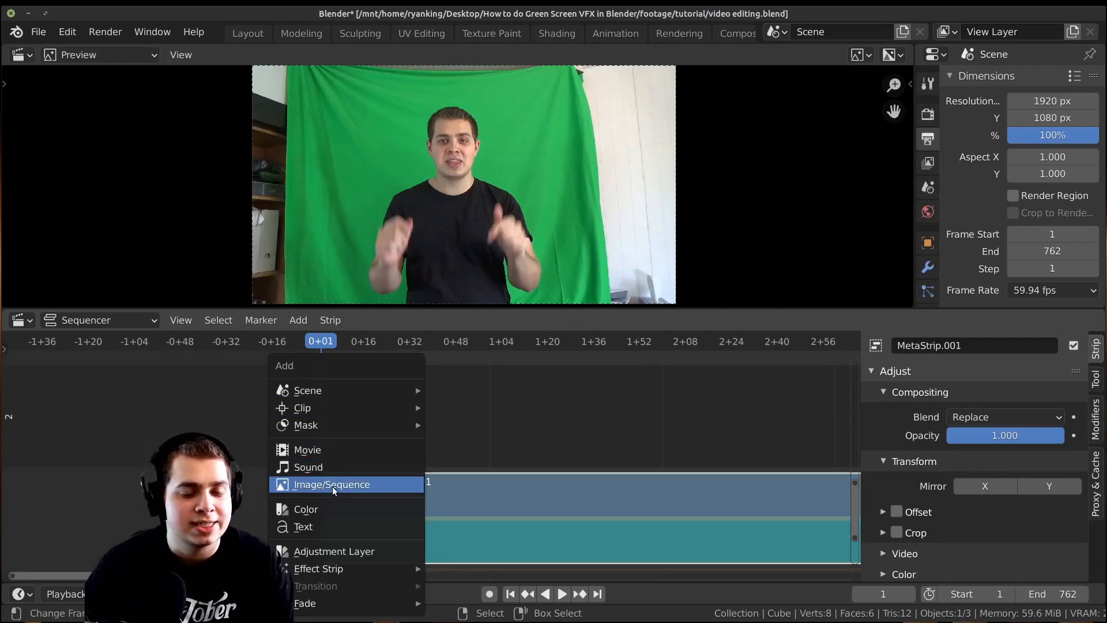
{"action": "left_click", "coordinate": [357, 488]}
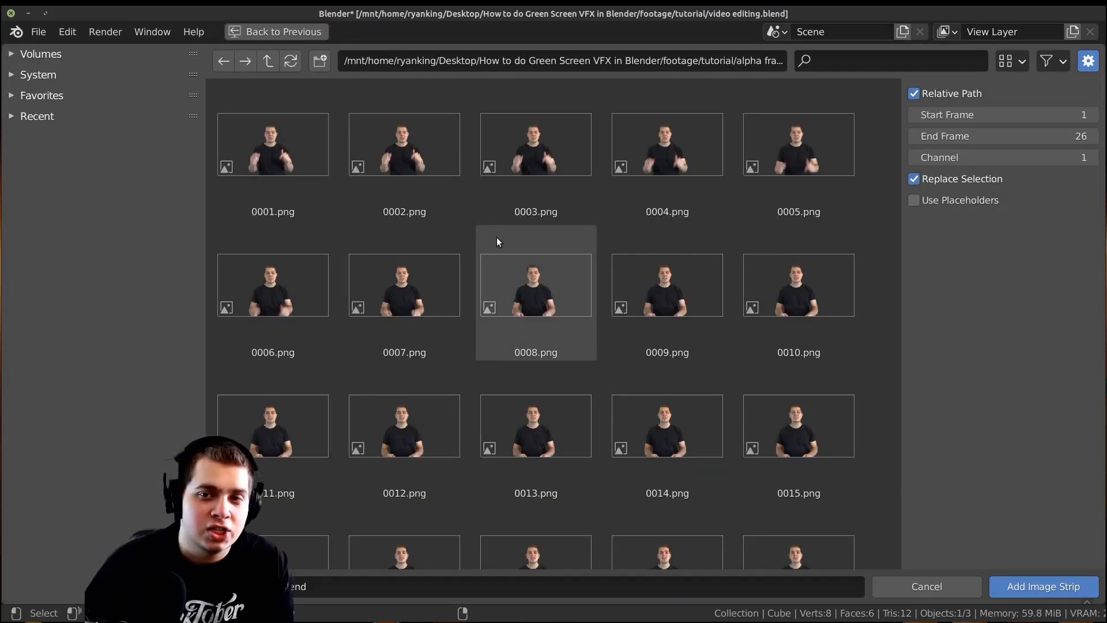
{"action": "scroll", "coordinate": [497, 237], "scroll_direction": "down", "scroll_amount": 6}
{"action": "scroll", "coordinate": [617, 275], "scroll_direction": "up", "scroll_amount": 5}
{"action": "key", "text": "a"}
{"action": "key", "text": "alt+a"}
{"action": "key", "text": "a"}
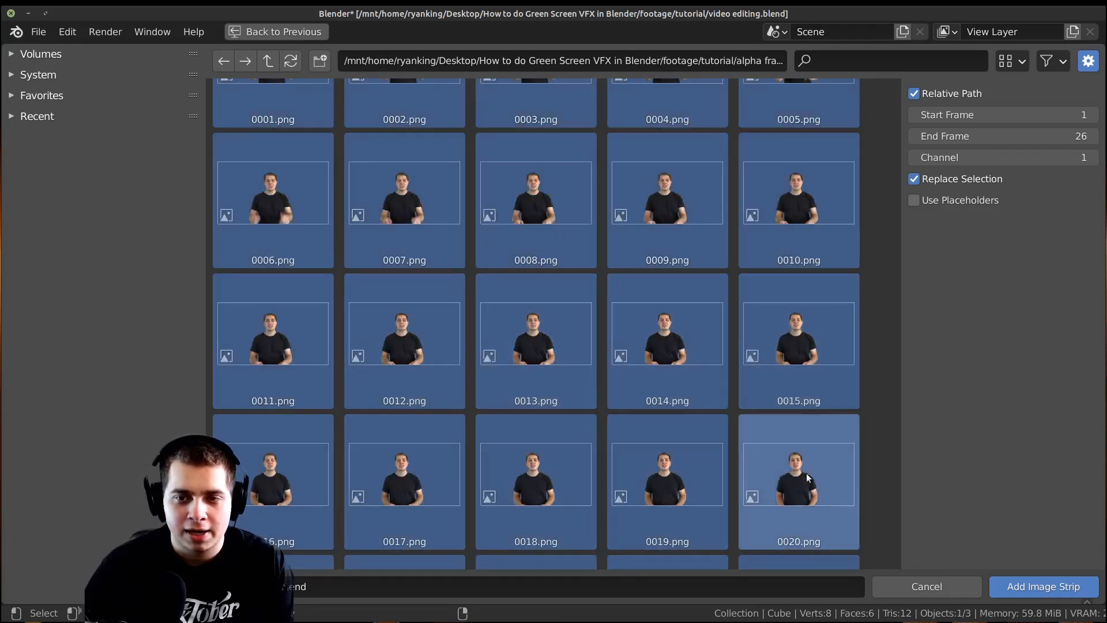
{"action": "left_click", "coordinate": [1032, 587]}
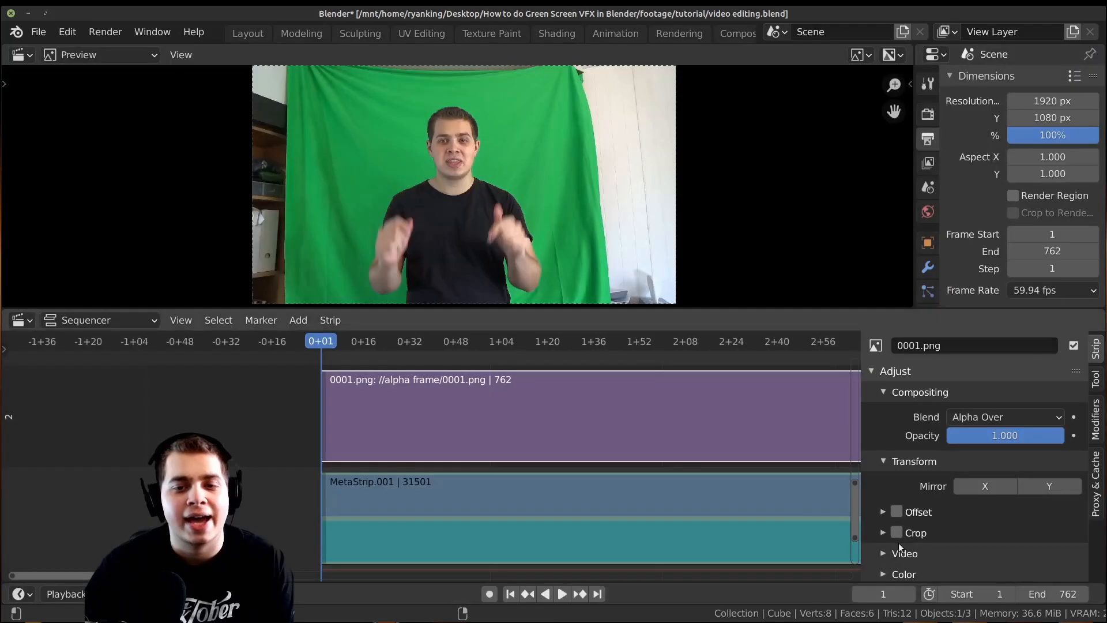
Mute MetaStrip.001 and play back the sequence to check the transparent footage
{"action": "left_click", "coordinate": [487, 469]}
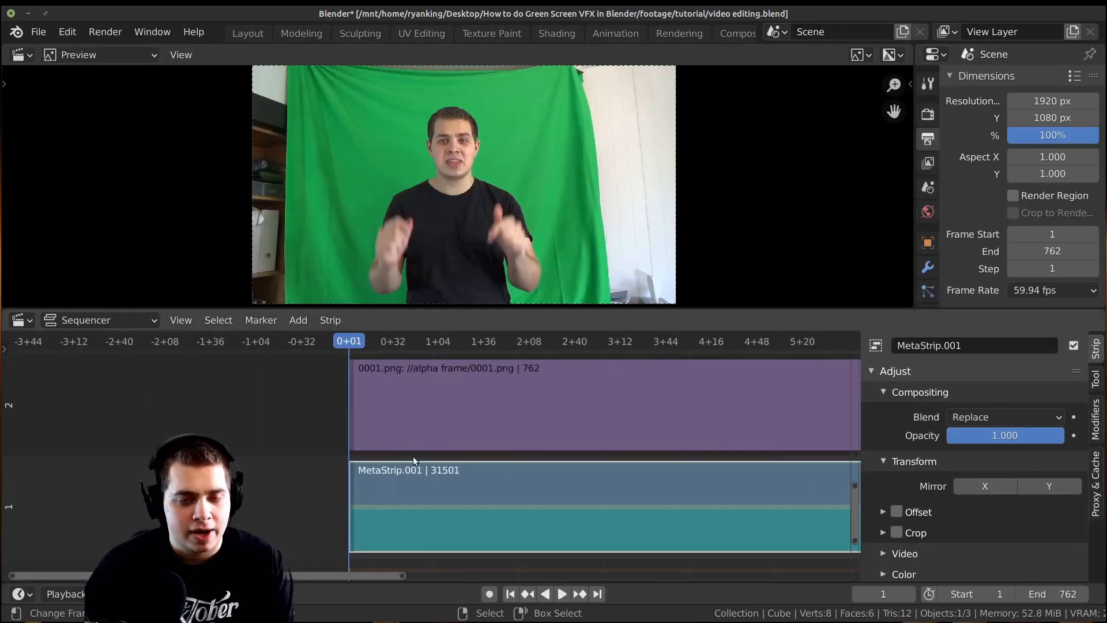
{"action": "key", "text": "h"}
{"action": "scroll", "coordinate": [447, 438], "scroll_direction": "down", "scroll_amount": 2}
{"action": "key", "text": "space"}
{"action": "scroll", "coordinate": [490, 435], "scroll_direction": "down", "scroll_amount": 5}
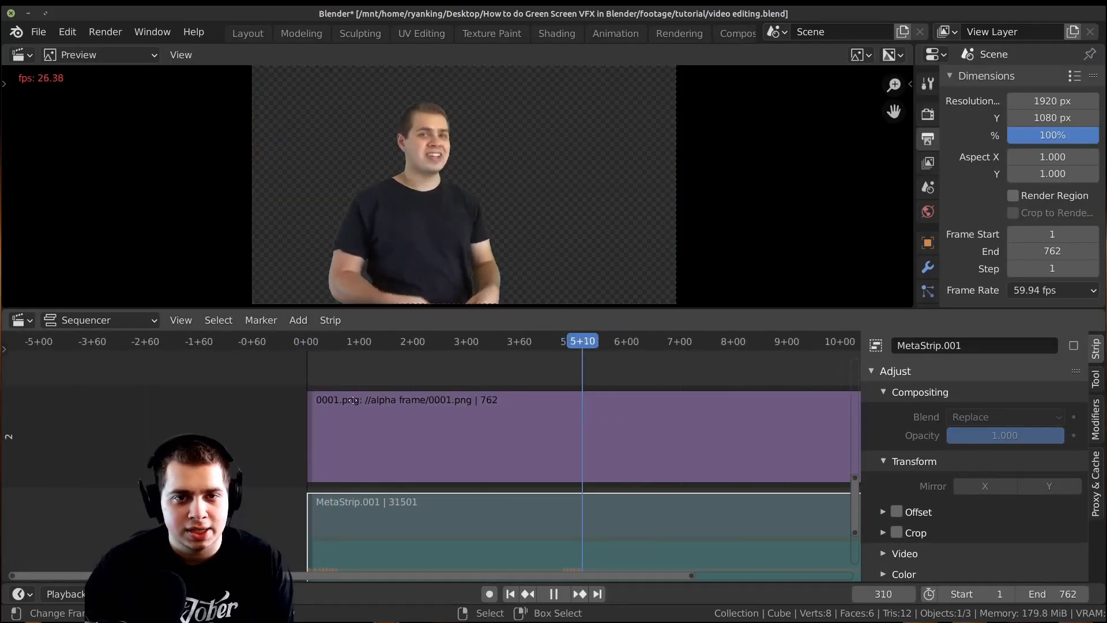
{"action": "middle_click_drag", "start_coordinate": [656, 414], "coordinate": [456, 456]}
{"action": "key", "text": "space"}
{"action": "scroll", "coordinate": [425, 435], "scroll_direction": "down", "scroll_amount": 4}
{"action": "scroll", "coordinate": [441, 444], "scroll_direction": "down", "scroll_amount": 3}
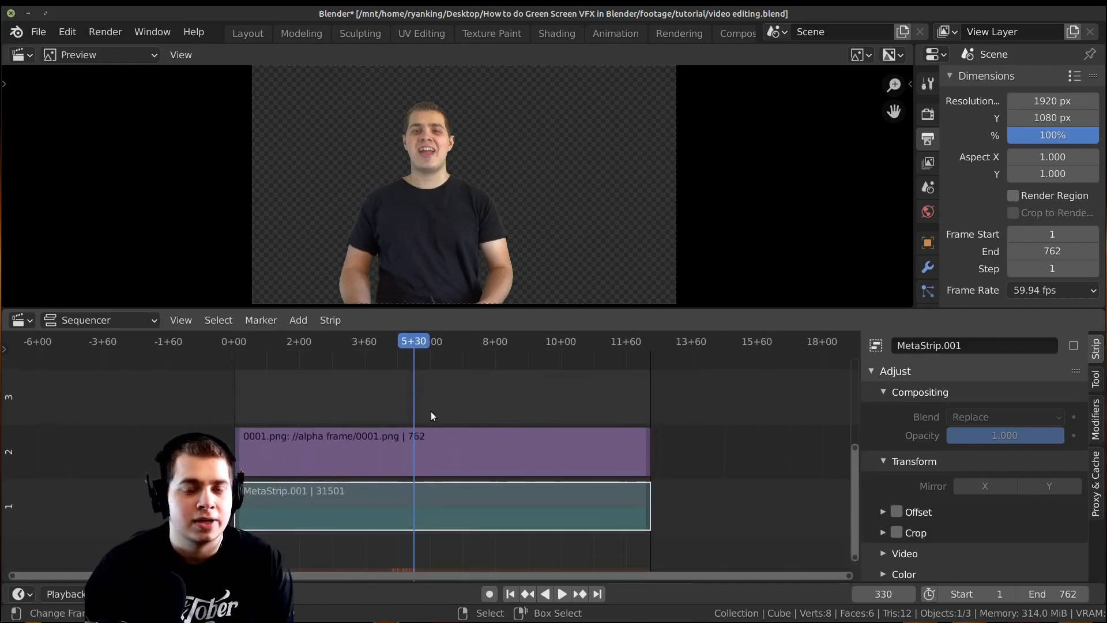
Move the 0001.png image sequence strip straight up to channel 4, keeping its start frame
{"action": "left_click", "coordinate": [503, 438]}
{"action": "mouse_move", "coordinate": [479, 444]}
{"action": "middle_mouse_down"}
{"action": "mouse_move", "coordinate": [557, 442]}
{"action": "mouse_move", "coordinate": [475, 456]}
{"action": "middle_mouse_up"}
{"action": "scroll", "coordinate": [461, 469], "scroll_direction": "up", "scroll_amount": 1}
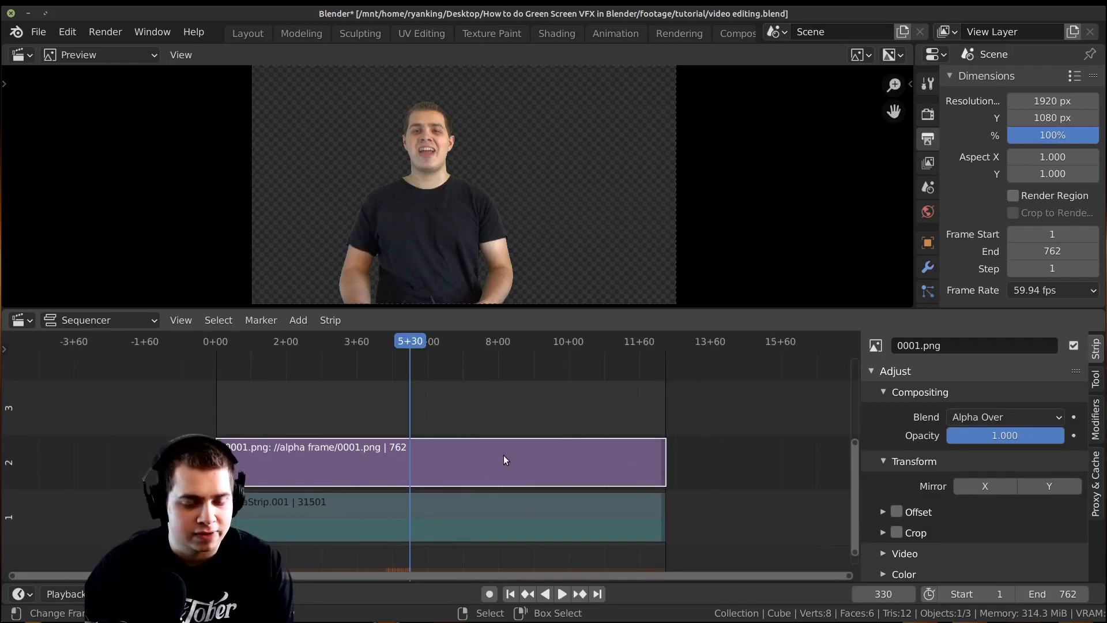
{"action": "key", "text": "g"}
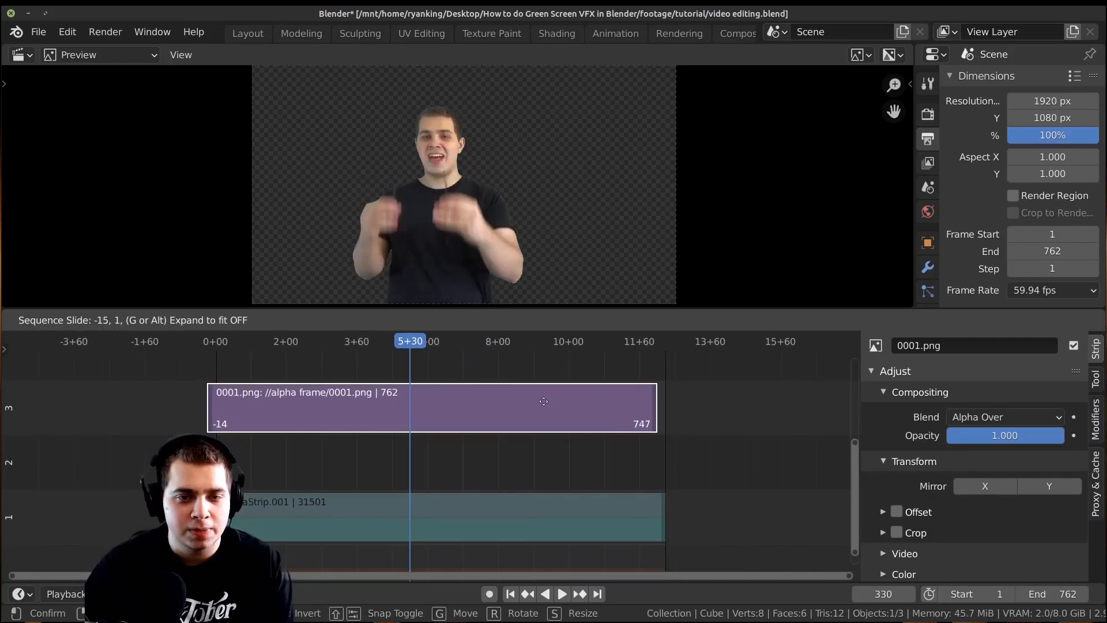
{"action": "key", "text": "y"}
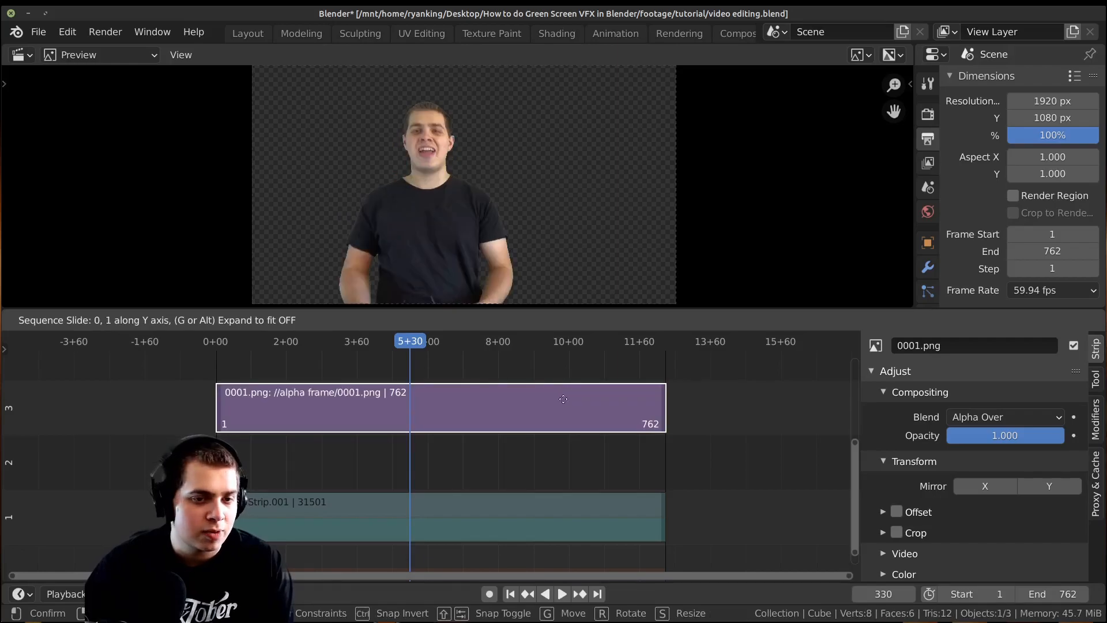
{"action": "left_click", "coordinate": [568, 369]}
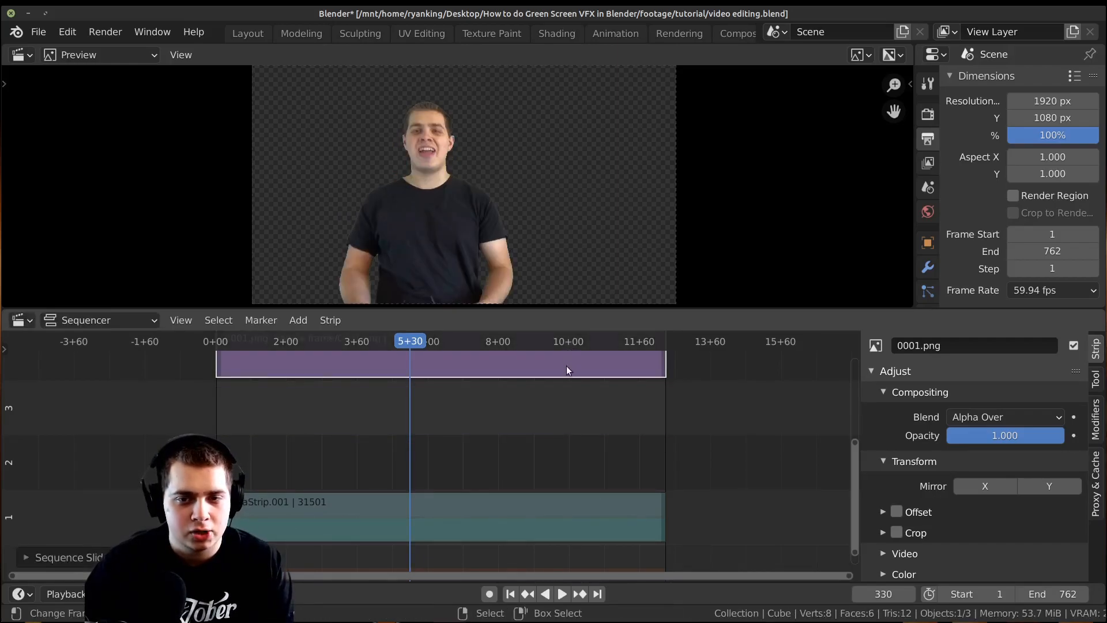
Add the Beach - 47073.mp4 movie at frame 330 beneath the 0001.png strip and delete its audio strip
{"action": "scroll", "coordinate": [551, 410], "scroll_direction": "down", "scroll_amount": 1}
{"action": "mouse_move", "coordinate": [549, 424]}
{"action": "middle_mouse_down"}
{"action": "mouse_move", "coordinate": [520, 395]}
{"action": "mouse_move", "coordinate": [533, 412]}
{"action": "middle_mouse_up"}
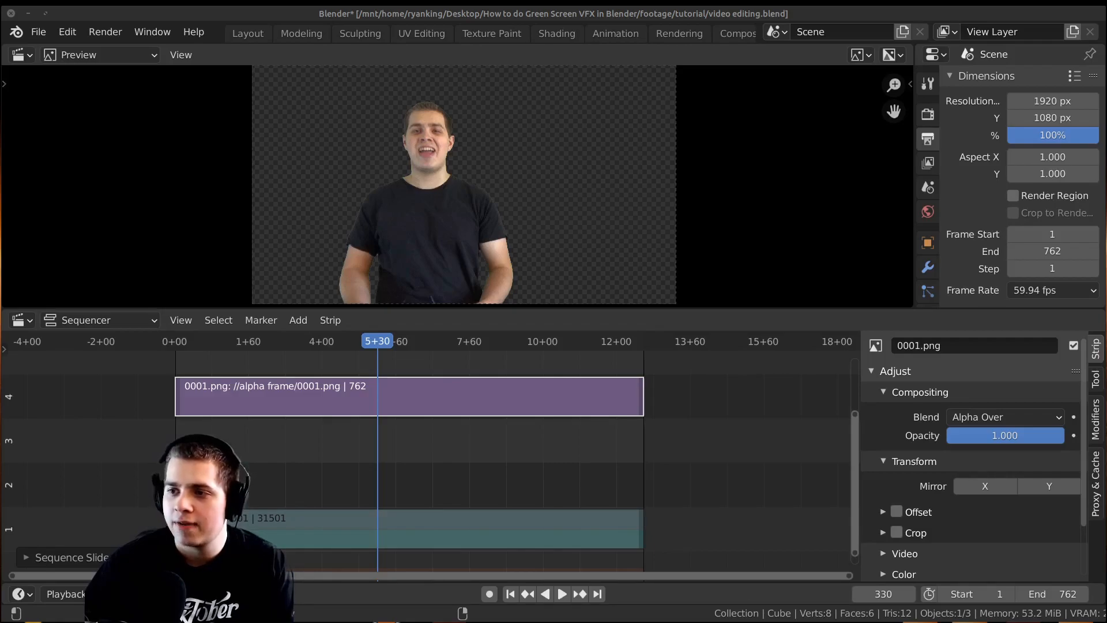
{"action": "left_click_drag", "start_coordinate": [1106, 346], "coordinate": [360, 470]}
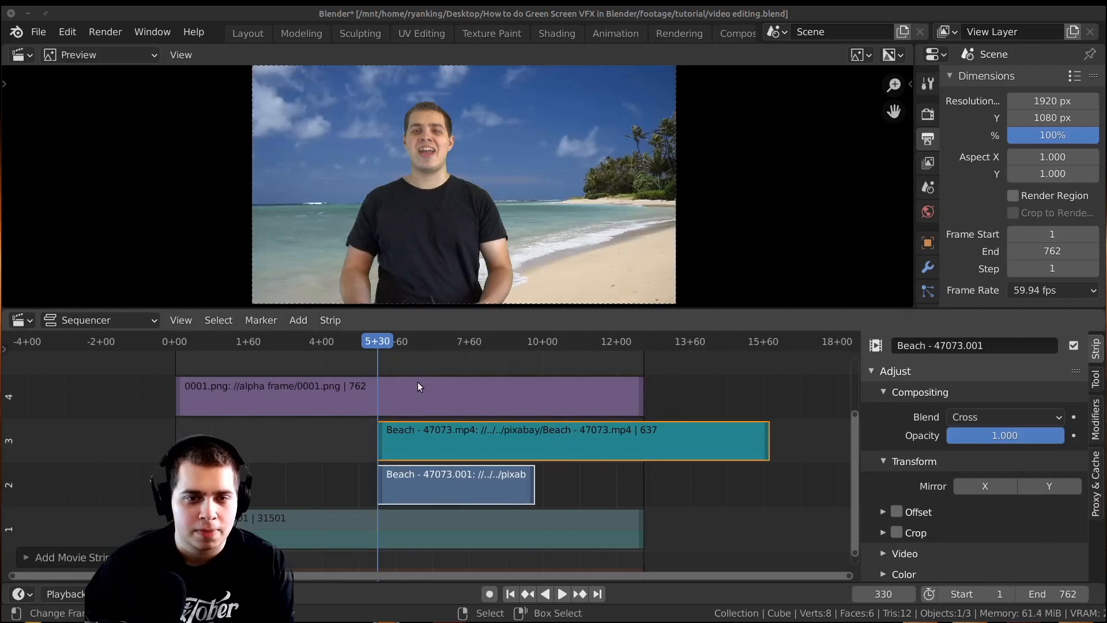
{"action": "left_click", "coordinate": [531, 449]}
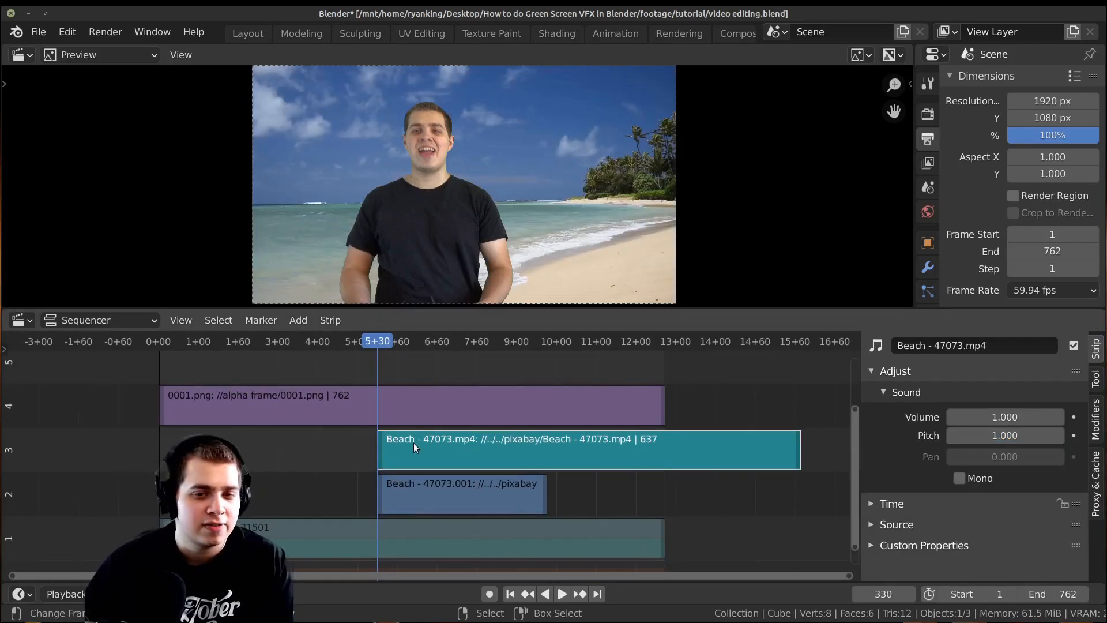
{"action": "key", "text": "x"}
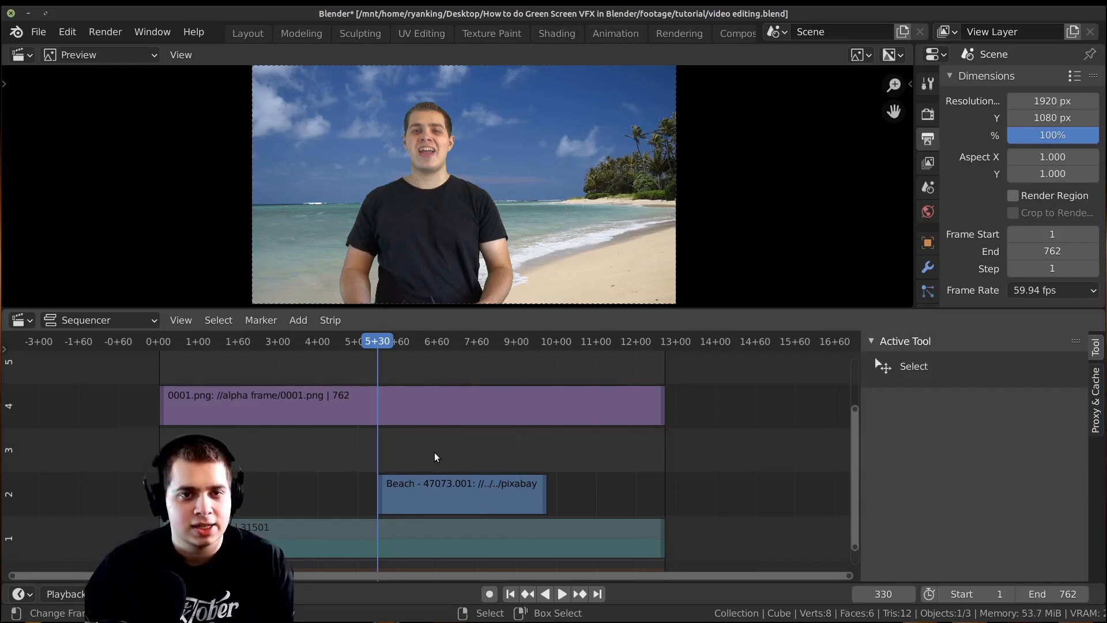
Play back the keyed footage over the beach background and review the scene's available frame rate options
{"action": "middle_click_drag", "start_coordinate": [435, 454], "coordinate": [532, 442]}
{"action": "scroll", "coordinate": [502, 489], "scroll_direction": "up", "scroll_amount": 8}
{"action": "middle_click_drag", "start_coordinate": [502, 489], "coordinate": [411, 511]}
{"action": "key", "text": "space"}
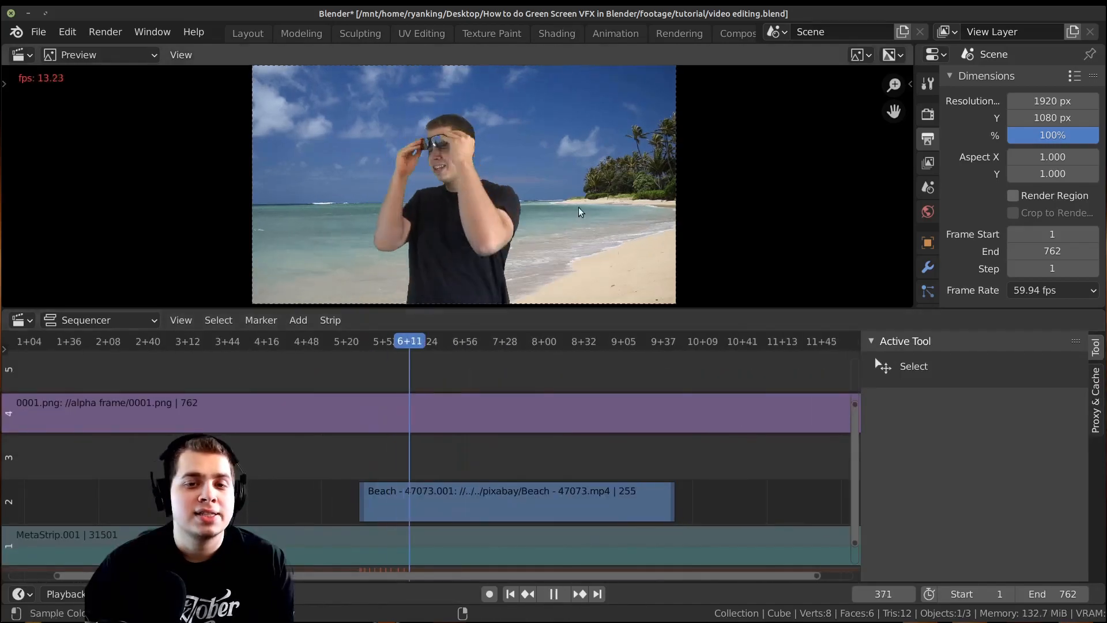
{"action": "scroll", "coordinate": [580, 212], "scroll_direction": "up", "scroll_amount": 6}
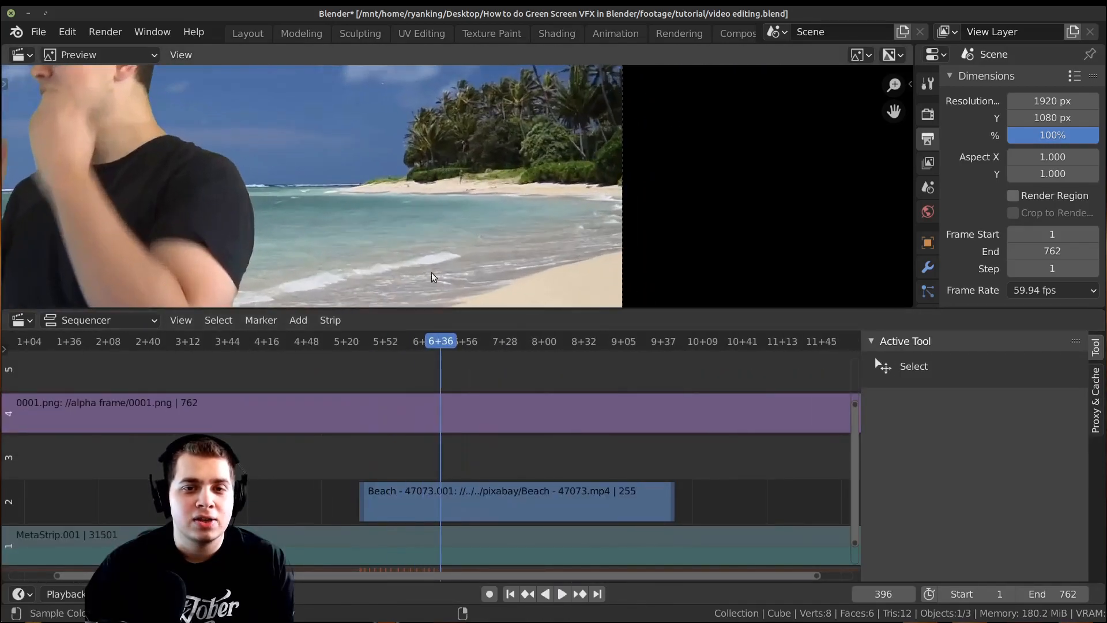
{"action": "scroll", "coordinate": [471, 196], "scroll_direction": "down", "scroll_amount": 6}
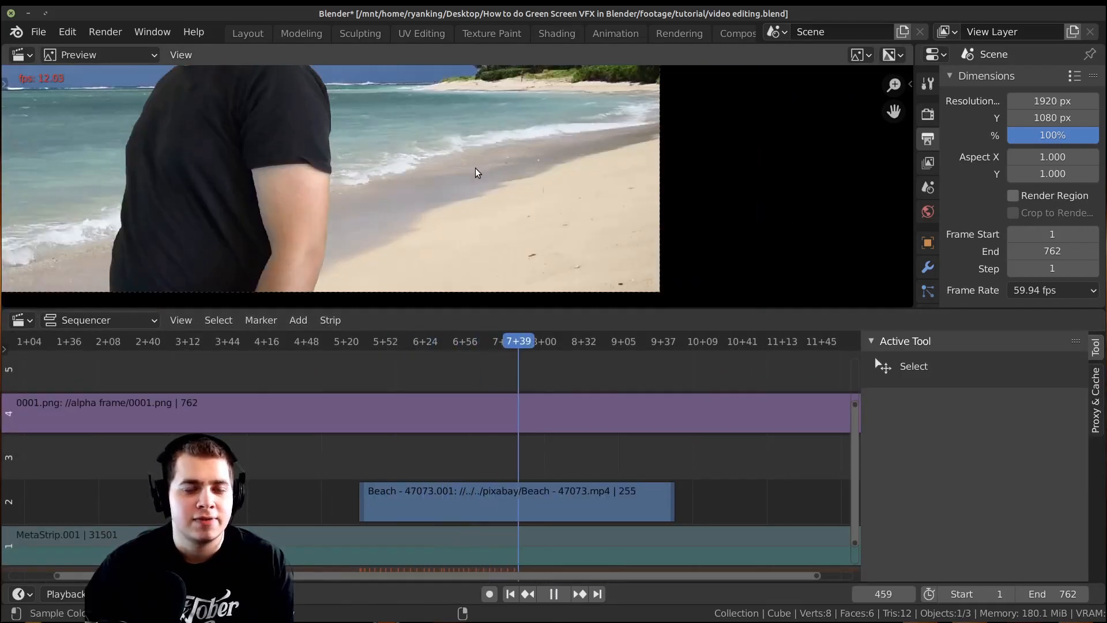
{"action": "key", "text": "space"}
{"action": "scroll", "coordinate": [490, 183], "scroll_direction": "down", "scroll_amount": 5}
{"action": "middle_click_drag", "start_coordinate": [489, 182], "coordinate": [547, 241]}
{"action": "left_click", "coordinate": [640, 410]}
{"action": "scroll", "coordinate": [971, 186], "scroll_direction": "down", "scroll_amount": 6}
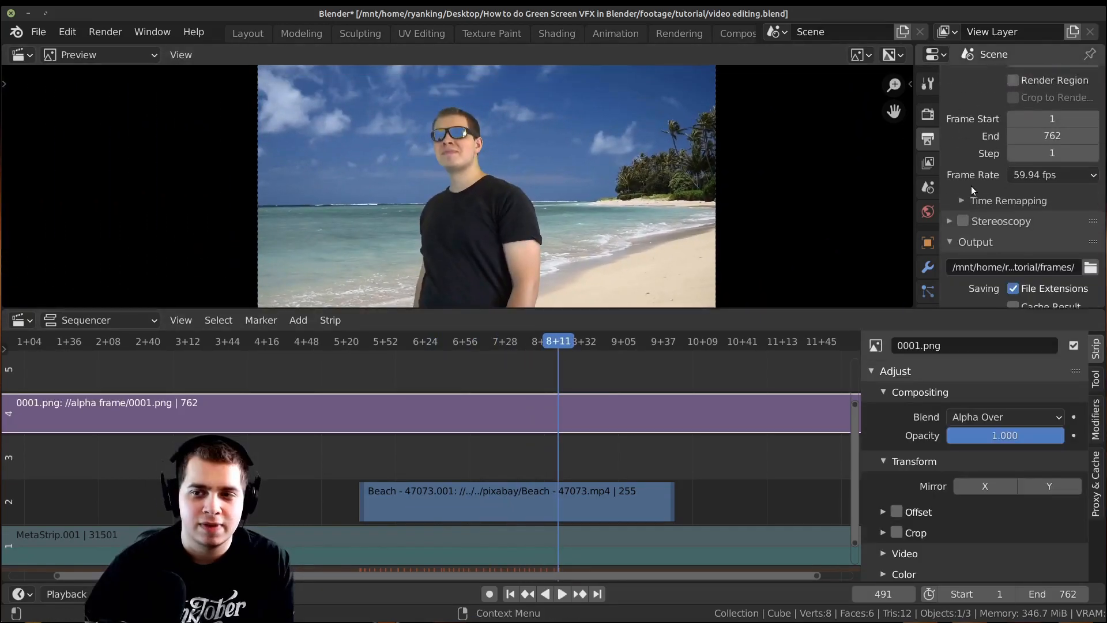
{"action": "left_click", "coordinate": [1013, 153]}
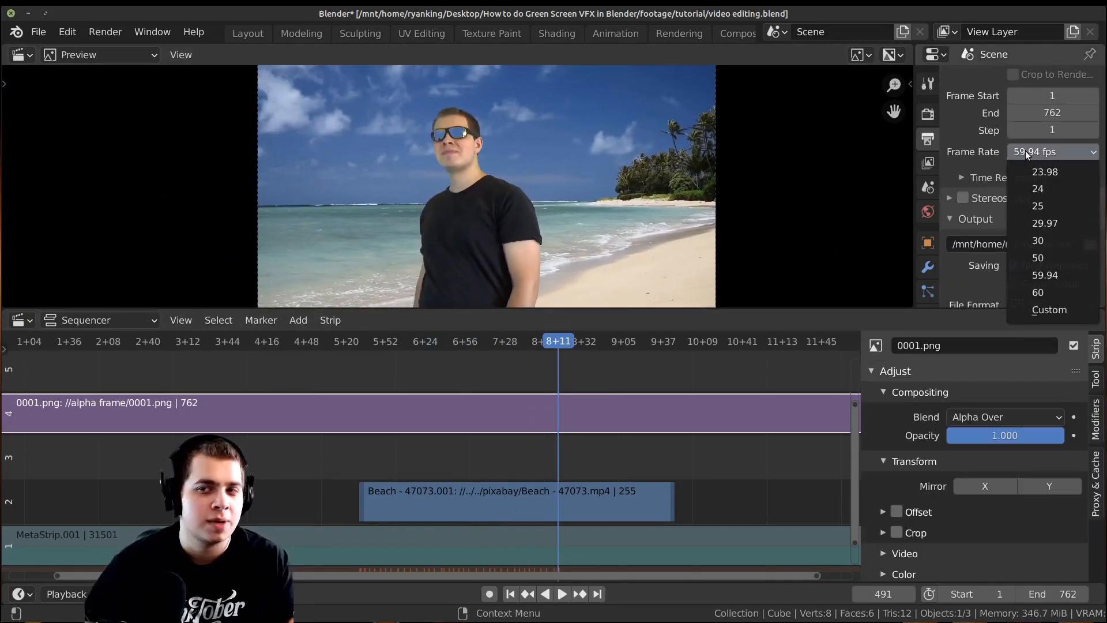
Add a Speed Control effect strip to the Beach - 47073.001 strip
{"action": "left_click", "coordinate": [577, 496]}
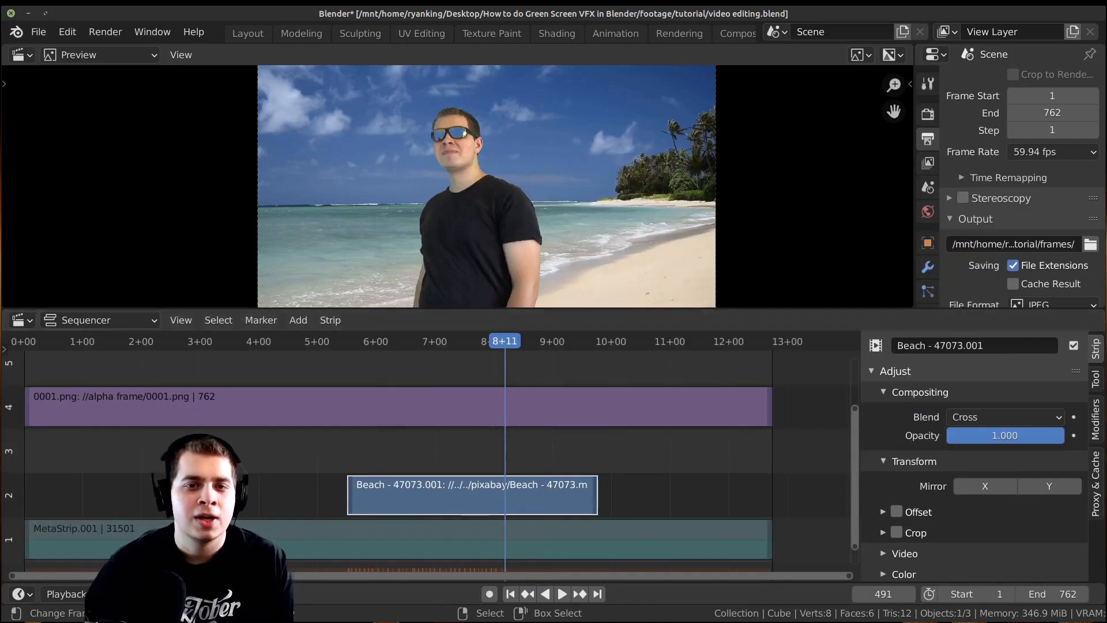
{"action": "scroll", "coordinate": [431, 522], "scroll_direction": "up", "scroll_amount": 1}
{"action": "key", "text": "space"}
{"action": "key", "text": "space"}
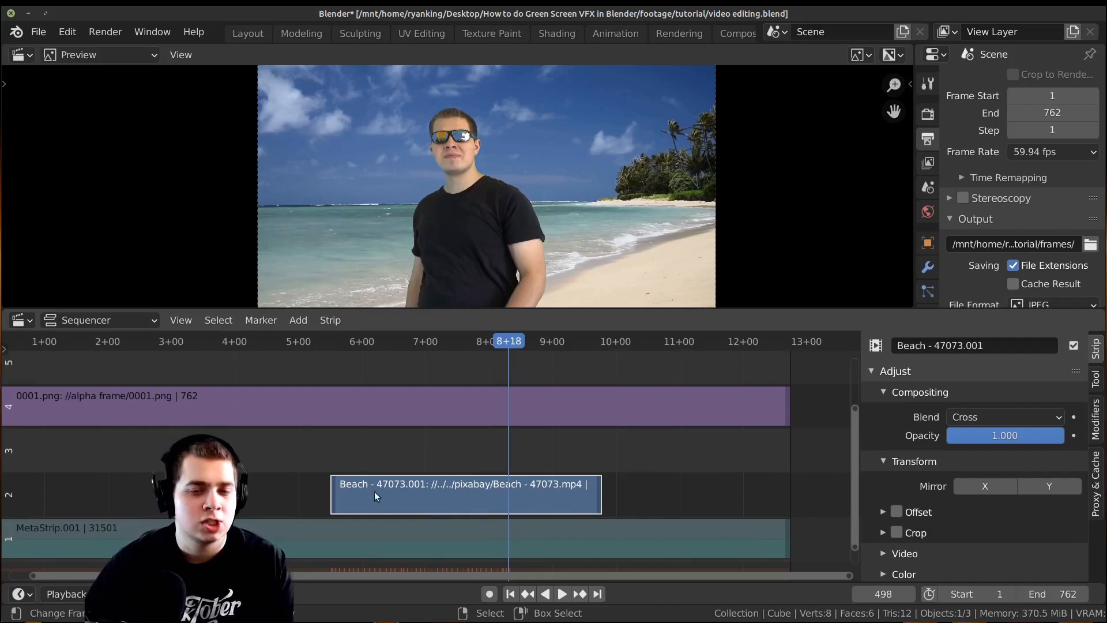
{"action": "key", "text": "shift+a"}
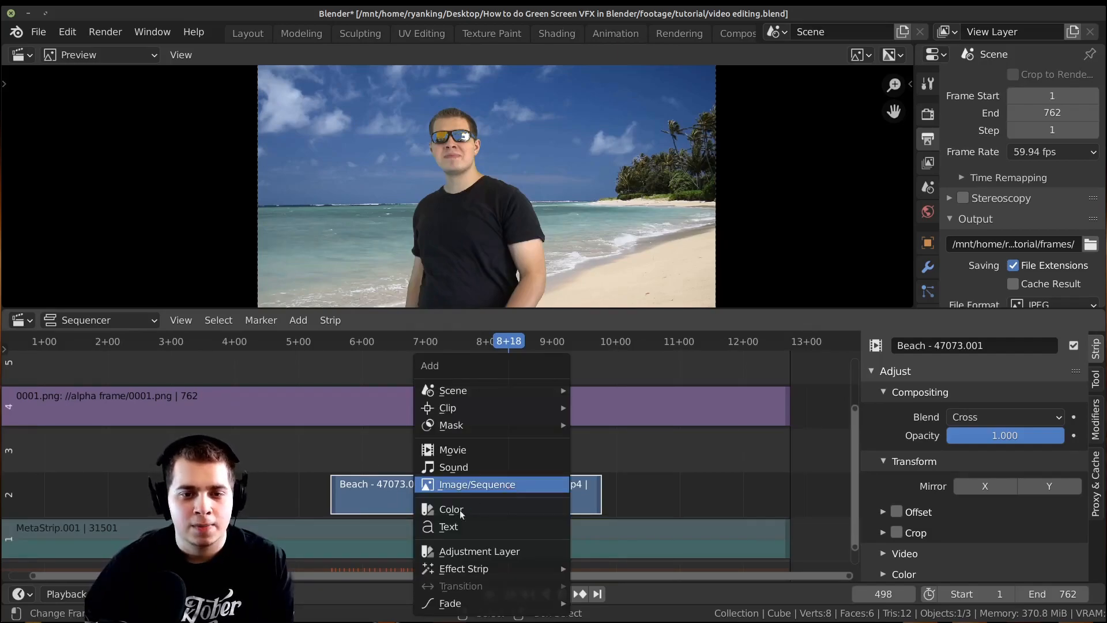
{"action": "mouse_move", "coordinate": [514, 570]}
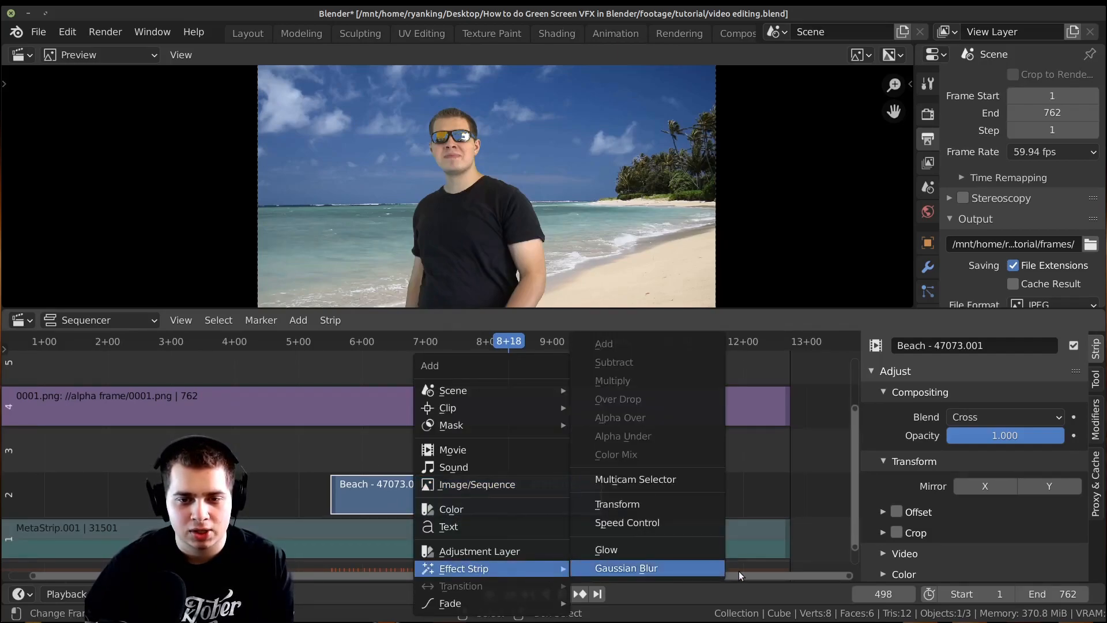
{"action": "left_click", "coordinate": [638, 522]}
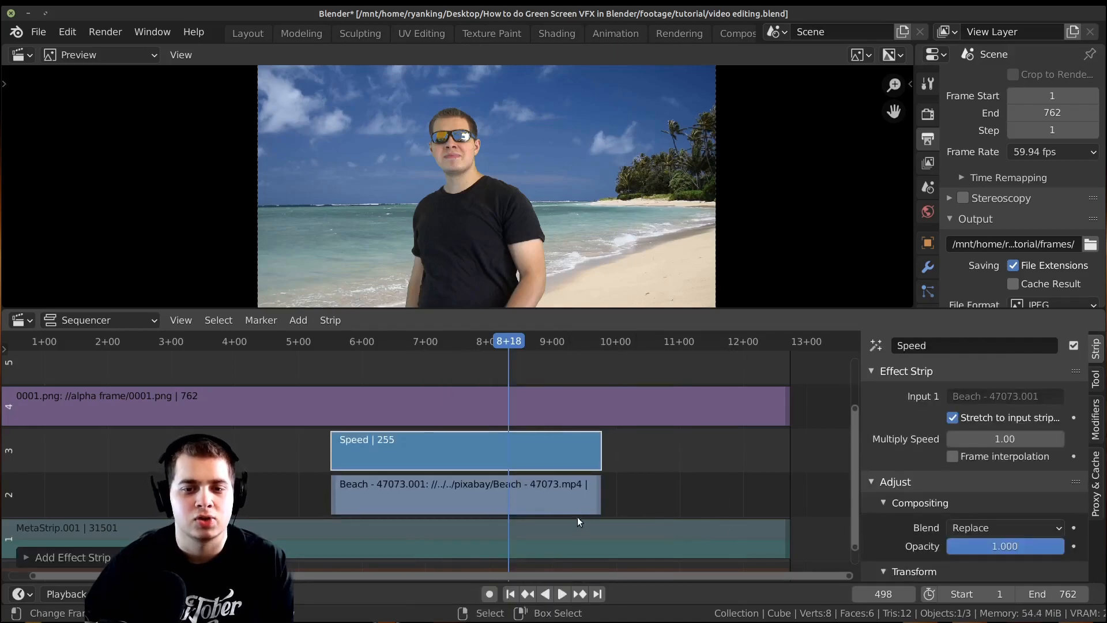
Stretch the end of the Beach - 47073.001 strip until it is 507 frames long, checking the slowed background in playback
{"action": "left_click", "coordinate": [600, 491]}
{"action": "scroll", "coordinate": [571, 494], "scroll_direction": "down", "scroll_amount": 3}
{"action": "left_click_drag", "start_coordinate": [539, 489], "coordinate": [540, 489]}
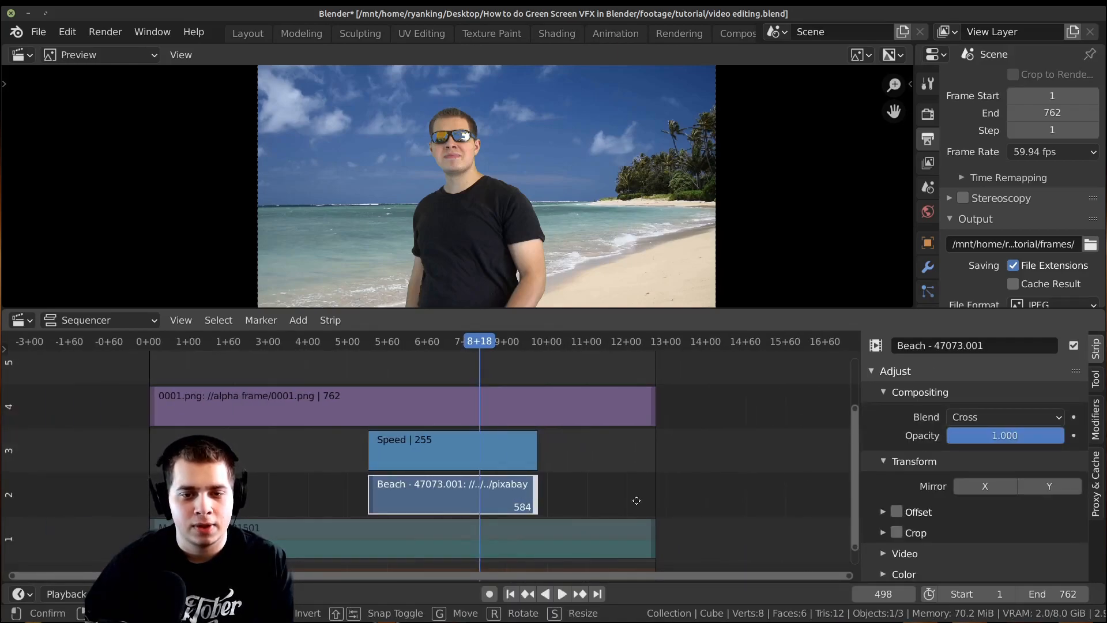
{"action": "left_click_drag", "start_coordinate": [648, 500], "coordinate": [693, 498]}
{"action": "key", "text": "space"}
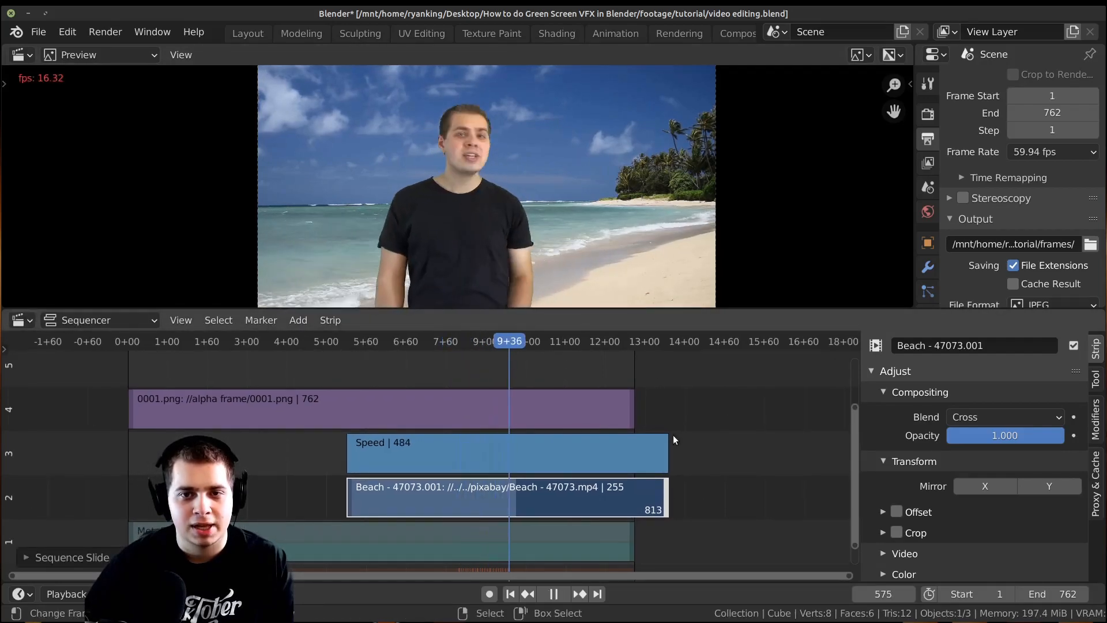
{"action": "scroll", "coordinate": [691, 484], "scroll_direction": "up", "scroll_amount": 1}
{"action": "scroll", "coordinate": [626, 490], "scroll_direction": "down", "scroll_amount": 2}
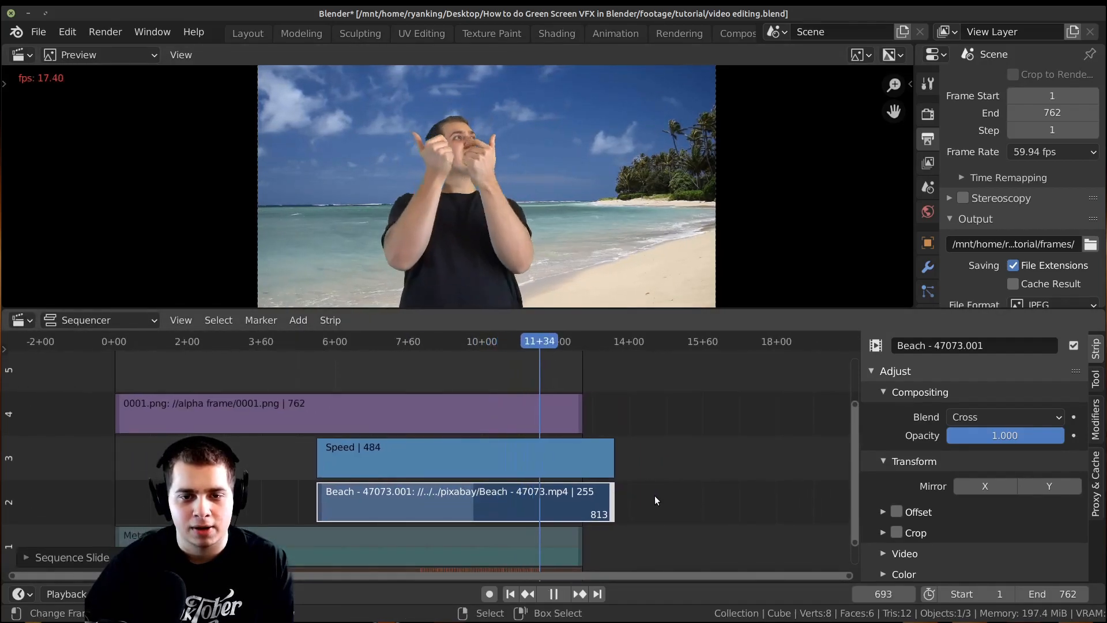
{"action": "key", "text": "space"}
{"action": "key", "text": "g"}
{"action": "left_click", "coordinate": [495, 472]}
Group the Speed effect strip and the Beach - 47073.001 strip into one meta strip
{"action": "right_click", "coordinate": [459, 466]}
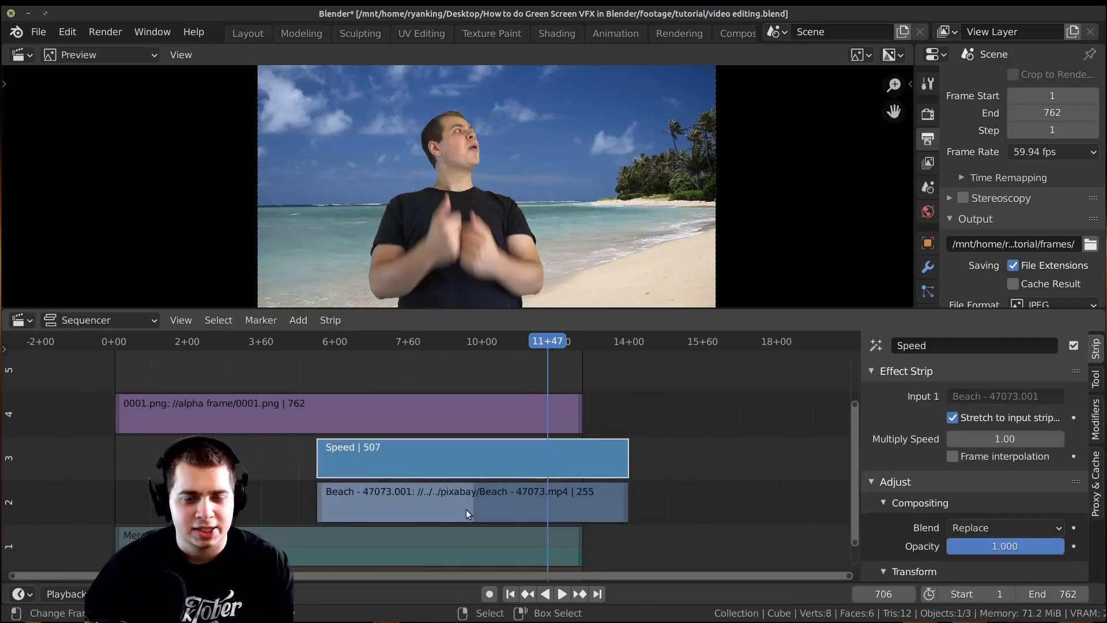
{"action": "right_click", "coordinate": [466, 509]}
{"action": "scroll", "coordinate": [472, 479], "scroll_direction": "up", "scroll_amount": 2}
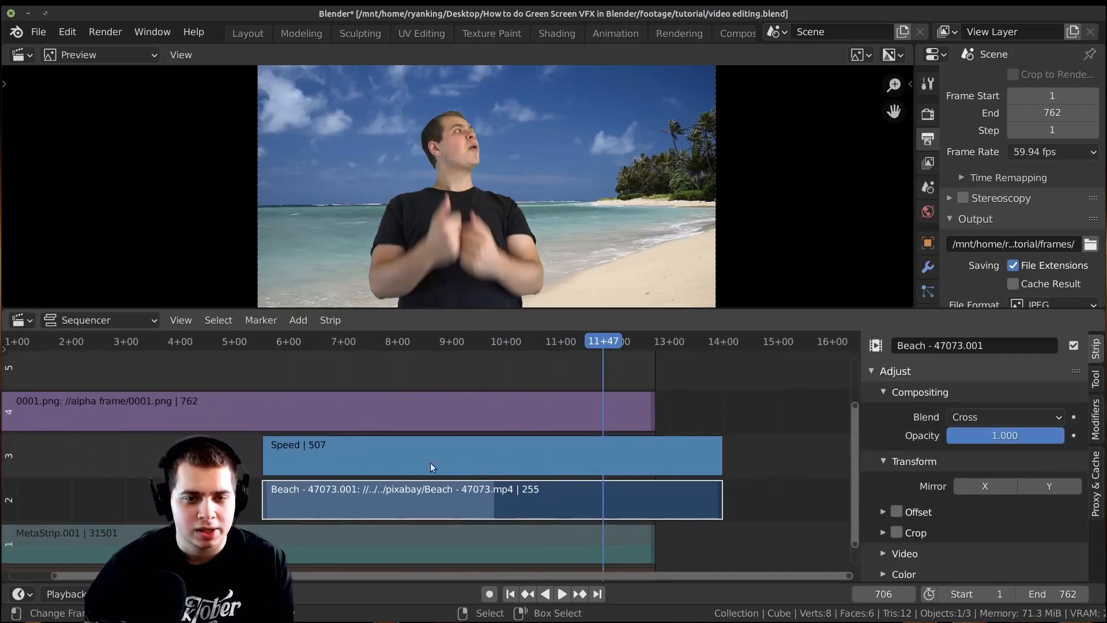
{"action": "right_click", "coordinate": [503, 456]}
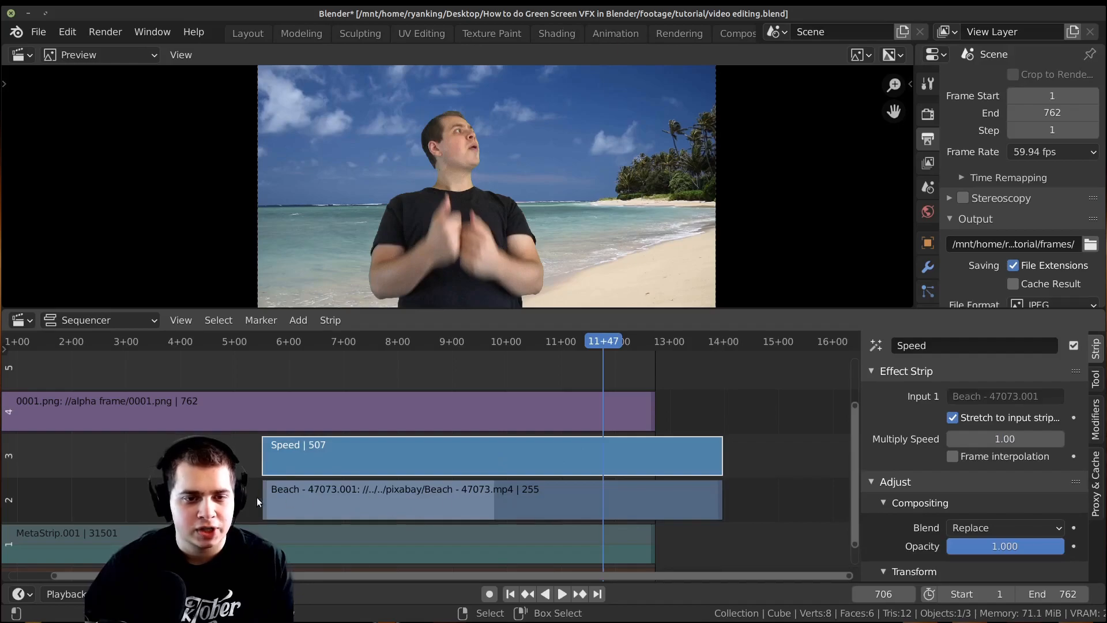
{"action": "right_click", "coordinate": [450, 511], "text": "shift"}
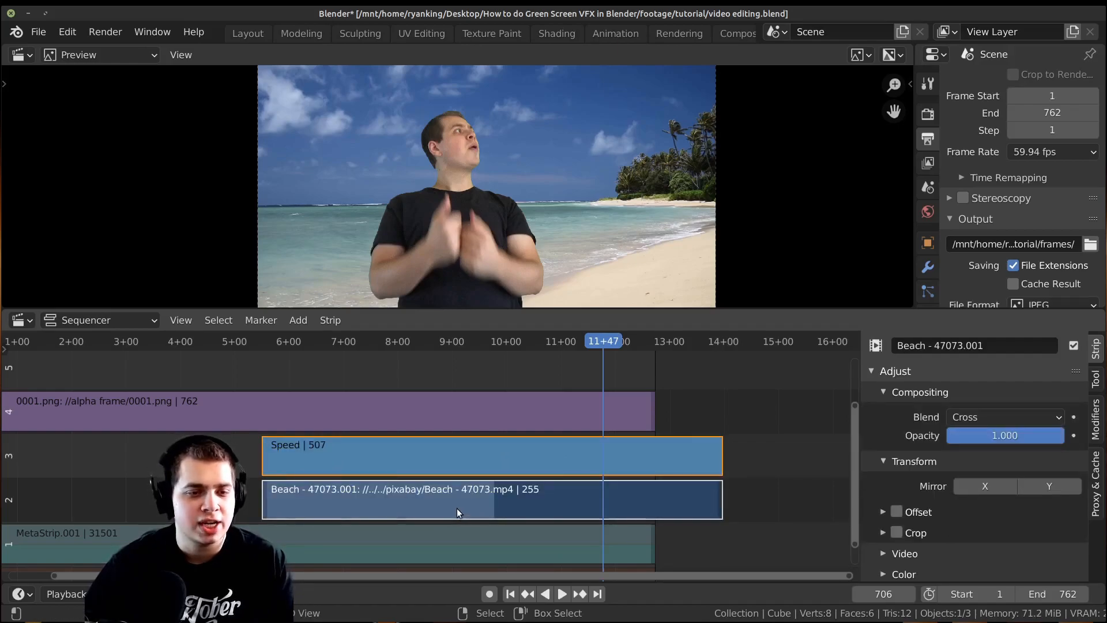
{"action": "key", "text": "ctrl+g"}
{"action": "key", "text": "Home"}
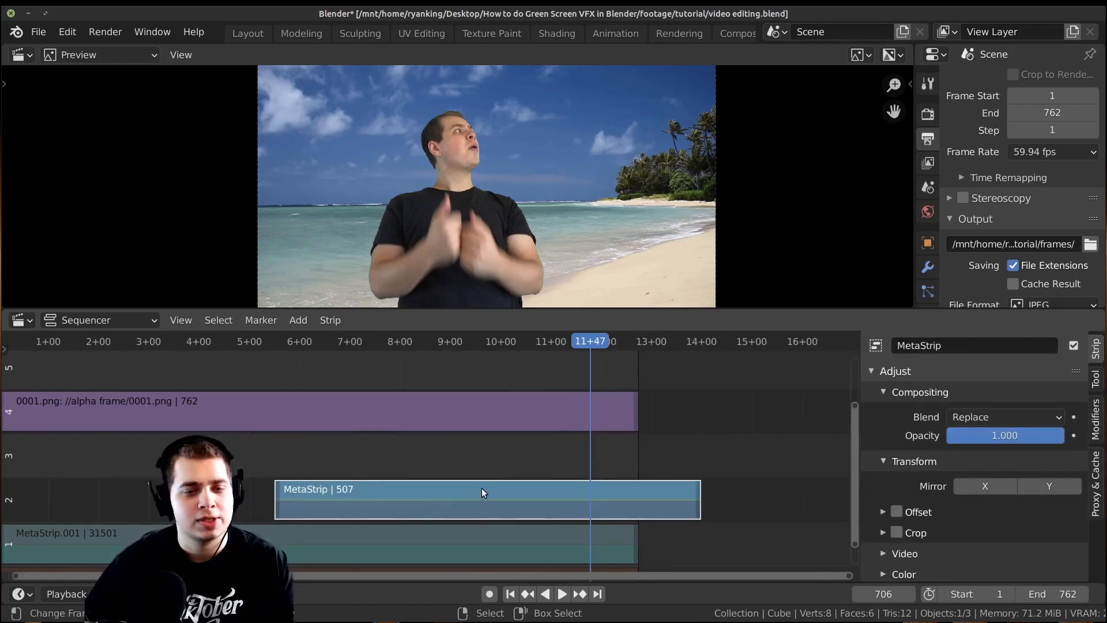
Move the playhead to frame 0 and slide the beach meta strip earlier in channel 2 to start at about frame 150
{"action": "left_click", "coordinate": [221, 494]}
{"action": "middle_click_drag", "start_coordinate": [361, 492], "coordinate": [440, 490]}
{"action": "scroll", "coordinate": [441, 490], "scroll_direction": "up", "scroll_amount": 2}
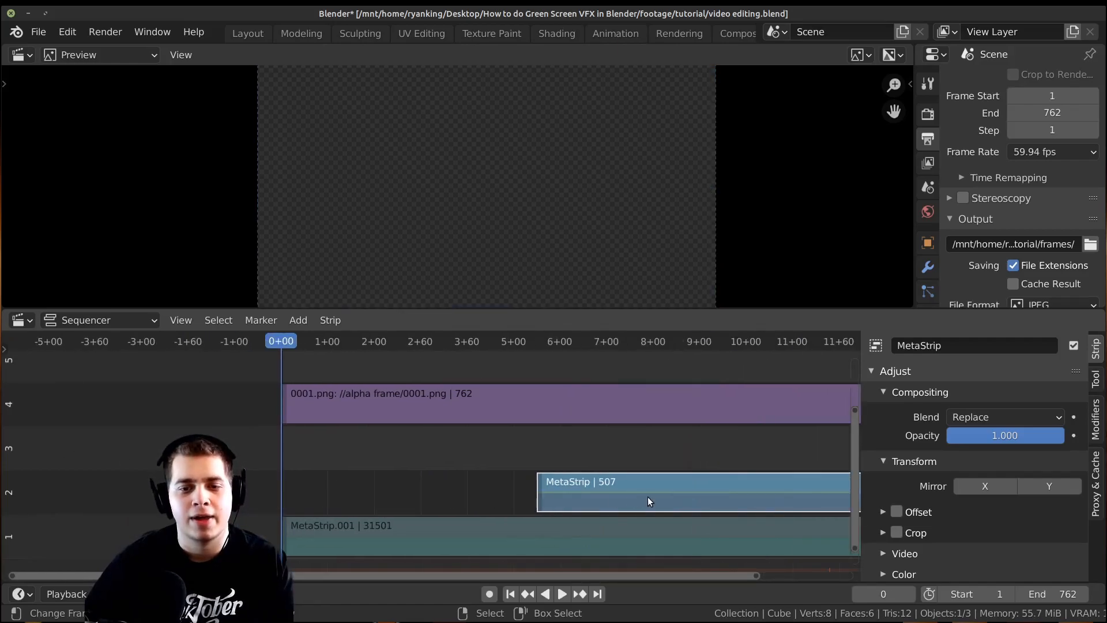
{"action": "key", "text": "g"}
{"action": "left_click", "coordinate": [519, 497]}
{"action": "scroll", "coordinate": [483, 487], "scroll_direction": "up", "scroll_amount": 1}
{"action": "middle_click_drag", "start_coordinate": [521, 495], "coordinate": [406, 458]}
{"action": "key", "text": "g"}
{"action": "left_click", "coordinate": [470, 478]}
{"action": "scroll", "coordinate": [400, 459], "scroll_direction": "up", "scroll_amount": 1}
{"action": "scroll", "coordinate": [401, 457], "scroll_direction": "down", "scroll_amount": 1}
{"action": "key", "text": "g"}
{"action": "left_click", "coordinate": [392, 459]}
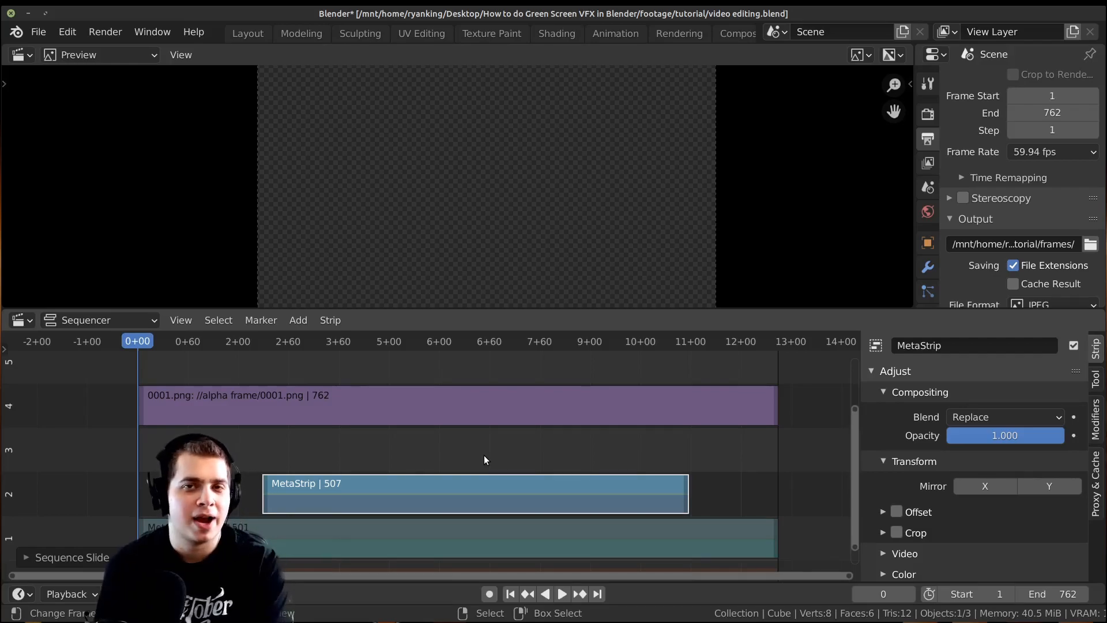
Unmute MetaStrip.001 and play the sequence from the beginning to check the switch from green screen to beach
{"action": "left_click", "coordinate": [271, 525]}
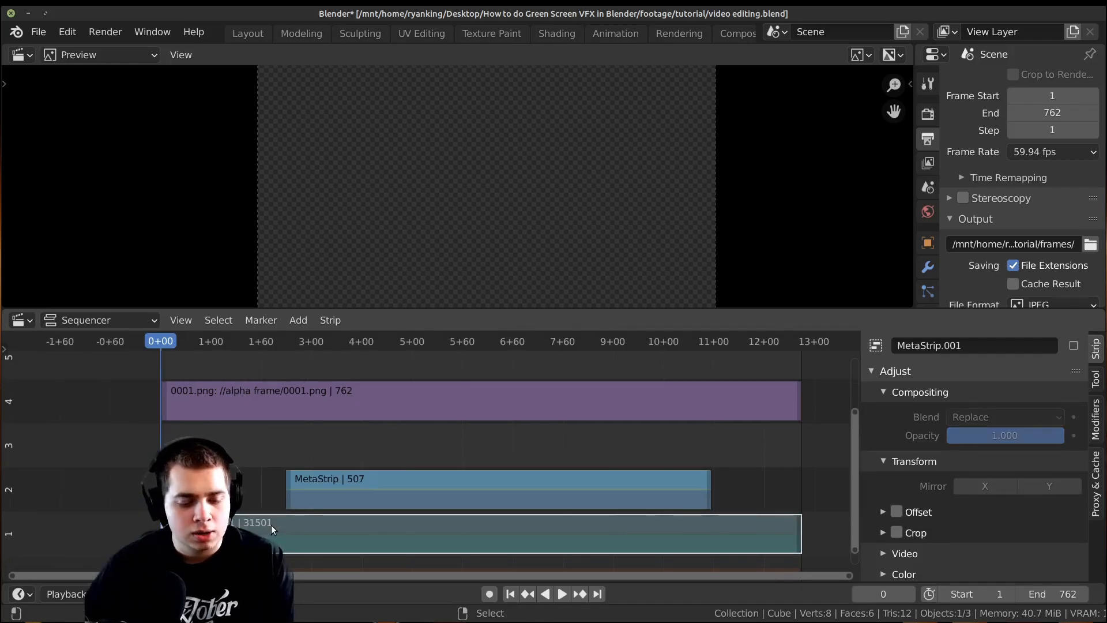
{"action": "key", "text": "alt+h"}
{"action": "scroll", "coordinate": [271, 524], "scroll_direction": "left", "scroll_amount": 2, "text": "ctrl"}
{"action": "key", "text": "space"}
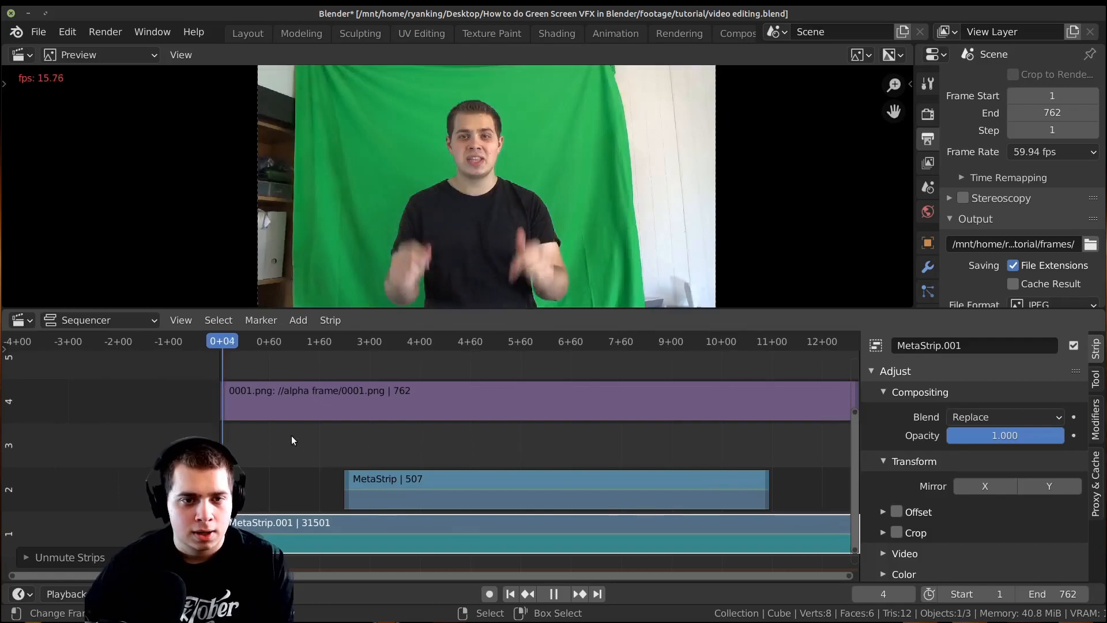
{"action": "scroll", "coordinate": [299, 440], "scroll_direction": "up", "scroll_amount": 2}
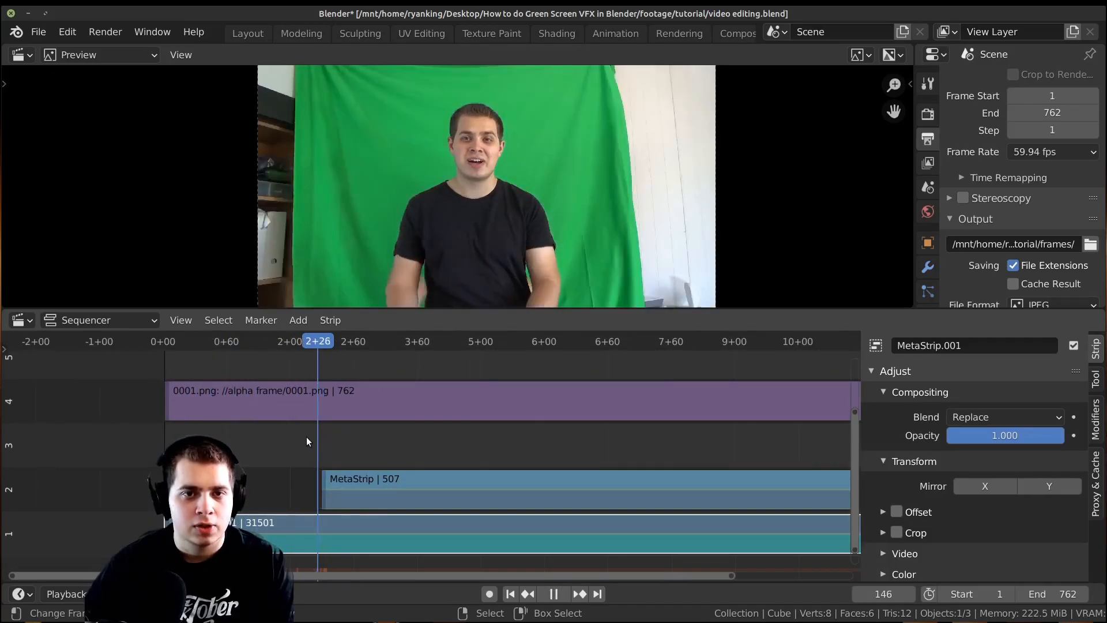
{"action": "scroll", "coordinate": [360, 458], "scroll_direction": "up", "scroll_amount": 2}
{"action": "key", "text": "space"}
{"action": "key", "text": "space"}
{"action": "scroll", "coordinate": [338, 434], "scroll_direction": "up", "scroll_amount": 1}
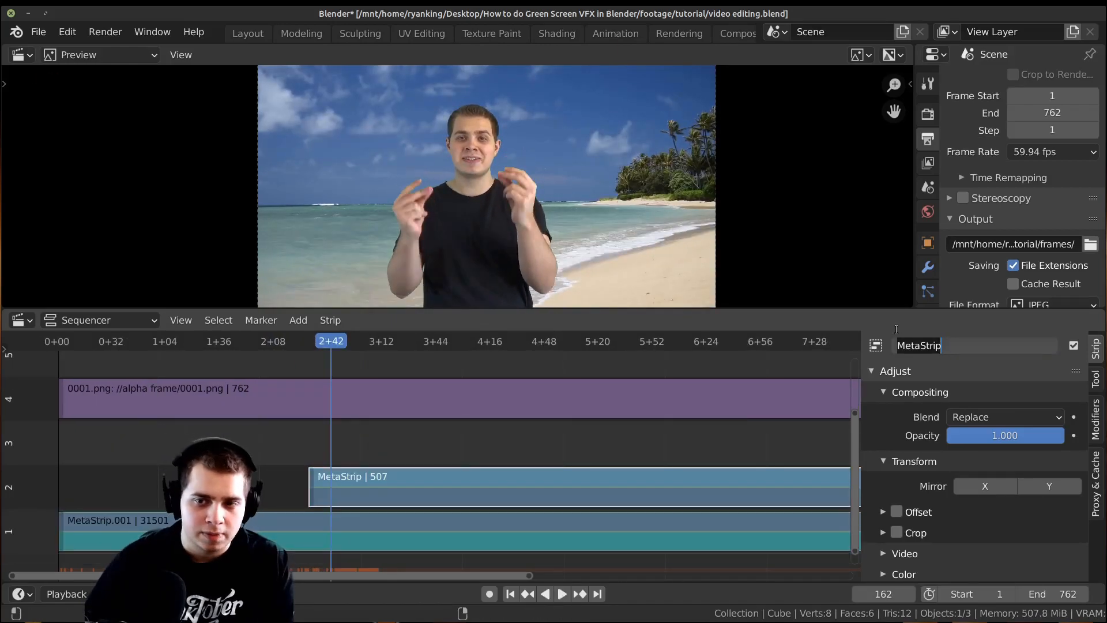
Rename the beach meta strip in channel 2 as Beach
{"action": "left_click", "coordinate": [937, 362]}
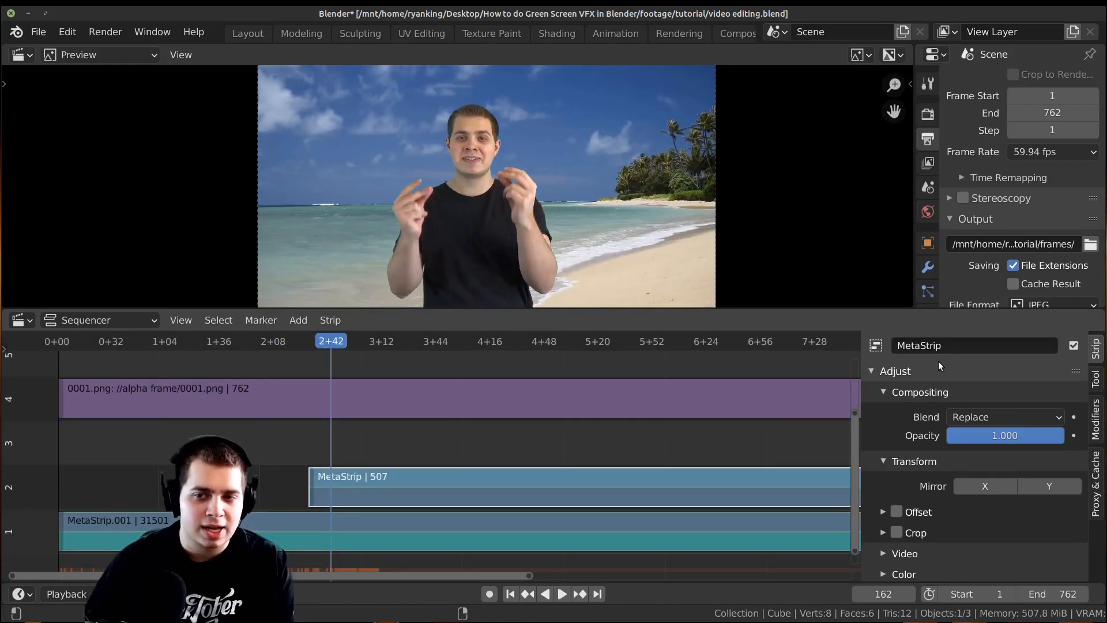
{"action": "left_click", "coordinate": [939, 346]}
{"action": "type", "text": "Beach"}
{"action": "key", "text": "Return"}
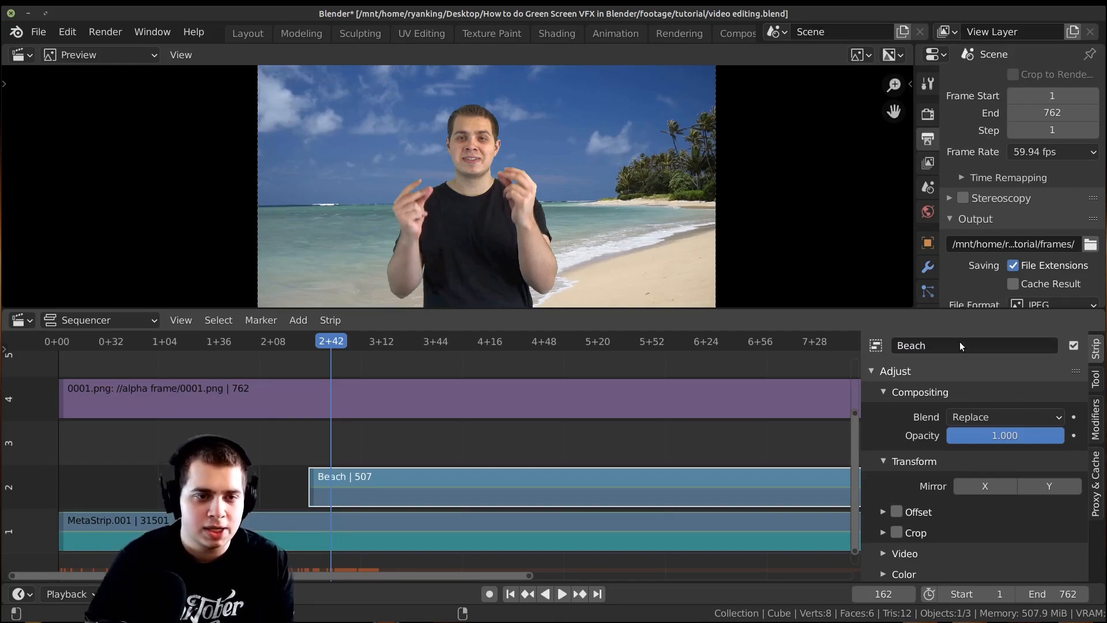
Rename the 0001.png image sequence strip in channel 4 as Alpha
{"action": "left_click", "coordinate": [791, 382]}
{"action": "type", "text": "Ap"}
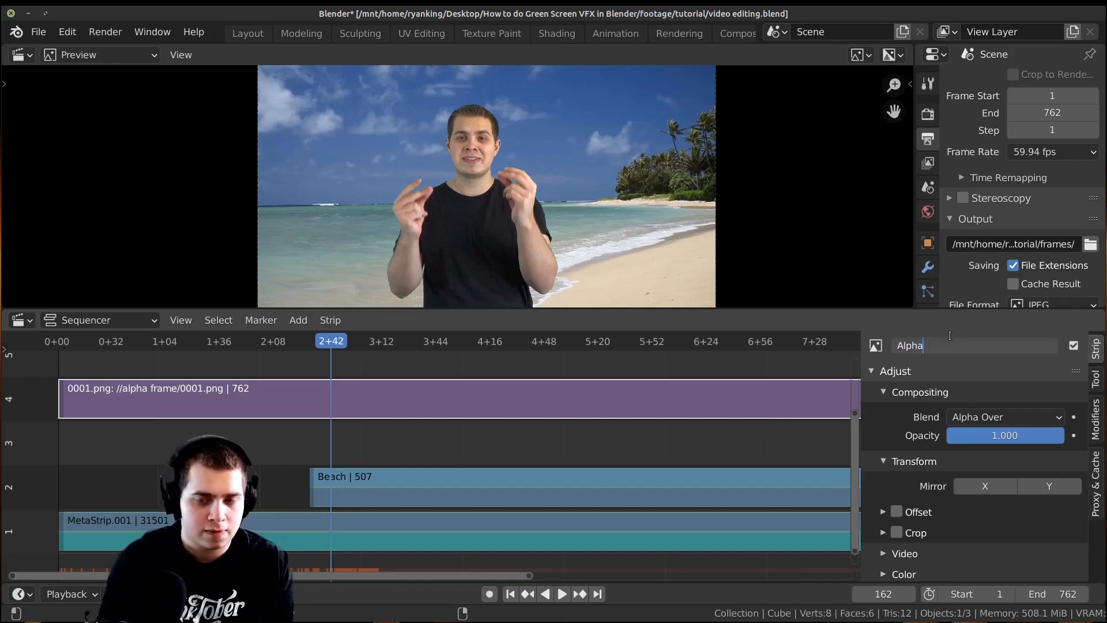
{"action": "type", "text": "pha"}
{"action": "key", "text": "Return"}
Rename MetaStrip.001 in channel 1 as Raw Video, and enter and exit the meta strip to look at its contents
{"action": "left_click", "coordinate": [300, 537]}
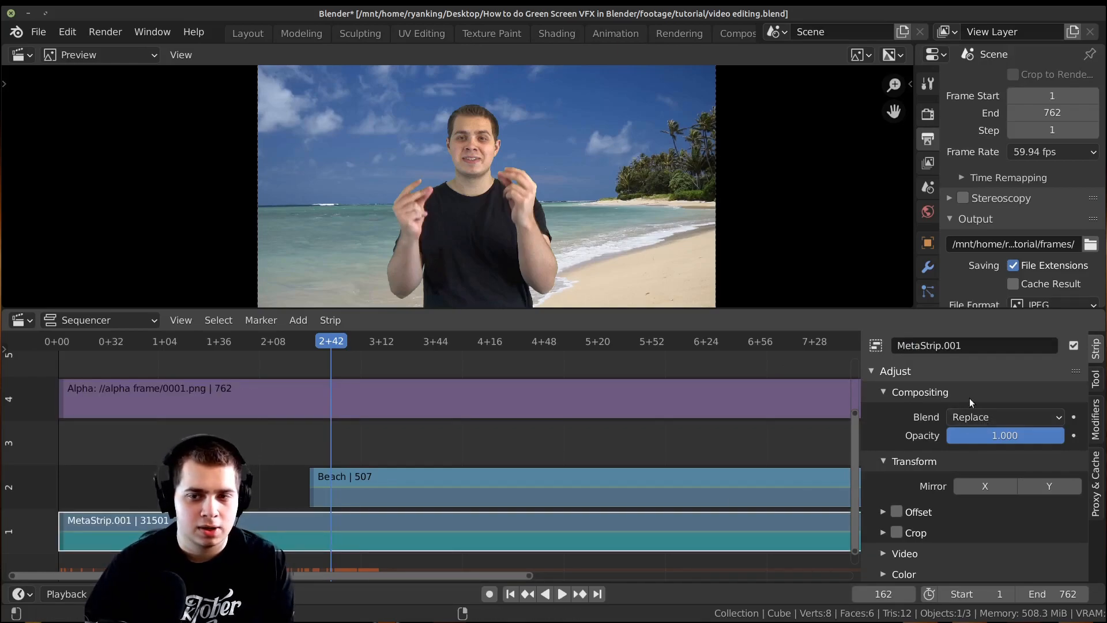
{"action": "double_click", "coordinate": [958, 344]}
{"action": "type", "text": "Raw V"}
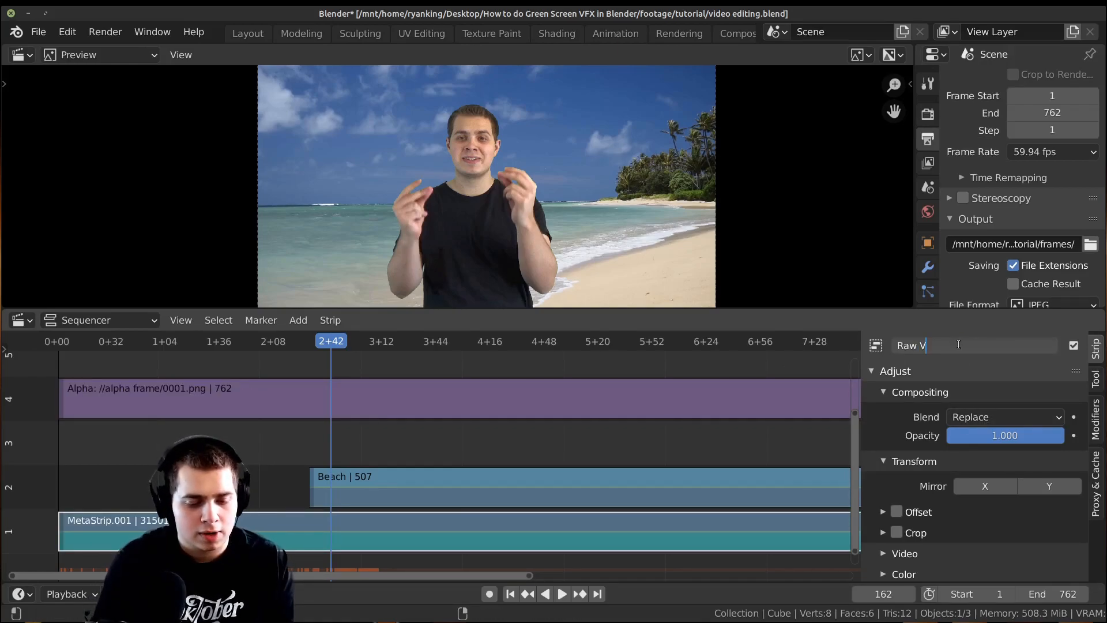
{"action": "type", "text": "ideo"}
{"action": "key", "text": "Return"}
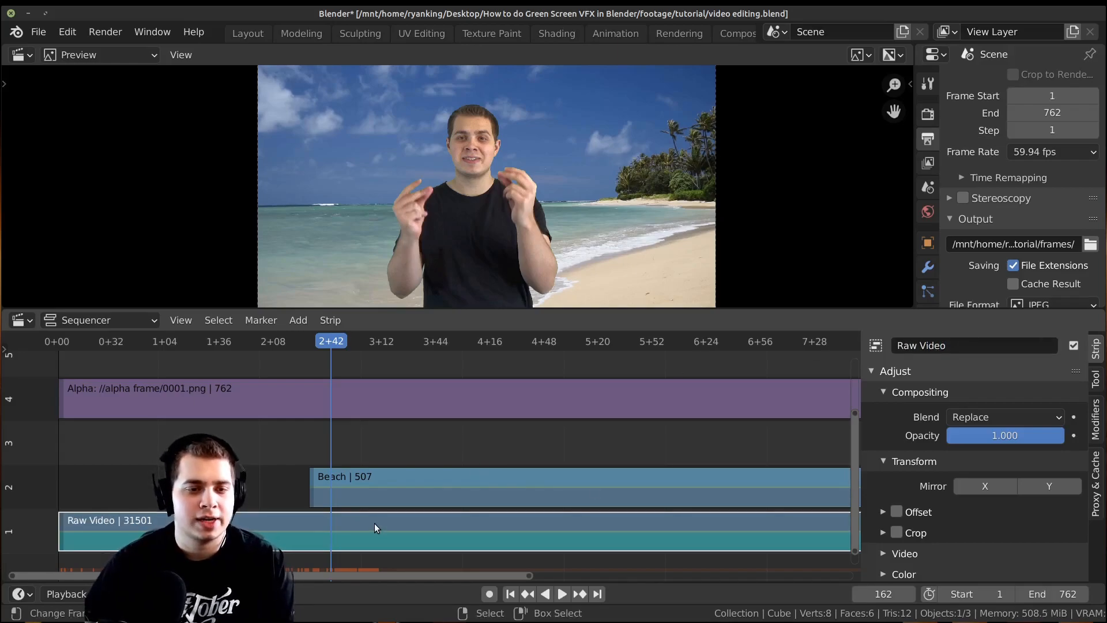
{"action": "key", "text": "Tab"}
{"action": "key", "text": "Tab"}
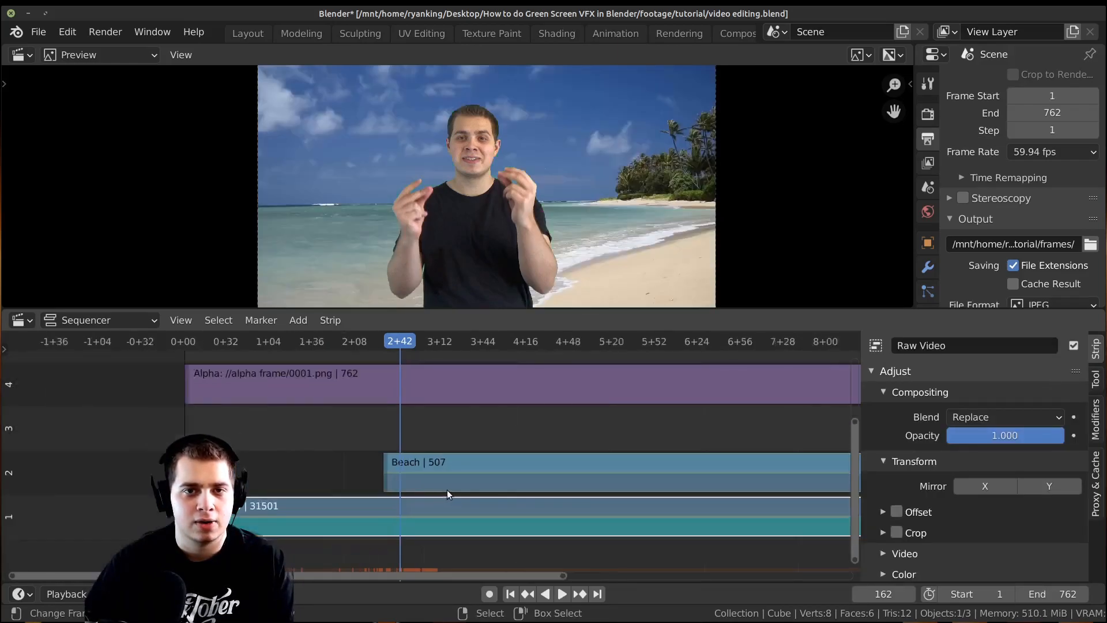
Move the Raw Video strip up to channel 3, between the Beach and Alpha strips
{"action": "scroll", "coordinate": [346, 479], "scroll_direction": "up", "scroll_amount": 3}
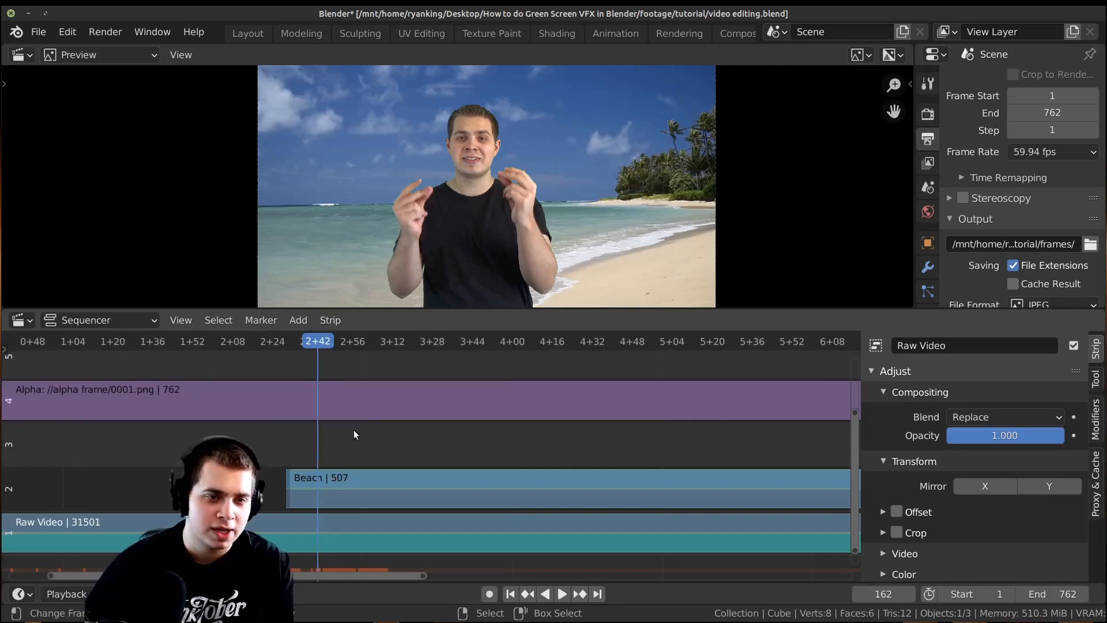
{"action": "scroll", "coordinate": [230, 404], "scroll_direction": "down", "scroll_amount": 2}
{"action": "left_click", "coordinate": [264, 400]}
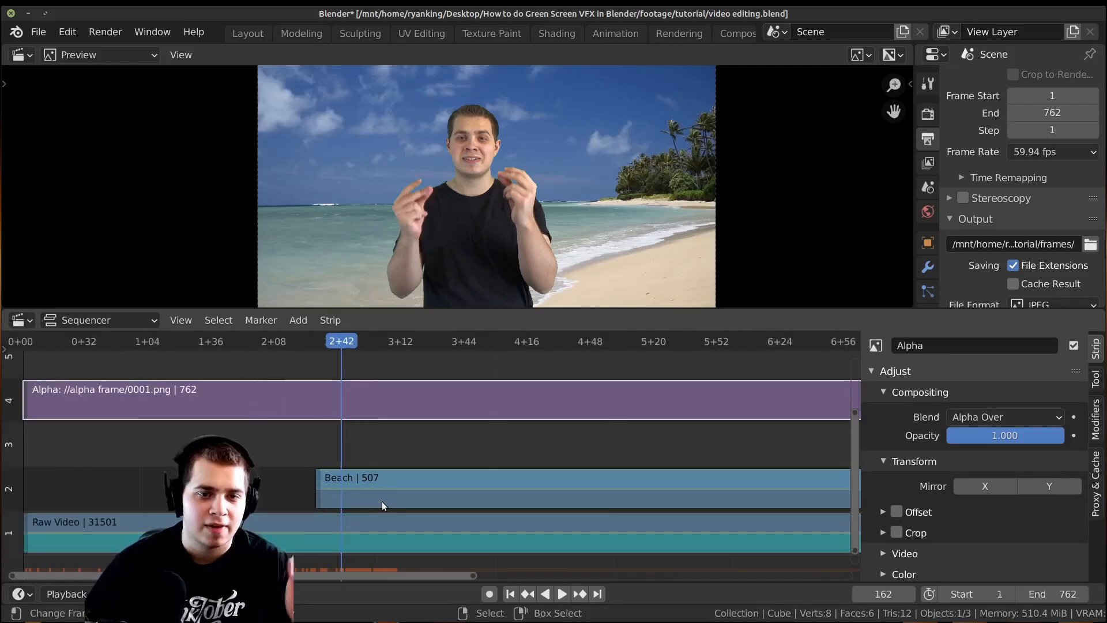
{"action": "left_click", "coordinate": [407, 519]}
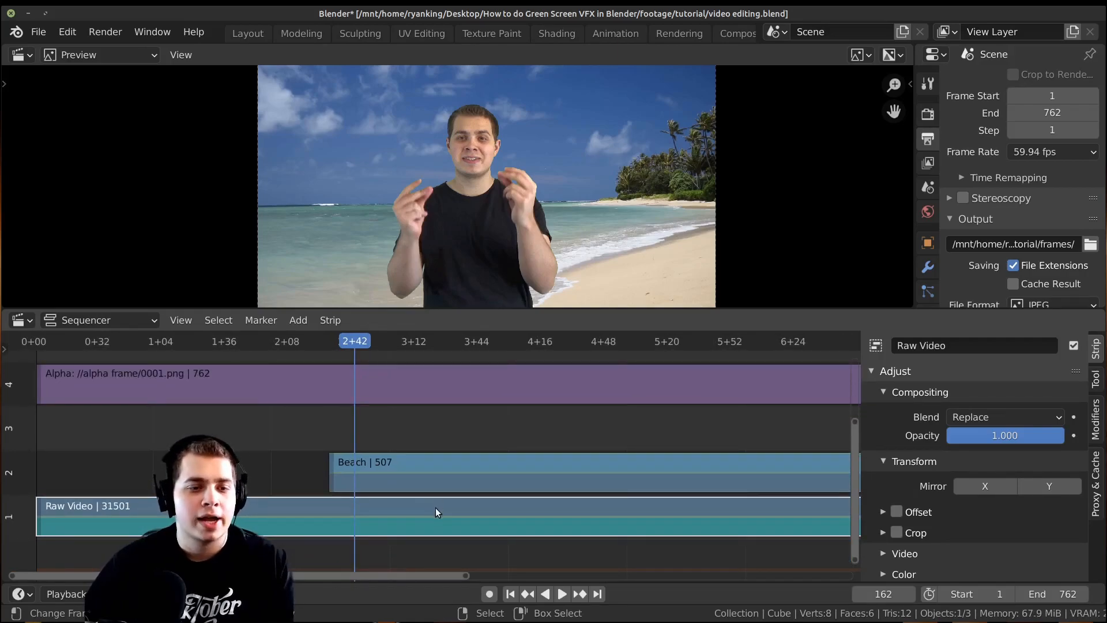
{"action": "key", "text": "g"}
{"action": "key", "text": "y"}
{"action": "left_click", "coordinate": [413, 431]}
{"action": "middle_click_drag", "start_coordinate": [402, 423], "coordinate": [411, 449]}
{"action": "middle_click_drag", "start_coordinate": [411, 449], "coordinate": [473, 471], "text": "ctrl"}
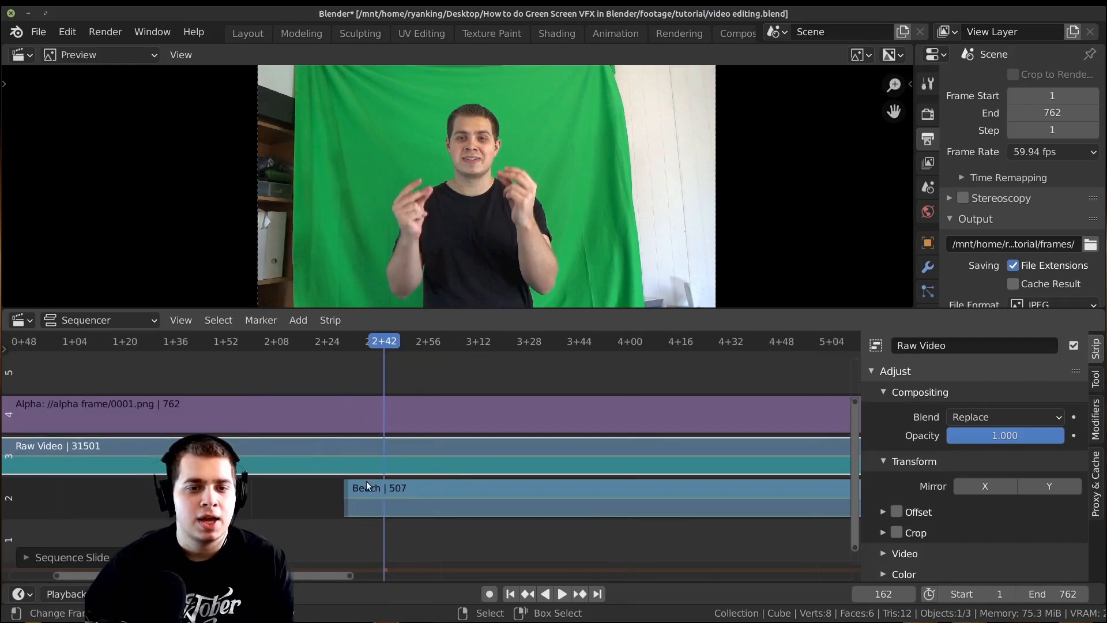
Find the finger snap frame by frame, split the Beach strip at frame 163 and delete the part before it
{"action": "left_click", "coordinate": [345, 480]}
{"action": "middle_click_drag", "start_coordinate": [389, 436], "coordinate": [408, 440]}
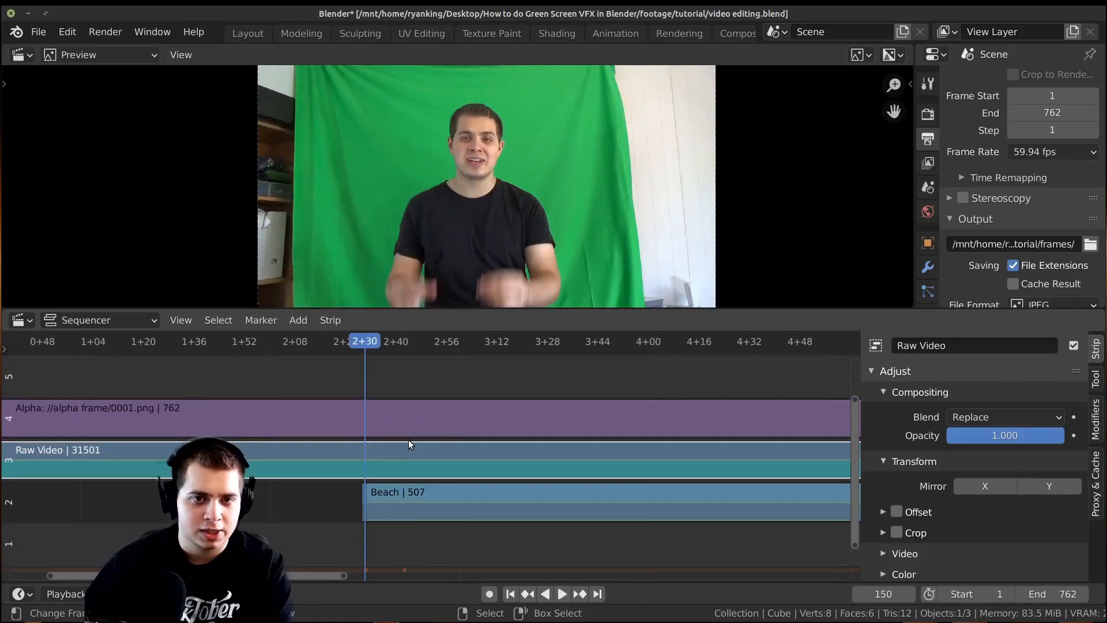
{"action": "key", "text": "Right"}
{"action": "key", "text": "Right"}
{"action": "key", "text": "Right"}
{"action": "key", "text": "Right"}
{"action": "key", "text": "Right"}
{"action": "key", "text": "Right"}
{"action": "key", "text": "Right"}
{"action": "key", "text": "Right"}
{"action": "key", "text": "Right"}
{"action": "key", "text": "Right"}
{"action": "key", "text": "Right"}
{"action": "key", "text": "Right"}
{"action": "key", "text": "Right"}
{"action": "key", "text": "Right"}
{"action": "key", "text": "Right"}
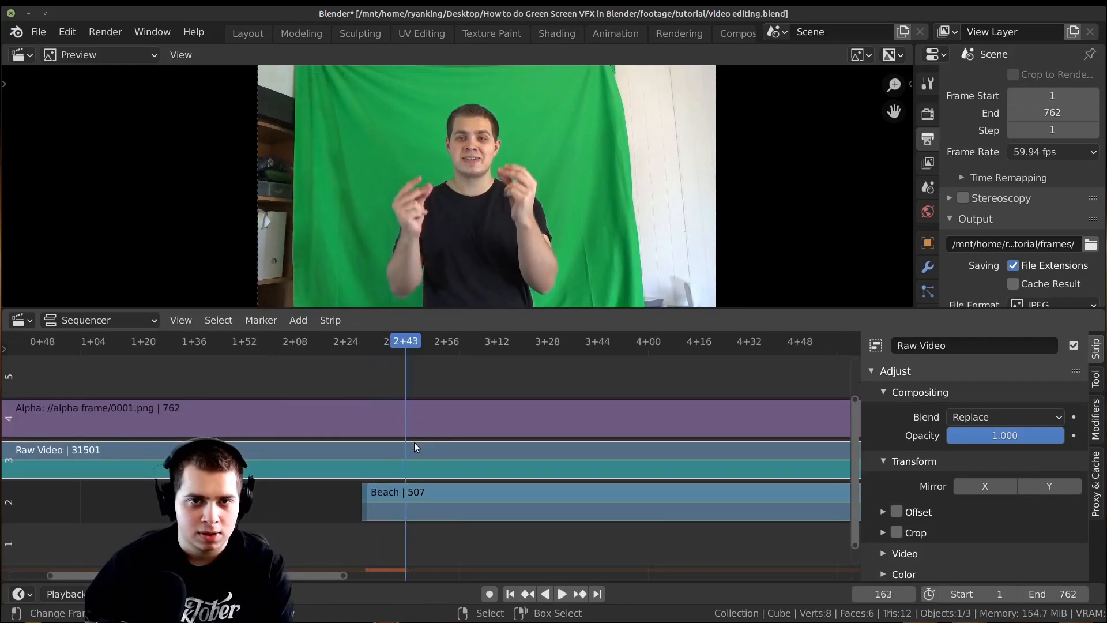
{"action": "key", "text": "Left"}
{"action": "key", "text": "Left"}
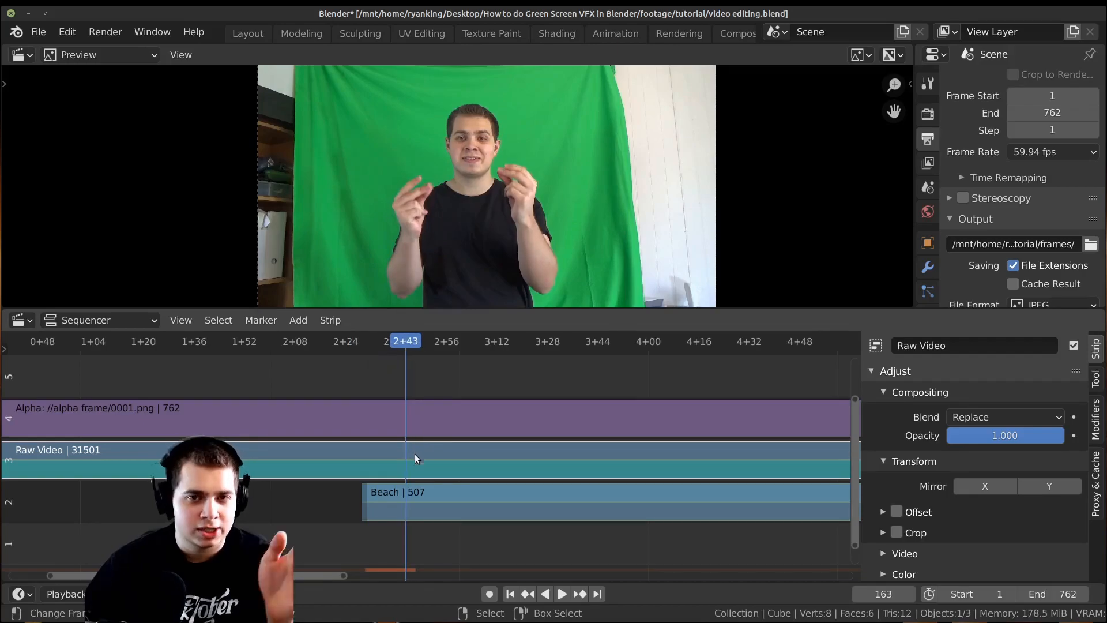
{"action": "left_click", "coordinate": [394, 514]}
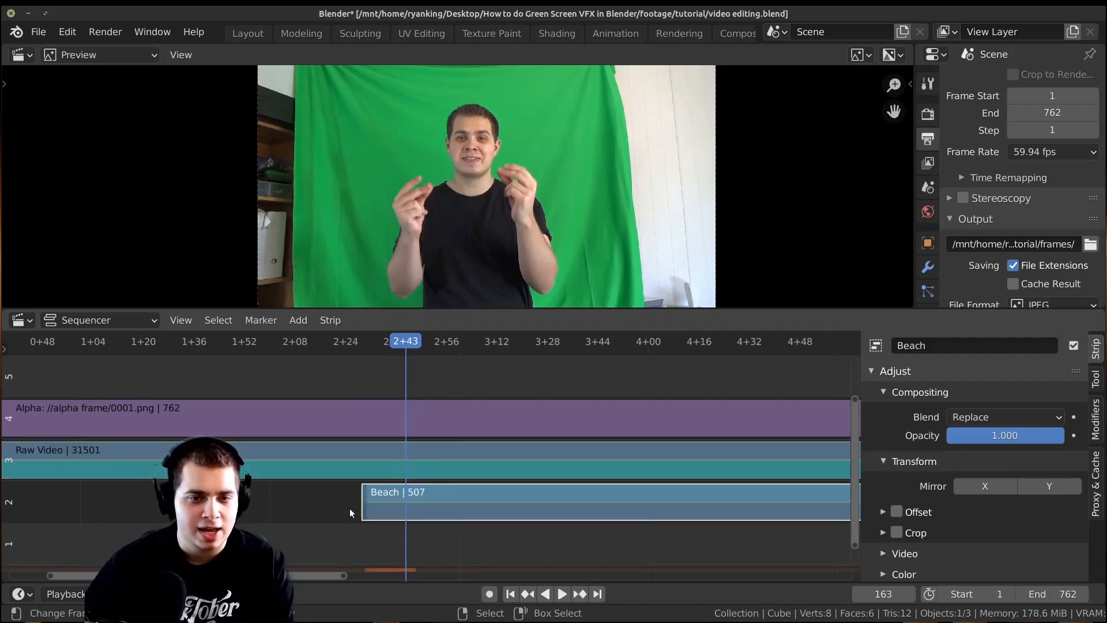
{"action": "key", "text": "k"}
{"action": "key", "text": "x"}
{"action": "scroll", "coordinate": [398, 501], "scroll_direction": "up", "scroll_amount": 2}
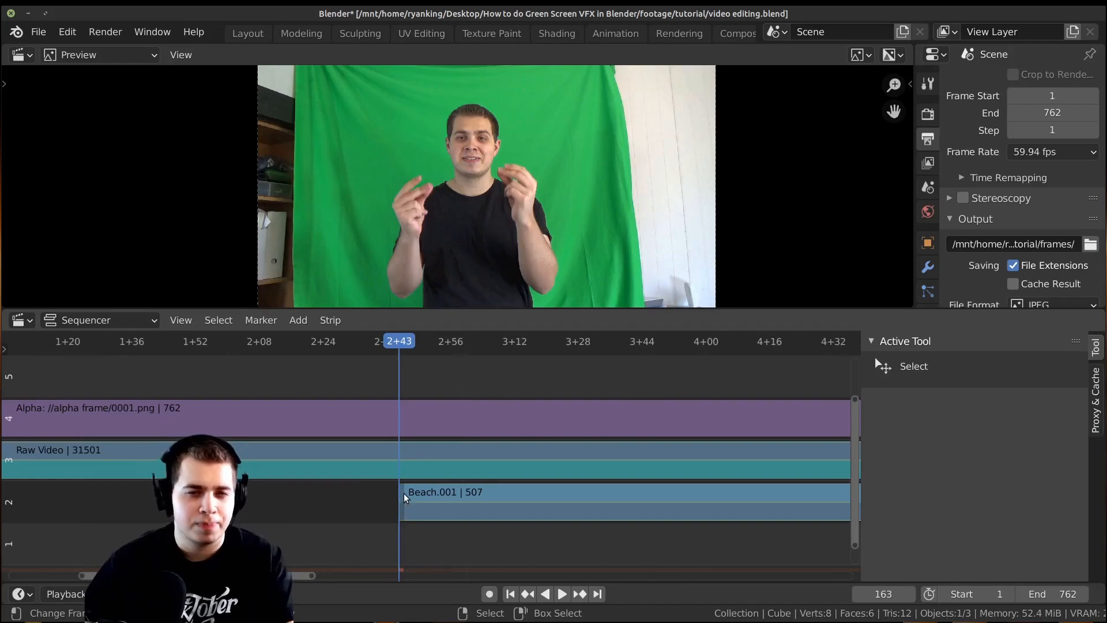
Advance frame by frame to frame 188 and split the Raw Video strip there
{"action": "scroll", "coordinate": [409, 492], "scroll_direction": "up", "scroll_amount": 1}
{"action": "key", "text": "Right"}
{"action": "key", "text": "Right"}
{"action": "key", "text": "Right"}
{"action": "middle_click_drag", "start_coordinate": [422, 471], "coordinate": [408, 478]}
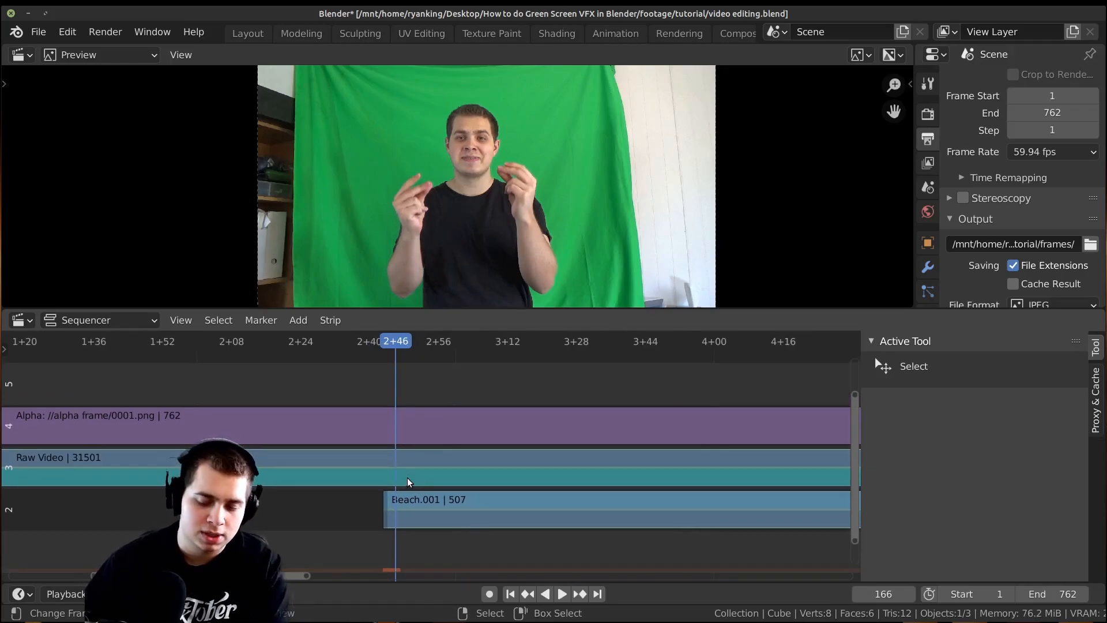
{"action": "key", "text": "Right"}
{"action": "key", "text": "Right"}
{"action": "key", "text": "Right"}
{"action": "key", "text": "Right"}
{"action": "key", "text": "Right"}
{"action": "key", "text": "Right"}
{"action": "key", "text": "Right"}
{"action": "key", "text": "Right"}
{"action": "key", "text": "Right"}
{"action": "key", "text": "Right"}
{"action": "key", "text": "Right"}
{"action": "key", "text": "Right"}
{"action": "key", "text": "Right"}
{"action": "key", "text": "Right"}
{"action": "key", "text": "Right"}
{"action": "key", "text": "Right"}
{"action": "key", "text": "Right"}
{"action": "key", "text": "Right"}
{"action": "key", "text": "Right"}
{"action": "key", "text": "Right"}
{"action": "key", "text": "Right"}
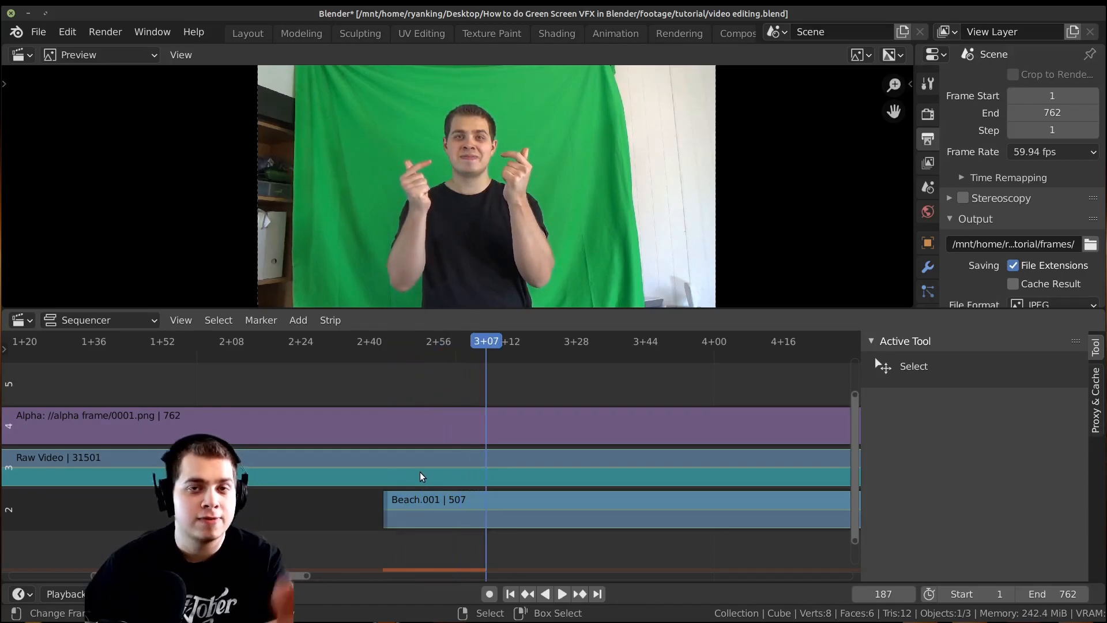
{"action": "key", "text": "Right"}
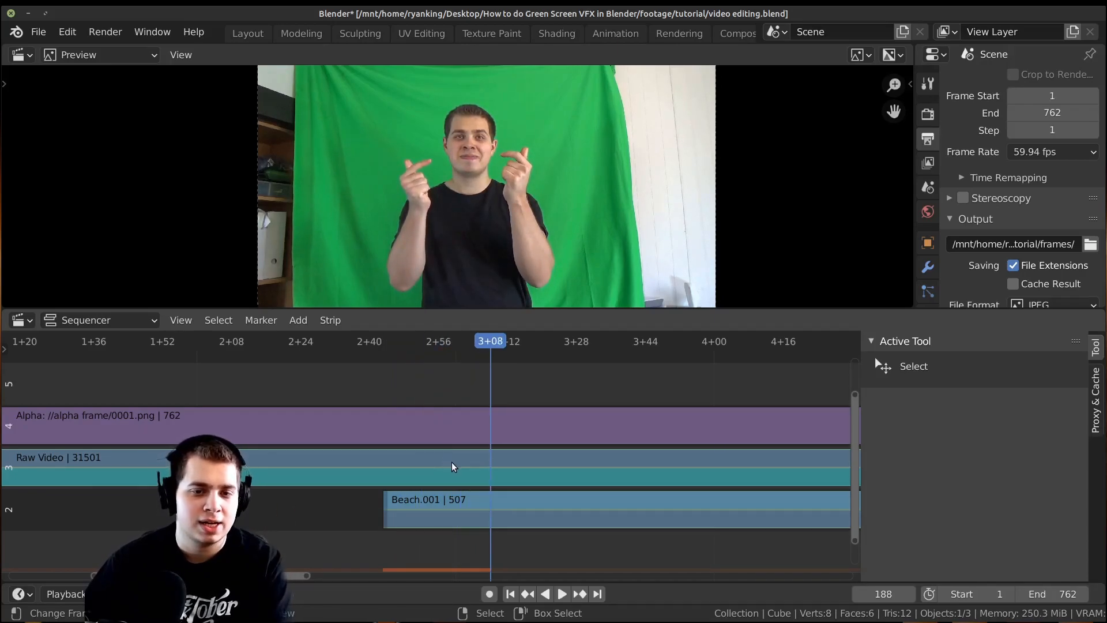
{"action": "left_click", "coordinate": [514, 479]}
{"action": "scroll", "coordinate": [501, 469], "scroll_direction": "down", "scroll_amount": 5}
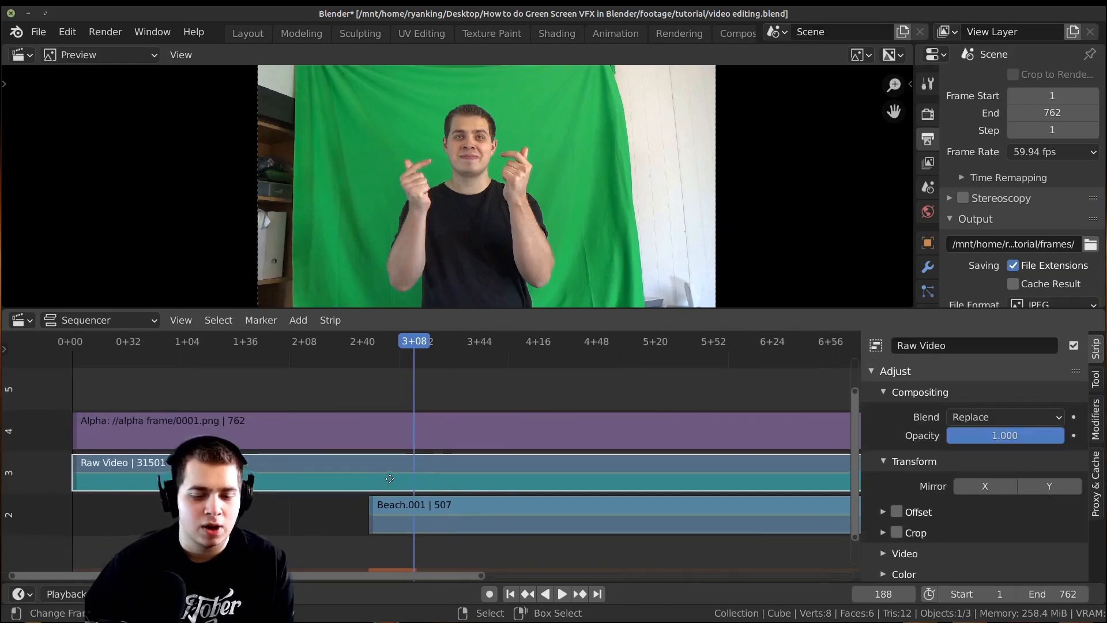
{"action": "key", "text": "k"}
{"action": "scroll", "coordinate": [541, 518], "scroll_direction": "down", "scroll_amount": 3}
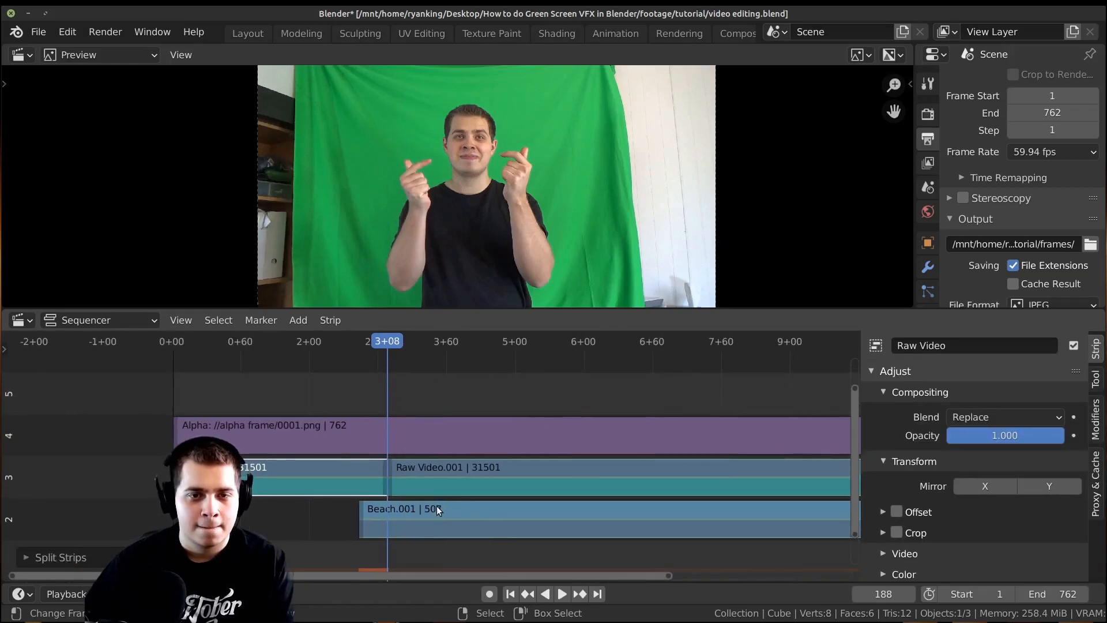
Play the last part of the sequence to find the second snap, and stop at frame 679
{"action": "scroll", "coordinate": [416, 499], "scroll_direction": "down", "scroll_amount": 3}
{"action": "key", "text": "space"}
{"action": "key", "text": "space"}
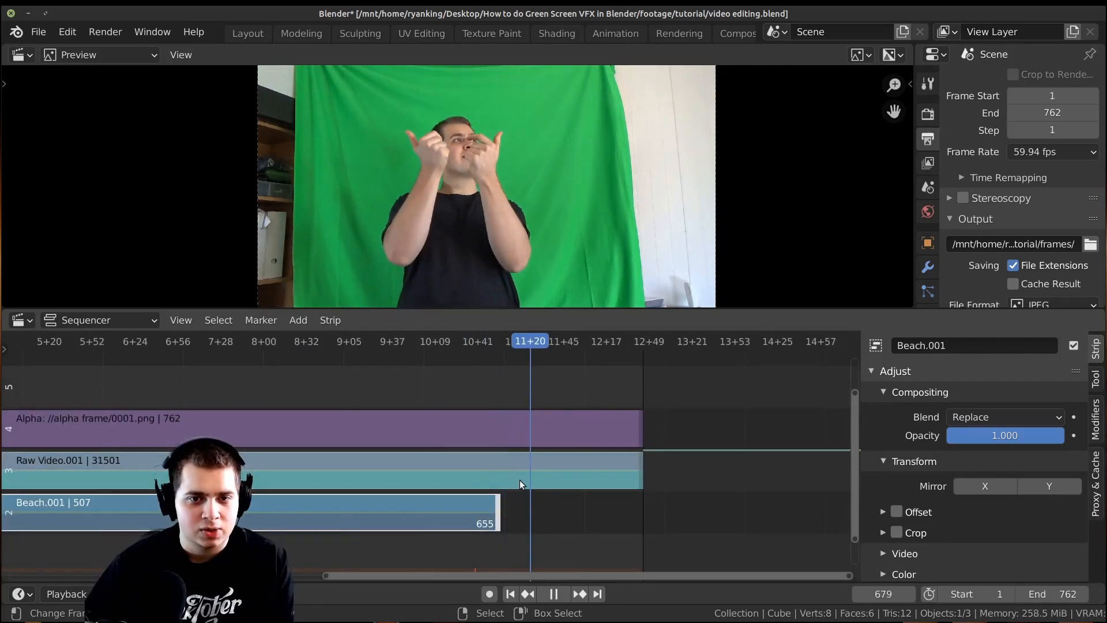
{"action": "mouse_move", "coordinate": [521, 480]}
{"action": "left_mouse_down"}
{"action": "mouse_move", "coordinate": [538, 483]}
{"action": "mouse_move", "coordinate": [529, 478]}
{"action": "left_mouse_up"}
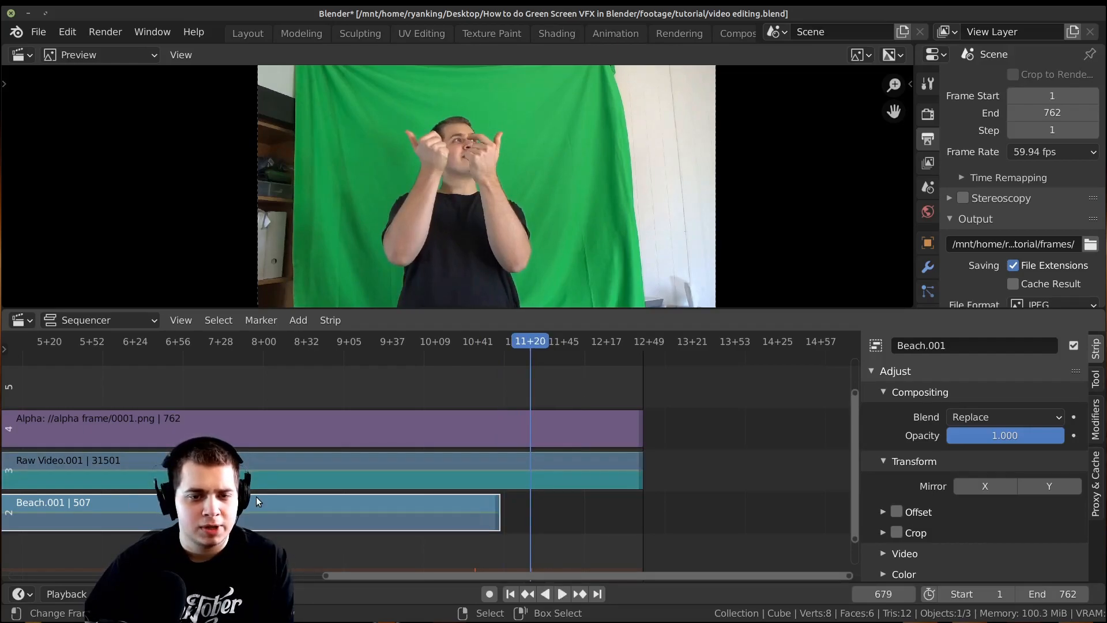
Inside the Beach.001 meta strip, extend the end of the beach clip past frame 679 and return to the main timeline
{"action": "key", "text": "Tab"}
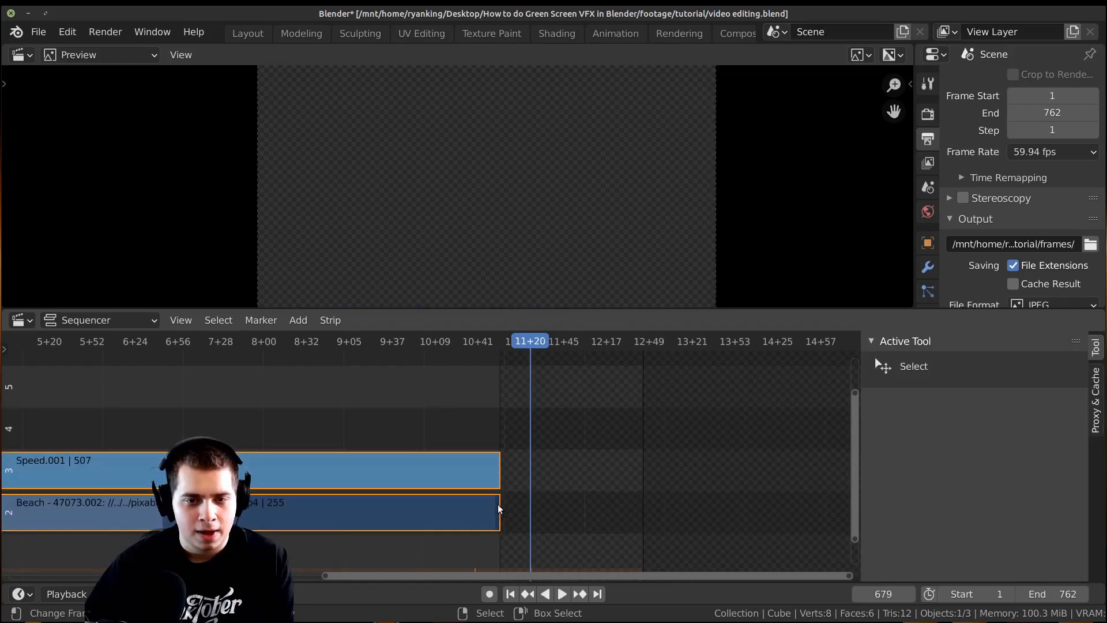
{"action": "left_click", "coordinate": [499, 508]}
{"action": "key", "text": "g"}
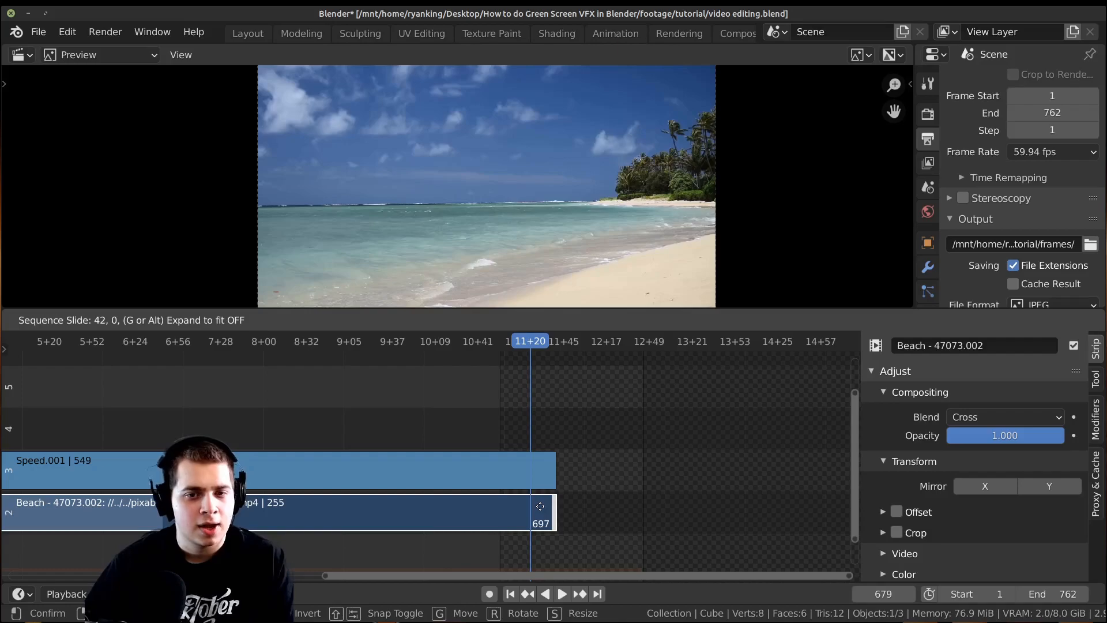
{"action": "left_click", "coordinate": [565, 517]}
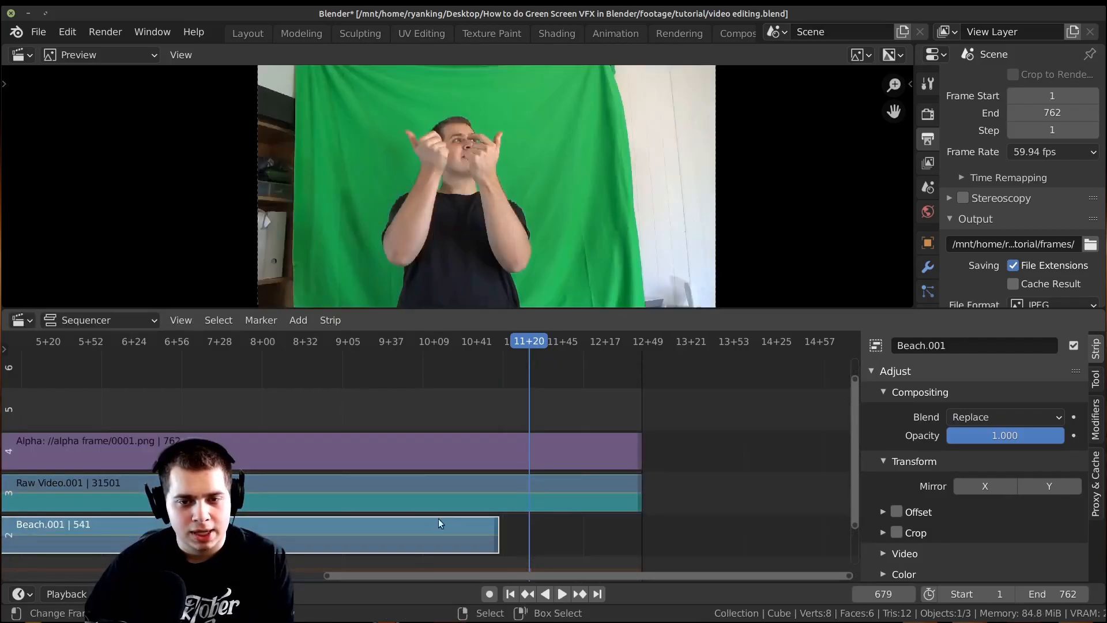
Extend the end of the Beach.001 meta strip to frame 679
{"action": "scroll", "coordinate": [503, 541], "scroll_direction": "up", "scroll_amount": 2}
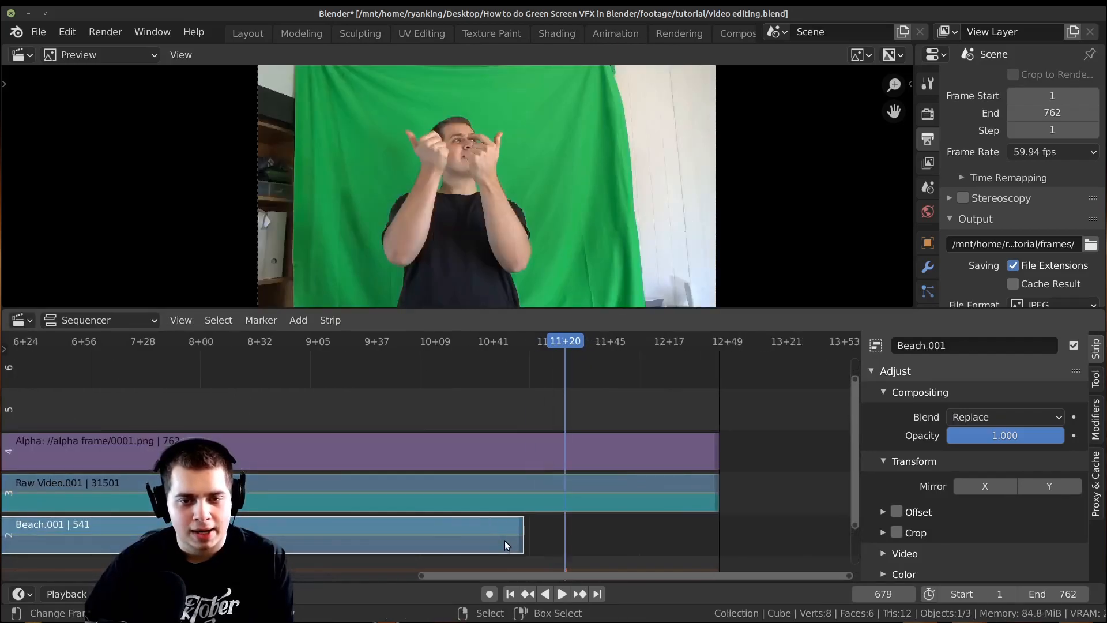
{"action": "left_click_drag", "start_coordinate": [520, 534], "coordinate": [574, 538]}
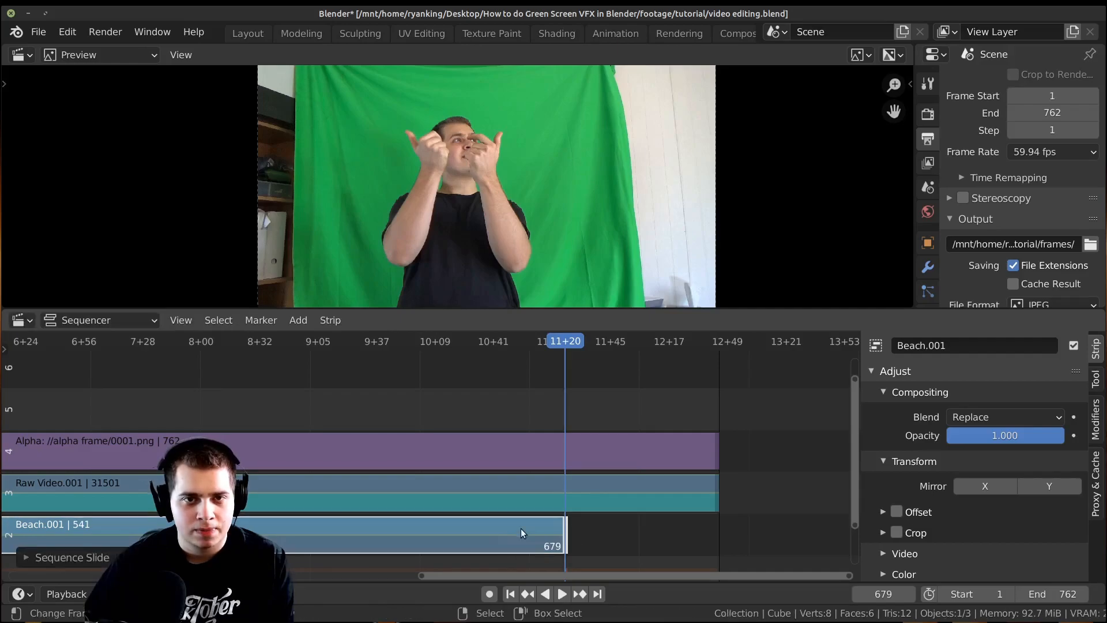
{"action": "scroll", "coordinate": [519, 504], "scroll_direction": "down", "scroll_amount": 1}
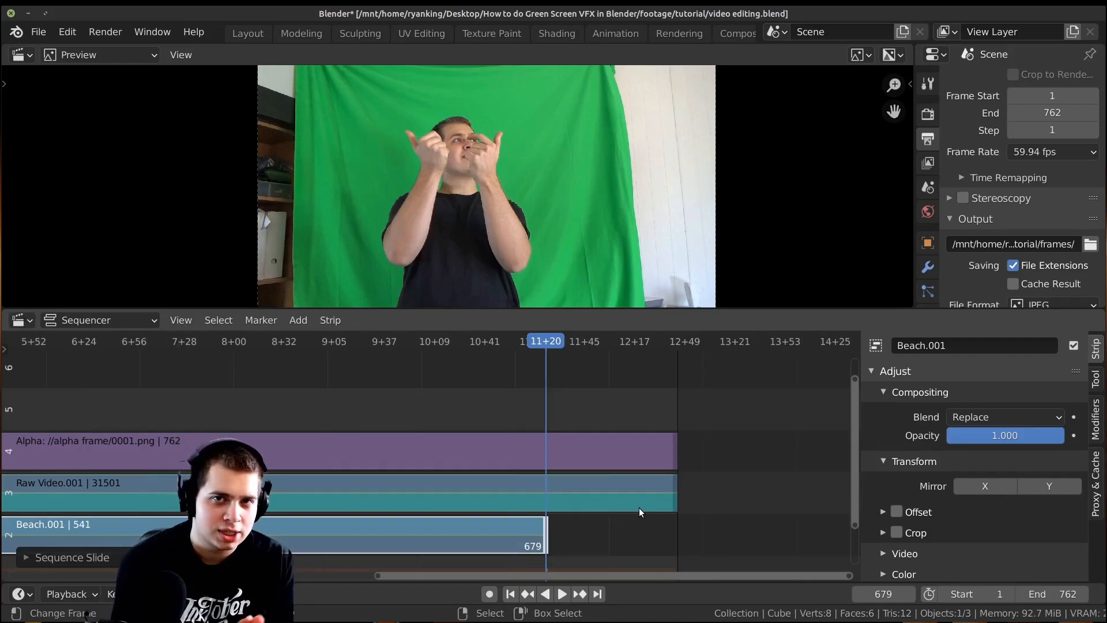
{"action": "scroll", "coordinate": [639, 508], "scroll_direction": "up", "scroll_amount": 4}
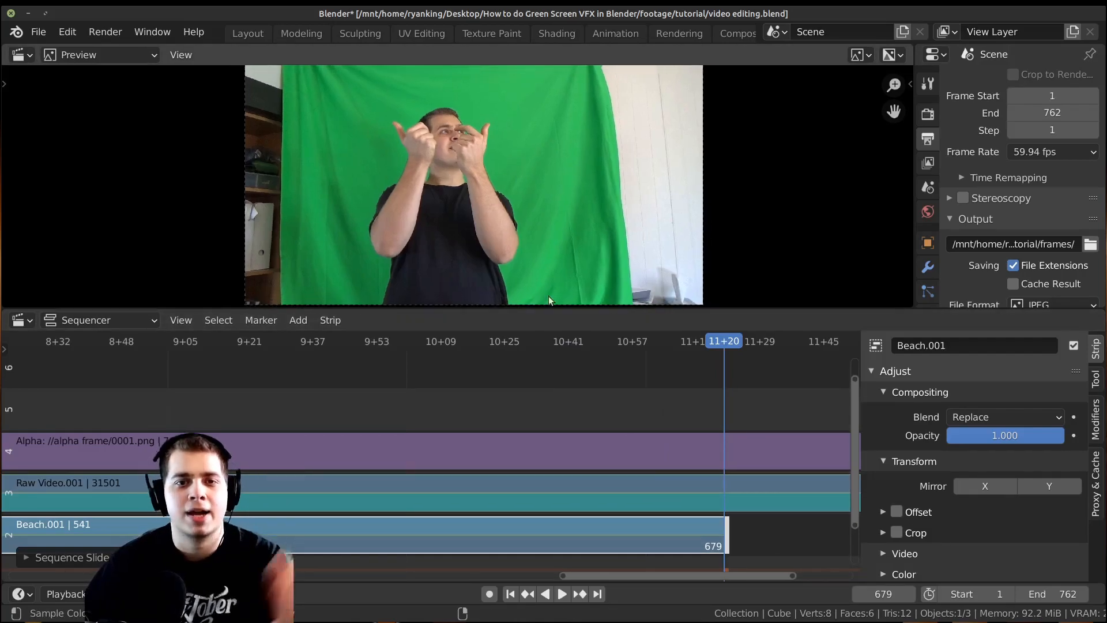
Check the second snap frame by frame, split Beach.001 at frame 679 and delete the leftover piece after it
{"action": "left_click", "coordinate": [667, 498]}
{"action": "key", "text": "Right"}
{"action": "key", "text": "Right"}
{"action": "key", "text": "Right"}
{"action": "key", "text": "Right"}
{"action": "key", "text": "Right"}
{"action": "key", "text": "Right"}
{"action": "key", "text": "Right"}
{"action": "key", "text": "Right"}
{"action": "key", "text": "Right"}
{"action": "key", "text": "Right"}
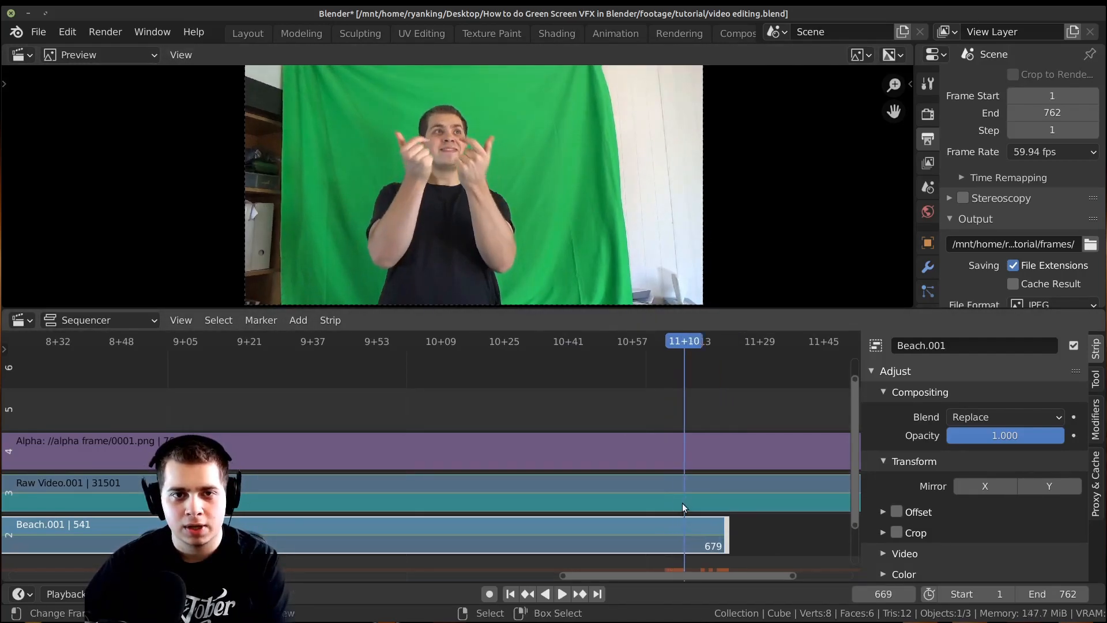
{"action": "middle_click_drag", "start_coordinate": [681, 504], "coordinate": [565, 469]}
{"action": "key", "text": "Right"}
{"action": "key", "text": "Right"}
{"action": "key", "text": "Right"}
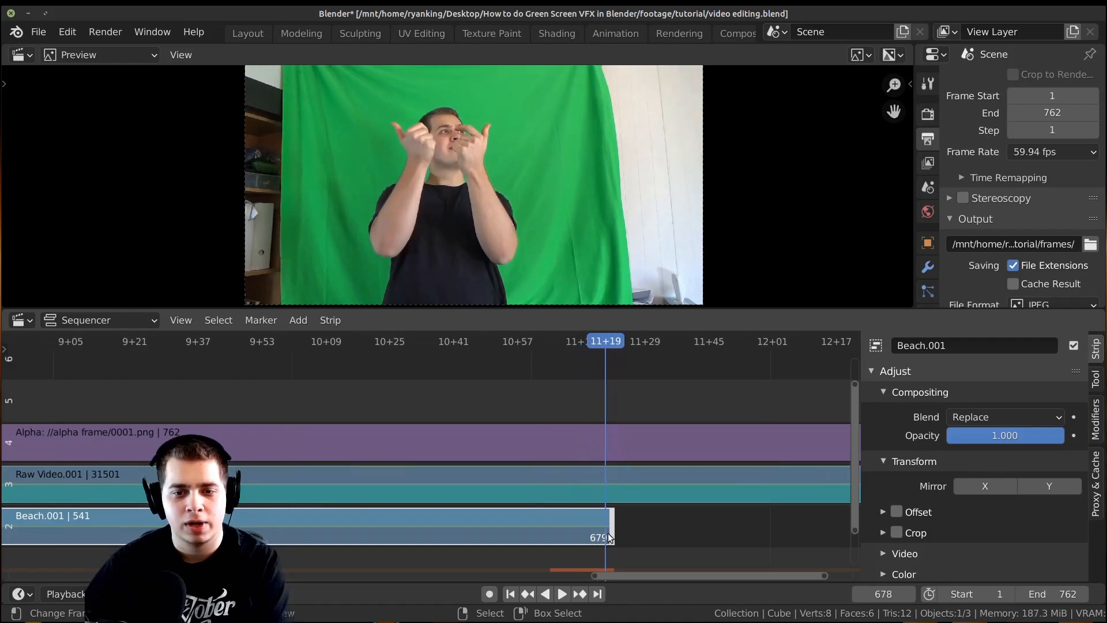
{"action": "key", "text": "k"}
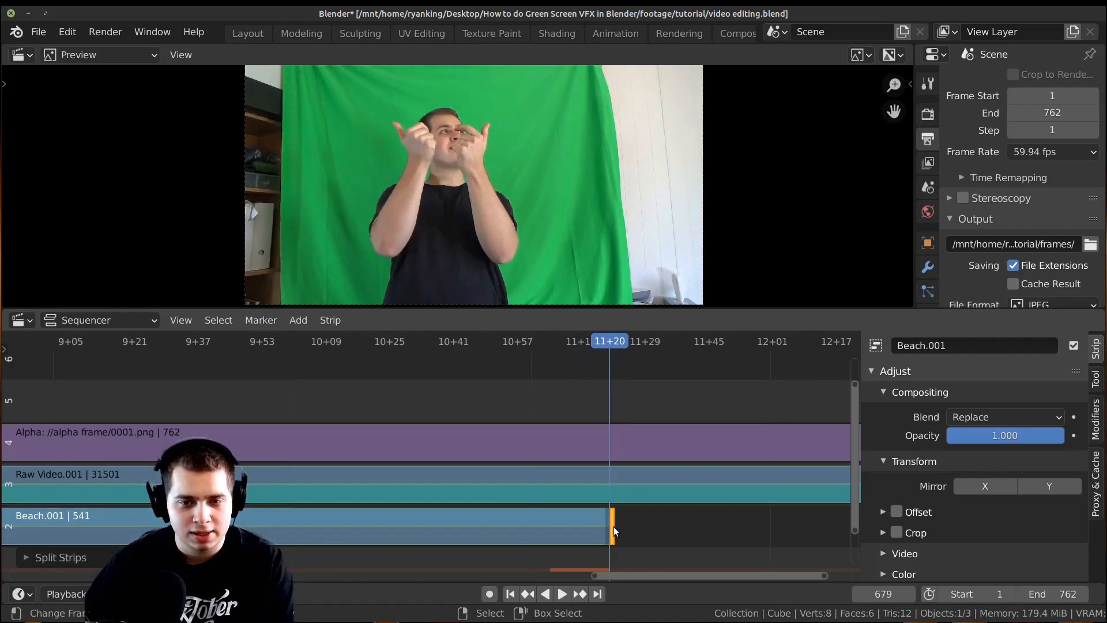
{"action": "key", "text": "Delete"}
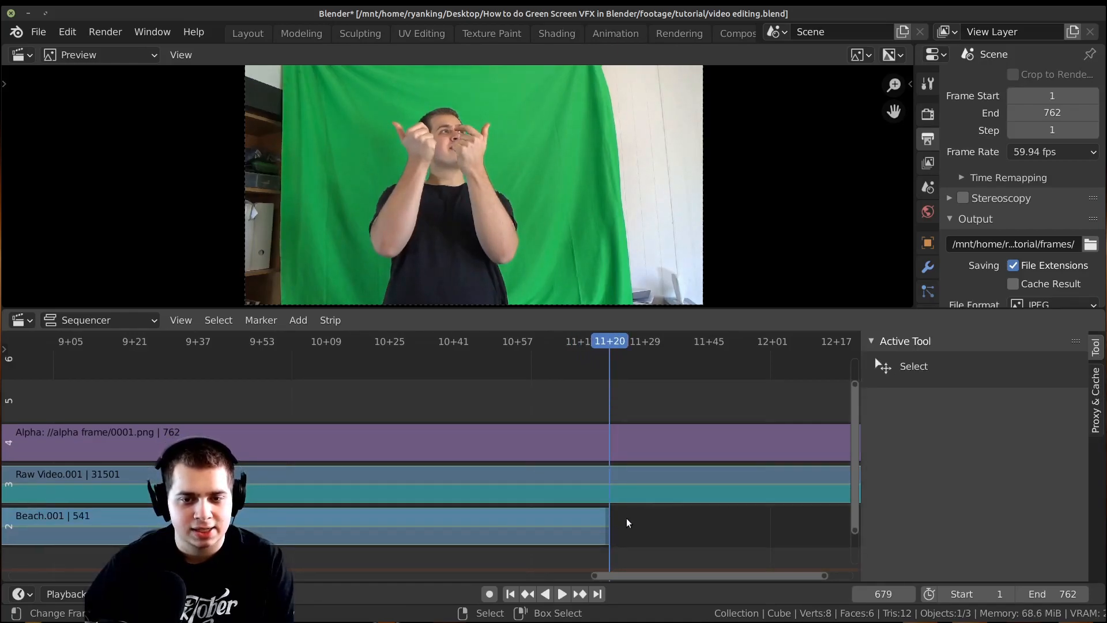
{"action": "scroll", "coordinate": [577, 496], "scroll_direction": "down", "scroll_amount": 2}
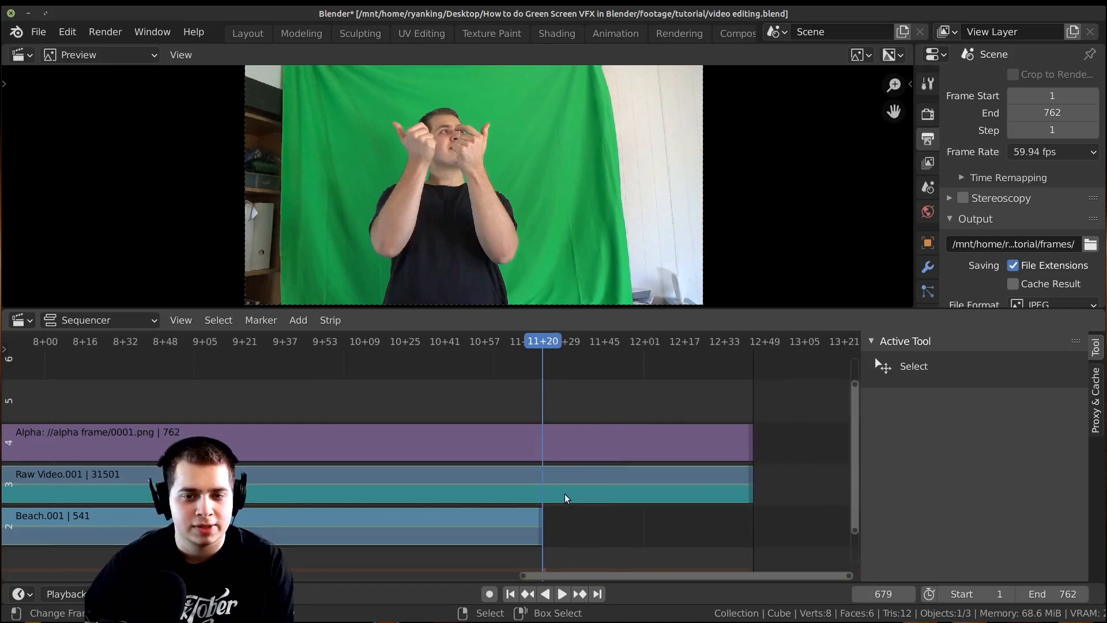
Step back to frame 661 and split the Raw Video.001 strip there
{"action": "left_click", "coordinate": [521, 479]}
{"action": "key", "text": "Left"}
{"action": "key", "text": "Left"}
{"action": "key", "text": "Left"}
{"action": "key", "text": "Left"}
{"action": "key", "text": "Left"}
{"action": "key", "text": "Left"}
{"action": "key", "text": "Left"}
{"action": "key", "text": "Left"}
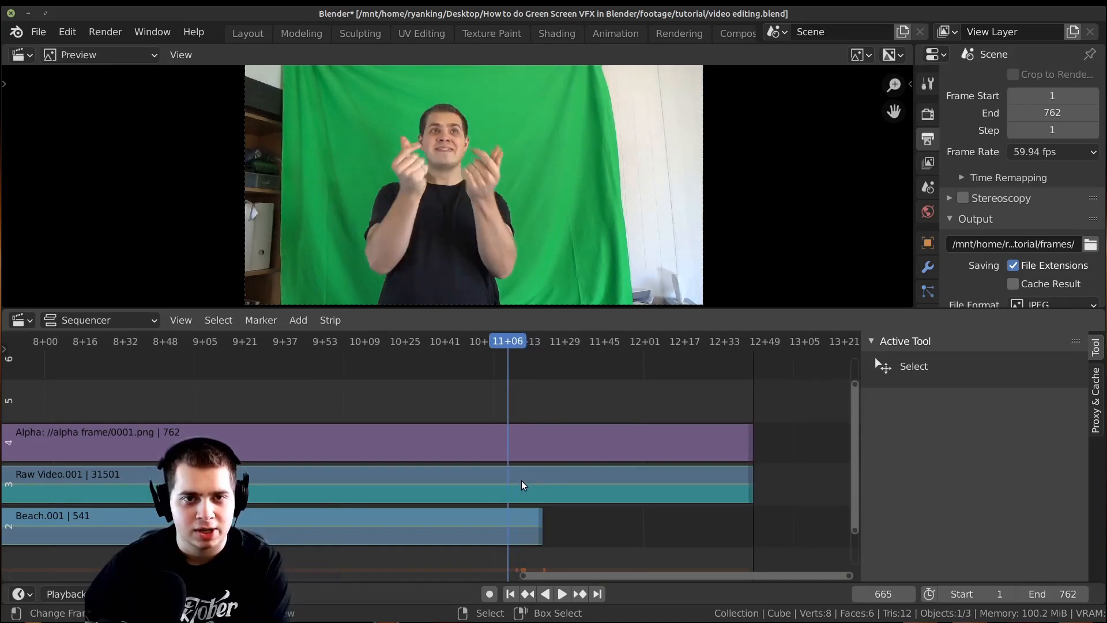
{"action": "key", "text": "Left"}
{"action": "key", "text": "Left"}
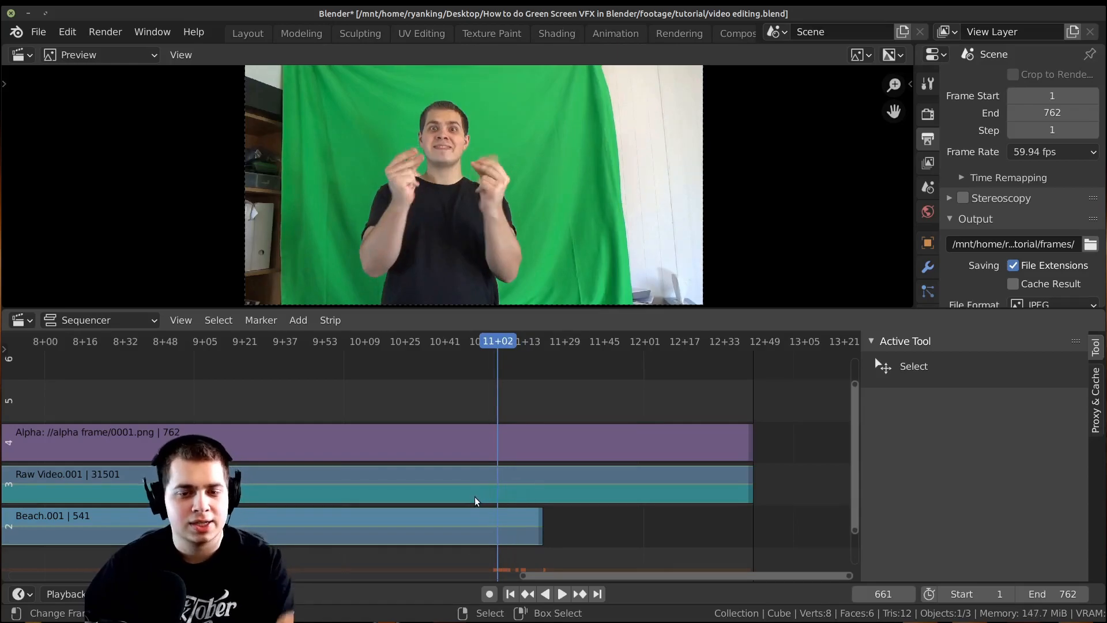
{"action": "scroll", "coordinate": [438, 495], "scroll_direction": "down", "scroll_amount": 5}
{"action": "left_click", "coordinate": [351, 490]}
{"action": "scroll", "coordinate": [477, 486], "scroll_direction": "up", "scroll_amount": 2}
{"action": "scroll", "coordinate": [437, 483], "scroll_direction": "right", "scroll_amount": 1, "text": "ctrl"}
{"action": "key", "text": "k"}
{"action": "key", "text": "Home"}
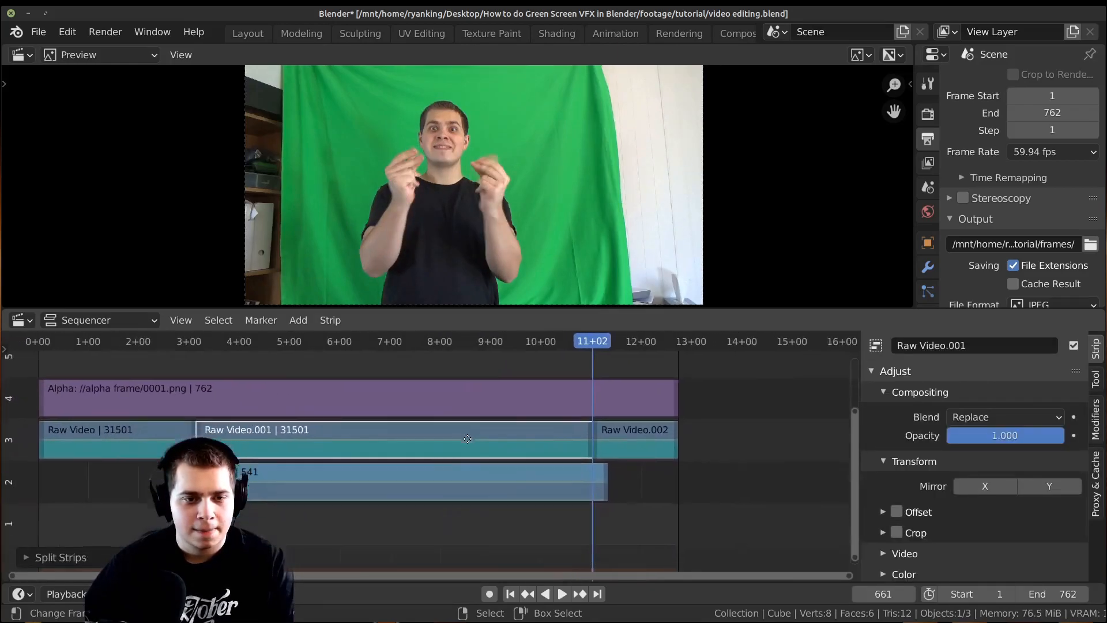
Move the middle Raw Video.001 piece straight down to channel 1, beneath the beach strip
{"action": "key", "text": "g"}
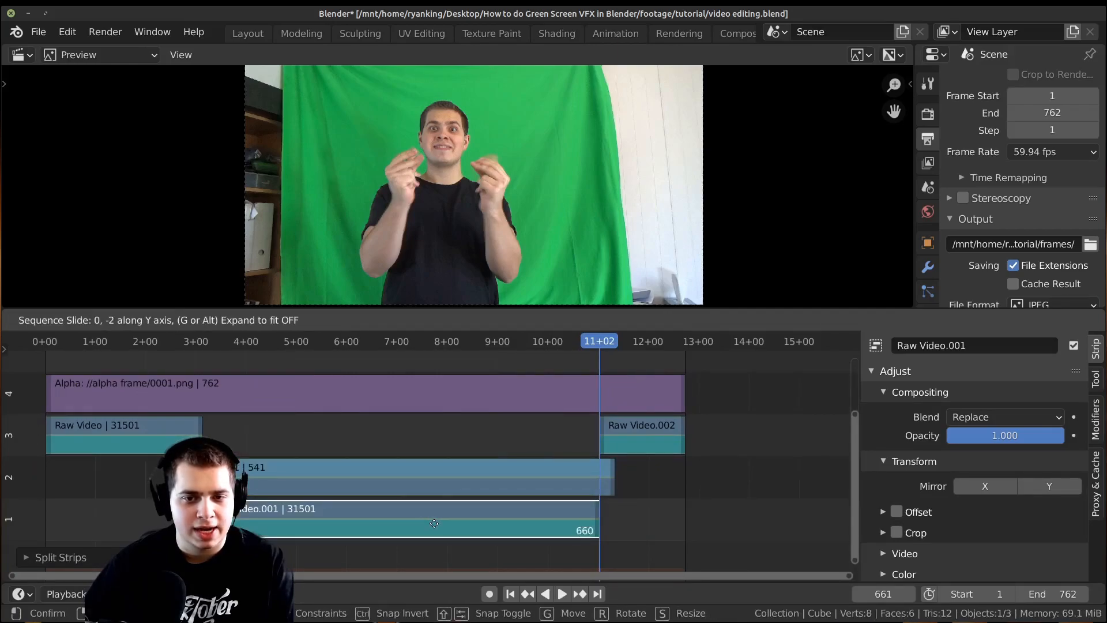
{"action": "left_click", "coordinate": [445, 525]}
{"action": "scroll", "coordinate": [240, 521], "scroll_direction": "up", "scroll_amount": 1}
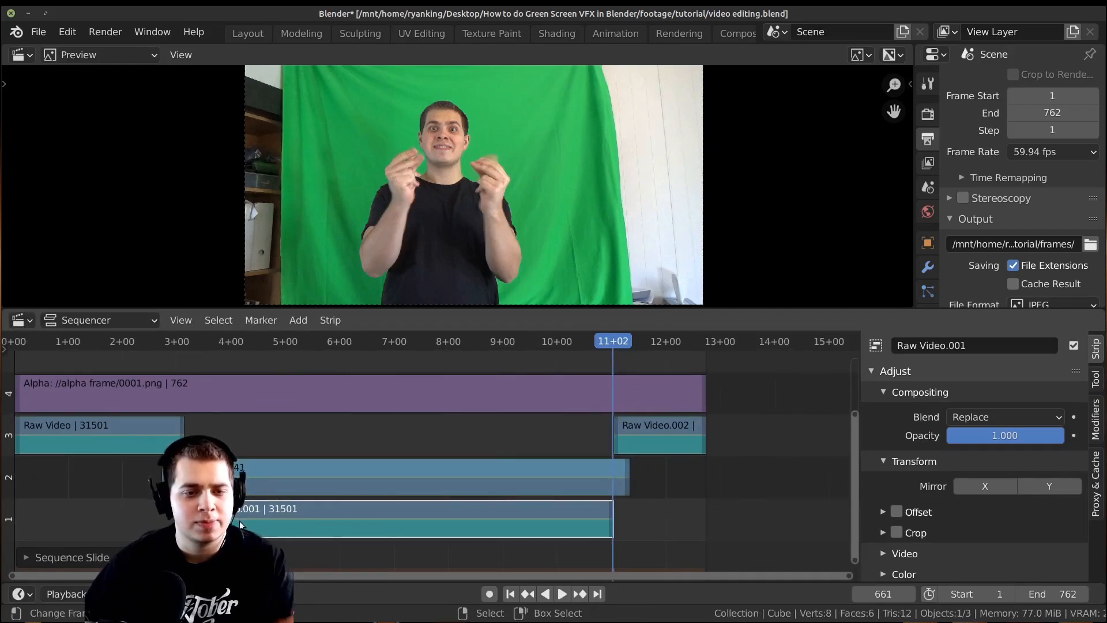
Play the middle section from about frame 255 to check the beach composite
{"action": "left_click", "coordinate": [245, 523]}
{"action": "key", "text": "space"}
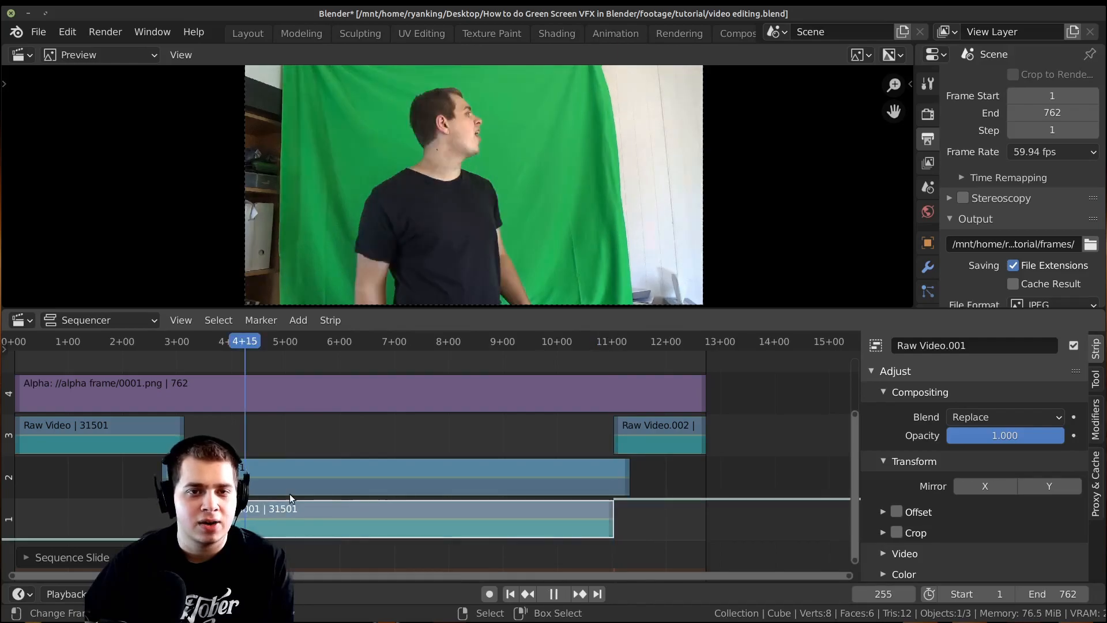
{"action": "middle_click_drag", "start_coordinate": [289, 495], "coordinate": [296, 497]}
{"action": "key", "text": "space"}
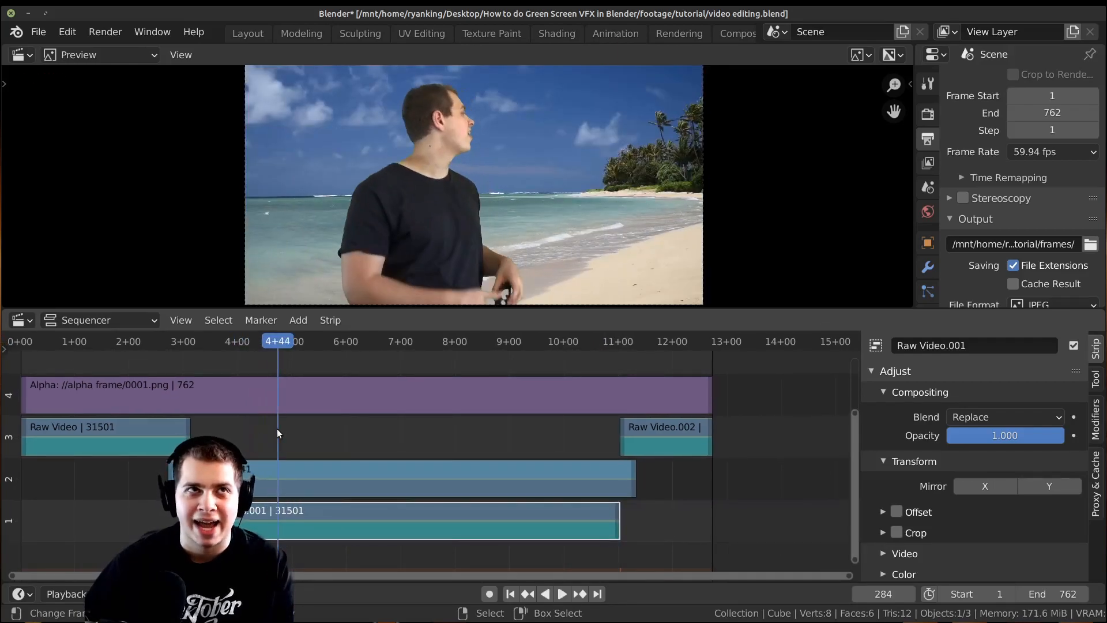
Play the beach composite onward from frame 284 to check the keyed footage over the background
{"action": "scroll", "coordinate": [272, 428], "scroll_direction": "up", "scroll_amount": 1}
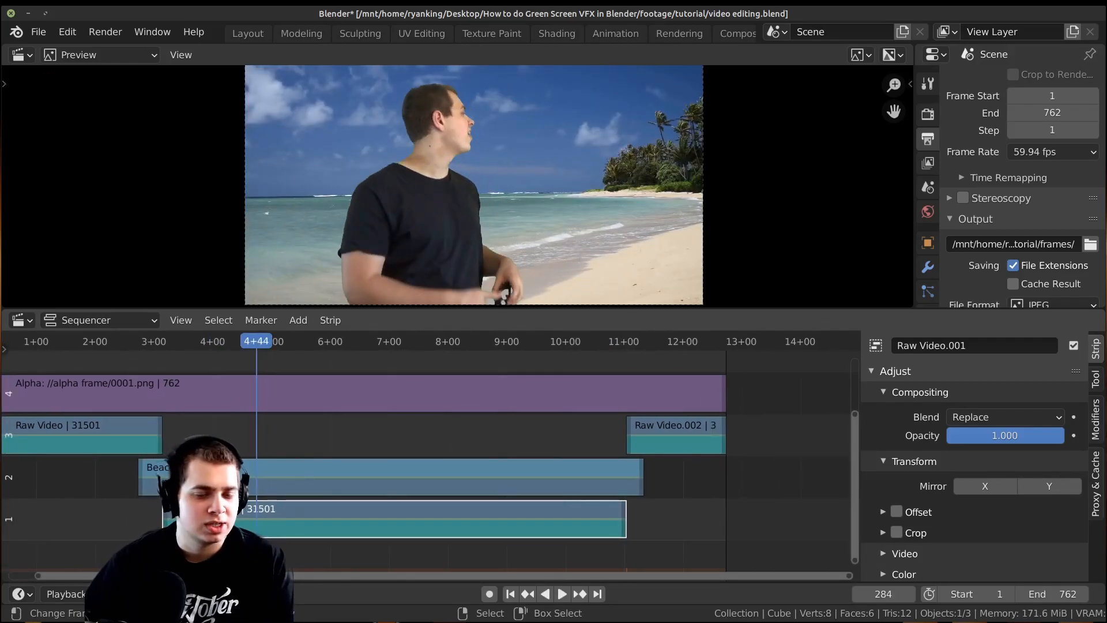
{"action": "key", "text": "space"}
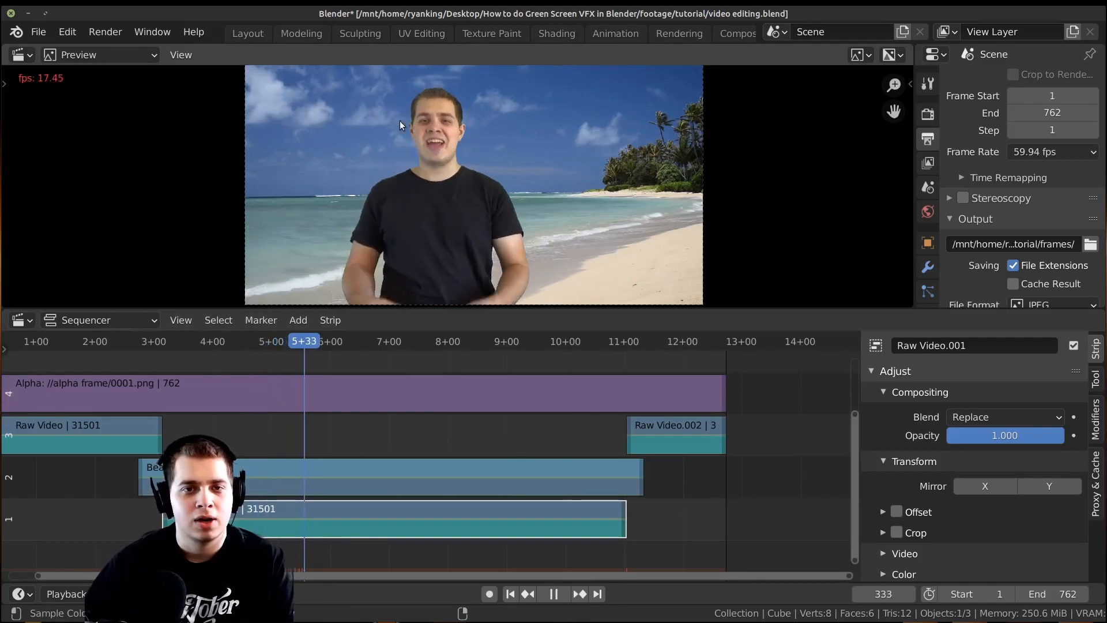
{"action": "key", "text": "space"}
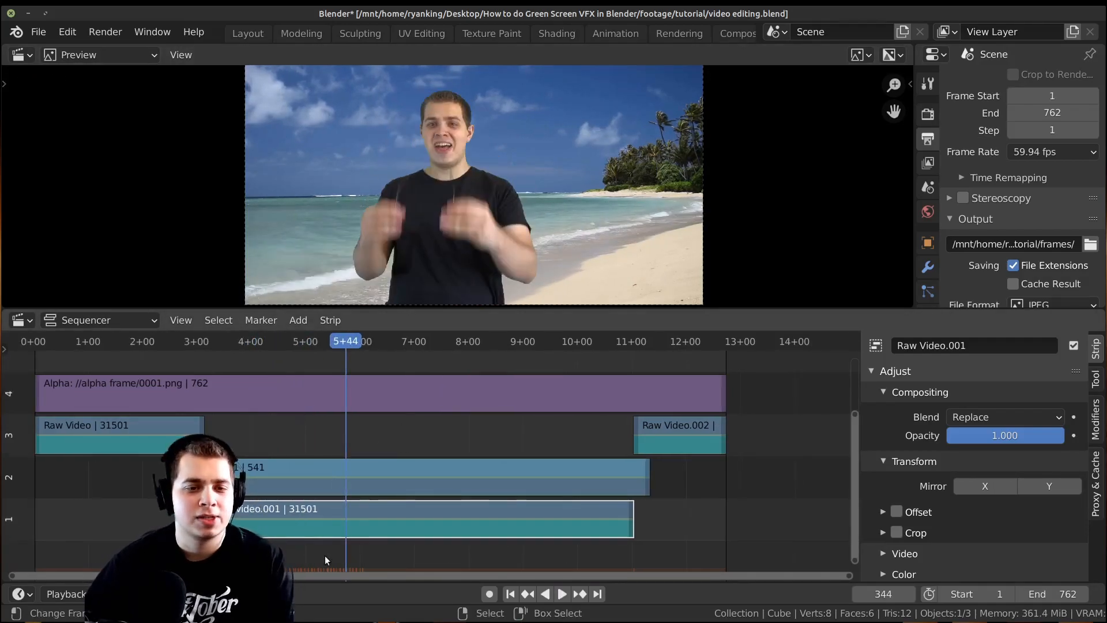
Select the Alpha strip and play across the first snap to review the change from green screen to beach
{"action": "middle_click_drag", "start_coordinate": [220, 423], "coordinate": [355, 435]}
{"action": "scroll", "coordinate": [355, 435], "scroll_direction": "up", "scroll_amount": 5}
{"action": "scroll", "coordinate": [379, 409], "scroll_direction": "down", "scroll_amount": 3}
{"action": "right_click", "coordinate": [372, 410]}
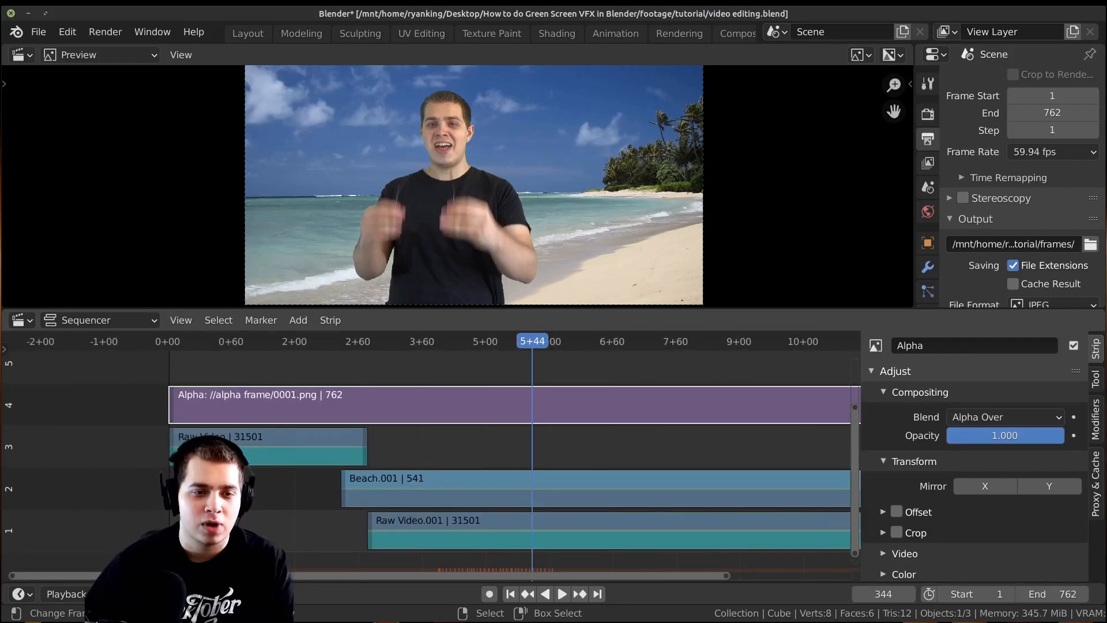
{"action": "key", "text": "shift+Left"}
{"action": "key", "text": "space"}
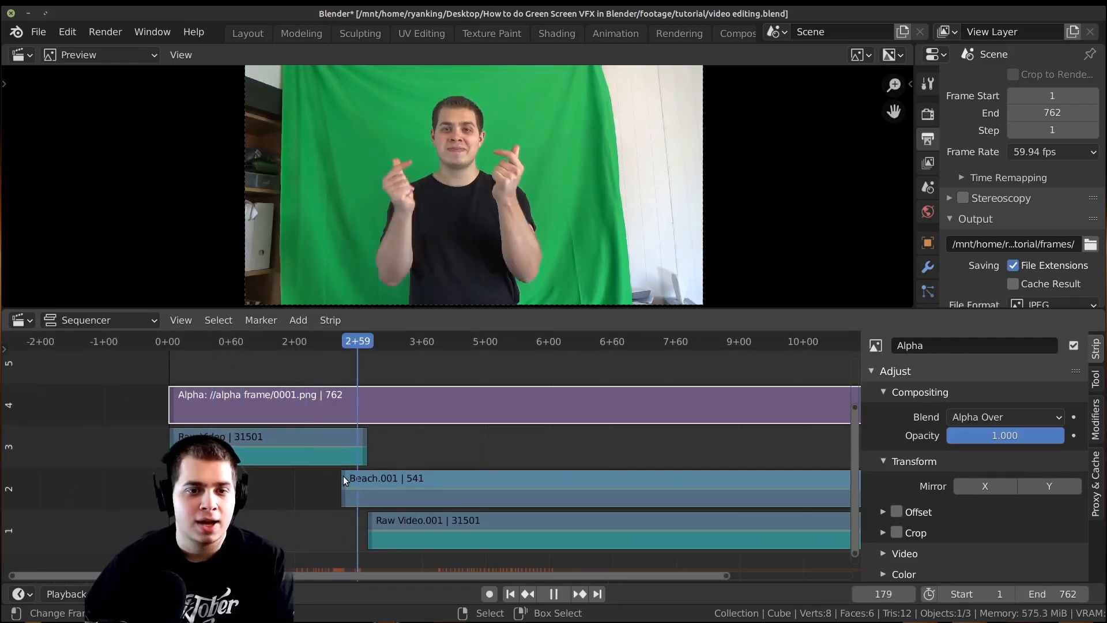
{"action": "key", "text": "space"}
Review the strip overlap at the second snap and split the Alpha strip at frame 163, where the beach strip starts
{"action": "key", "text": "Home"}
{"action": "middle_click_drag", "start_coordinate": [693, 424], "coordinate": [270, 414]}
{"action": "scroll", "coordinate": [276, 435], "scroll_direction": "up", "scroll_amount": 9}
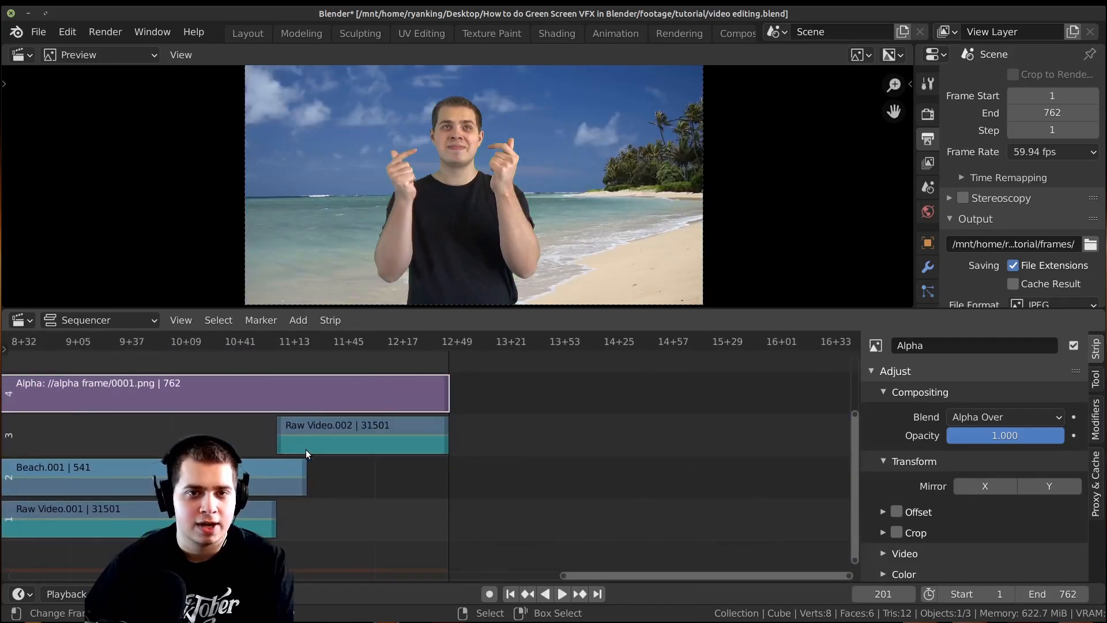
{"action": "left_click", "coordinate": [314, 449]}
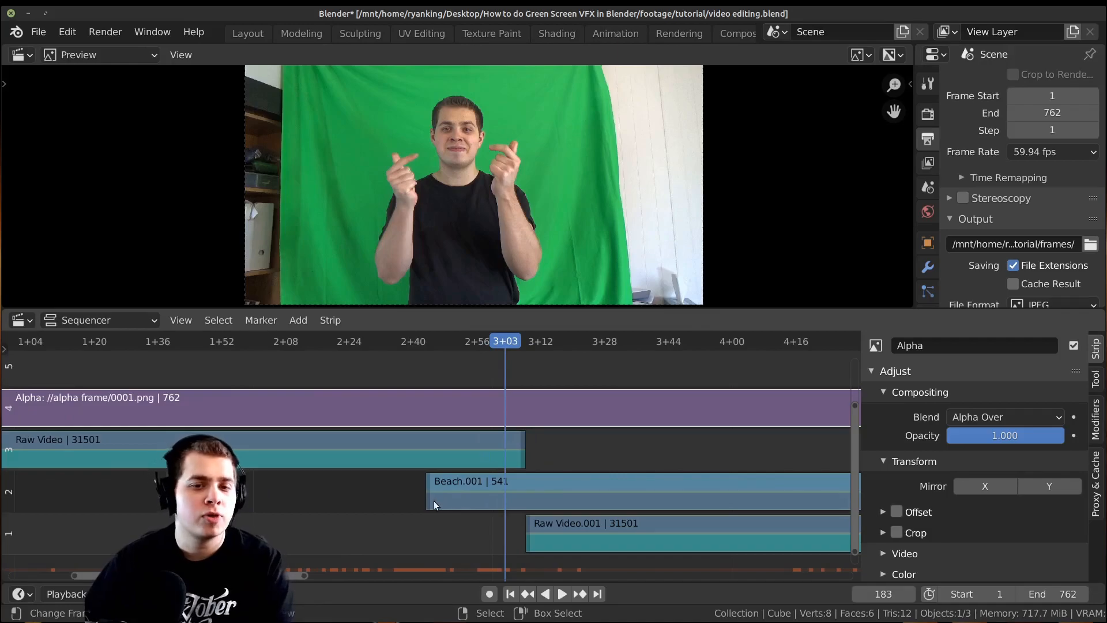
{"action": "left_click", "coordinate": [424, 497]}
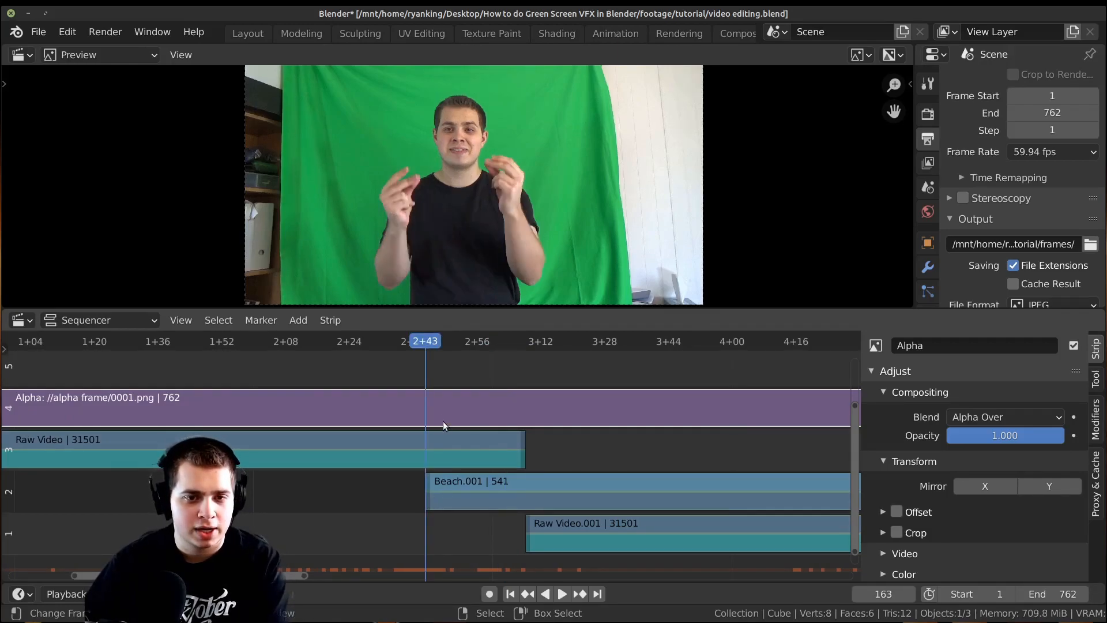
{"action": "scroll", "coordinate": [430, 421], "scroll_direction": "down", "scroll_amount": 3}
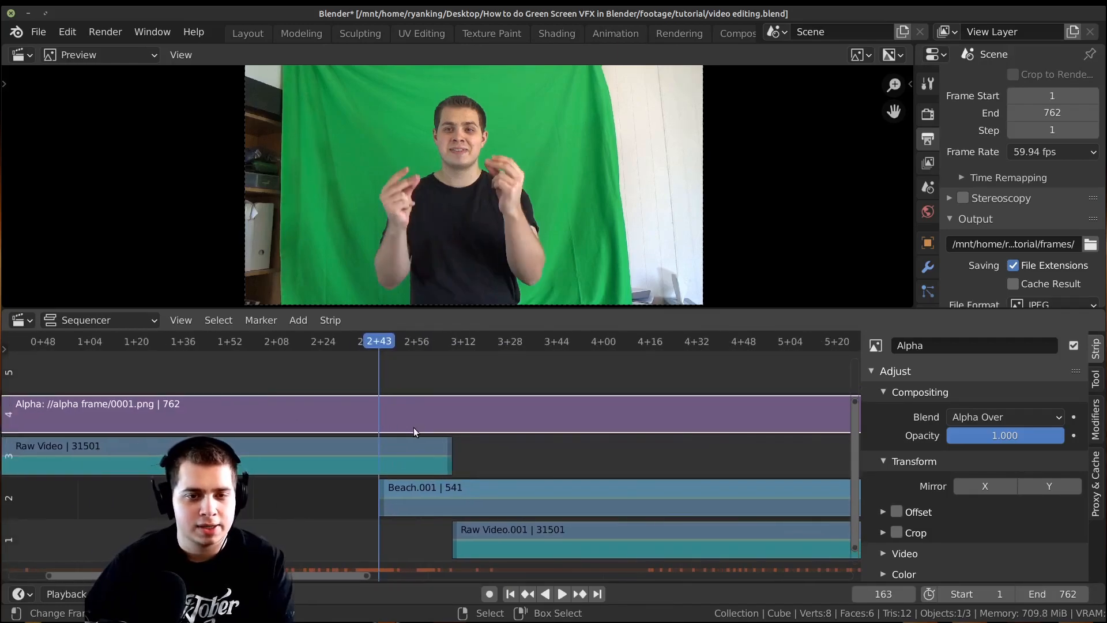
{"action": "key", "text": "k"}
Split the Alpha.001 strip at frame 679, where the beach strip ends
{"action": "scroll", "coordinate": [491, 462], "scroll_direction": "down", "scroll_amount": 10}
{"action": "middle_click_drag", "start_coordinate": [824, 506], "coordinate": [394, 528]}
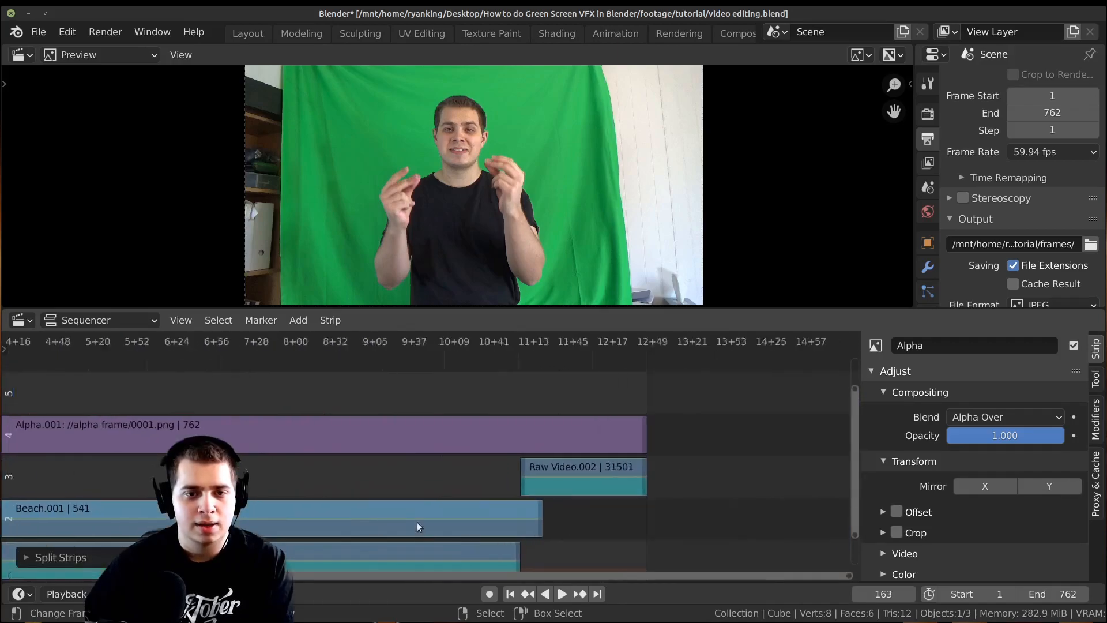
{"action": "scroll", "coordinate": [394, 527], "scroll_direction": "up", "scroll_amount": 9}
{"action": "middle_click_drag", "start_coordinate": [762, 547], "coordinate": [529, 528]}
{"action": "scroll", "coordinate": [529, 528], "scroll_direction": "up", "scroll_amount": 11}
{"action": "left_click", "coordinate": [368, 489]}
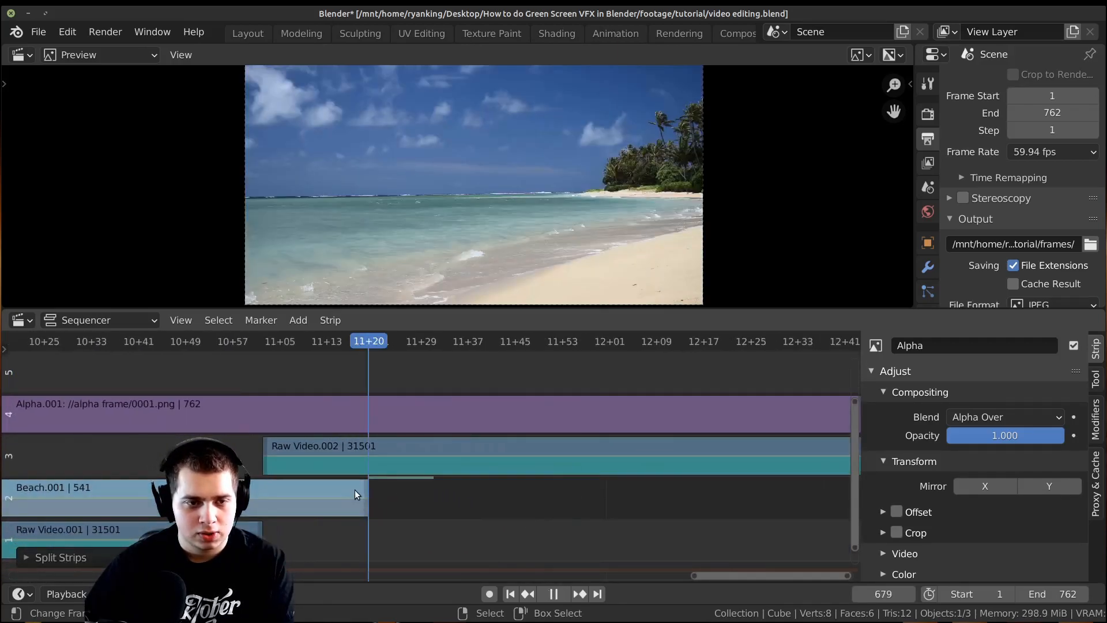
{"action": "scroll", "coordinate": [397, 472], "scroll_direction": "up", "scroll_amount": 2}
{"action": "left_click", "coordinate": [412, 426]}
{"action": "key", "text": "k"}
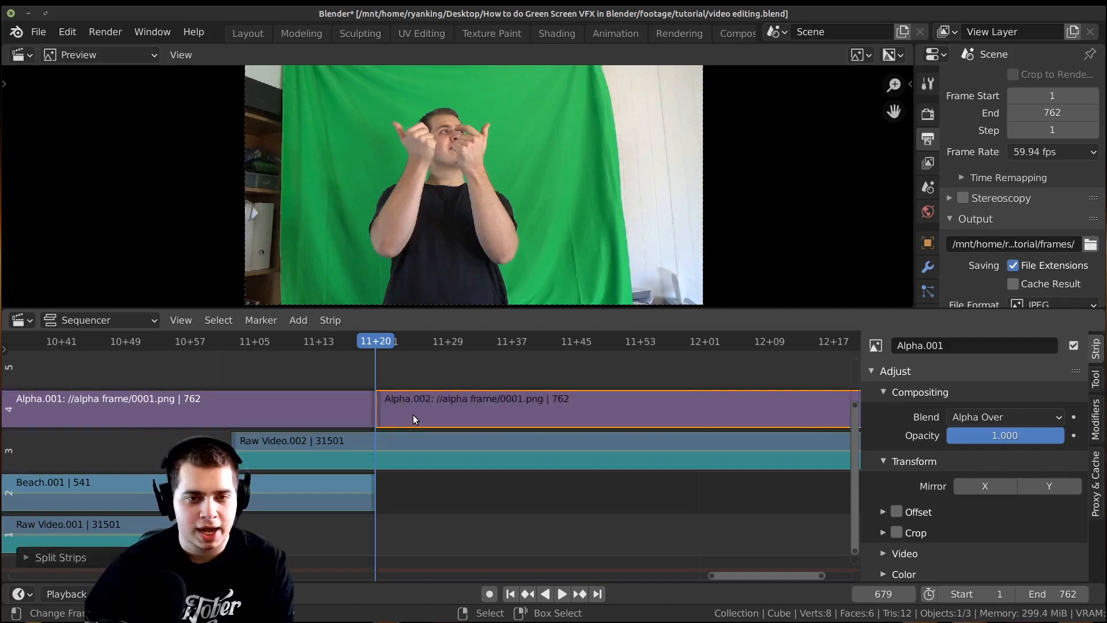
Mute the first and last Alpha pieces, which lie outside the beach section
{"action": "scroll", "coordinate": [293, 457], "scroll_direction": "down", "scroll_amount": 4}
{"action": "key", "text": "Home"}
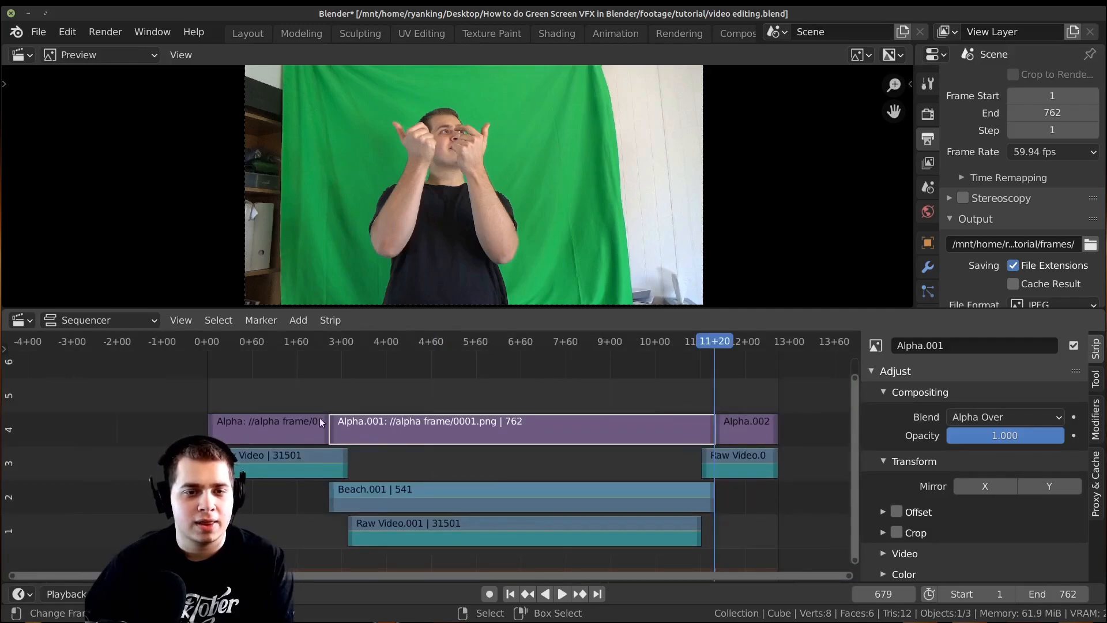
{"action": "left_click", "coordinate": [249, 425]}
{"action": "right_click", "coordinate": [253, 424]}
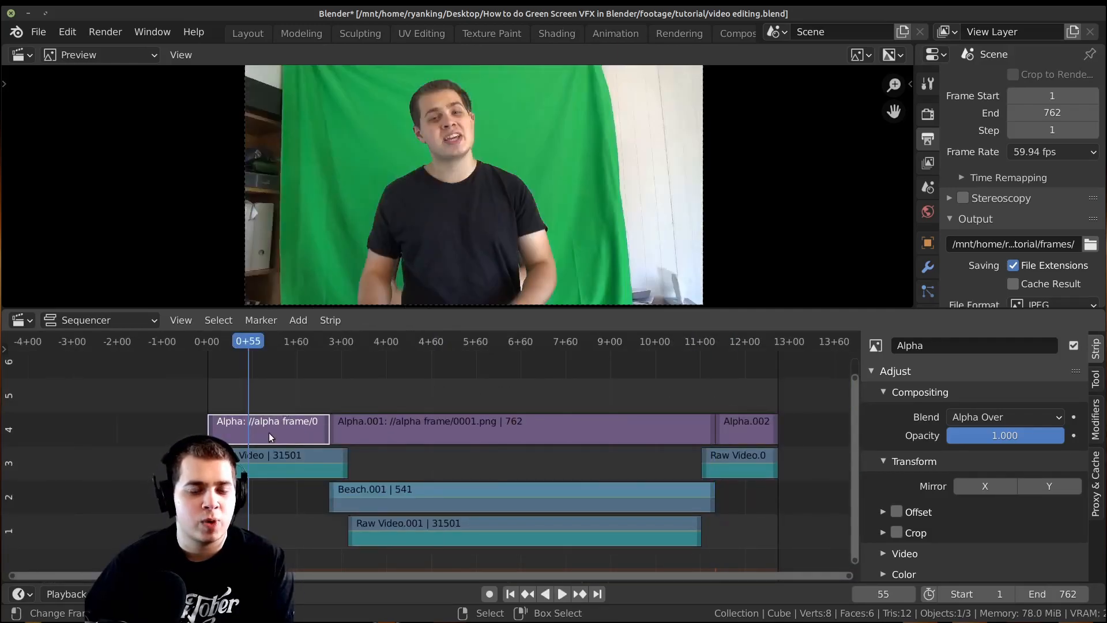
{"action": "key", "text": "h"}
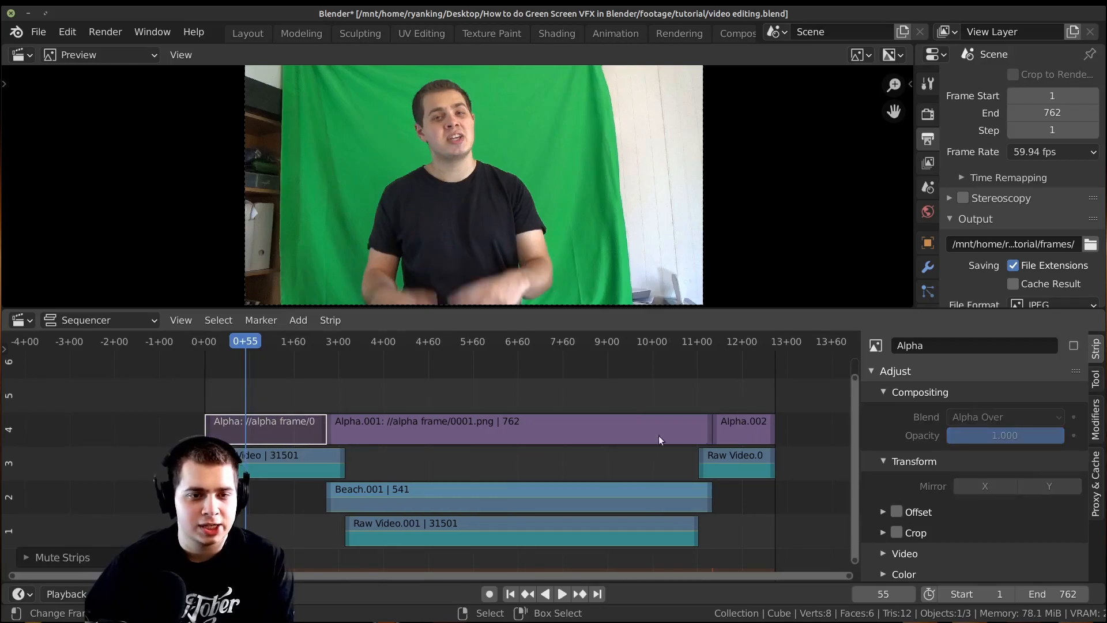
{"action": "left_click", "coordinate": [733, 425]}
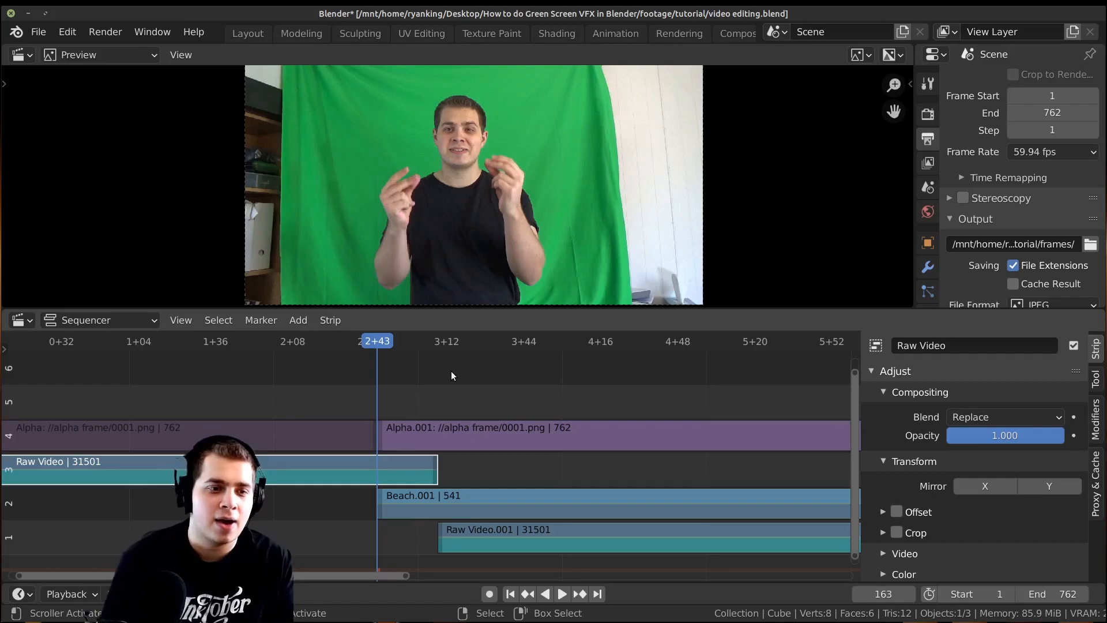
Play the first transition from frame 163 to check the cut from the raw footage to the beach
{"action": "scroll", "coordinate": [194, 402], "scroll_direction": "down", "scroll_amount": 3}
{"action": "scroll", "coordinate": [363, 463], "scroll_direction": "up", "scroll_amount": 10}
{"action": "key", "text": "space"}
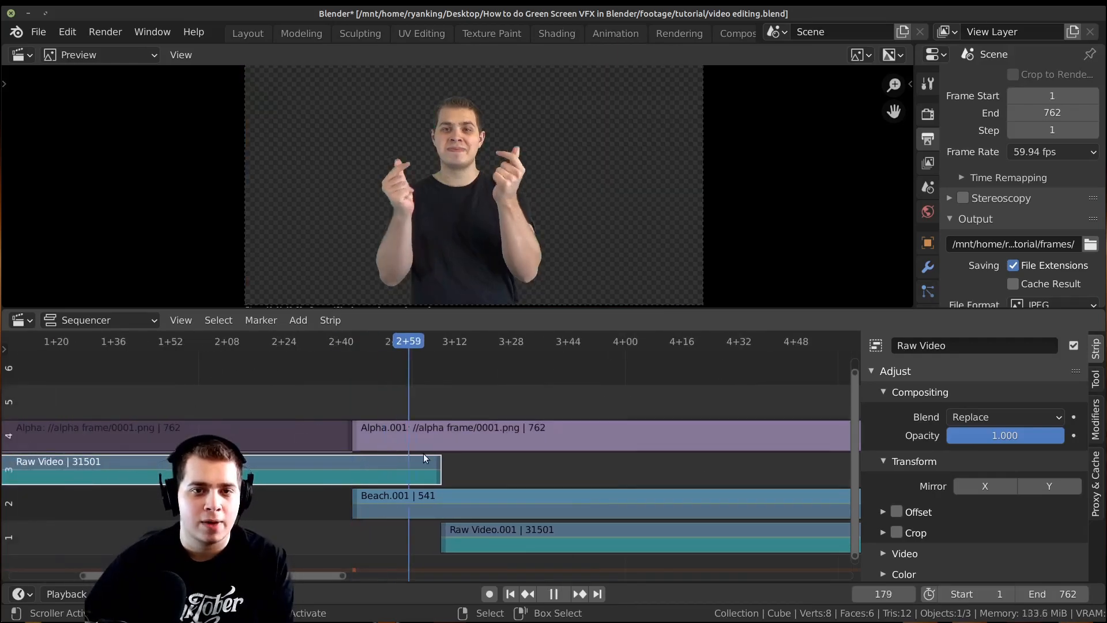
{"action": "key", "text": "space"}
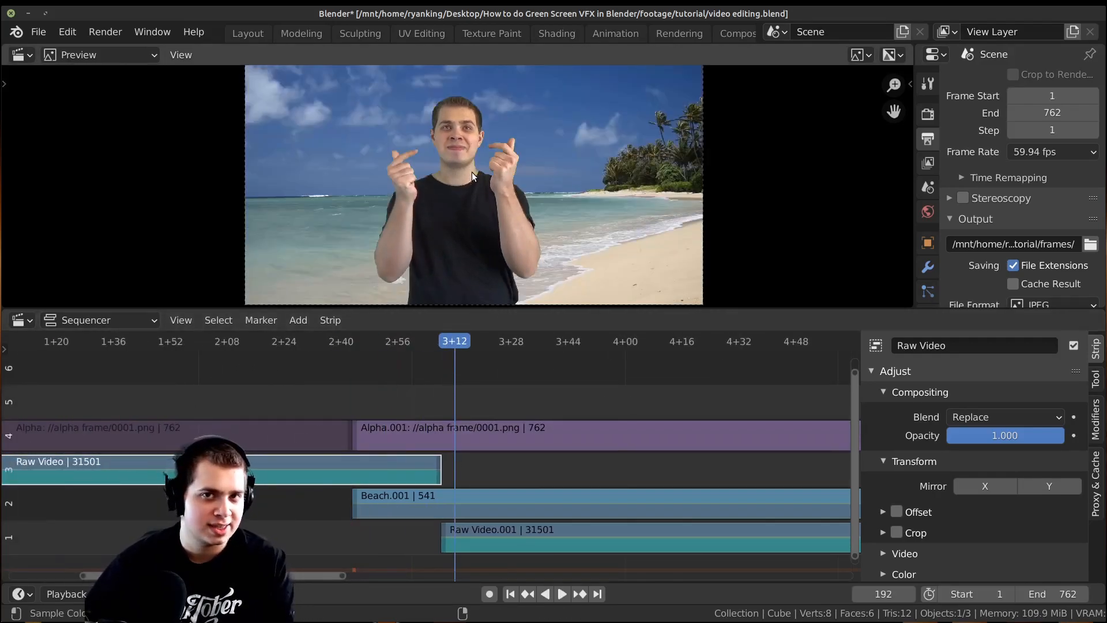
Keyframe the first Raw Video strip's opacity at 1.000 on frame 163
{"action": "scroll", "coordinate": [472, 172], "scroll_direction": "up", "scroll_amount": 4}
{"action": "scroll", "coordinate": [320, 460], "scroll_direction": "up", "scroll_amount": 4}
{"action": "scroll", "coordinate": [327, 461], "scroll_direction": "down", "scroll_amount": 1}
{"action": "left_click", "coordinate": [328, 460]}
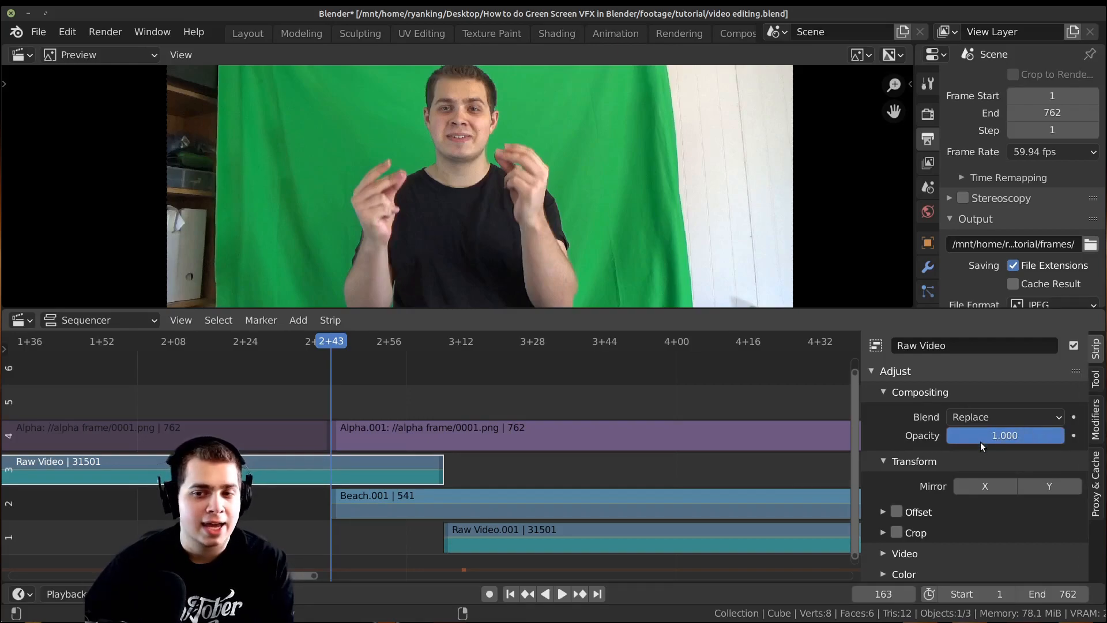
{"action": "key", "text": "i"}
Set the first Raw Video strip's opacity to 0.000 at frame 188 and keyframe it
{"action": "scroll", "coordinate": [441, 565], "scroll_direction": "up", "scroll_amount": 2}
{"action": "scroll", "coordinate": [441, 564], "scroll_direction": "up", "scroll_amount": 10}
{"action": "left_click", "coordinate": [466, 472]}
{"action": "scroll", "coordinate": [555, 487], "scroll_direction": "up", "scroll_amount": 7}
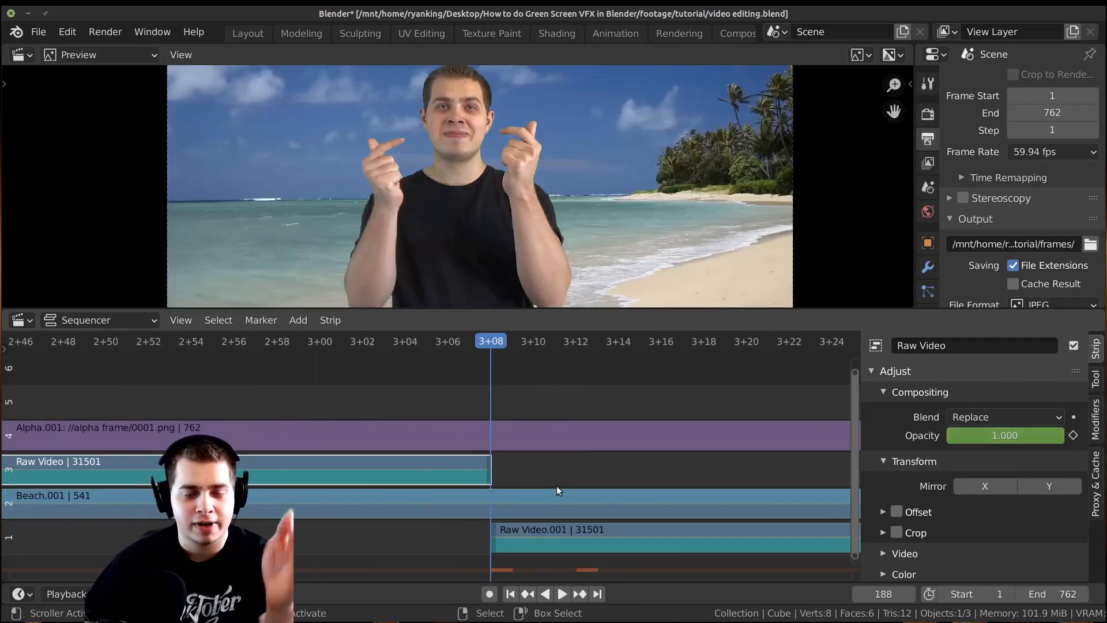
{"action": "scroll", "coordinate": [555, 486], "scroll_direction": "up", "scroll_amount": 3}
{"action": "scroll", "coordinate": [577, 479], "scroll_direction": "up", "scroll_amount": 2}
{"action": "scroll", "coordinate": [576, 480], "scroll_direction": "down", "scroll_amount": 2}
{"action": "left_click_drag", "start_coordinate": [1044, 437], "coordinate": [1012, 437]}
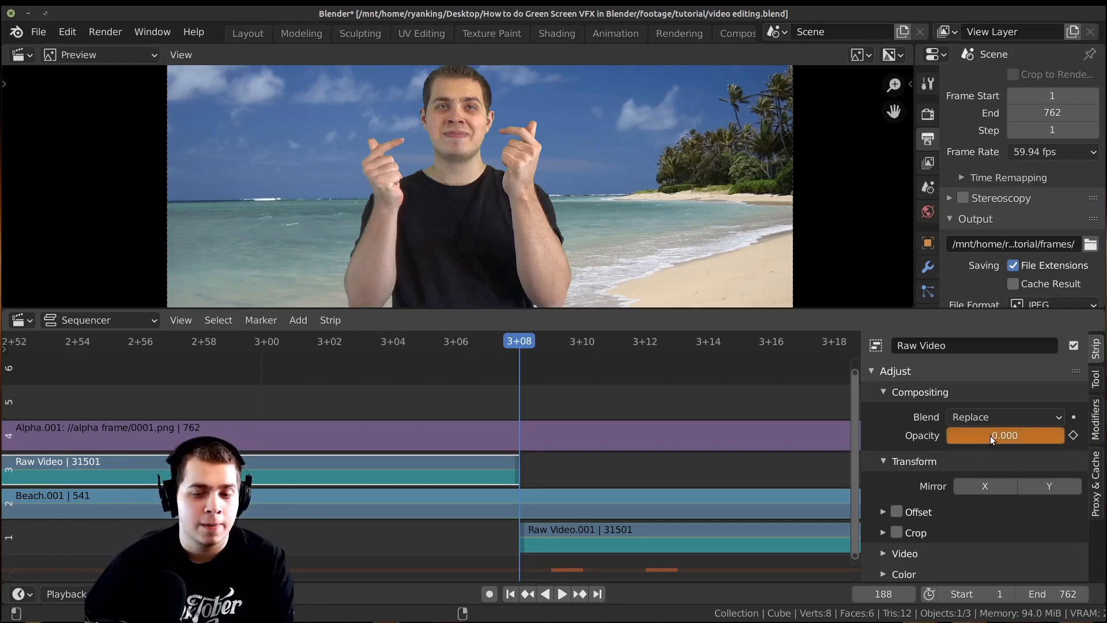
{"action": "key", "text": "i"}
Preview the opacity fade at the first snap and set the Raw Video strip's blend mode to Alpha Over
{"action": "scroll", "coordinate": [433, 453], "scroll_direction": "down", "scroll_amount": 5}
{"action": "left_click", "coordinate": [233, 434]}
{"action": "key", "text": "space"}
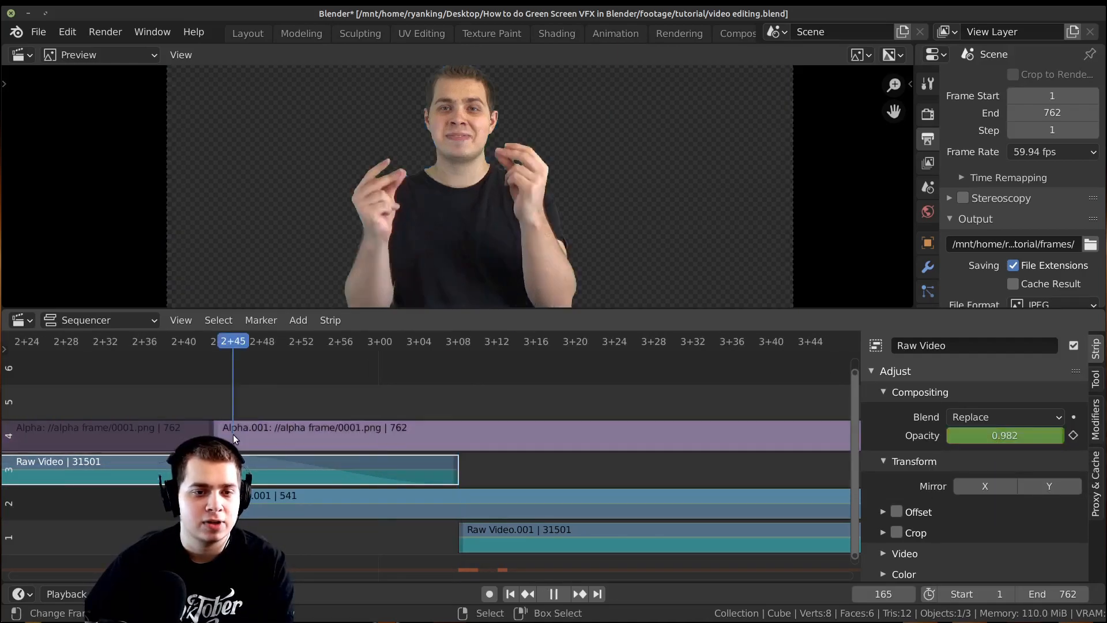
{"action": "mouse_move", "coordinate": [402, 403]}
{"action": "left_mouse_down"}
{"action": "mouse_move", "coordinate": [462, 404]}
{"action": "mouse_move", "coordinate": [339, 386]}
{"action": "mouse_move", "coordinate": [495, 410]}
{"action": "mouse_move", "coordinate": [390, 415]}
{"action": "left_mouse_up"}
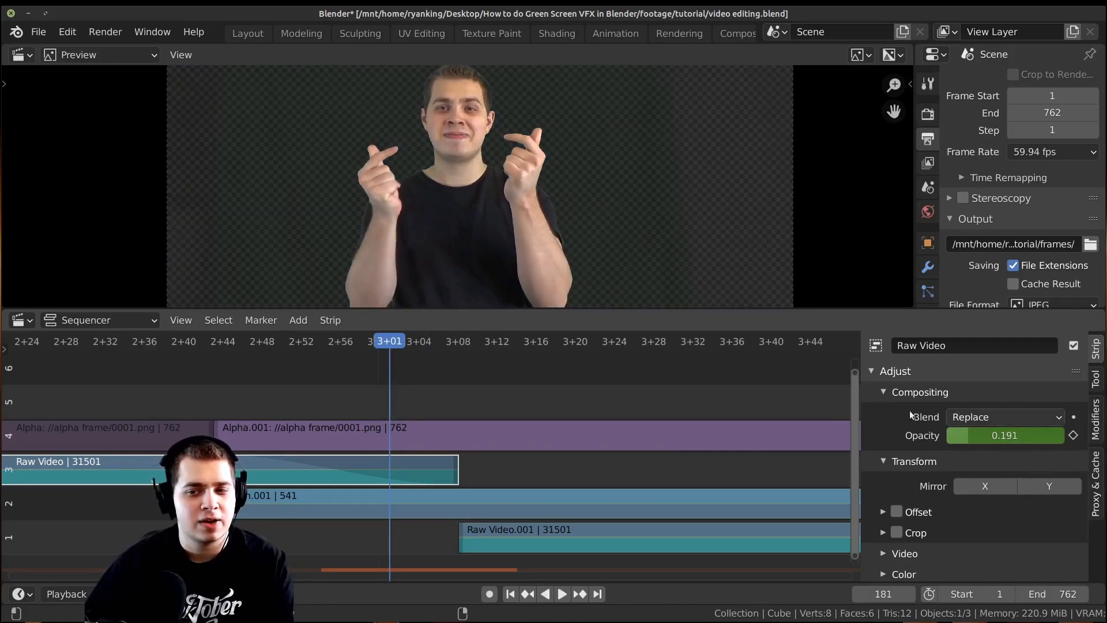
{"action": "left_click", "coordinate": [960, 417]}
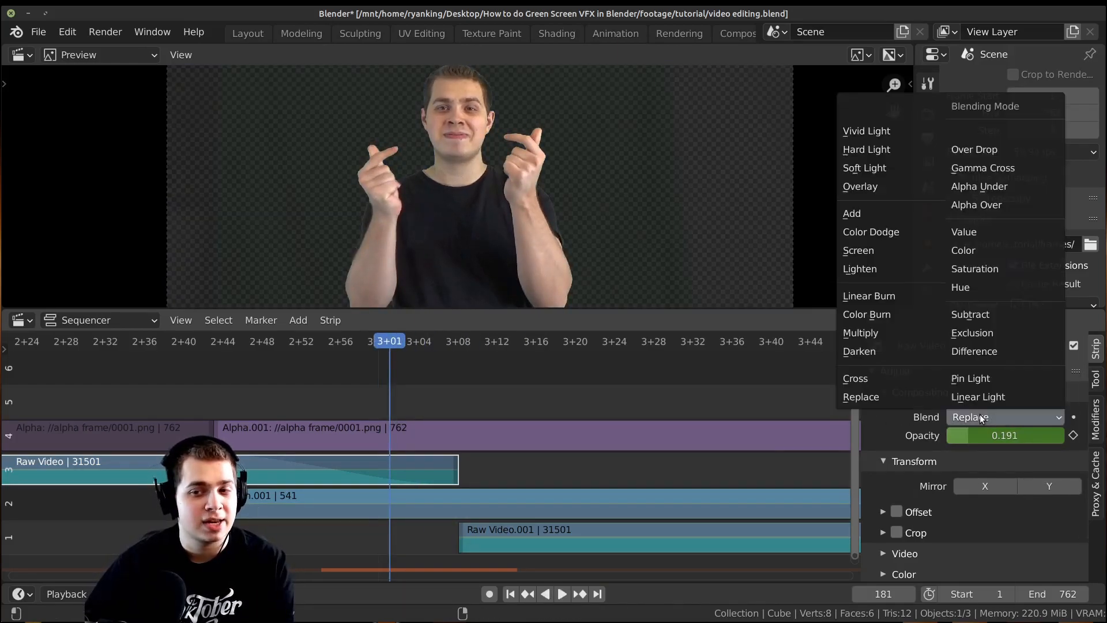
{"action": "left_click", "coordinate": [966, 206]}
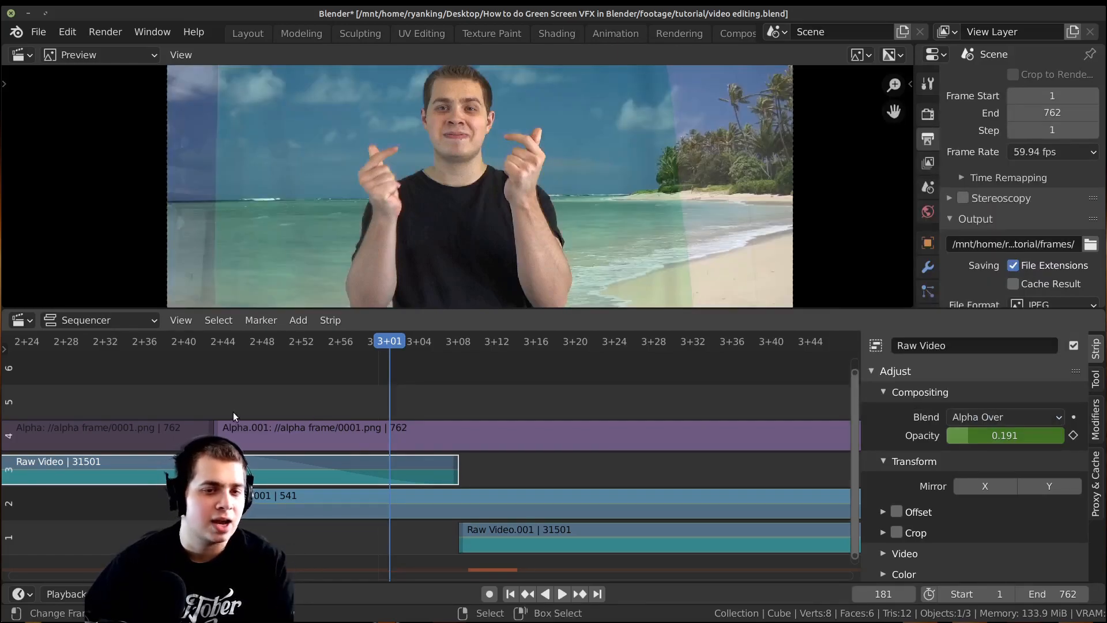
Play and scrub the first fade to check how the raw footage blends into the beach
{"action": "left_click", "coordinate": [219, 404]}
{"action": "key", "text": "space"}
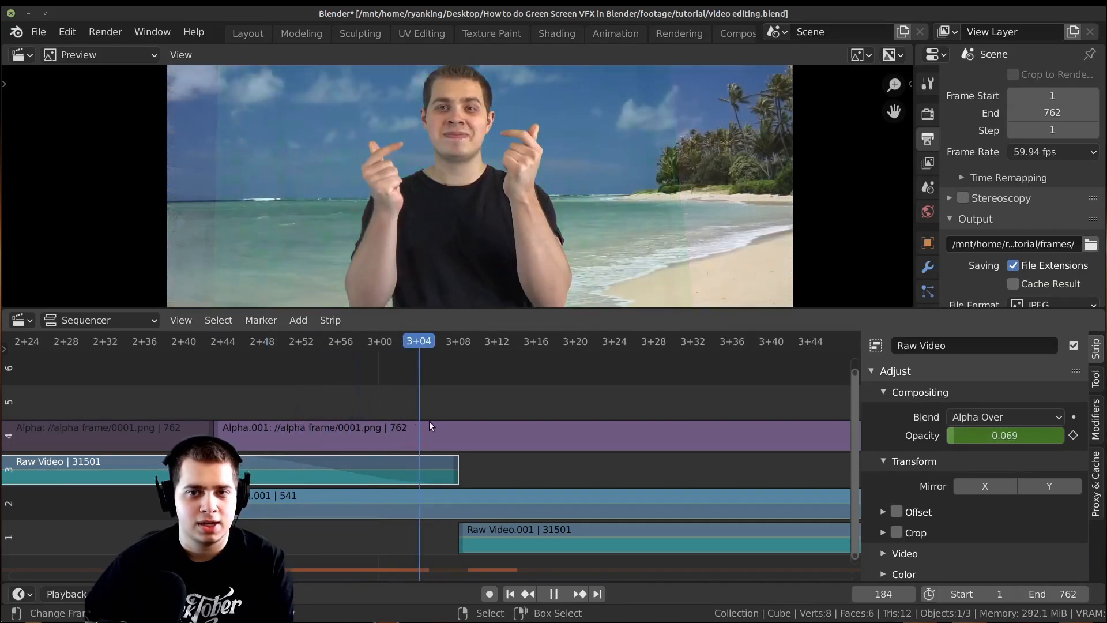
{"action": "left_click_drag", "start_coordinate": [456, 423], "coordinate": [495, 435]}
{"action": "scroll", "coordinate": [494, 435], "scroll_direction": "down", "scroll_amount": 12}
{"action": "middle_click_drag", "start_coordinate": [493, 435], "coordinate": [392, 432]}
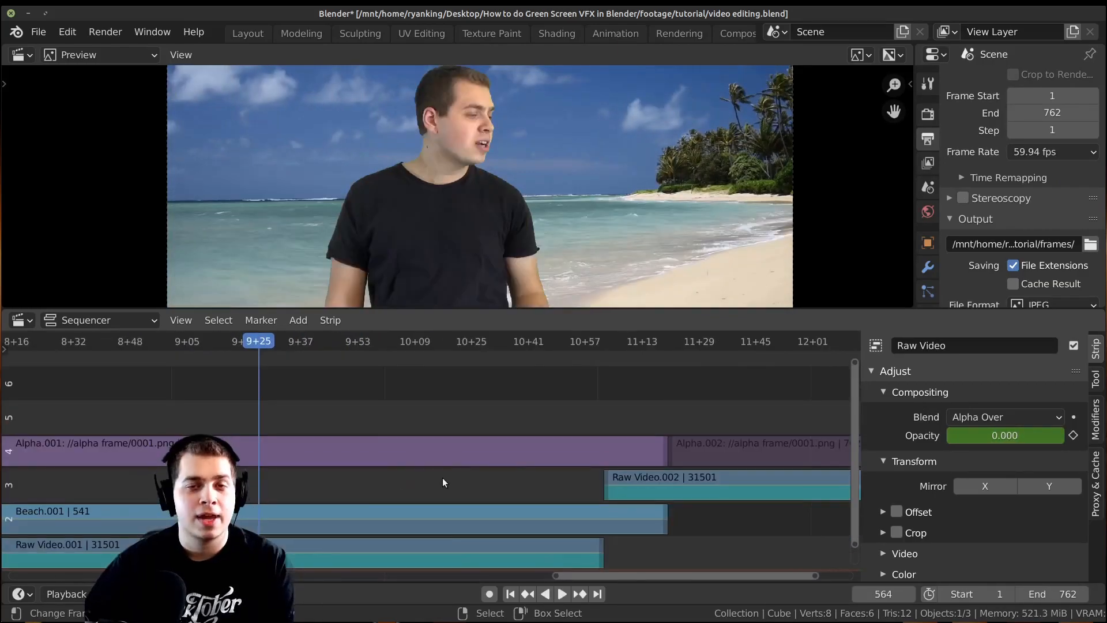
Set the Raw Video.002 strip's opacity to 0.000 at its first frame, 661, and keyframe it
{"action": "left_click_drag", "start_coordinate": [424, 478], "coordinate": [541, 477]}
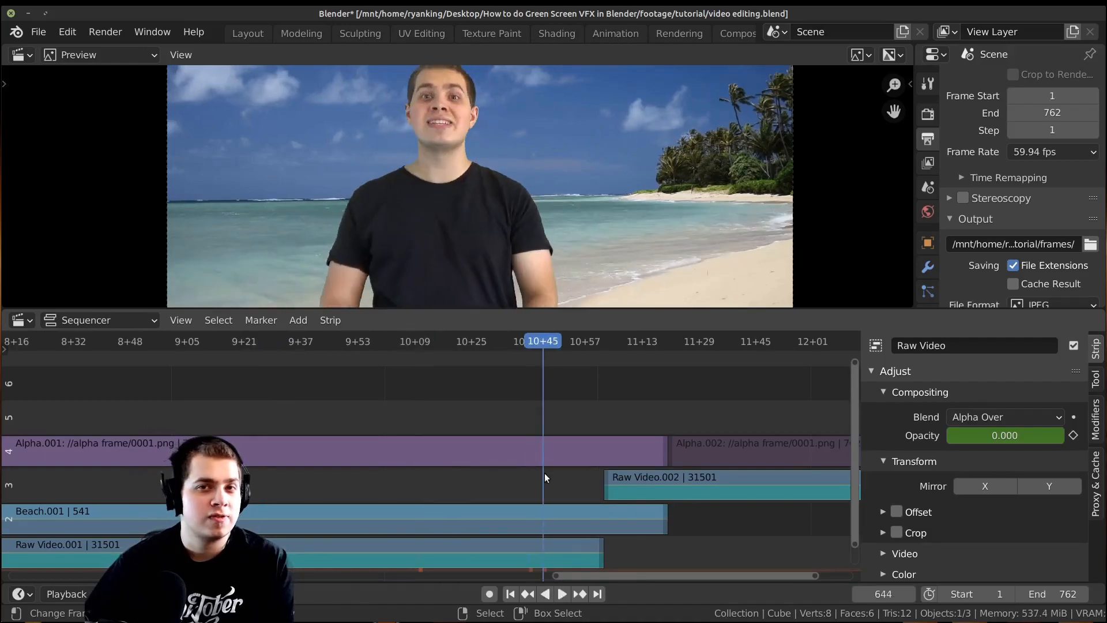
{"action": "scroll", "coordinate": [439, 477], "scroll_direction": "up", "scroll_amount": 6}
{"action": "key", "text": "space"}
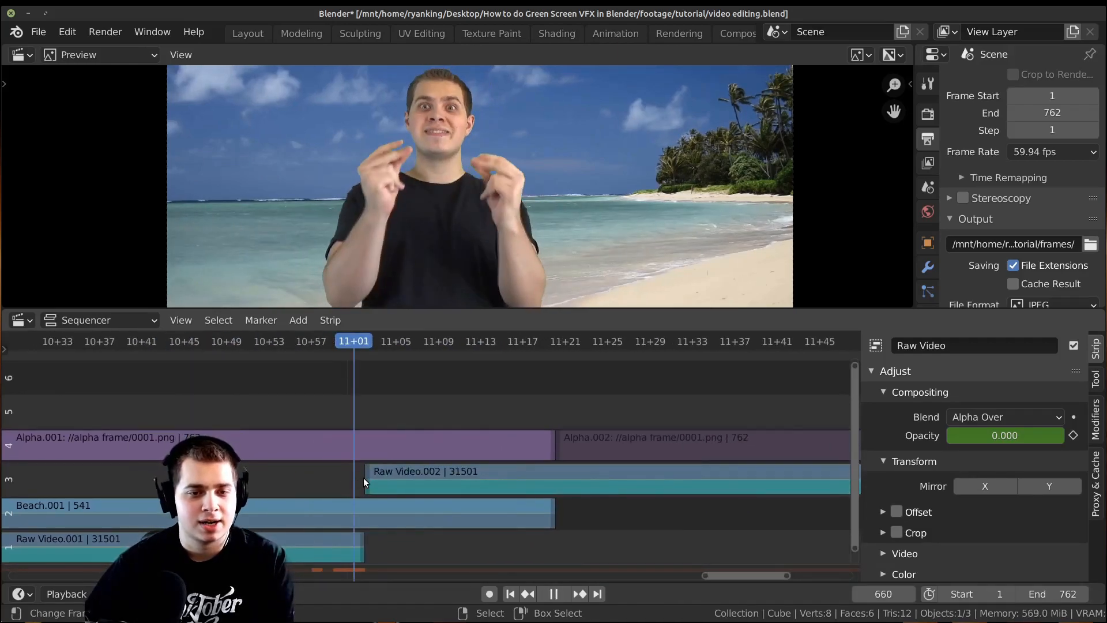
{"action": "key", "text": "space"}
{"action": "left_click", "coordinate": [375, 477]}
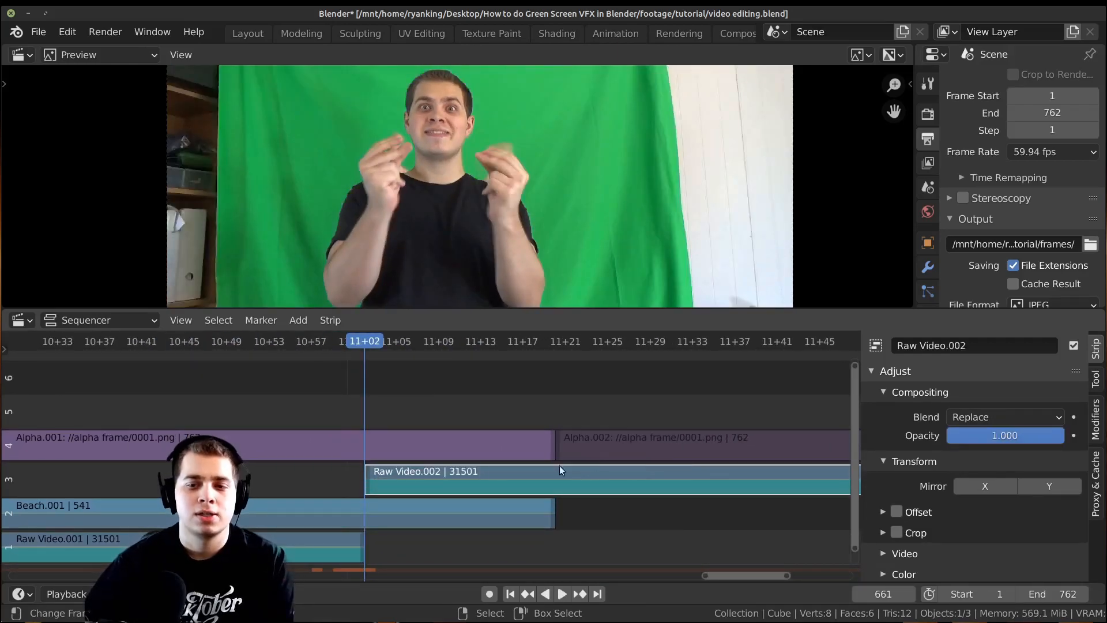
{"action": "left_click_drag", "start_coordinate": [1041, 435], "coordinate": [923, 439]}
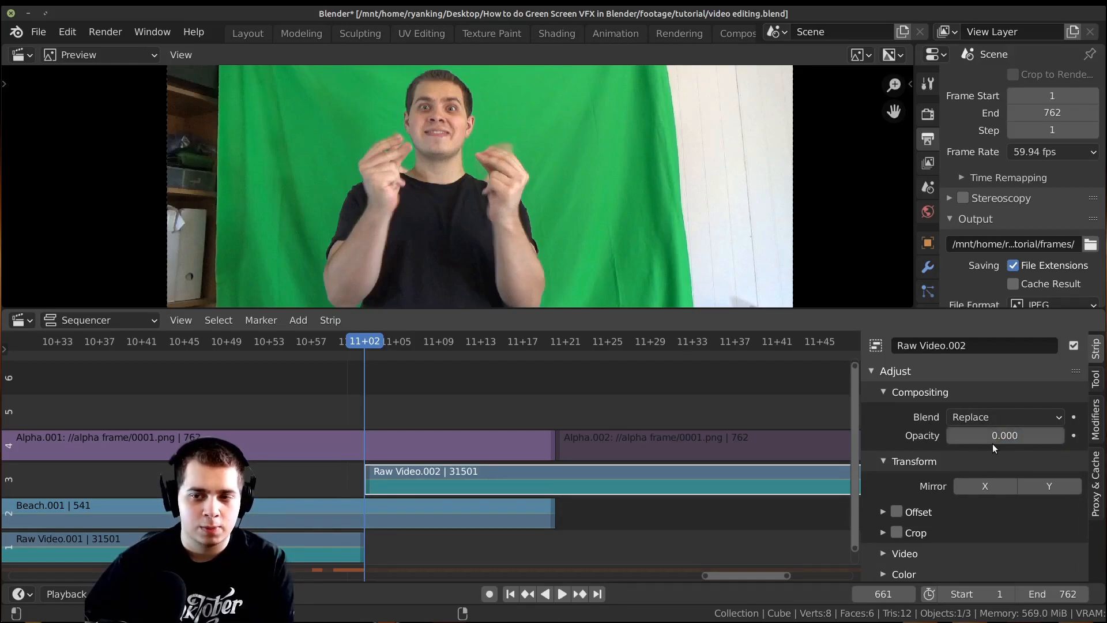
{"action": "key", "text": "i"}
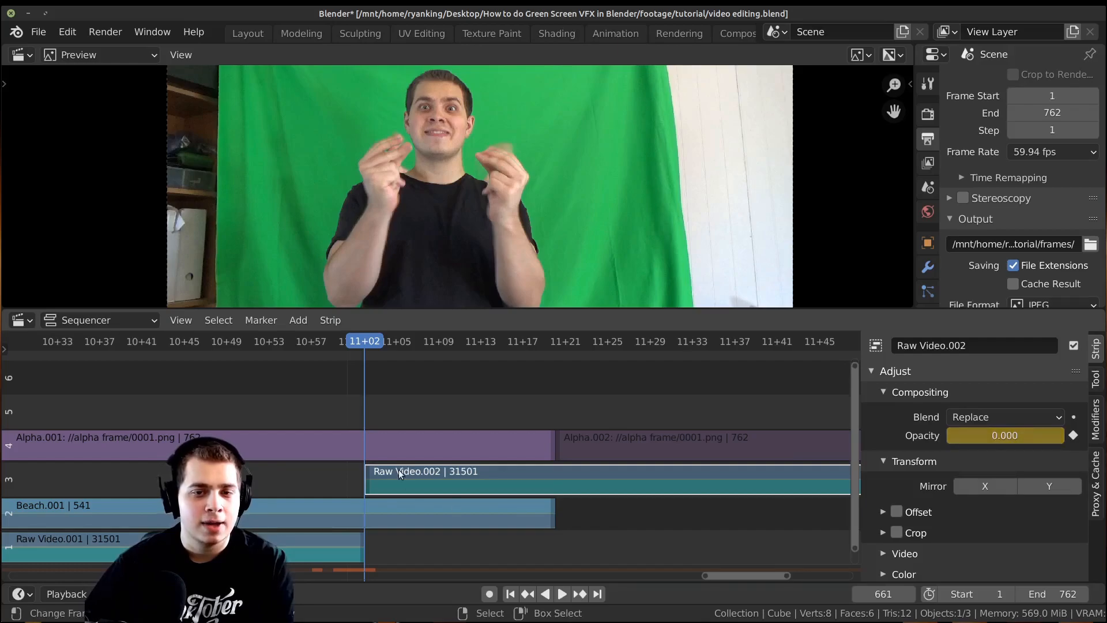
Keyframe the Raw Video.002 strip's opacity at 1.000 on frame 679 and scrub back through the fade
{"action": "key", "text": "space"}
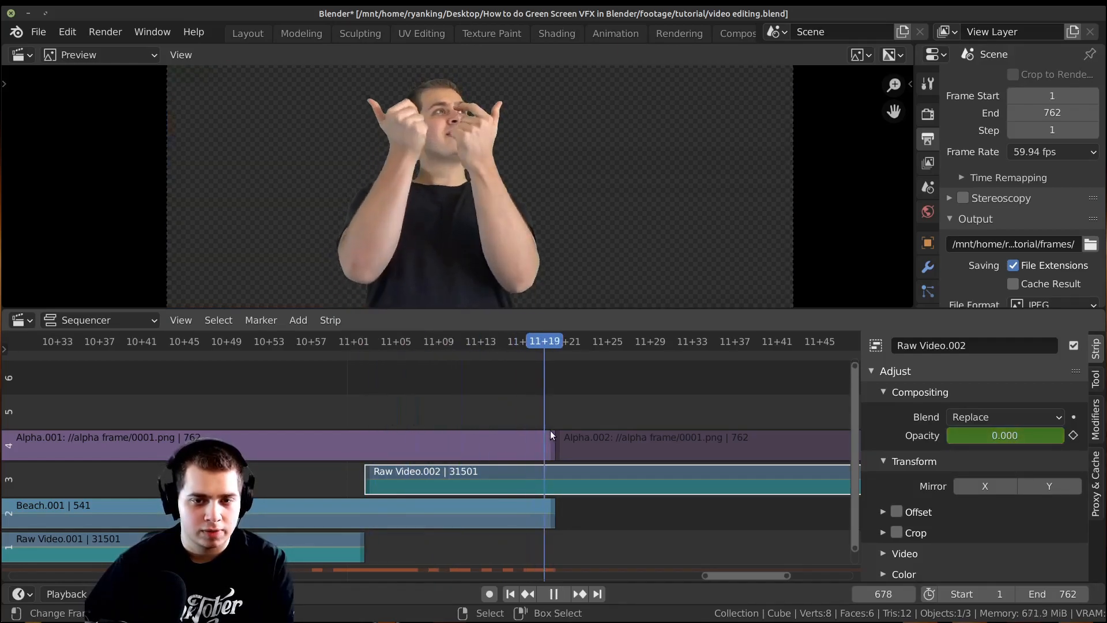
{"action": "key", "text": "space"}
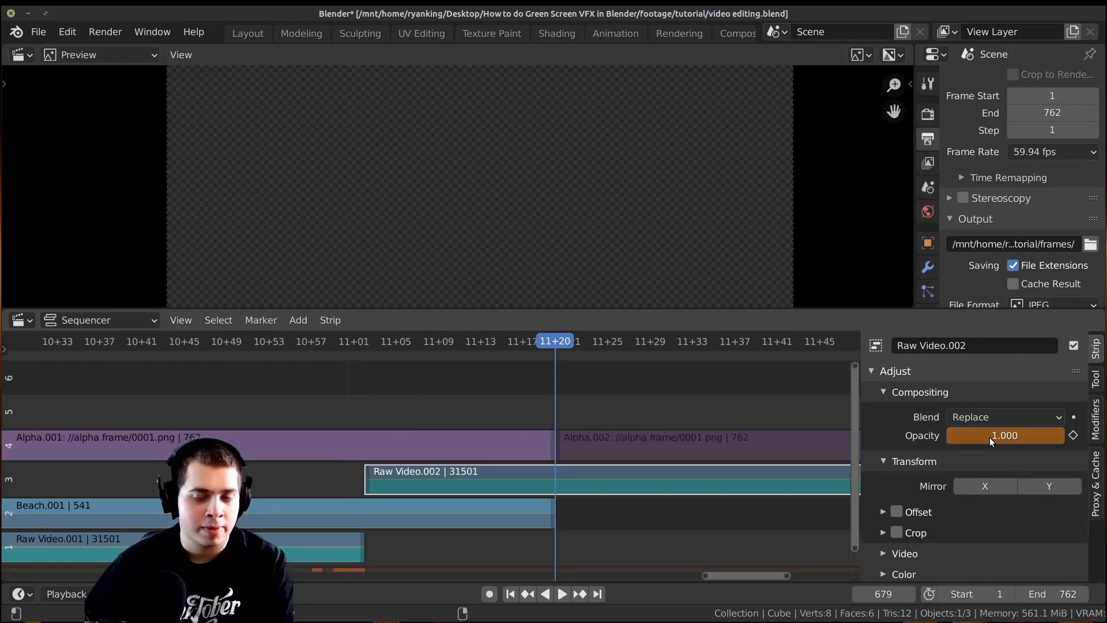
{"action": "key", "text": "i"}
{"action": "left_click_drag", "start_coordinate": [494, 450], "coordinate": [439, 418]}
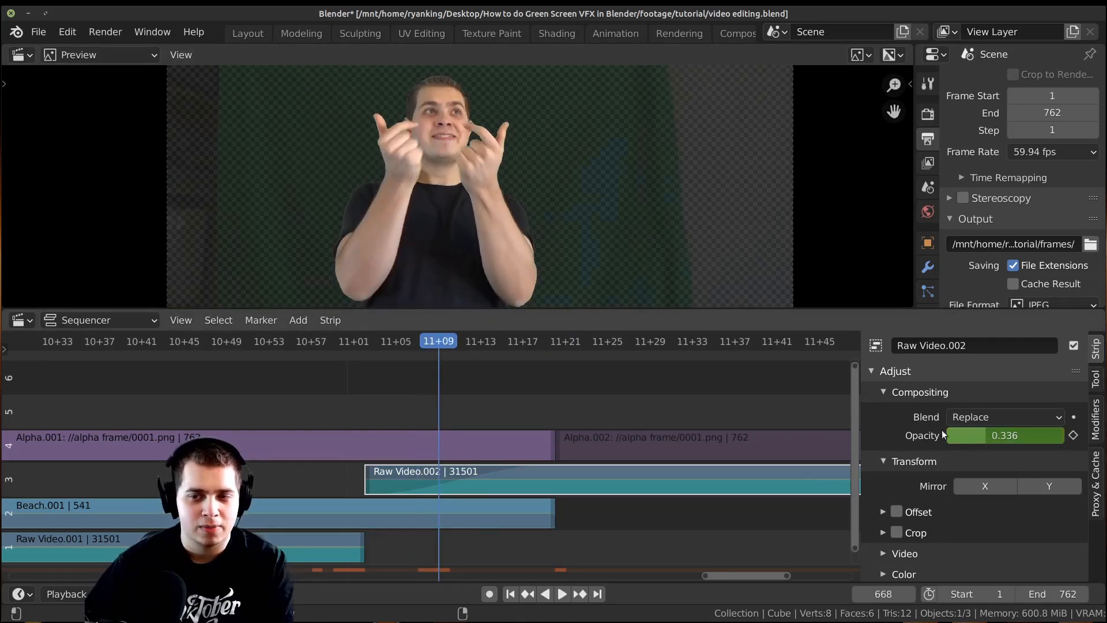
Set the Raw Video.002 strip's blend mode to Alpha Over and scrub through its fade over the beach
{"action": "left_click", "coordinate": [982, 417]}
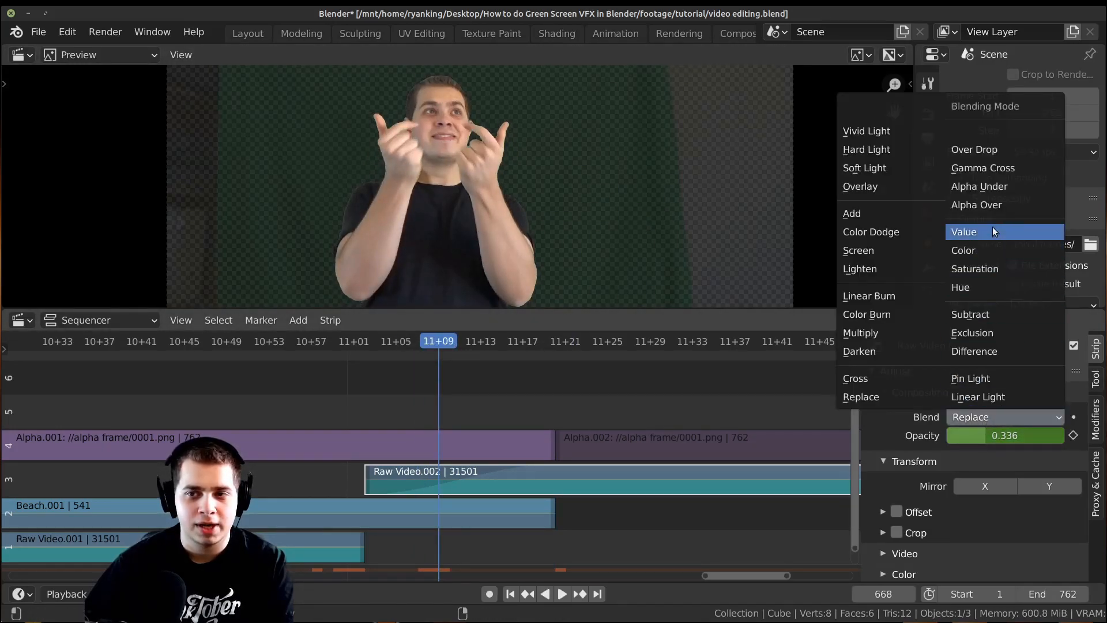
{"action": "left_click", "coordinate": [990, 206]}
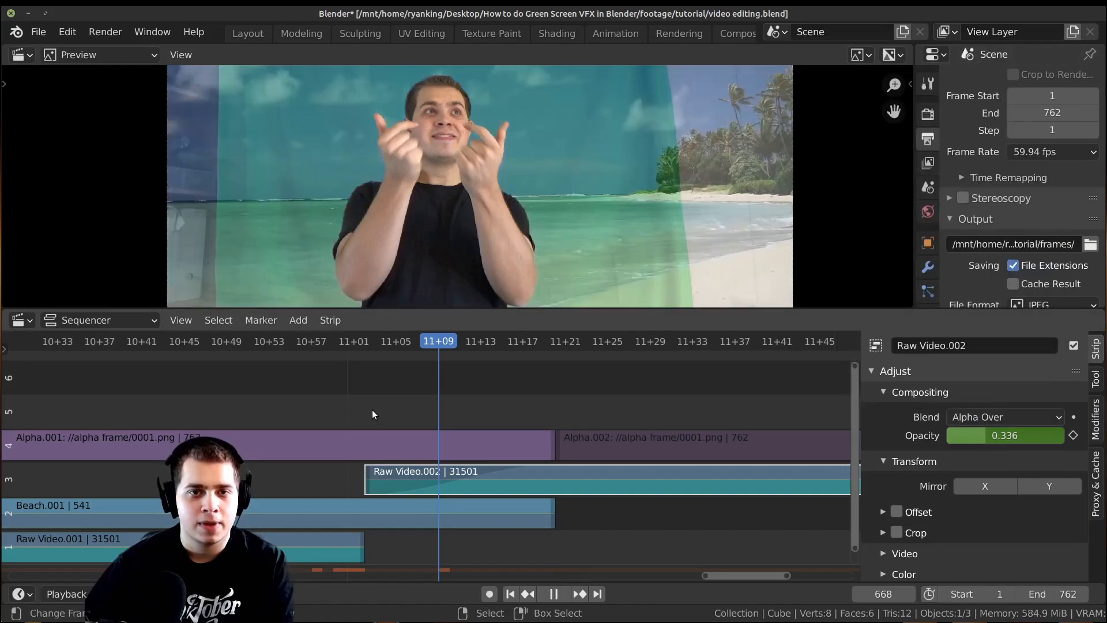
{"action": "left_click_drag", "start_coordinate": [552, 417], "coordinate": [425, 407]}
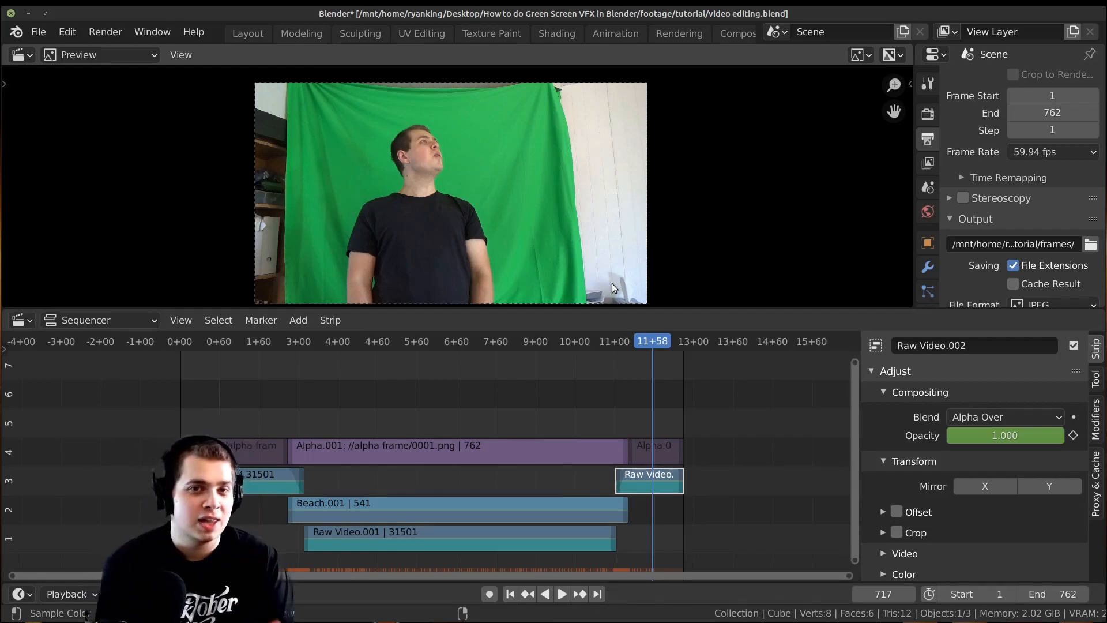
Scrub across the whole edit and examine how well the cut-out person matches the beach background
{"action": "left_click_drag", "start_coordinate": [307, 430], "coordinate": [349, 418]}
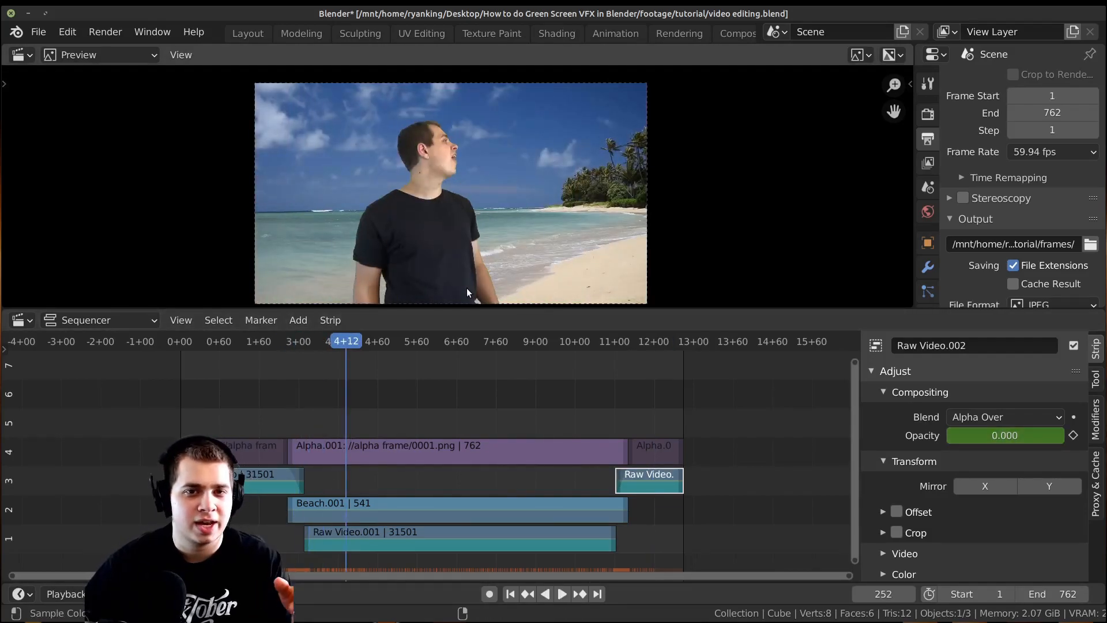
{"action": "scroll", "coordinate": [466, 289], "scroll_direction": "up", "scroll_amount": 2}
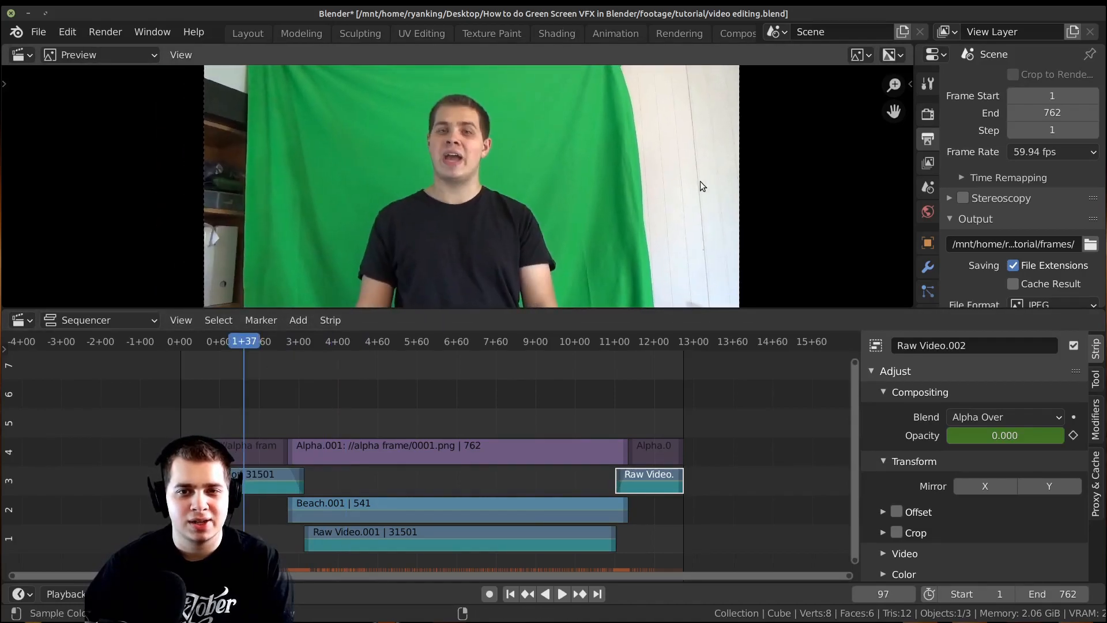
{"action": "scroll", "coordinate": [702, 179], "scroll_direction": "down", "scroll_amount": 1}
{"action": "key", "text": "Home"}
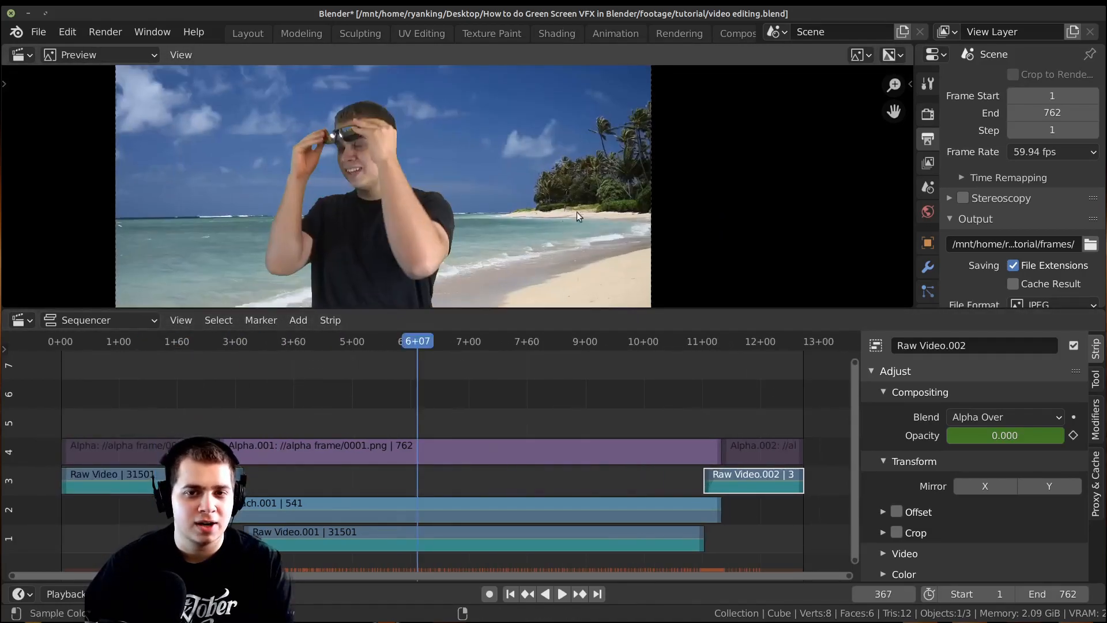
{"action": "middle_click_drag", "start_coordinate": [246, 101], "coordinate": [303, 143]}
{"action": "scroll", "coordinate": [565, 120], "scroll_direction": "down", "scroll_amount": 2}
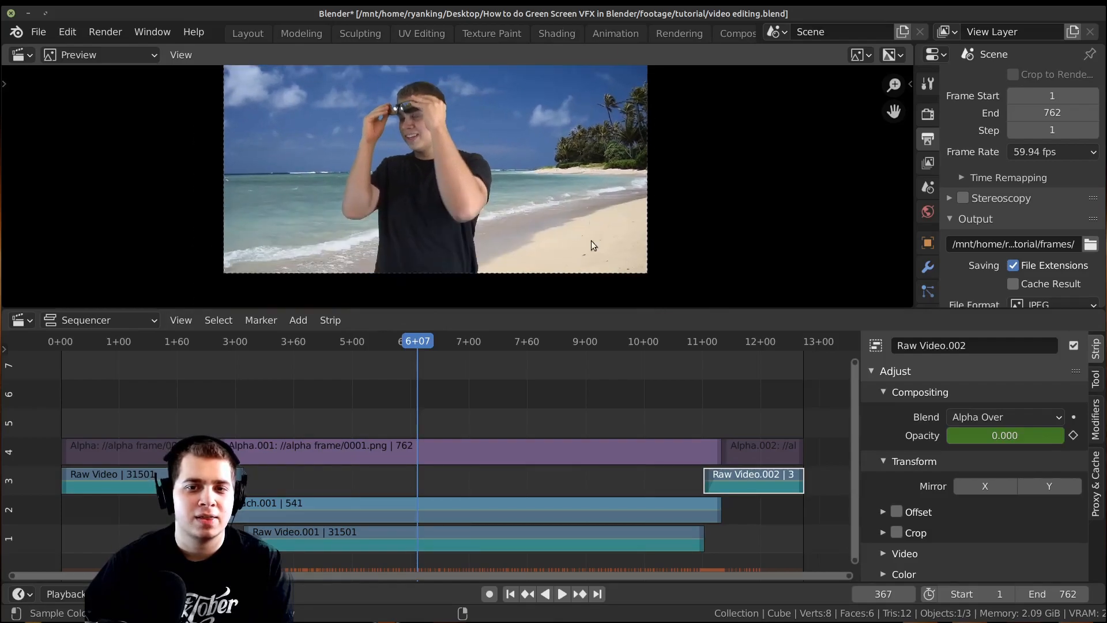
{"action": "scroll", "coordinate": [588, 239], "scroll_direction": "up", "scroll_amount": 2}
{"action": "scroll", "coordinate": [461, 194], "scroll_direction": "up", "scroll_amount": 2}
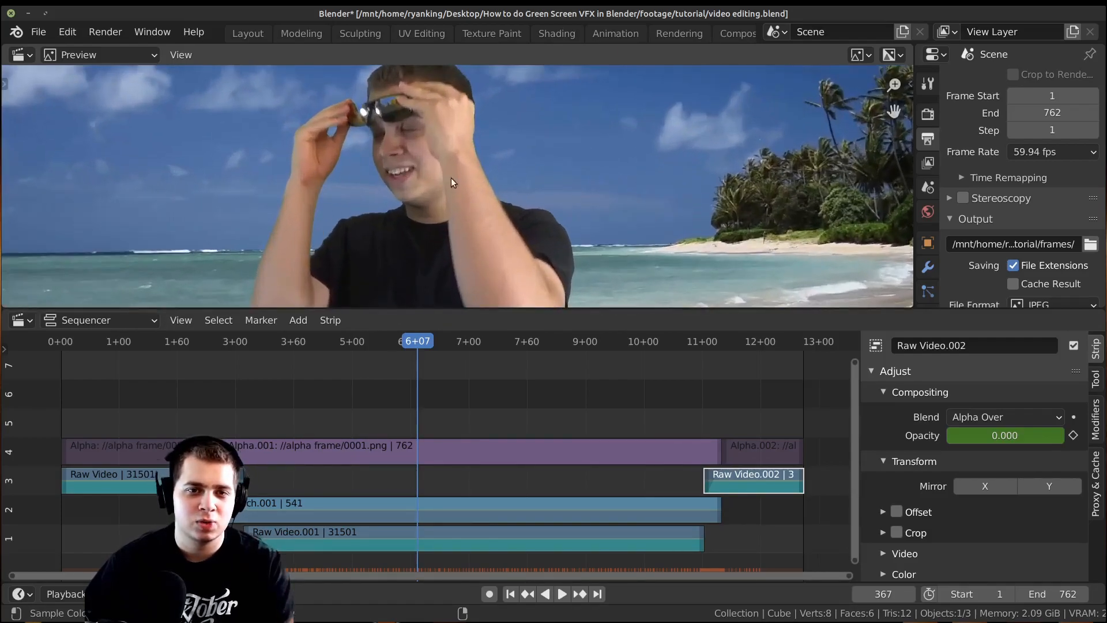
{"action": "scroll", "coordinate": [481, 214], "scroll_direction": "down", "scroll_amount": 3}
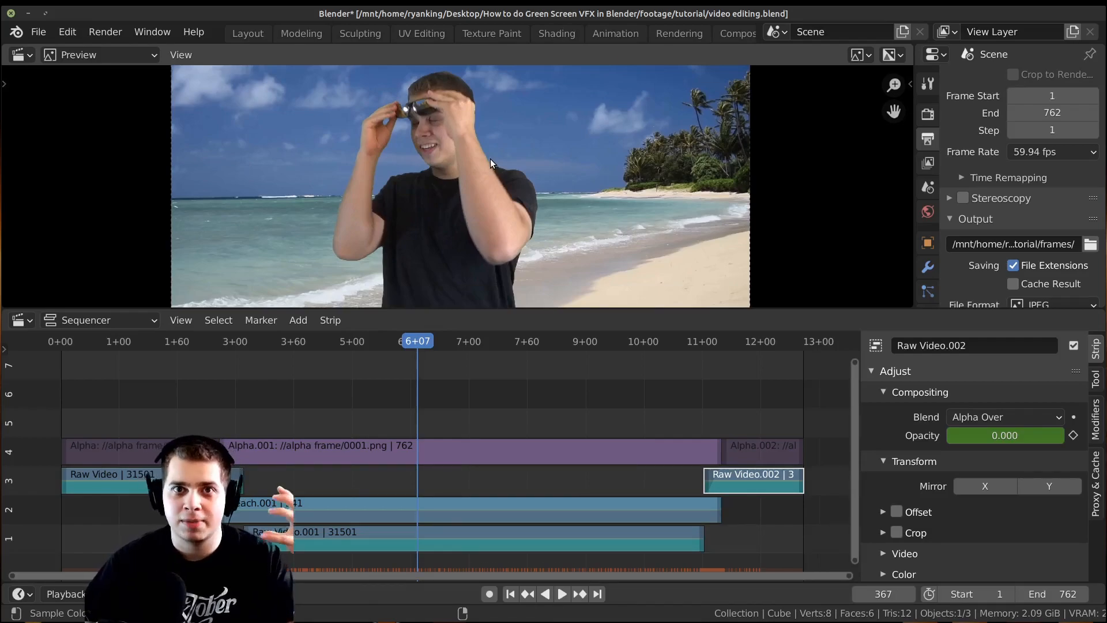
{"action": "scroll", "coordinate": [490, 158], "scroll_direction": "up", "scroll_amount": 1}
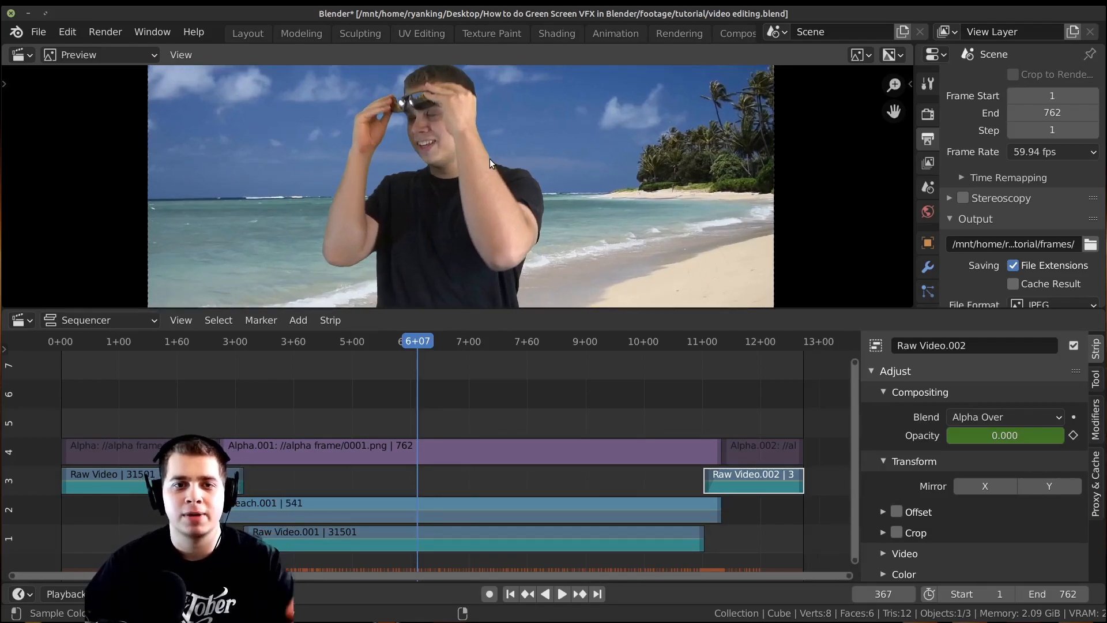
{"action": "scroll", "coordinate": [506, 177], "scroll_direction": "down", "scroll_amount": 2}
{"action": "scroll", "coordinate": [506, 176], "scroll_direction": "down", "scroll_amount": 1}
{"action": "left_click", "coordinate": [178, 427]}
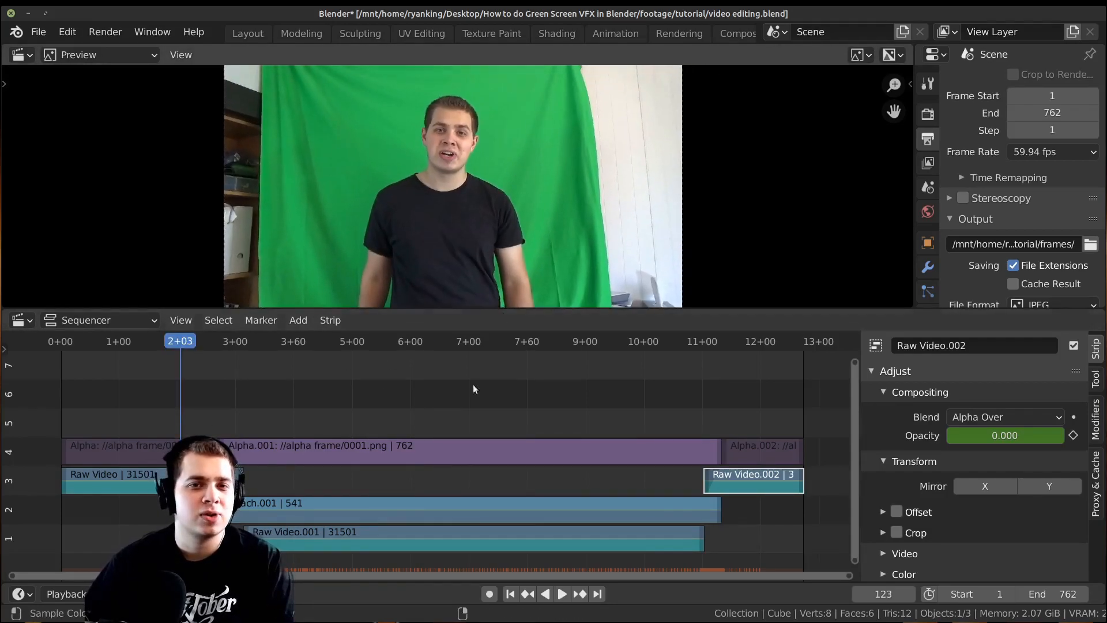
Select the Alpha.001 strip, go to its first frame, 163, and add a Color Balance modifier to it
{"action": "left_click", "coordinate": [437, 434]}
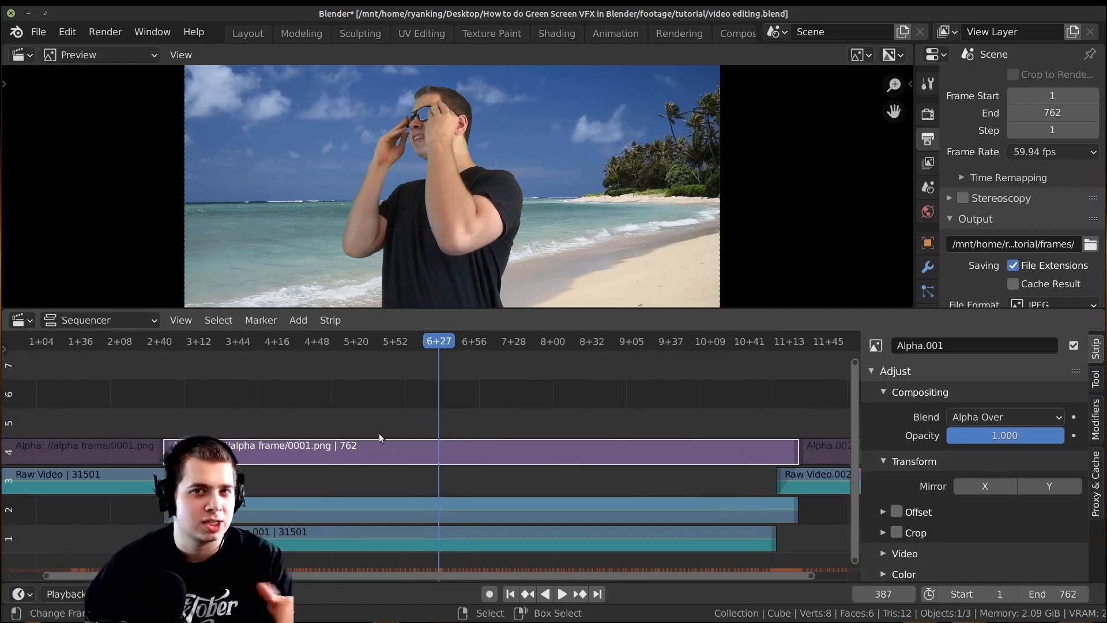
{"action": "scroll", "coordinate": [404, 433], "scroll_direction": "down", "scroll_amount": 2}
{"action": "scroll", "coordinate": [514, 456], "scroll_direction": "up", "scroll_amount": 5}
{"action": "left_click", "coordinate": [399, 457]}
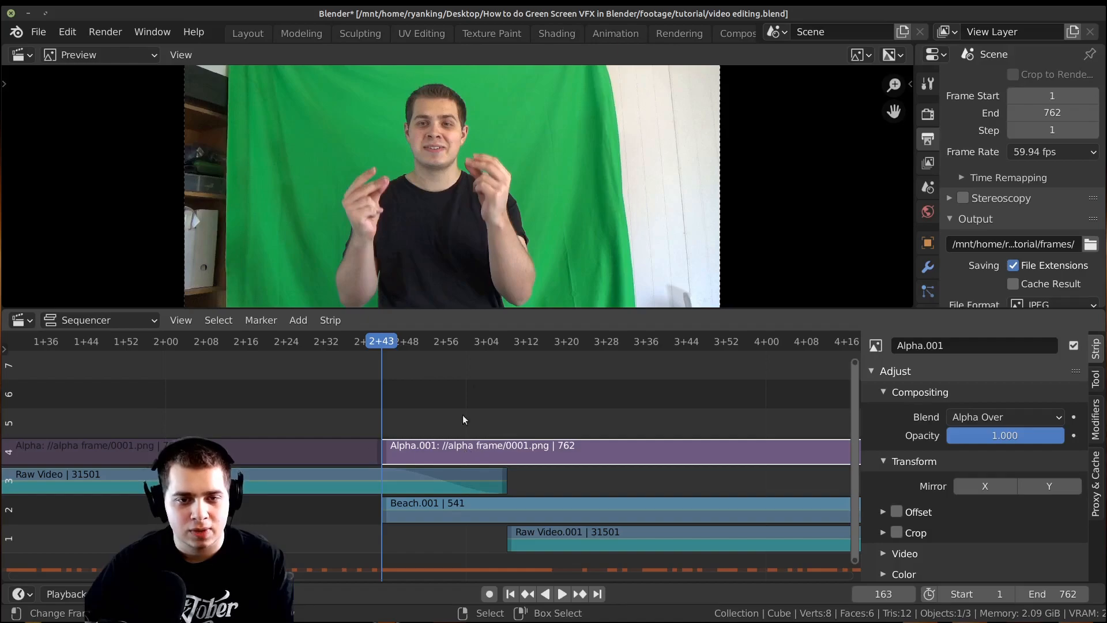
{"action": "scroll", "coordinate": [555, 203], "scroll_direction": "down", "scroll_amount": 2}
{"action": "scroll", "coordinate": [555, 203], "scroll_direction": "up", "scroll_amount": 1}
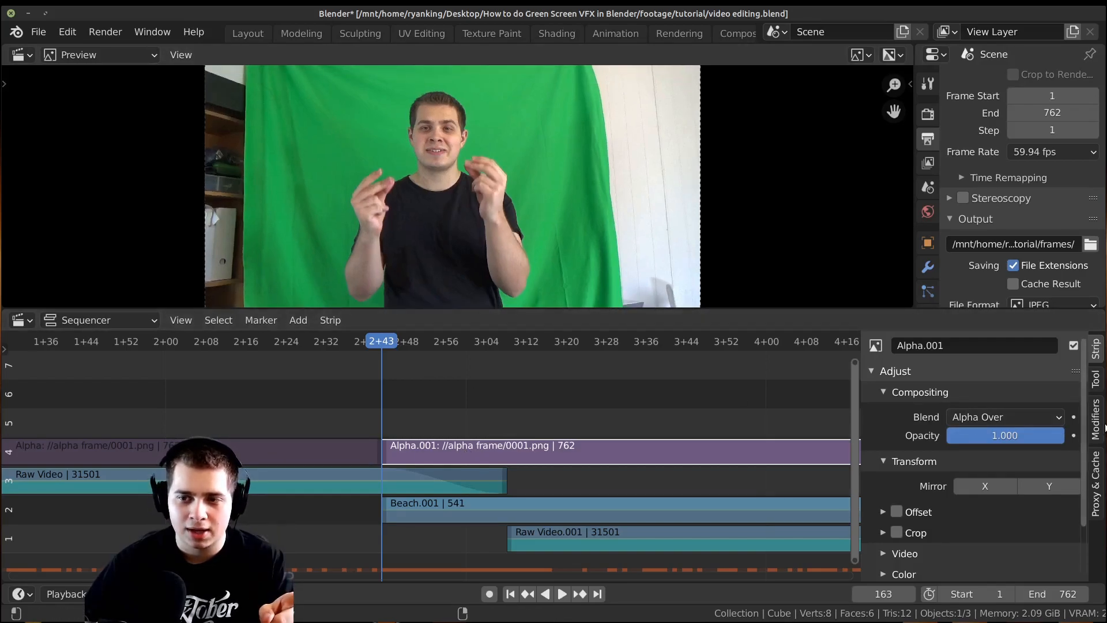
{"action": "left_click", "coordinate": [1096, 418]}
{"action": "left_click", "coordinate": [924, 387]}
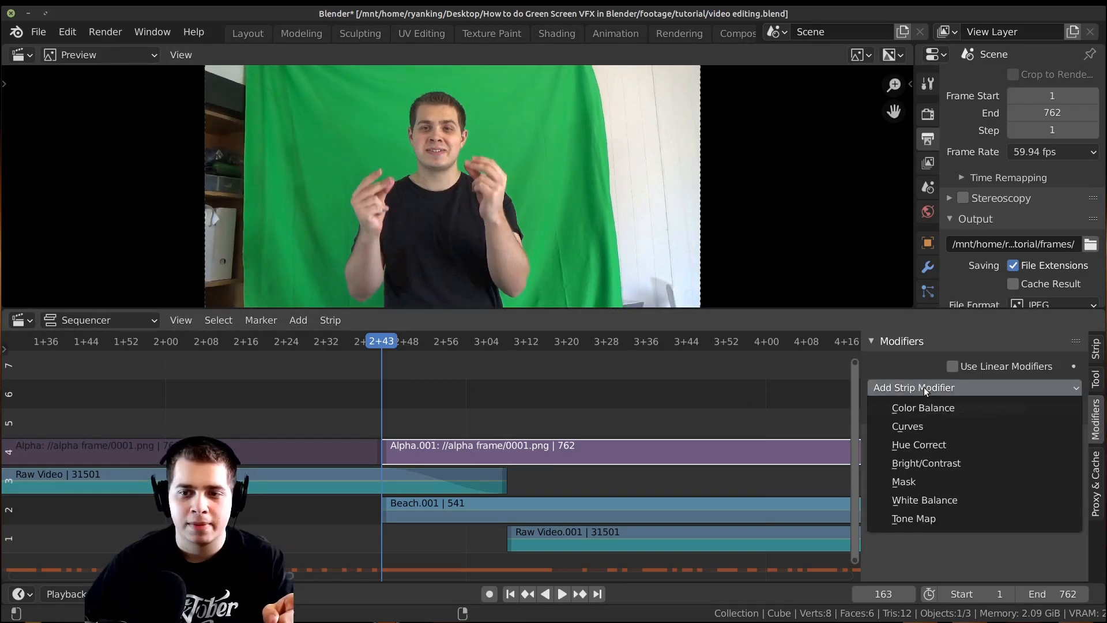
{"action": "left_click", "coordinate": [923, 391]}
{"action": "left_click", "coordinate": [888, 387]}
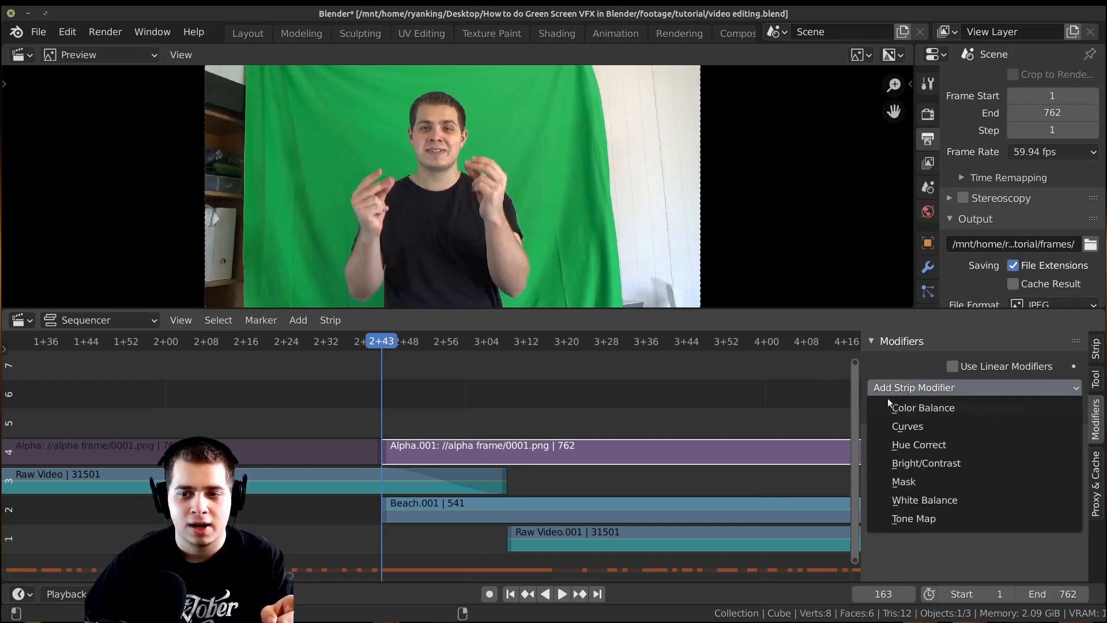
{"action": "left_click", "coordinate": [932, 414]}
Keyframe the neutral Lift, Gamma and Gain colours of the Color Balance modifier at frame 163
{"action": "scroll", "coordinate": [902, 424], "scroll_direction": "down", "scroll_amount": 5}
{"action": "left_click", "coordinate": [901, 424]}
{"action": "key", "text": "Escape"}
{"action": "scroll", "coordinate": [901, 426], "scroll_direction": "down", "scroll_amount": 4}
{"action": "left_click", "coordinate": [906, 435]}
{"action": "left_click", "coordinate": [887, 529]}
{"action": "scroll", "coordinate": [903, 526], "scroll_direction": "up", "scroll_amount": 6}
{"action": "scroll", "coordinate": [903, 503], "scroll_direction": "down", "scroll_amount": 3}
{"action": "scroll", "coordinate": [888, 476], "scroll_direction": "up", "scroll_amount": 2}
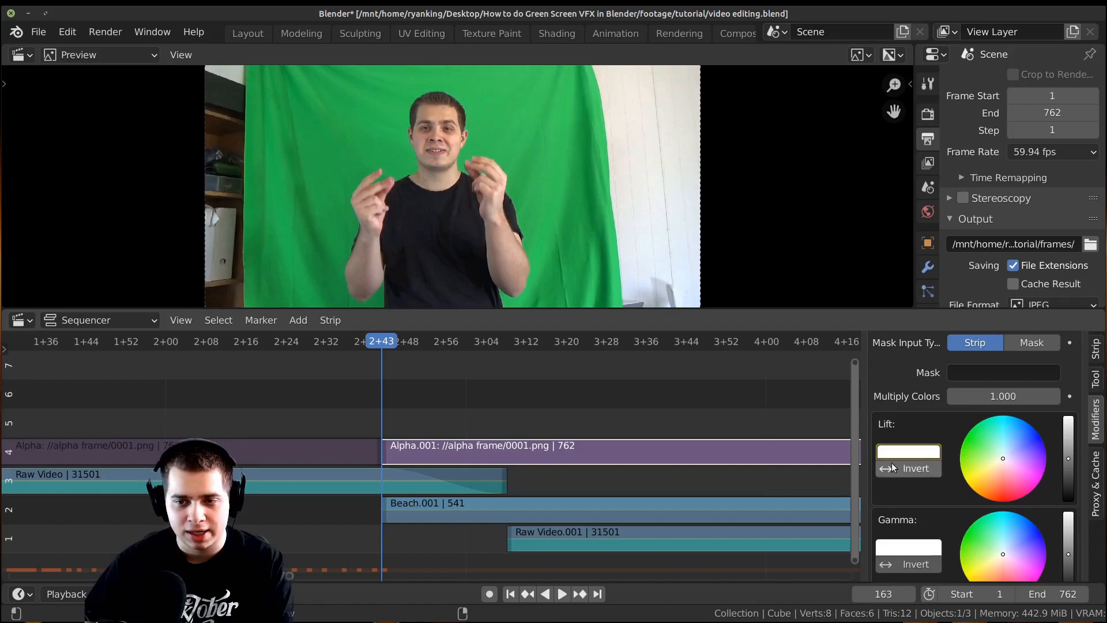
{"action": "scroll", "coordinate": [881, 462], "scroll_direction": "down", "scroll_amount": 2}
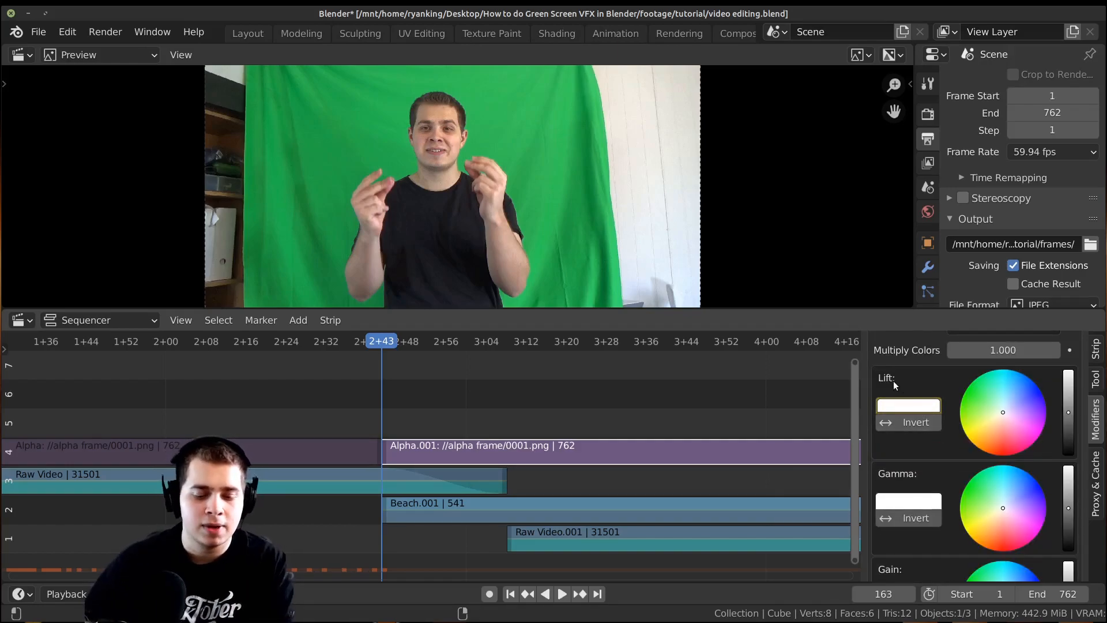
{"action": "scroll", "coordinate": [909, 496], "scroll_direction": "down", "scroll_amount": 3}
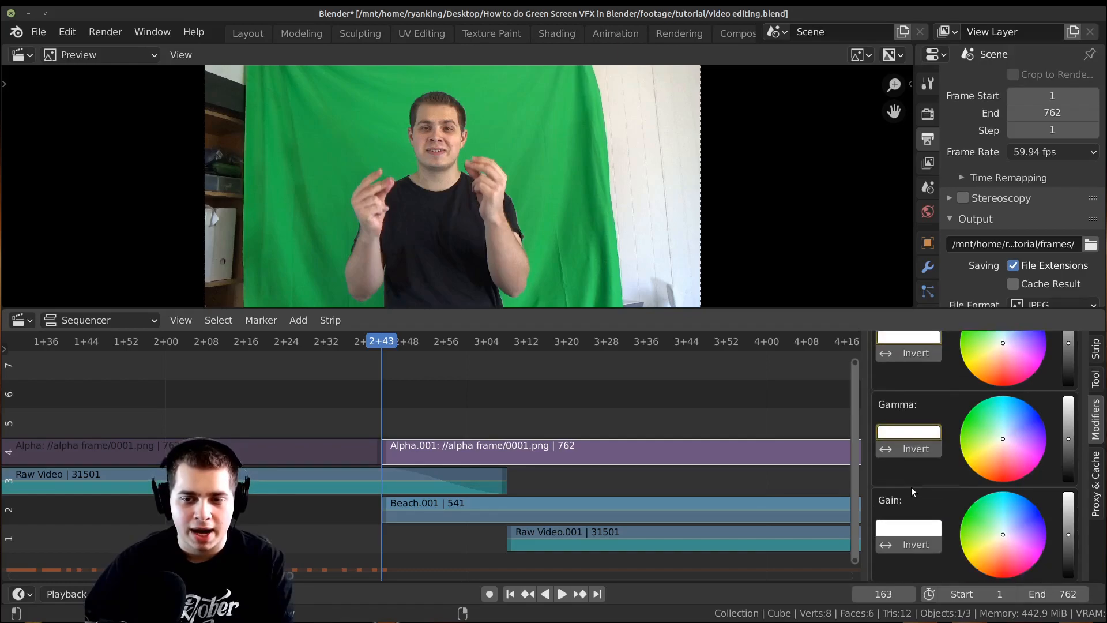
{"action": "scroll", "coordinate": [918, 510], "scroll_direction": "up", "scroll_amount": 5}
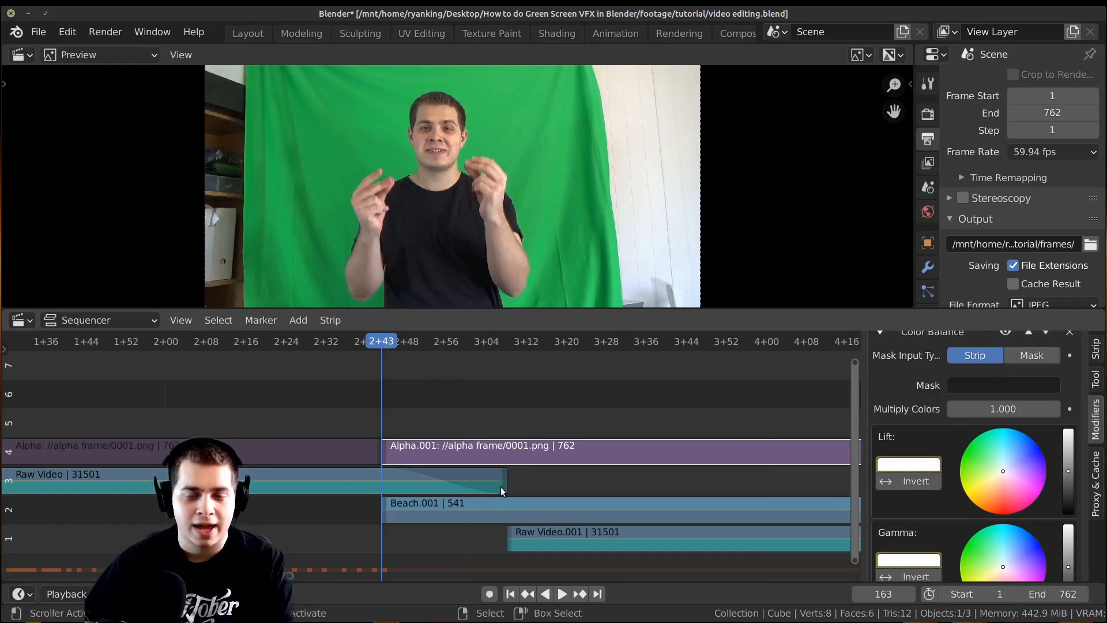
Advance to the end of the first fade, frame 188, and tint the Color Balance Lift toward light blue
{"action": "scroll", "coordinate": [455, 462], "scroll_direction": "up", "scroll_amount": 4}
{"action": "key", "text": "space"}
{"action": "key", "text": "space"}
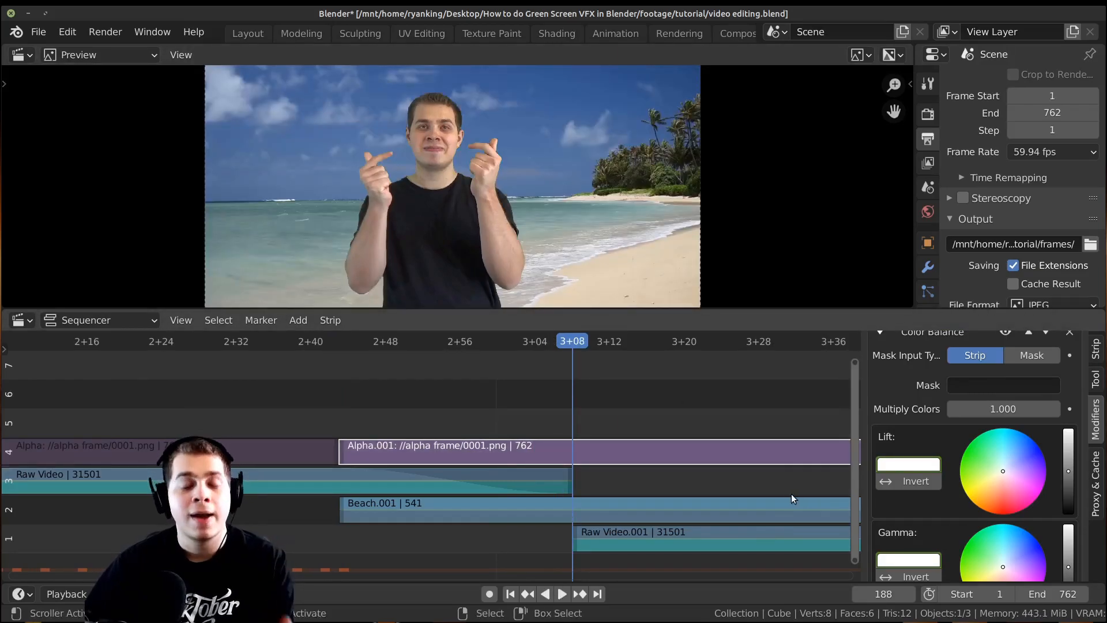
{"action": "scroll", "coordinate": [610, 254], "scroll_direction": "down", "scroll_amount": 3}
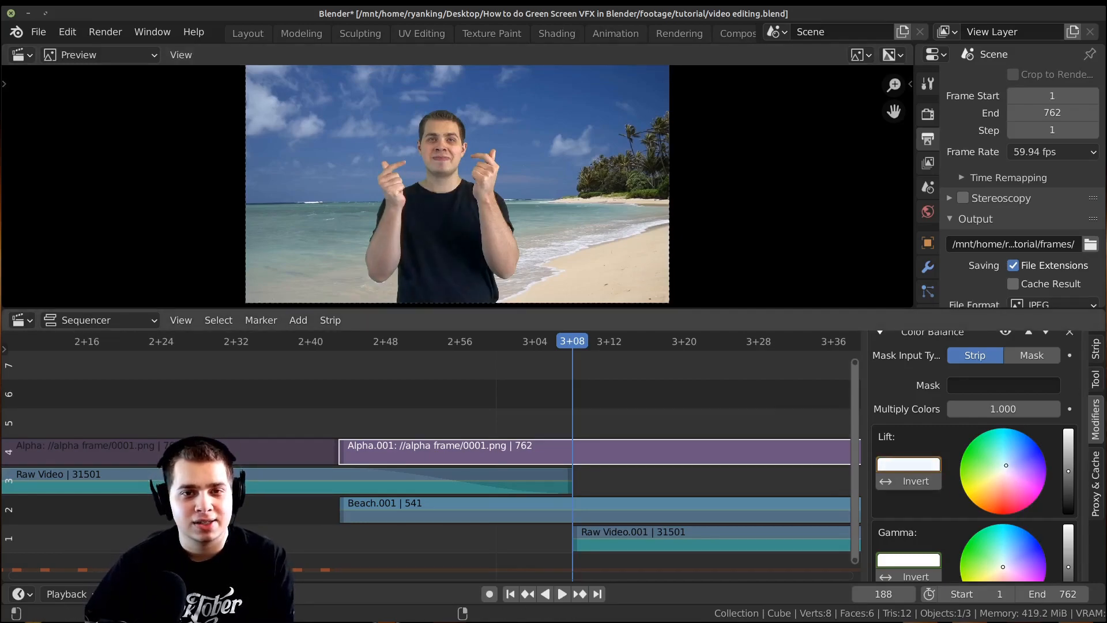
{"action": "left_click_drag", "start_coordinate": [1061, 472], "coordinate": [1067, 472]}
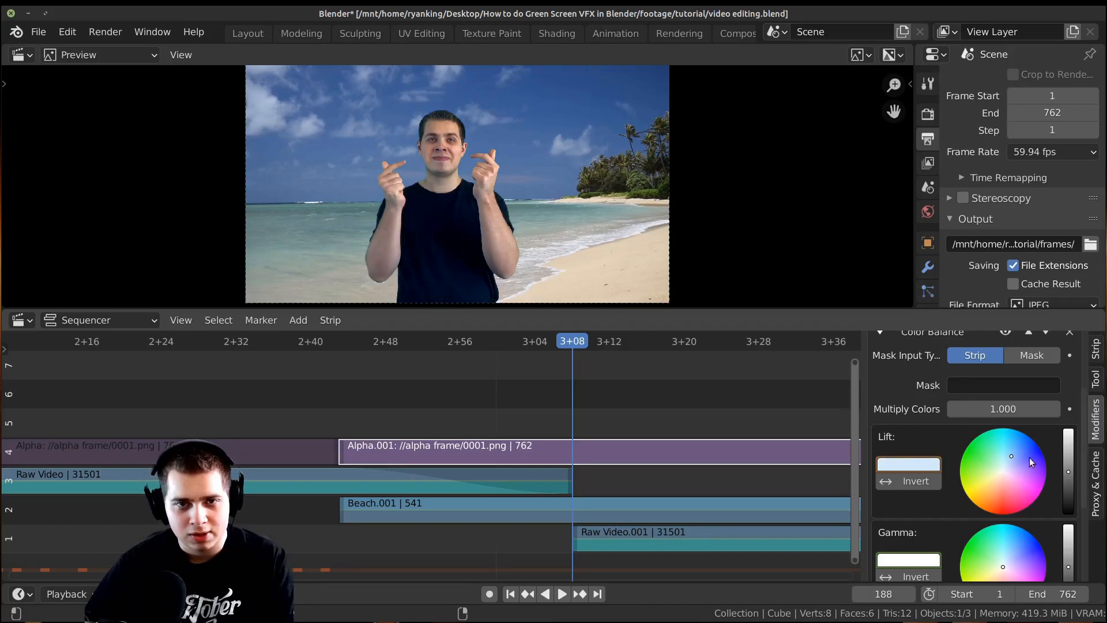
{"action": "left_click_drag", "start_coordinate": [1066, 468], "coordinate": [1068, 467]}
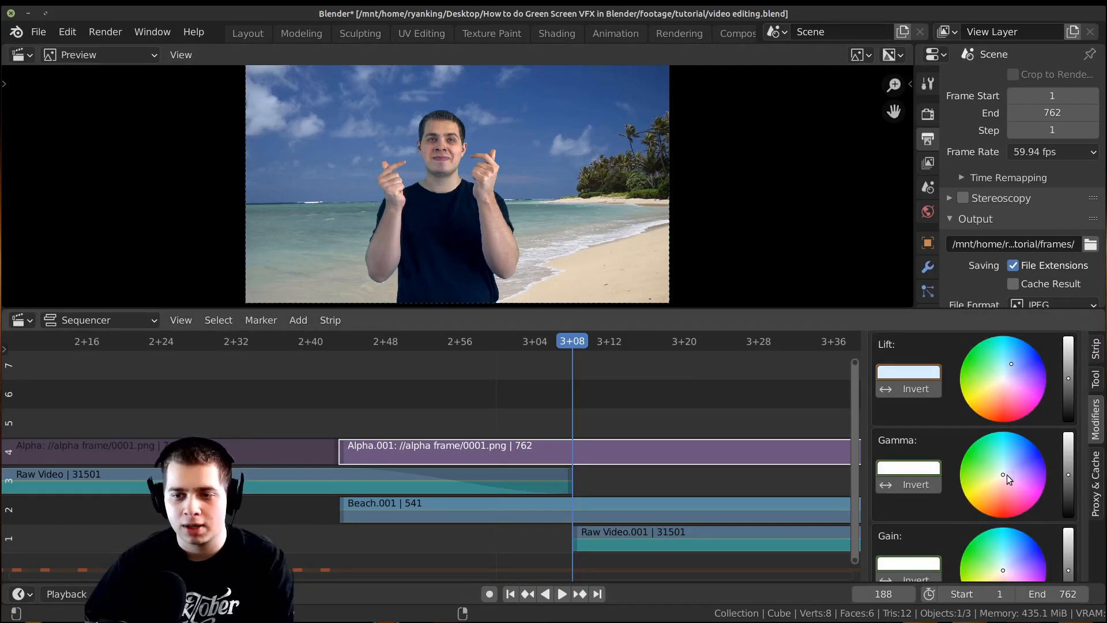
Shift the Gamma slightly toward yellow and the Gain slightly toward blue, checking the tint on the person up close
{"action": "scroll", "coordinate": [1010, 502], "scroll_direction": "down", "scroll_amount": 2}
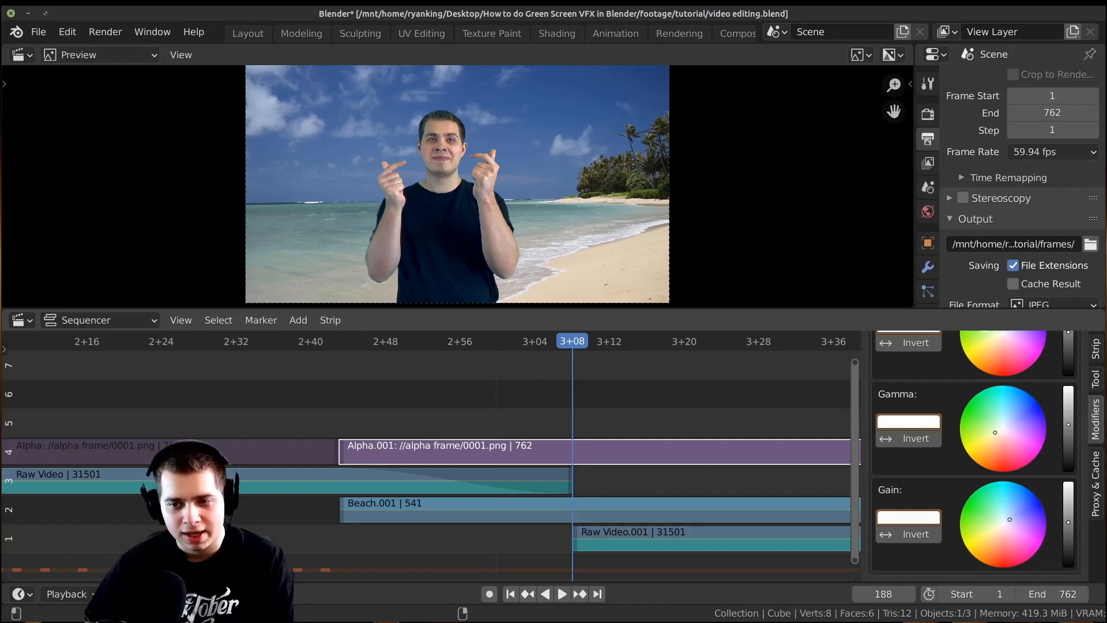
{"action": "left_click_drag", "start_coordinate": [1004, 524], "coordinate": [1011, 522]}
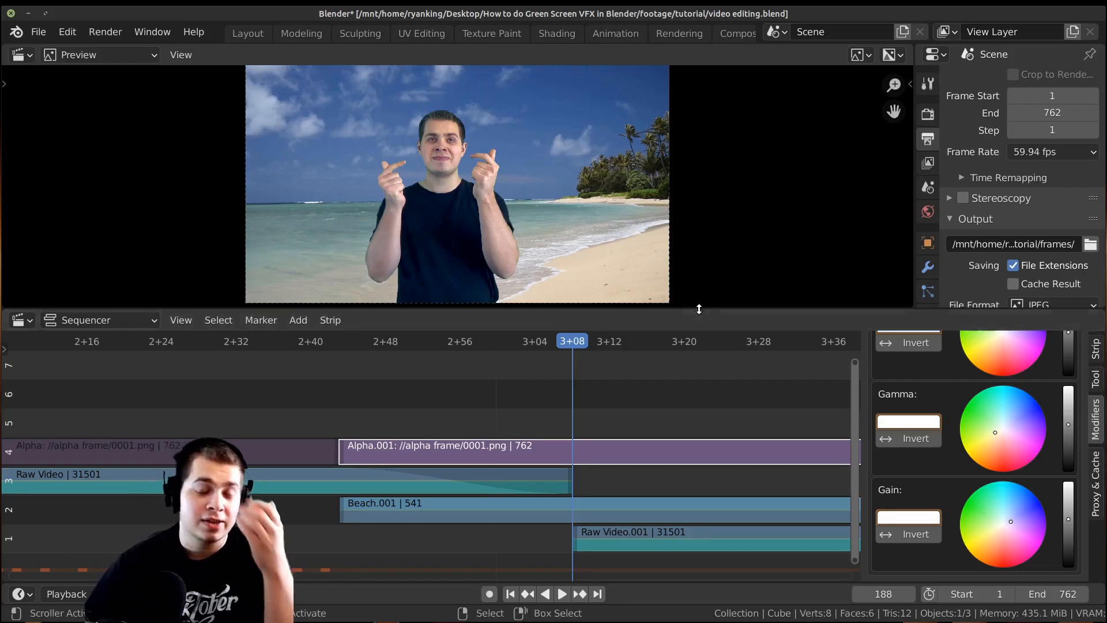
{"action": "scroll", "coordinate": [673, 200], "scroll_direction": "up", "scroll_amount": 5}
{"action": "scroll", "coordinate": [673, 203], "scroll_direction": "up", "scroll_amount": 4}
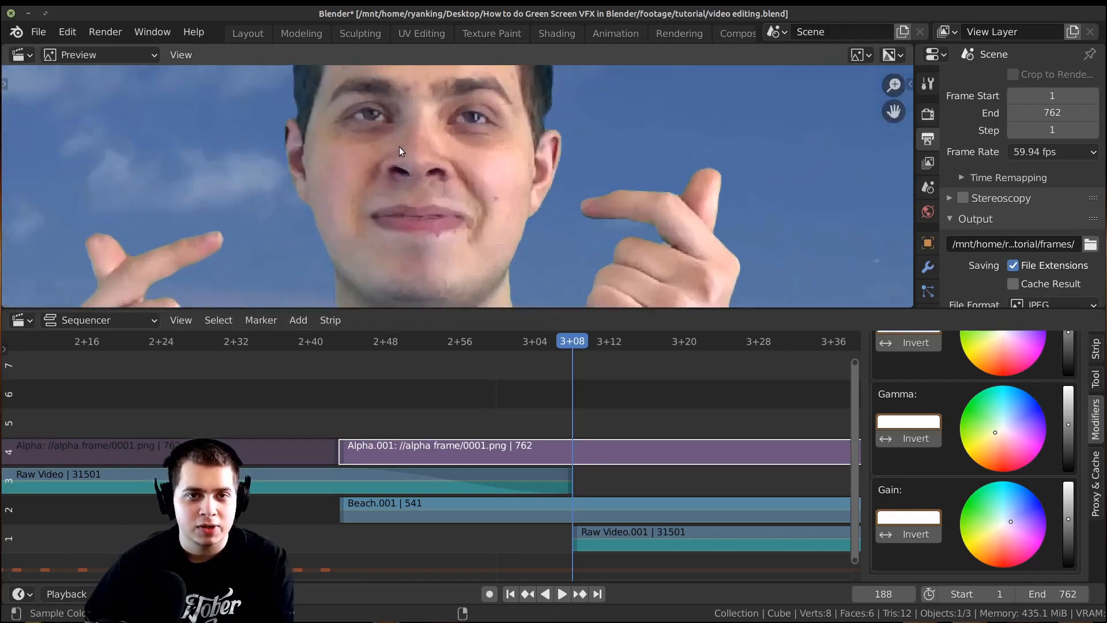
{"action": "scroll", "coordinate": [526, 207], "scroll_direction": "down", "scroll_amount": 8}
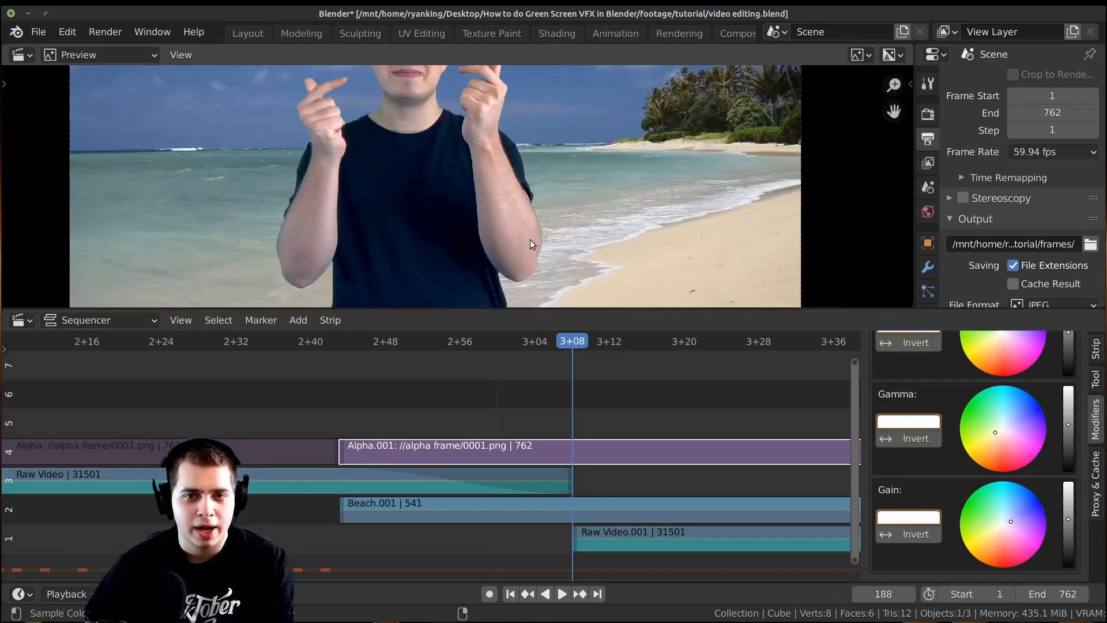
{"action": "middle_click_drag", "start_coordinate": [555, 207], "coordinate": [570, 253]}
{"action": "scroll", "coordinate": [572, 253], "scroll_direction": "down", "scroll_amount": 1}
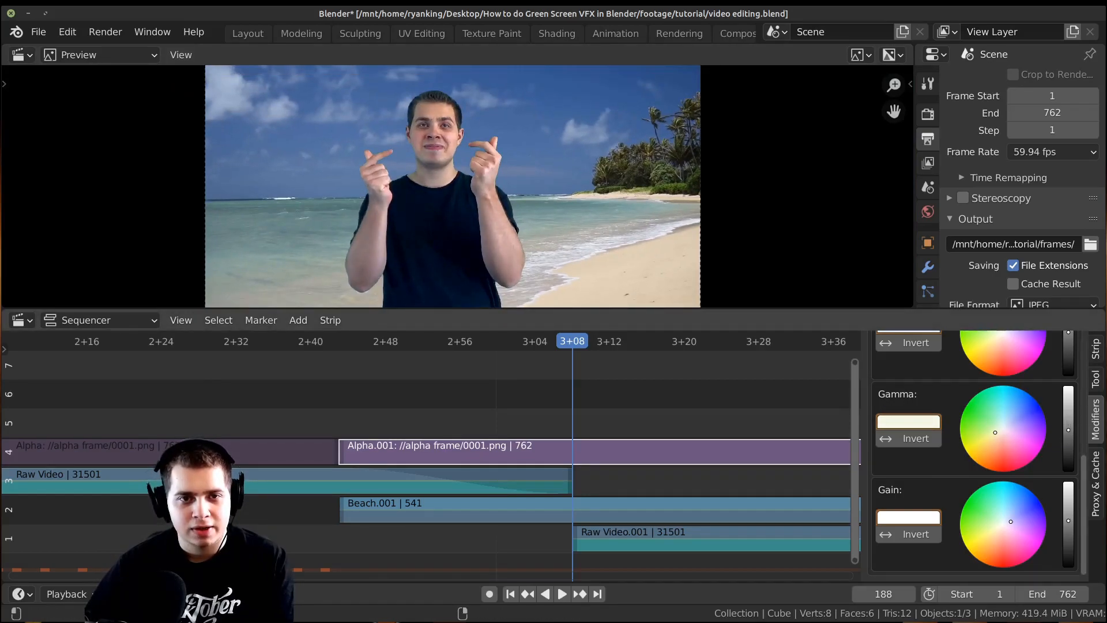
Fine-tune the brightness of the Color Balance Lift and Gamma at frame 188
{"action": "scroll", "coordinate": [1061, 391], "scroll_direction": "up", "scroll_amount": 4}
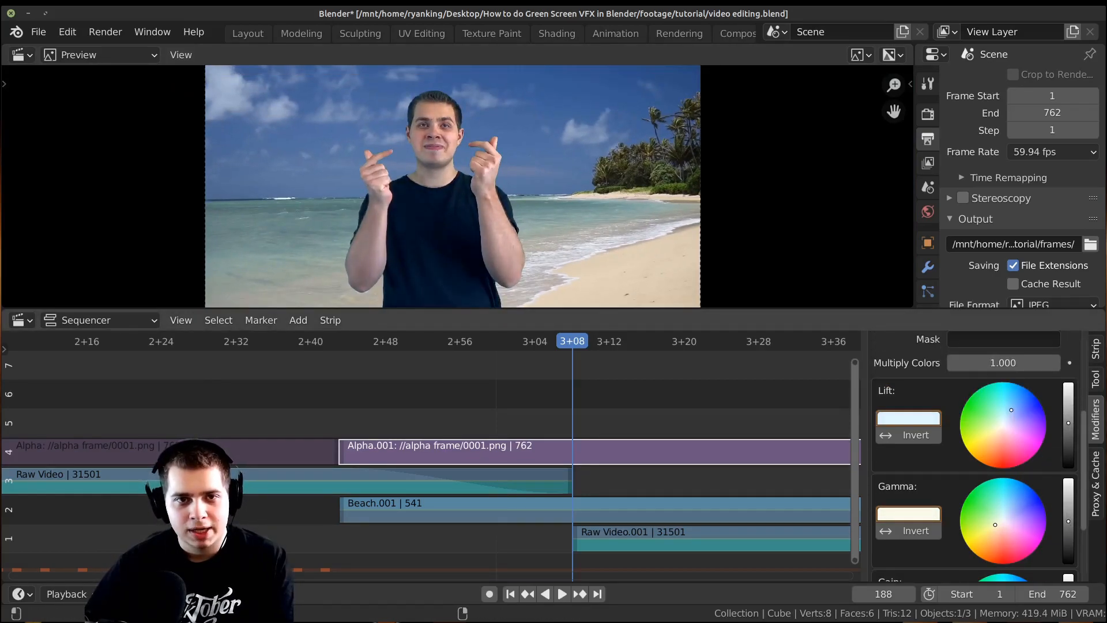
{"action": "scroll", "coordinate": [1076, 473], "scroll_direction": "down", "scroll_amount": 3}
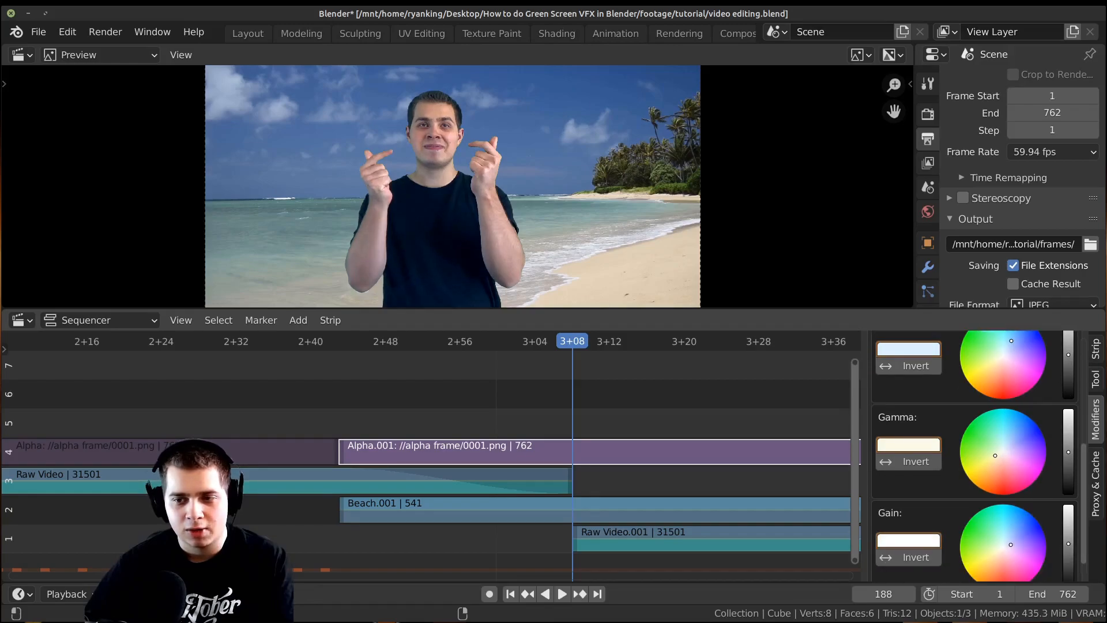
{"action": "scroll", "coordinate": [520, 479], "scroll_direction": "up", "scroll_amount": 3}
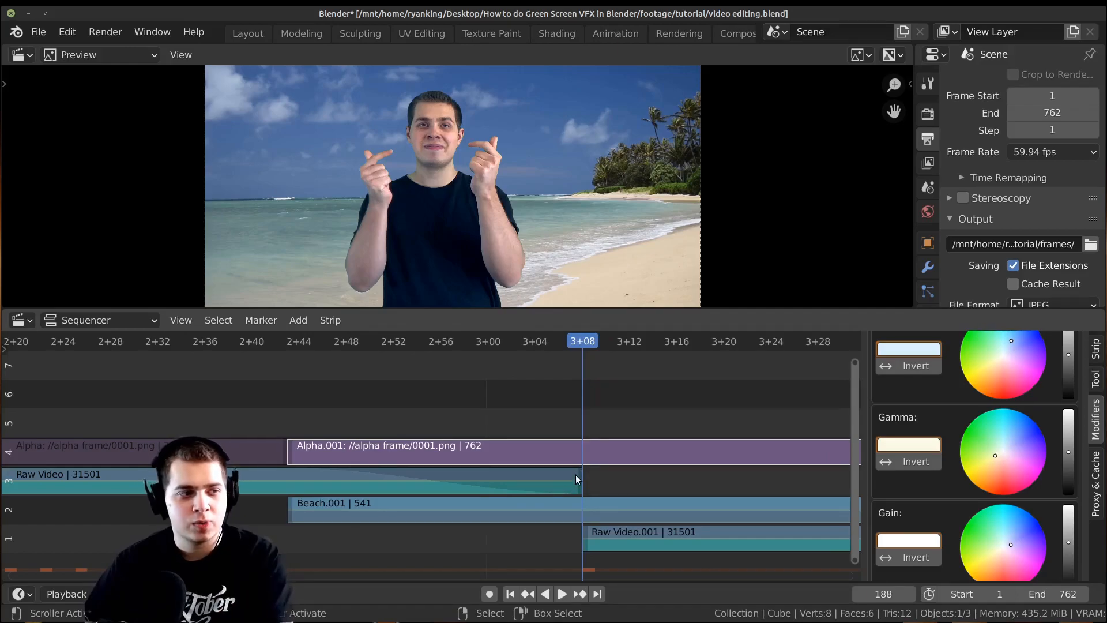
Keyframe the adjusted Lift, Gamma and Gain colours at frame 188 and play the colour transition through the first fade
{"action": "scroll", "coordinate": [1036, 451], "scroll_direction": "up", "scroll_amount": 2}
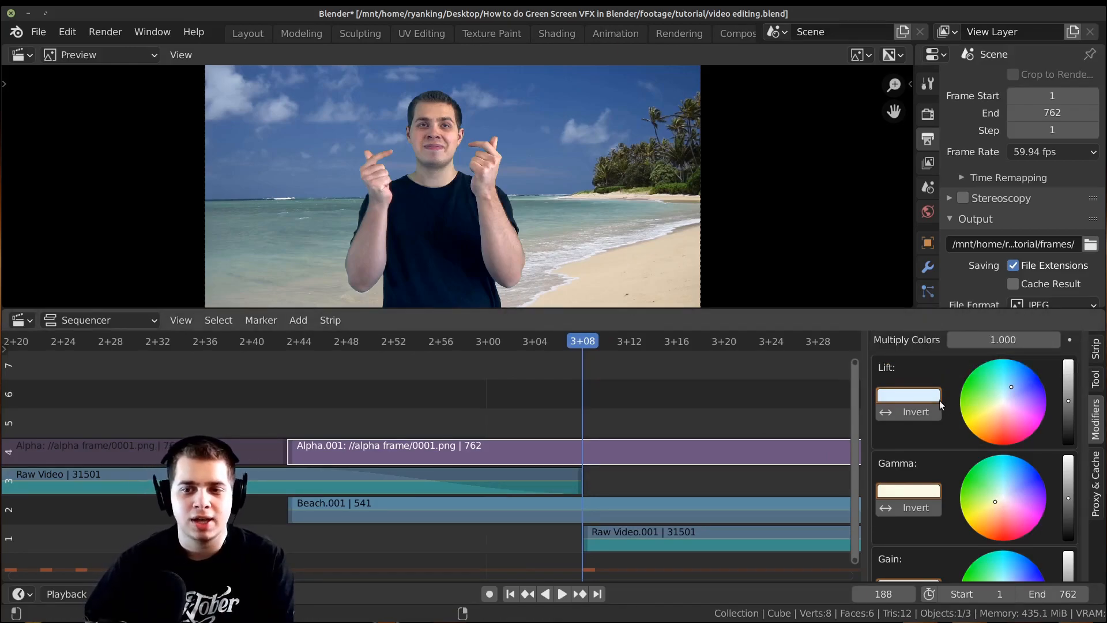
{"action": "scroll", "coordinate": [917, 395], "scroll_direction": "down", "scroll_amount": 3}
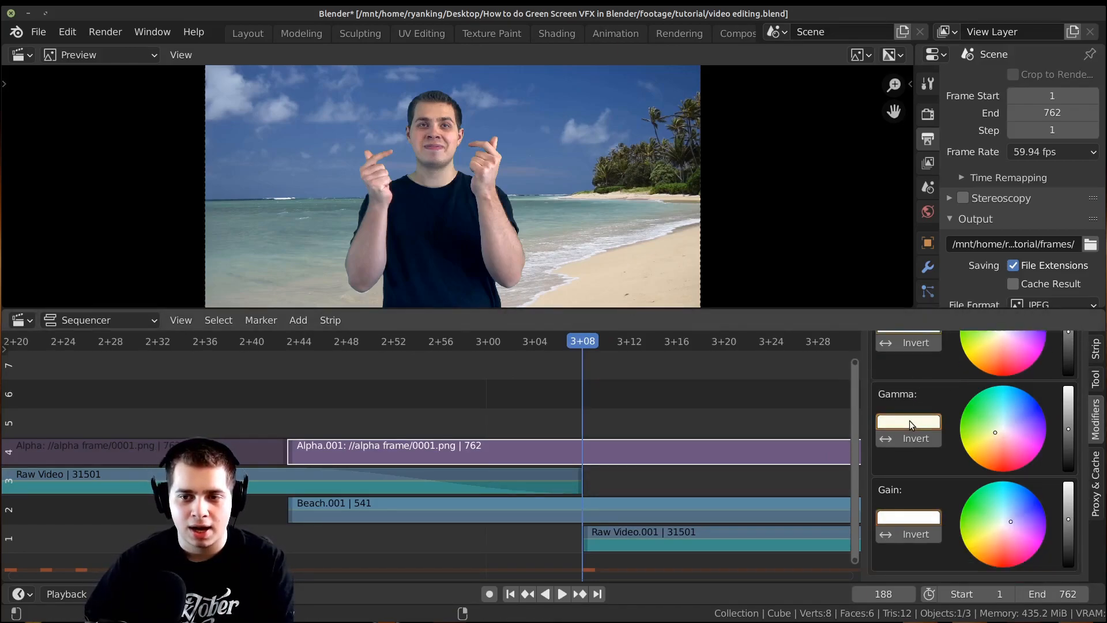
{"action": "key", "text": "shift+ctrl+space"}
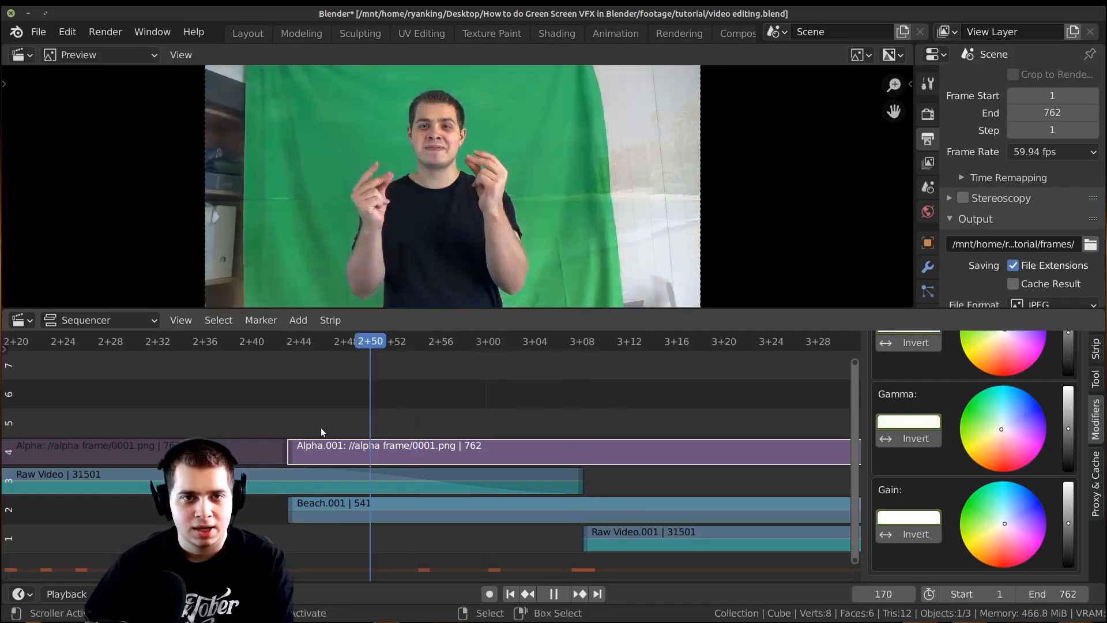
Play the Color Balance transition through the first fade into the beach shot to check it
{"action": "left_click_drag", "start_coordinate": [314, 429], "coordinate": [603, 452]}
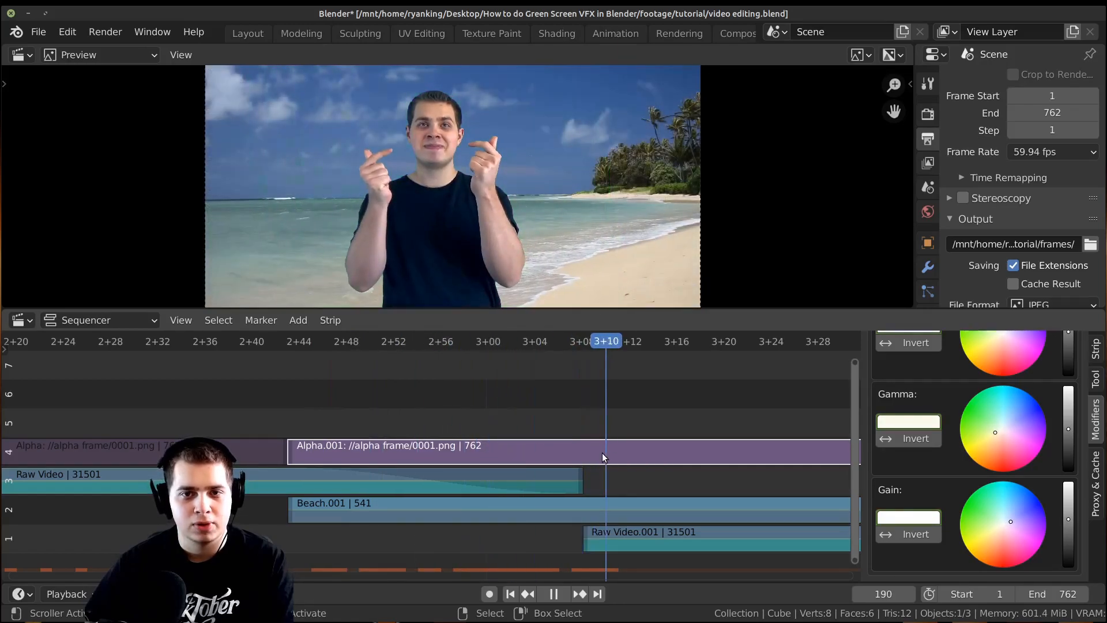
{"action": "key", "text": "space"}
{"action": "scroll", "coordinate": [438, 466], "scroll_direction": "down", "scroll_amount": 2}
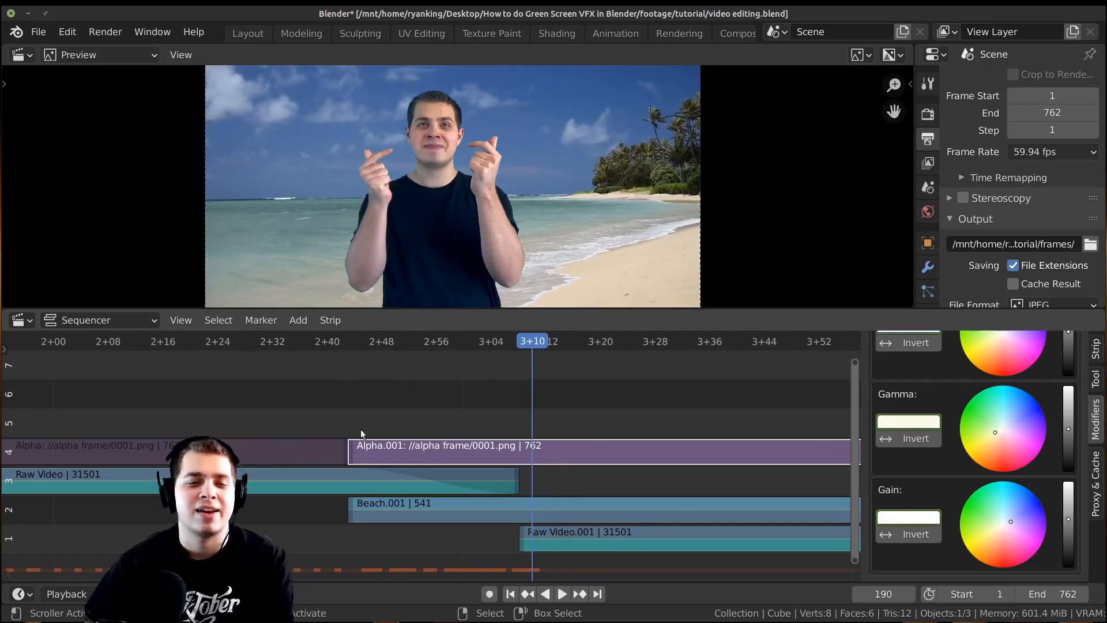
{"action": "key", "text": "space"}
{"action": "scroll", "coordinate": [400, 420], "scroll_direction": "down", "scroll_amount": 4}
{"action": "scroll", "coordinate": [532, 434], "scroll_direction": "down", "scroll_amount": 4}
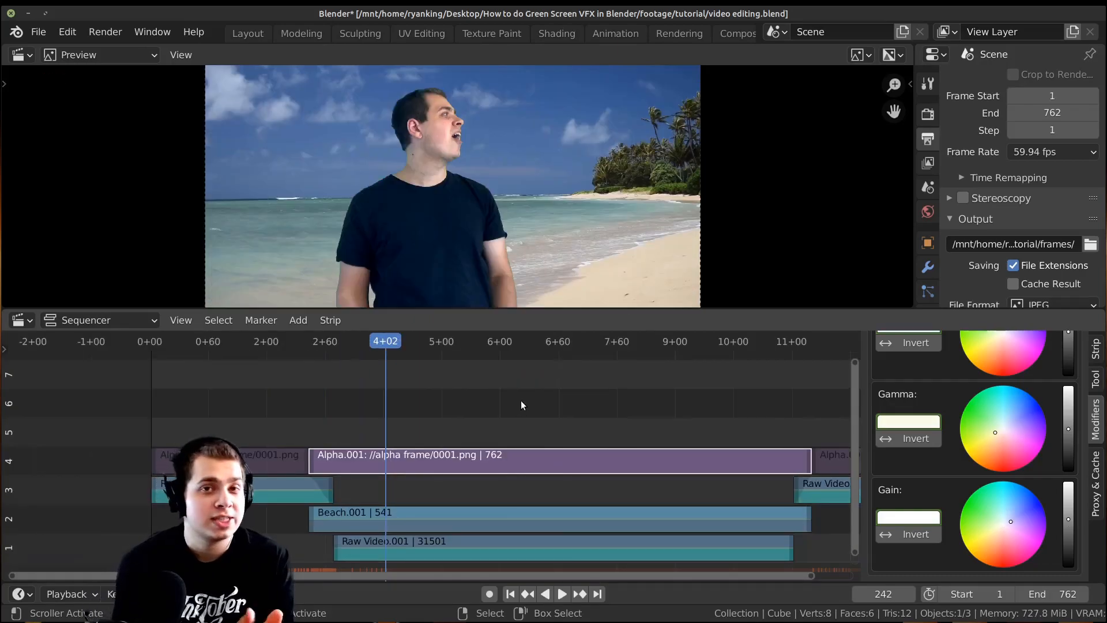
Go to frame 661, the start of the second fade, and keyframe the tinted Lift, Gamma and Gain colours of the alpha strip
{"action": "scroll", "coordinate": [644, 504], "scroll_direction": "up", "scroll_amount": 6}
{"action": "middle_click_drag", "start_coordinate": [645, 504], "coordinate": [808, 492]}
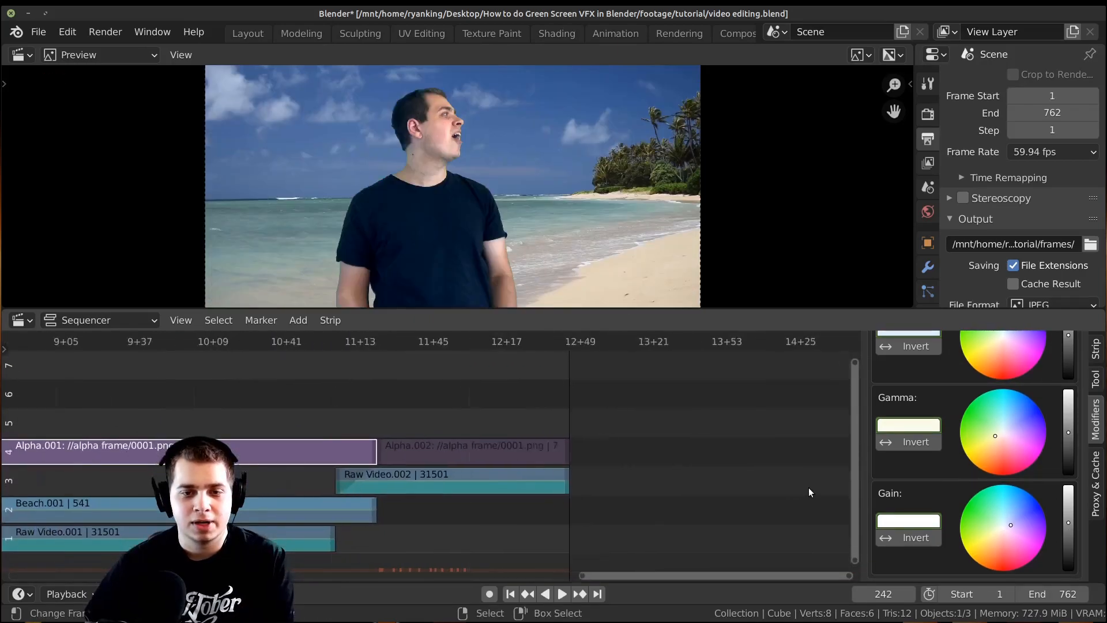
{"action": "scroll", "coordinate": [501, 447], "scroll_direction": "up", "scroll_amount": 10}
{"action": "middle_click_drag", "start_coordinate": [196, 403], "coordinate": [427, 439]}
{"action": "scroll", "coordinate": [427, 440], "scroll_direction": "up", "scroll_amount": 5}
{"action": "scroll", "coordinate": [358, 456], "scroll_direction": "up", "scroll_amount": 2}
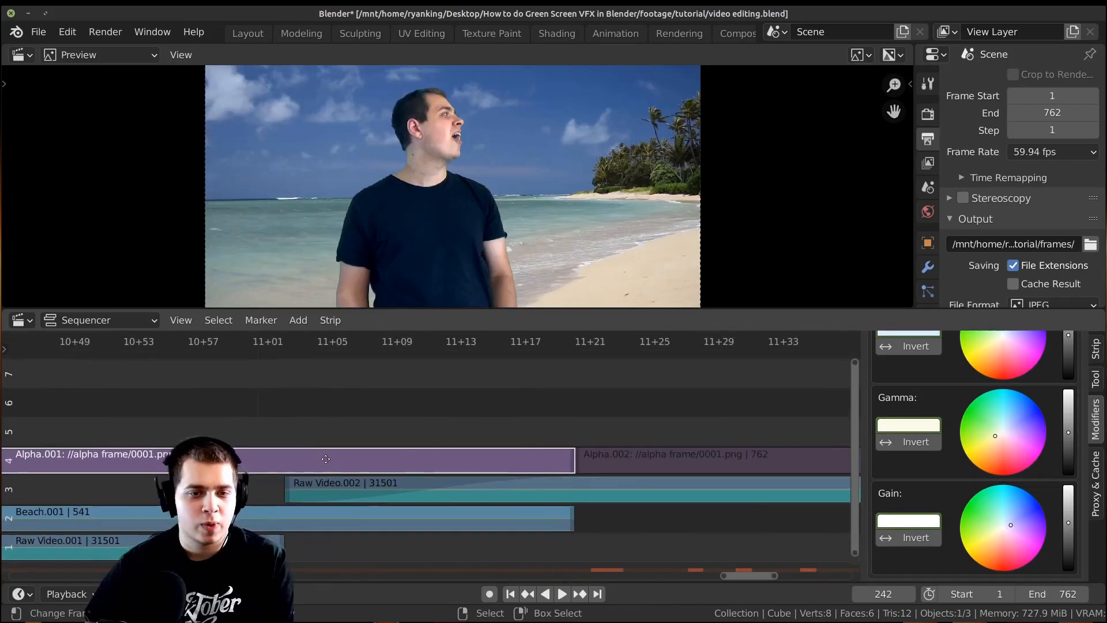
{"action": "left_click", "coordinate": [290, 498]}
{"action": "key", "text": "space"}
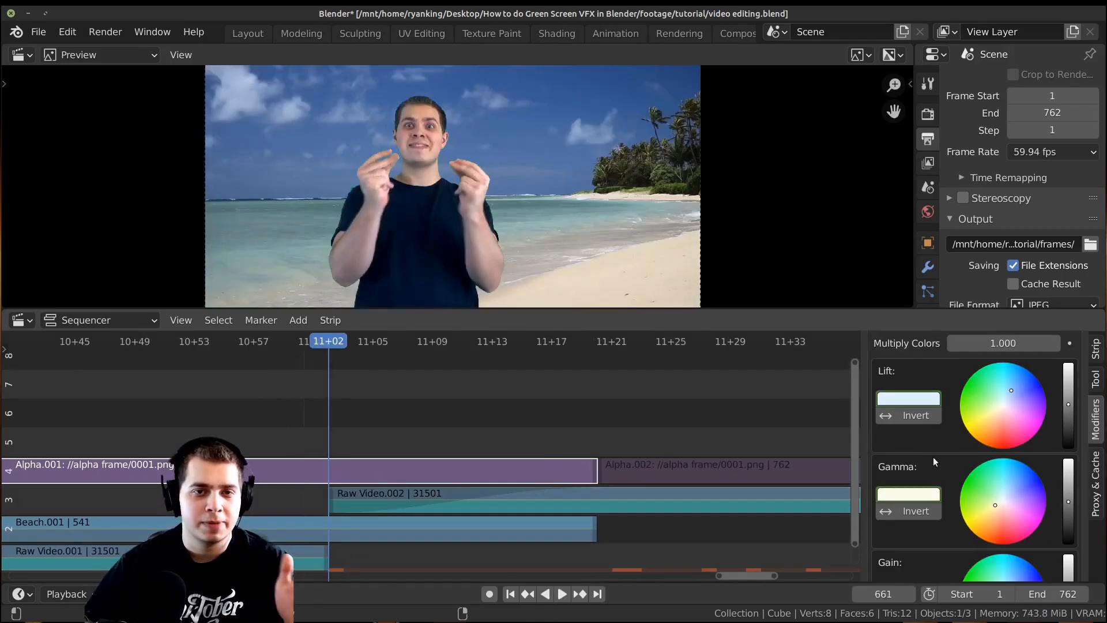
{"action": "middle_click_drag", "start_coordinate": [635, 478], "coordinate": [637, 477]}
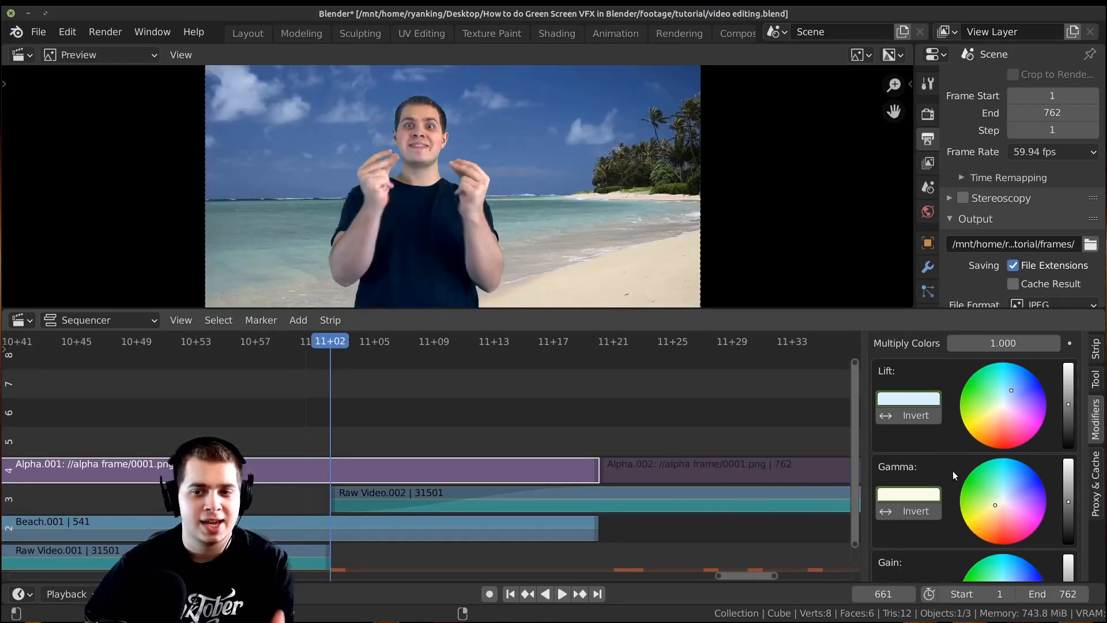
{"action": "scroll", "coordinate": [905, 403], "scroll_direction": "down", "scroll_amount": 2}
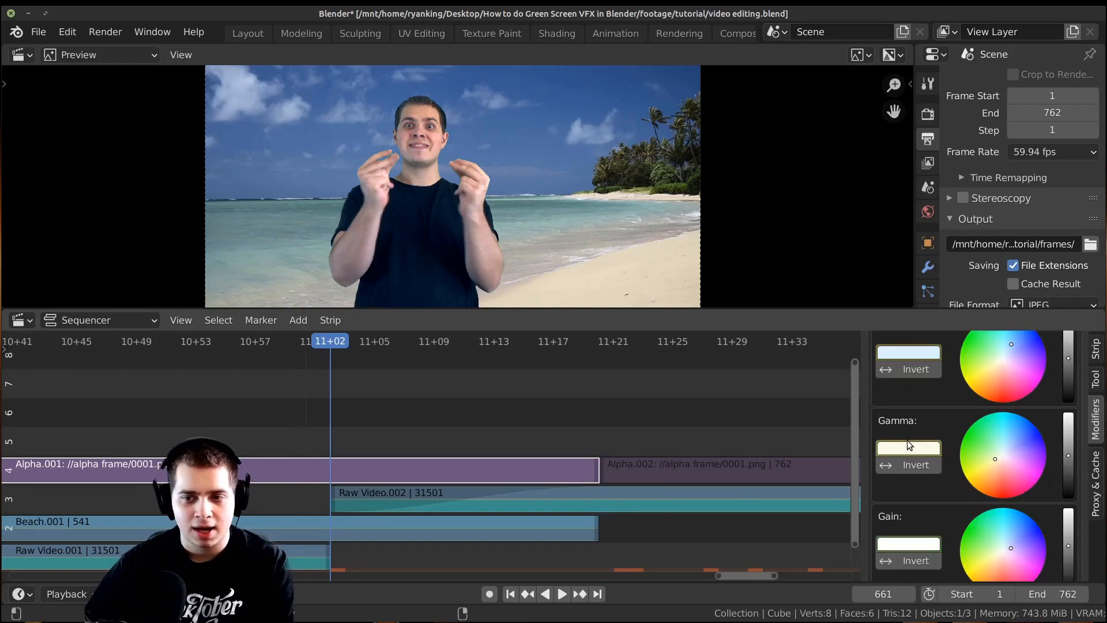
Advance to frame 679, the end of the second fade, and set the Lift's red, green and blue values to 1
{"action": "middle_click_drag", "start_coordinate": [580, 455], "coordinate": [488, 444]}
{"action": "scroll", "coordinate": [492, 447], "scroll_direction": "up", "scroll_amount": 3}
{"action": "left_click_drag", "start_coordinate": [518, 452], "coordinate": [526, 445]}
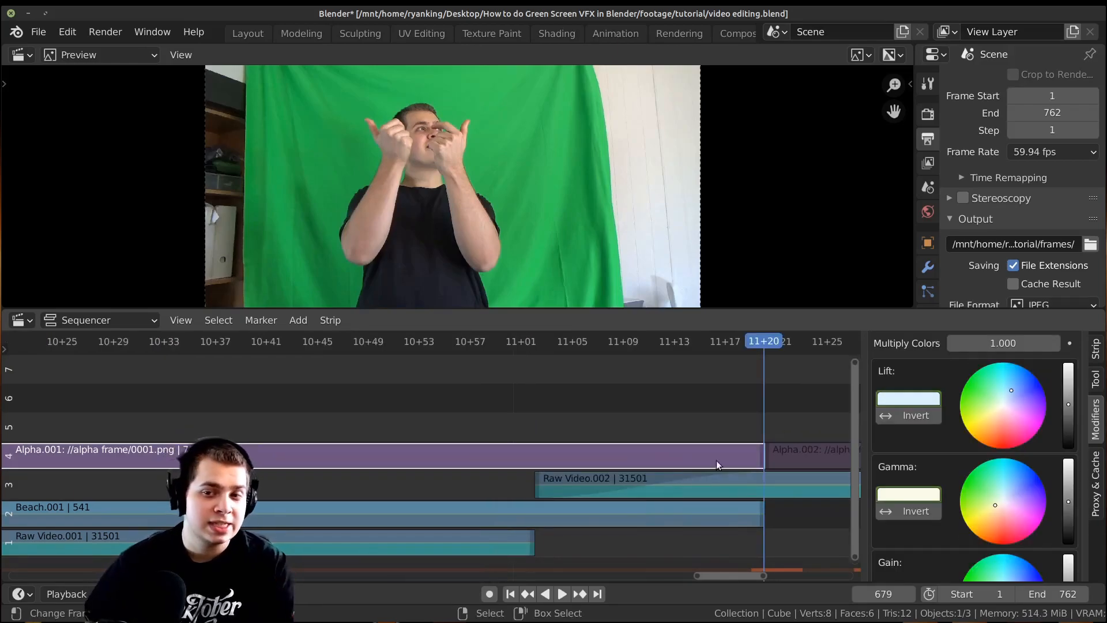
{"action": "left_click", "coordinate": [904, 399]}
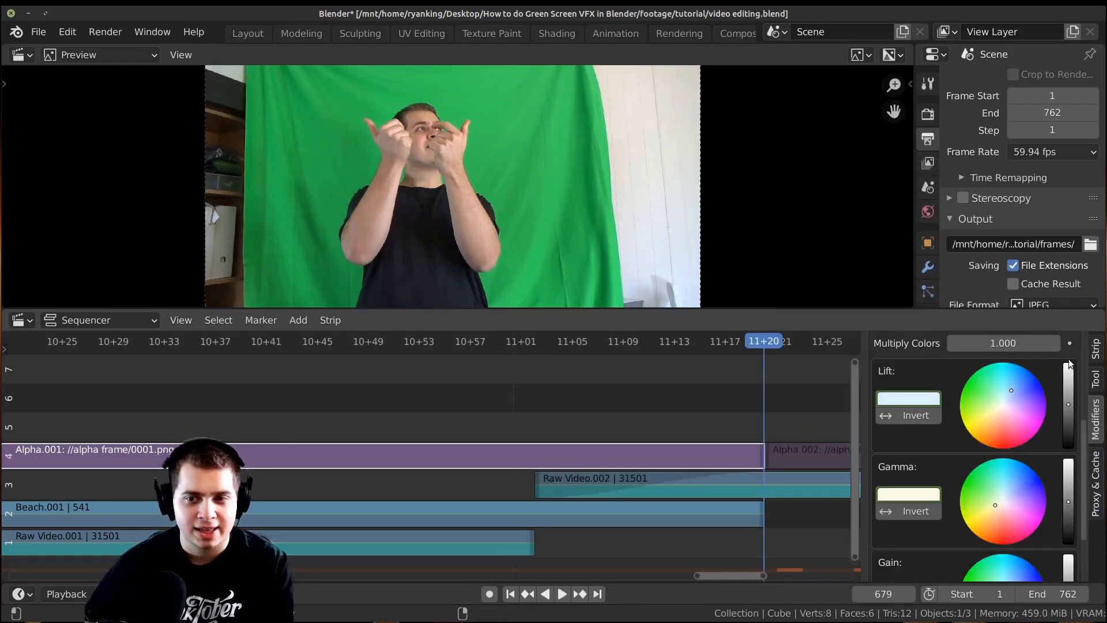
{"action": "left_click", "coordinate": [912, 398]}
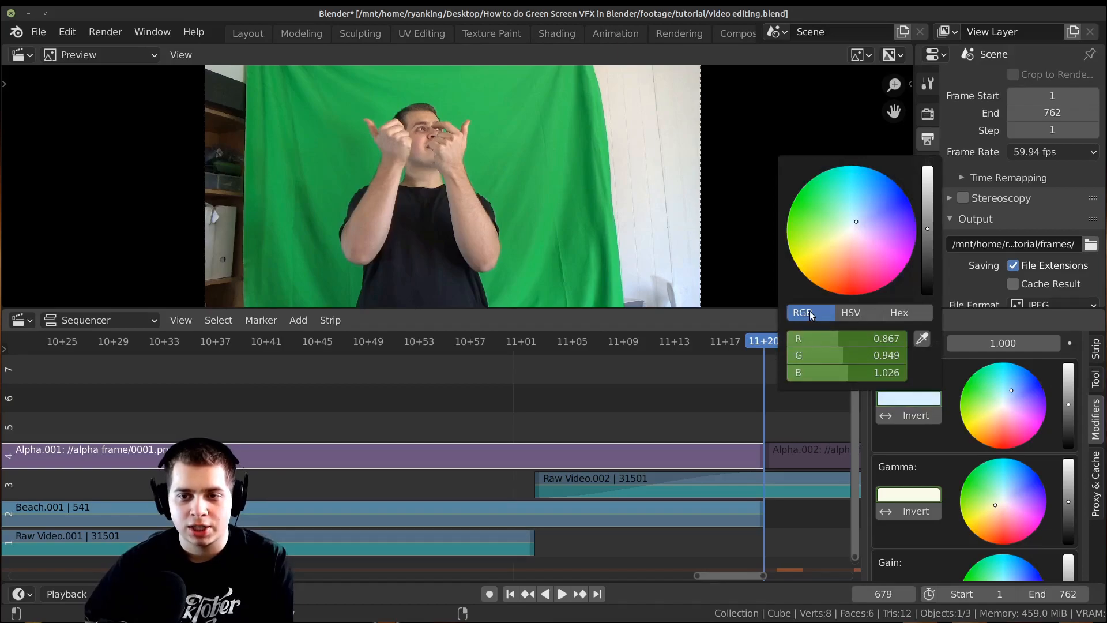
{"action": "left_click", "coordinate": [846, 340]}
{"action": "type", "text": "1"}
{"action": "key", "text": "Tab"}
{"action": "type", "text": "1"}
{"action": "key", "text": "Return"}
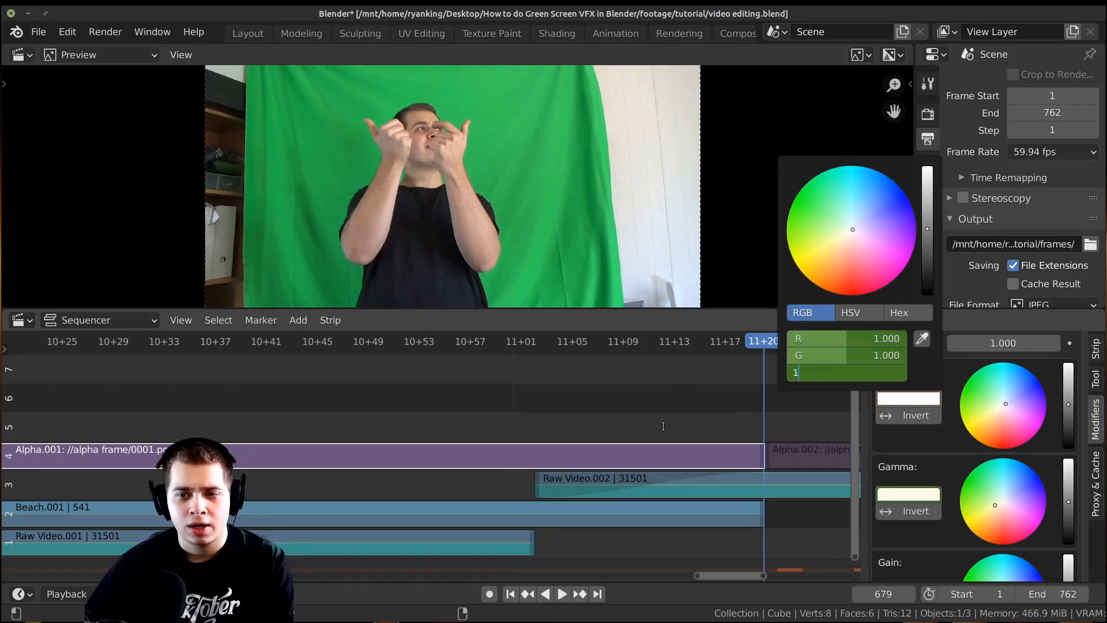
Set the Gamma's red, green and blue values to 1 at frame 679
{"action": "scroll", "coordinate": [909, 438], "scroll_direction": "down", "scroll_amount": 3}
{"action": "left_click", "coordinate": [908, 429]}
{"action": "left_click", "coordinate": [843, 375]}
{"action": "type", "text": "1"}
{"action": "key", "text": "Return"}
{"action": "left_click", "coordinate": [851, 404]}
{"action": "type", "text": "1"}
{"action": "key", "text": "Return"}
{"action": "left_click", "coordinate": [862, 386]}
{"action": "type", "text": "1"}
{"action": "key", "text": "Return"}
Set the Gain's red, green and blue values to 1 at frame 679
{"action": "scroll", "coordinate": [900, 496], "scroll_direction": "down", "scroll_amount": 1}
{"action": "left_click", "coordinate": [903, 518]}
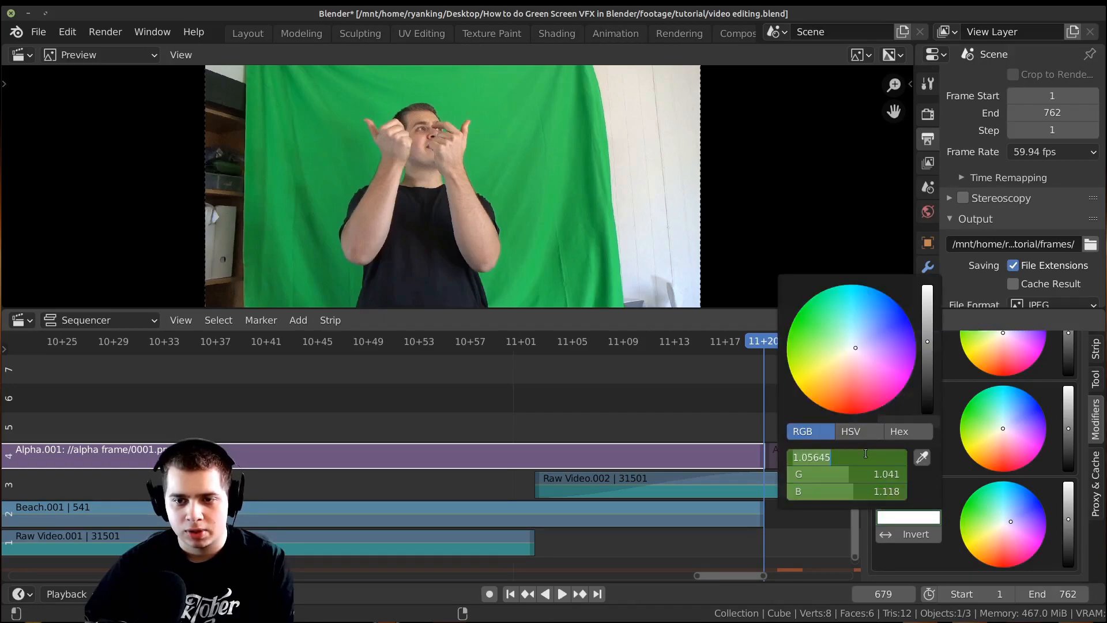
{"action": "left_click", "coordinate": [922, 457]}
{"action": "key", "text": "Escape"}
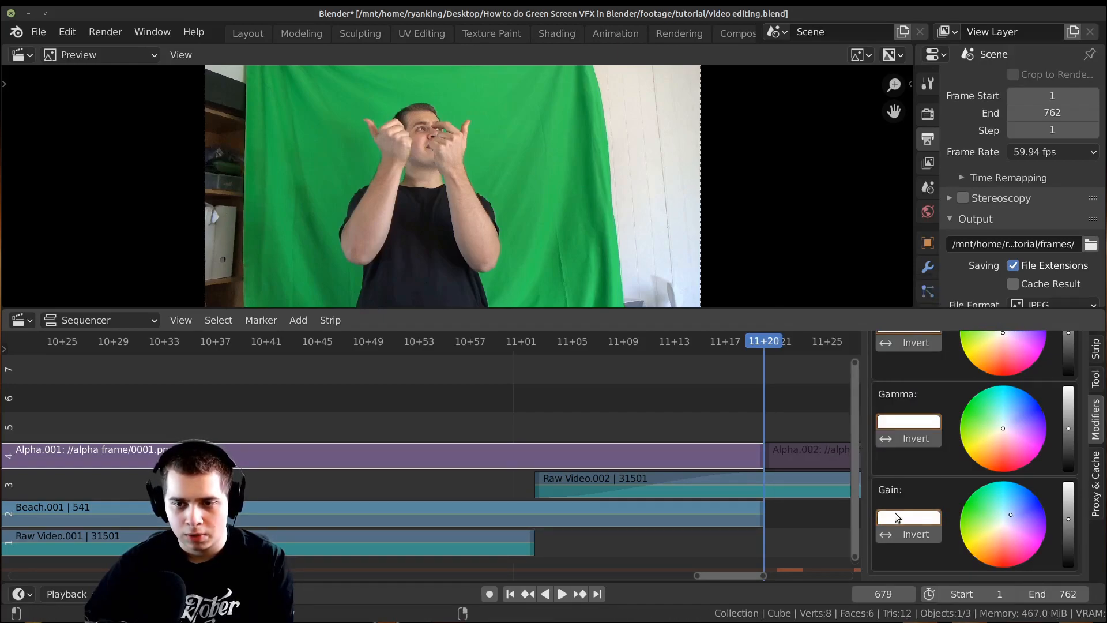
{"action": "left_click", "coordinate": [899, 516]}
{"action": "left_click", "coordinate": [874, 457]}
{"action": "type", "text": "1"}
{"action": "key", "text": "Return"}
{"action": "left_click", "coordinate": [864, 472]}
{"action": "type", "text": "1"}
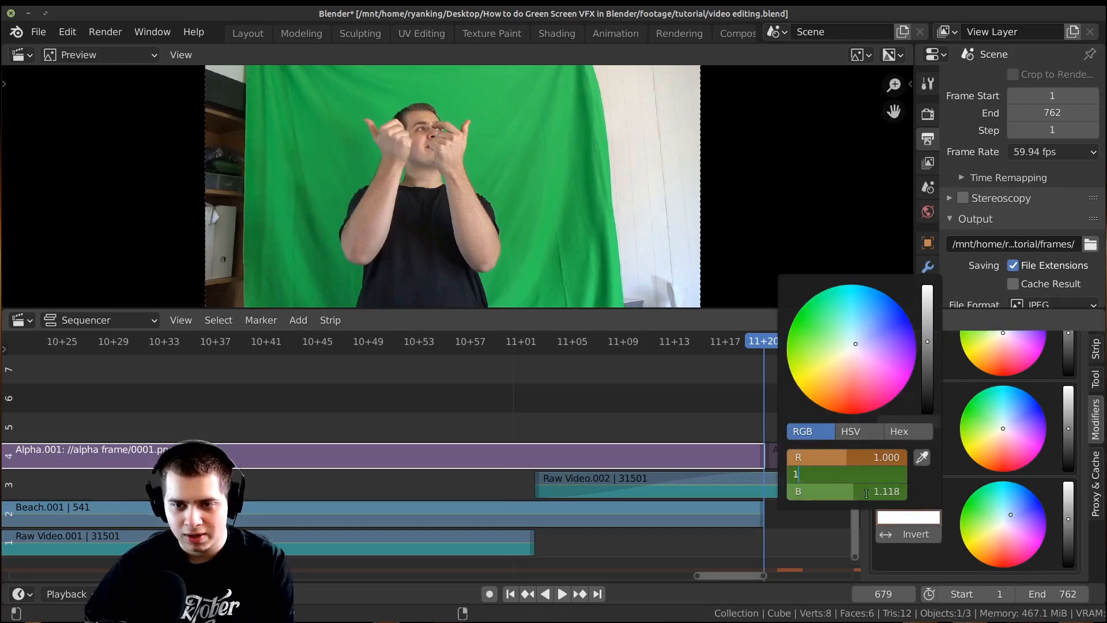
{"action": "key", "text": "Return"}
{"action": "left_click", "coordinate": [837, 490]}
{"action": "type", "text": "1"}
{"action": "key", "text": "Return"}
Keyframe the neutral Lift, Gamma and Gain colours at frame 679 and play the transition through the second fade
{"action": "scroll", "coordinate": [853, 428], "scroll_direction": "up", "scroll_amount": 7}
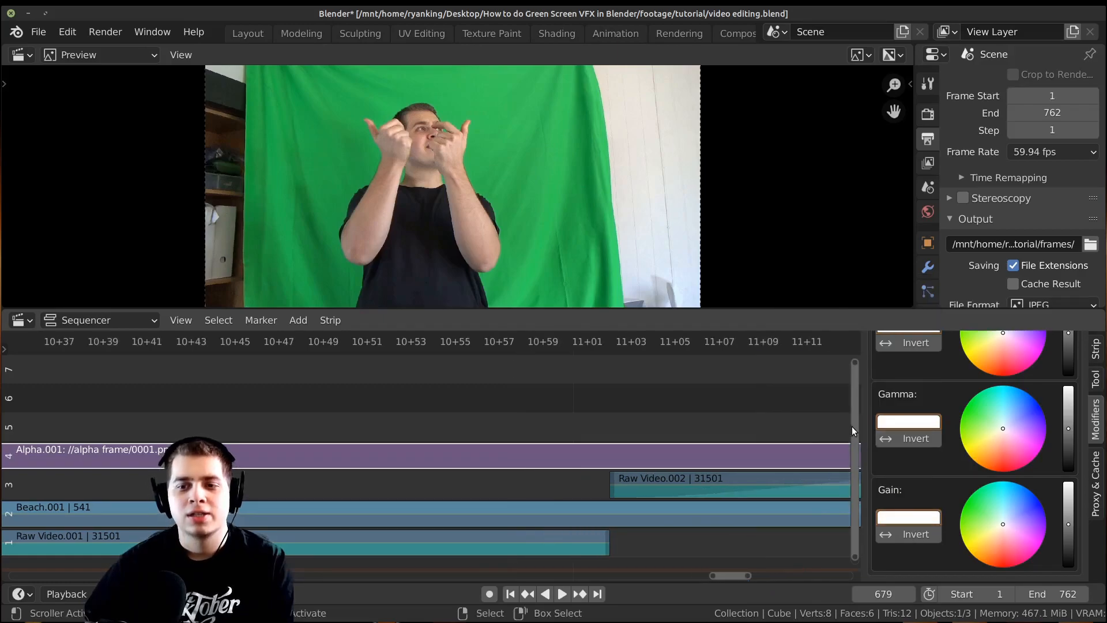
{"action": "middle_click_drag", "start_coordinate": [849, 440], "coordinate": [635, 470]}
{"action": "scroll", "coordinate": [603, 477], "scroll_direction": "up", "scroll_amount": 1}
{"action": "scroll", "coordinate": [907, 437], "scroll_direction": "up", "scroll_amount": 5}
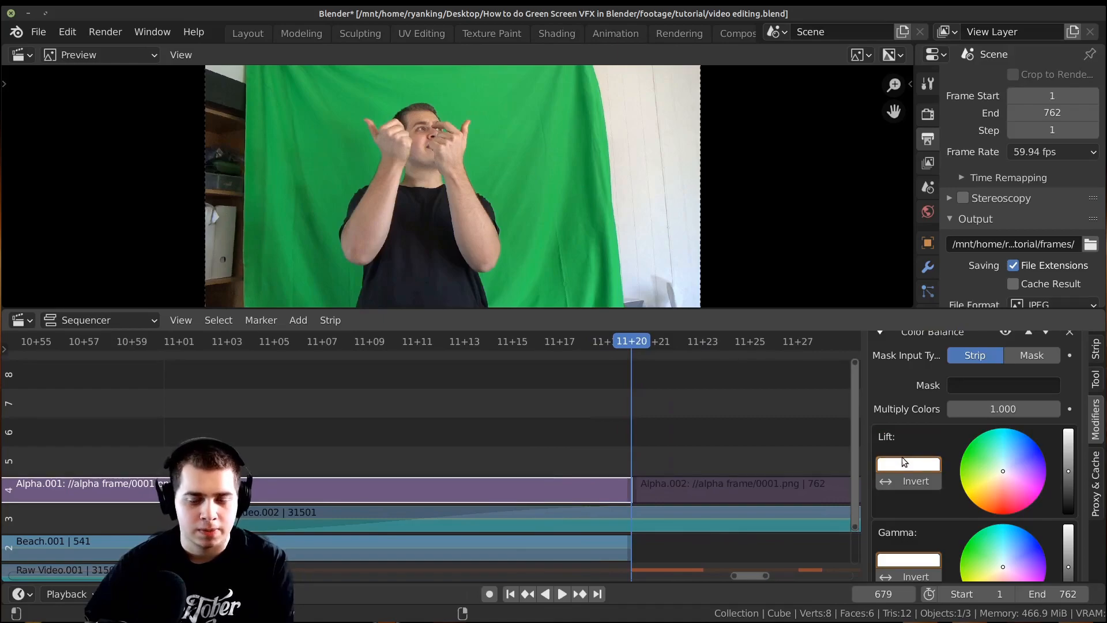
{"action": "scroll", "coordinate": [905, 436], "scroll_direction": "down", "scroll_amount": 3}
{"action": "scroll", "coordinate": [893, 488], "scroll_direction": "down", "scroll_amount": 3}
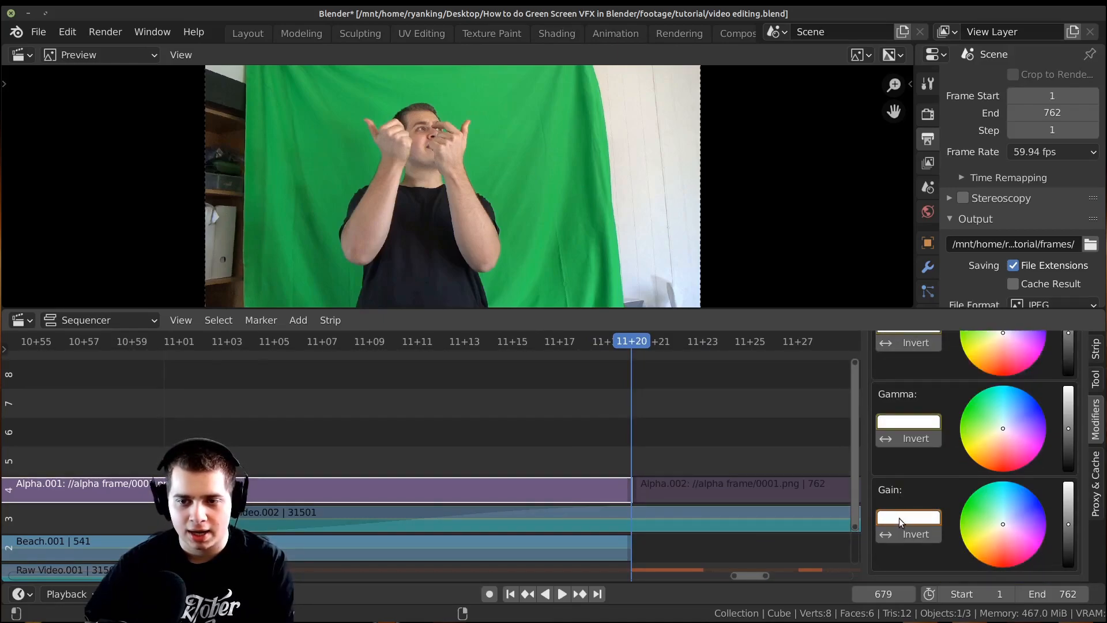
{"action": "scroll", "coordinate": [430, 450], "scroll_direction": "down", "scroll_amount": 3}
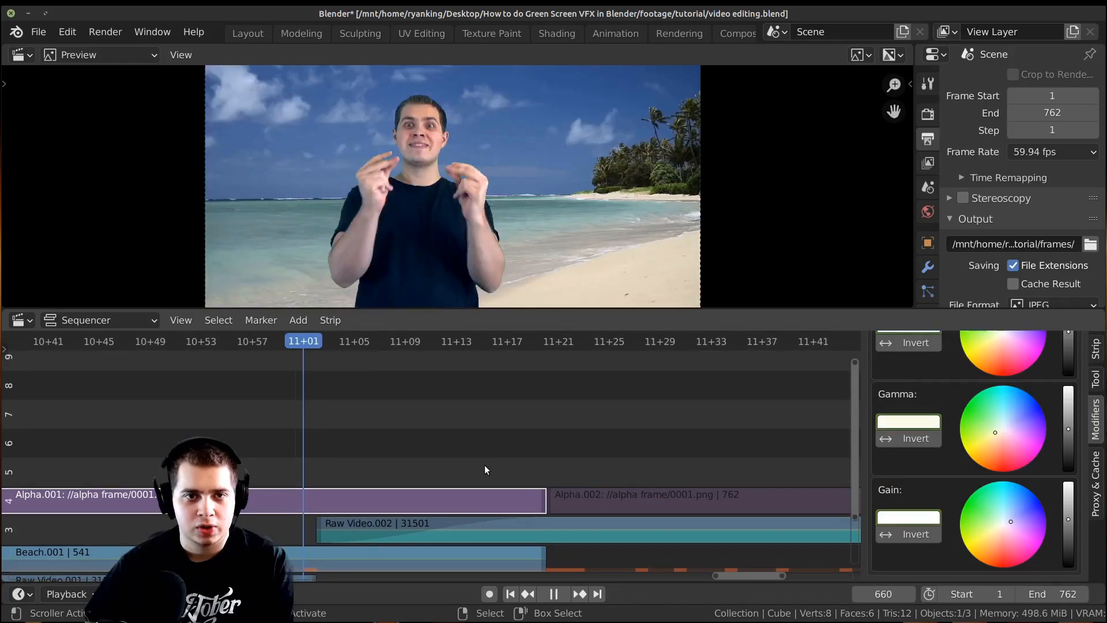
{"action": "key", "text": "space"}
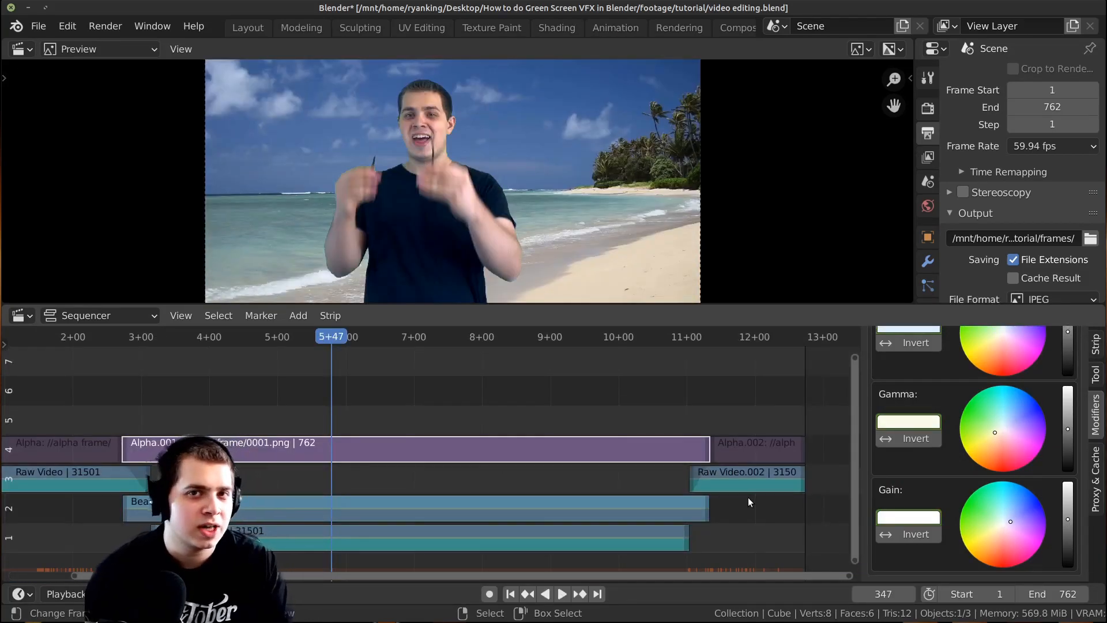
Fit the preview image and the full strip layout in view, and show frame 311 of the beach section
{"action": "scroll", "coordinate": [444, 448], "scroll_direction": "down", "scroll_amount": 2}
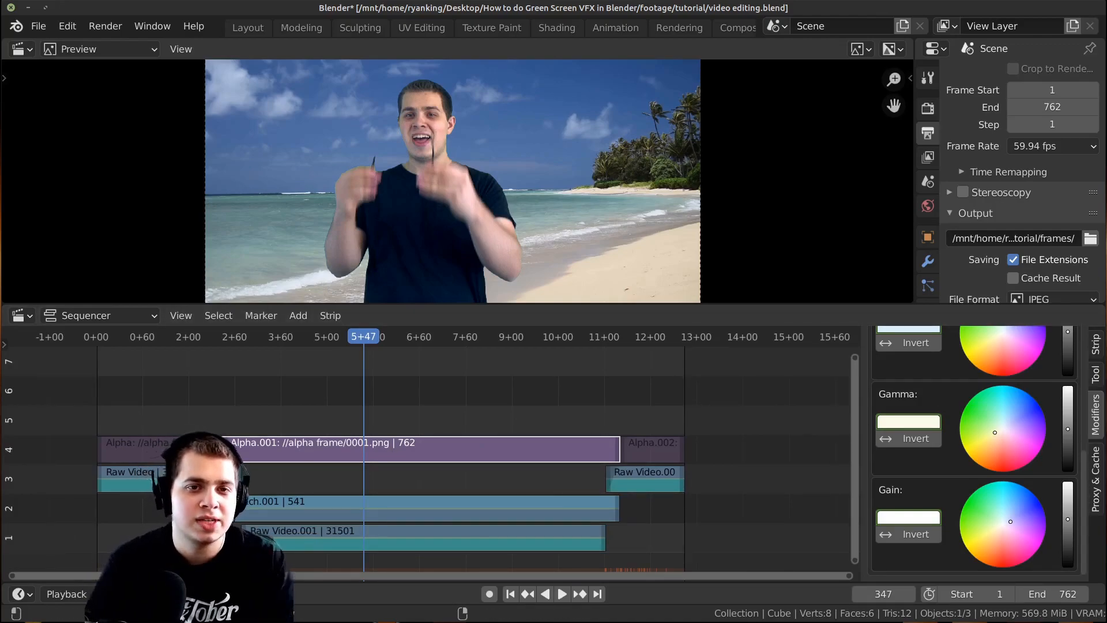
{"action": "key", "text": "Home"}
{"action": "key", "text": "Home"}
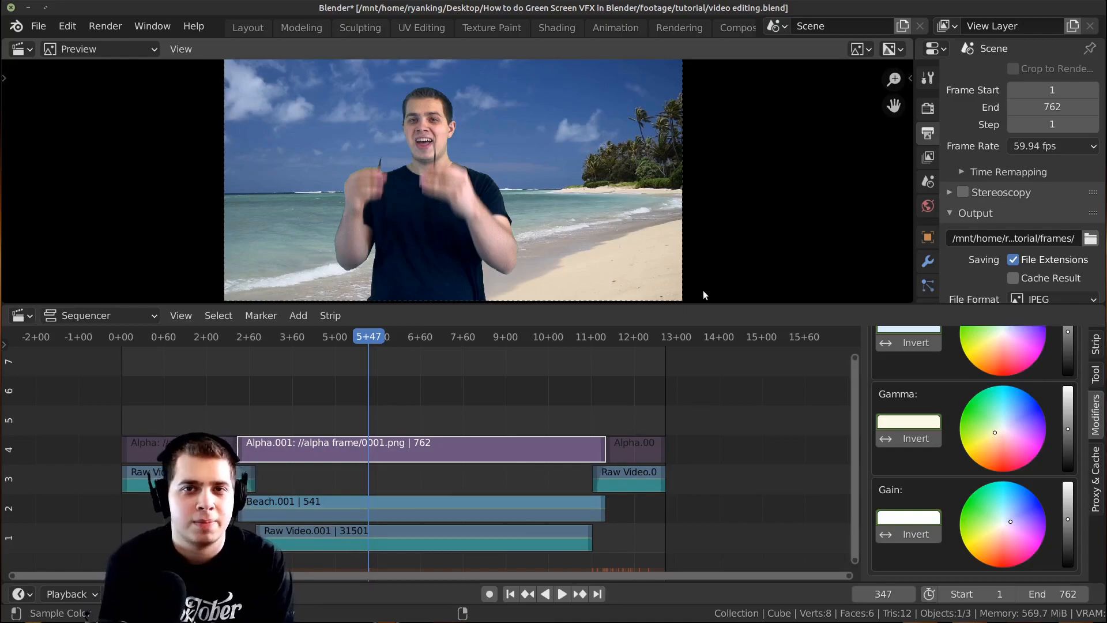
{"action": "scroll", "coordinate": [415, 429], "scroll_direction": "up", "scroll_amount": 1}
{"action": "scroll", "coordinate": [417, 429], "scroll_direction": "up", "scroll_amount": 3}
{"action": "scroll", "coordinate": [439, 447], "scroll_direction": "down", "scroll_amount": 1}
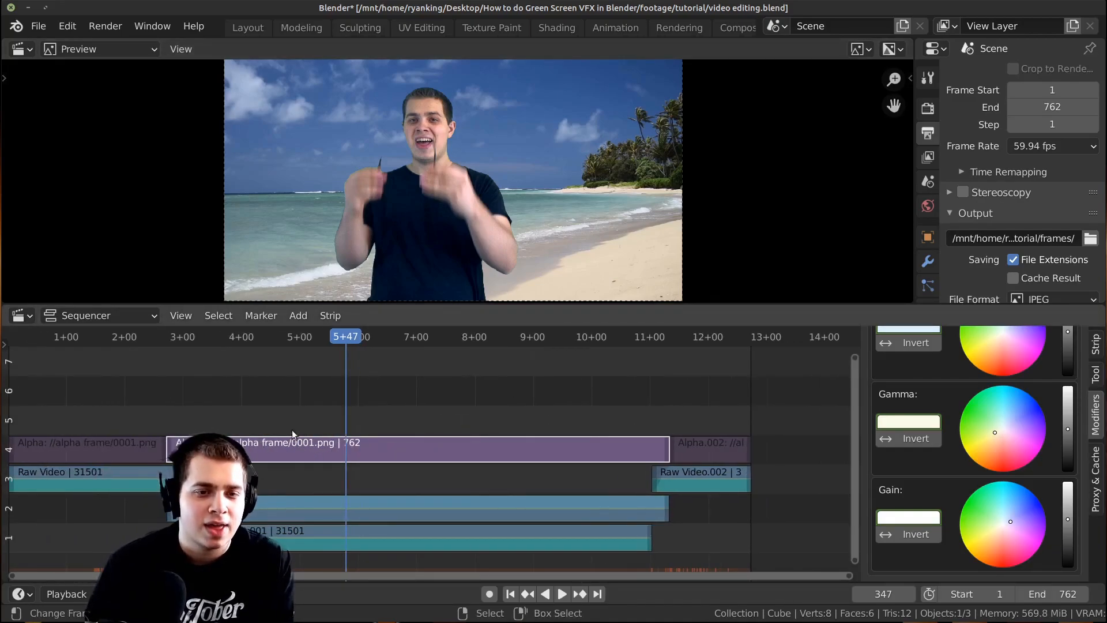
{"action": "left_click", "coordinate": [308, 400]}
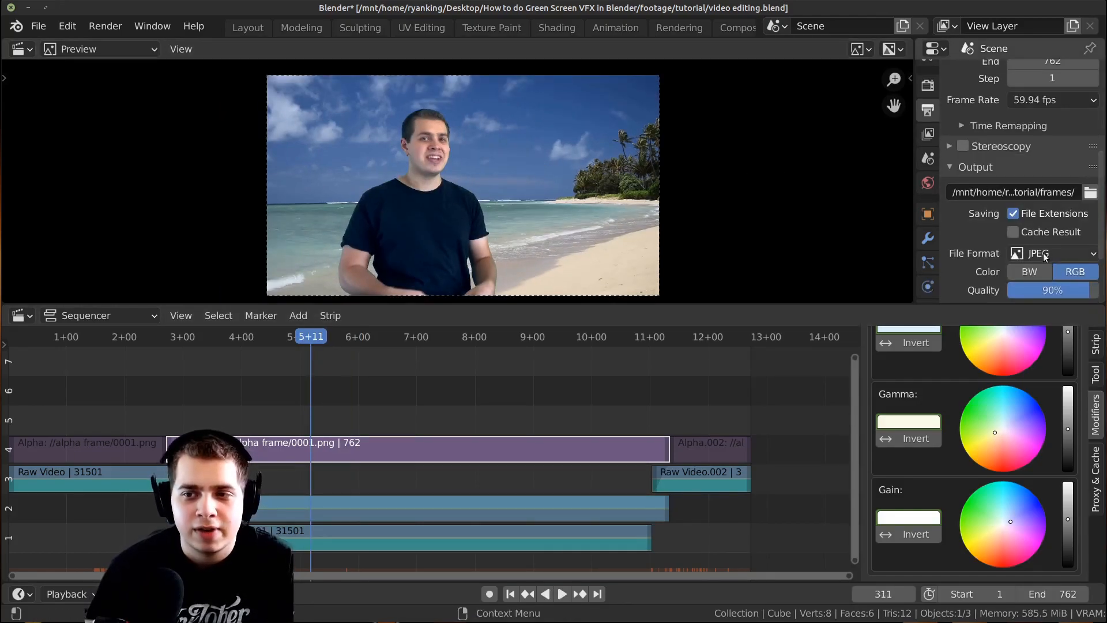
Set the output file format to FFmpeg video with the MPEG-4 container
{"action": "left_click", "coordinate": [1045, 254]}
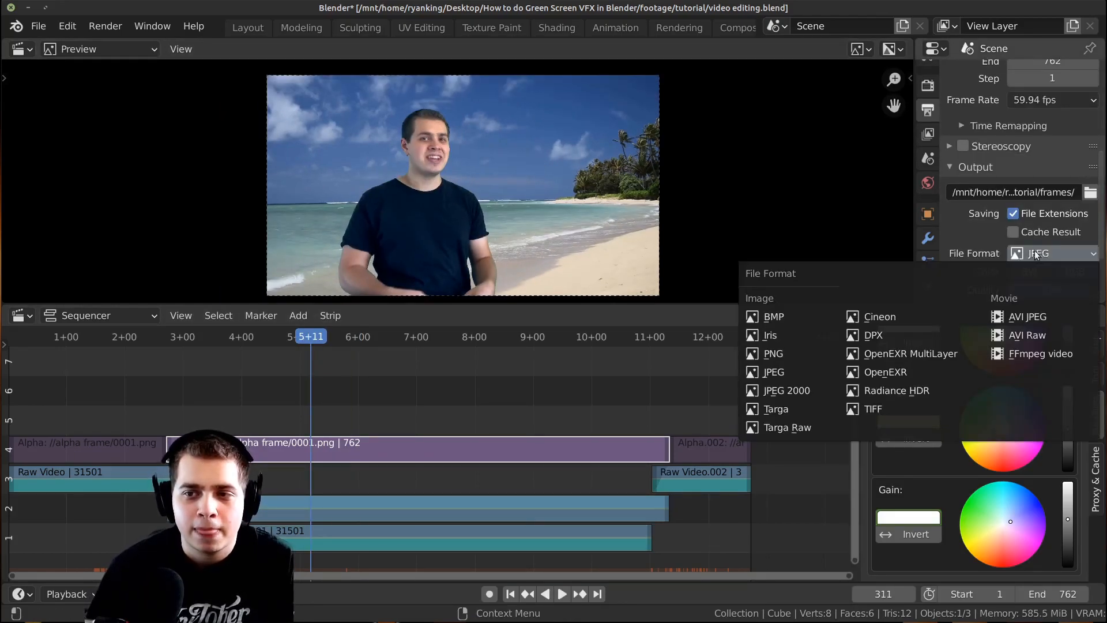
{"action": "left_click", "coordinate": [1041, 353]}
{"action": "scroll", "coordinate": [978, 232], "scroll_direction": "down", "scroll_amount": 6}
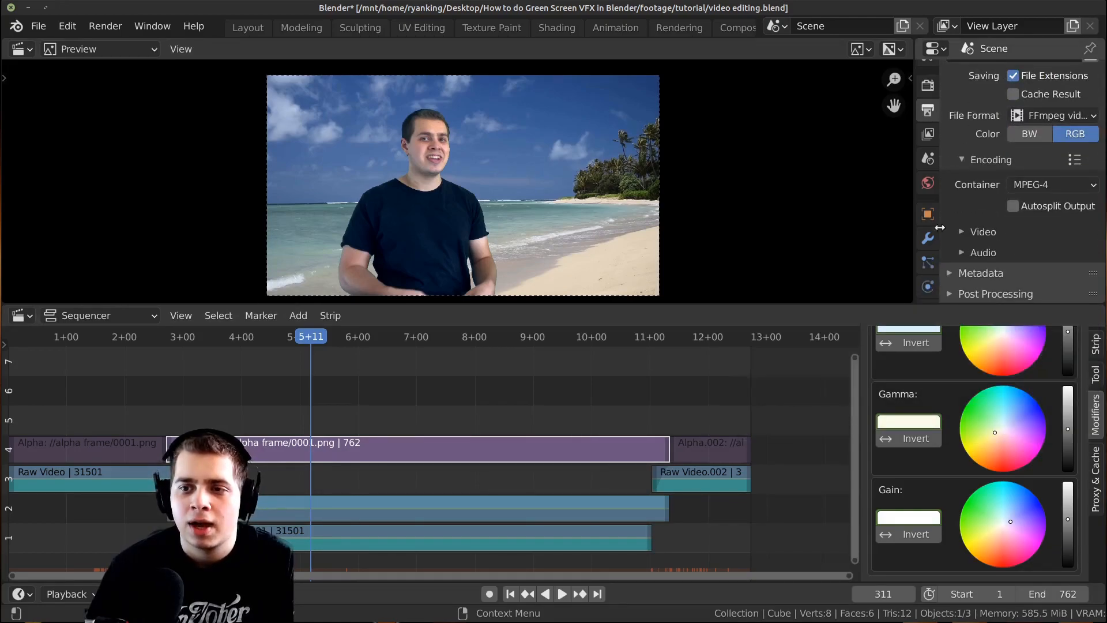
{"action": "left_click", "coordinate": [1044, 190]}
{"action": "left_click", "coordinate": [1039, 187]}
Expand the video encoding settings and keep H.264 as the video codec
{"action": "left_click", "coordinate": [975, 232]}
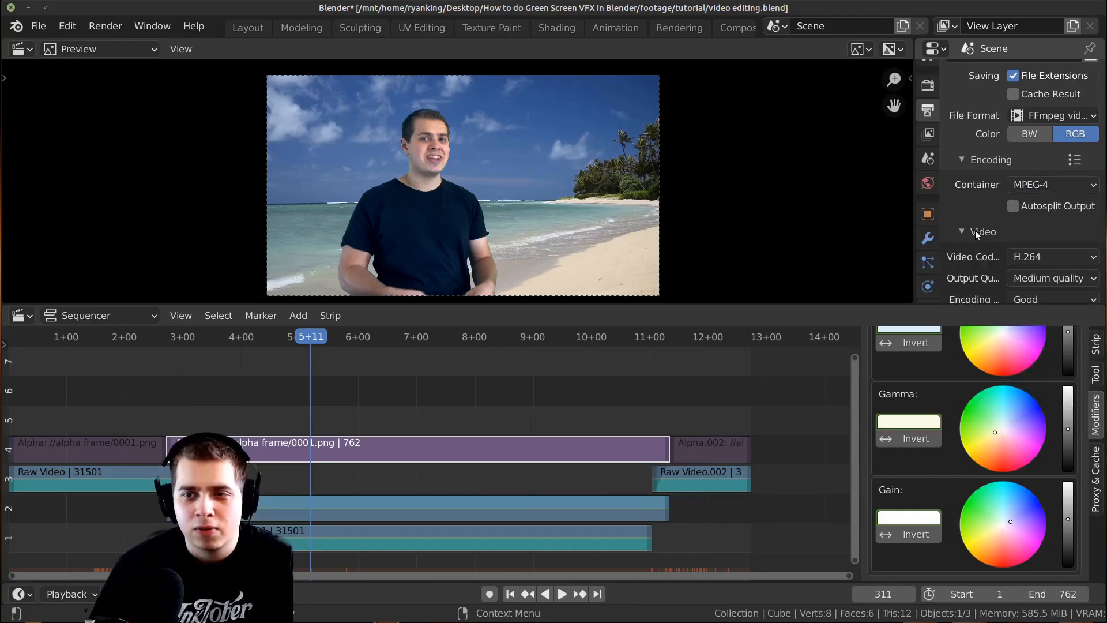
{"action": "scroll", "coordinate": [975, 231], "scroll_direction": "down", "scroll_amount": 3}
{"action": "left_click", "coordinate": [1032, 190]}
{"action": "left_click", "coordinate": [1030, 190]}
{"action": "scroll", "coordinate": [981, 199], "scroll_direction": "down", "scroll_amount": 2}
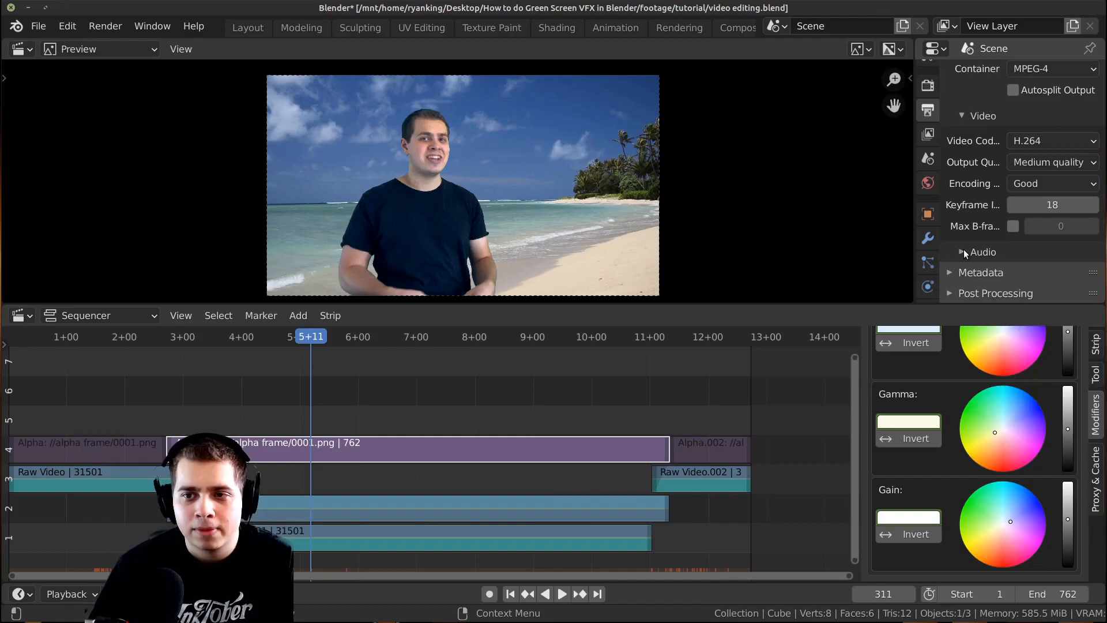
Expand the audio encoding settings and choose AAC as the audio codec
{"action": "left_click", "coordinate": [965, 252]}
{"action": "scroll", "coordinate": [947, 223], "scroll_direction": "down", "scroll_amount": 4}
{"action": "left_click", "coordinate": [1027, 188]}
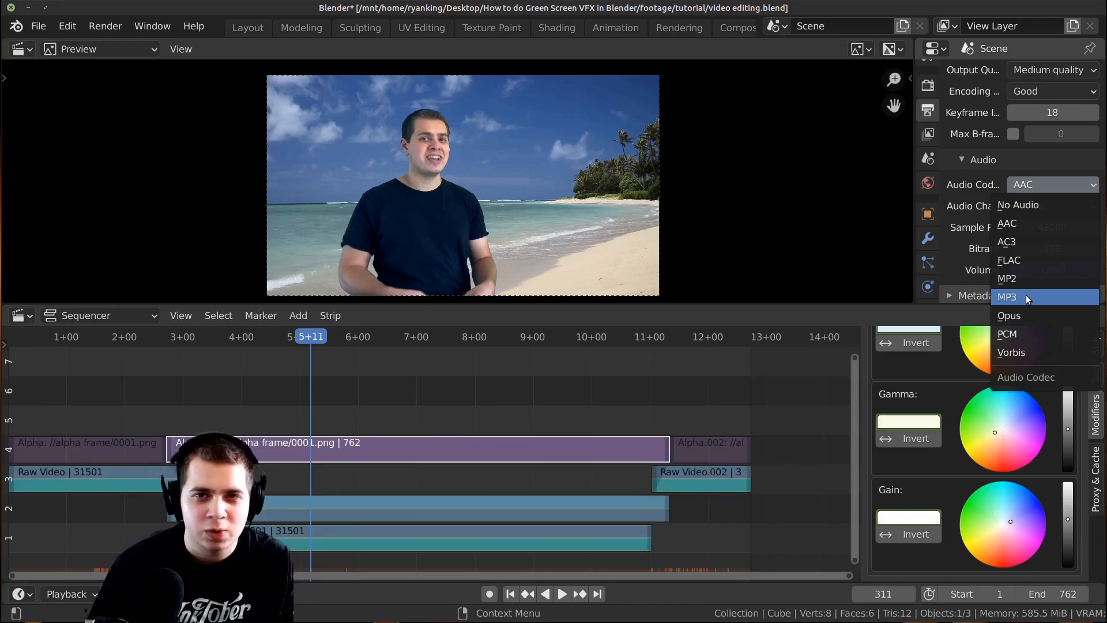
{"action": "left_click", "coordinate": [1023, 225]}
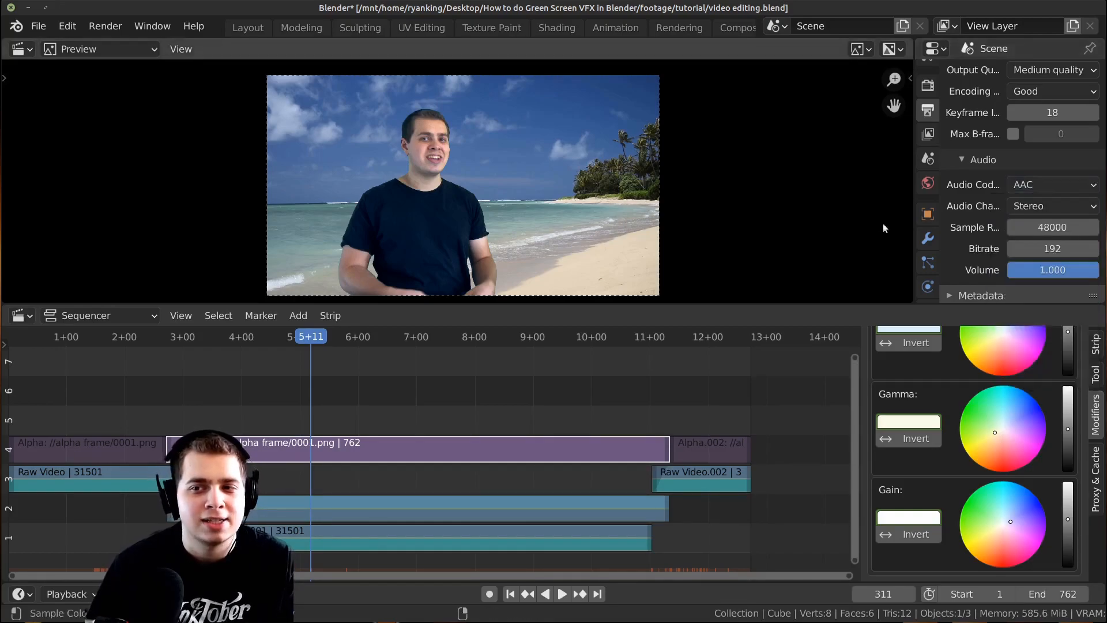
{"action": "left_click", "coordinate": [1024, 186]}
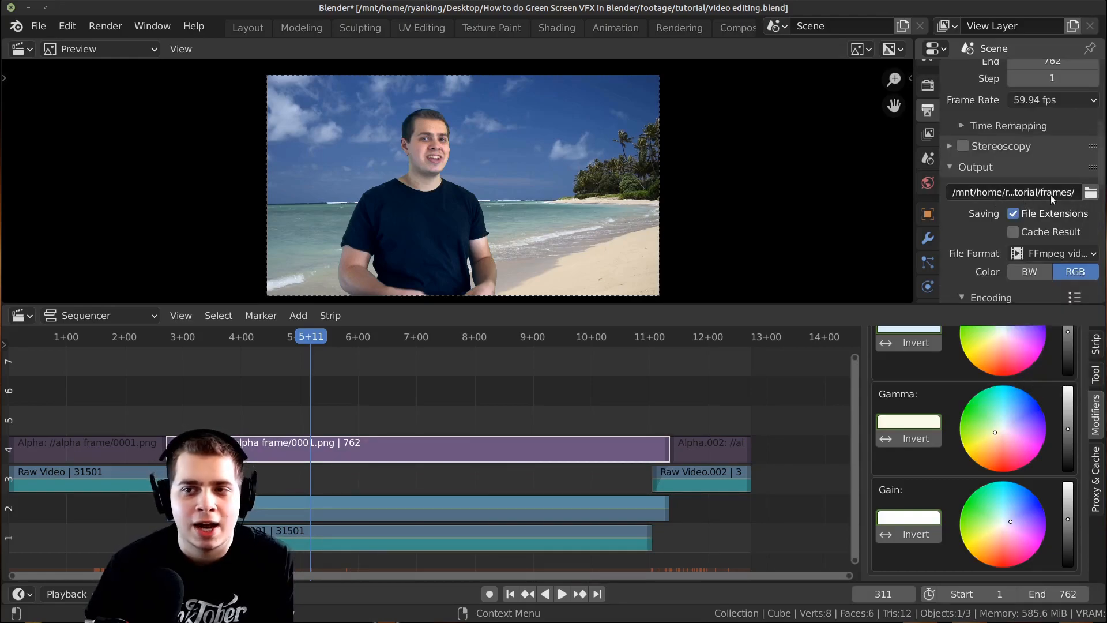
Set the output file to "Final video 1" in the tutorial folder and render the animation
{"action": "left_click", "coordinate": [1090, 193]}
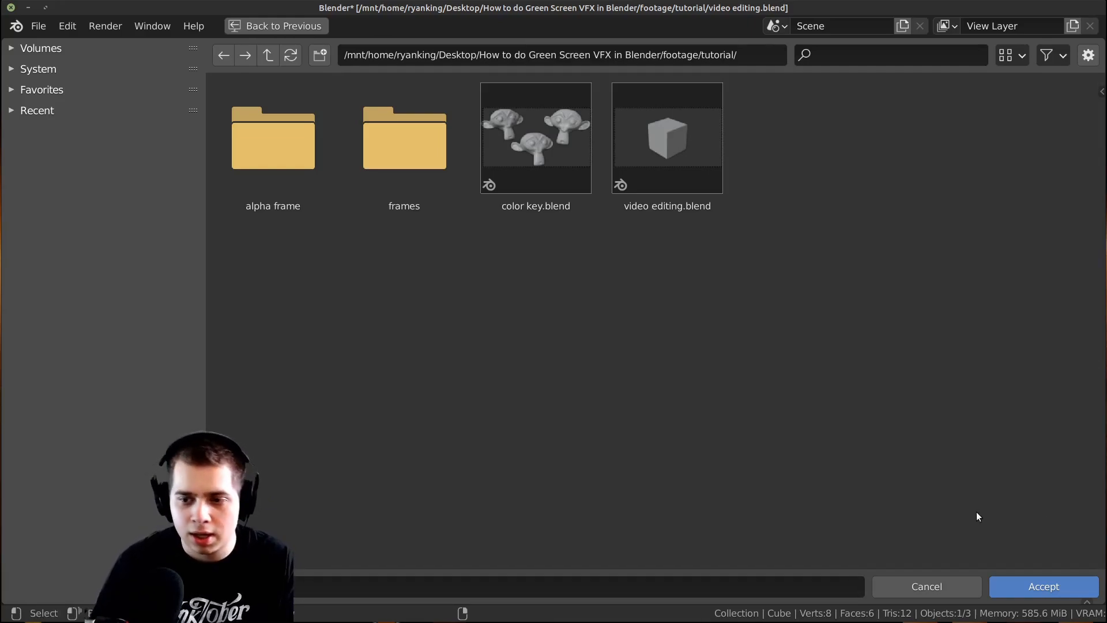
{"action": "left_click", "coordinate": [1043, 586]}
{"action": "left_click", "coordinate": [105, 26]}
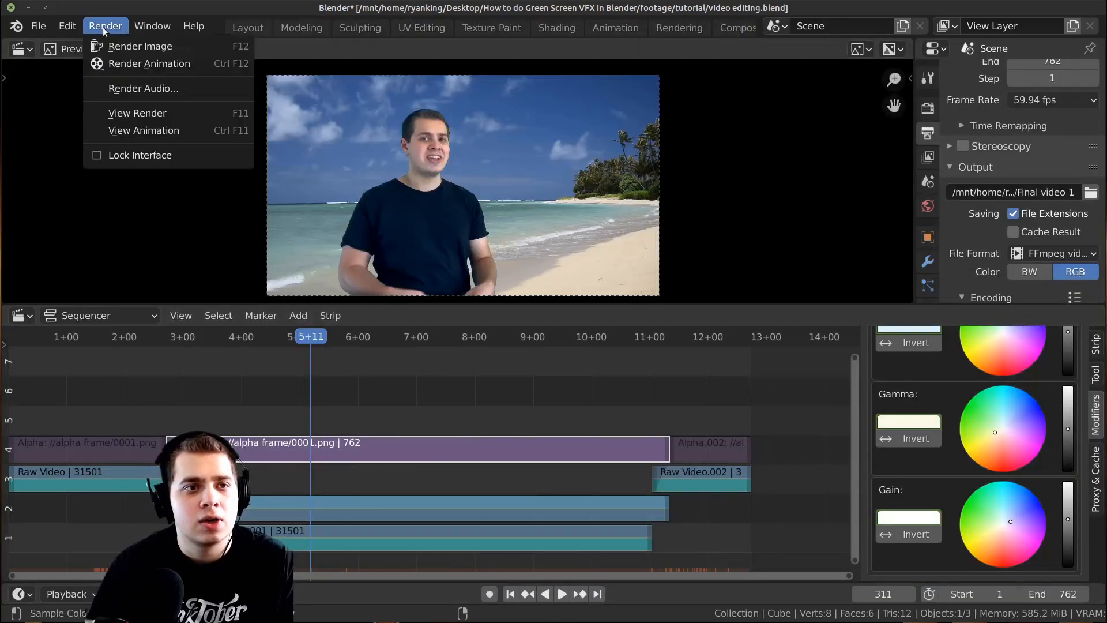
{"action": "left_click", "coordinate": [123, 66]}
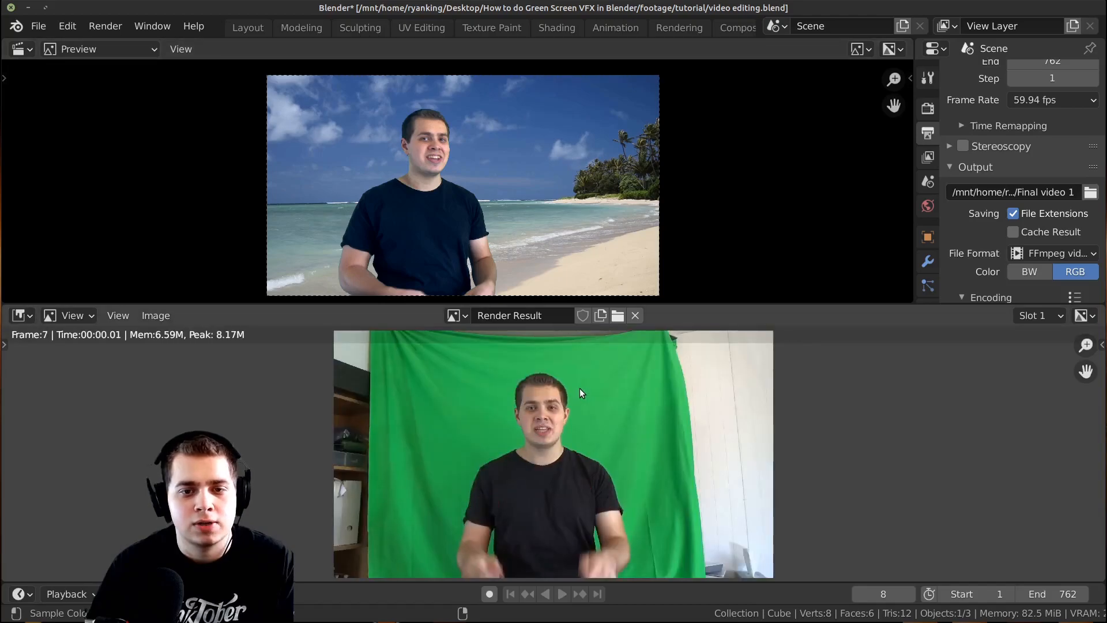
{"action": "key", "text": "Escape"}
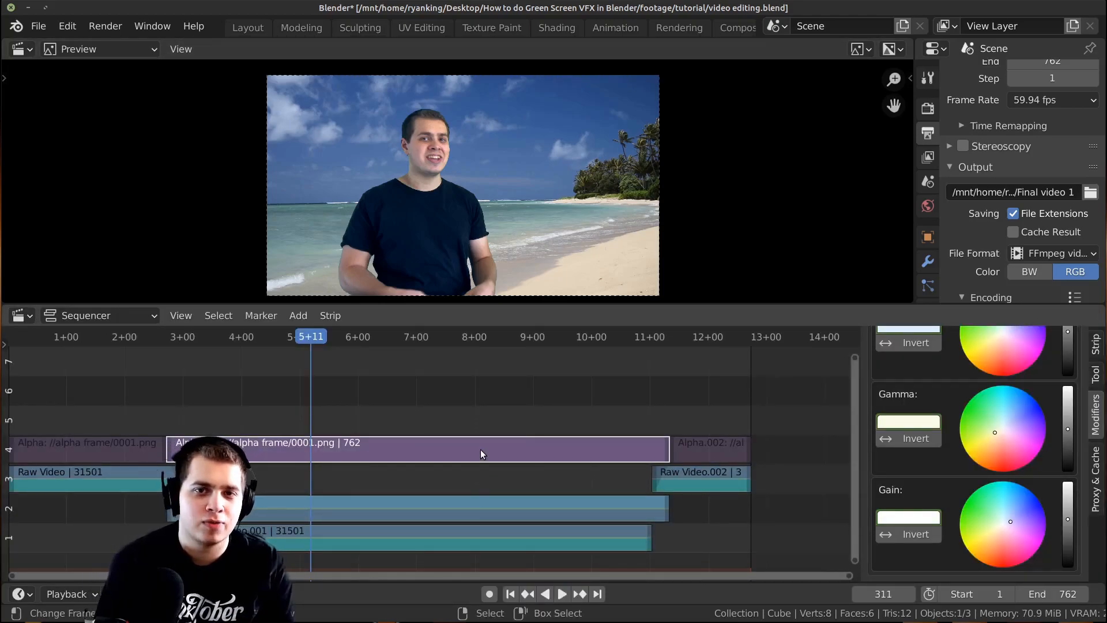
Delete the Raw Video.002 strip at the end of channel 3
{"action": "left_click_drag", "start_coordinate": [482, 454], "coordinate": [625, 473]}
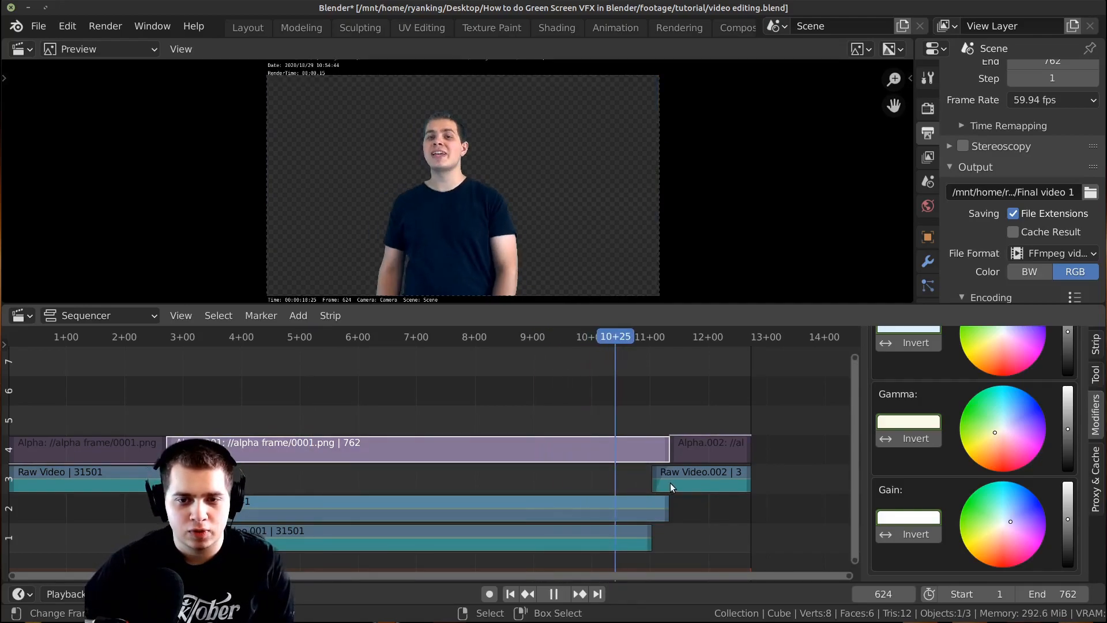
{"action": "key", "text": "space"}
{"action": "left_click", "coordinate": [645, 484]}
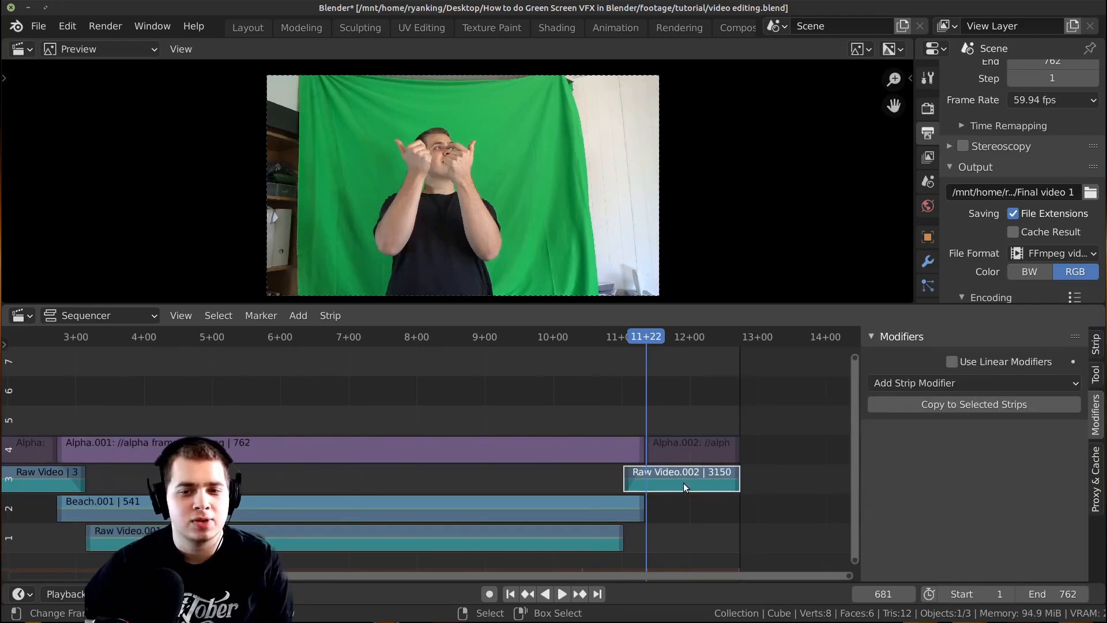
{"action": "key", "text": "Delete"}
Unmute the Alpha.002 strip and preview the cut between Alpha.001 and Alpha.002
{"action": "left_click", "coordinate": [686, 453]}
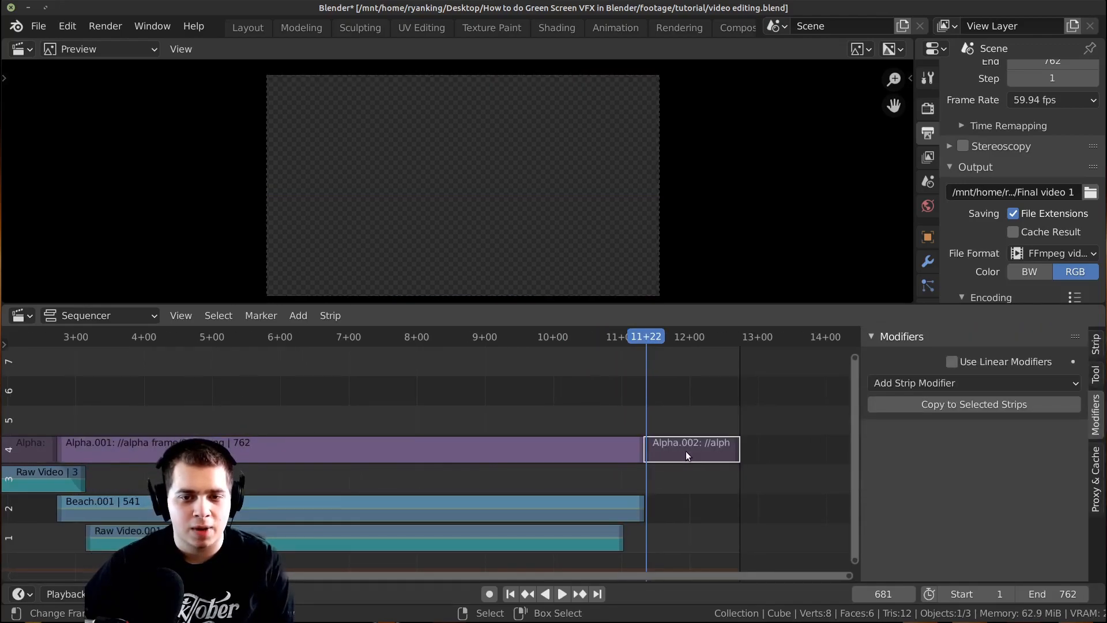
{"action": "middle_click_drag", "start_coordinate": [684, 451], "coordinate": [674, 454]}
{"action": "key", "text": "alt+h"}
{"action": "scroll", "coordinate": [652, 431], "scroll_direction": "up", "scroll_amount": 5}
{"action": "left_click_drag", "start_coordinate": [731, 421], "coordinate": [671, 427]}
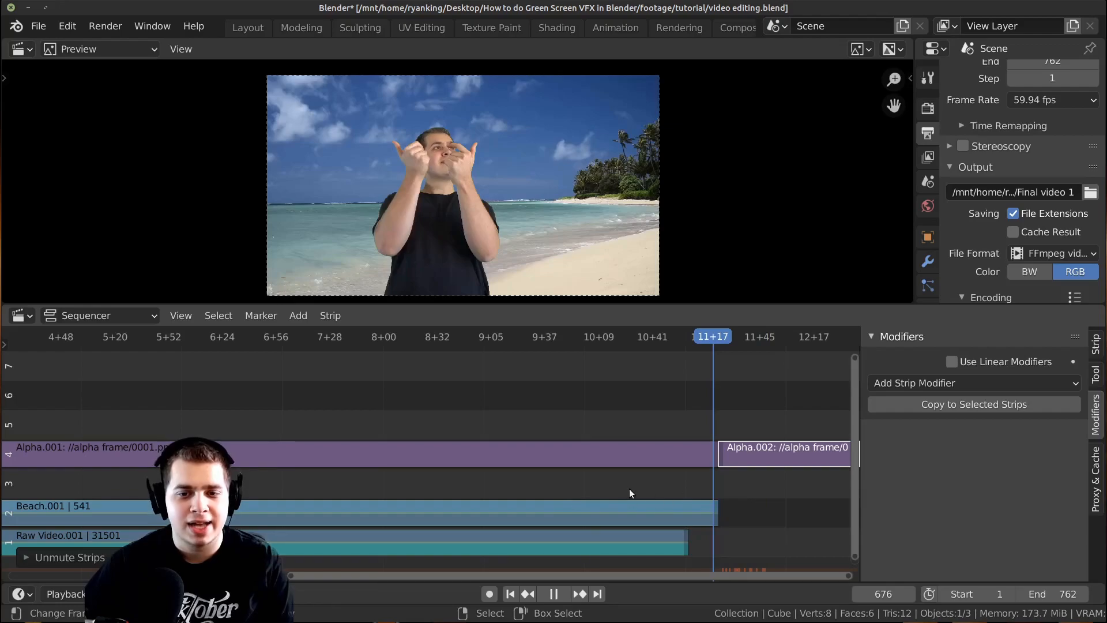
Add the movie "Snowfall - 29314.mp4" to the sequencer at frame 651, near the end of the Beach.001 strip
{"action": "middle_click_drag", "start_coordinate": [783, 475], "coordinate": [725, 469]}
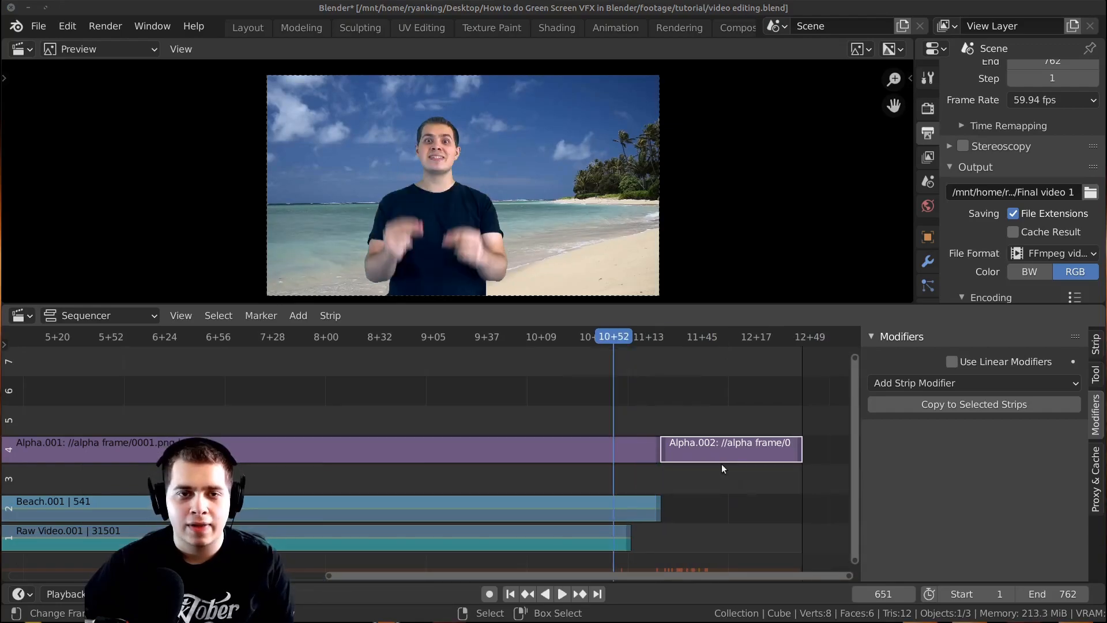
{"action": "scroll", "coordinate": [705, 445], "scroll_direction": "up", "scroll_amount": 1}
{"action": "left_click_drag", "start_coordinate": [1104, 403], "coordinate": [650, 410]}
{"action": "middle_click_drag", "start_coordinate": [736, 491], "coordinate": [644, 496]}
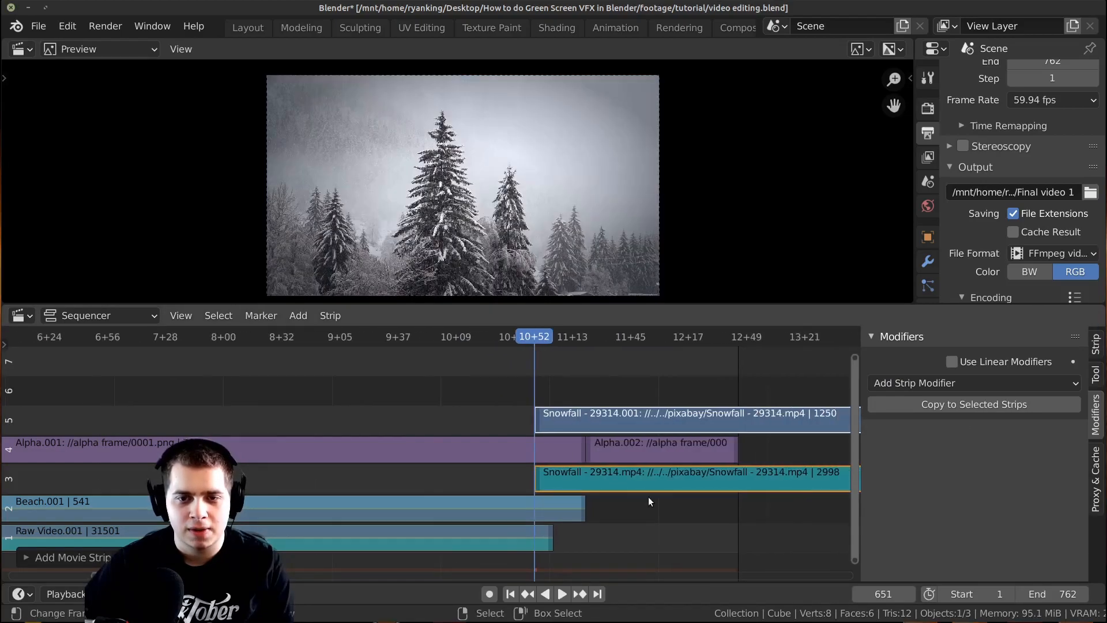
Delete the Snowfall sound strip from channel 3
{"action": "left_click", "coordinate": [651, 478]}
{"action": "scroll", "coordinate": [600, 473], "scroll_direction": "down", "scroll_amount": 3}
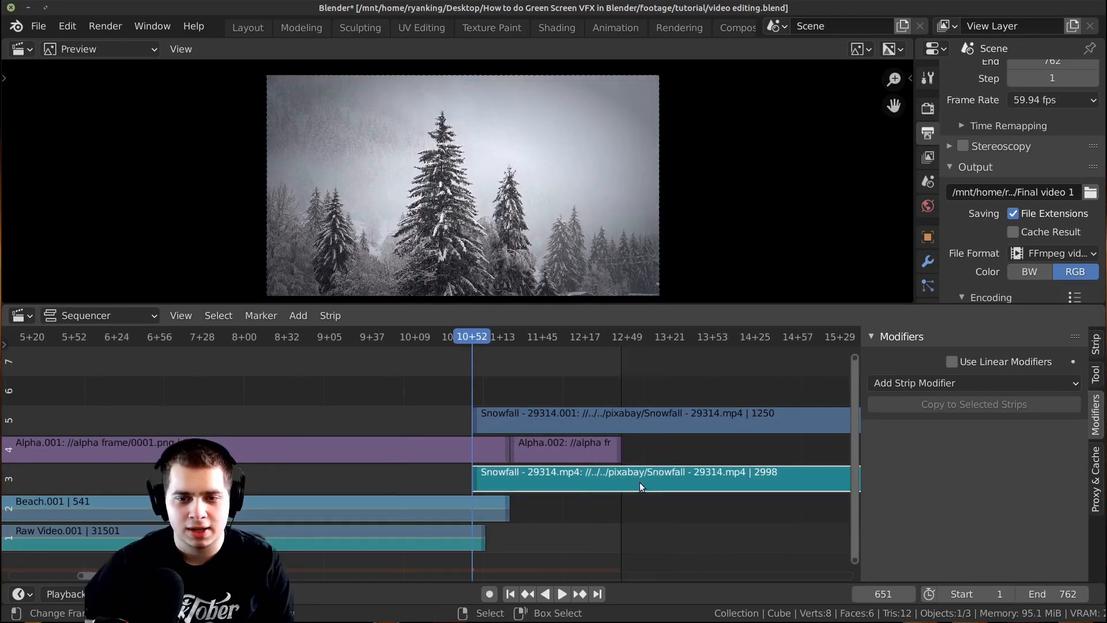
{"action": "key", "text": "Delete"}
Move the Snowfall video strip to channel 3 so it starts shortly before Raw Video.001 ends and overlaps the end of Beach.001
{"action": "right_click", "coordinate": [595, 423]}
{"action": "scroll", "coordinate": [594, 422], "scroll_direction": "up", "scroll_amount": 6}
{"action": "key", "text": "g"}
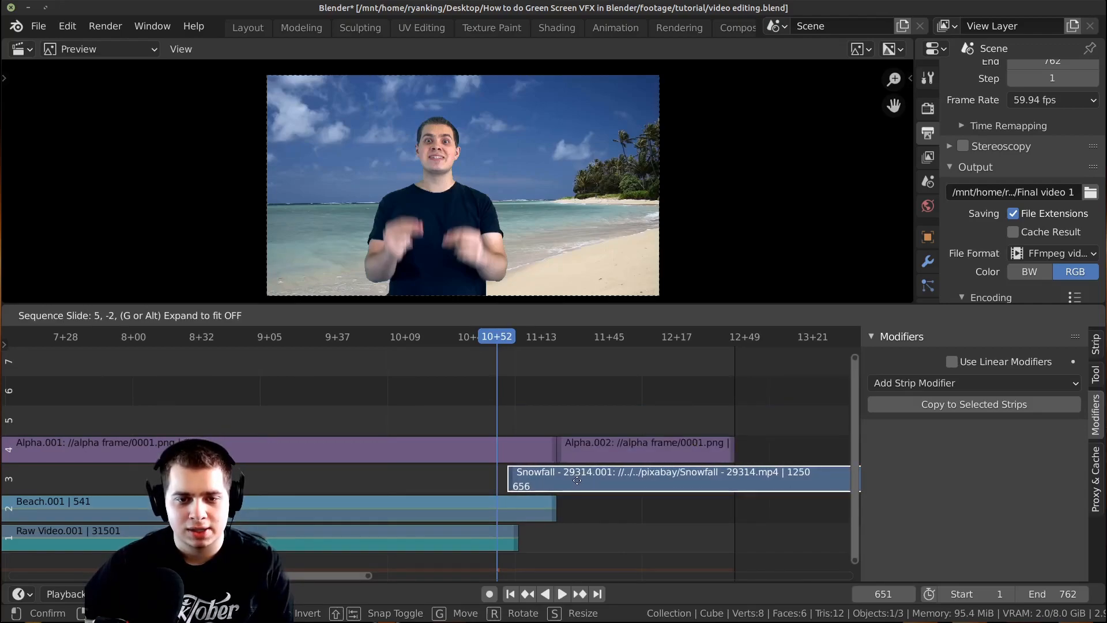
{"action": "left_click", "coordinate": [482, 496]}
{"action": "key", "text": "g"}
{"action": "left_click", "coordinate": [466, 498]}
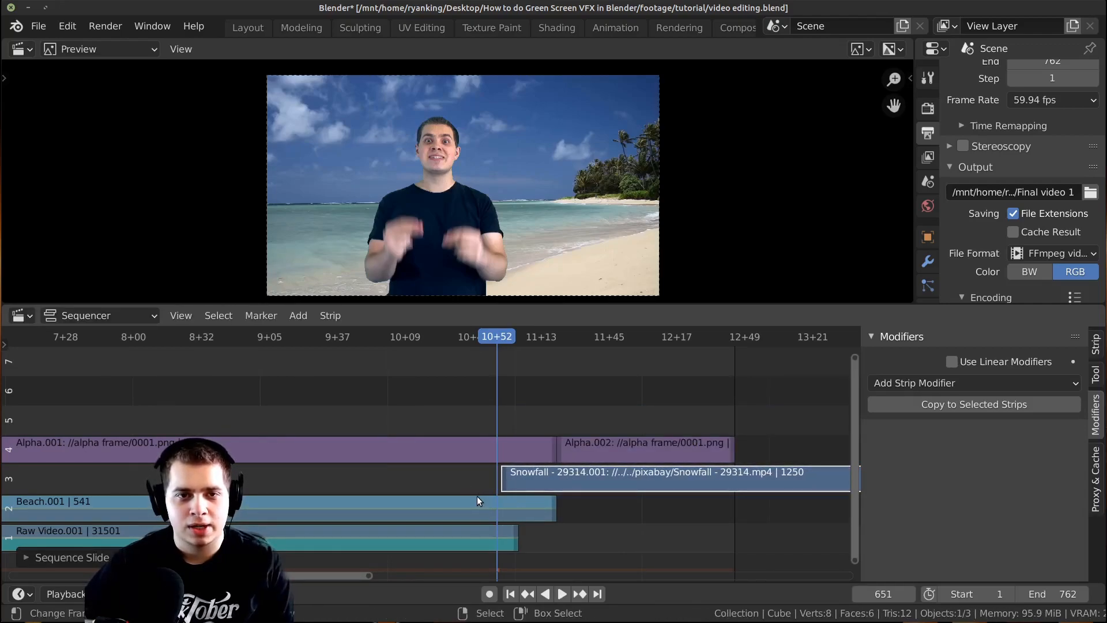
Move the Alpha.001 and Alpha.002 strips up together to channel 5 without shifting them in time
{"action": "left_click", "coordinate": [491, 510]}
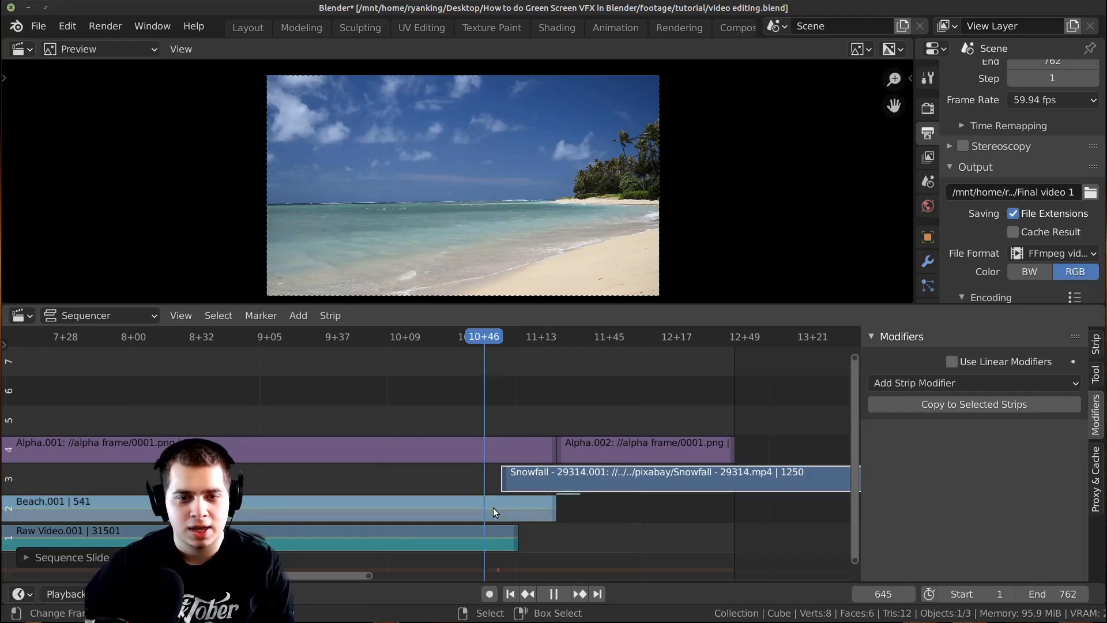
{"action": "key", "text": "Escape"}
{"action": "scroll", "coordinate": [508, 473], "scroll_direction": "down", "scroll_amount": 5}
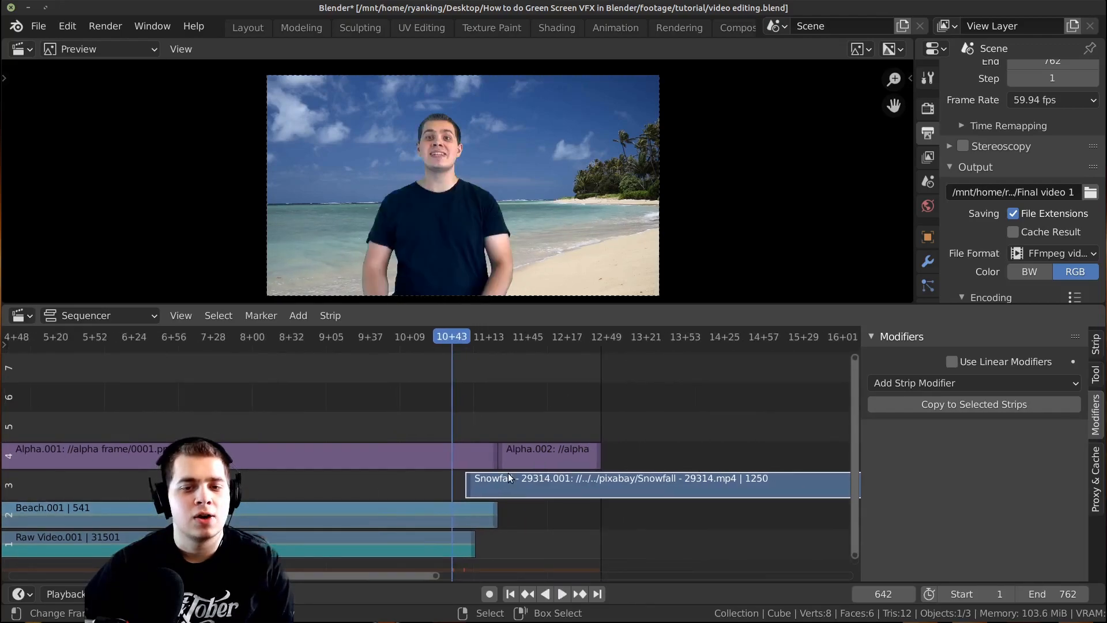
{"action": "left_click_drag", "start_coordinate": [512, 422], "coordinate": [326, 451]}
{"action": "key", "text": "g"}
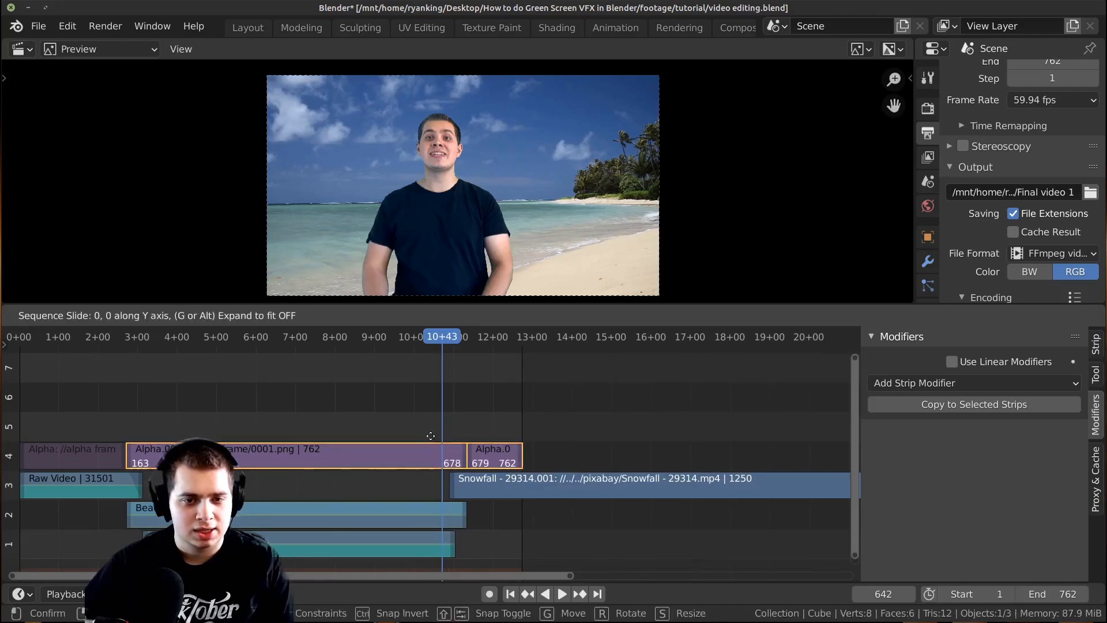
{"action": "left_click", "coordinate": [451, 497]}
Add a Gamma Cross transition from the Beach.001 strip to the Snowfall video strip
{"action": "scroll", "coordinate": [459, 479], "scroll_direction": "up", "scroll_amount": 2}
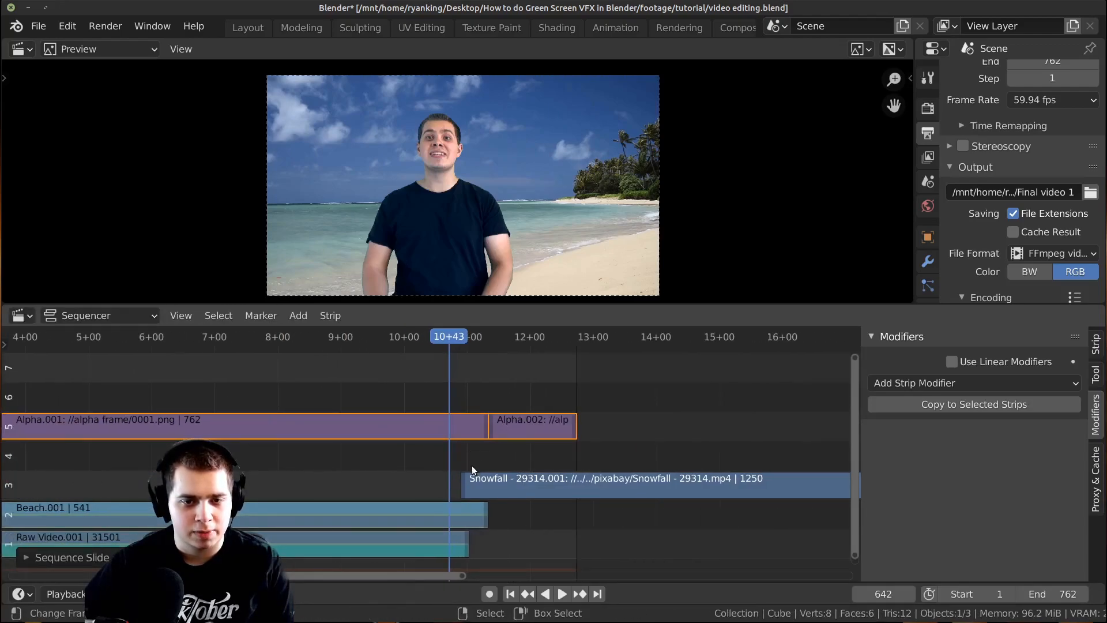
{"action": "scroll", "coordinate": [441, 534], "scroll_direction": "up", "scroll_amount": 3}
{"action": "left_click", "coordinate": [482, 509]}
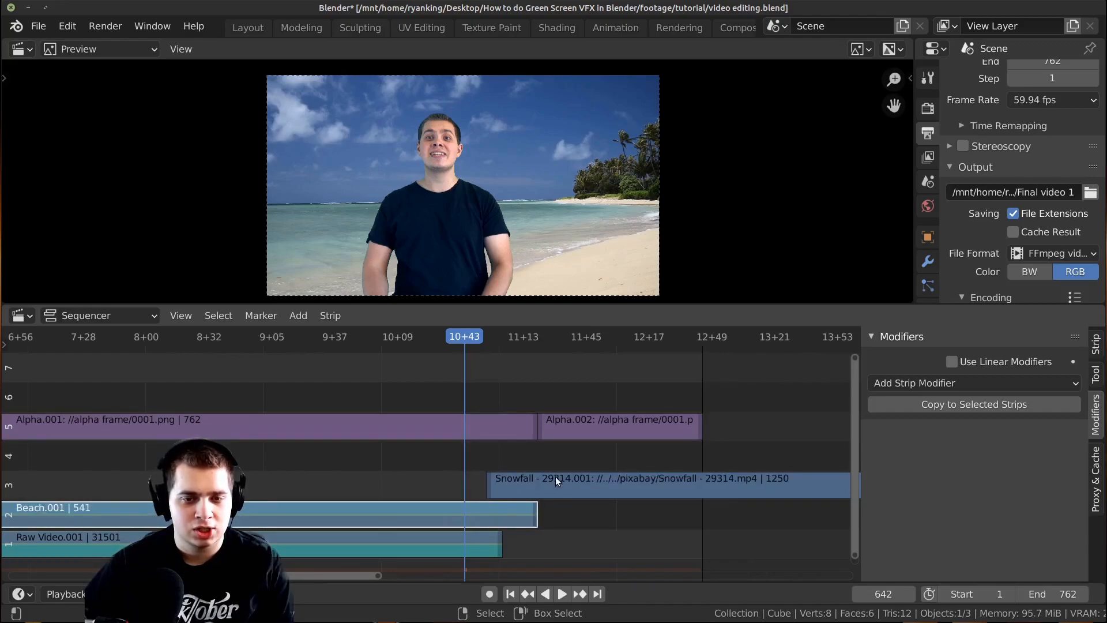
{"action": "left_click", "coordinate": [575, 478], "text": "shift"}
{"action": "key", "text": "shift+a"}
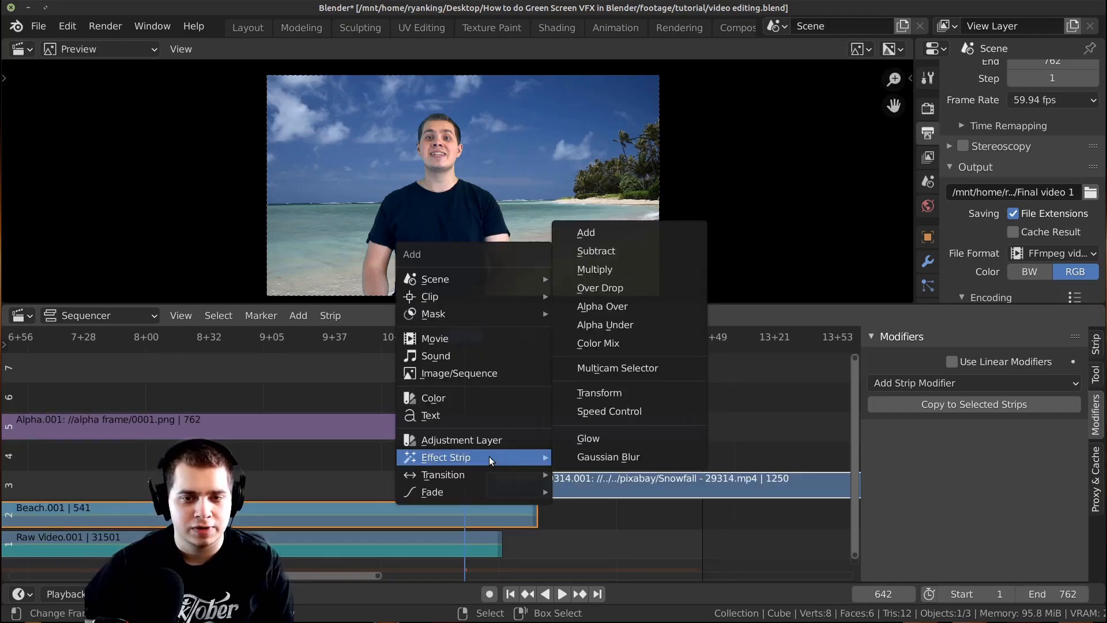
{"action": "mouse_move", "coordinate": [477, 483]}
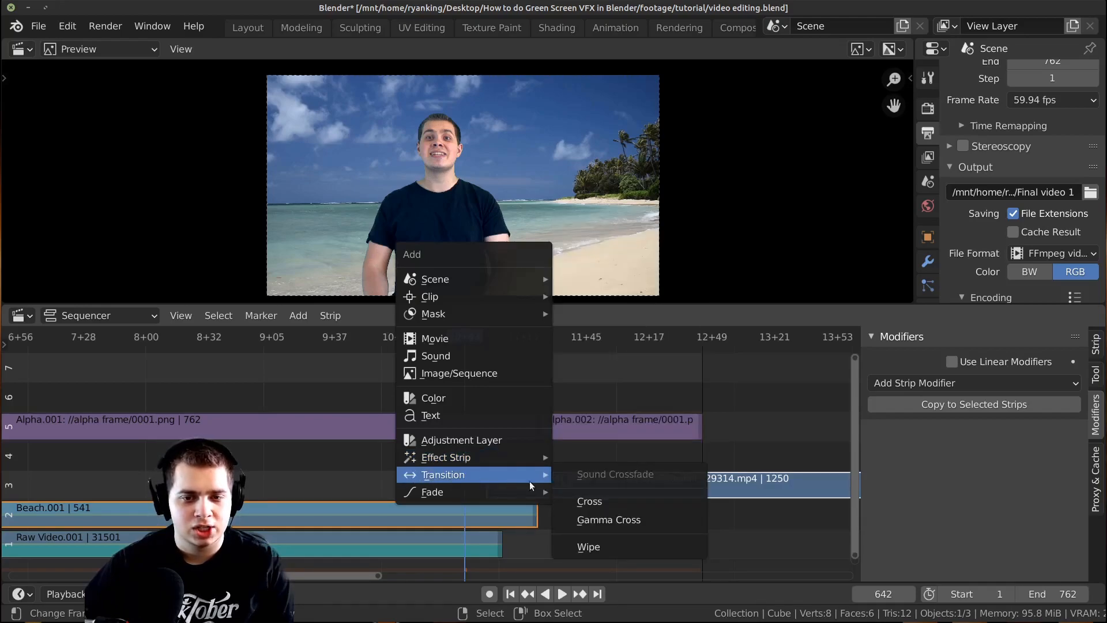
{"action": "left_click", "coordinate": [581, 520]}
Examine the Gamma Cross transition frame by frame from the beach background into the snowfall background
{"action": "left_click", "coordinate": [513, 459]}
{"action": "left_click_drag", "start_coordinate": [521, 461], "coordinate": [540, 450]}
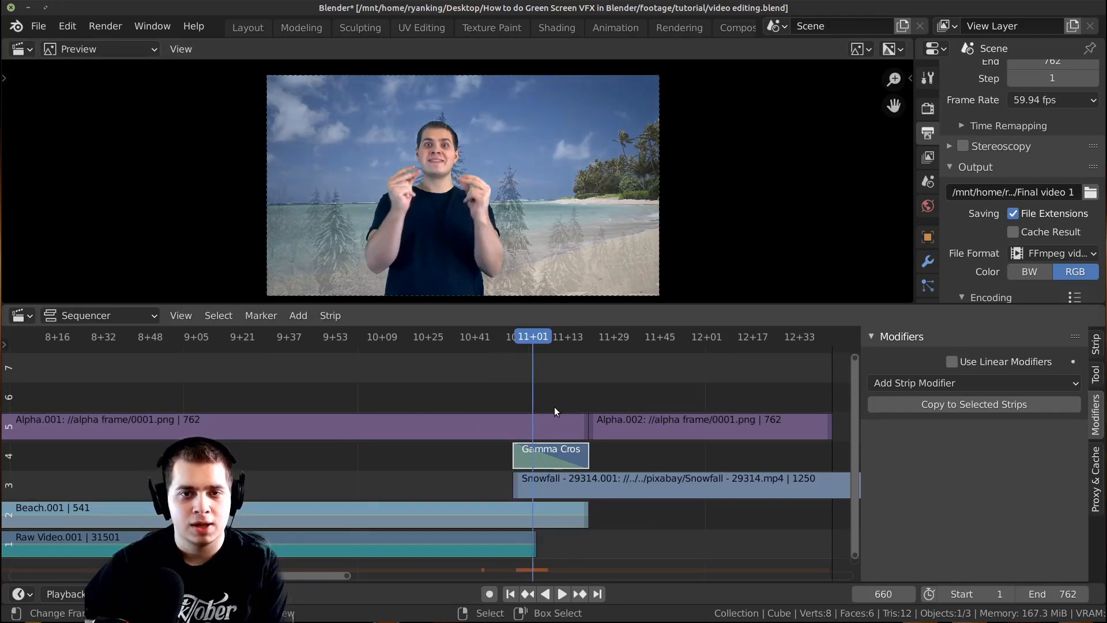
{"action": "key", "text": "Right"}
{"action": "key", "text": "Right"}
{"action": "key", "text": "Right"}
{"action": "key", "text": "Right"}
{"action": "key", "text": "Right"}
{"action": "key", "text": "Right"}
{"action": "key", "text": "Right"}
{"action": "key", "text": "Right"}
{"action": "key", "text": "Right"}
{"action": "key", "text": "Right"}
{"action": "key", "text": "Right"}
{"action": "key", "text": "Right"}
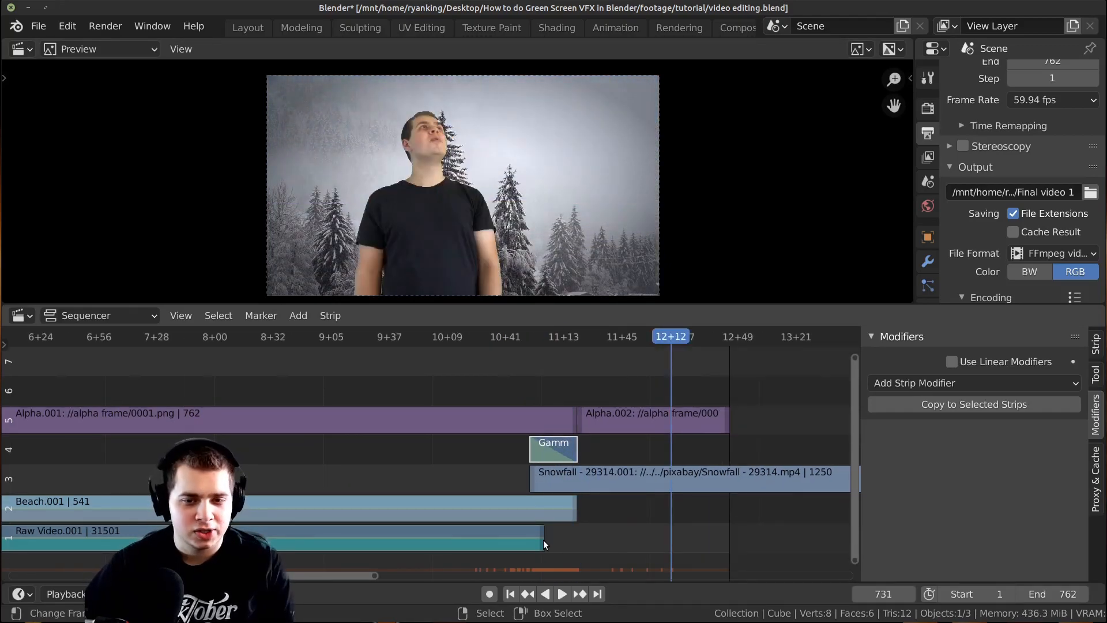
Extend the end of the Raw Video.001 strip on channel 1 to frame 783 and play the ending back
{"action": "left_click", "coordinate": [542, 539]}
{"action": "key", "text": "g"}
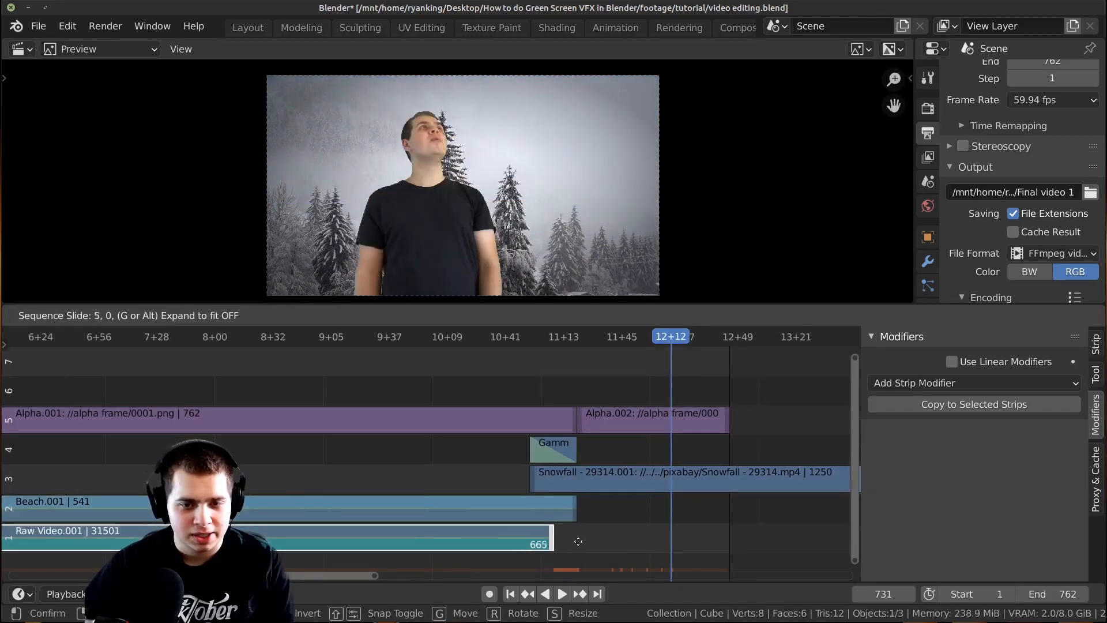
{"action": "key", "text": "Escape"}
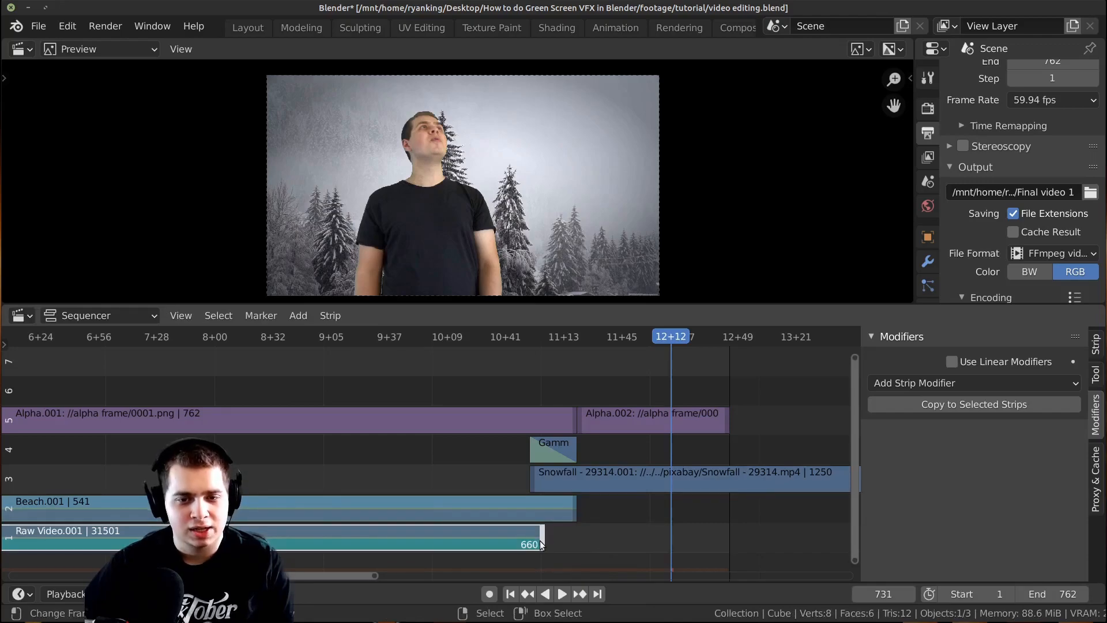
{"action": "key", "text": "g"}
{"action": "left_click", "coordinate": [766, 553]}
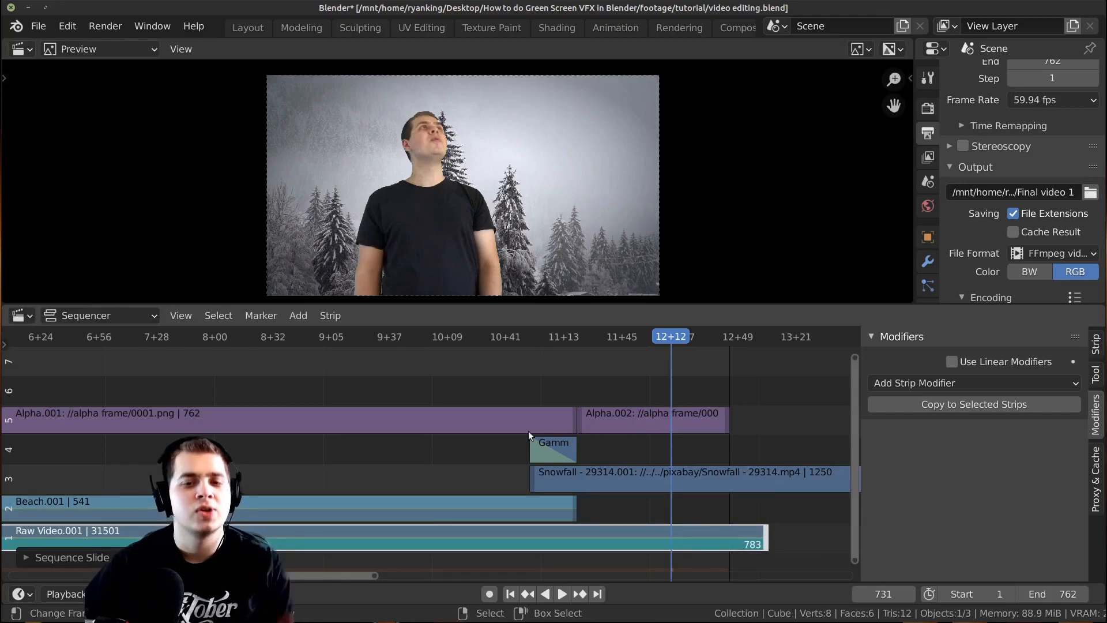
{"action": "key", "text": "shift+ctrl+space"}
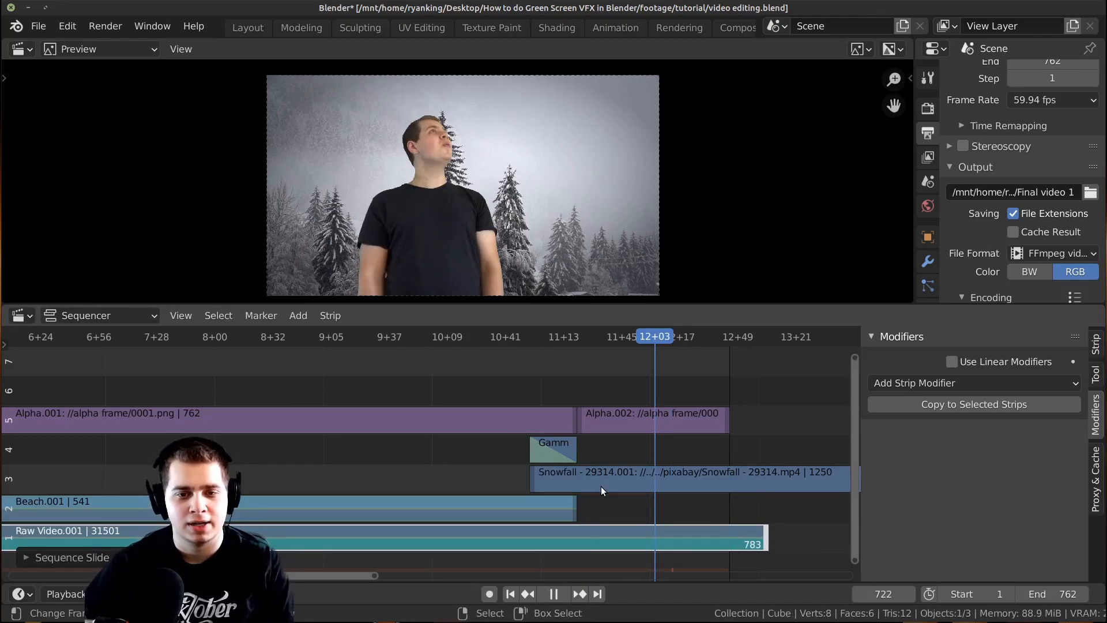